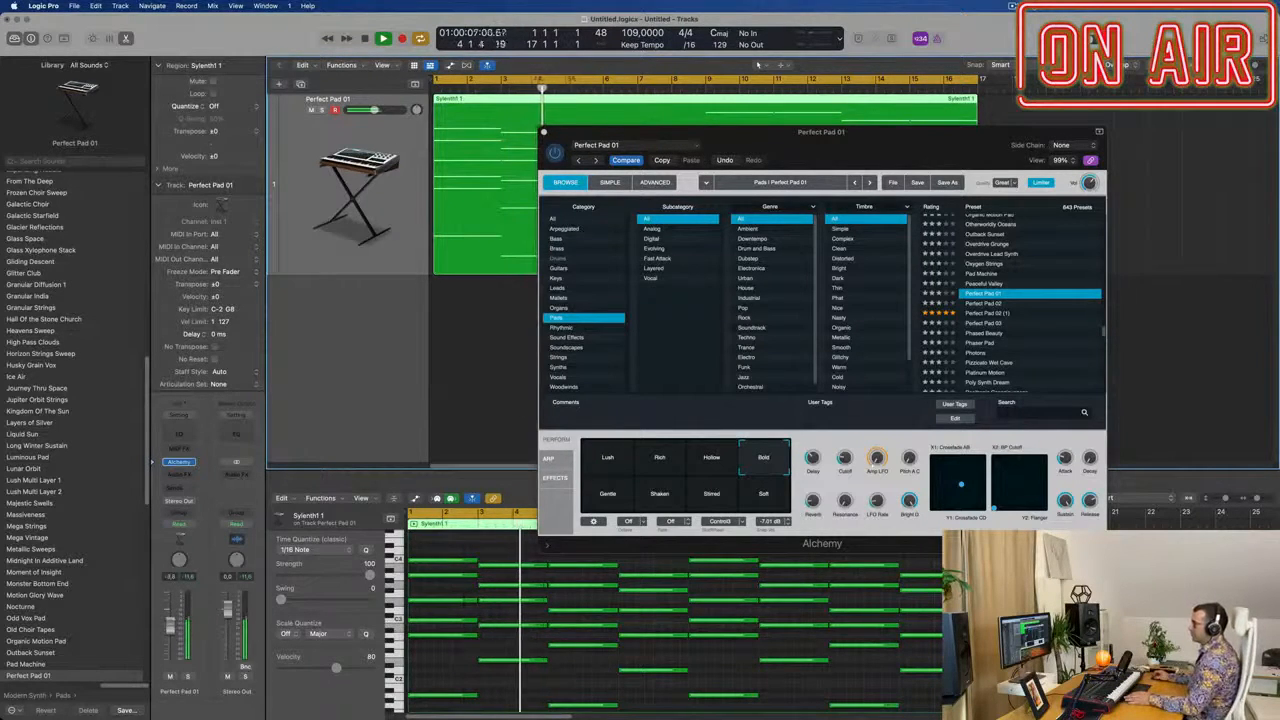
- Split the pad region at bar 9 and move its second half out to bar 37
{"action": "left_click_drag", "start_coordinate": [812, 156], "coordinate": [838, 357]}
{"action": "scroll", "coordinate": [634, 120], "scroll_direction": "down", "scroll_amount": 5}
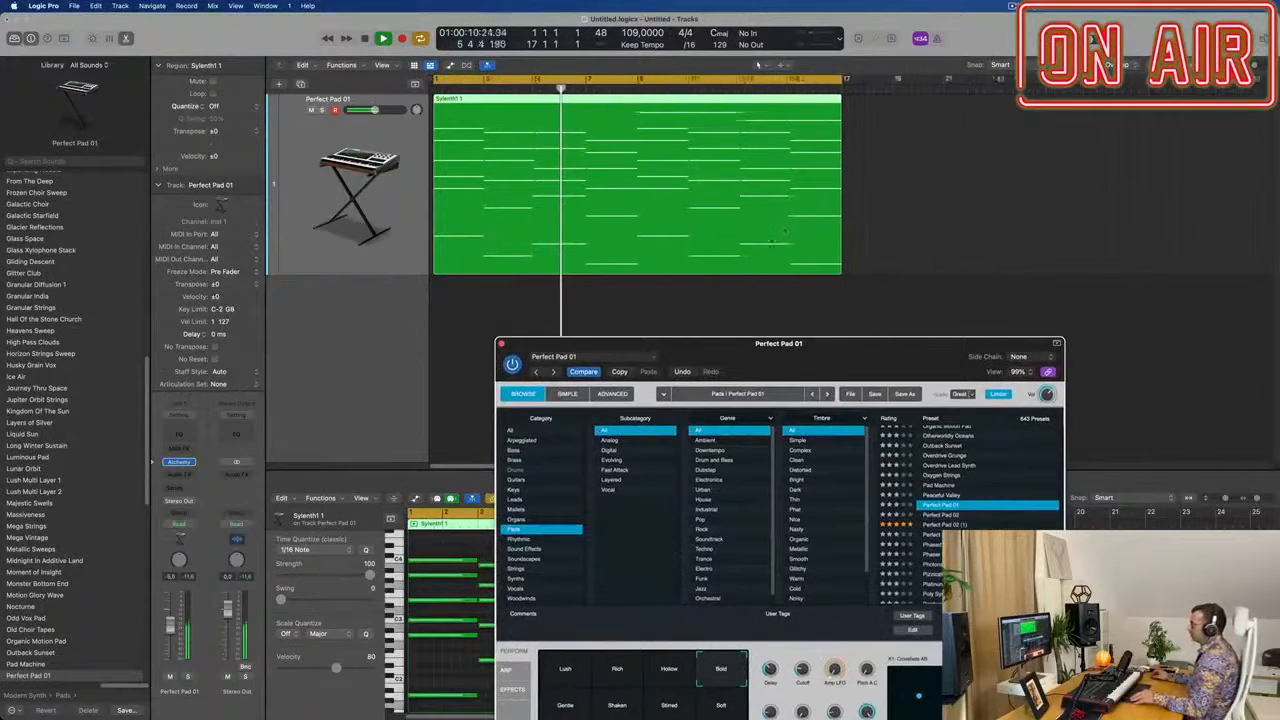
{"action": "left_click", "coordinate": [591, 106], "text": "super"}
{"action": "double_click", "coordinate": [590, 105], "text": "super"}
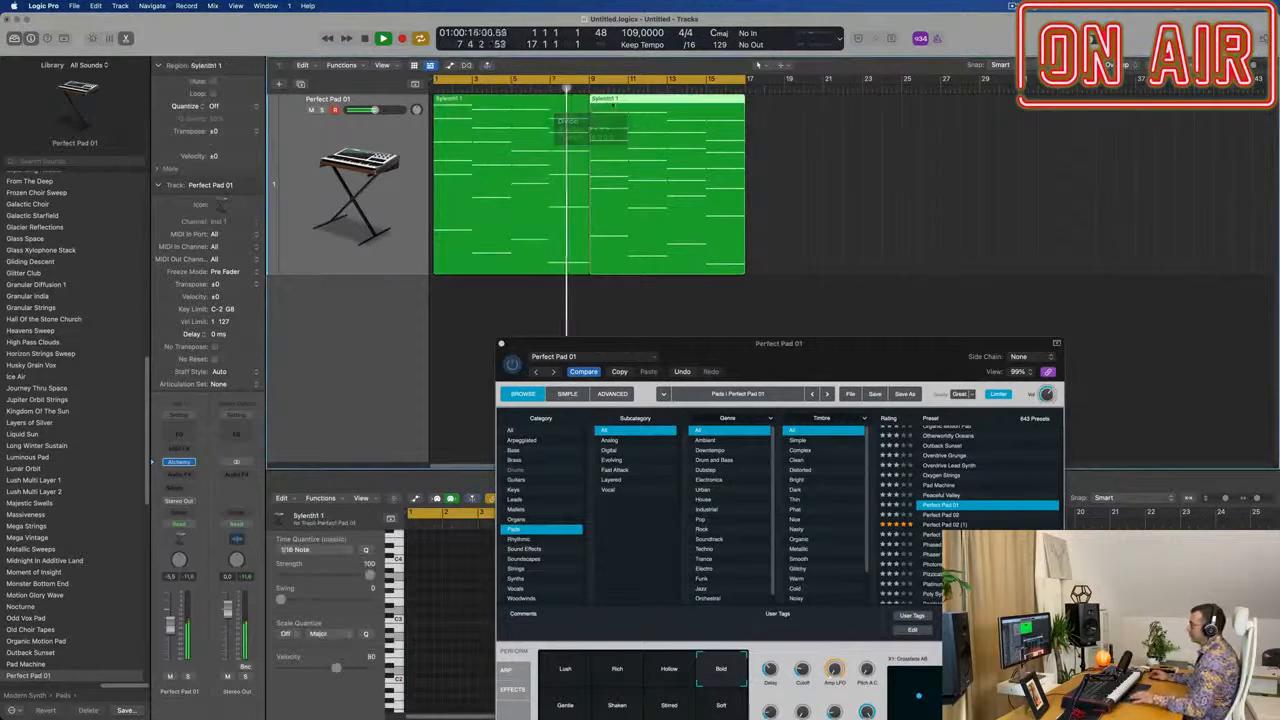
{"action": "left_click_drag", "start_coordinate": [613, 104], "coordinate": [1159, 268]}
{"action": "scroll", "coordinate": [518, 153], "scroll_direction": "down", "scroll_amount": 3}
{"action": "key", "text": "space"}
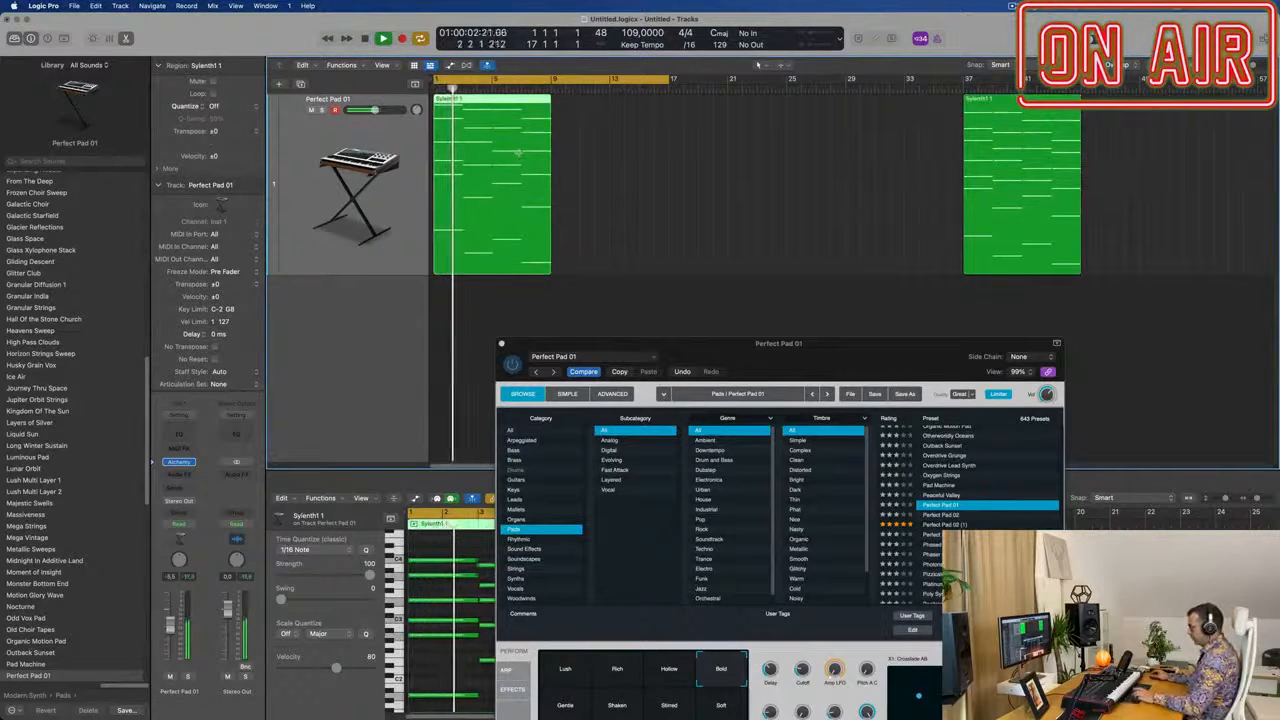
- Repeat the first eight-bar pad region once to fill up to bar 17, and select both copies
{"action": "key", "text": "super+r"}
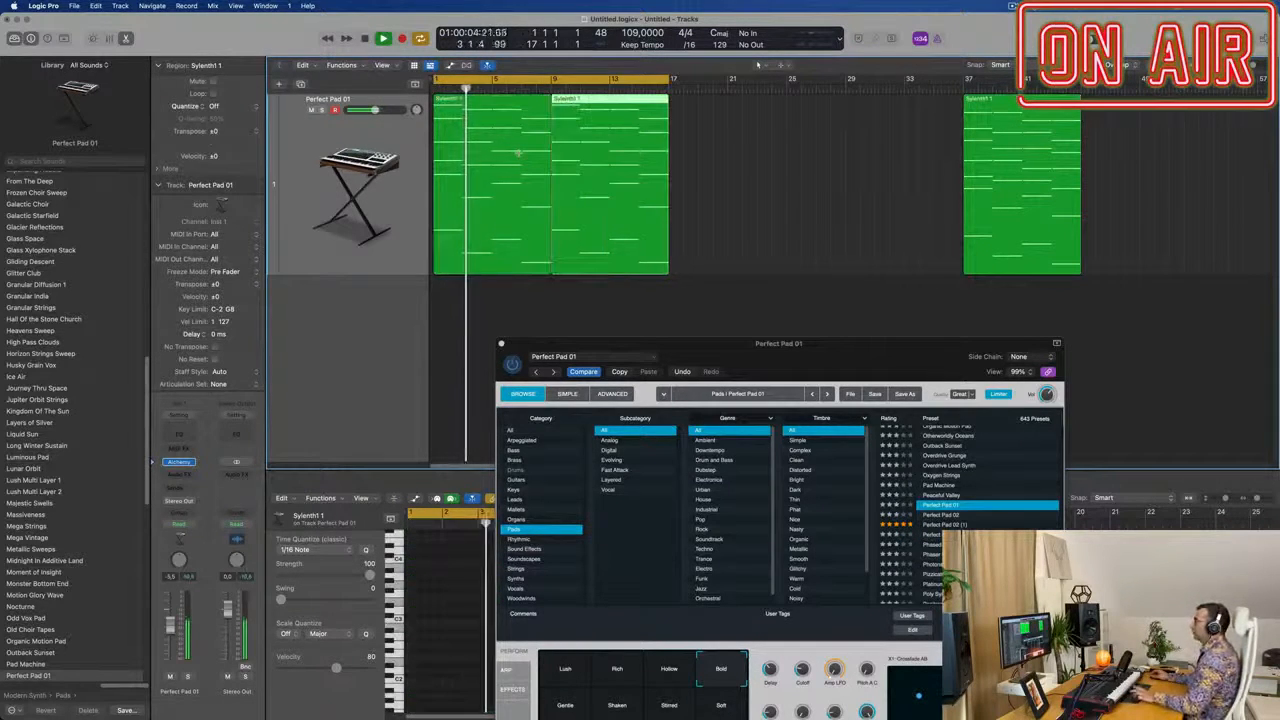
{"action": "key", "text": "Return"}
{"action": "key", "text": "super+a"}
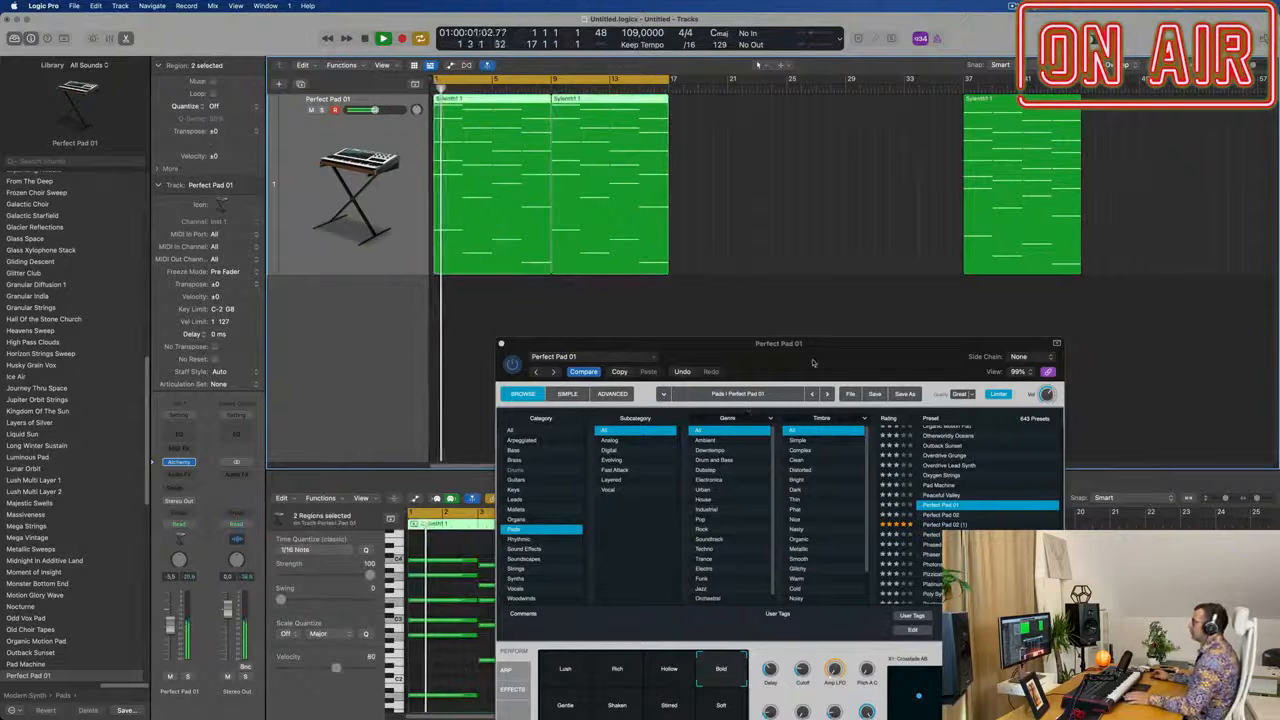
- Add a Channel EQ to the pad track and enable its low cut at 136 Hz
{"action": "left_click_drag", "start_coordinate": [813, 363], "coordinate": [965, 232]}
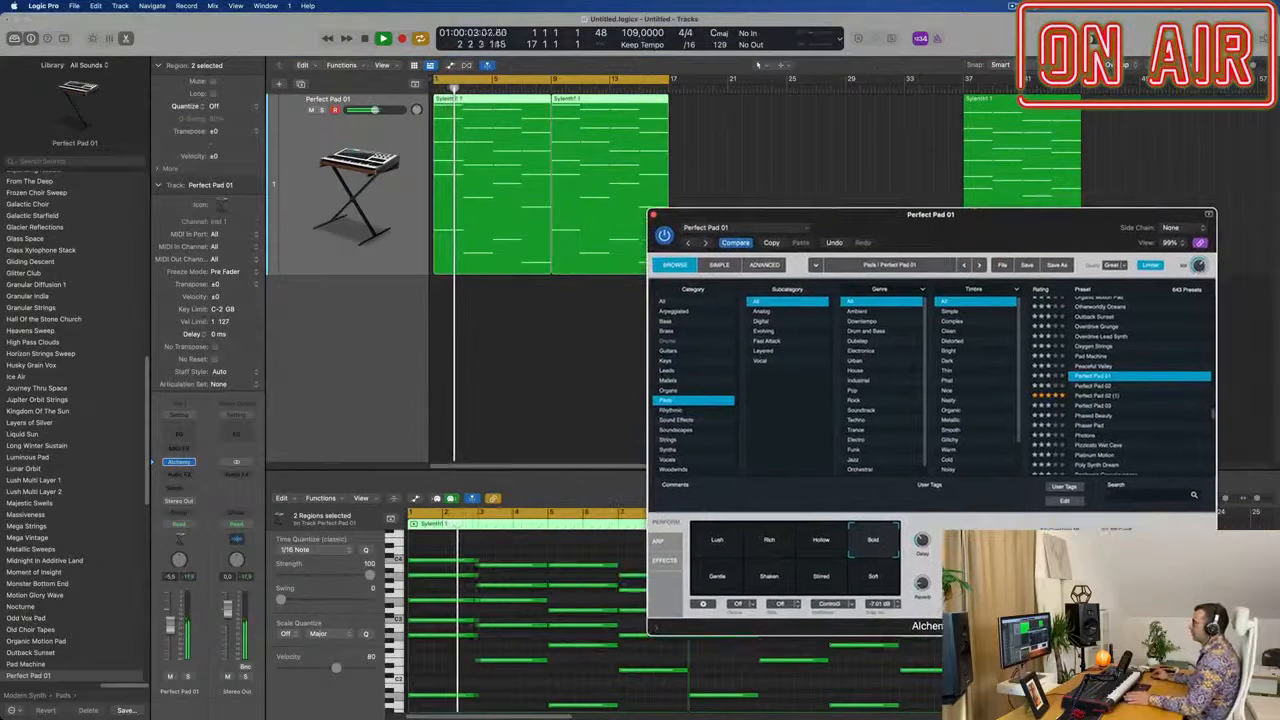
{"action": "left_click", "coordinate": [415, 214]}
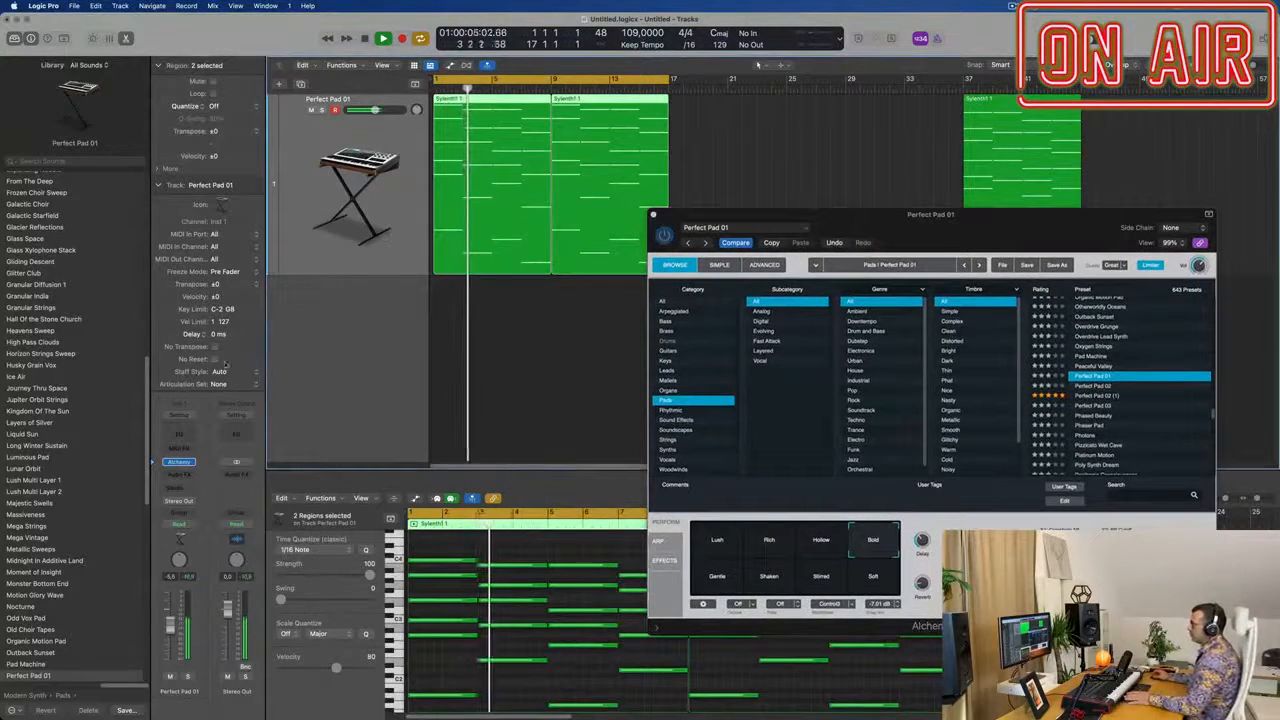
{"action": "left_click", "coordinate": [174, 438]}
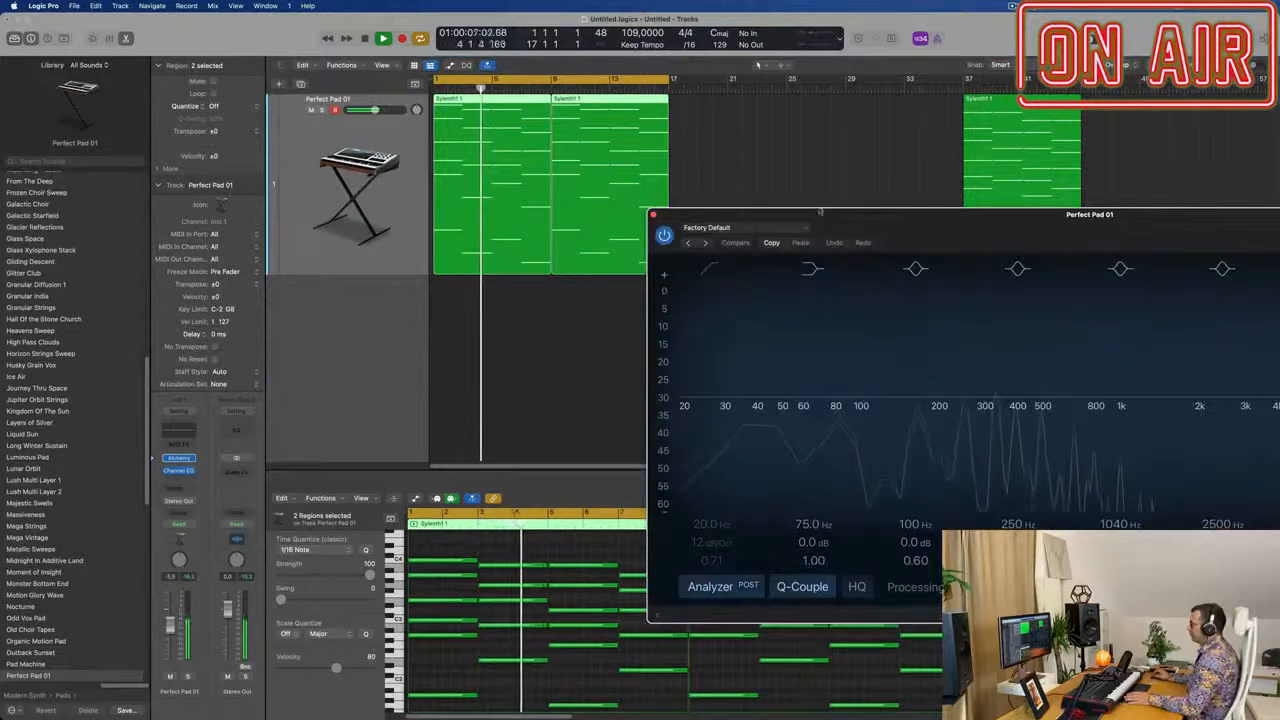
{"action": "left_click", "coordinate": [547, 298]}
{"action": "left_click_drag", "start_coordinate": [556, 382], "coordinate": [758, 359]}
{"action": "left_click_drag", "start_coordinate": [760, 238], "coordinate": [1102, 164]}
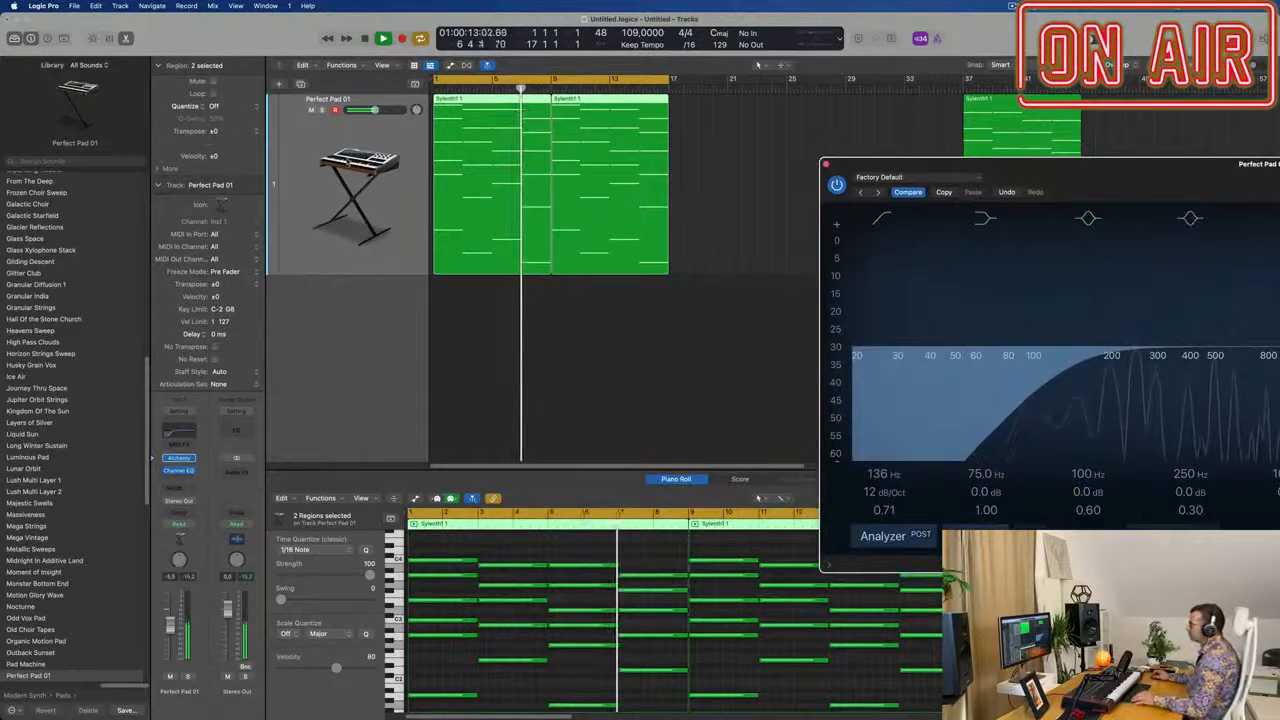
- Duplicate the pad track with its settings and copy the first eight-bar region onto the new track
{"action": "left_click", "coordinate": [281, 85]}
{"action": "left_click", "coordinate": [300, 85]}
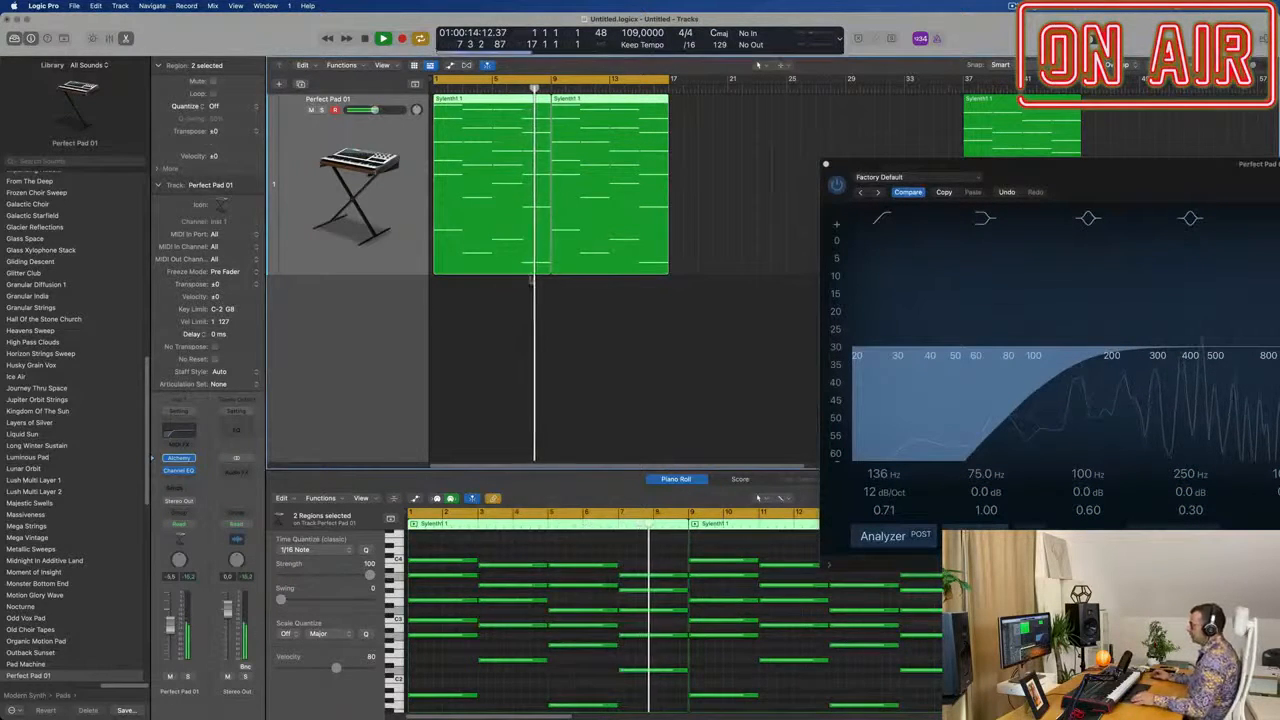
{"action": "left_click_drag", "start_coordinate": [507, 253], "coordinate": [507, 436]}
- Delete all the upper chord notes in the copied region, keeping only the lowest bass line
{"action": "scroll", "coordinate": [478, 571], "scroll_direction": "down", "scroll_amount": 4}
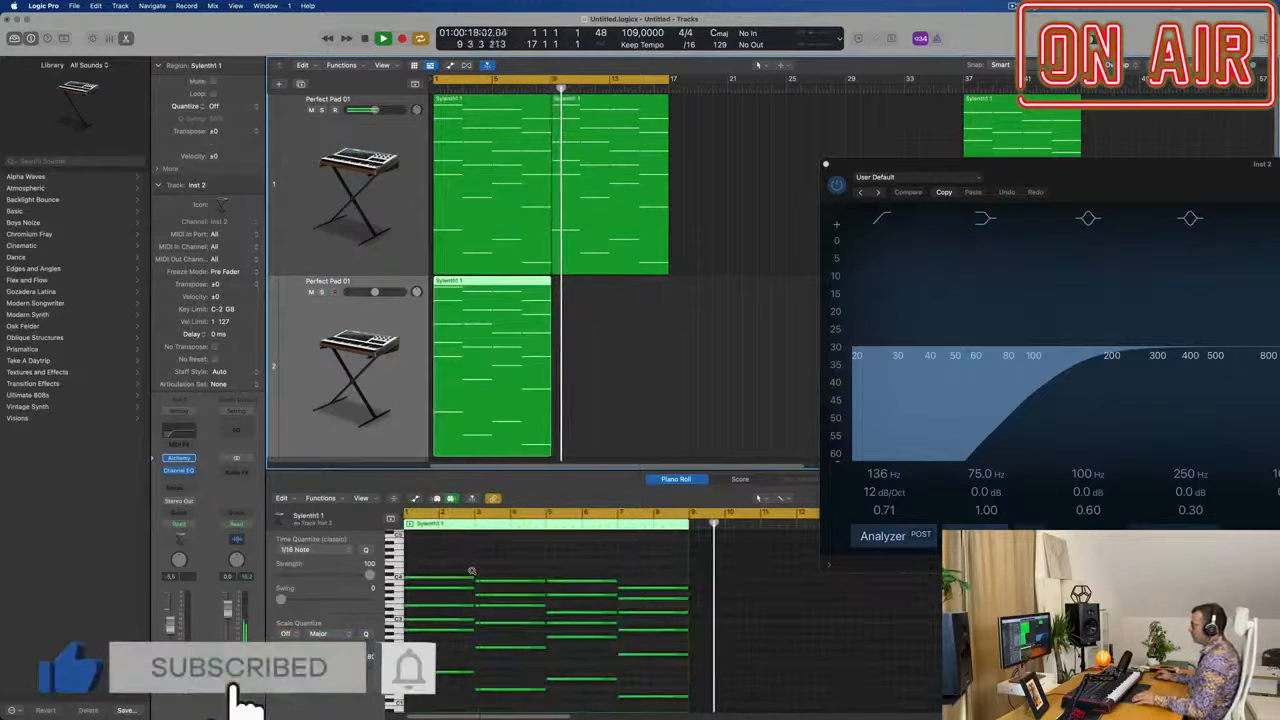
{"action": "scroll", "coordinate": [478, 580], "scroll_direction": "down", "scroll_amount": 3}
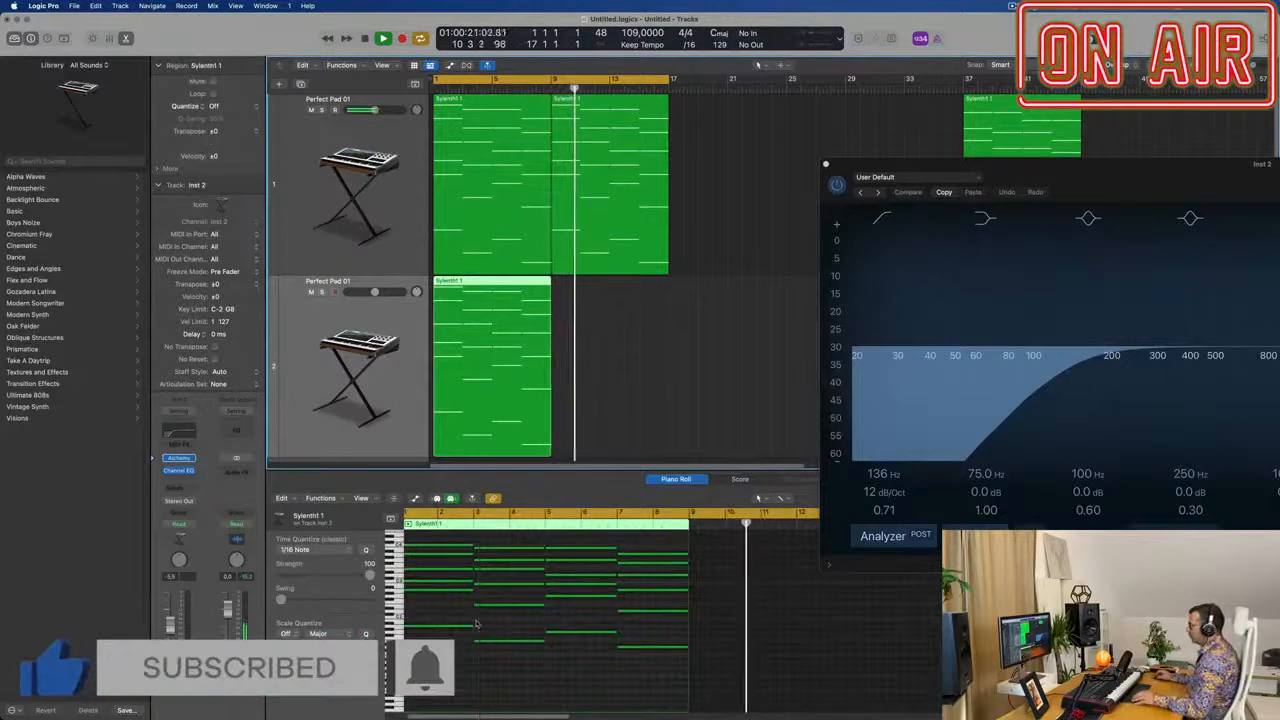
{"action": "left_click_drag", "start_coordinate": [474, 610], "coordinate": [668, 549]}
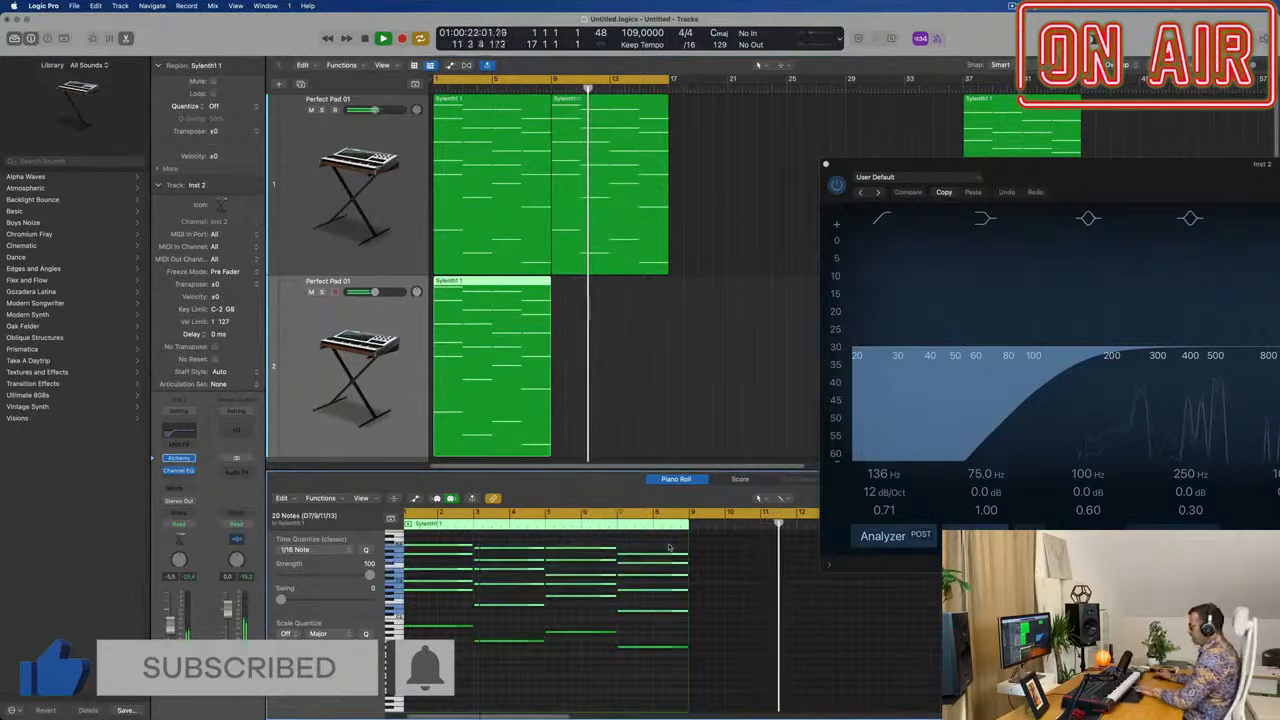
{"action": "key", "text": "Delete"}
- Repeat the bass-note region once to fill up to bar 17, and select both regions on the second track
{"action": "left_click", "coordinate": [521, 365]}
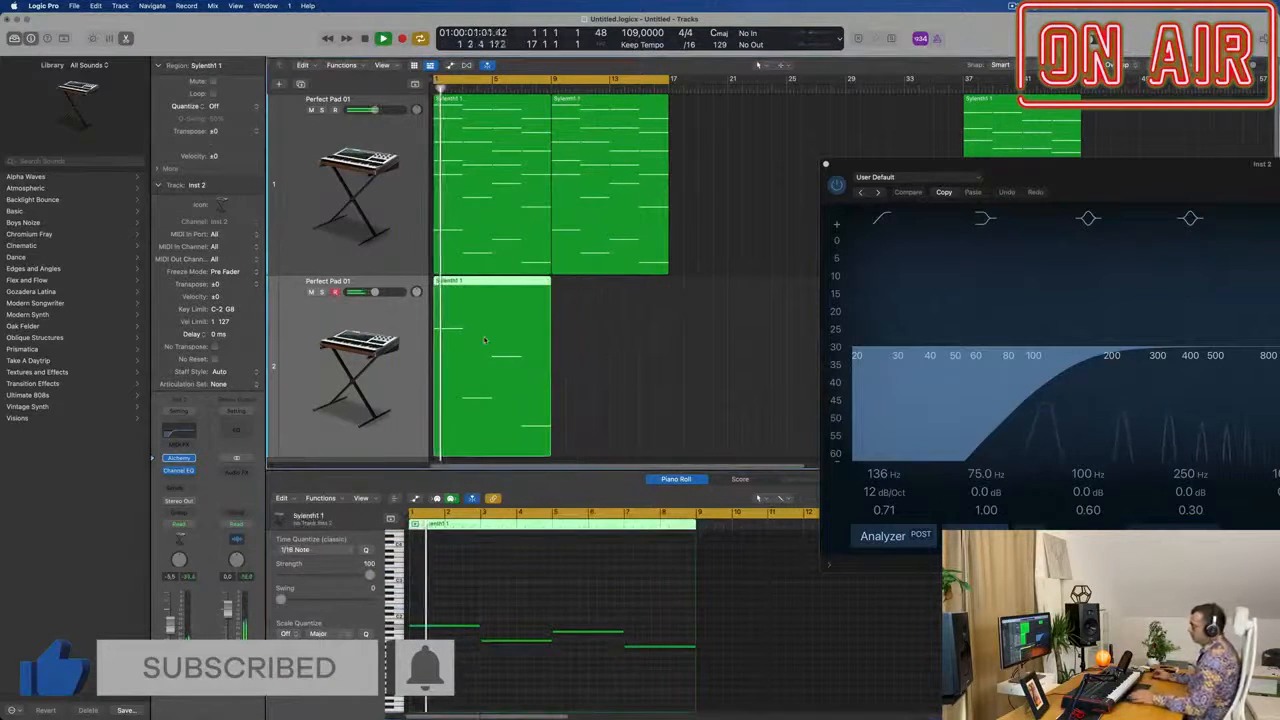
{"action": "key", "text": "super+r"}
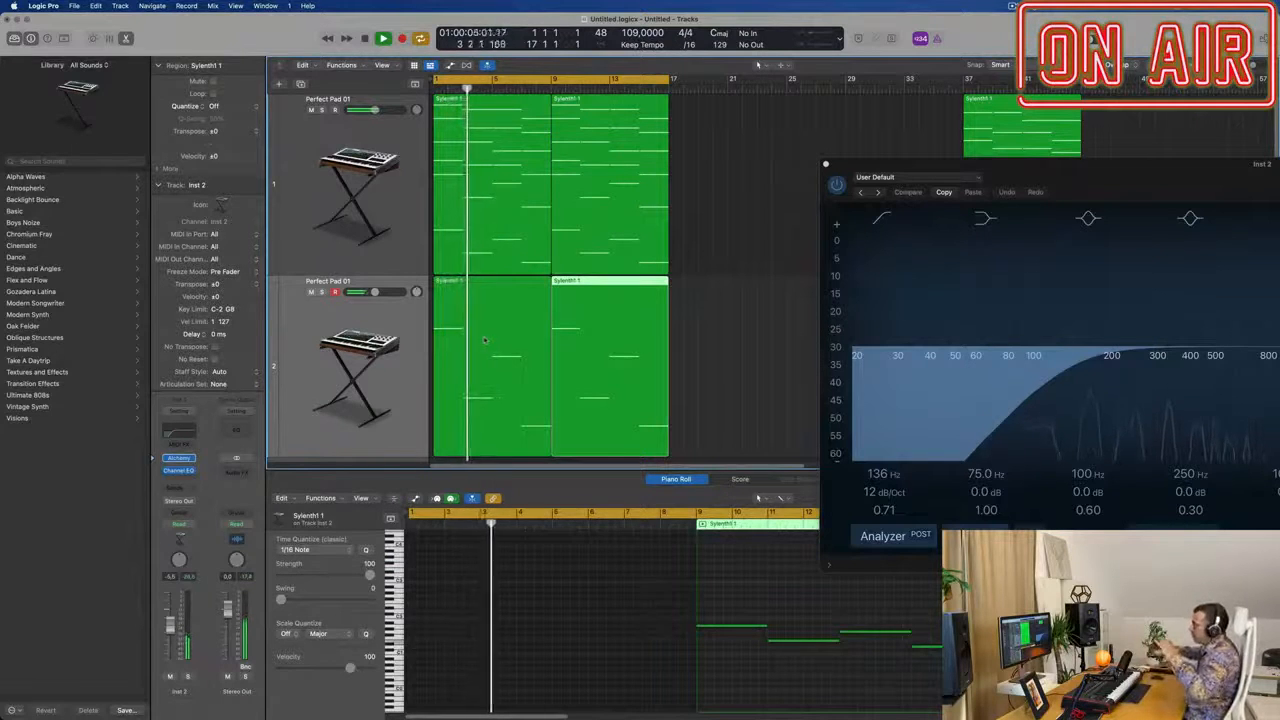
{"action": "left_click", "coordinate": [341, 421]}
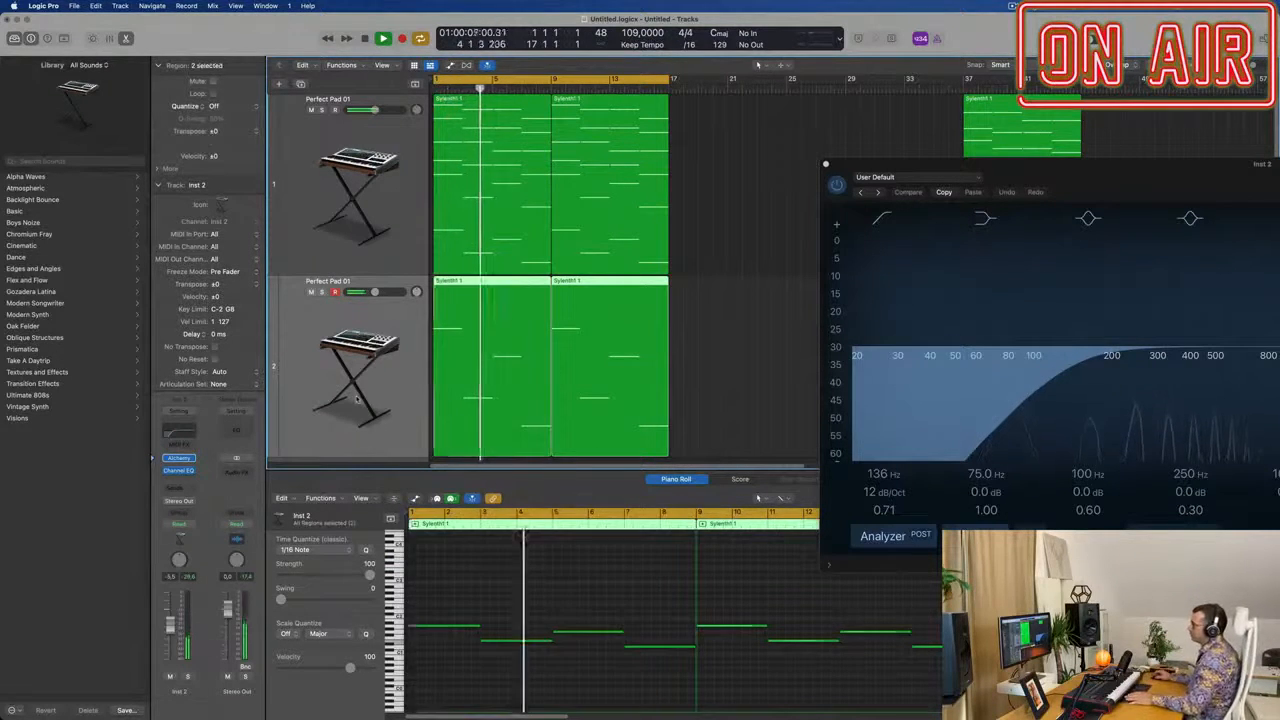
{"action": "key", "text": "Return"}
- Turn off the low cut in the second track's Channel EQ and raise the track's volume to about 0.2 dB
{"action": "left_click", "coordinate": [166, 436]}
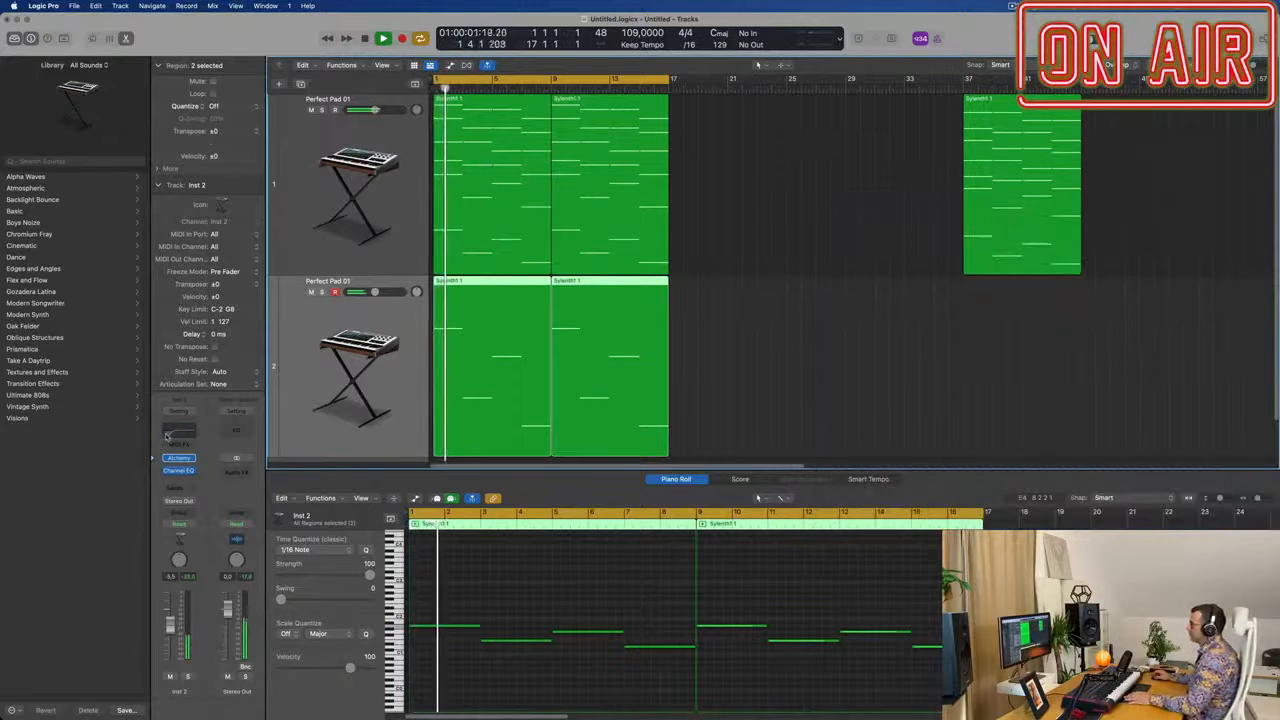
{"action": "left_click", "coordinate": [882, 217]}
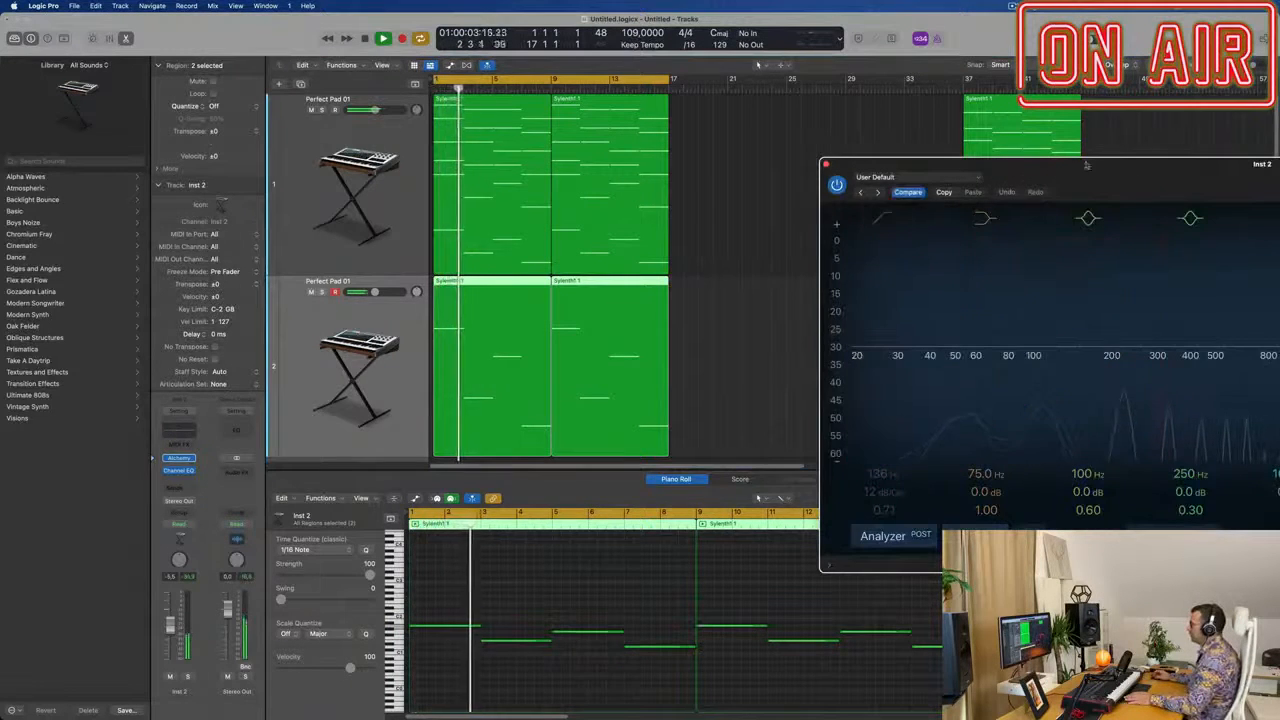
{"action": "left_click_drag", "start_coordinate": [1097, 170], "coordinate": [859, 166]}
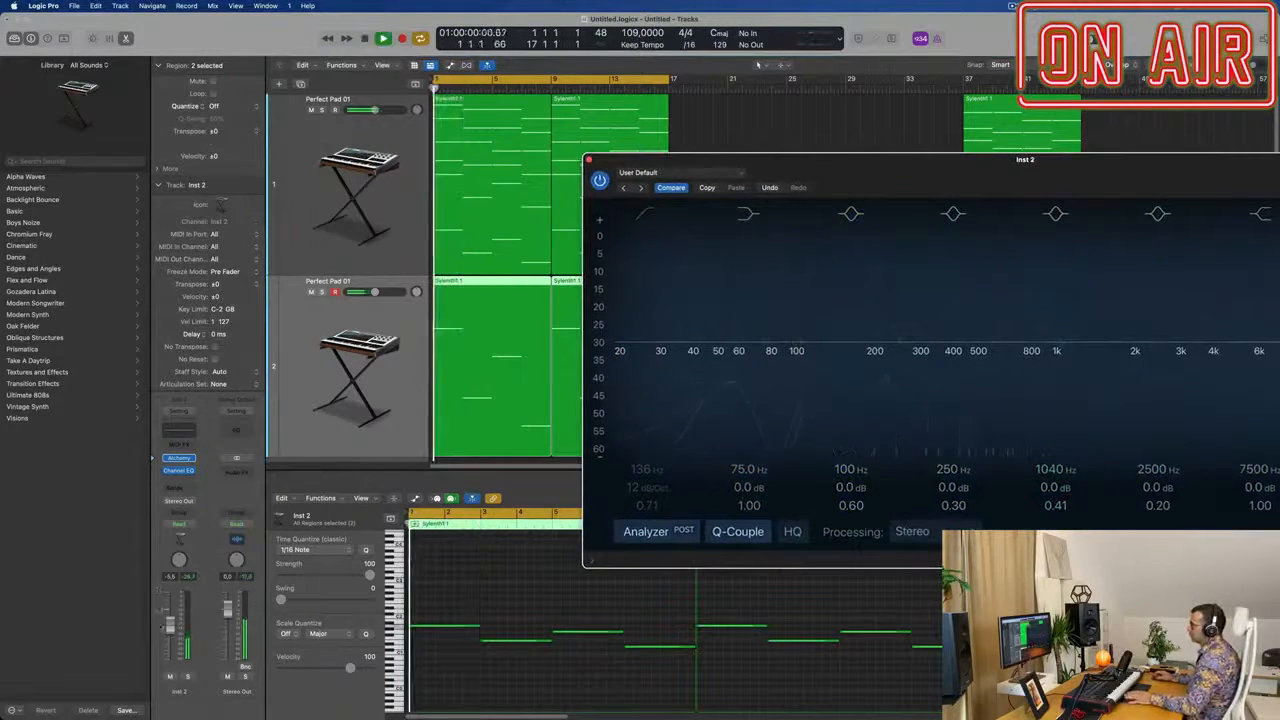
{"action": "left_click", "coordinate": [345, 320]}
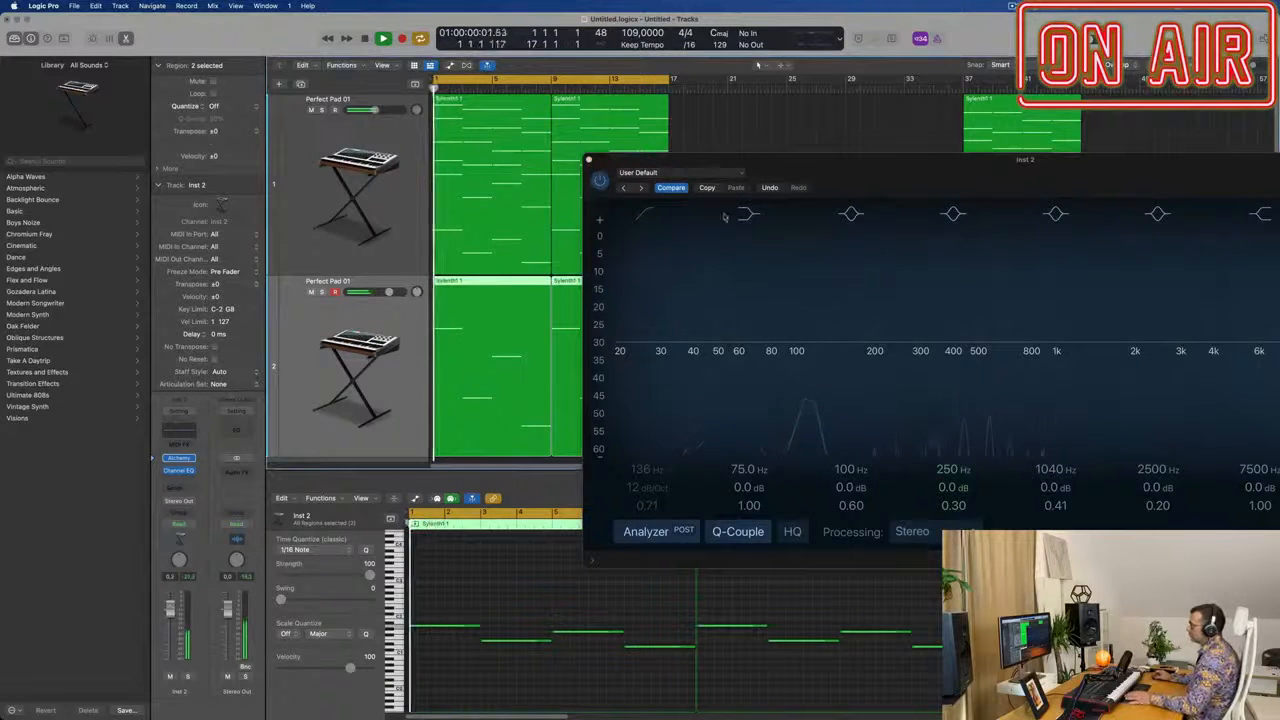
- Load the Perfect Pad 02 preset in the second track's Alchemy instrument
{"action": "left_click_drag", "start_coordinate": [903, 176], "coordinate": [875, 155]}
{"action": "key", "text": "space"}
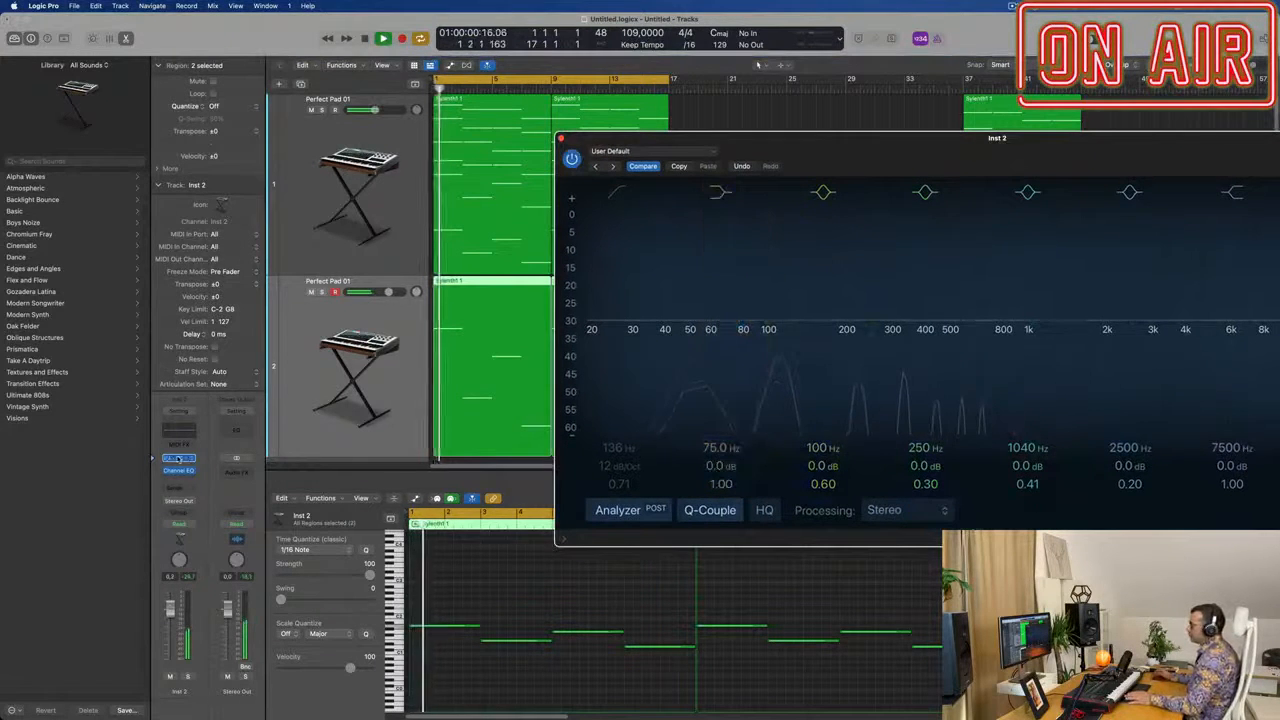
{"action": "left_click", "coordinate": [178, 458]}
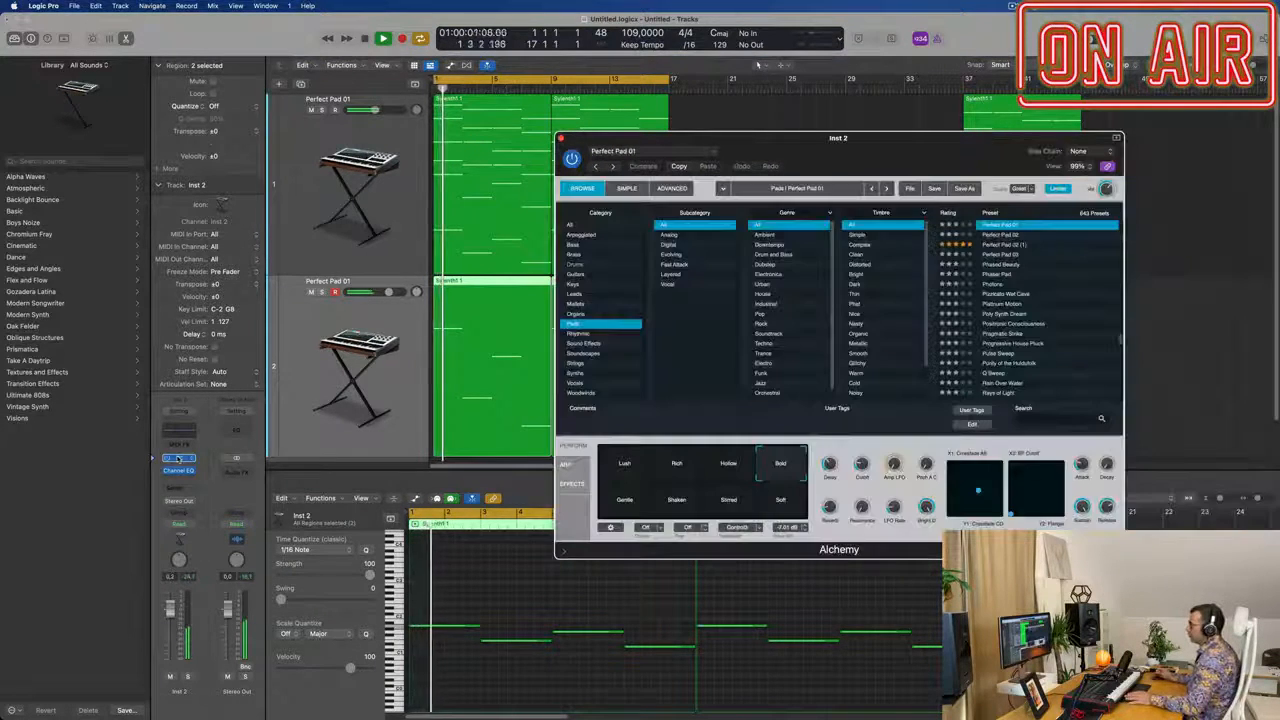
{"action": "left_click", "coordinate": [1008, 236]}
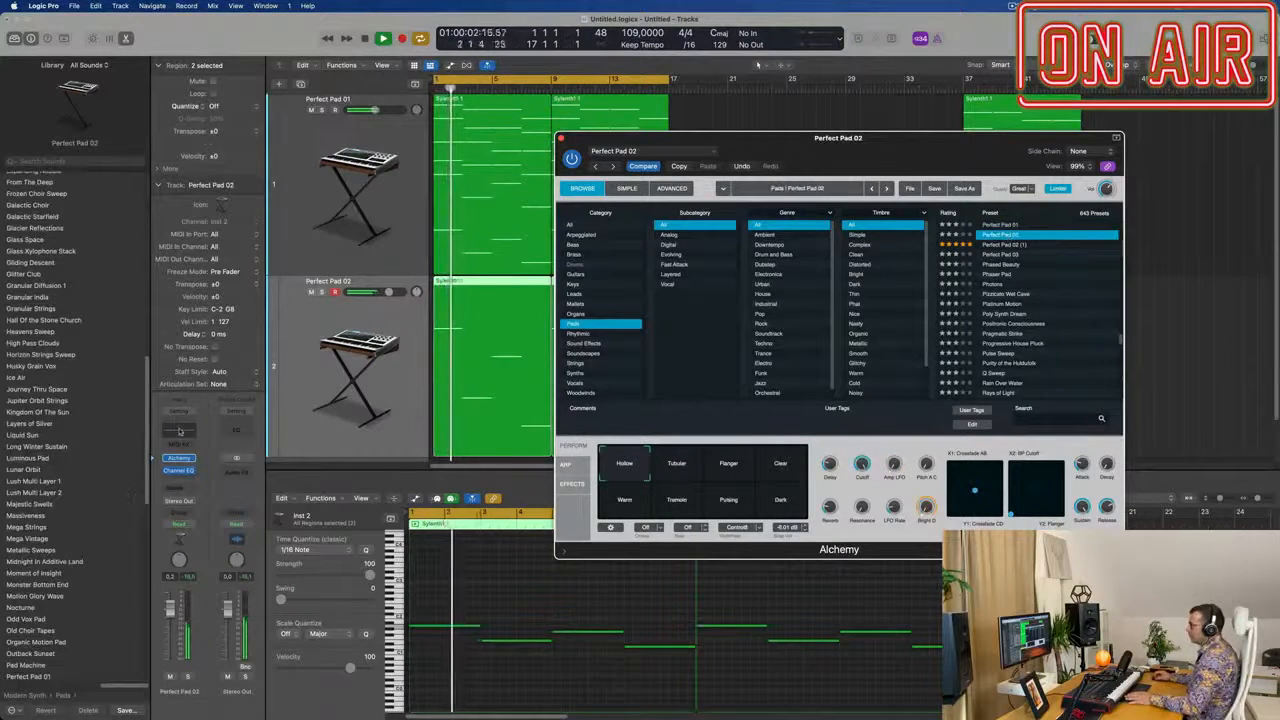
- Enable the high cut in the second track's Channel EQ and lower it to 378 Hz
{"action": "left_click", "coordinate": [180, 430]}
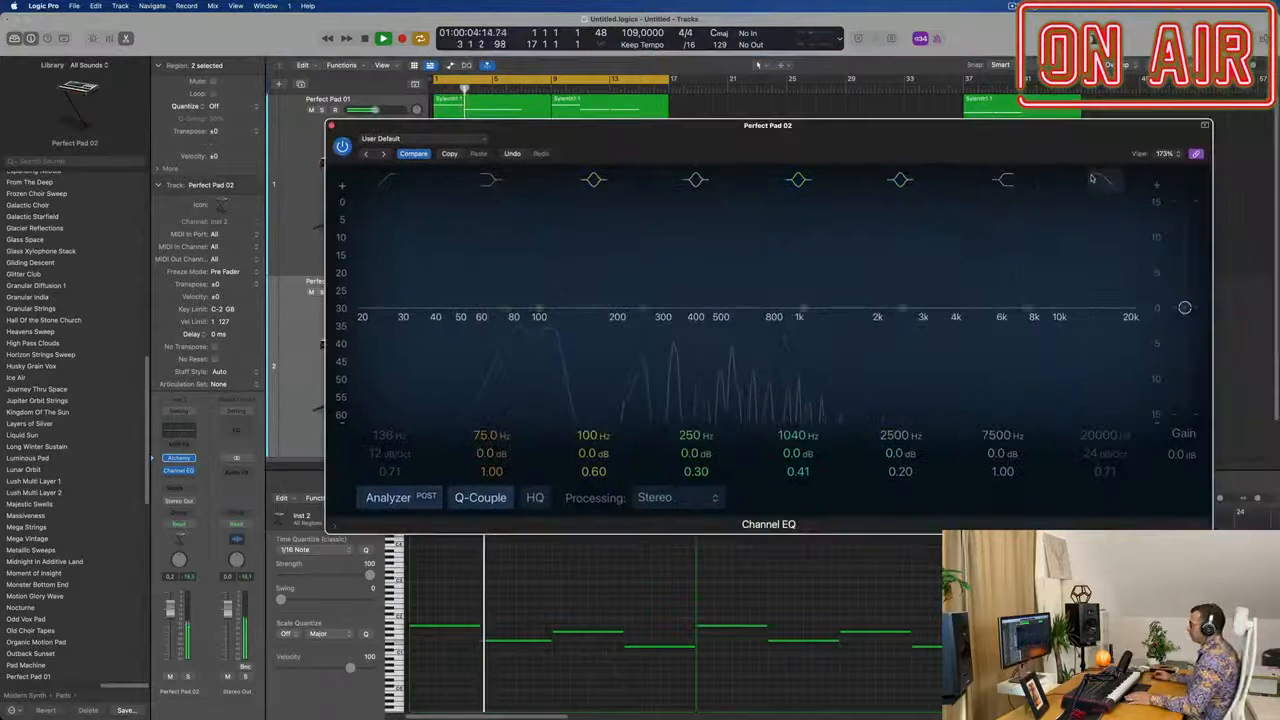
{"action": "left_click_drag", "start_coordinate": [1131, 304], "coordinate": [685, 294]}
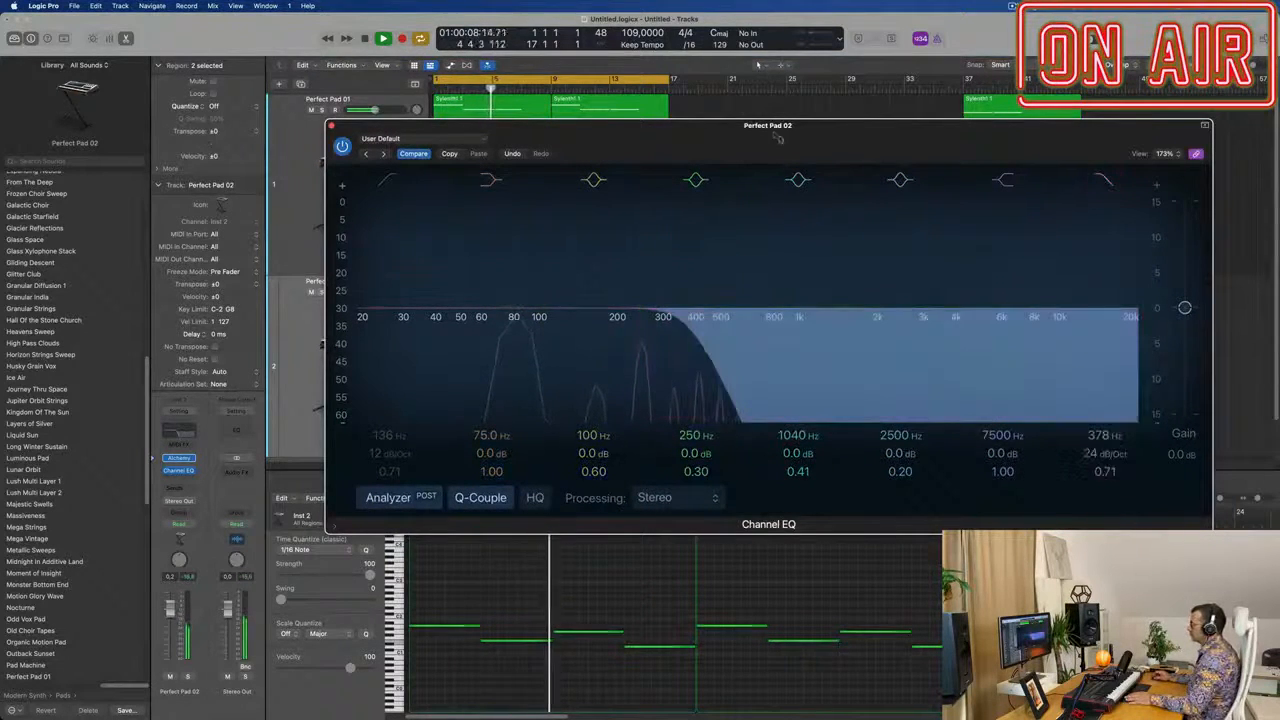
{"action": "left_click_drag", "start_coordinate": [753, 145], "coordinate": [985, 252]}
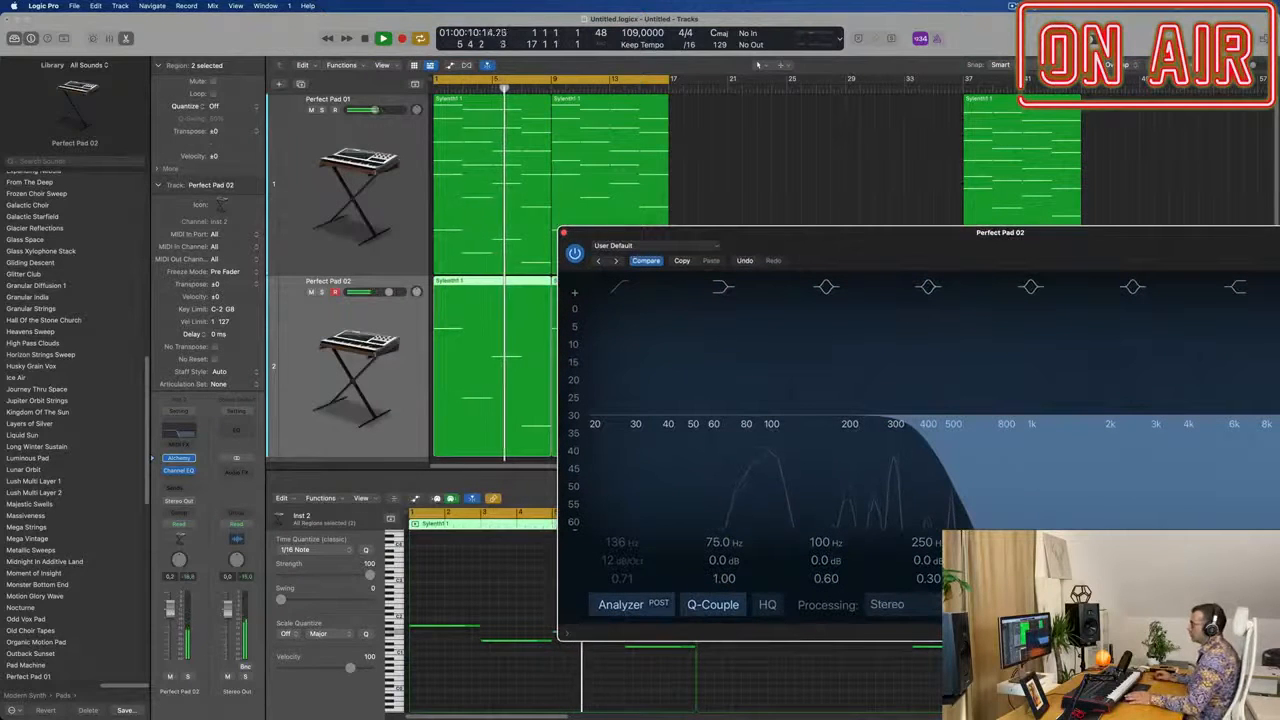
{"action": "key", "text": "Return"}
- Transpose all the bass notes on the second track down one octave and play from the start
{"action": "left_click_drag", "start_coordinate": [823, 234], "coordinate": [1220, 133]}
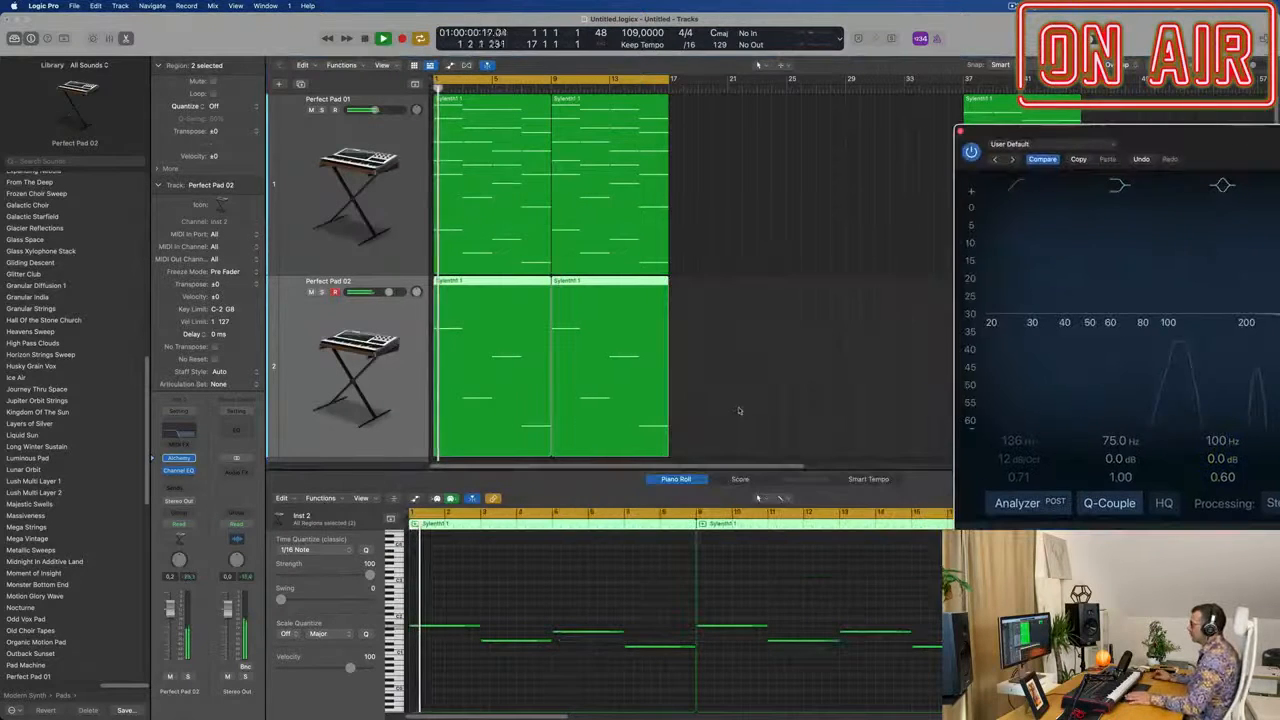
{"action": "left_click", "coordinate": [593, 594]}
{"action": "key", "text": "super+a"}
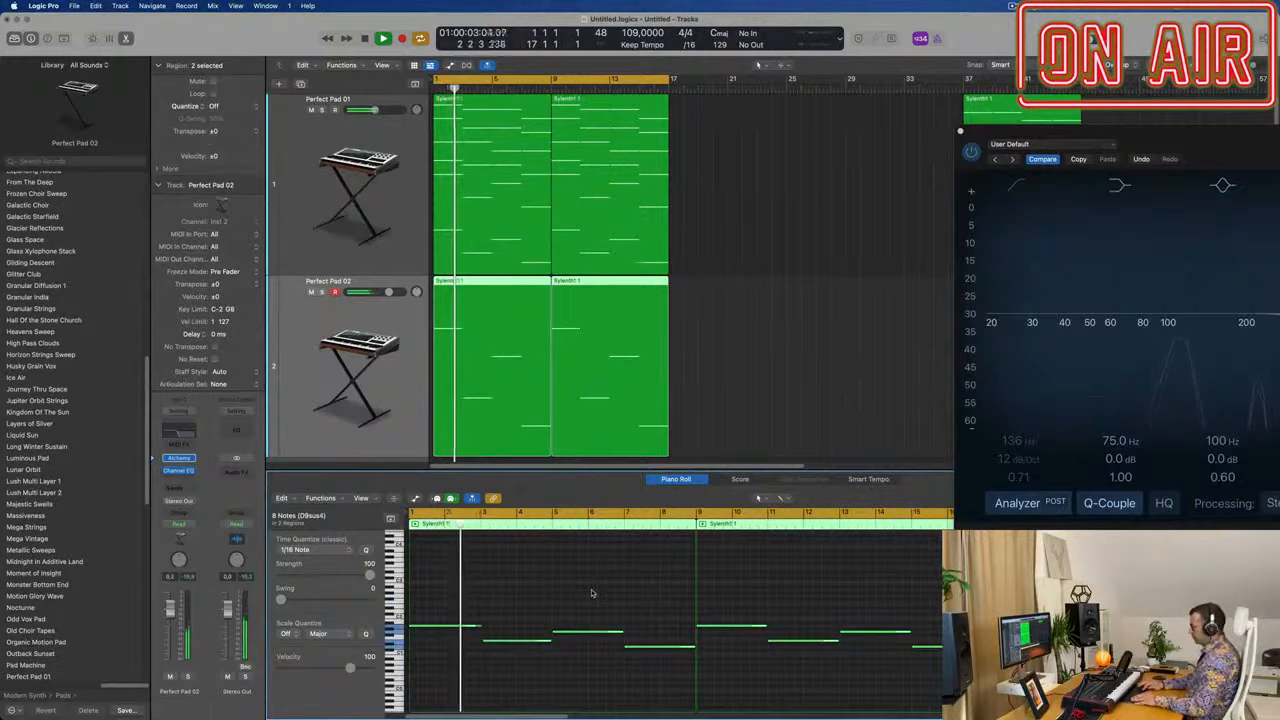
{"action": "key", "text": "alt+shift+Down"}
{"action": "key", "text": "Return"}
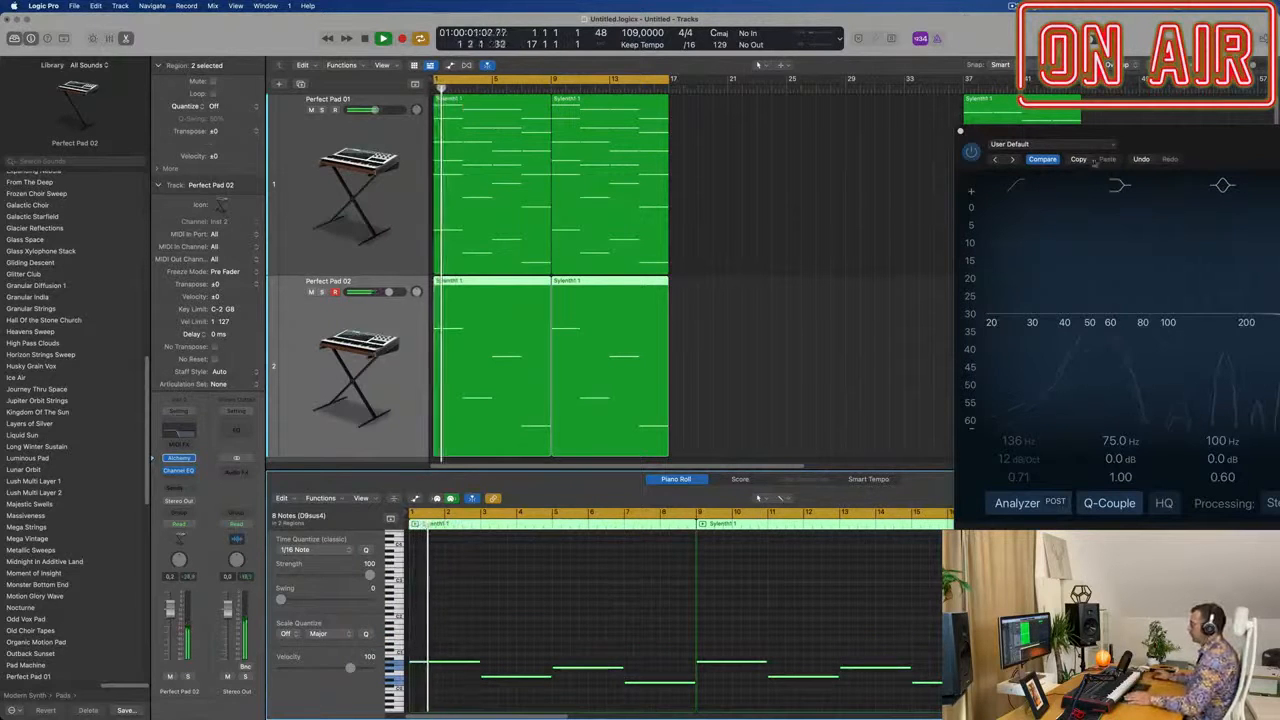
- Audition Perfect Pad 01 and 02 in the second track's Alchemy instrument, and load Perfect Pad 03
{"action": "left_click_drag", "start_coordinate": [1236, 140], "coordinate": [674, 180]}
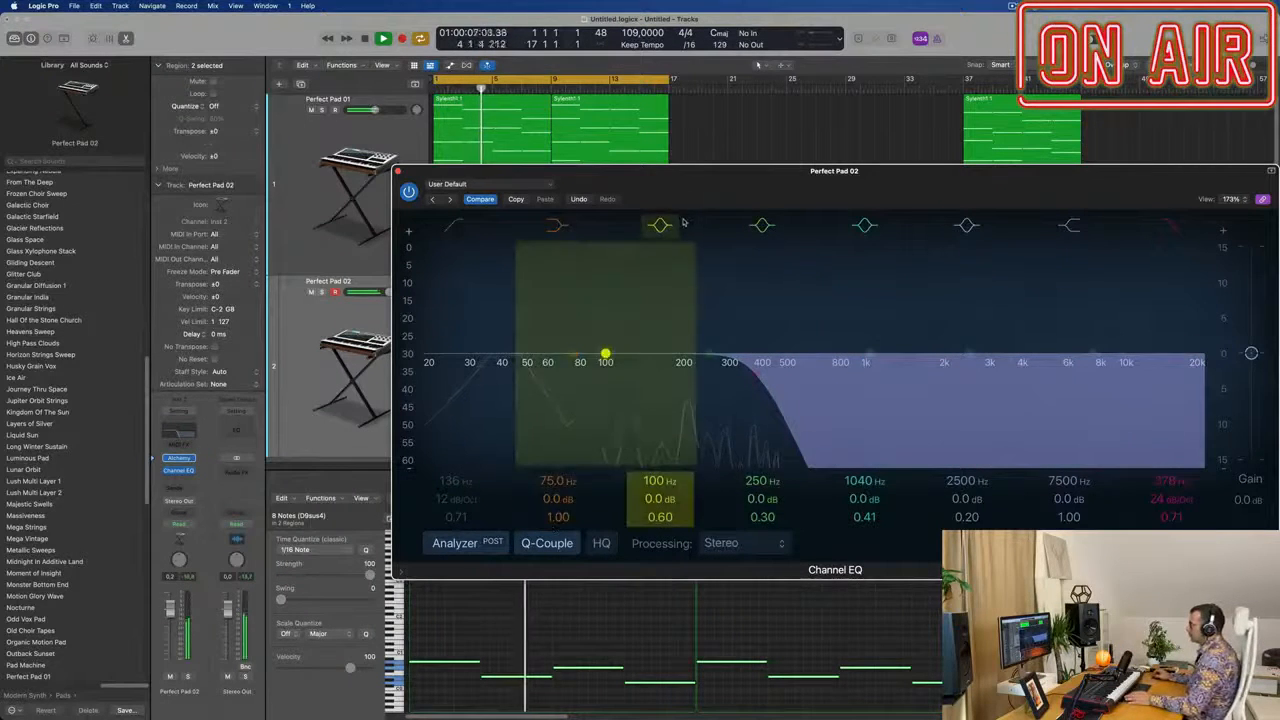
{"action": "left_click_drag", "start_coordinate": [656, 170], "coordinate": [671, 171]}
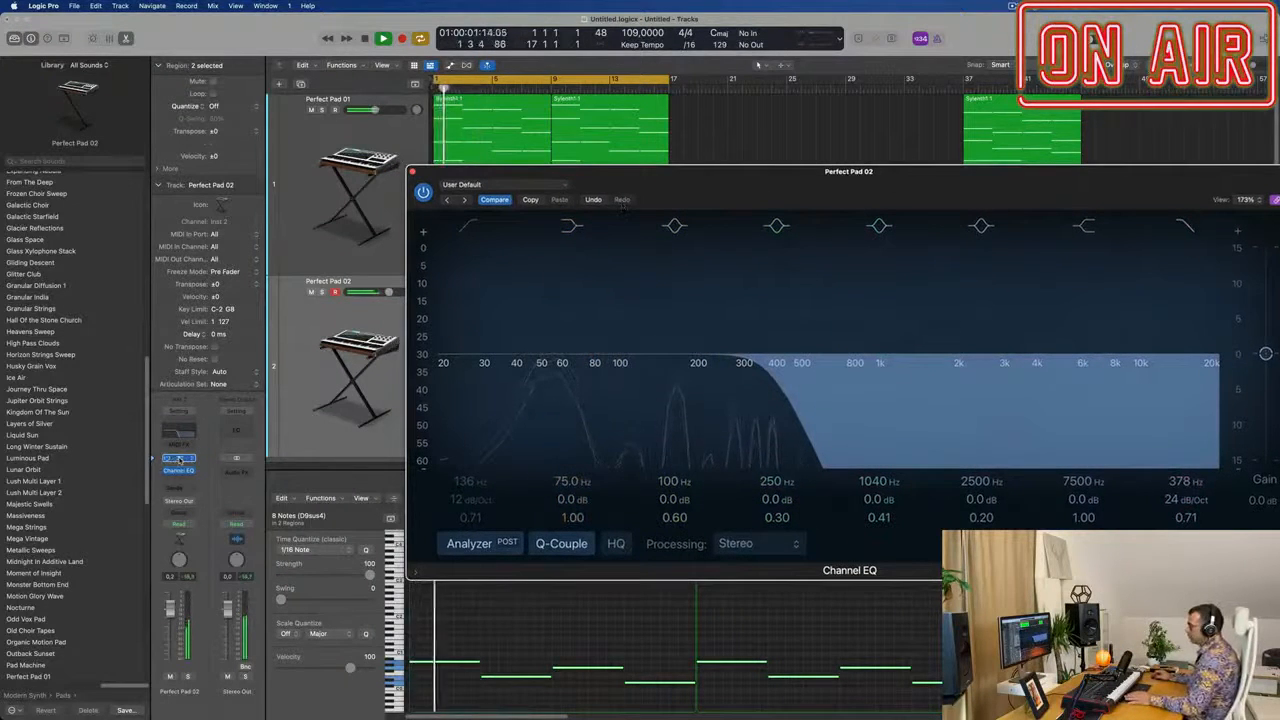
{"action": "left_click", "coordinate": [179, 459]}
{"action": "scroll", "coordinate": [862, 327], "scroll_direction": "up", "scroll_amount": 3}
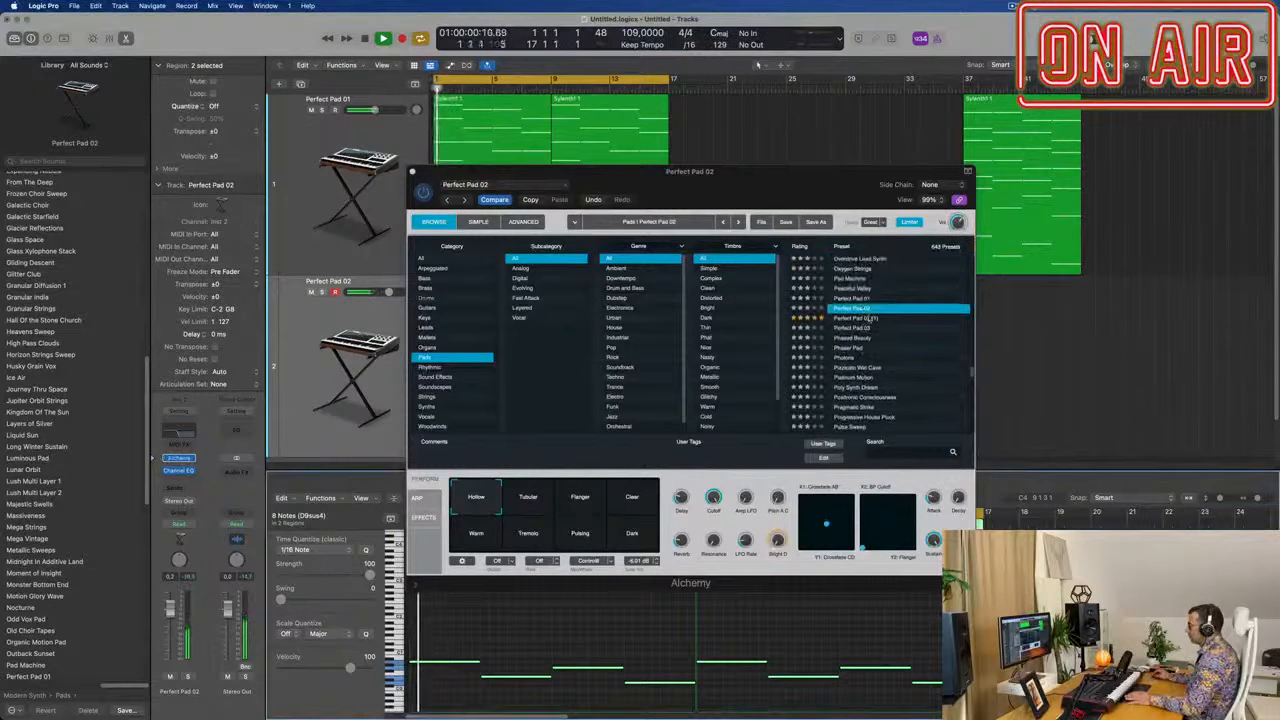
{"action": "left_click", "coordinate": [853, 299]}
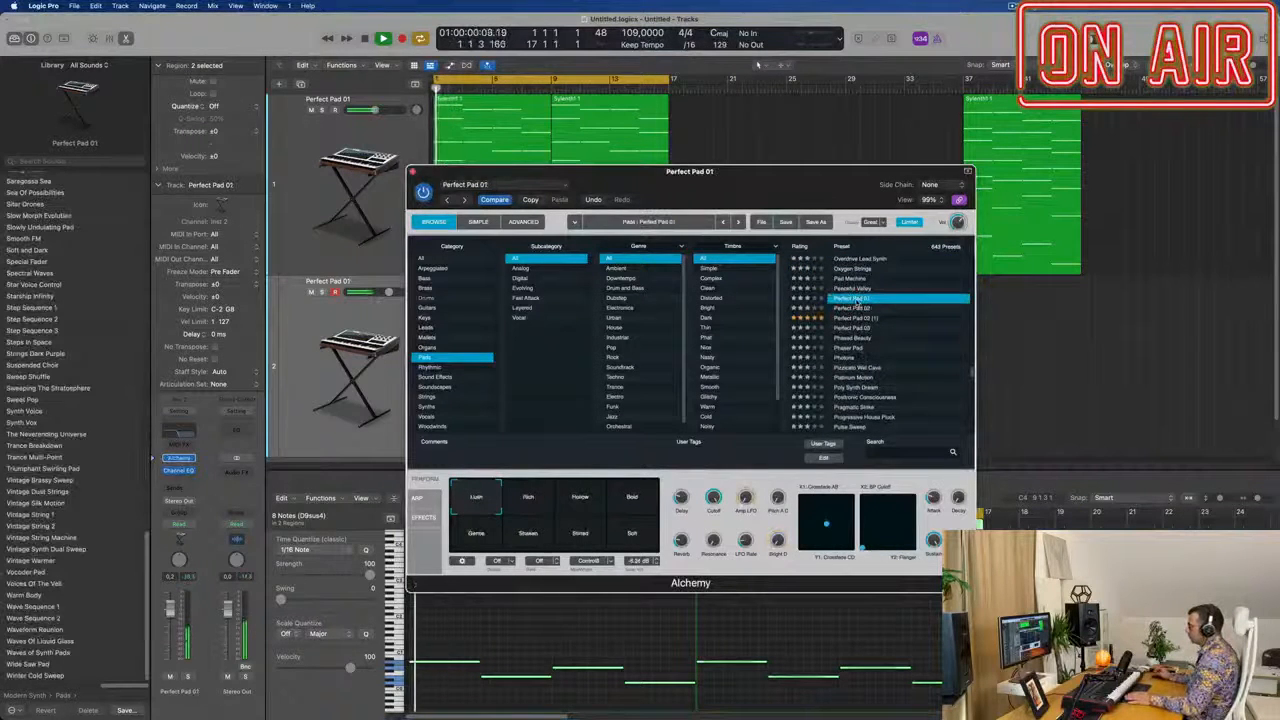
{"action": "left_click", "coordinate": [856, 309]}
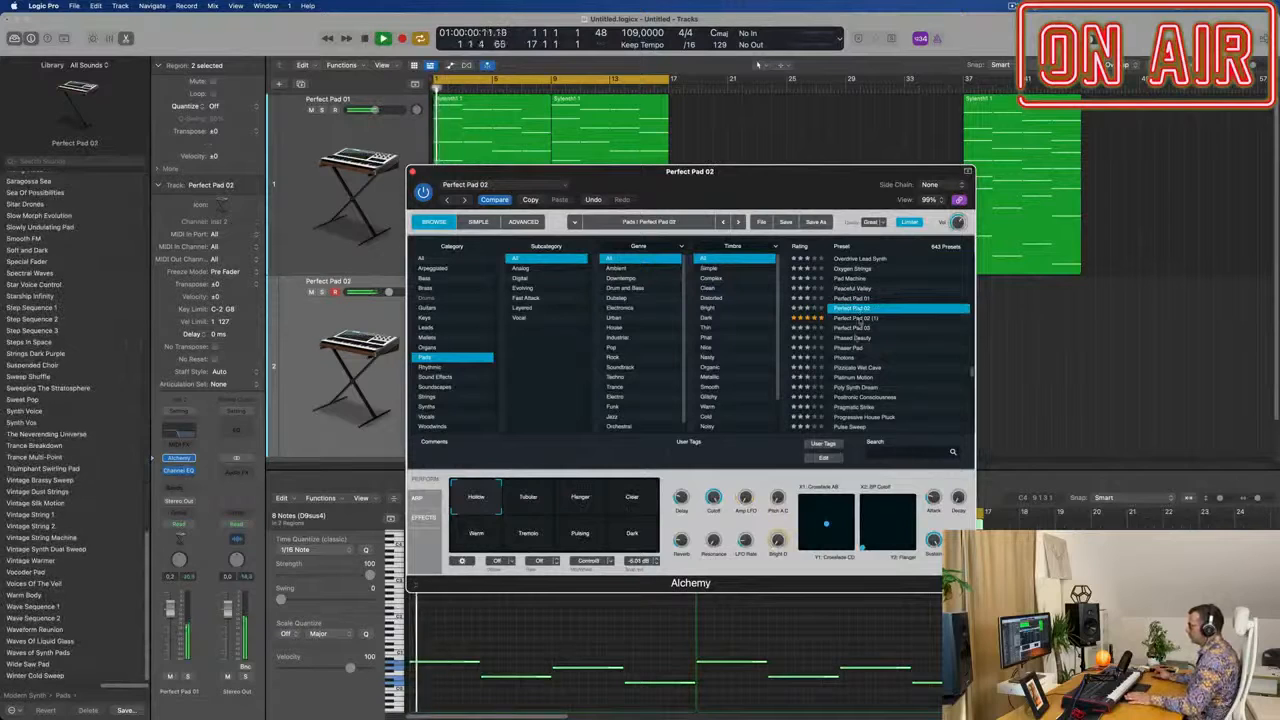
{"action": "left_click", "coordinate": [856, 328]}
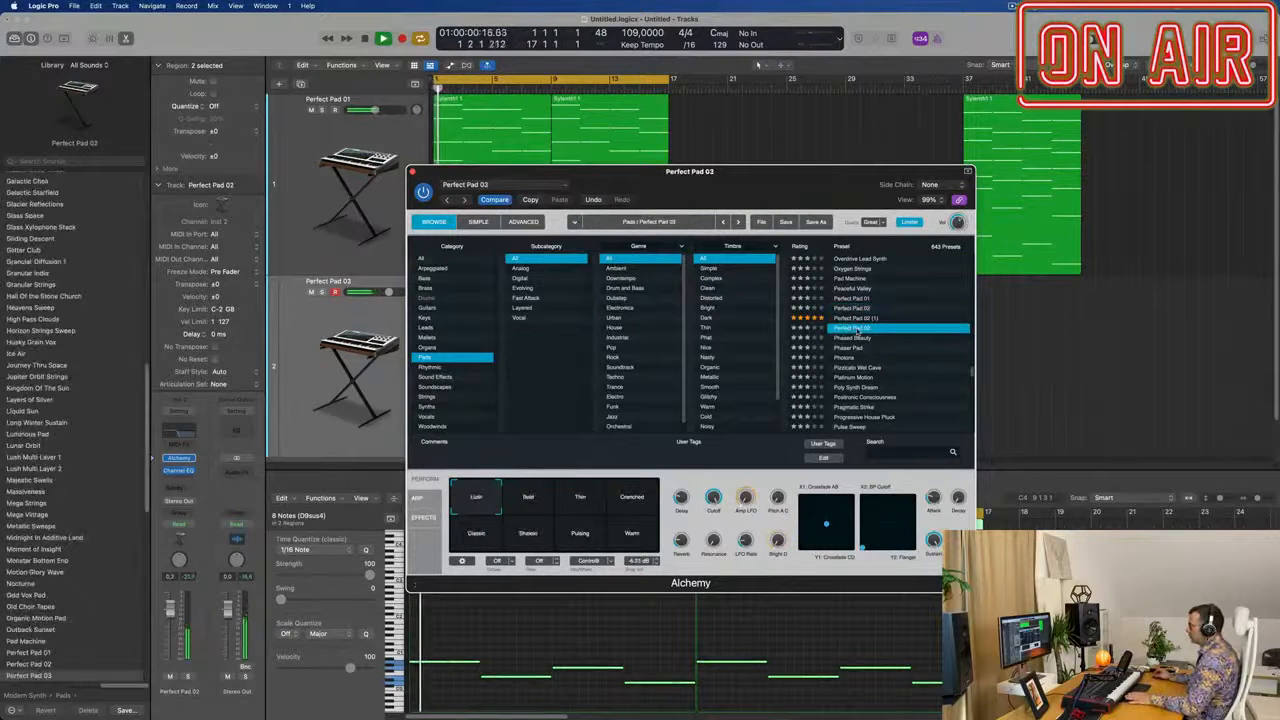
- Load Perfect Pad 02 in the second track's Alchemy instrument and add a stereo Compressor after its Channel EQ
{"action": "left_click", "coordinate": [857, 308]}
{"action": "left_click_drag", "start_coordinate": [769, 178], "coordinate": [881, 163]}
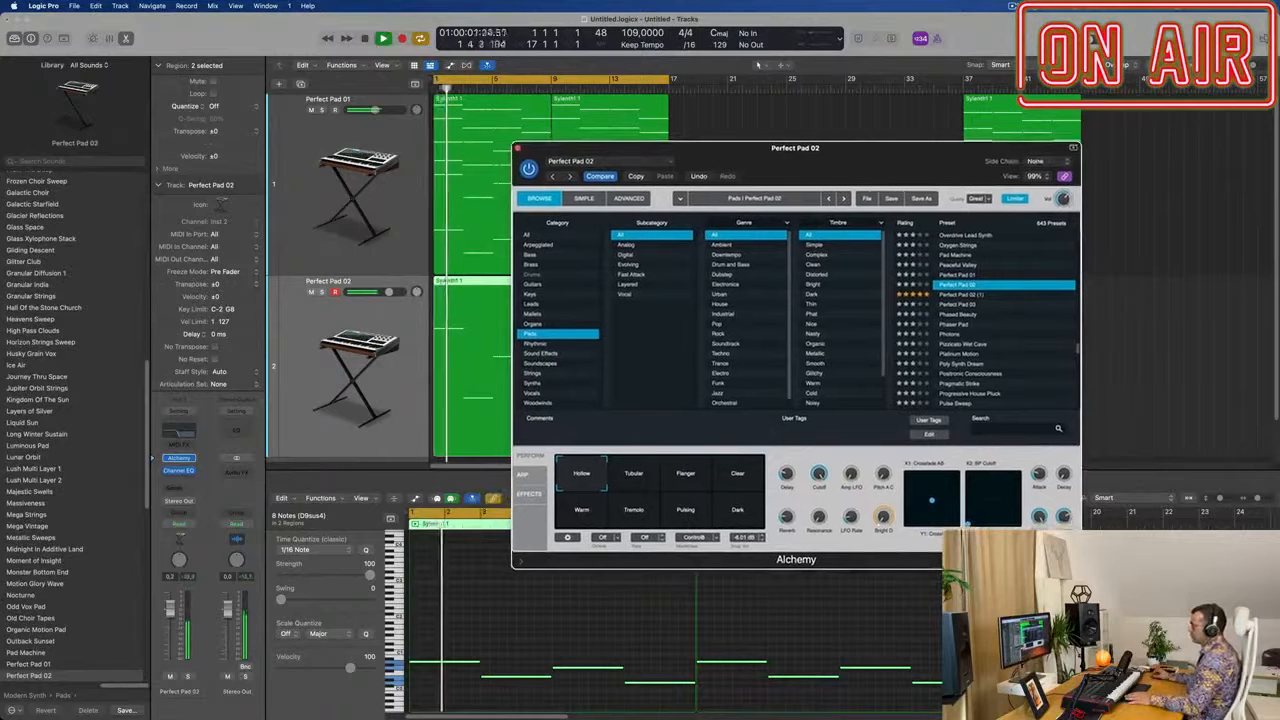
{"action": "left_click", "coordinate": [183, 476]}
{"action": "mouse_move", "coordinate": [190, 504]}
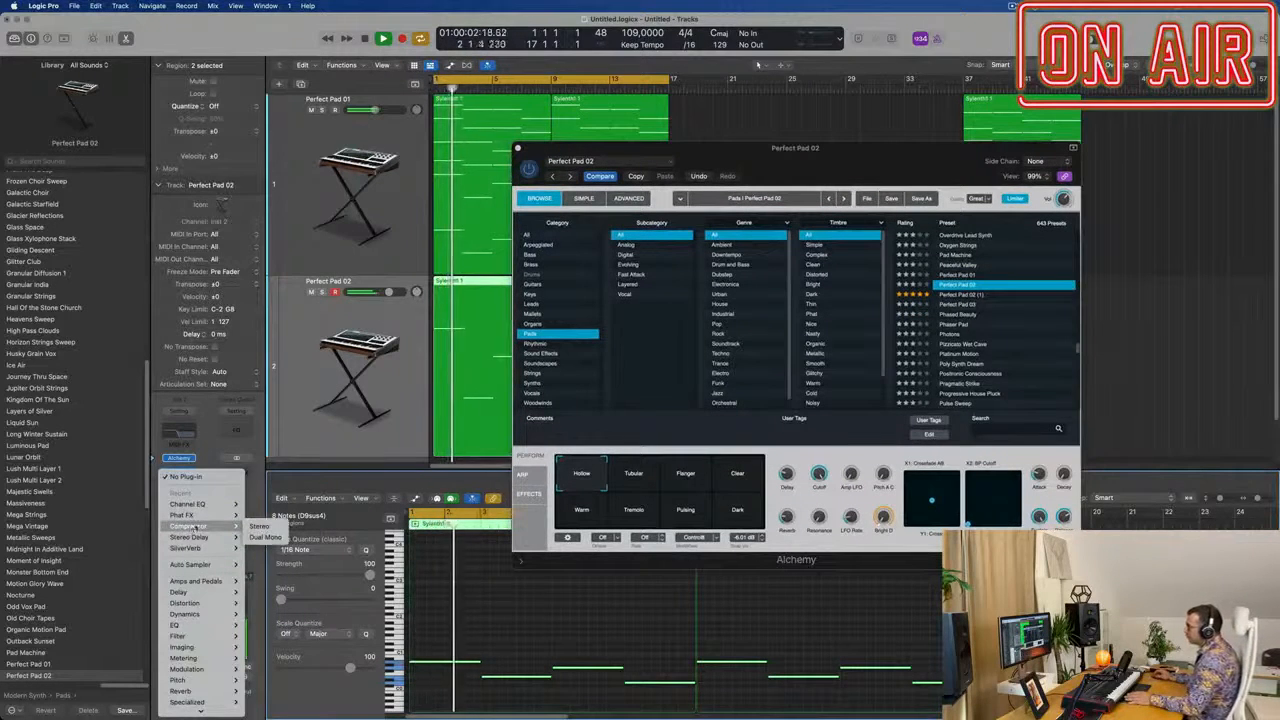
{"action": "left_click", "coordinate": [260, 527]}
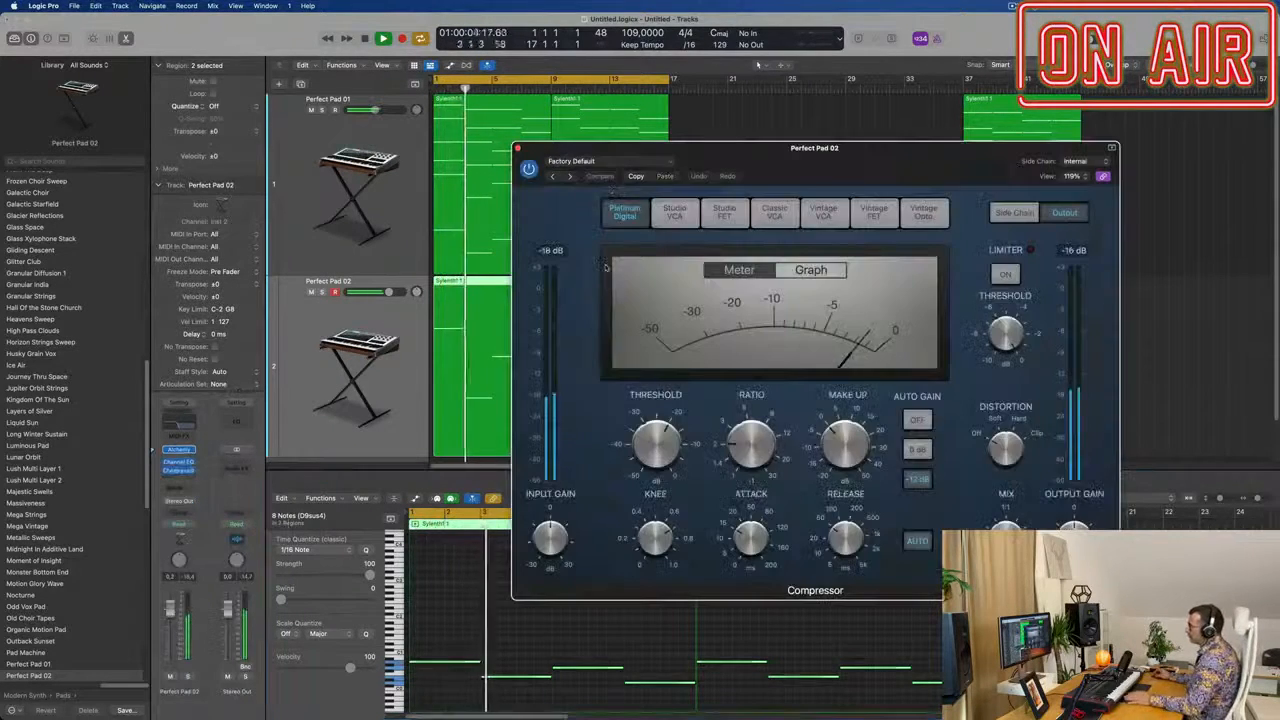
- Set the second track's Compressor threshold to -23.5 dB while playing from the start
{"action": "key", "text": "Return"}
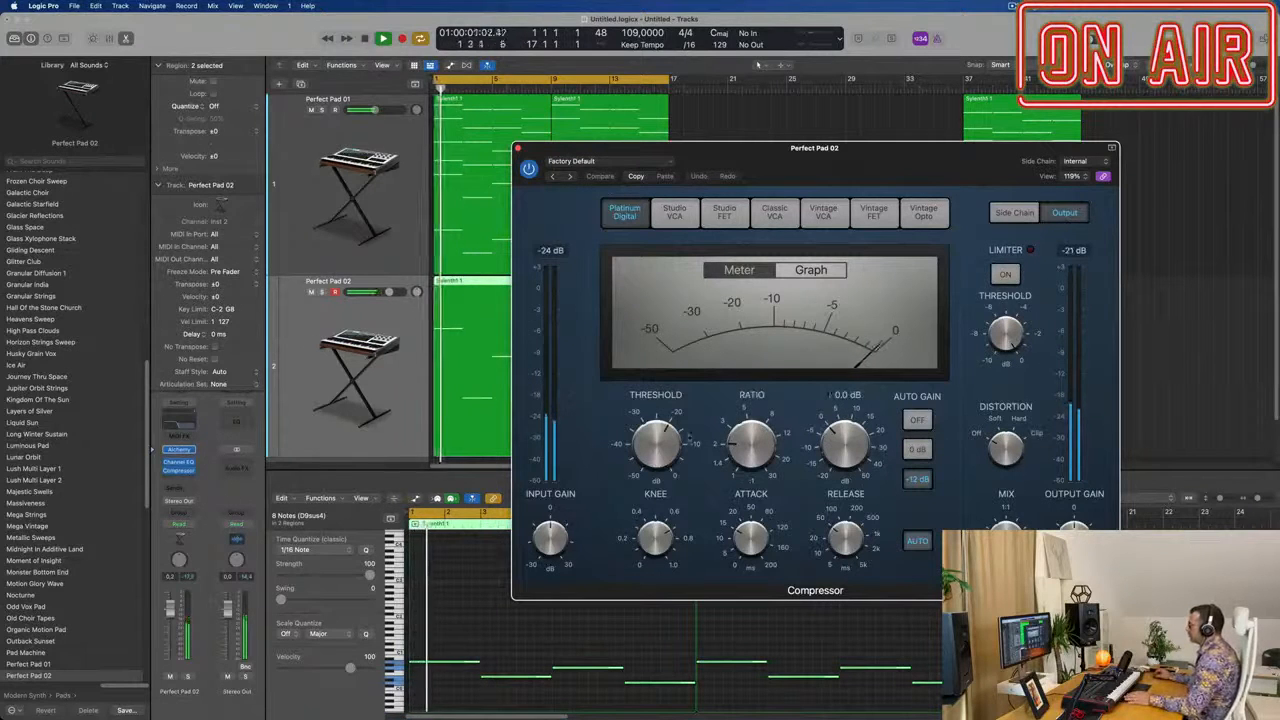
{"action": "key", "text": "Return"}
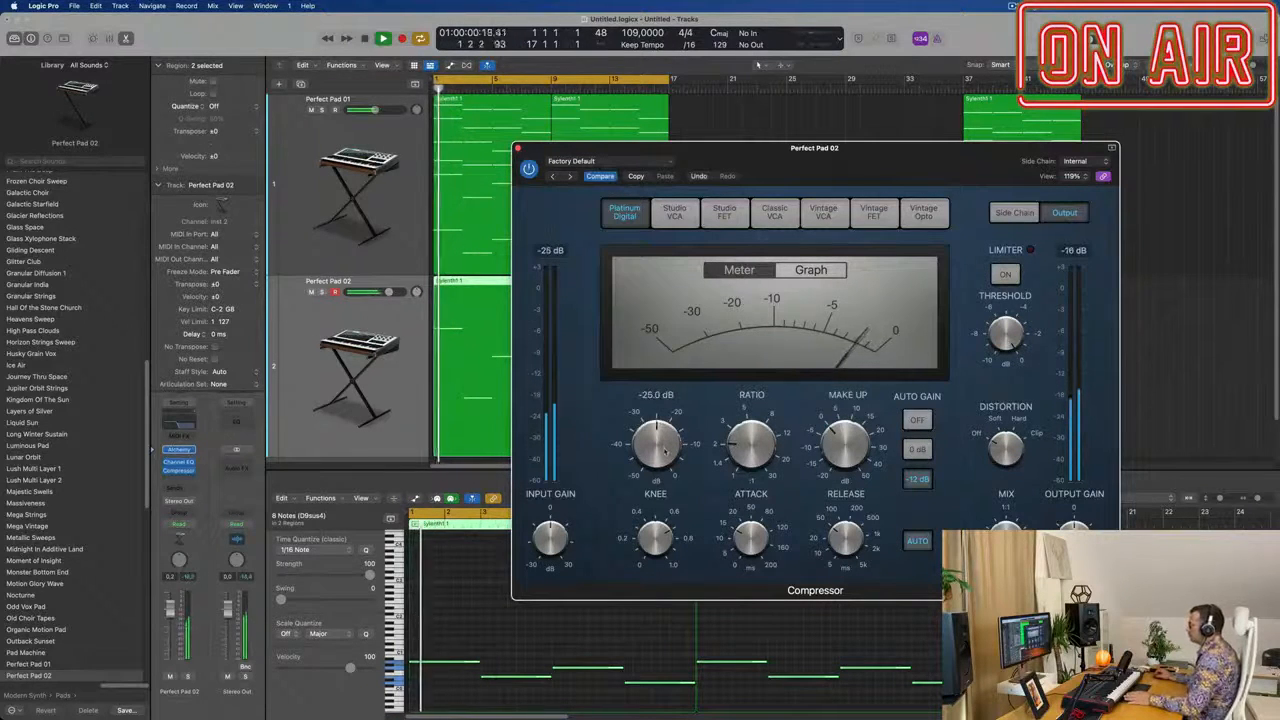
{"action": "scroll", "coordinate": [665, 450], "scroll_direction": "up", "scroll_amount": 2}
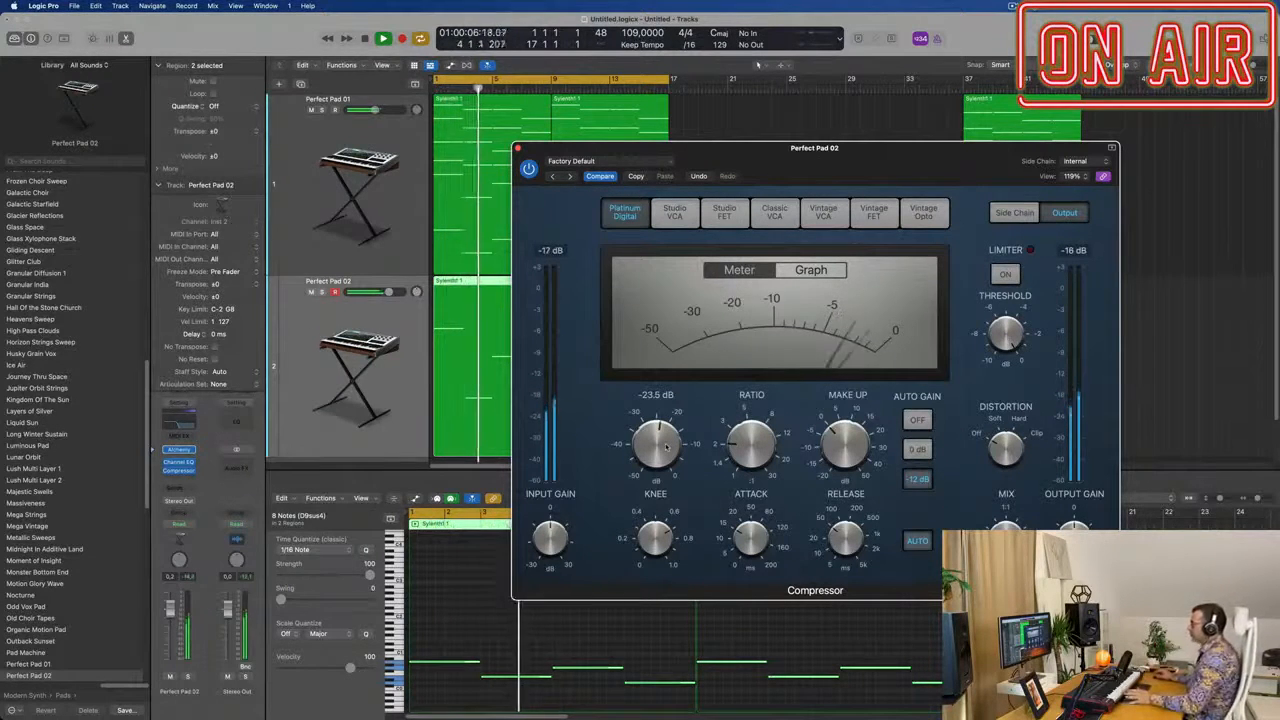
- Compare the second track with its Compressor bypassed and active, and lower the track's volume to -5.1 dB
{"action": "left_click_drag", "start_coordinate": [169, 618], "coordinate": [171, 621]}
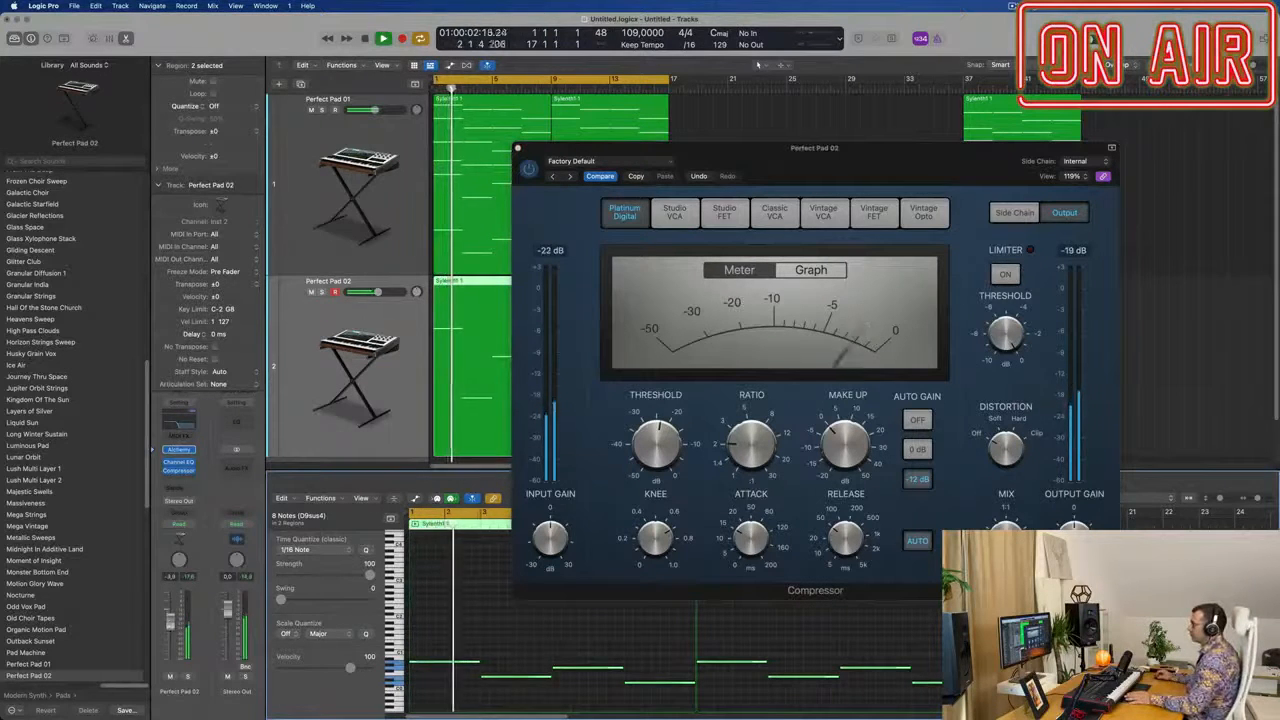
{"action": "left_click", "coordinate": [169, 677]}
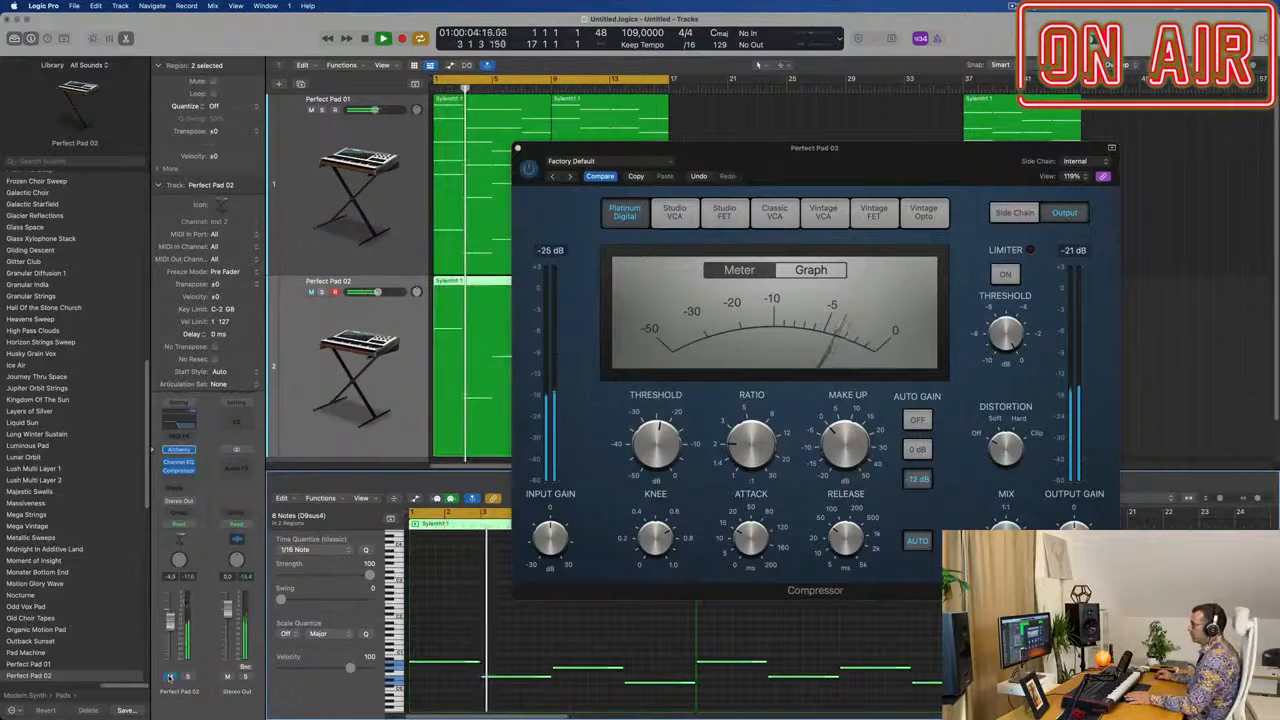
{"action": "left_click", "coordinate": [529, 168]}
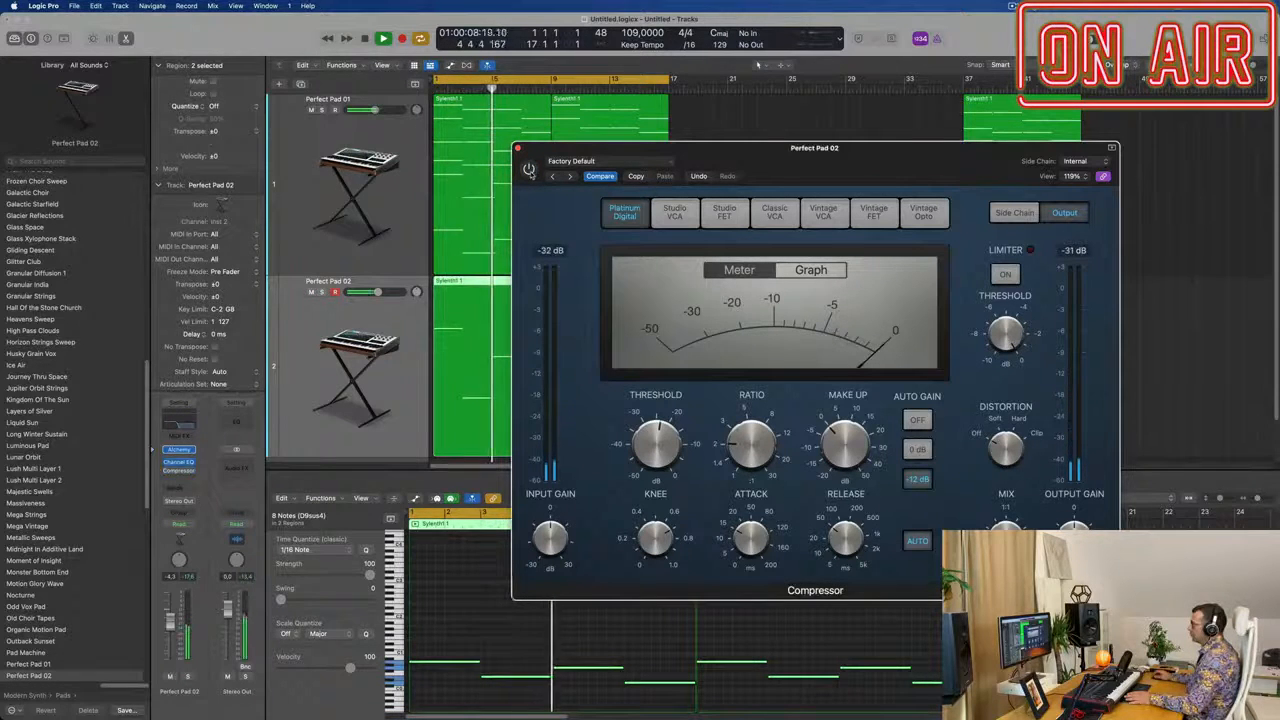
{"action": "key", "text": "Return"}
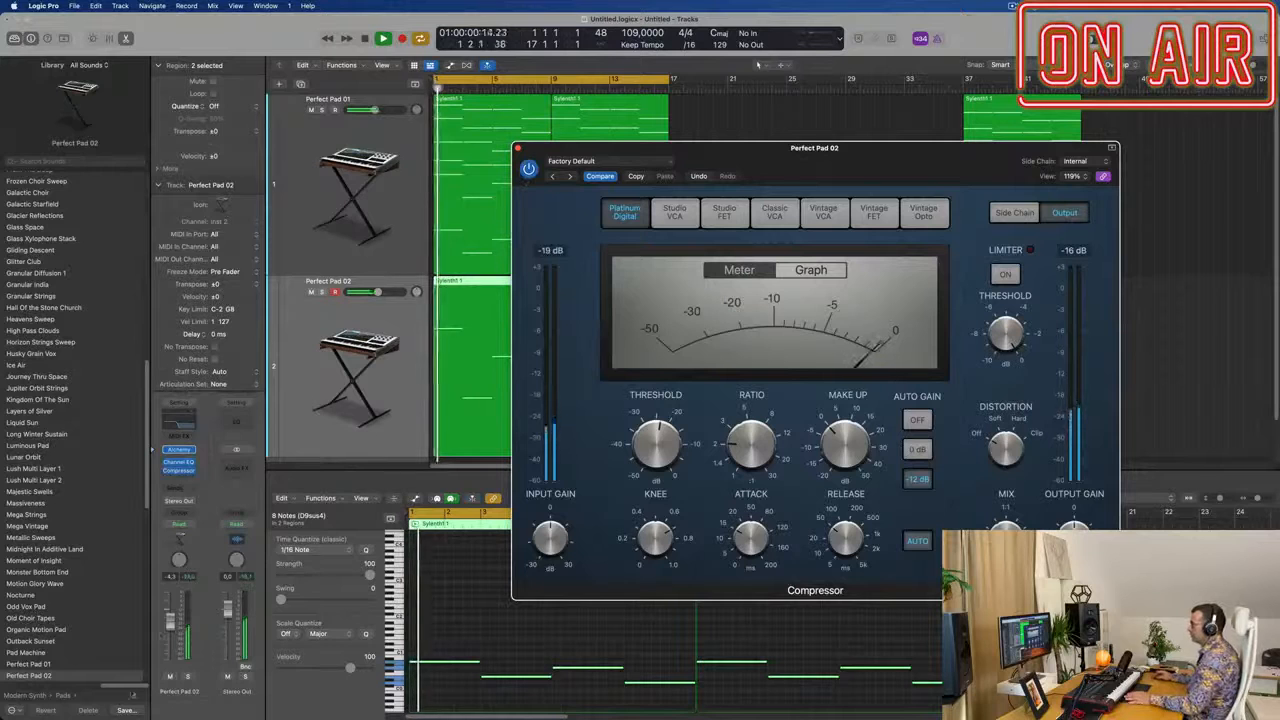
{"action": "left_click_drag", "start_coordinate": [171, 625], "coordinate": [171, 628]}
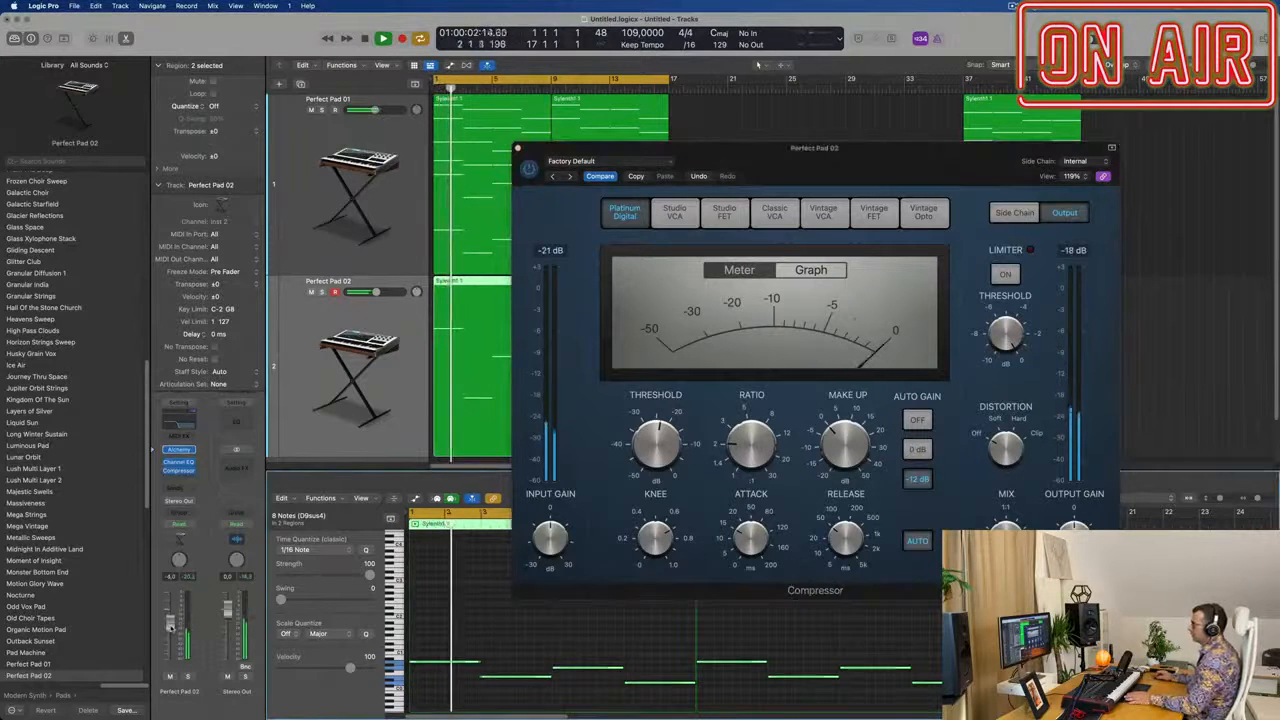
{"action": "left_click", "coordinate": [517, 148]}
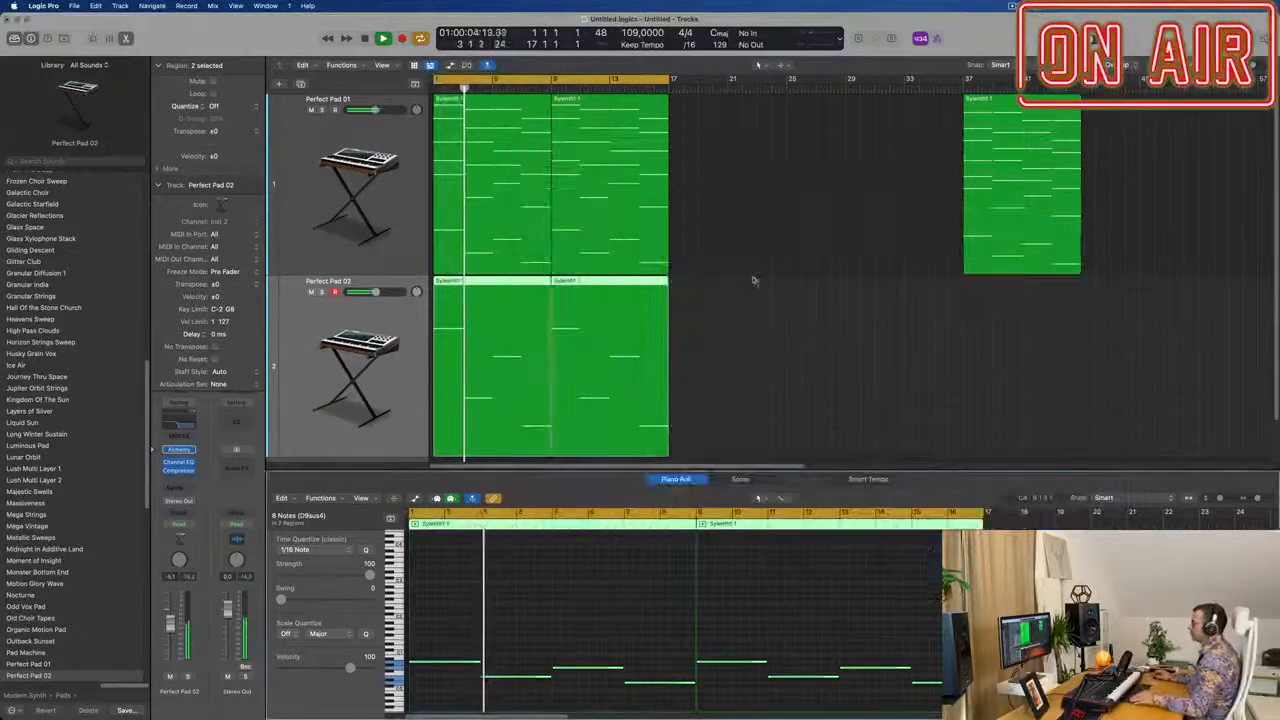
- Repeat the regions from bars 1 to 17 on both tracks and extend the cycle range to bar 33
{"action": "scroll", "coordinate": [765, 281], "scroll_direction": "up", "scroll_amount": 3}
{"action": "scroll", "coordinate": [772, 280], "scroll_direction": "down", "scroll_amount": 4}
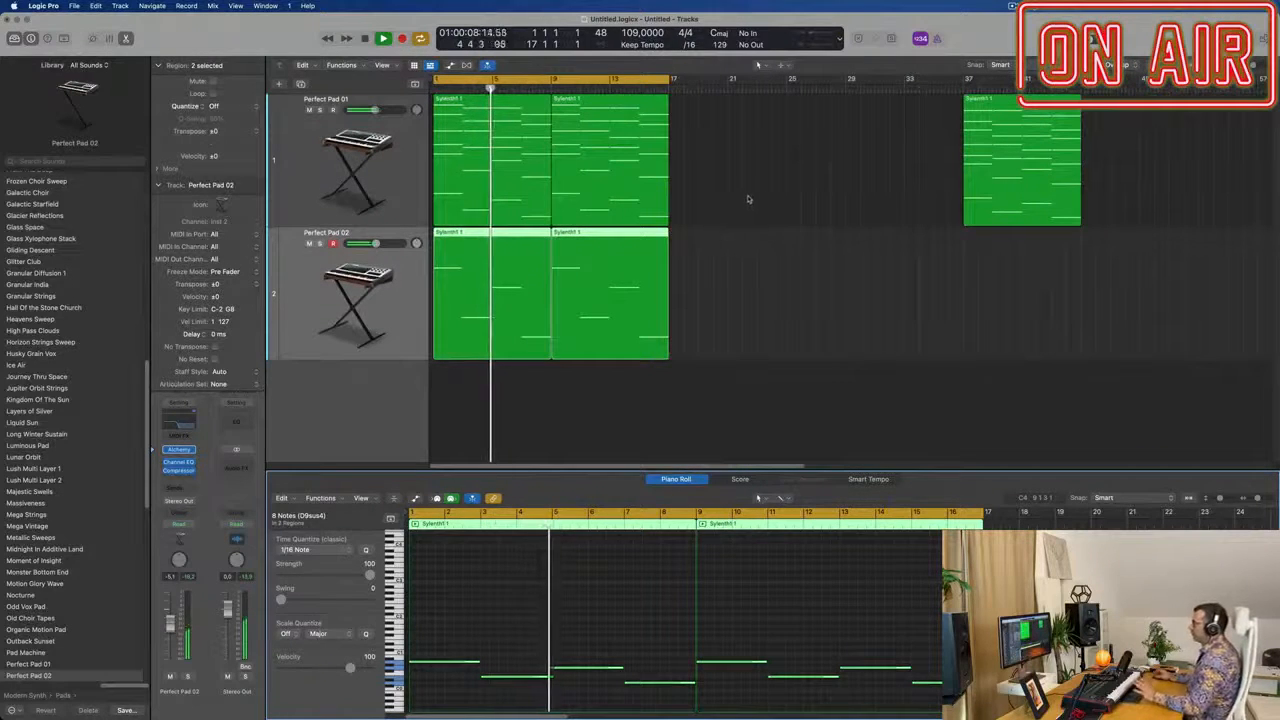
{"action": "left_click_drag", "start_coordinate": [747, 199], "coordinate": [500, 298]}
{"action": "key", "text": "super+r"}
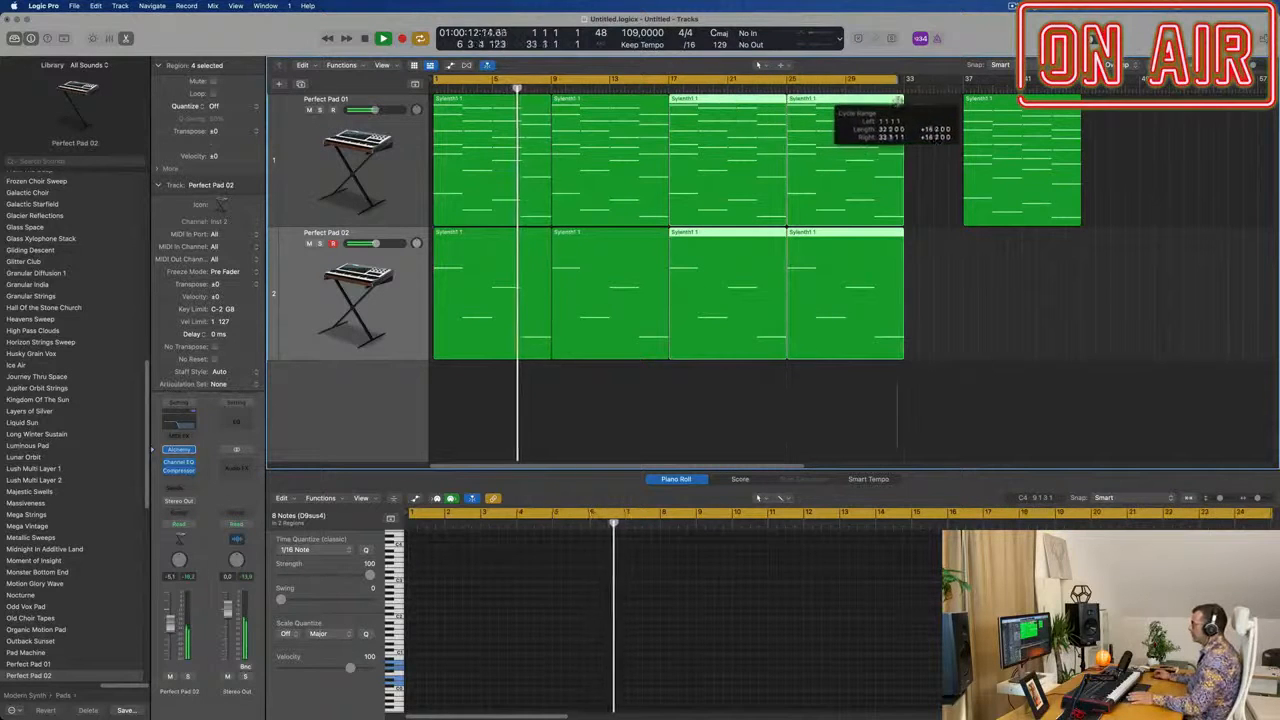
- Play the first track from the start and shift its spare chord region near bar 37 slightly later
{"action": "left_click", "coordinate": [319, 138]}
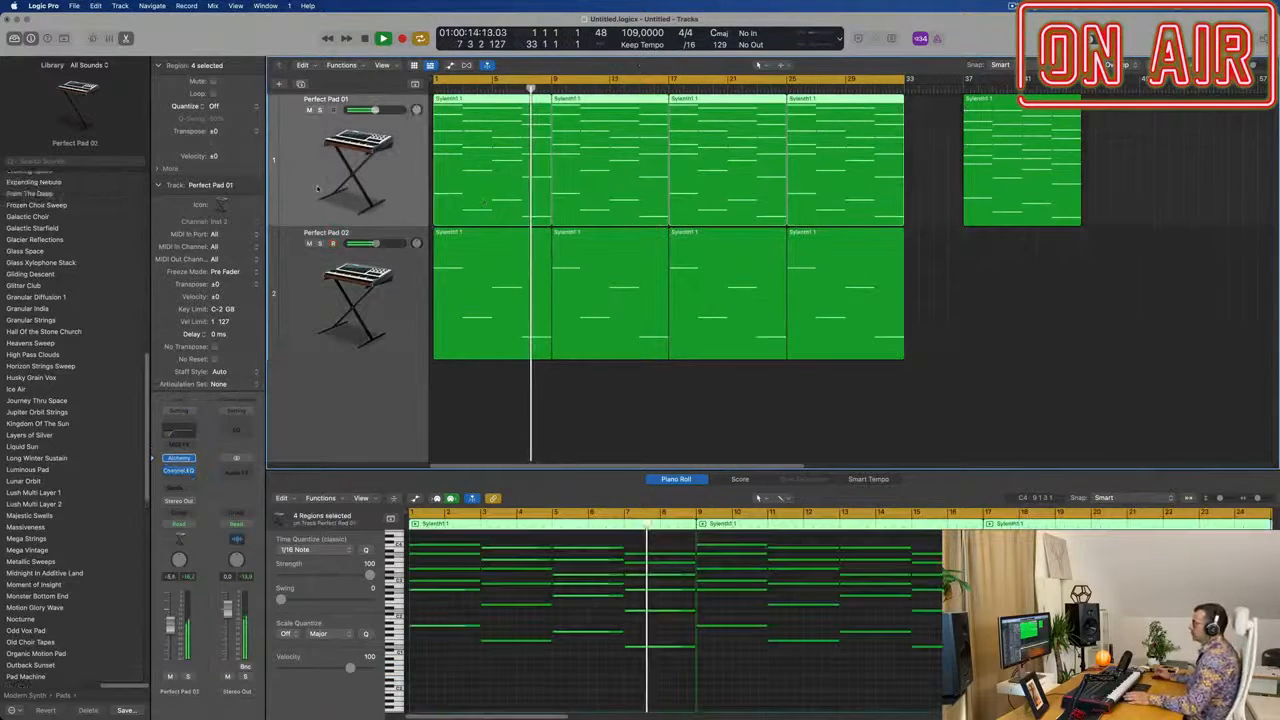
{"action": "key", "text": "Return"}
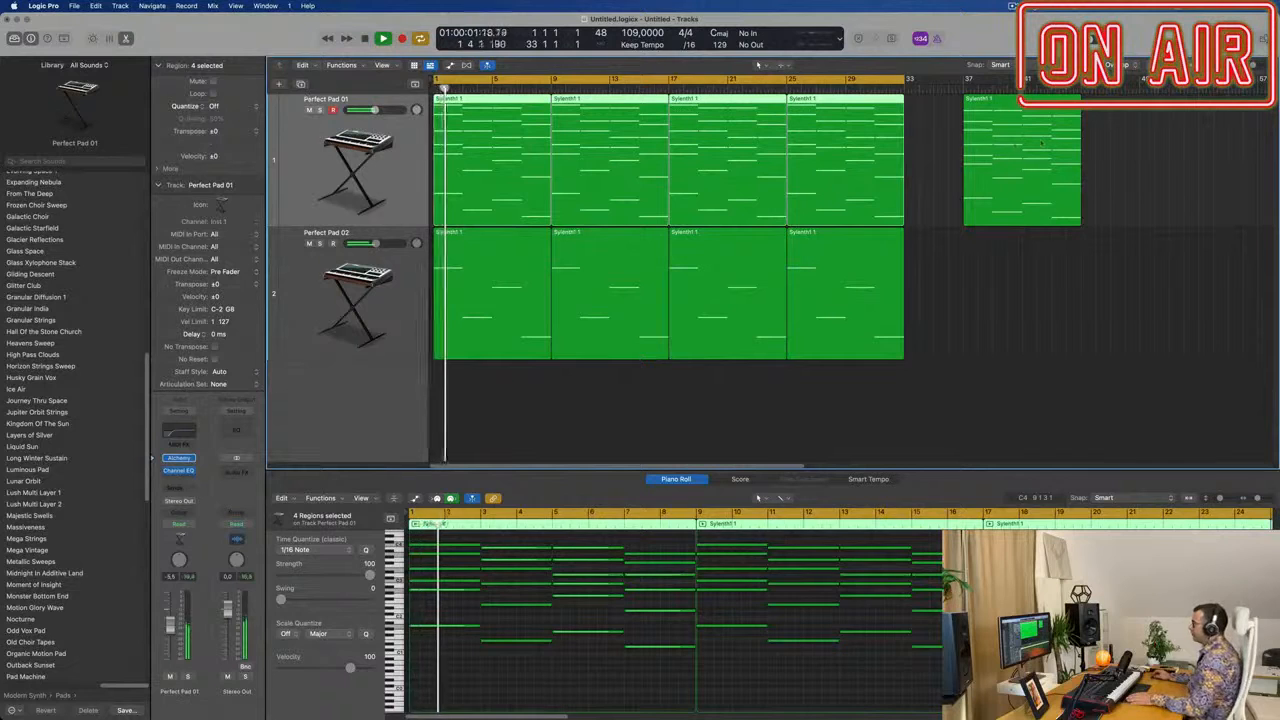
{"action": "left_click", "coordinate": [1041, 143]}
{"action": "left_click_drag", "start_coordinate": [1041, 143], "coordinate": [1088, 243]}
- Duplicate the second track with its settings, and look through the new track's instrument choices and sound libraries
{"action": "left_click", "coordinate": [340, 314]}
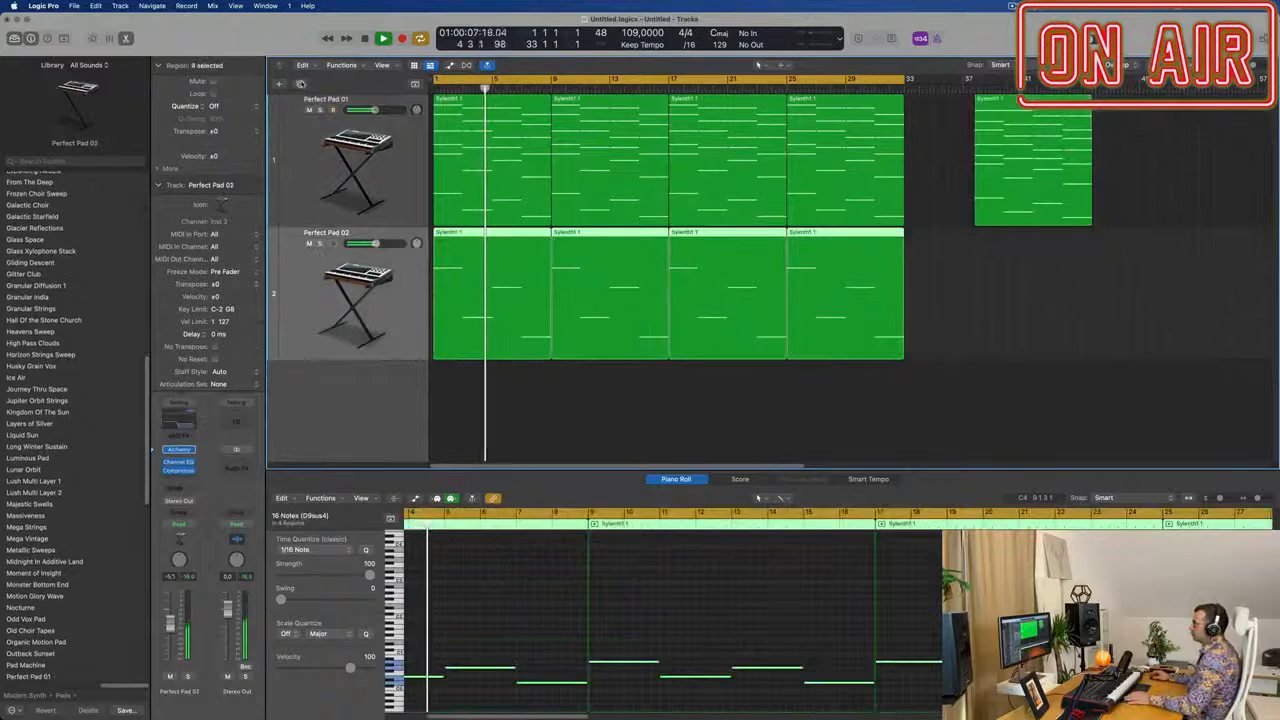
{"action": "key", "text": "super+d"}
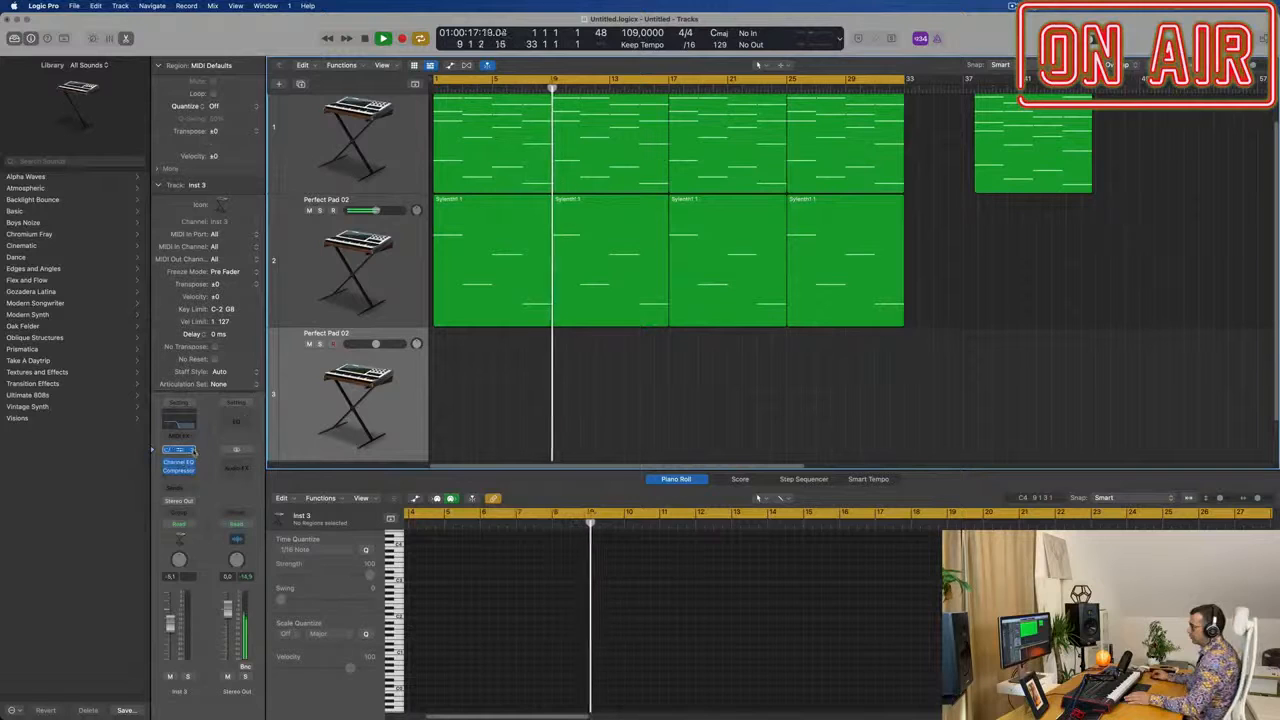
{"action": "left_click", "coordinate": [185, 449]}
{"action": "mouse_move", "coordinate": [194, 452]}
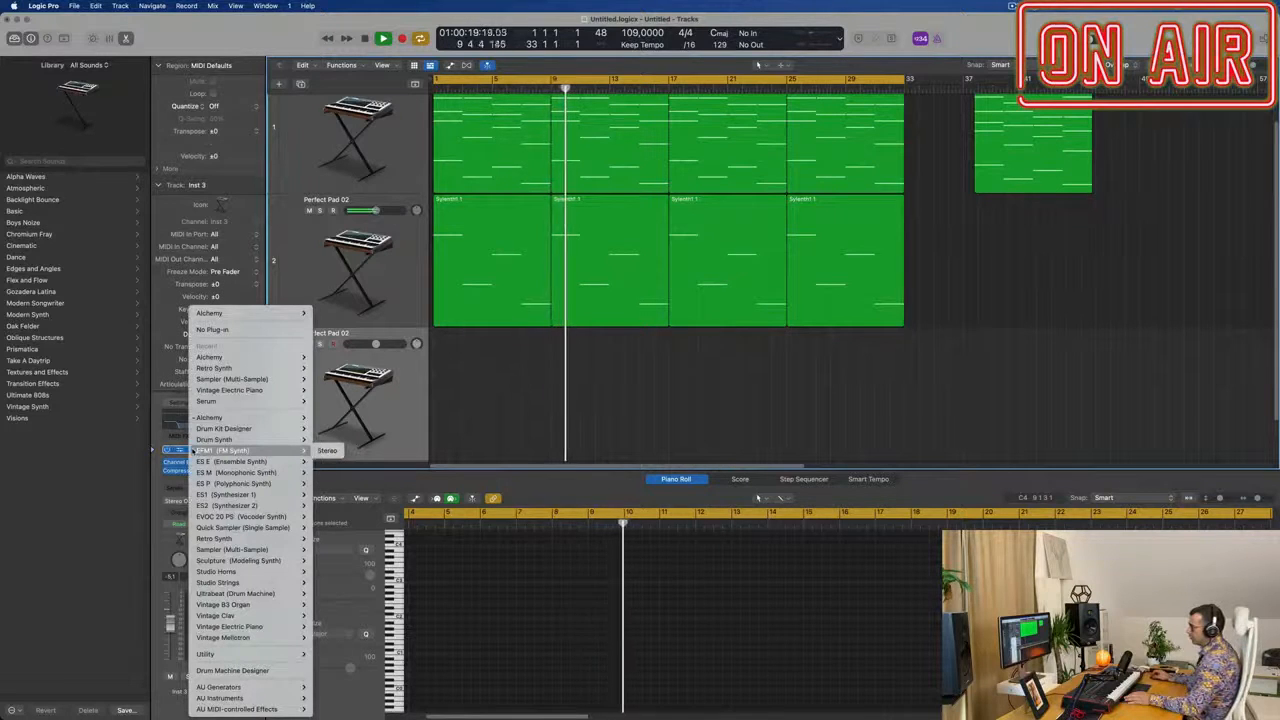
{"action": "left_click", "coordinate": [88, 65]}
{"action": "left_click", "coordinate": [88, 65]}
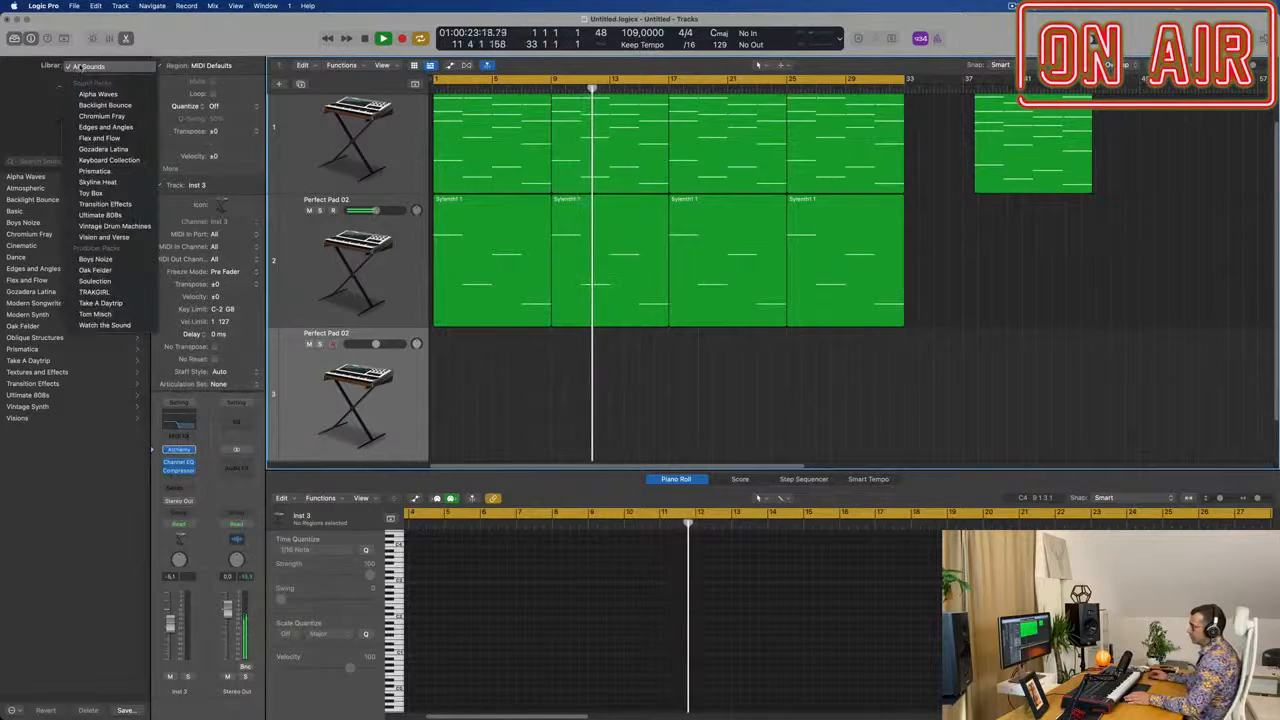
{"action": "left_click", "coordinate": [18, 96]}
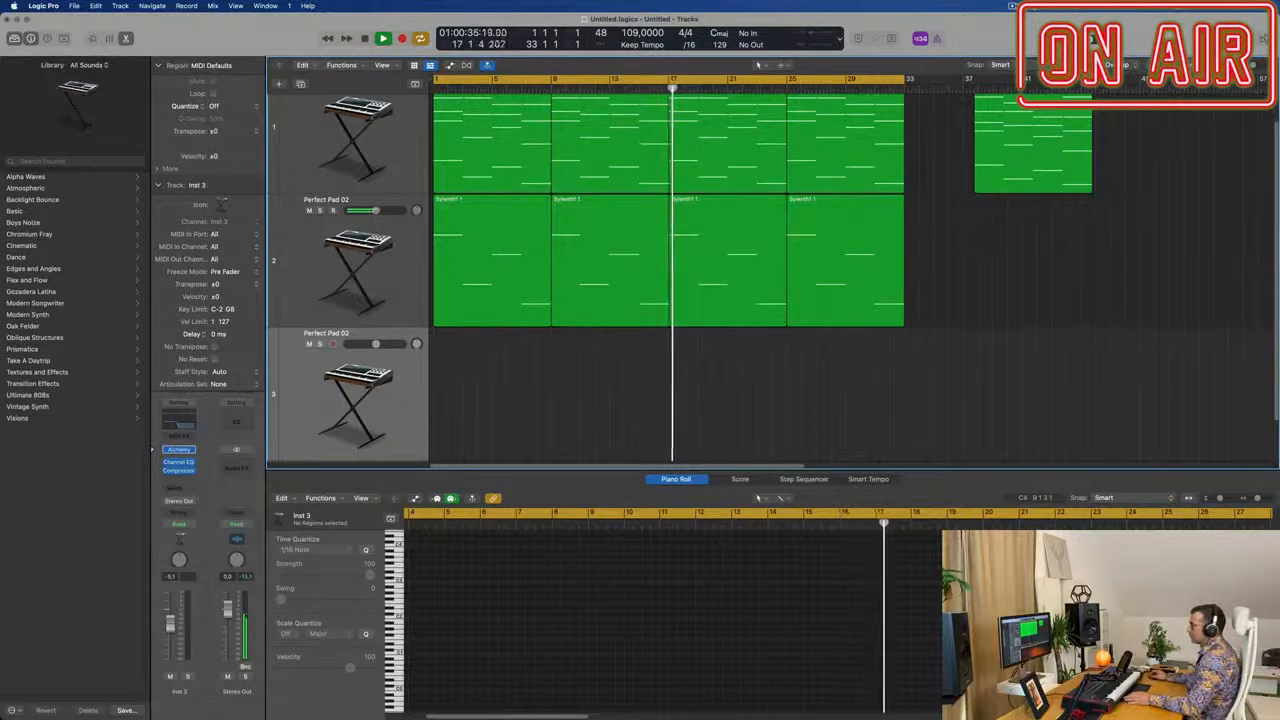
- Create a new software instrument track using the stereo Studio Horns instrument
{"action": "key", "text": "super+Down"}
{"action": "left_click", "coordinate": [280, 85]}
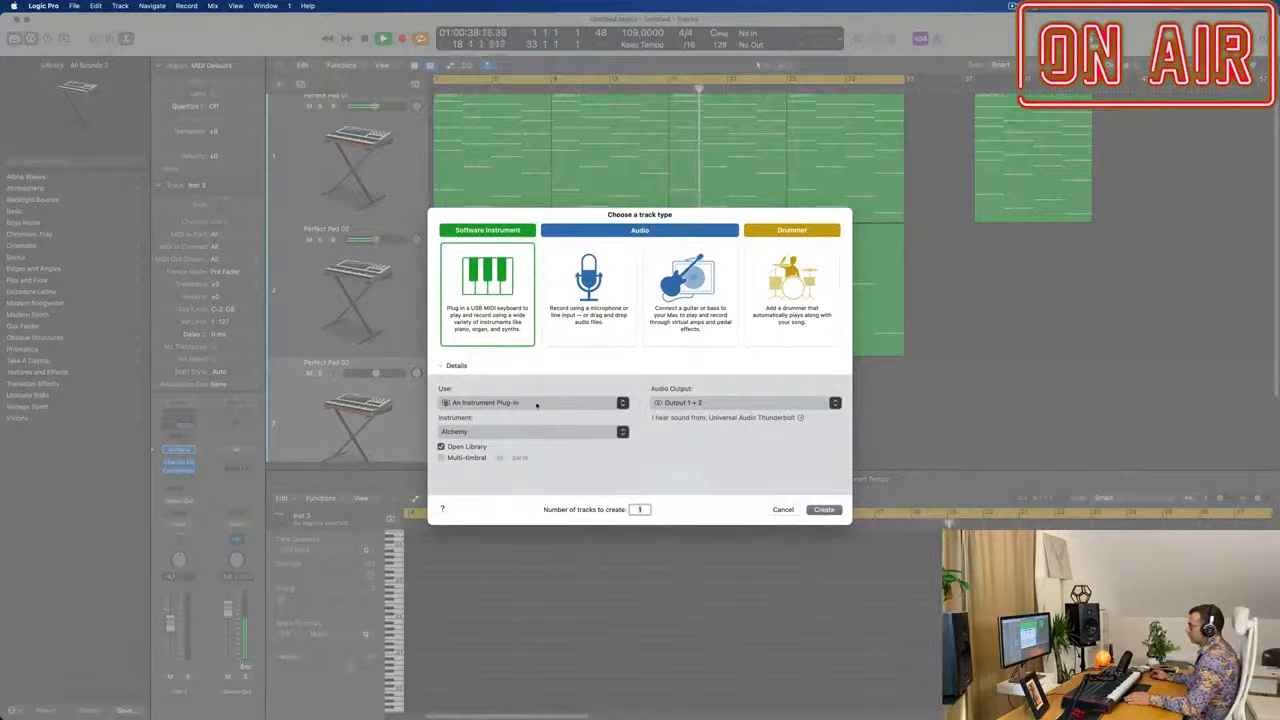
{"action": "left_click", "coordinate": [535, 432]}
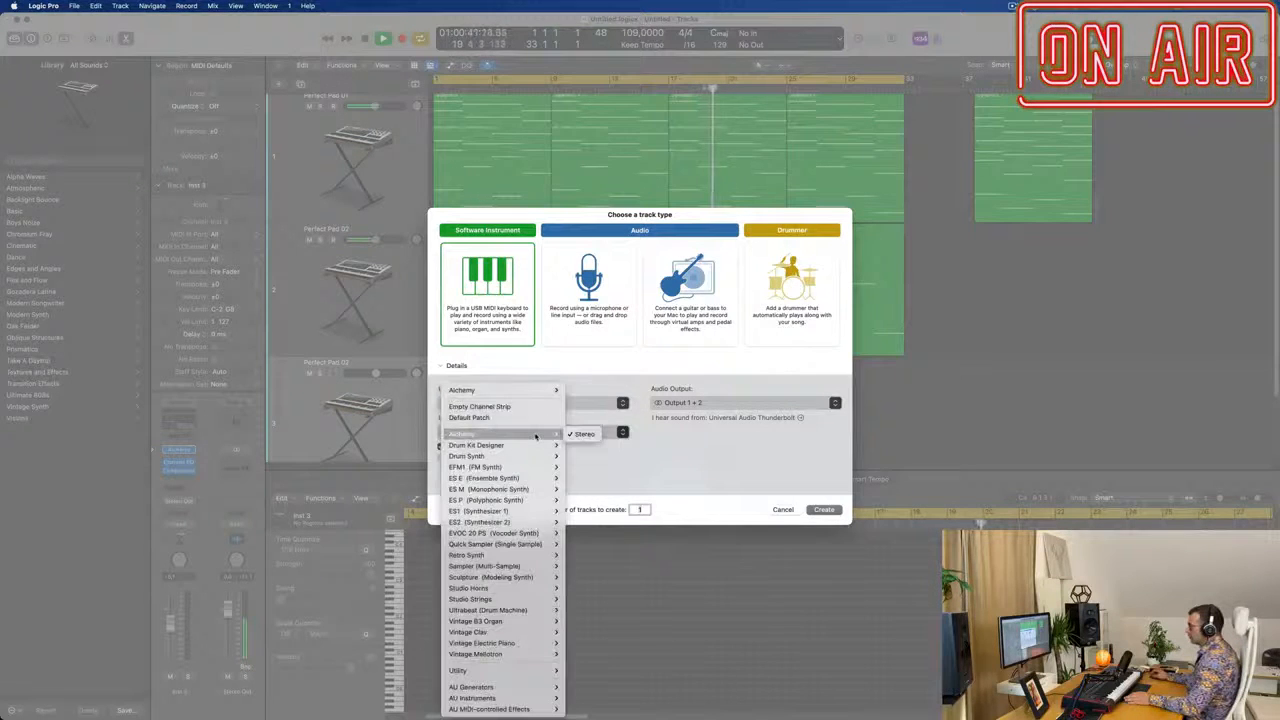
{"action": "mouse_move", "coordinate": [510, 545]}
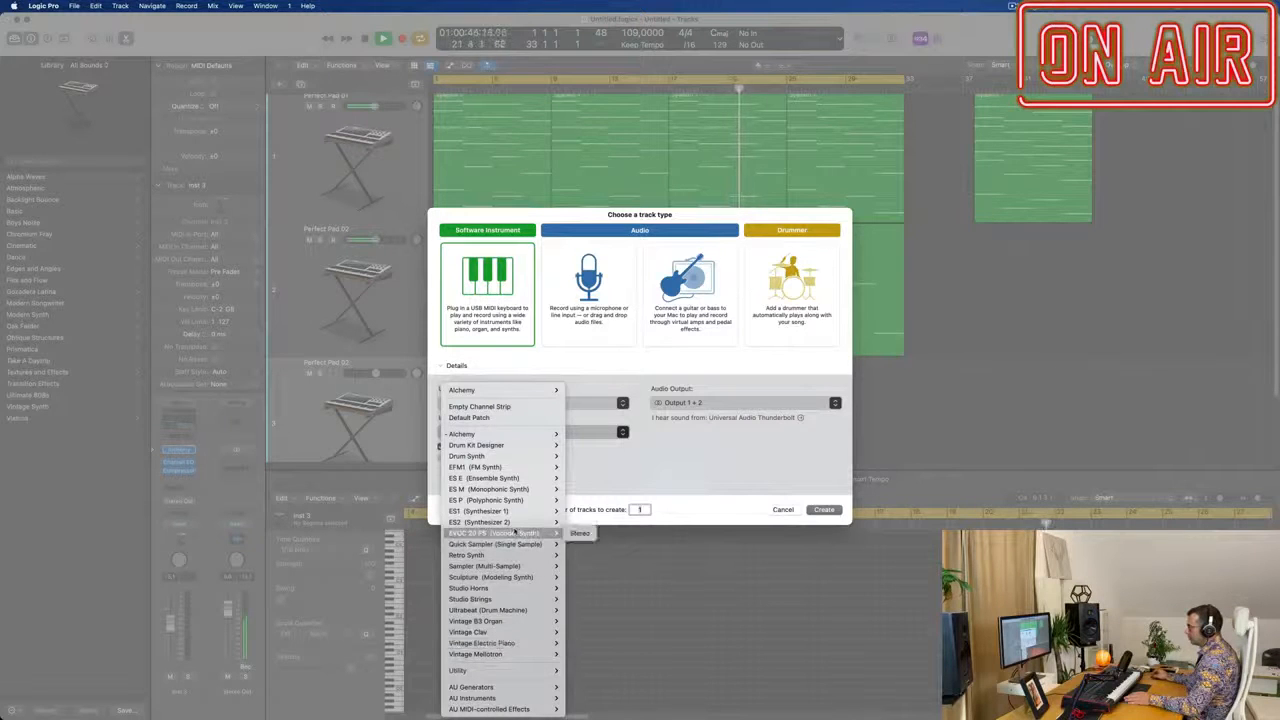
{"action": "mouse_move", "coordinate": [519, 600]}
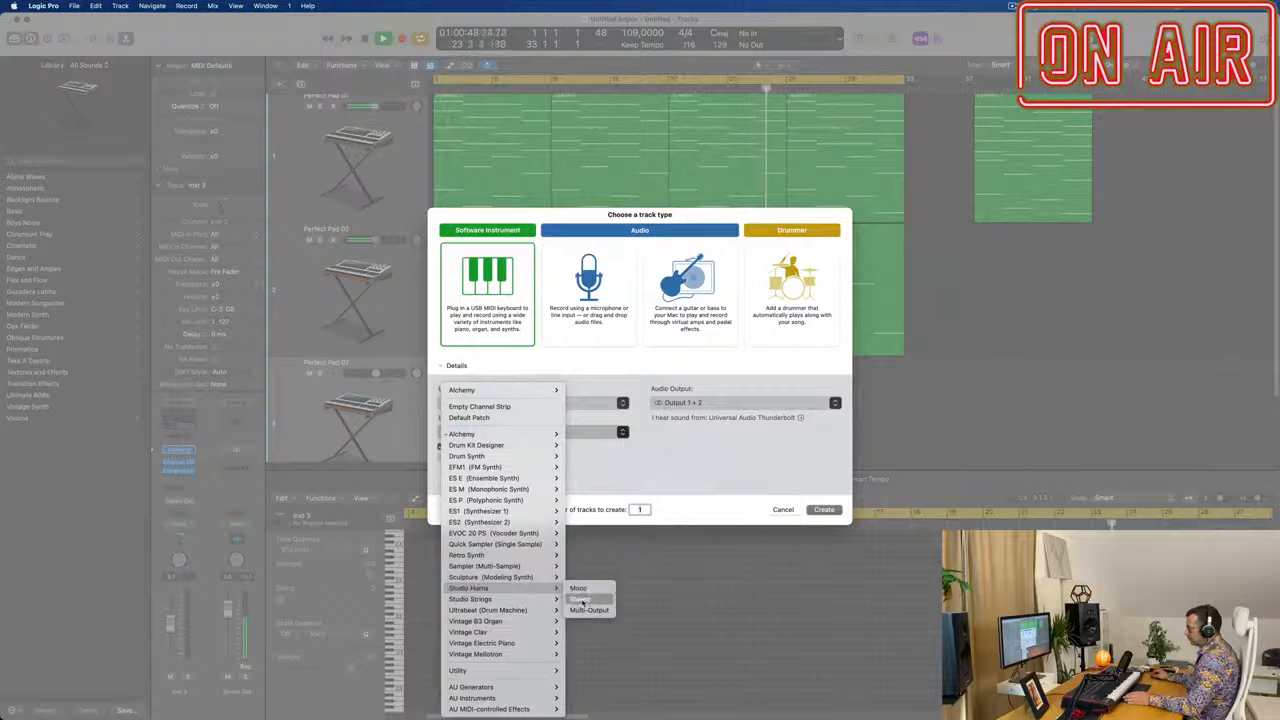
{"action": "left_click", "coordinate": [582, 599]}
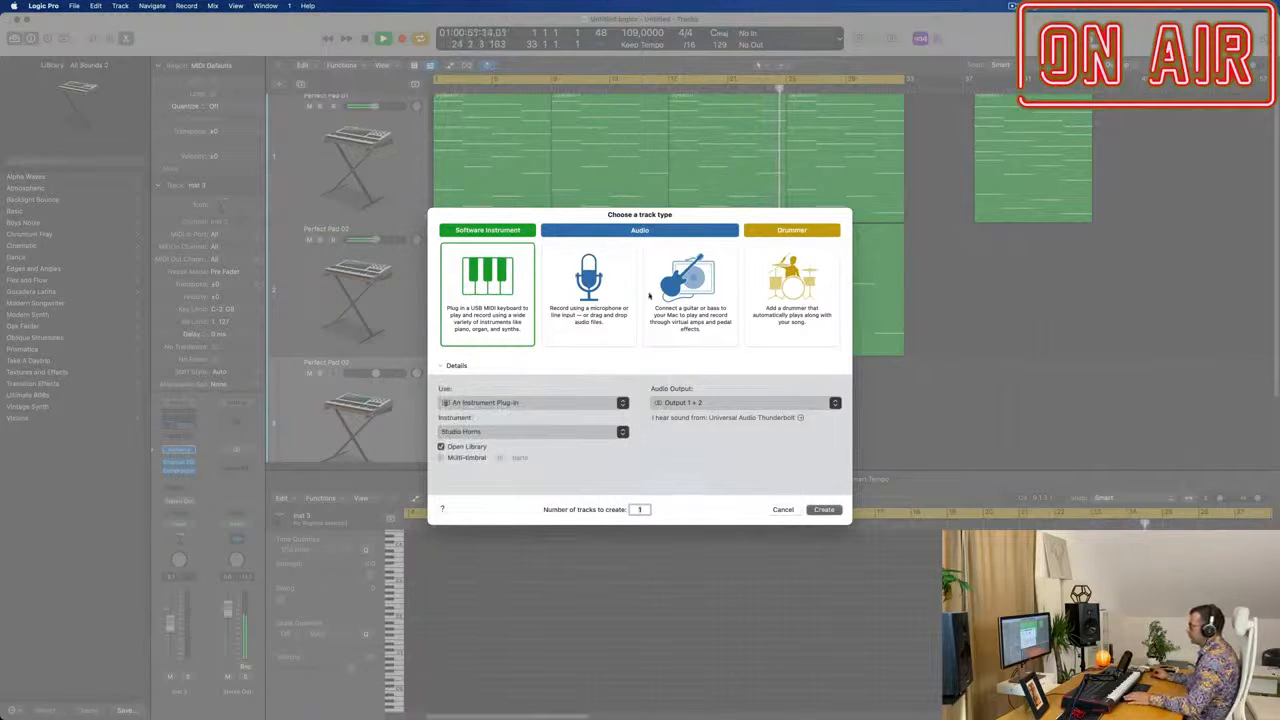
{"action": "key", "text": "Return"}
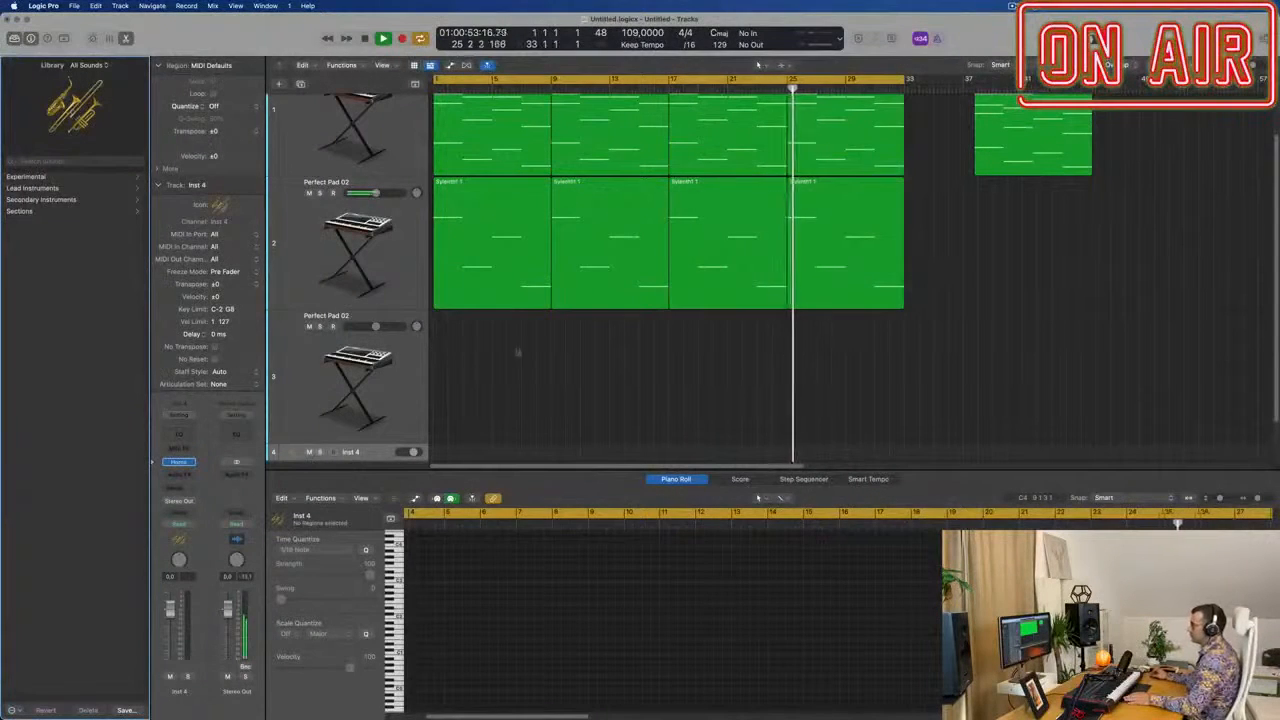
- Copy the spare chord region from the first track to bar 1 of the Studio Horns track
{"action": "key", "text": "space"}
{"action": "key", "text": "space"}
{"action": "left_click_drag", "start_coordinate": [1026, 138], "coordinate": [507, 427]}
{"action": "left_click_drag", "start_coordinate": [474, 458], "coordinate": [480, 455]}
{"action": "key", "text": "space"}
{"action": "scroll", "coordinate": [514, 605], "scroll_direction": "up", "scroll_amount": 3}
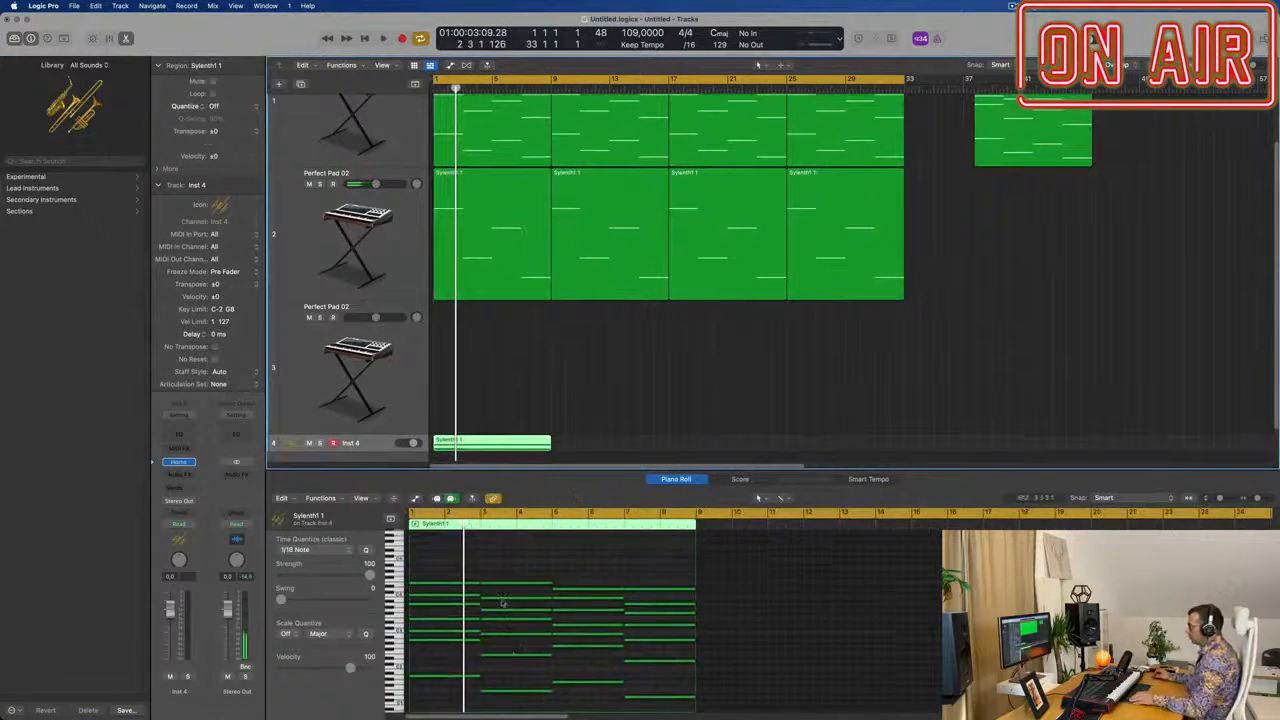
- Delete the lower notes in the Studio Horns region so that only the top line of the chords is left
{"action": "left_click_drag", "start_coordinate": [455, 592], "coordinate": [671, 698]}
{"action": "left_click", "coordinate": [500, 603]}
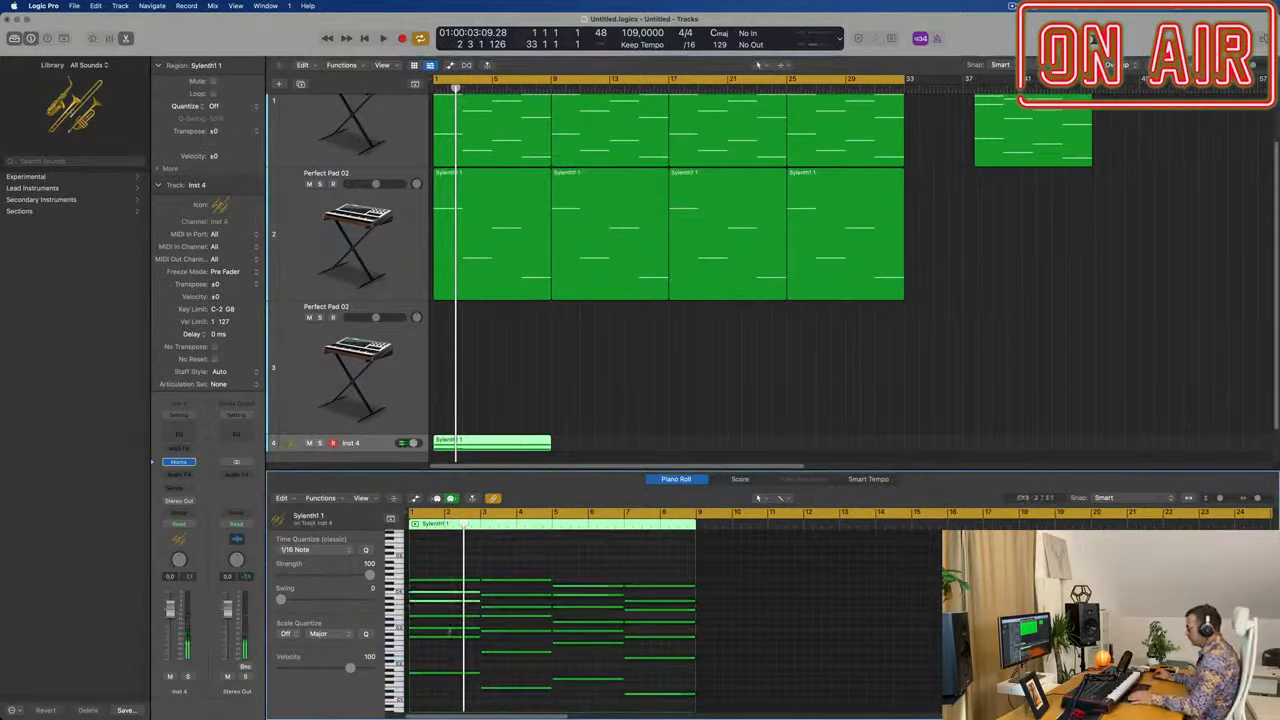
{"action": "left_click_drag", "start_coordinate": [450, 632], "coordinate": [453, 688]}
{"action": "key", "text": "Delete"}
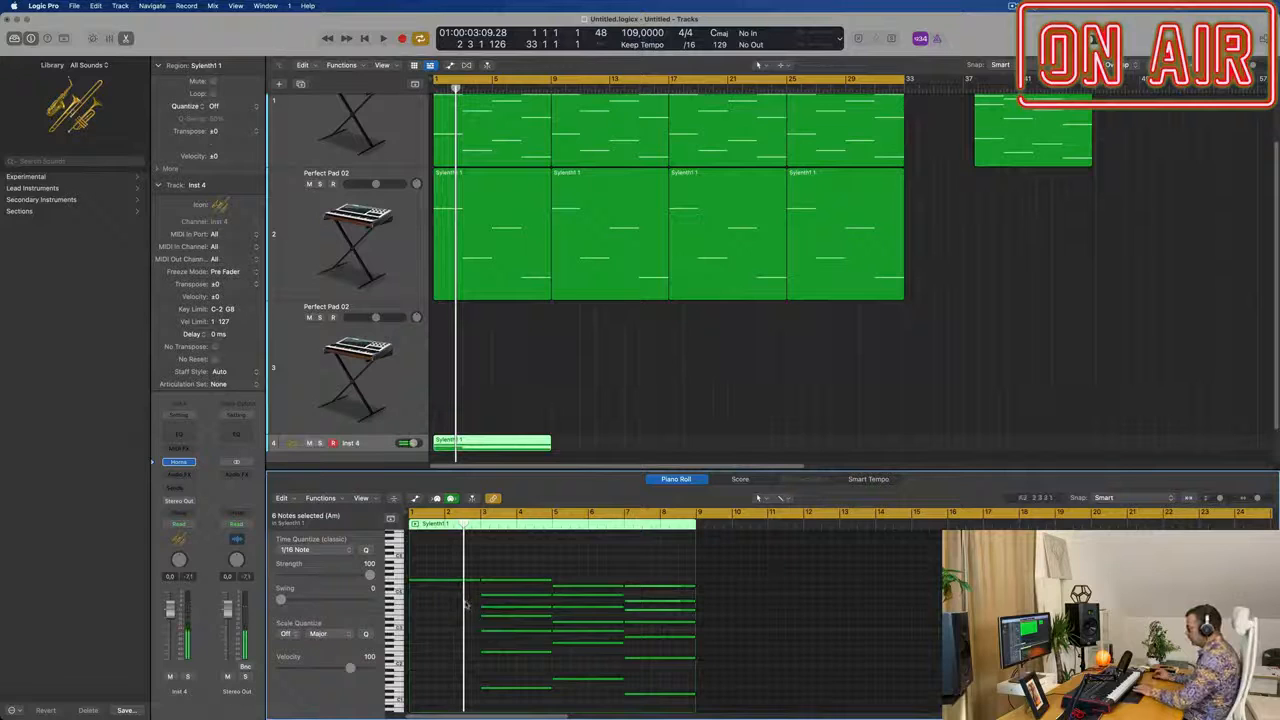
{"action": "left_click_drag", "start_coordinate": [465, 604], "coordinate": [697, 700]}
{"action": "key", "text": "Delete"}
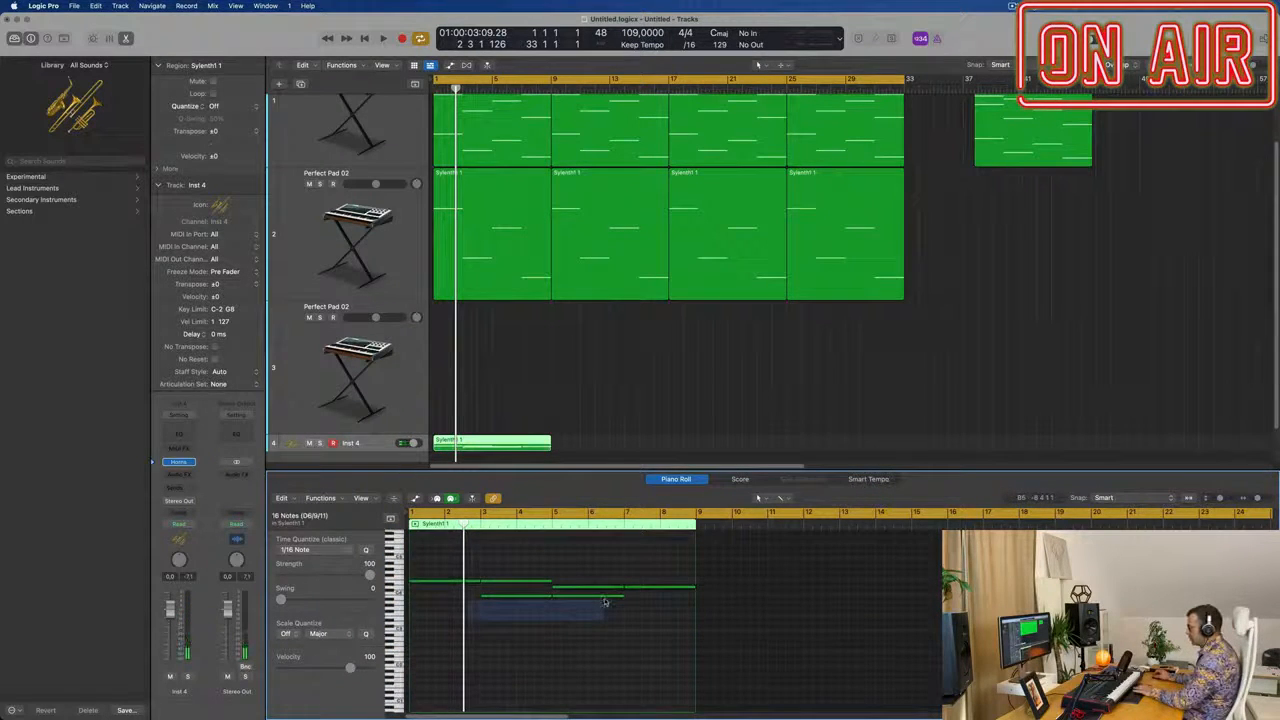
{"action": "left_click_drag", "start_coordinate": [605, 601], "coordinate": [606, 594]}
- Repeat the Studio Horns region three times to fill the track to bar 33 and play from the start
{"action": "key", "text": "super+r"}
{"action": "key", "text": "super+r"}
{"action": "key", "text": "super+r"}
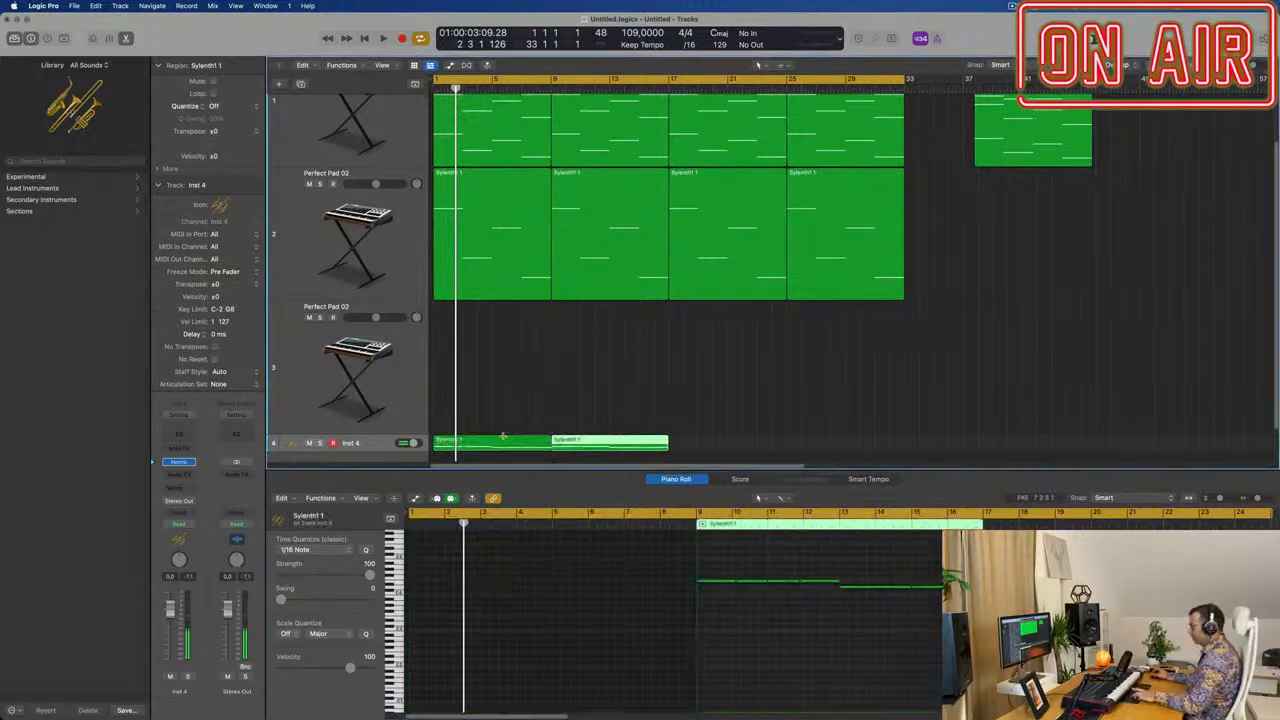
{"action": "left_click", "coordinate": [364, 445]}
{"action": "key", "text": "space"}
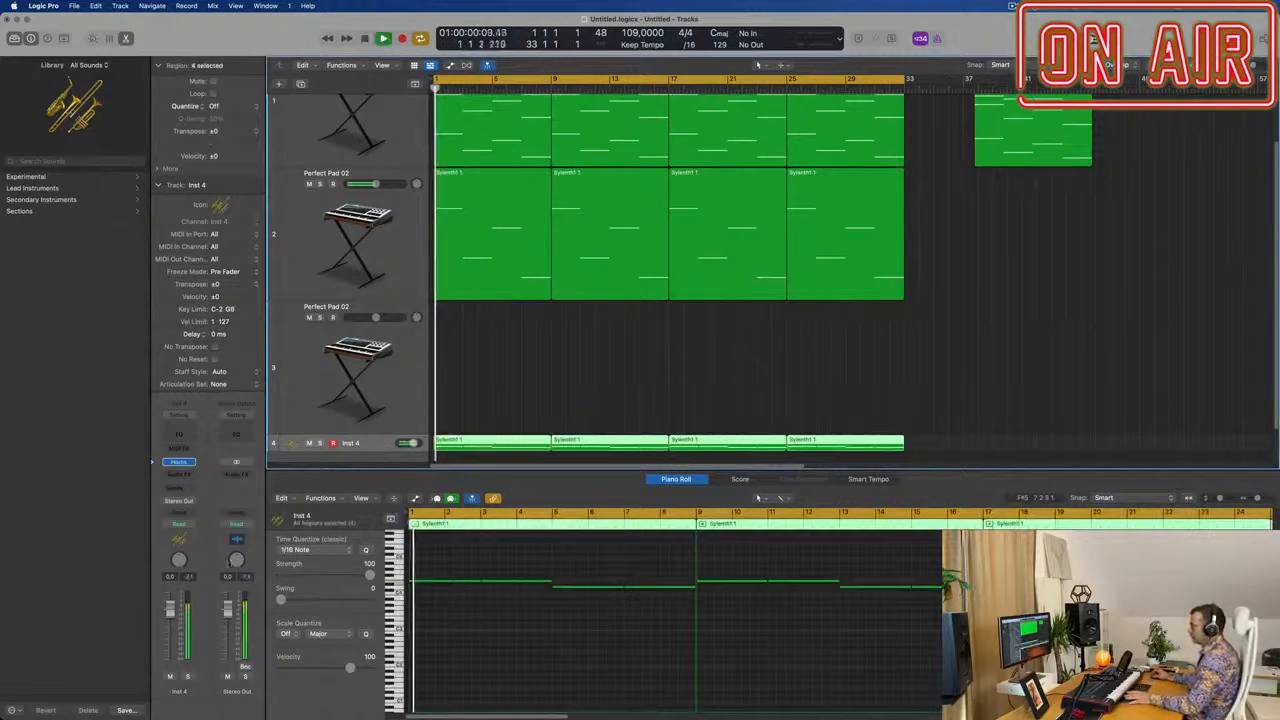
- Lower the Studio Horns track's volume to -10.0 dB and open its Studio Horns instrument
{"action": "left_click_drag", "start_coordinate": [170, 611], "coordinate": [170, 636]}
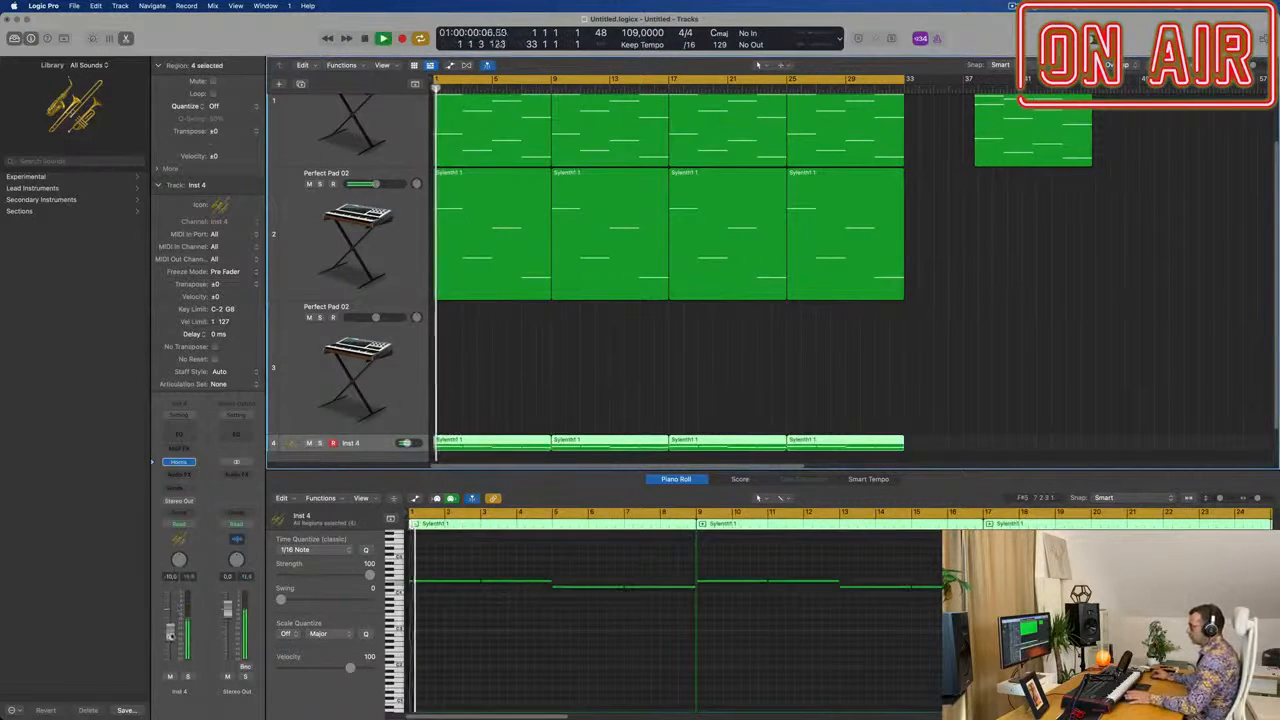
{"action": "left_click", "coordinate": [178, 463]}
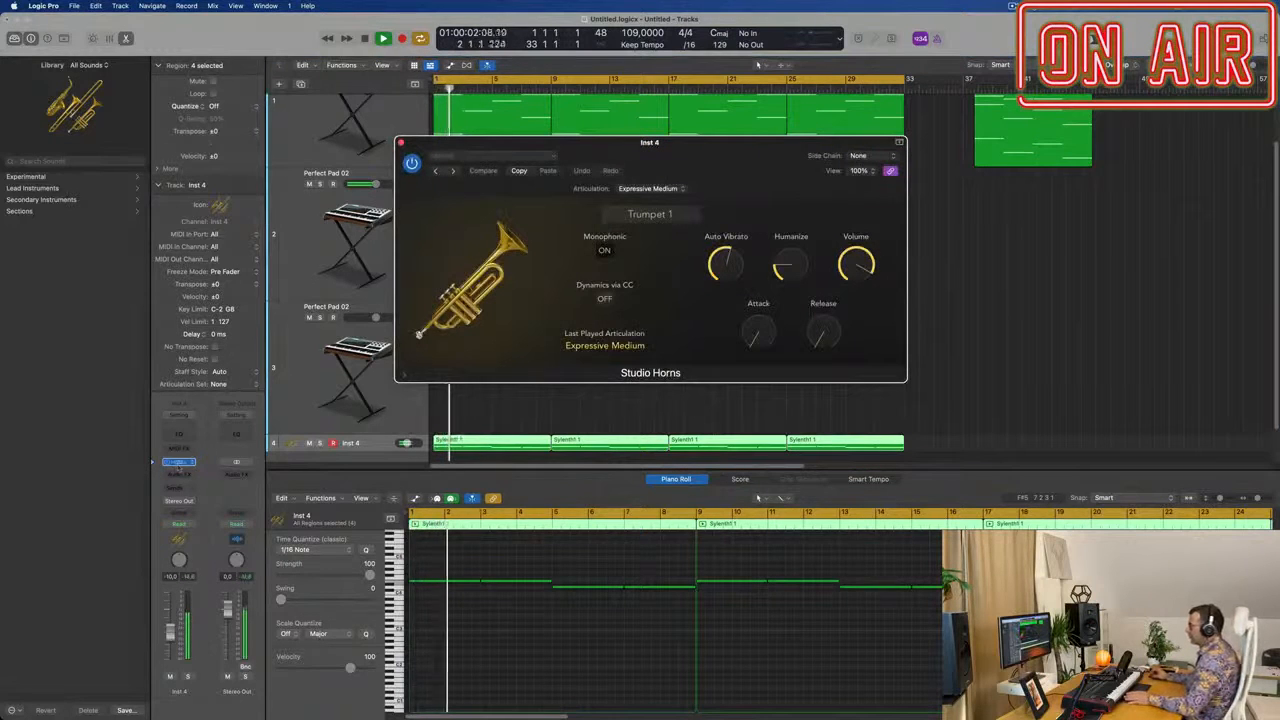
- Switch the Studio Horns instrument from Trumpet 1 to Alto Sax 1 and play the arrangement to audition it
{"action": "key", "text": "space"}
{"action": "left_click_drag", "start_coordinate": [718, 148], "coordinate": [704, 150]}
{"action": "left_click", "coordinate": [647, 217]}
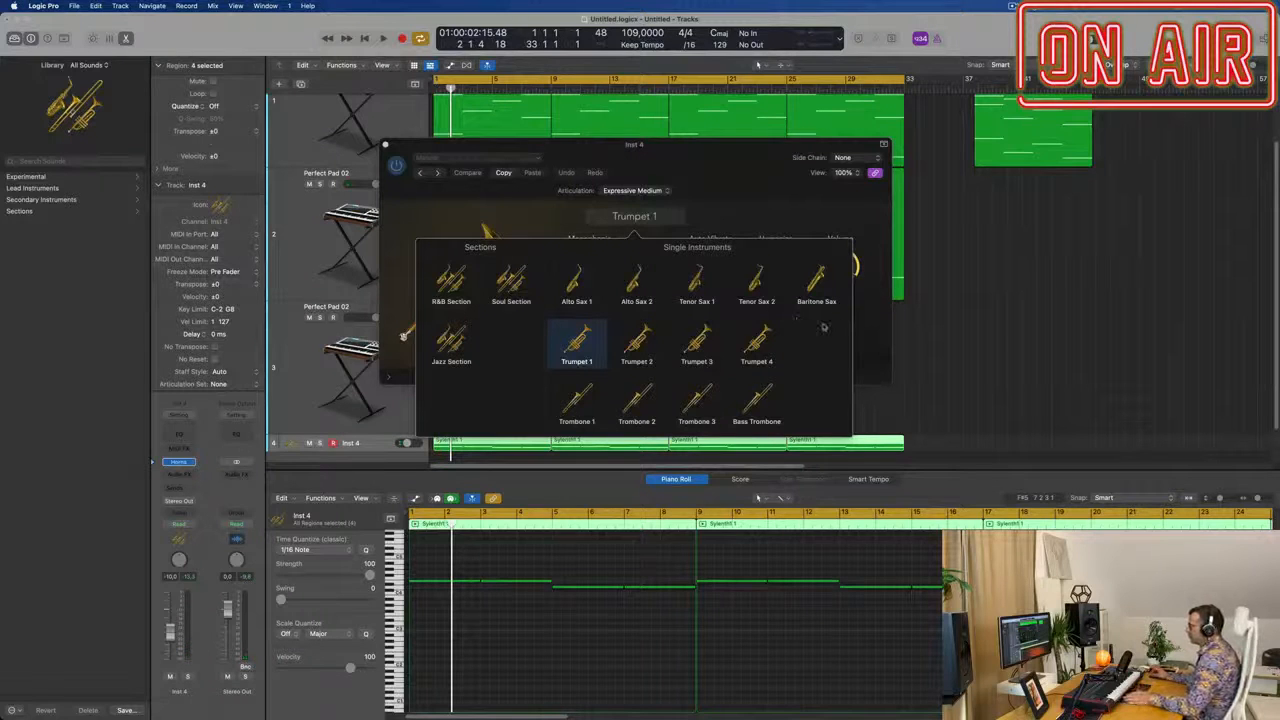
{"action": "left_click", "coordinate": [576, 284]}
{"action": "key", "text": "space"}
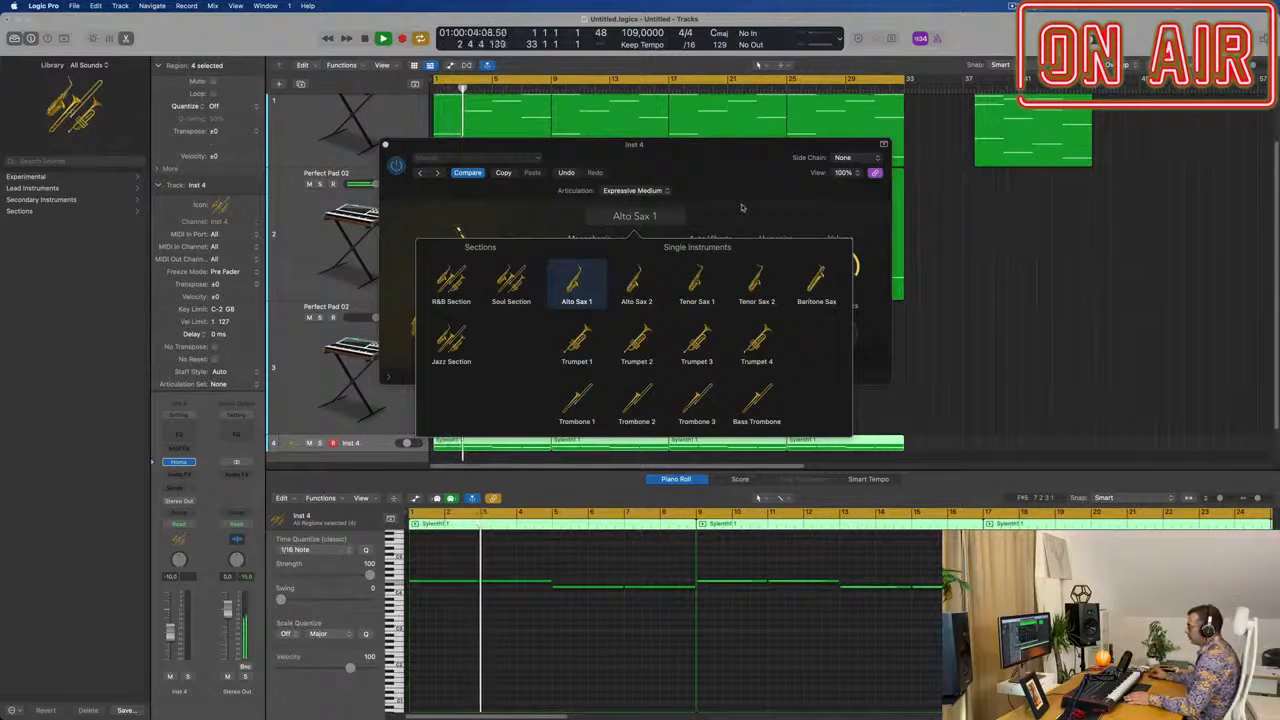
{"action": "left_click", "coordinate": [694, 163]}
{"action": "left_click_drag", "start_coordinate": [694, 163], "coordinate": [910, 185]}
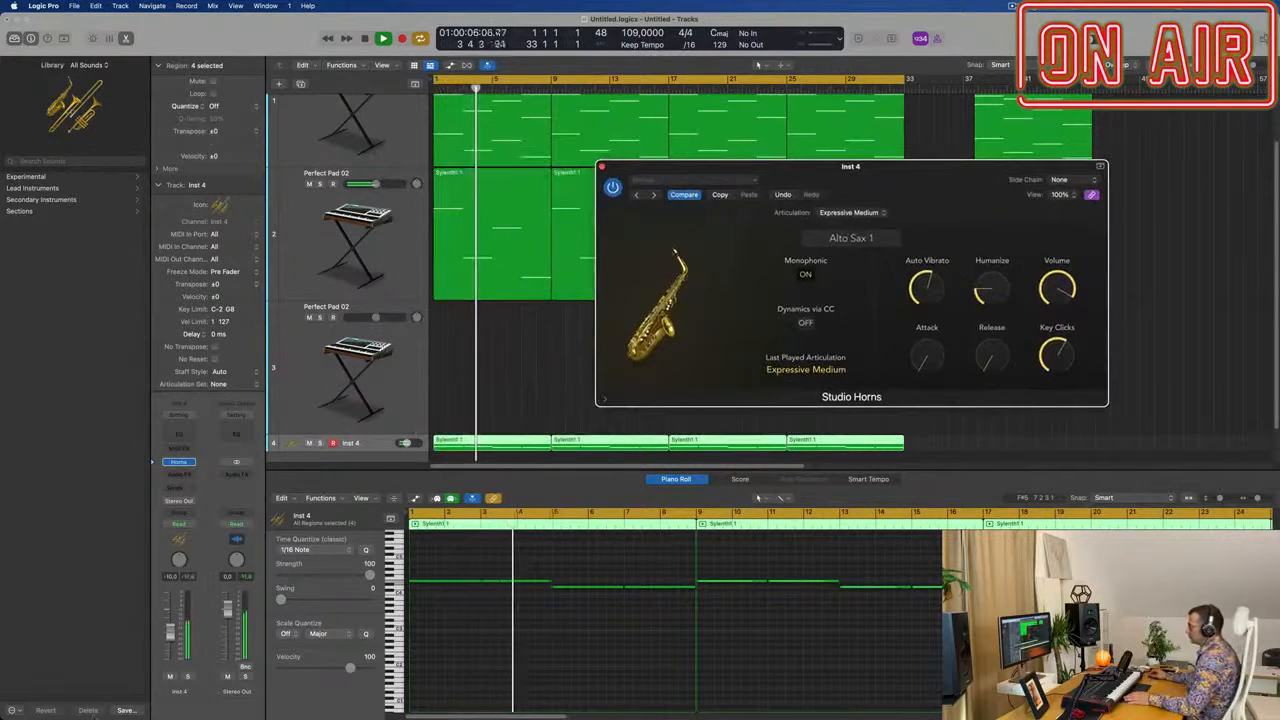
- Lower the Studio Horns track's volume to about -17 dB and play briefly from the start
{"action": "left_click_drag", "start_coordinate": [170, 633], "coordinate": [170, 642]}
{"action": "key", "text": "space"}
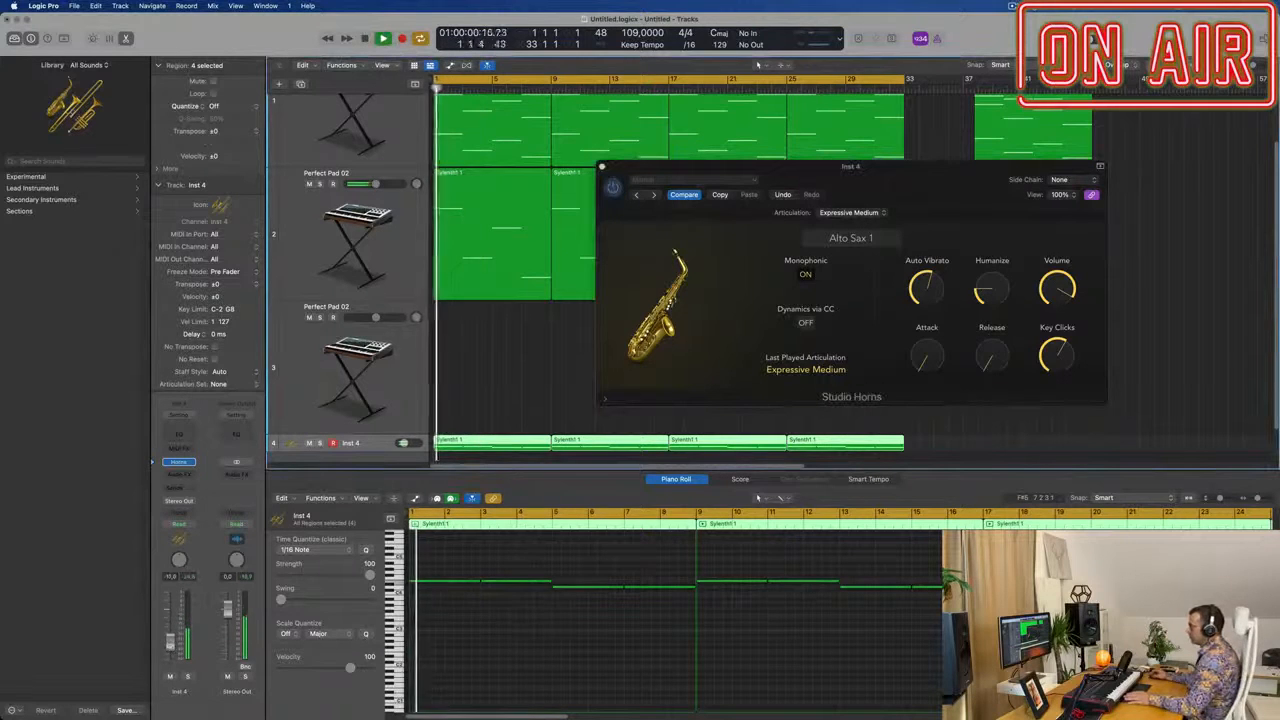
{"action": "key", "text": "space"}
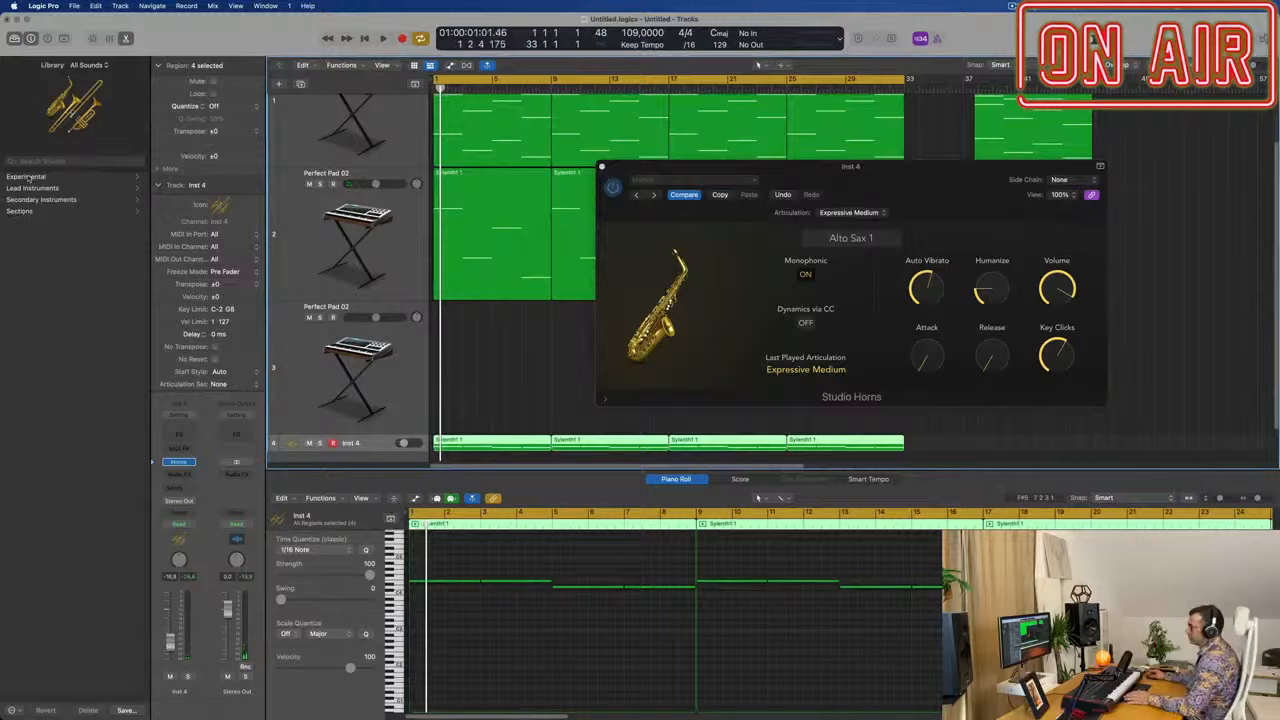
{"action": "left_click", "coordinate": [28, 187]}
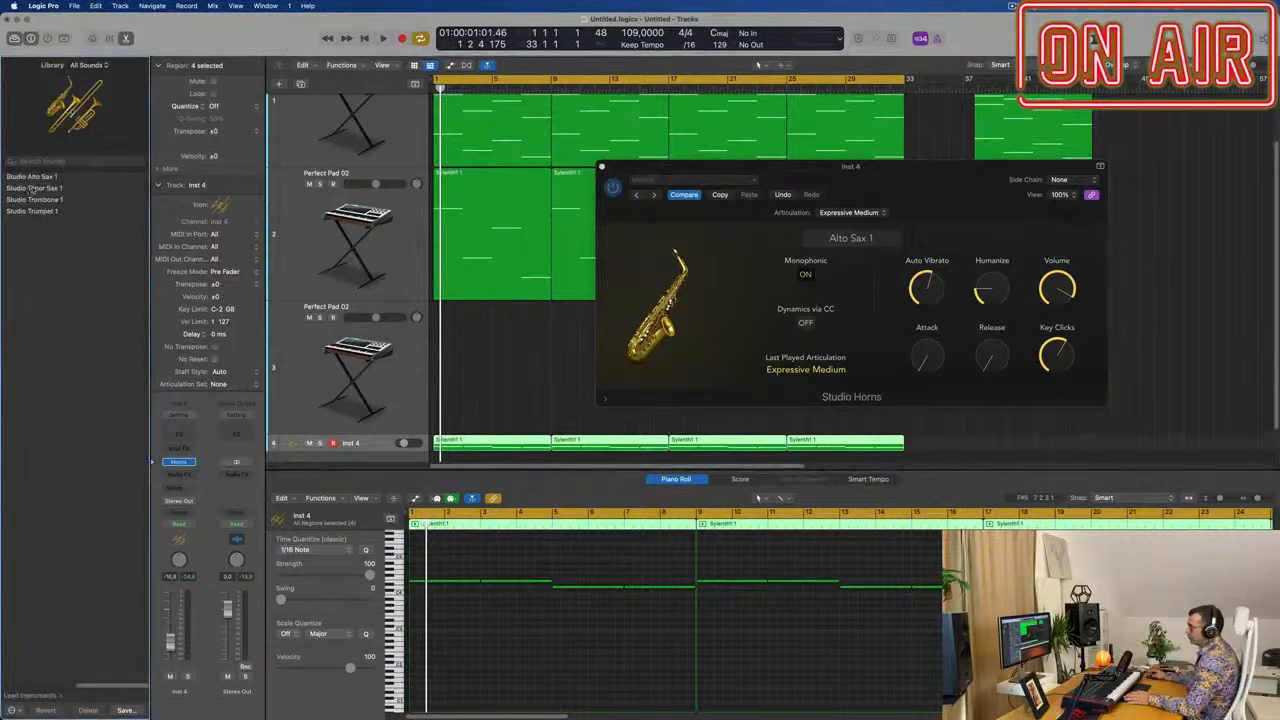
{"action": "left_click", "coordinate": [29, 701]}
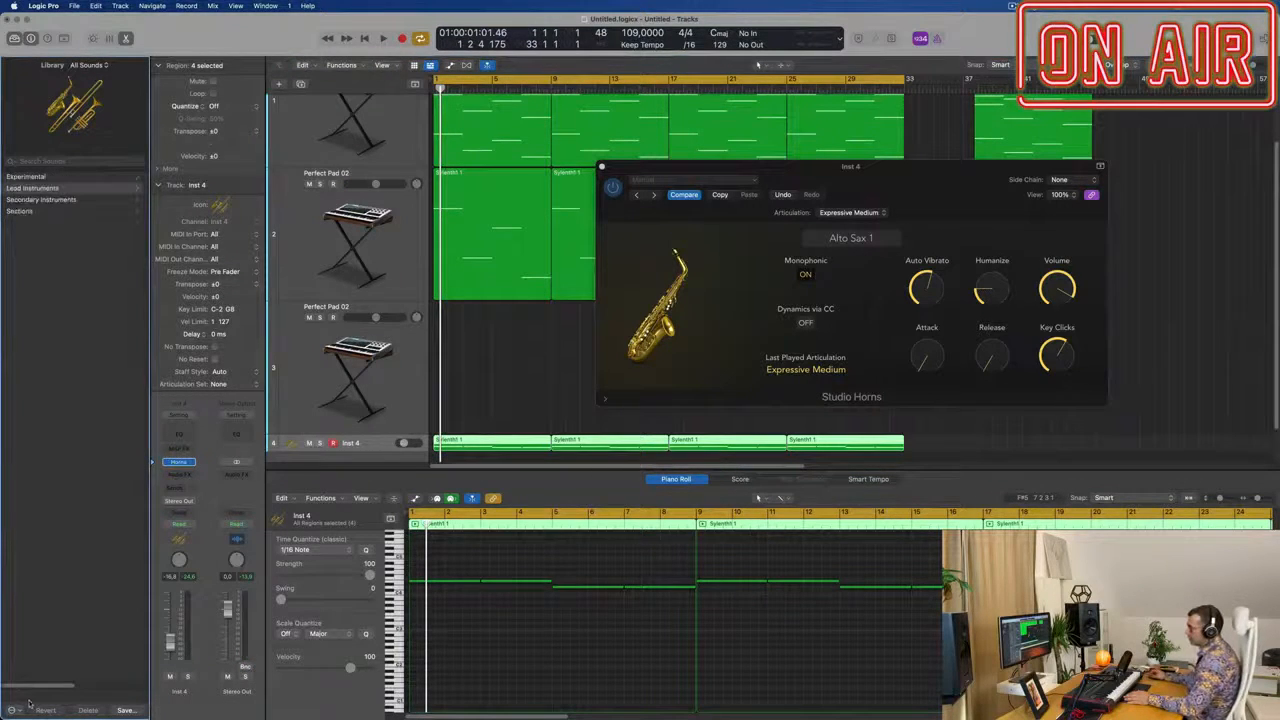
{"action": "left_click", "coordinate": [88, 65]}
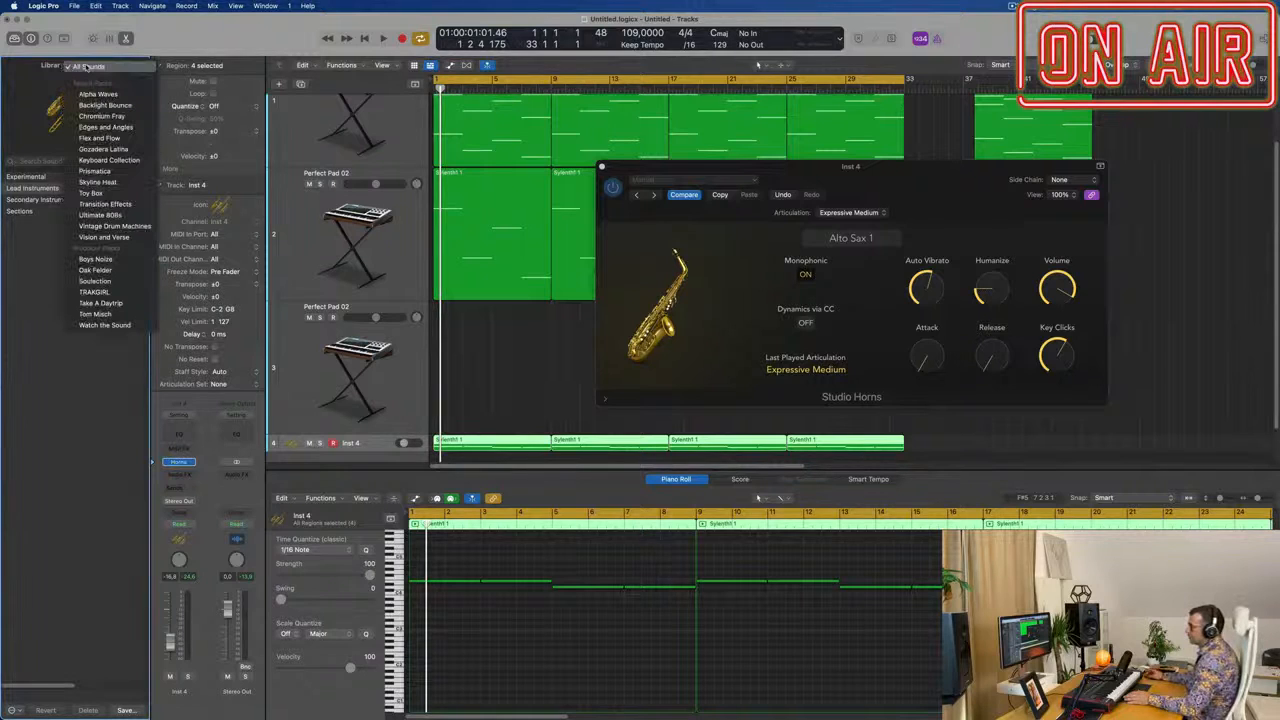
{"action": "left_click", "coordinate": [18, 84]}
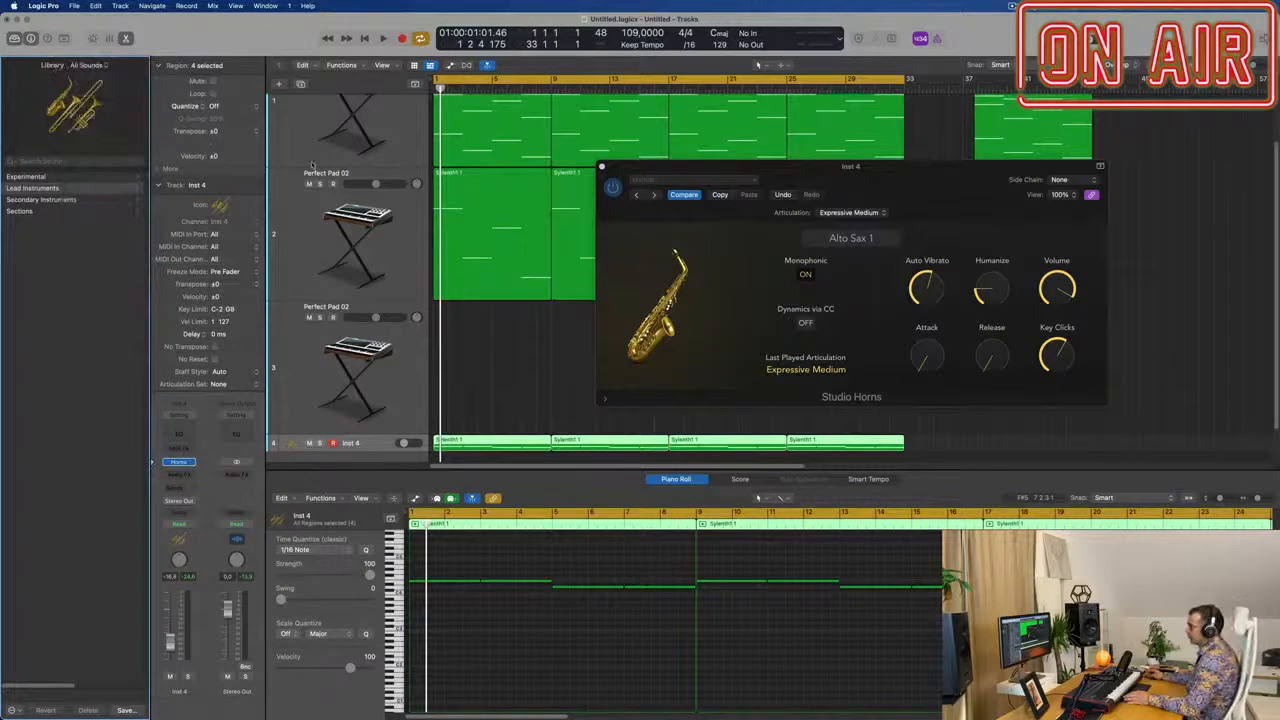
- Select the third track, the empty Perfect Pad 02 duplicate, and close its Alchemy window
{"action": "left_click", "coordinate": [406, 366]}
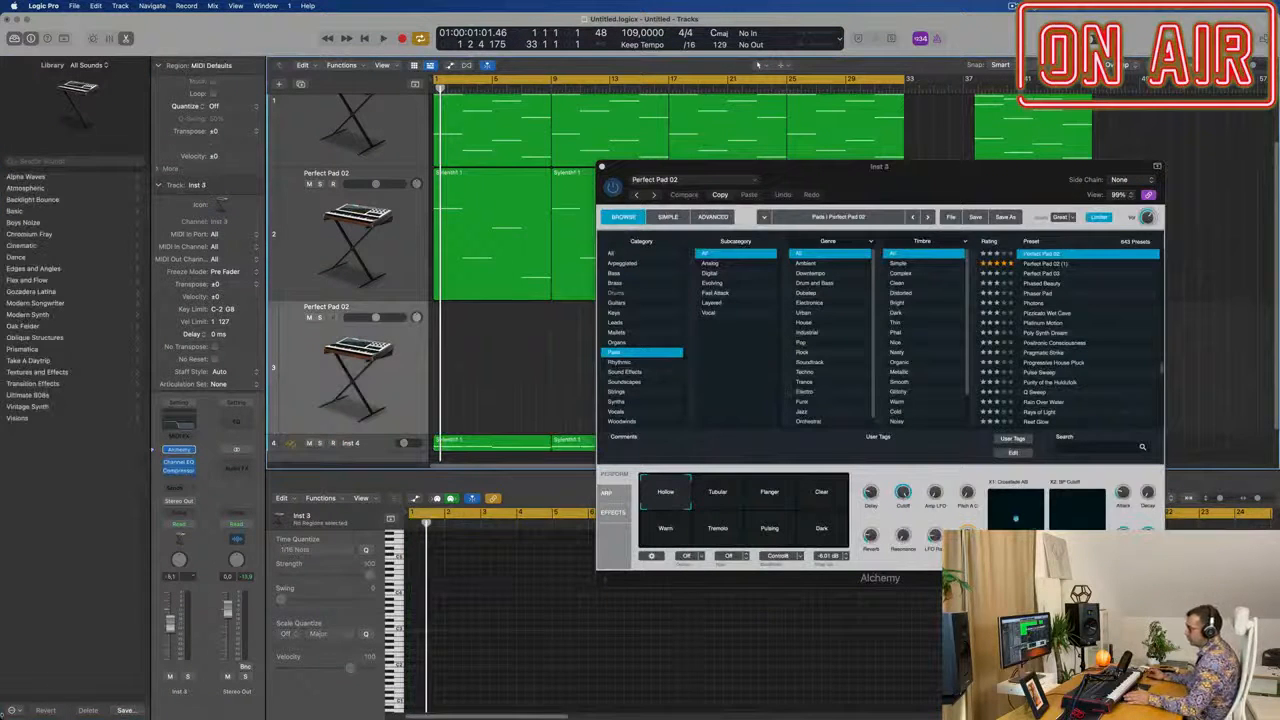
{"action": "left_click", "coordinate": [18, 712]}
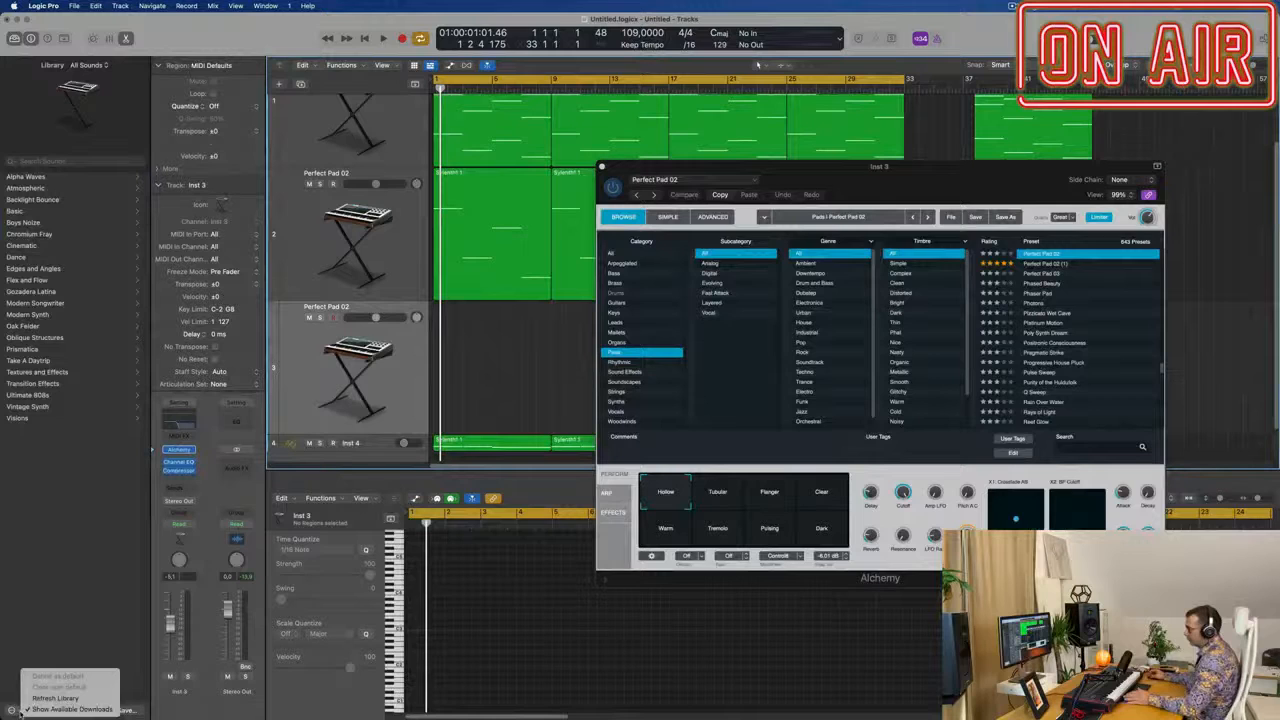
{"action": "left_click", "coordinate": [32, 614]}
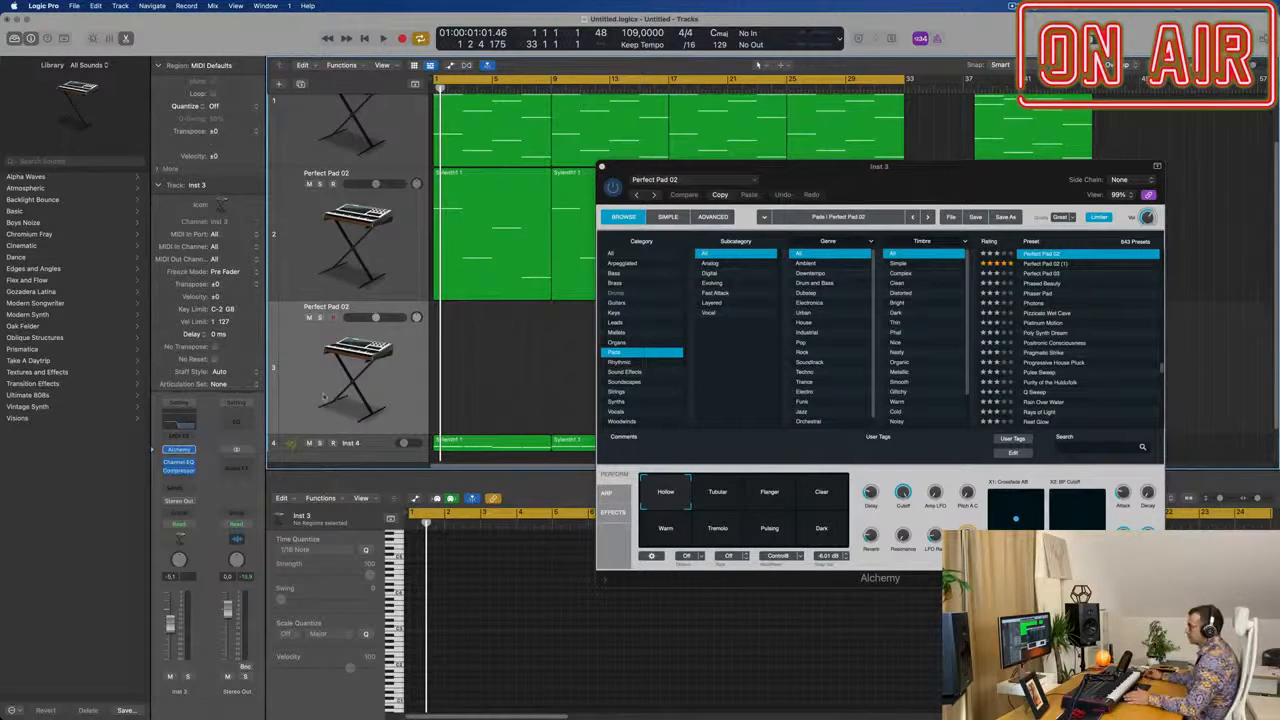
{"action": "left_click_drag", "start_coordinate": [773, 178], "coordinate": [703, 182]}
{"action": "left_click", "coordinate": [495, 176]}
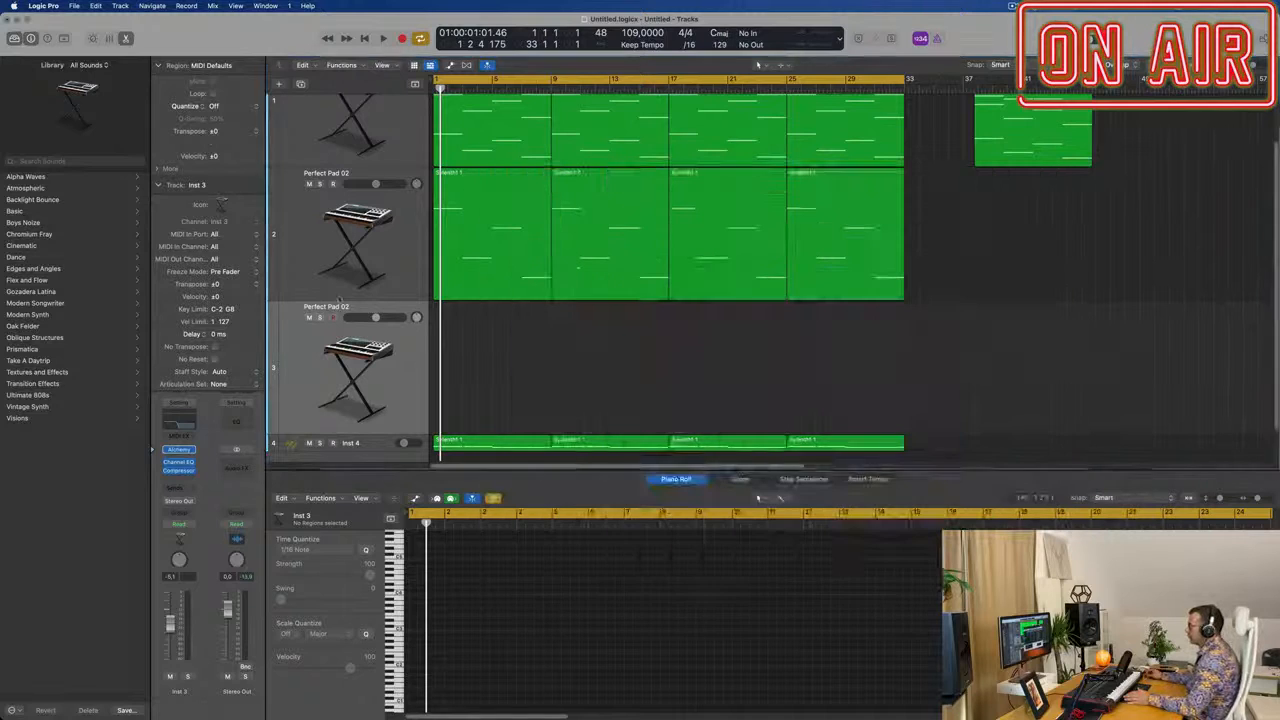
- Try a stereo Quick Sampler as the third track's instrument and look through its Bass, Chords and Experimental presets
{"action": "left_click", "coordinate": [191, 450]}
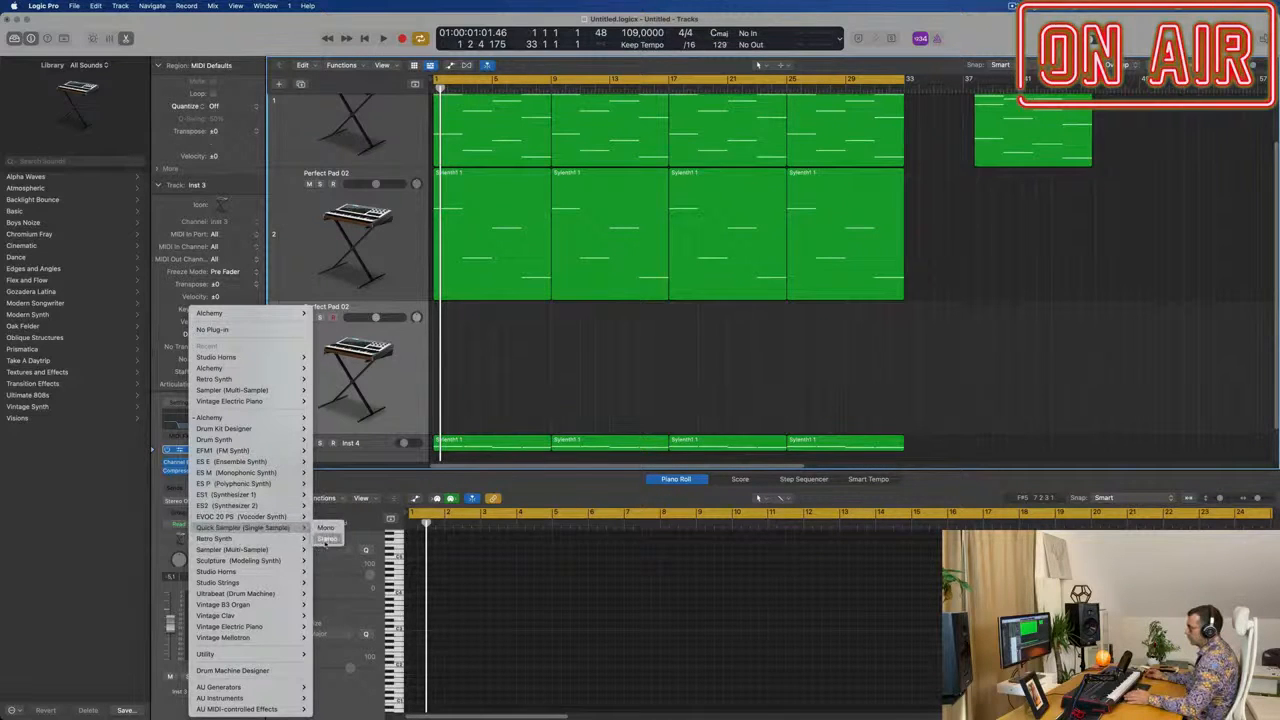
{"action": "left_click", "coordinate": [326, 540]}
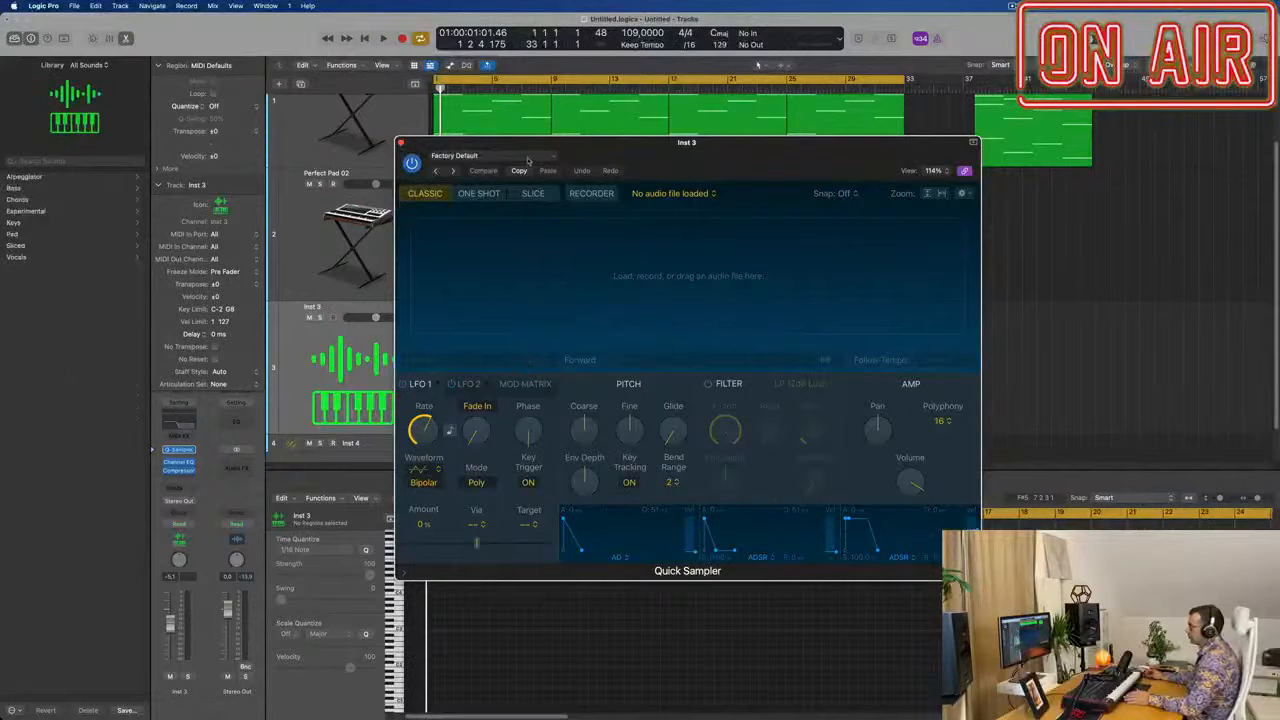
{"action": "left_click", "coordinate": [531, 157]}
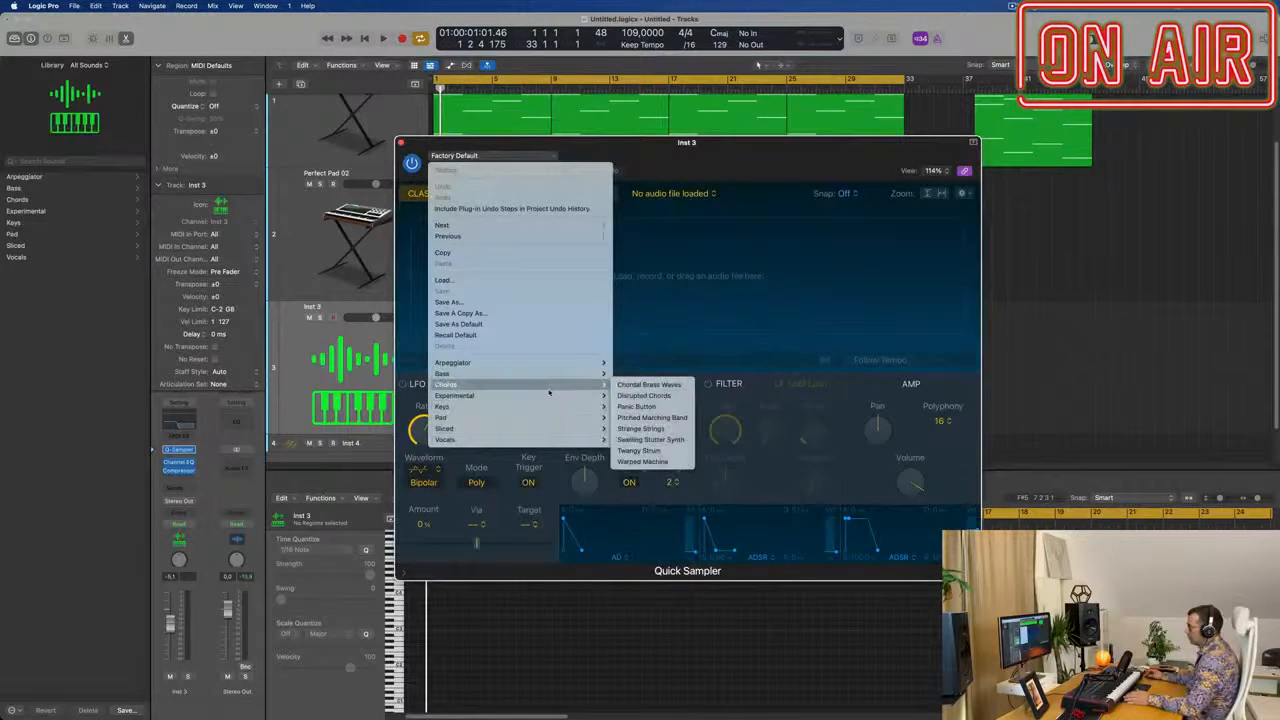
{"action": "mouse_move", "coordinate": [558, 370]}
{"action": "mouse_move", "coordinate": [555, 395]}
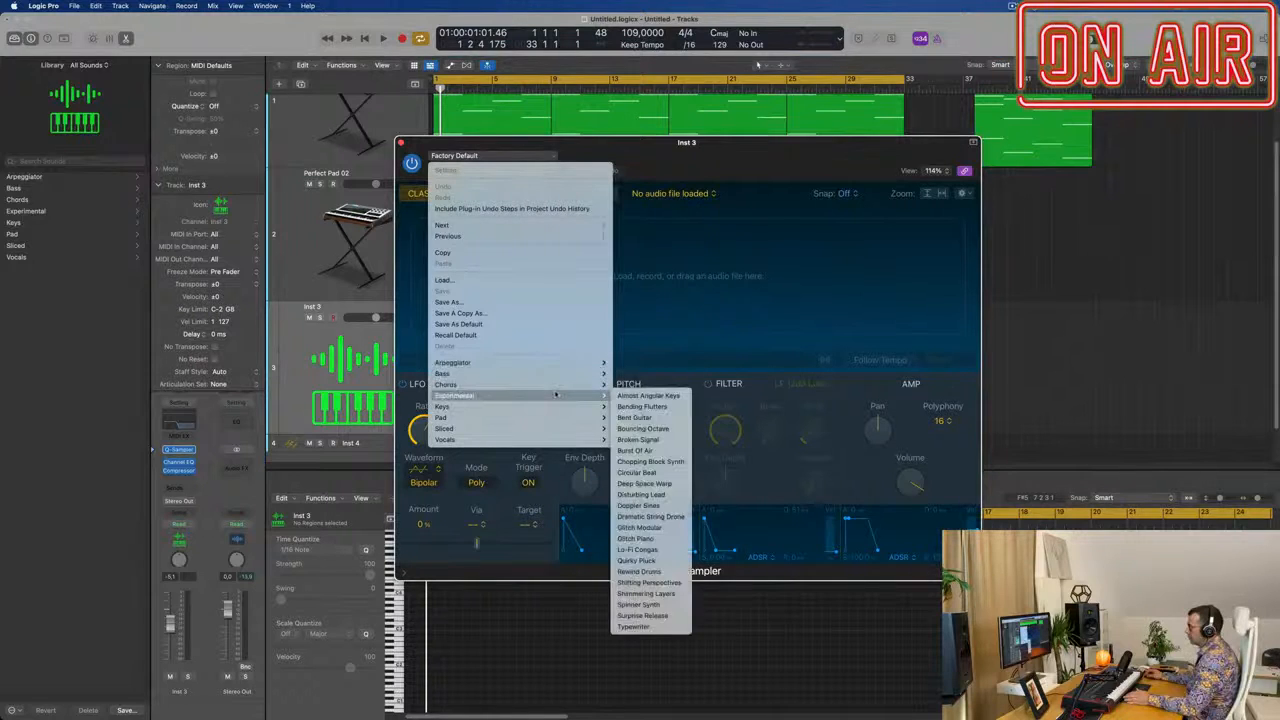
{"action": "left_click", "coordinate": [730, 163]}
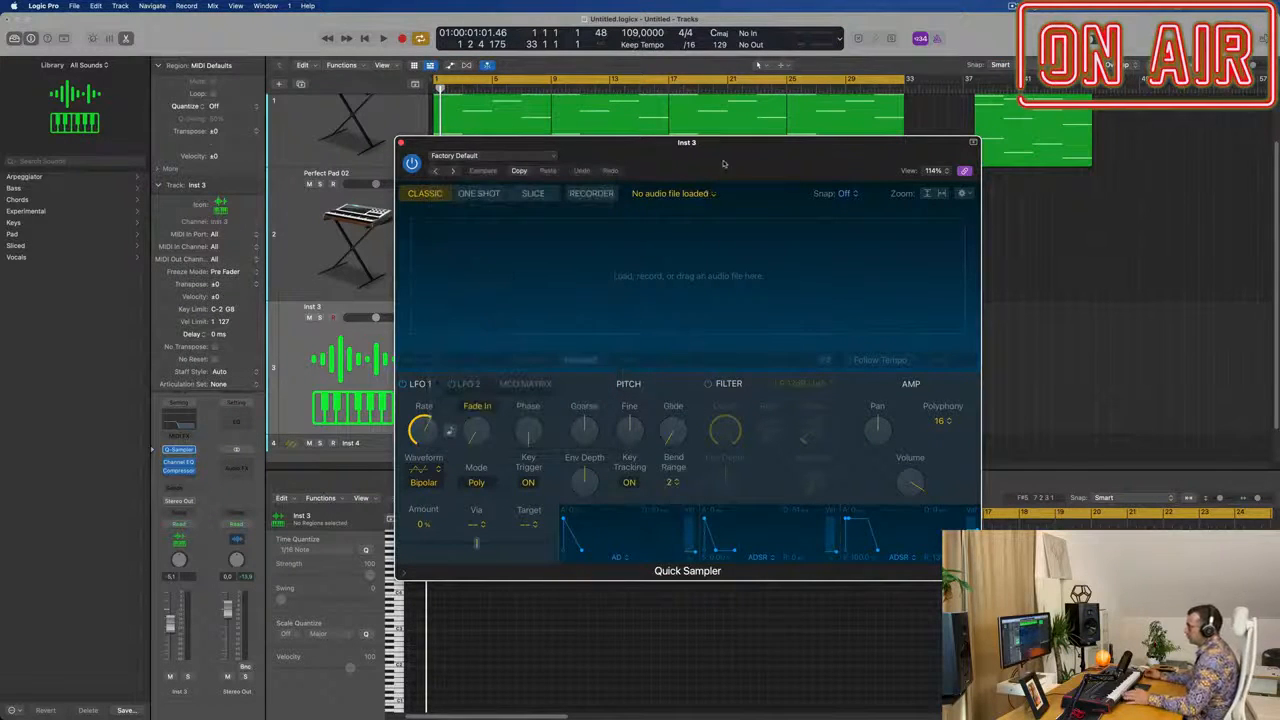
- Load a stereo Sampler (Multi-Sample) as the third track's instrument
{"action": "left_click", "coordinate": [190, 449]}
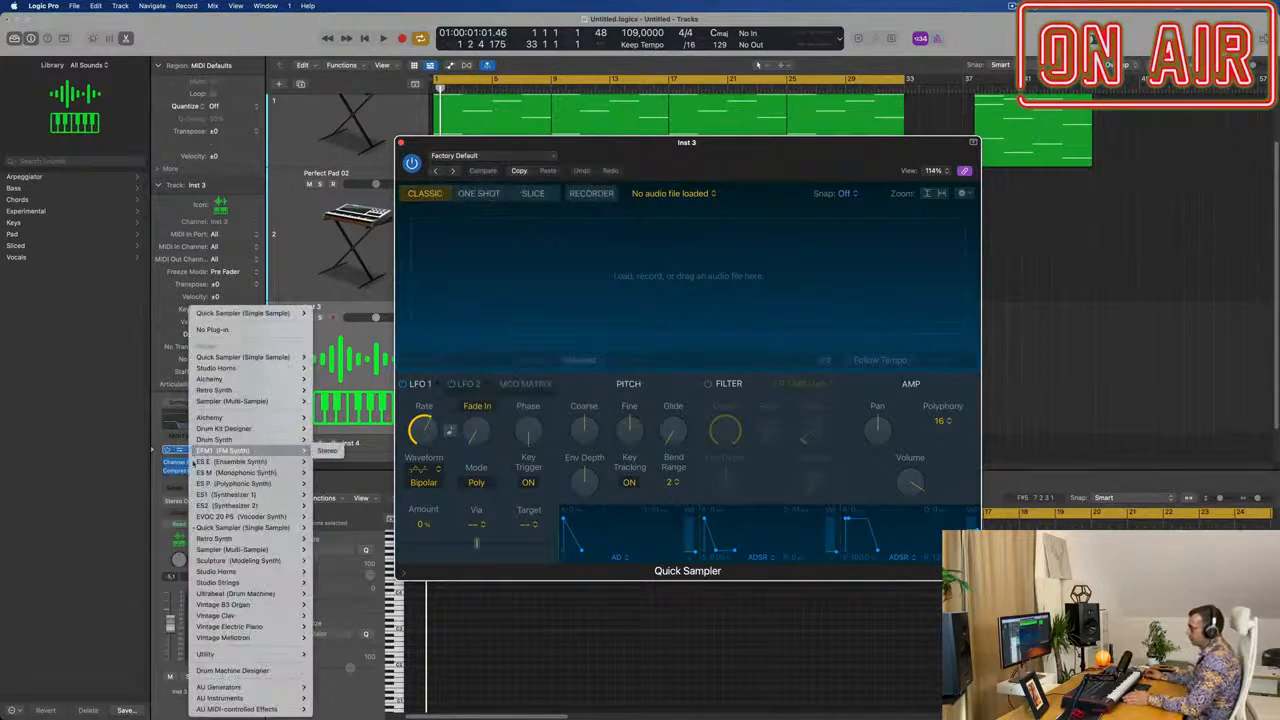
{"action": "mouse_move", "coordinate": [241, 563]}
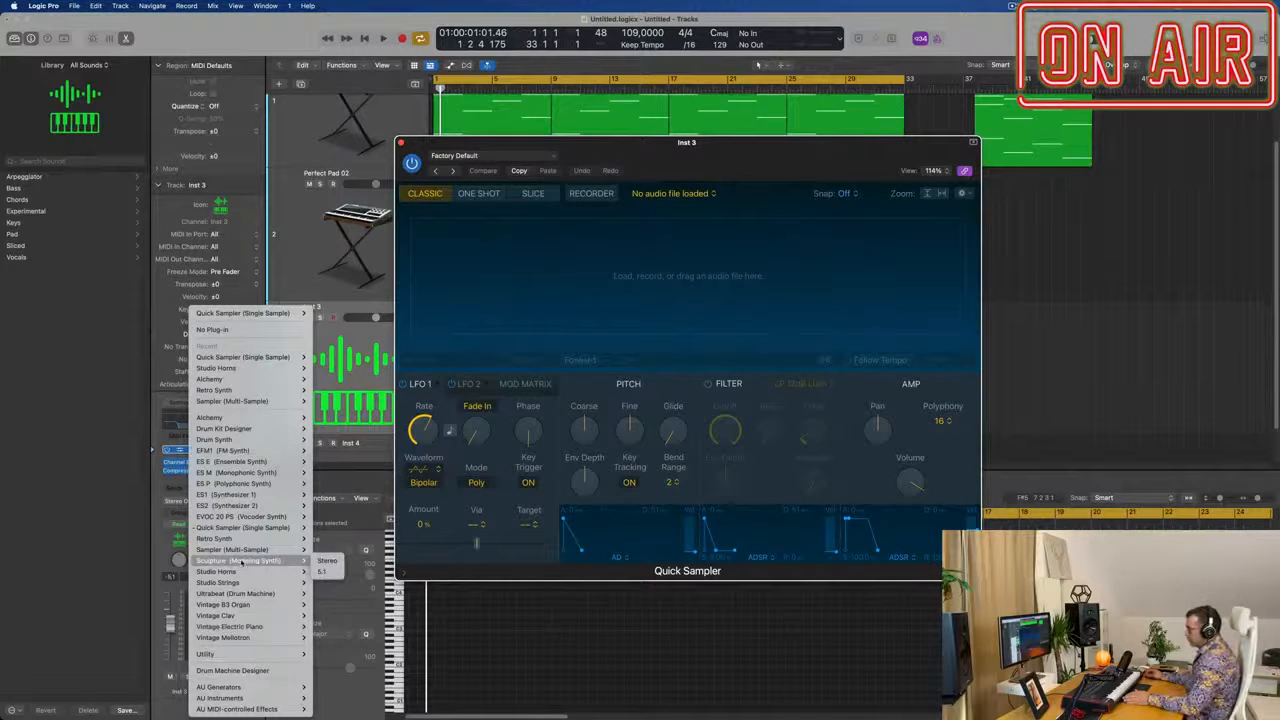
{"action": "mouse_move", "coordinate": [247, 595]}
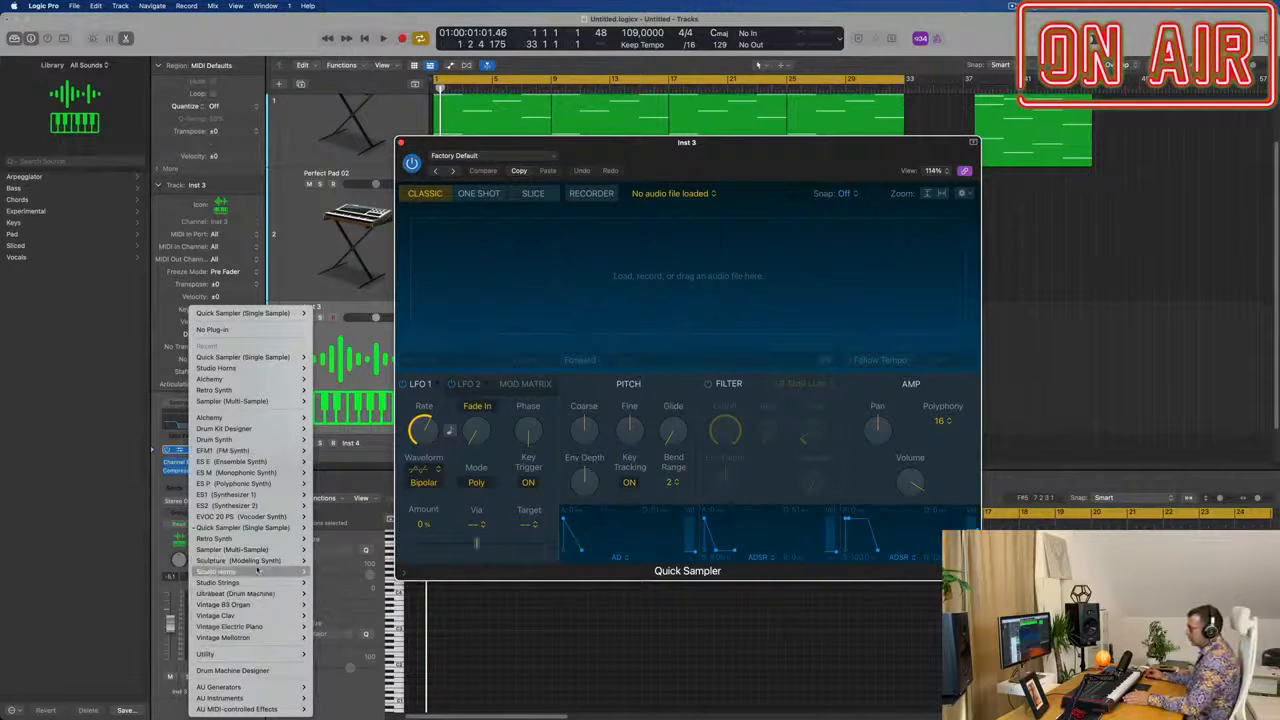
{"action": "mouse_move", "coordinate": [257, 543]}
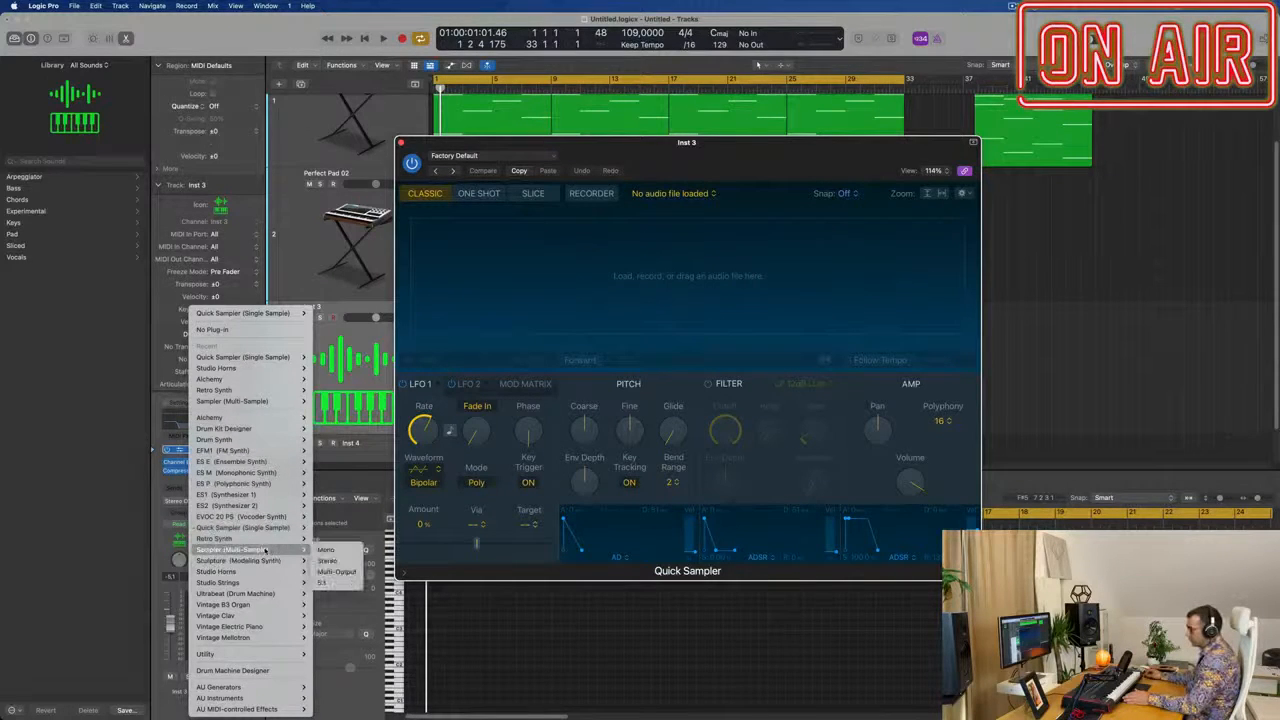
{"action": "left_click", "coordinate": [327, 561]}
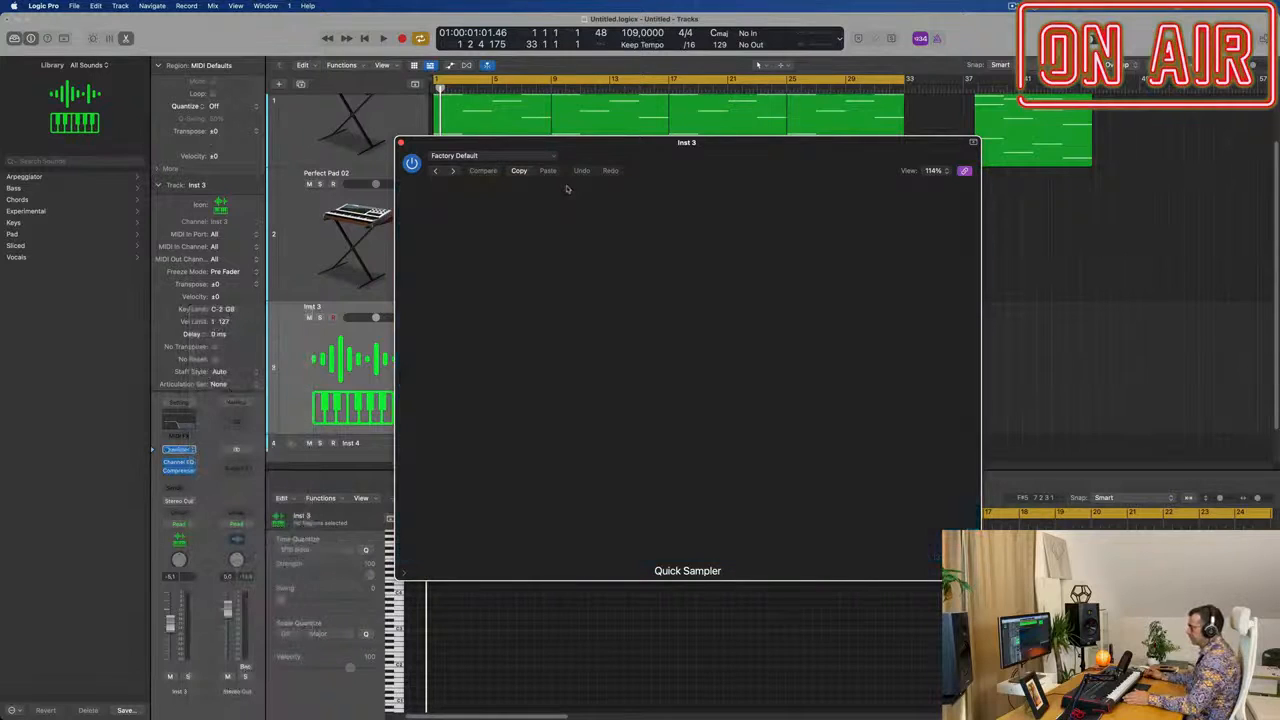
{"action": "left_click_drag", "start_coordinate": [652, 150], "coordinate": [620, 131]}
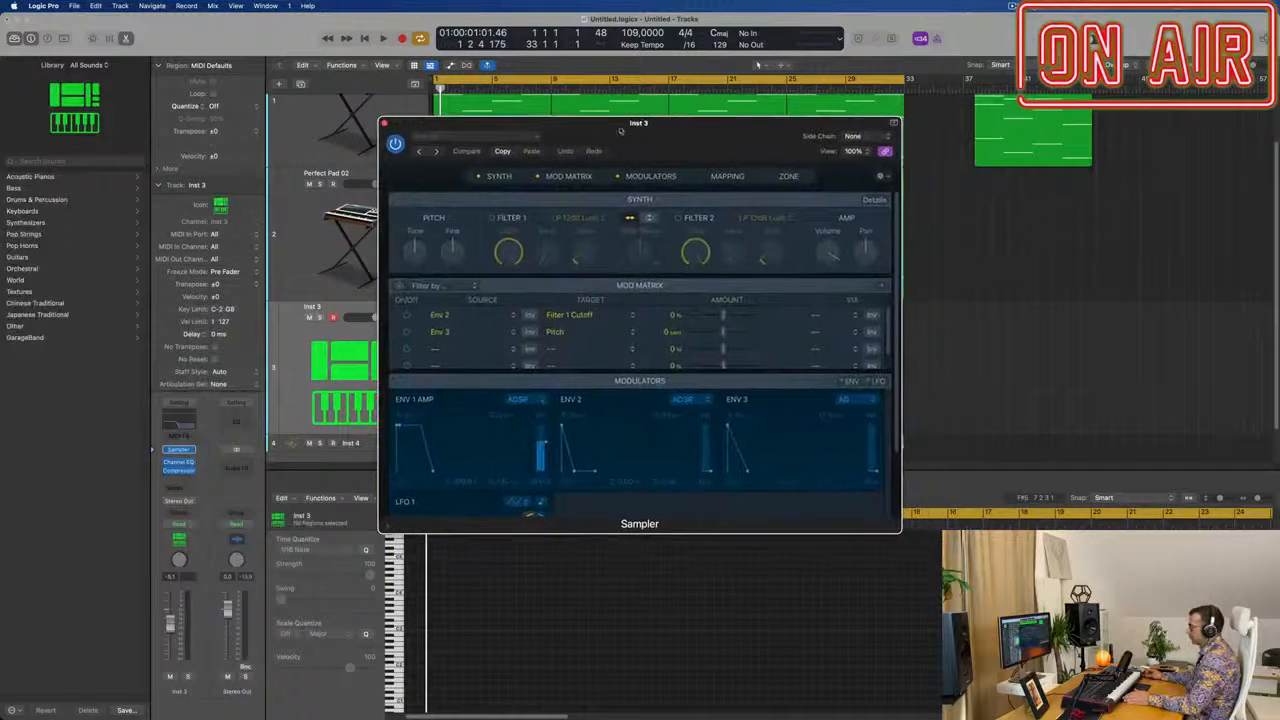
- Load the French Horn Solo+ preset from the Orchestral Brass category in the Sampler
{"action": "left_click", "coordinate": [508, 137]}
{"action": "mouse_move", "coordinate": [520, 373]}
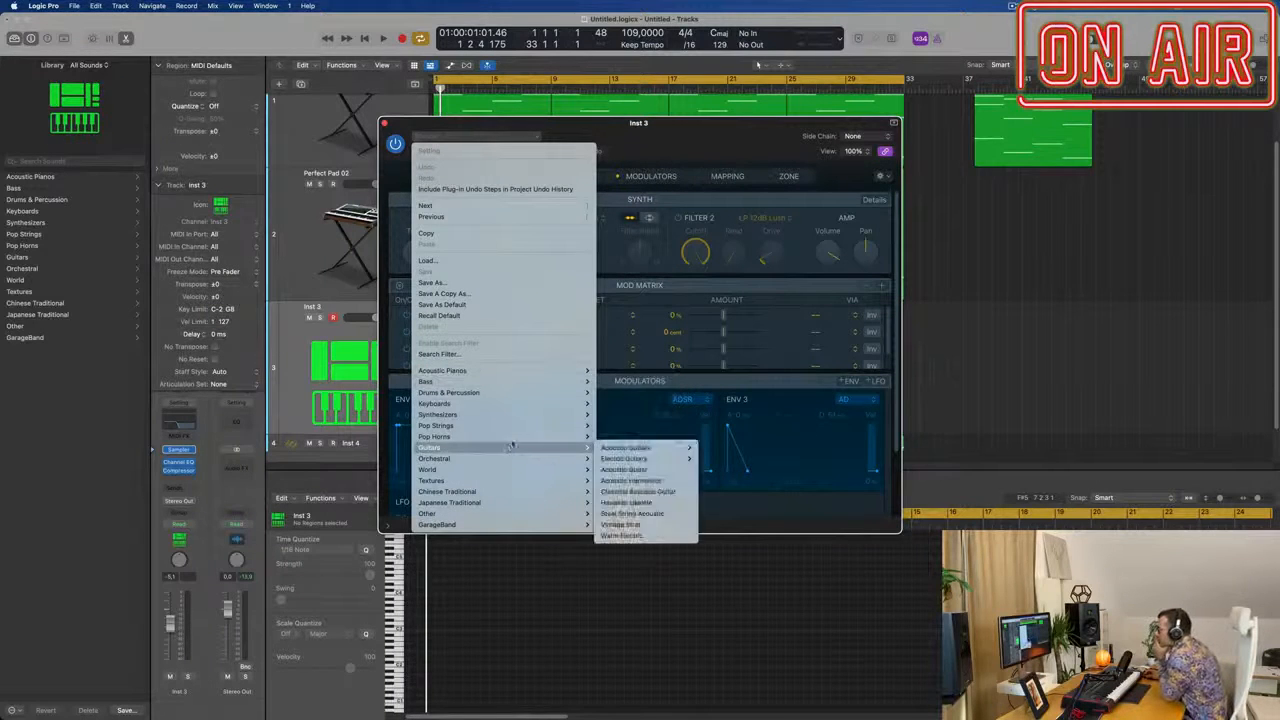
{"action": "mouse_move", "coordinate": [520, 441]}
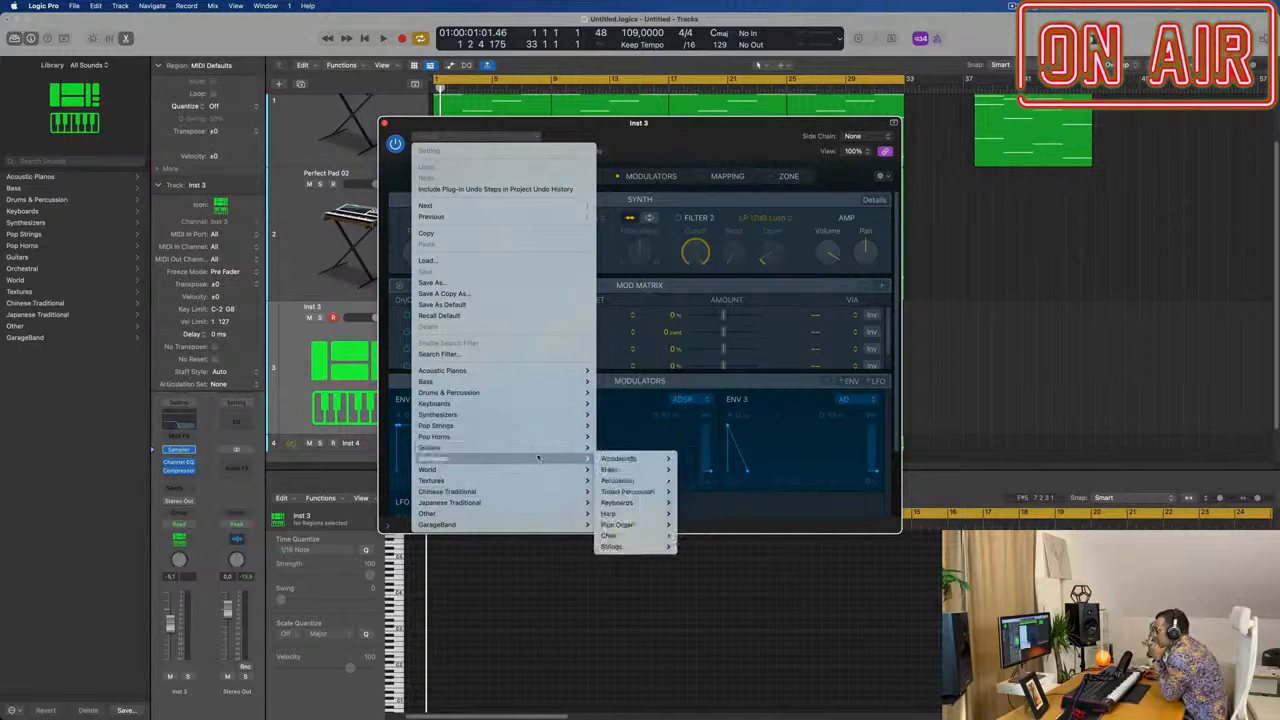
{"action": "mouse_move", "coordinate": [636, 461]}
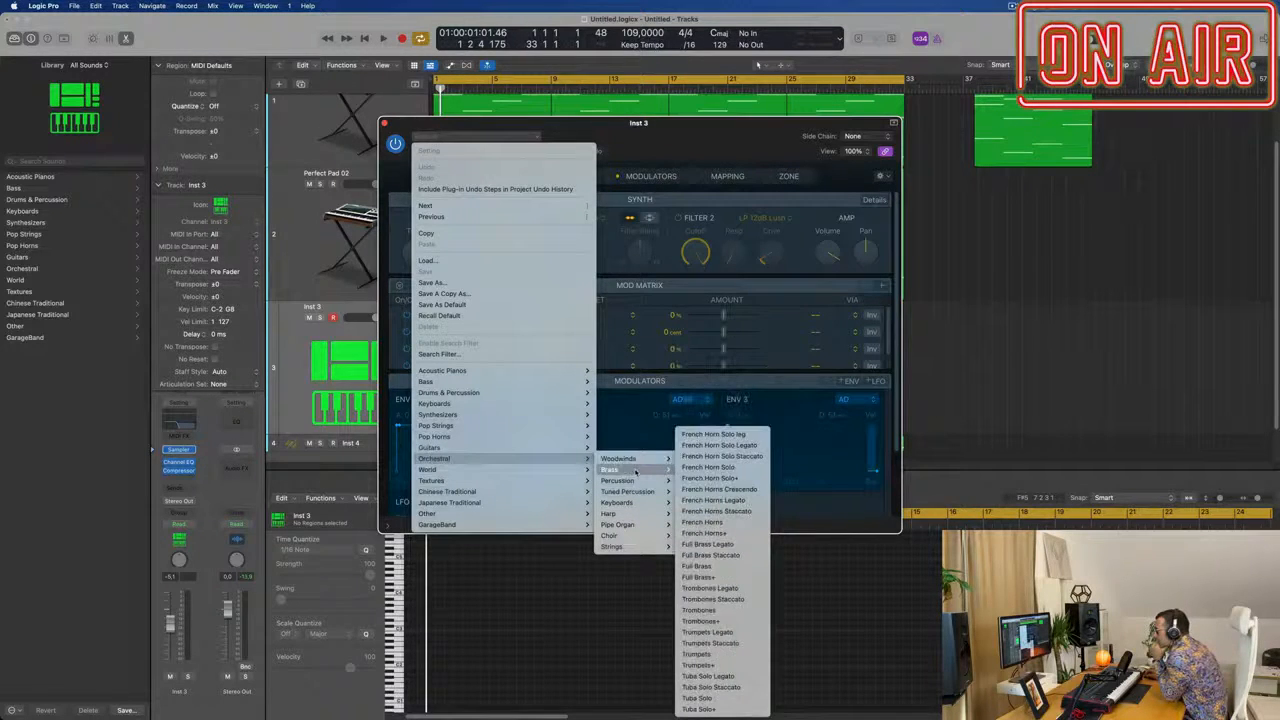
{"action": "left_click", "coordinate": [706, 468]}
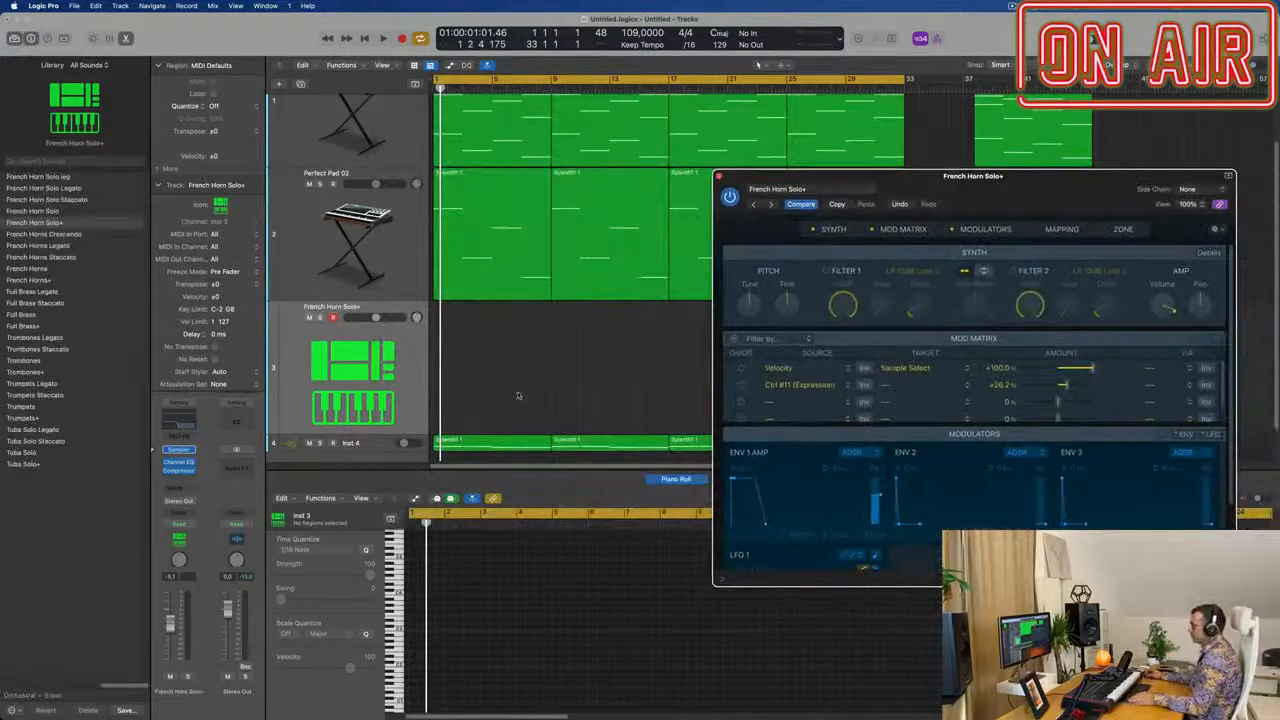
- Move all four regions from the Studio Horns track up to the French Horn Solo+ track and play from the start
{"action": "left_click_drag", "start_coordinate": [518, 396], "coordinate": [690, 450]}
{"action": "left_click_drag", "start_coordinate": [878, 208], "coordinate": [1160, 235]}
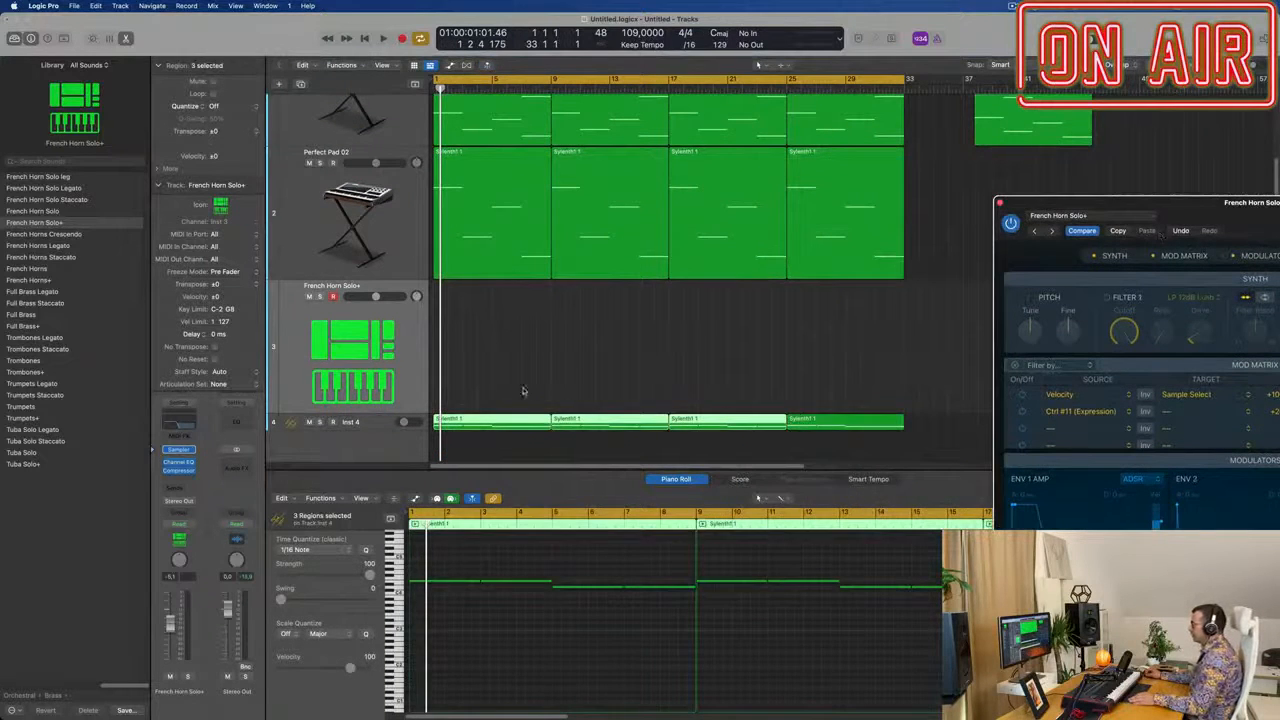
{"action": "left_click_drag", "start_coordinate": [523, 391], "coordinate": [848, 398]}
{"action": "key", "text": "space"}
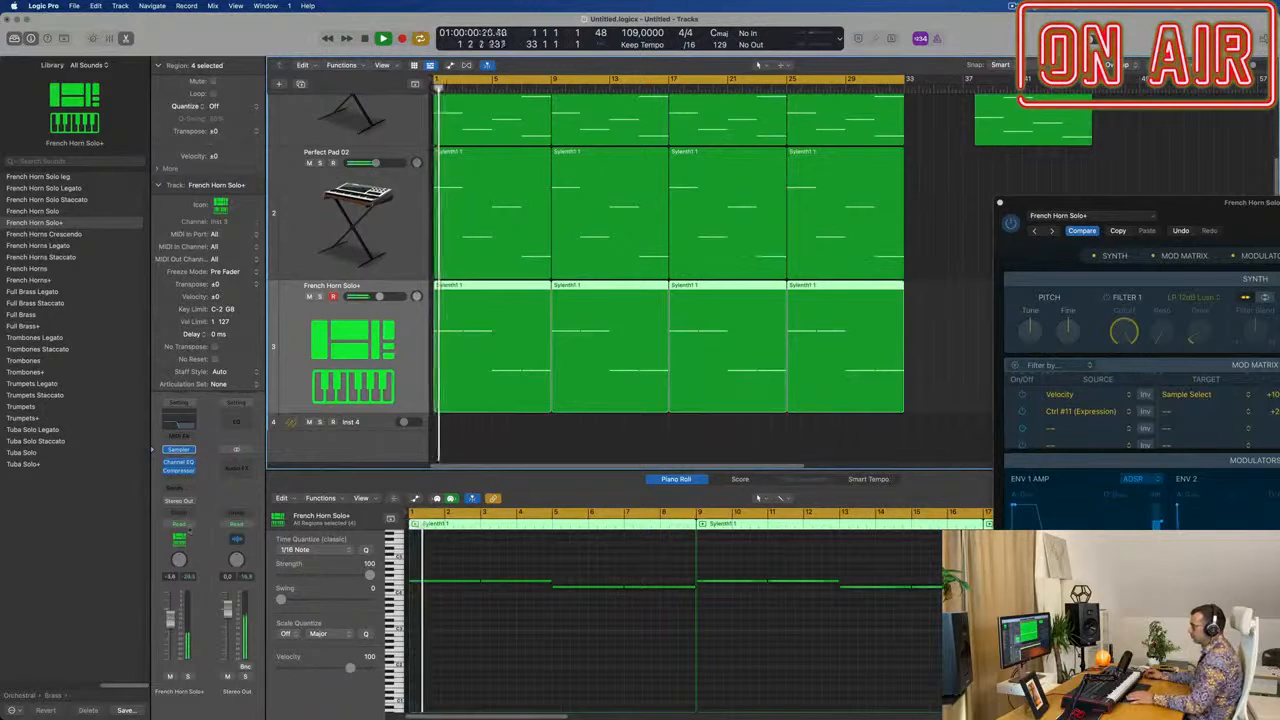
{"action": "key", "text": "space"}
{"action": "key", "text": "space"}
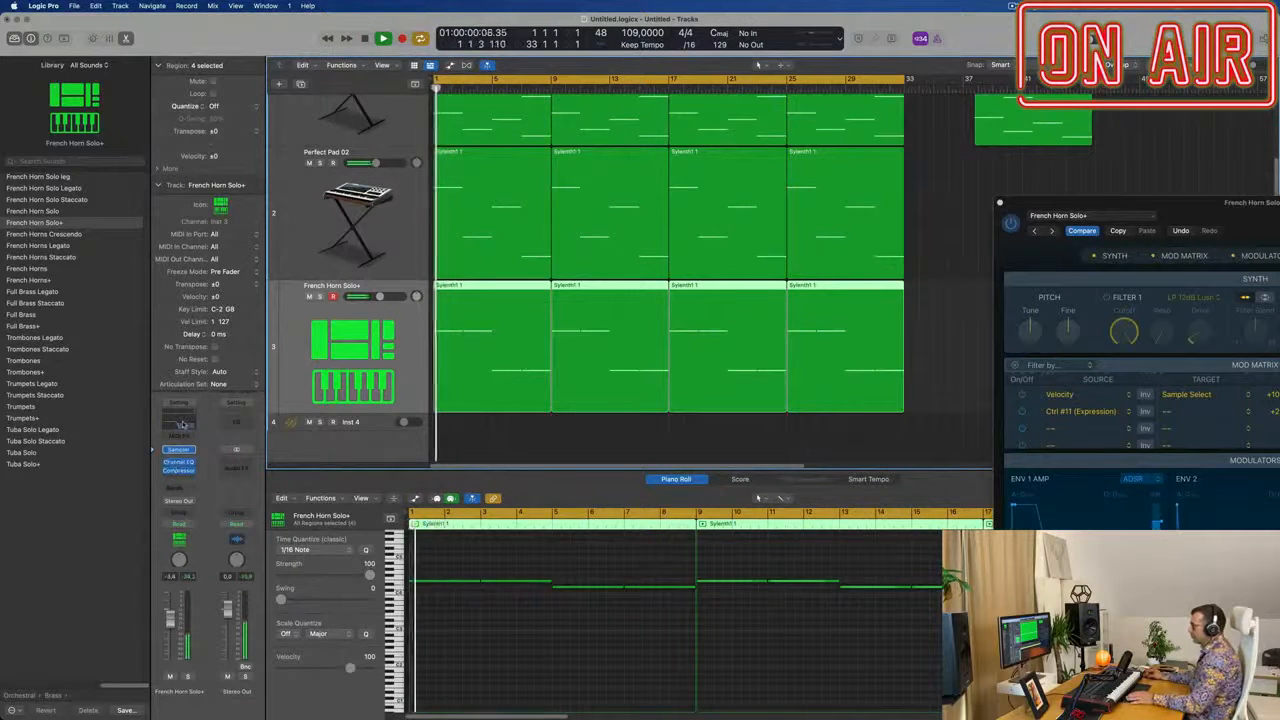
- Turn off the high-cut band in the French Horn Solo+ track's Channel EQ, play from the start and close the EQ
{"action": "left_click", "coordinate": [182, 424]}
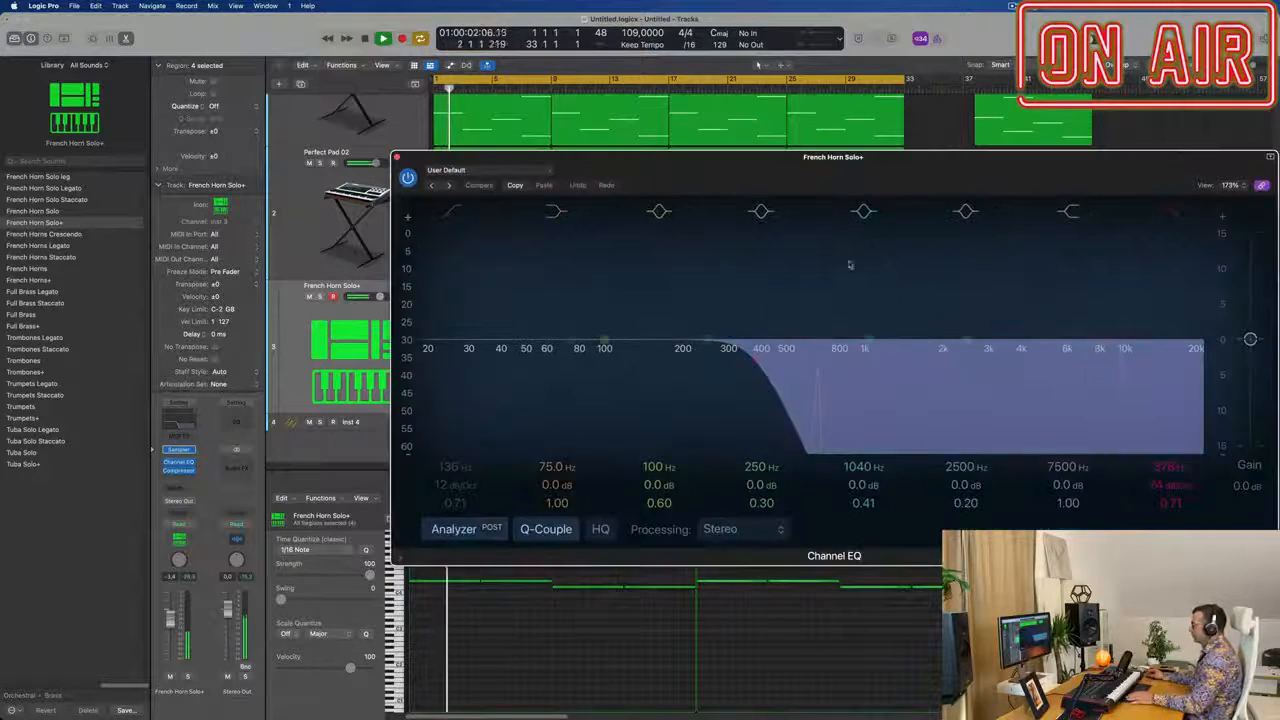
{"action": "key", "text": "space"}
{"action": "left_click", "coordinate": [1163, 212]}
{"action": "key", "text": "space"}
{"action": "left_click_drag", "start_coordinate": [428, 168], "coordinate": [258, 236]}
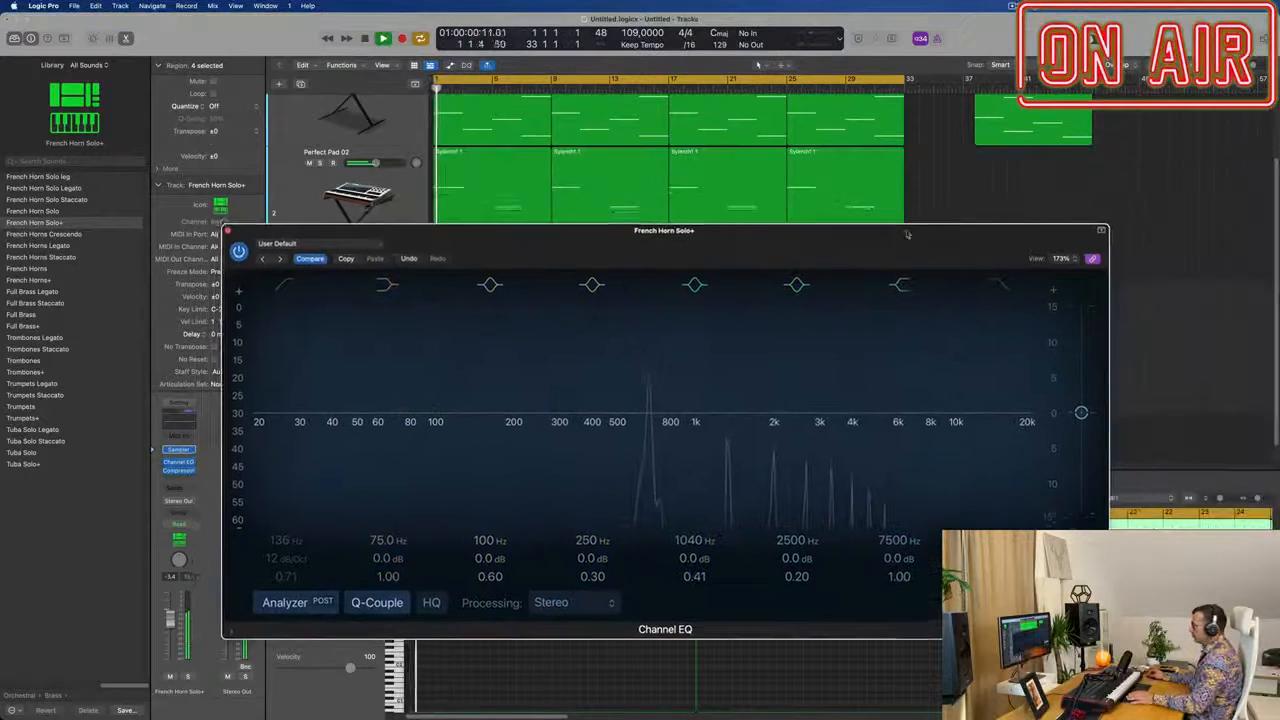
{"action": "left_click", "coordinate": [227, 225]}
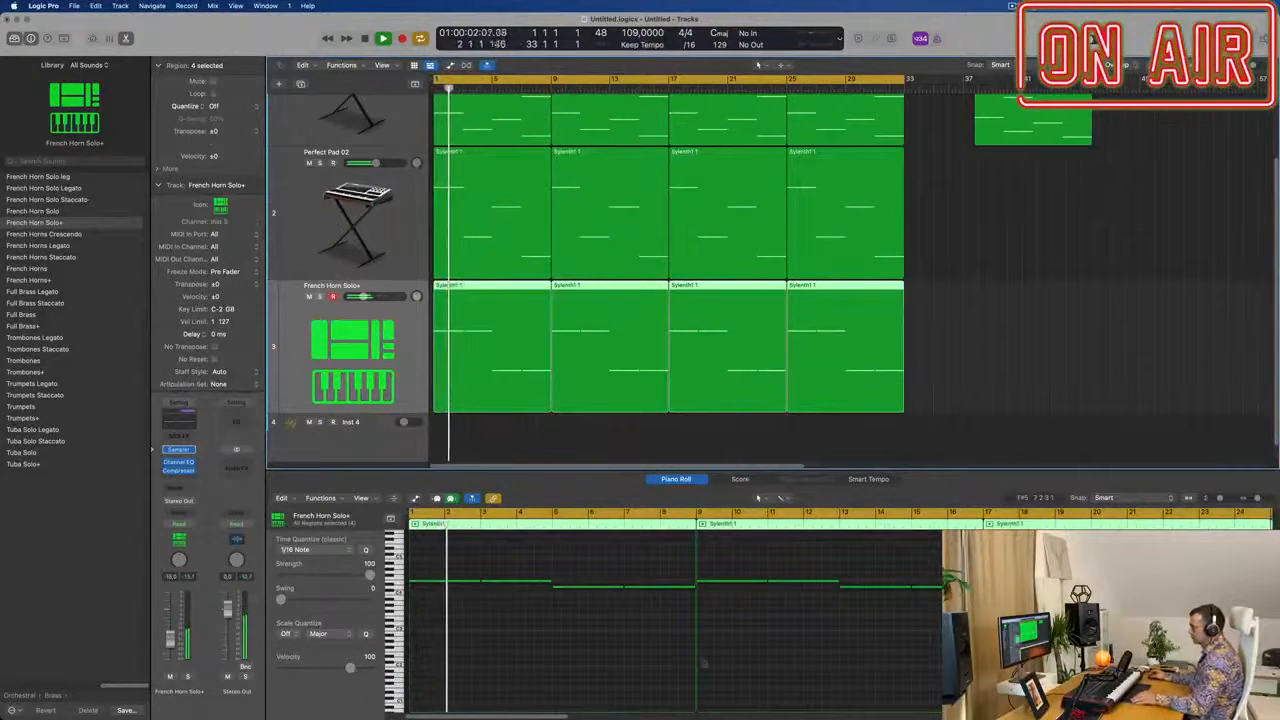
{"action": "scroll", "coordinate": [657, 629], "scroll_direction": "down", "scroll_amount": 10}
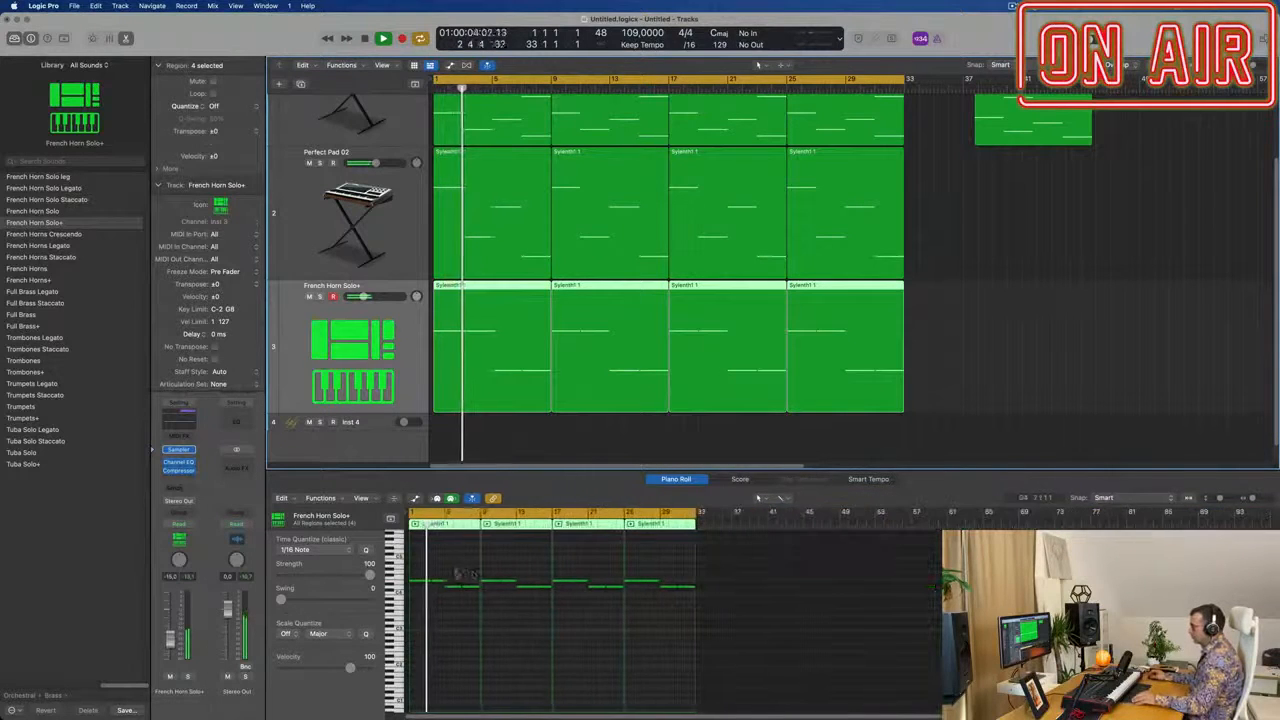
- Select all horn notes in the Piano Roll and switch the third track's Sampler to the French Horn Solo preset
{"action": "scroll", "coordinate": [456, 574], "scroll_direction": "up", "scroll_amount": 5}
{"action": "left_click_drag", "start_coordinate": [420, 558], "coordinate": [909, 660]}
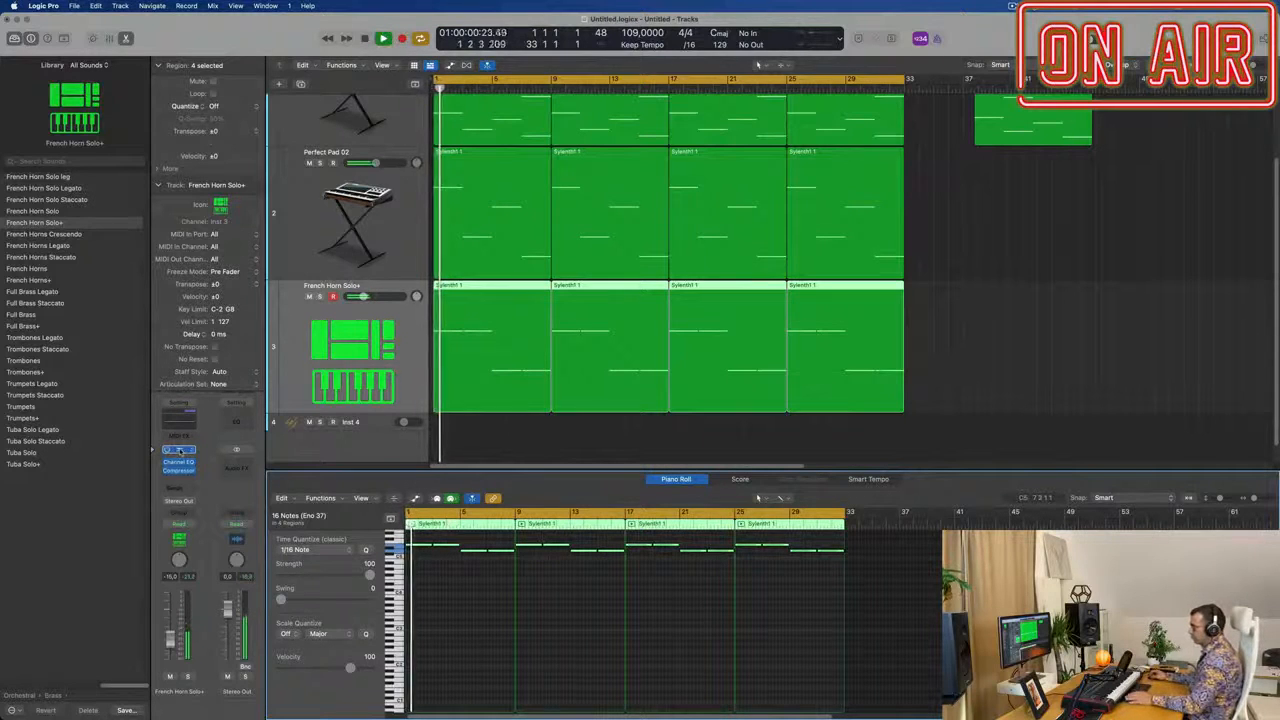
{"action": "left_click", "coordinate": [178, 450]}
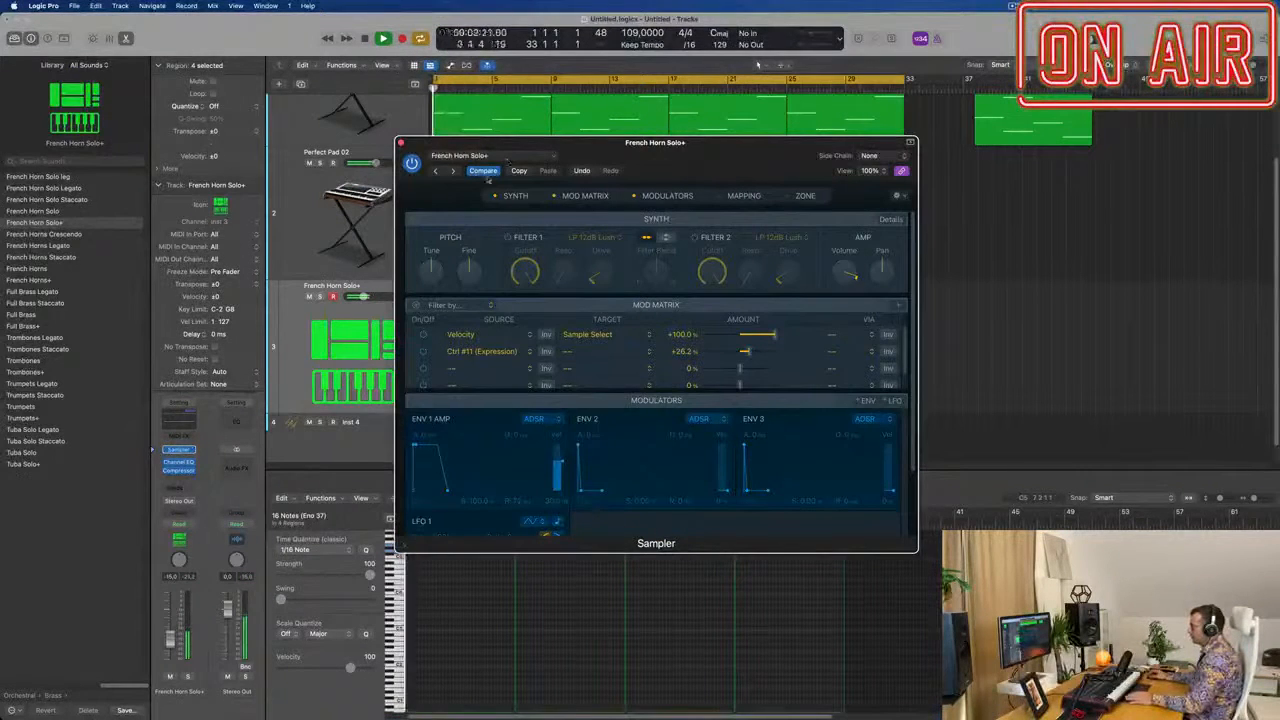
{"action": "left_click", "coordinate": [455, 172]}
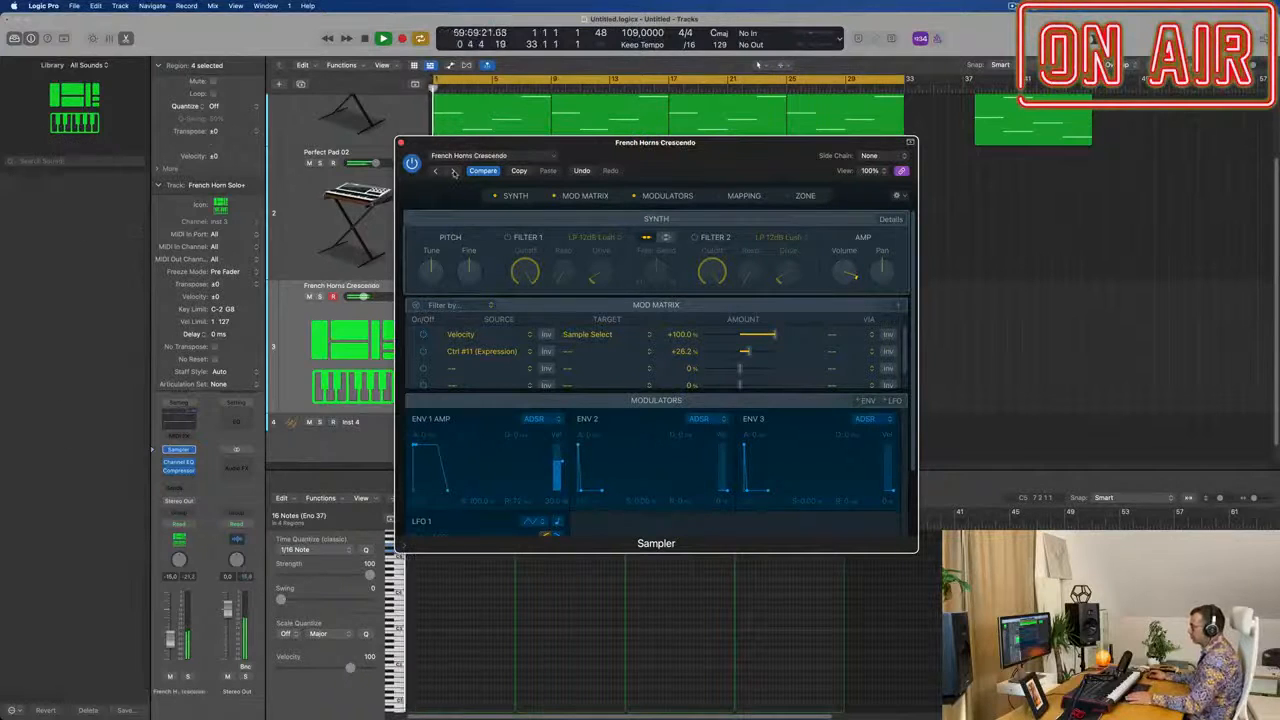
{"action": "left_click_drag", "start_coordinate": [451, 176], "coordinate": [501, 174]}
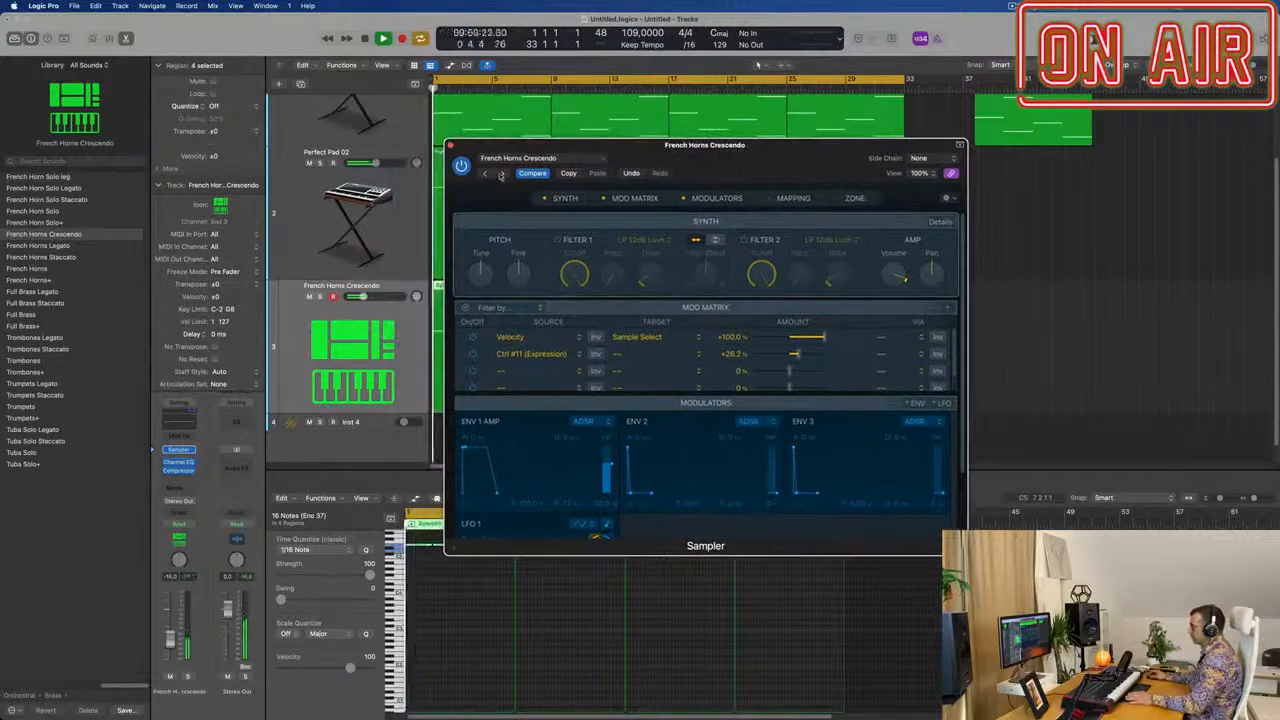
{"action": "left_click", "coordinate": [485, 174]}
{"action": "left_click", "coordinate": [485, 174]}
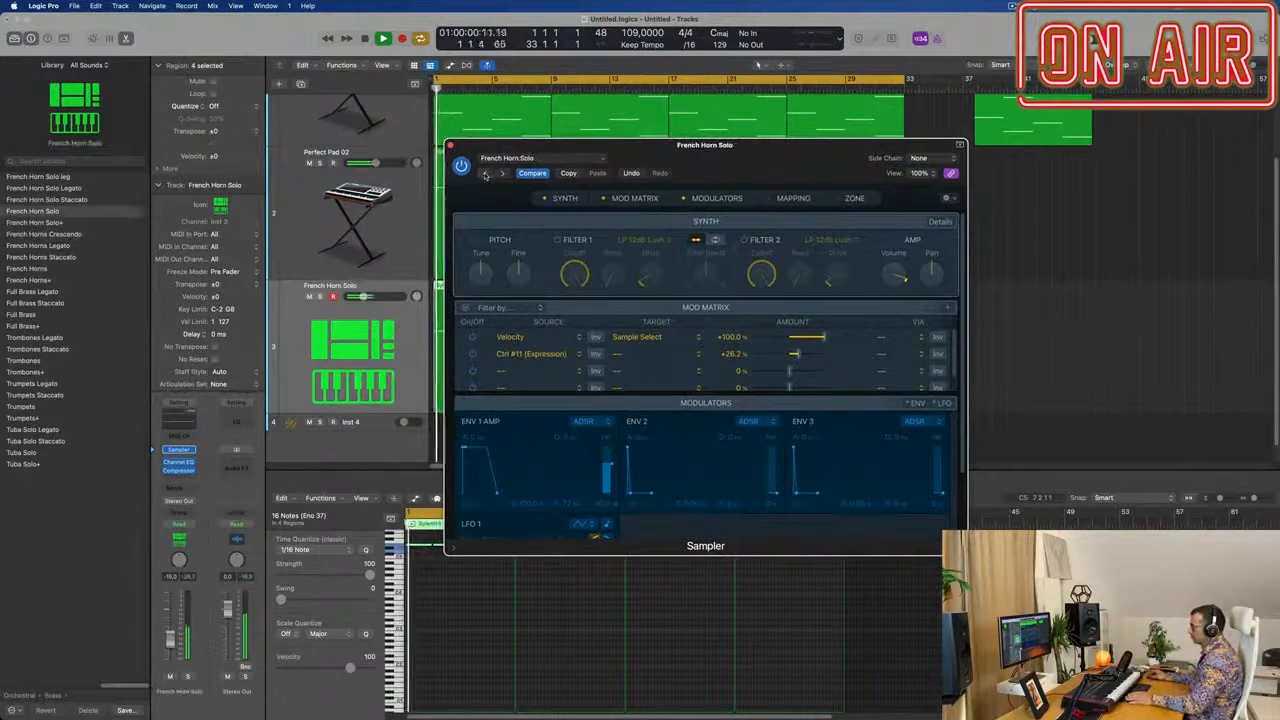
{"action": "left_click", "coordinate": [485, 174]}
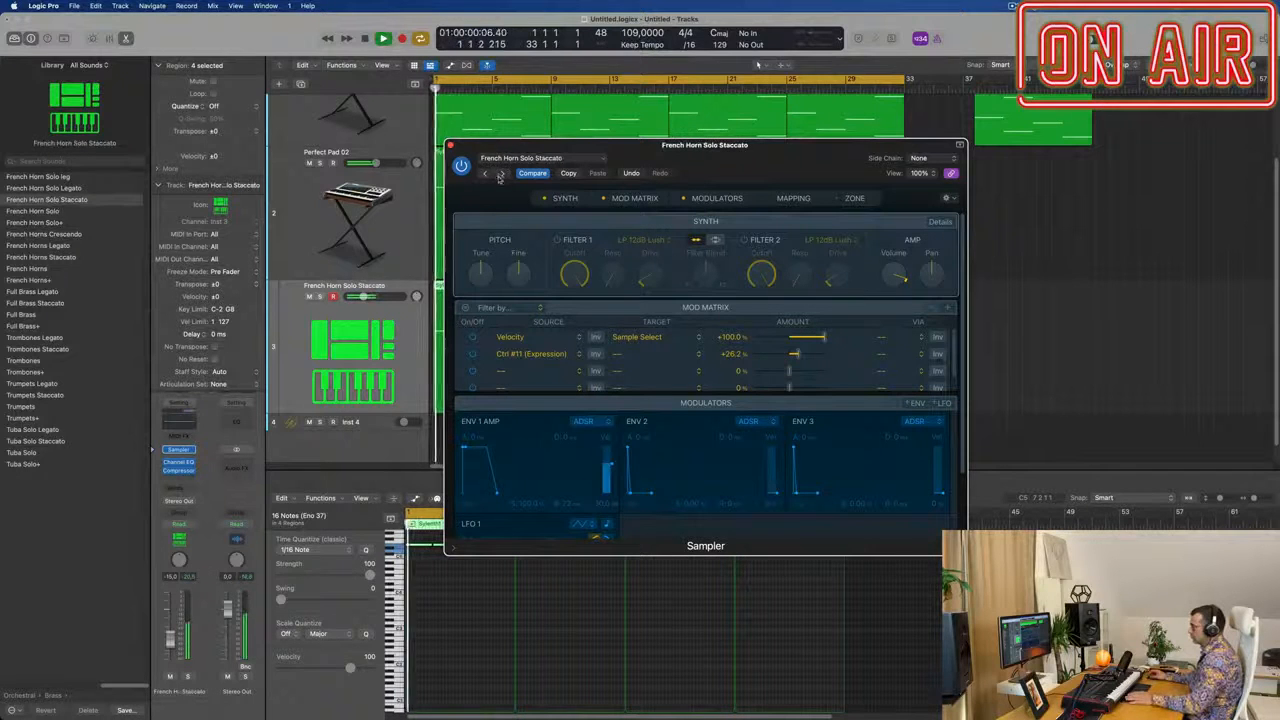
{"action": "left_click", "coordinate": [500, 174]}
{"action": "left_click_drag", "start_coordinate": [500, 176], "coordinate": [877, 240]}
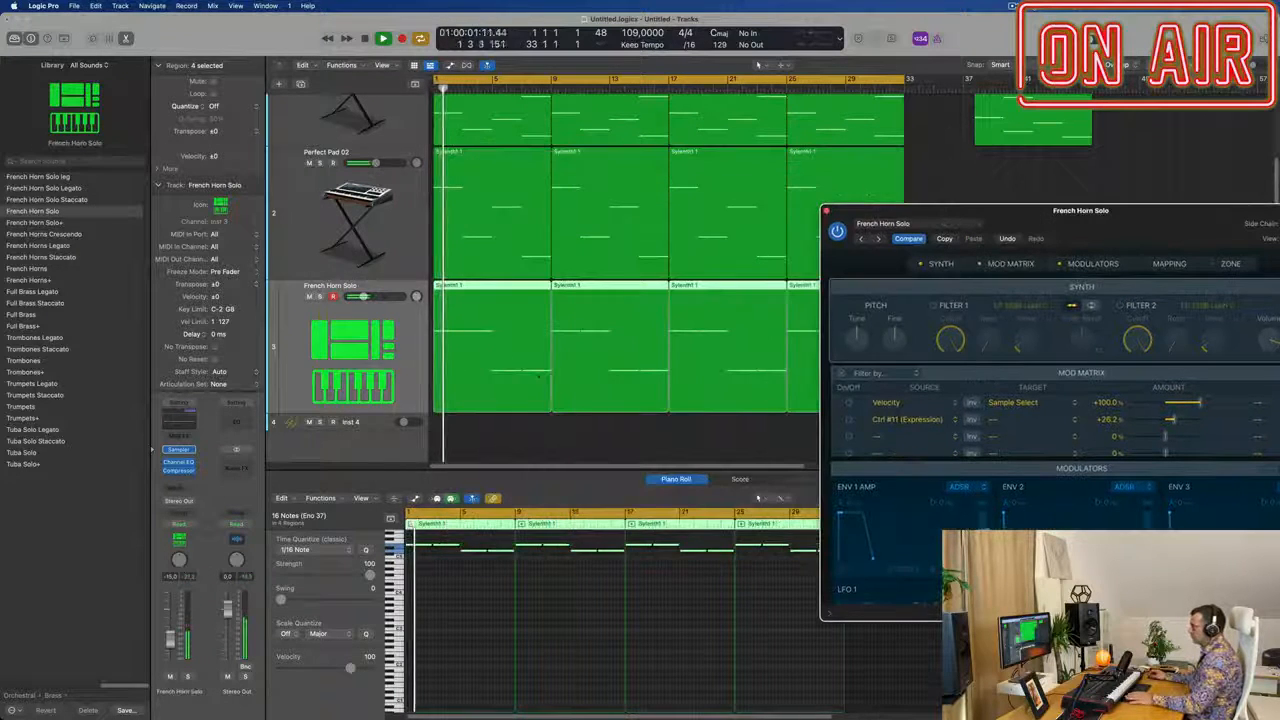
- Close the Sampler, select all French Horn Solo notes and transpose them up one octave
{"action": "left_click", "coordinate": [529, 588]}
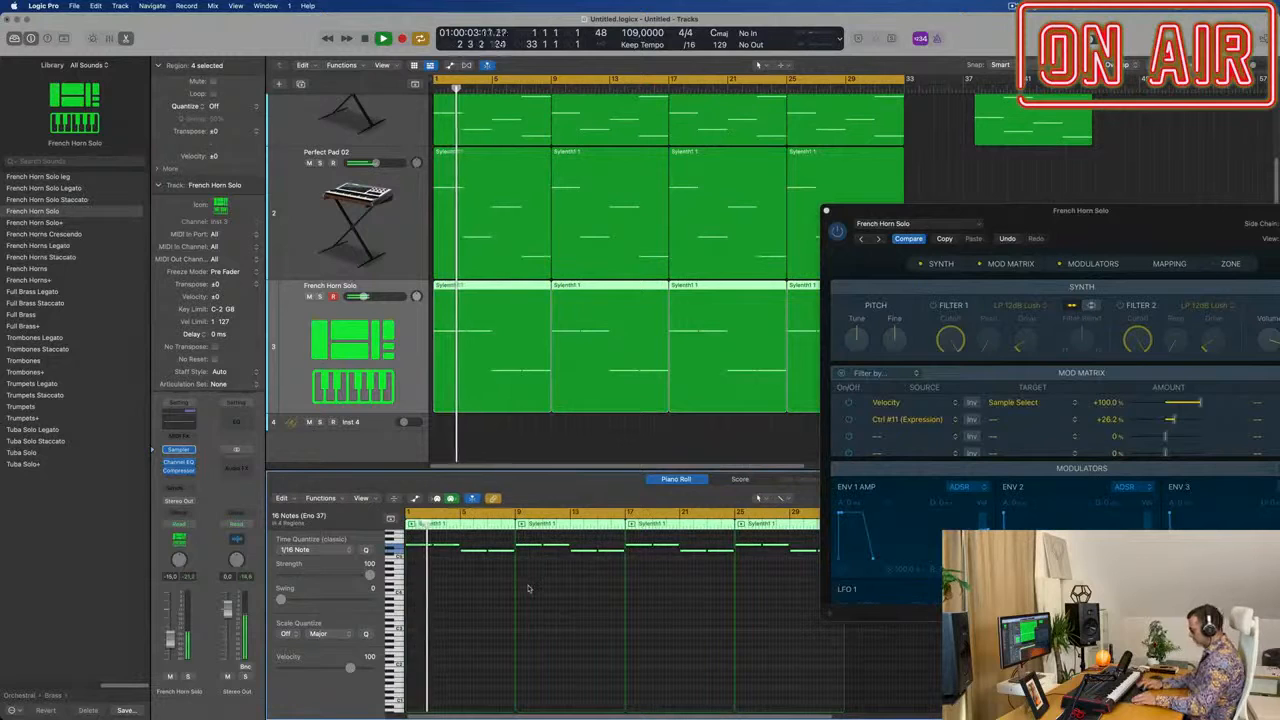
{"action": "scroll", "coordinate": [529, 588], "scroll_direction": "up", "scroll_amount": 3}
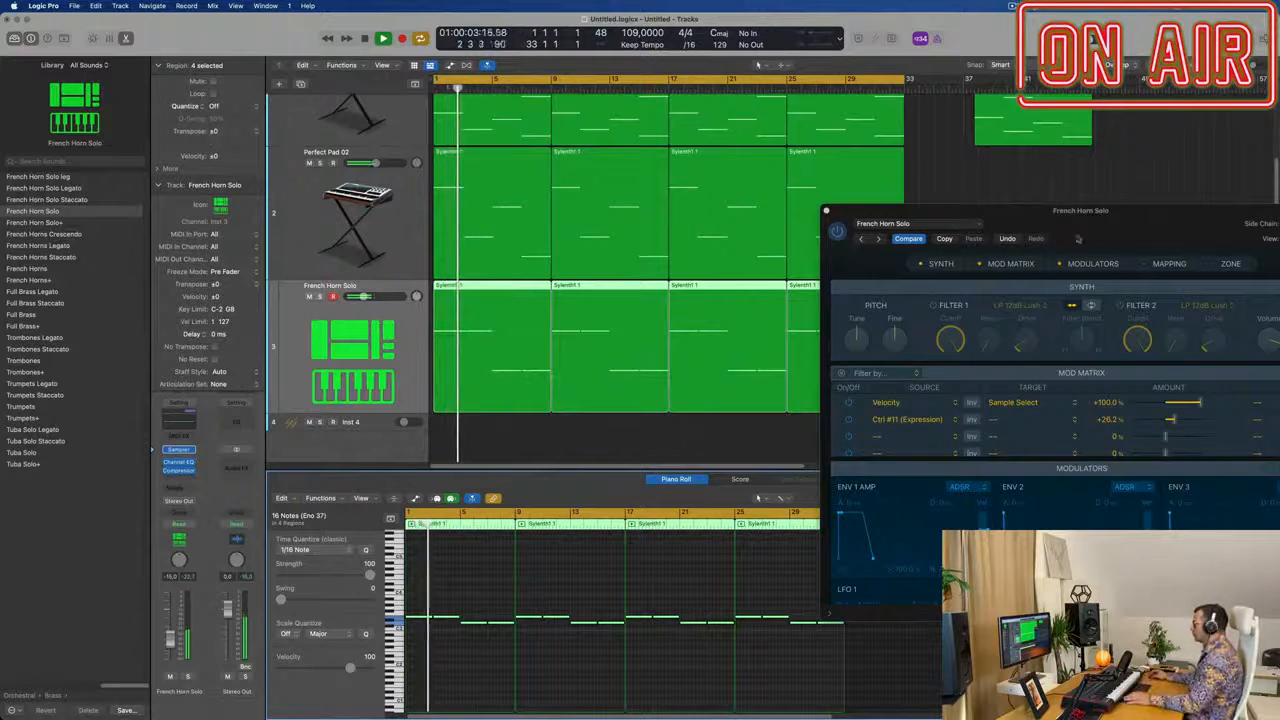
{"action": "left_click_drag", "start_coordinate": [1078, 239], "coordinate": [571, 240]}
{"action": "key", "text": "super+w"}
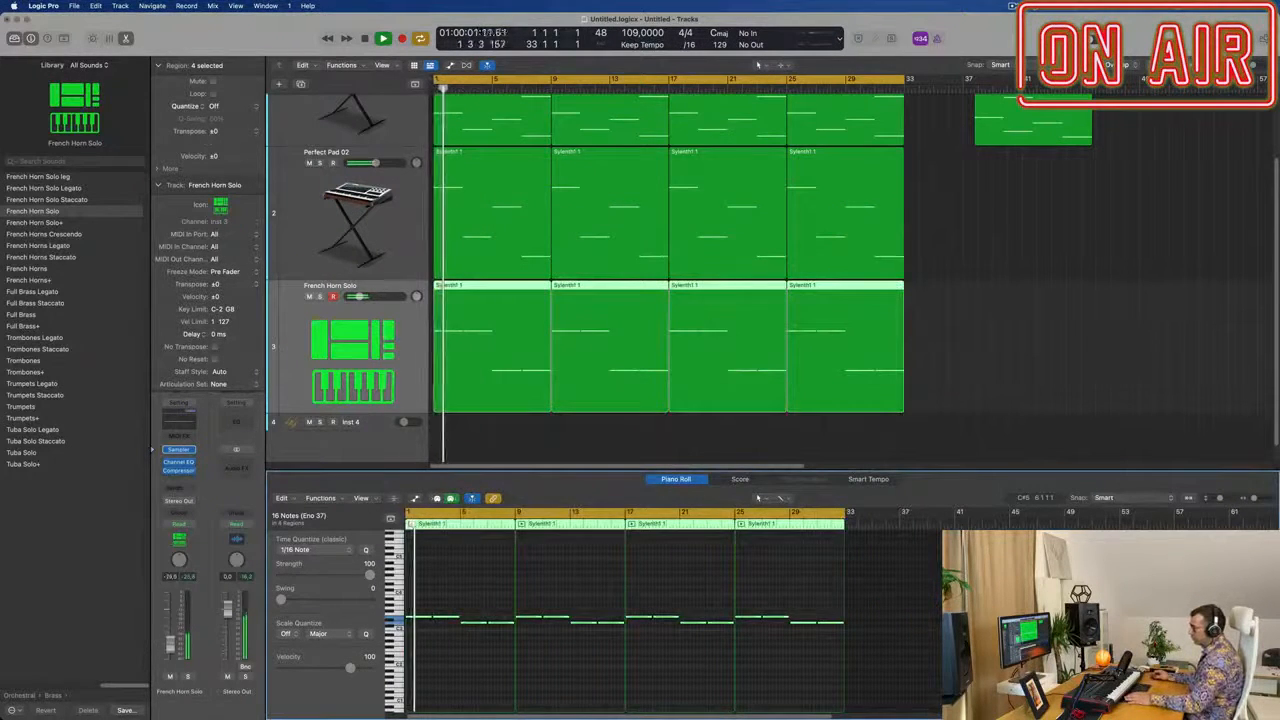
{"action": "left_click", "coordinate": [440, 663]}
{"action": "key", "text": "super+a"}
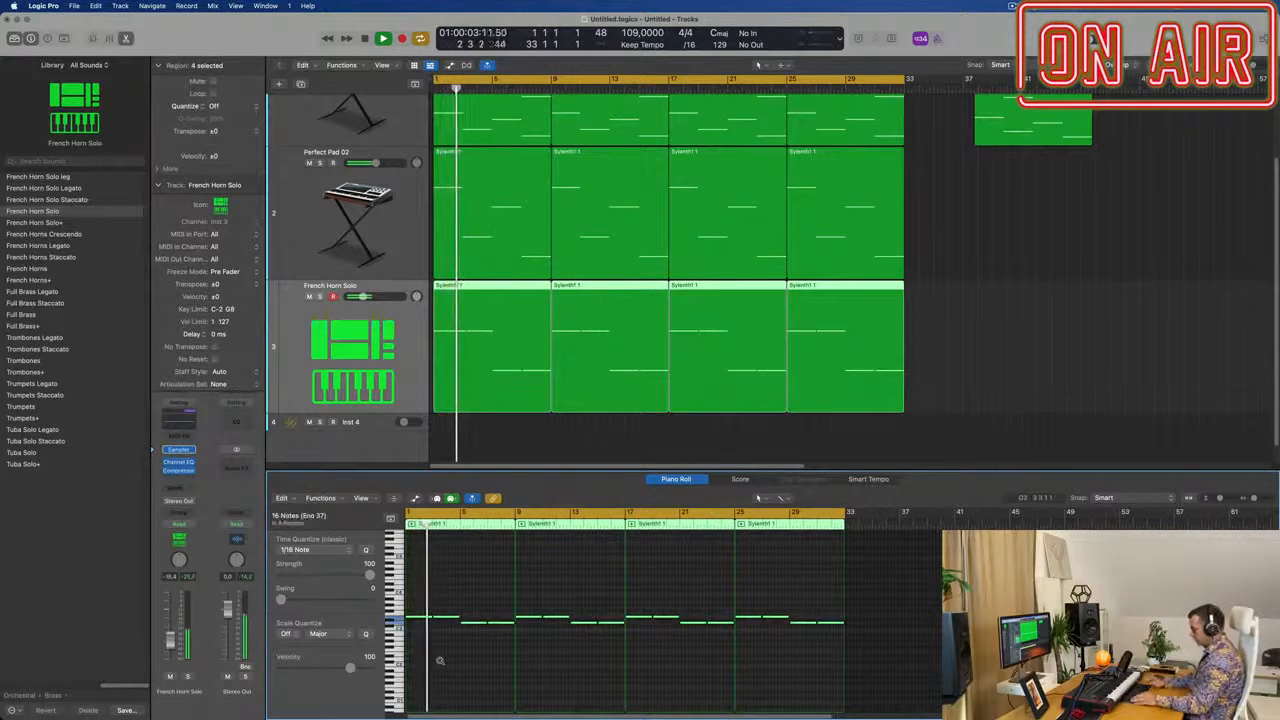
{"action": "key", "text": "alt+shift+Up"}
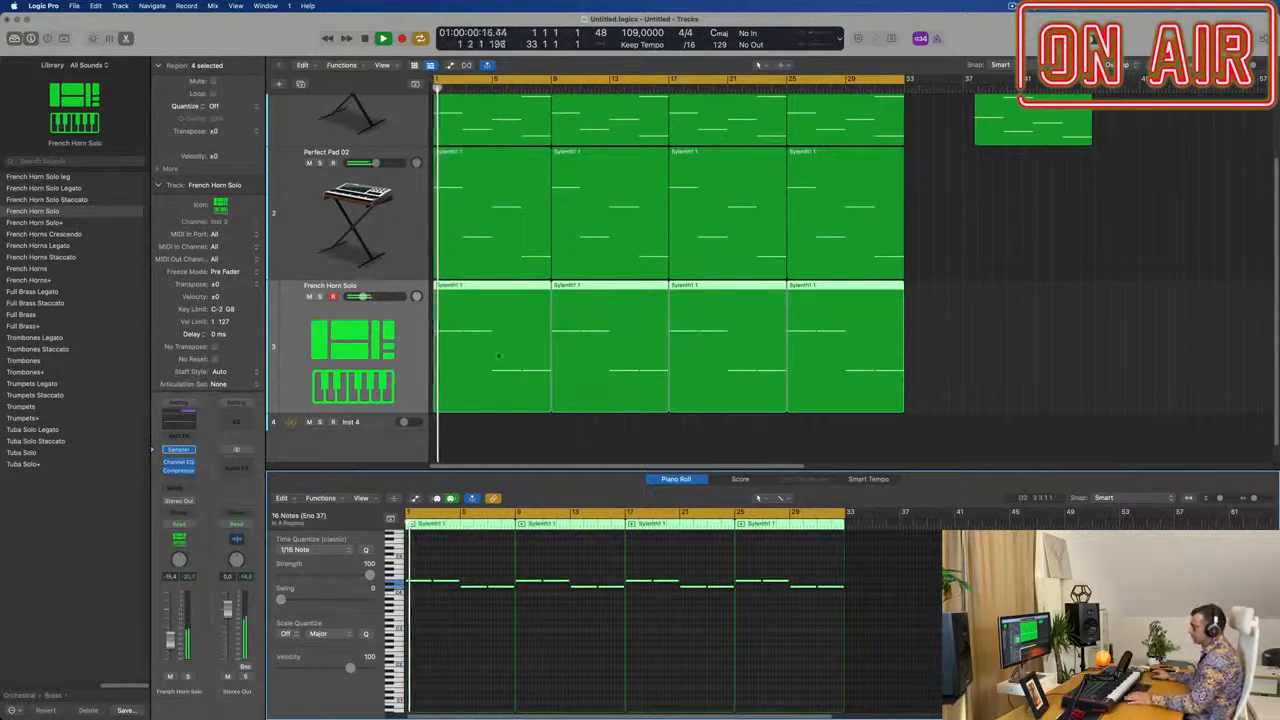
- Add a send to Bus 1 on the French Horn Solo channel
{"action": "left_click", "coordinate": [178, 488]}
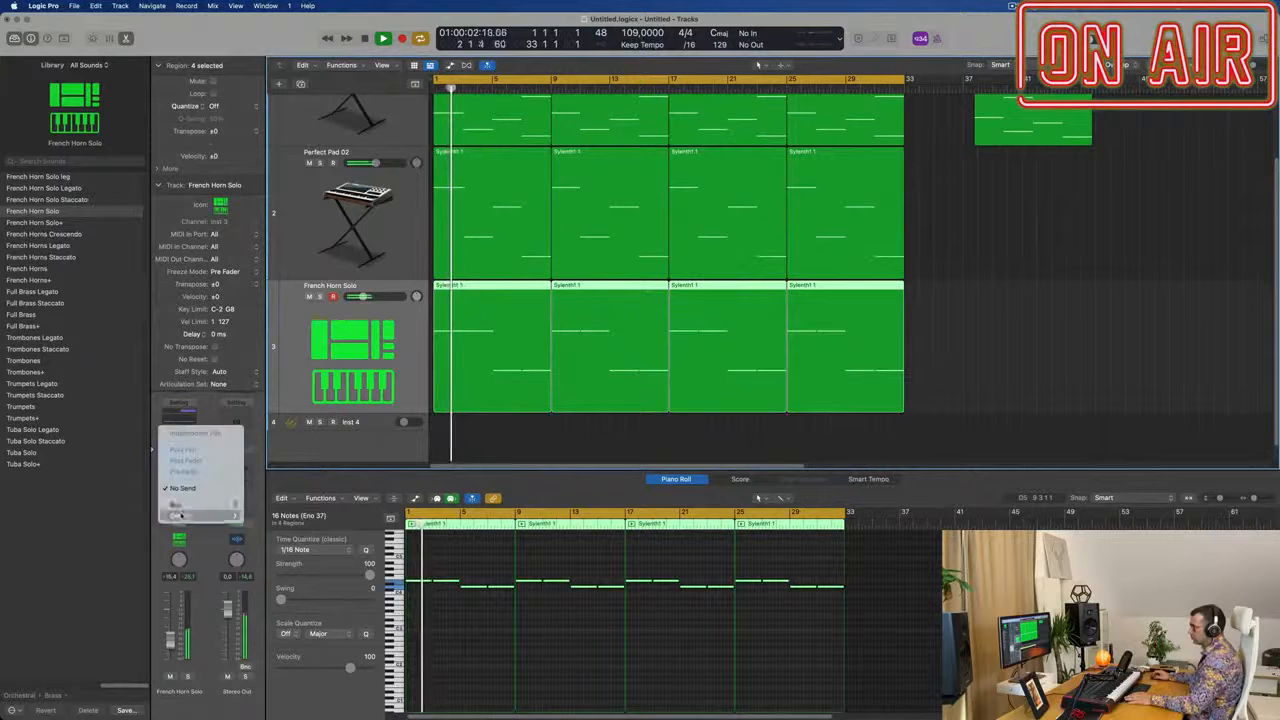
{"action": "mouse_move", "coordinate": [184, 508]}
{"action": "left_click", "coordinate": [256, 285]}
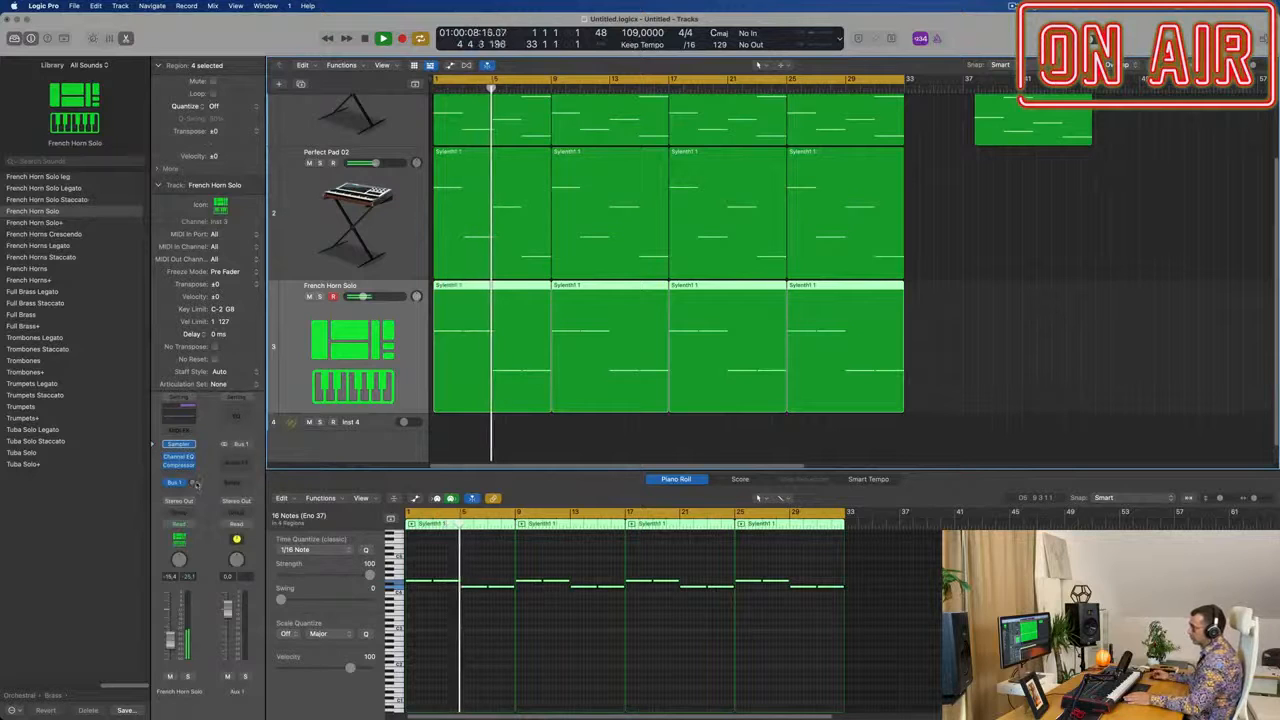
- Insert SilverVerb on the Bus 1 aux channel and load its grandiose preset
{"action": "left_click", "coordinate": [227, 461]}
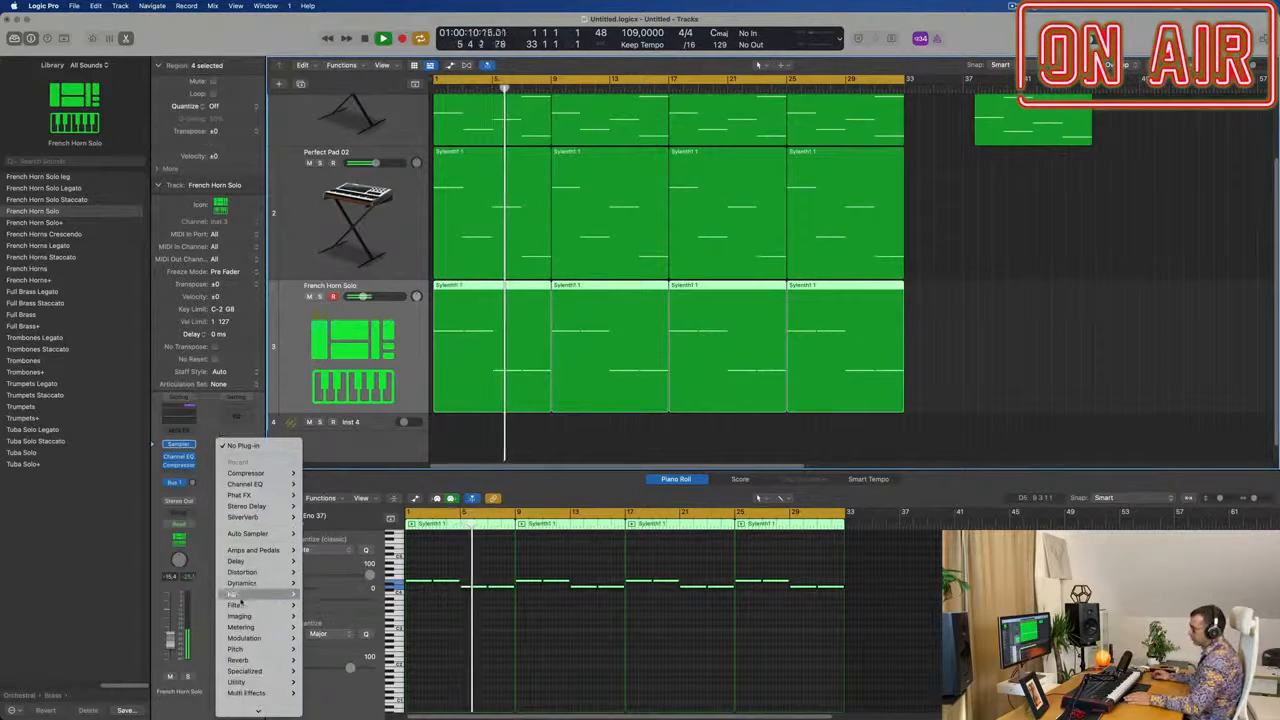
{"action": "mouse_move", "coordinate": [240, 660]}
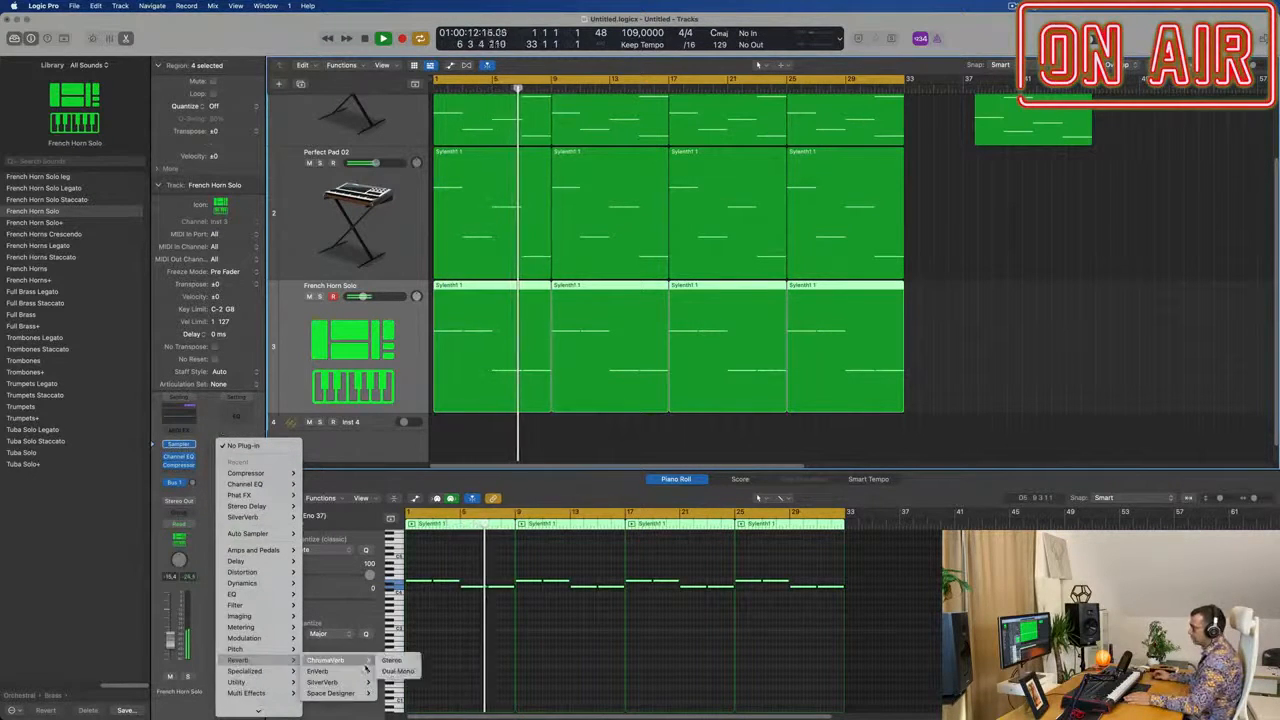
{"action": "left_click", "coordinate": [391, 682]}
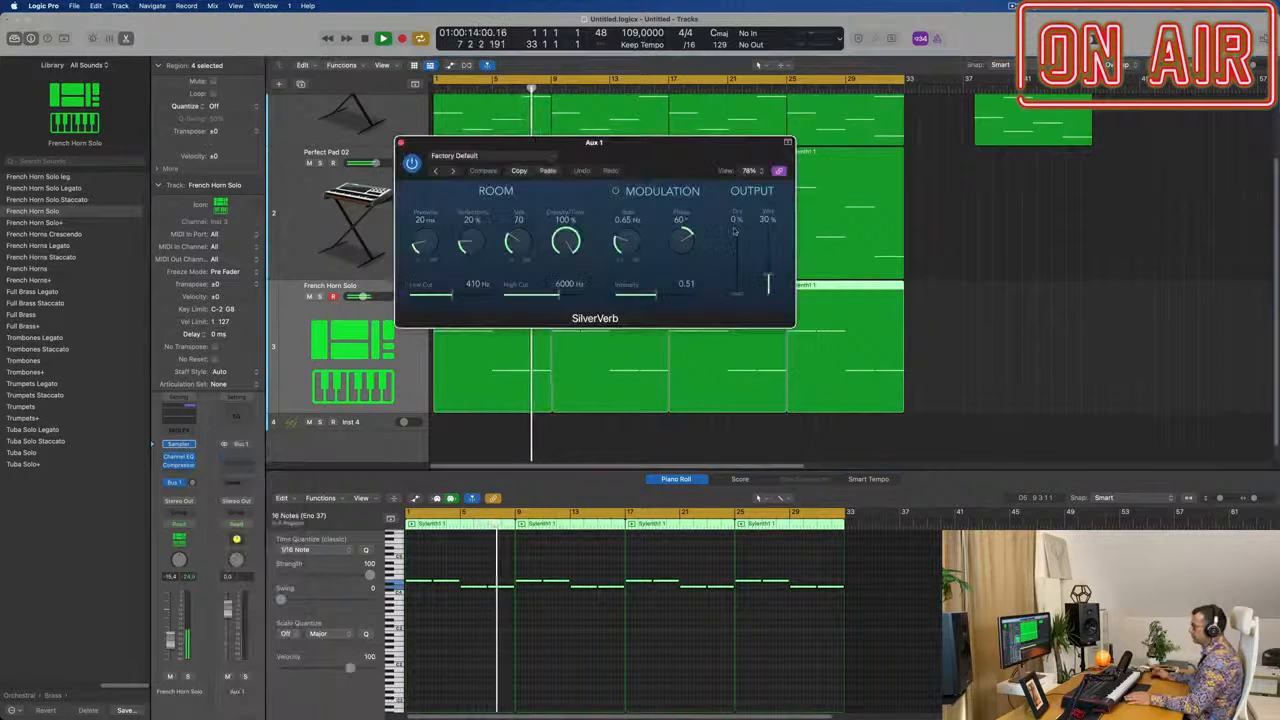
{"action": "left_click", "coordinate": [470, 155]}
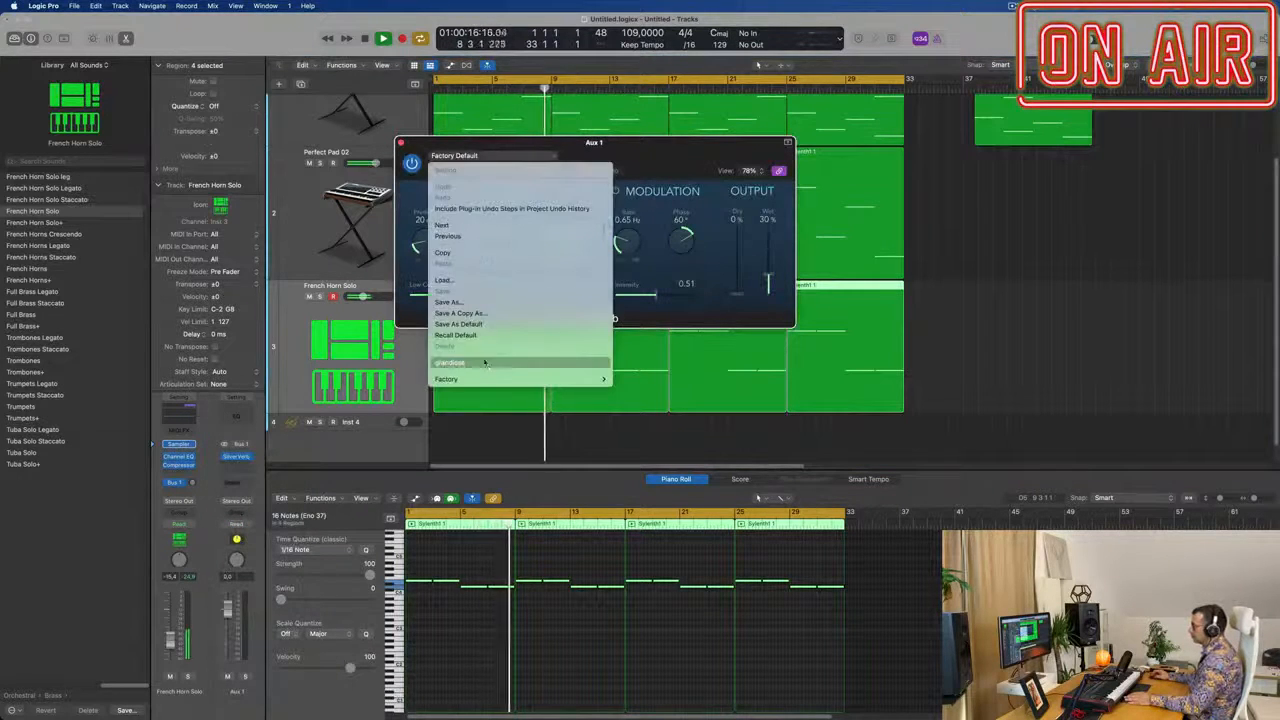
{"action": "left_click", "coordinate": [470, 363]}
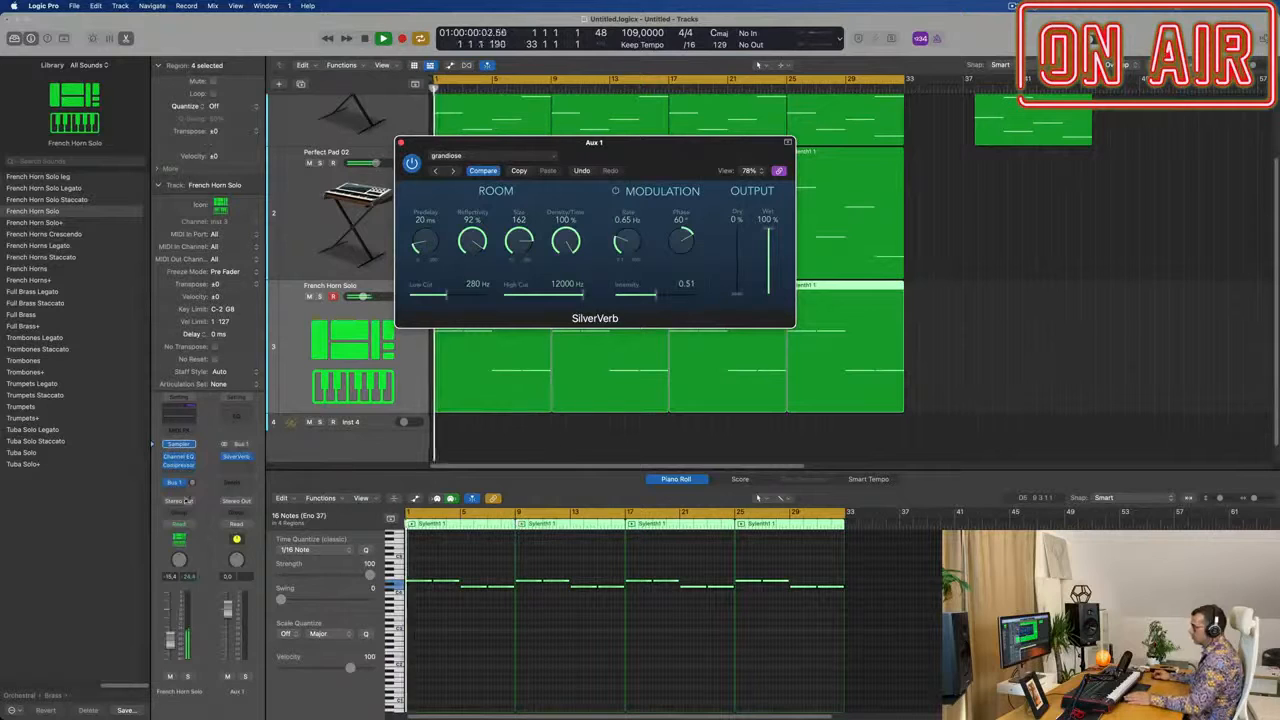
- Raise the Bus 1 send level on the French Horn Solo channel and close SilverVerb
{"action": "left_click_drag", "start_coordinate": [192, 484], "coordinate": [196, 474]}
{"action": "left_click_drag", "start_coordinate": [426, 142], "coordinate": [804, 317]}
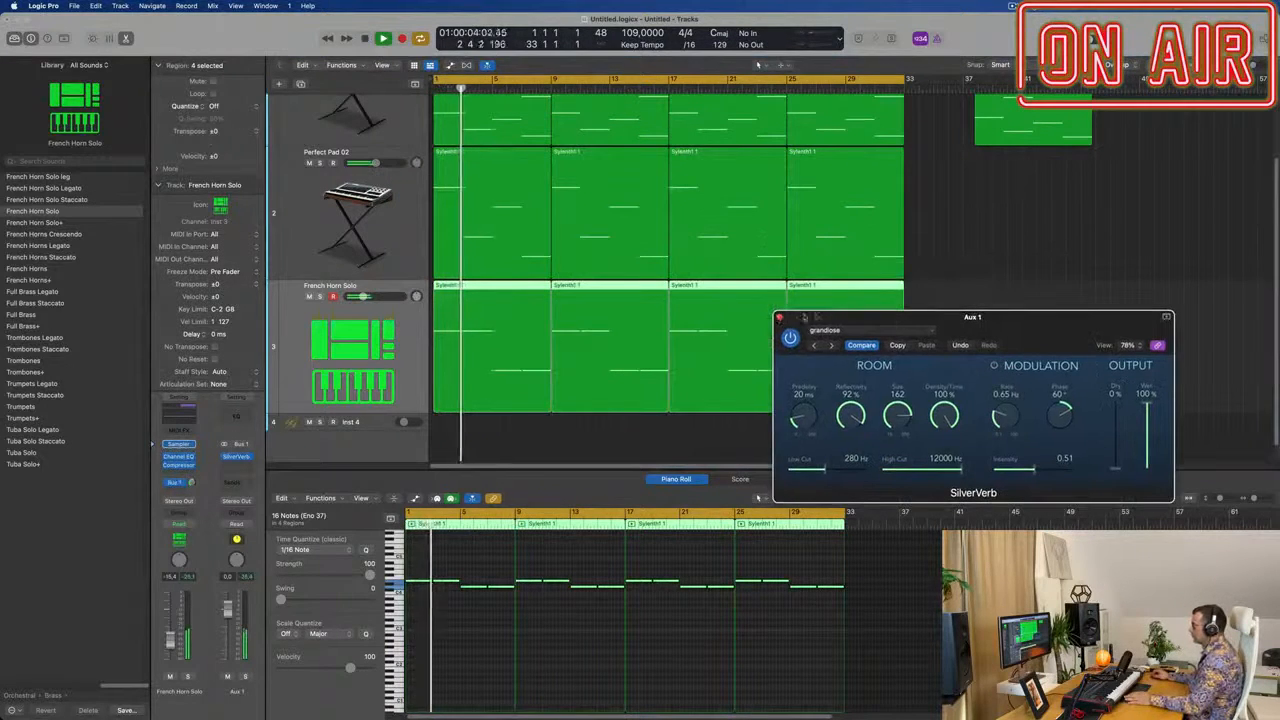
{"action": "left_click", "coordinate": [779, 318]}
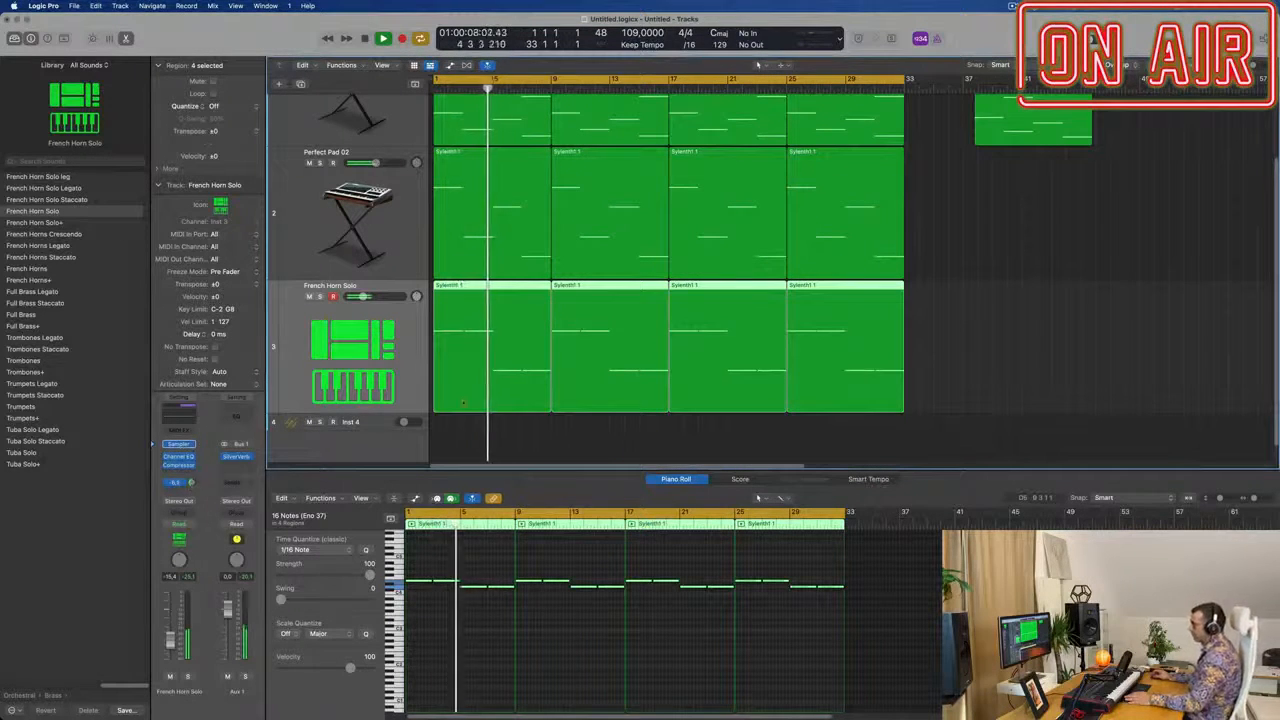
- Duplicate the French Horn Solo track without its regions, copy a Perfect Pad 01 chord region to its bar 1 and stop playback
{"action": "scroll", "coordinate": [725, 420], "scroll_direction": "down", "scroll_amount": 3}
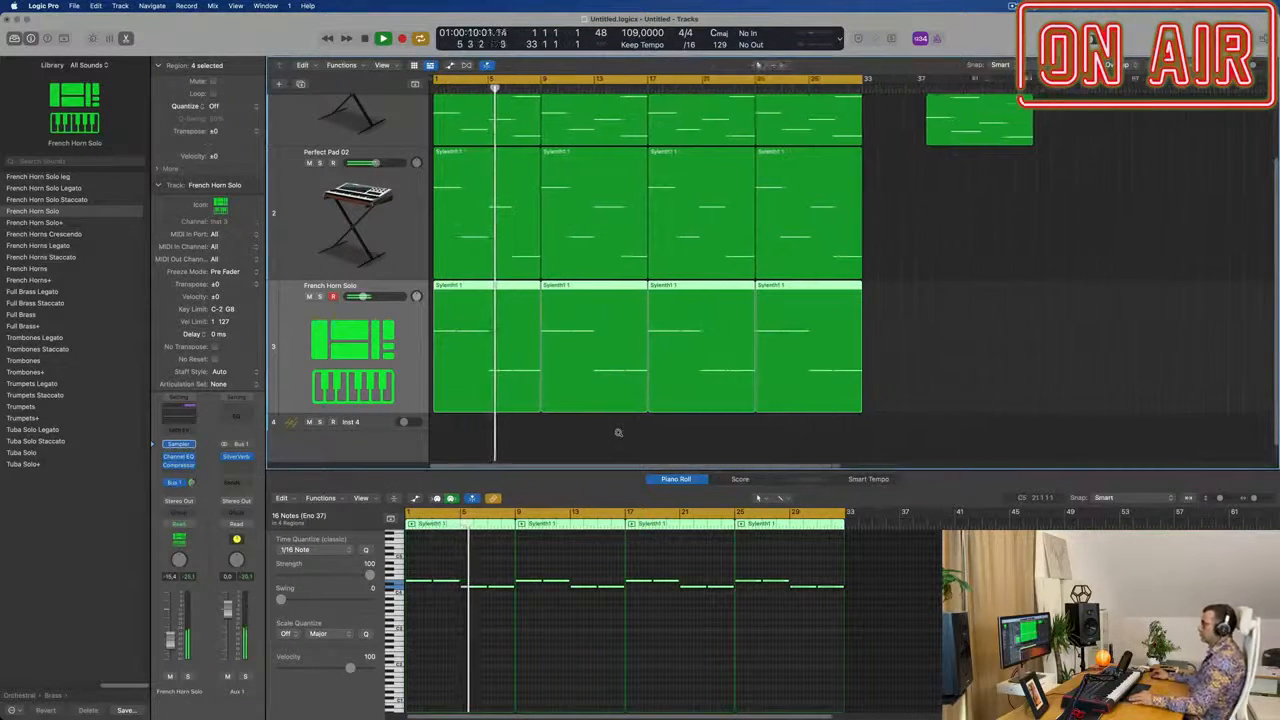
{"action": "scroll", "coordinate": [608, 412], "scroll_direction": "down", "scroll_amount": 4}
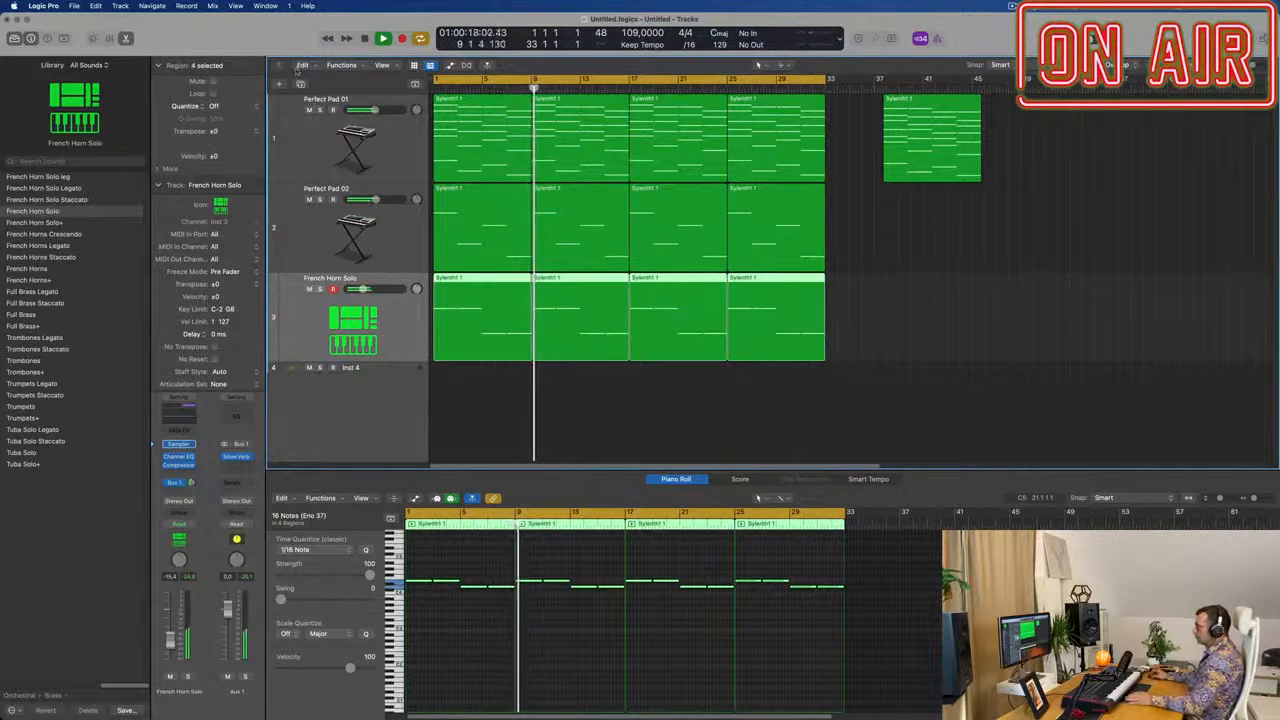
{"action": "key", "text": "super+d"}
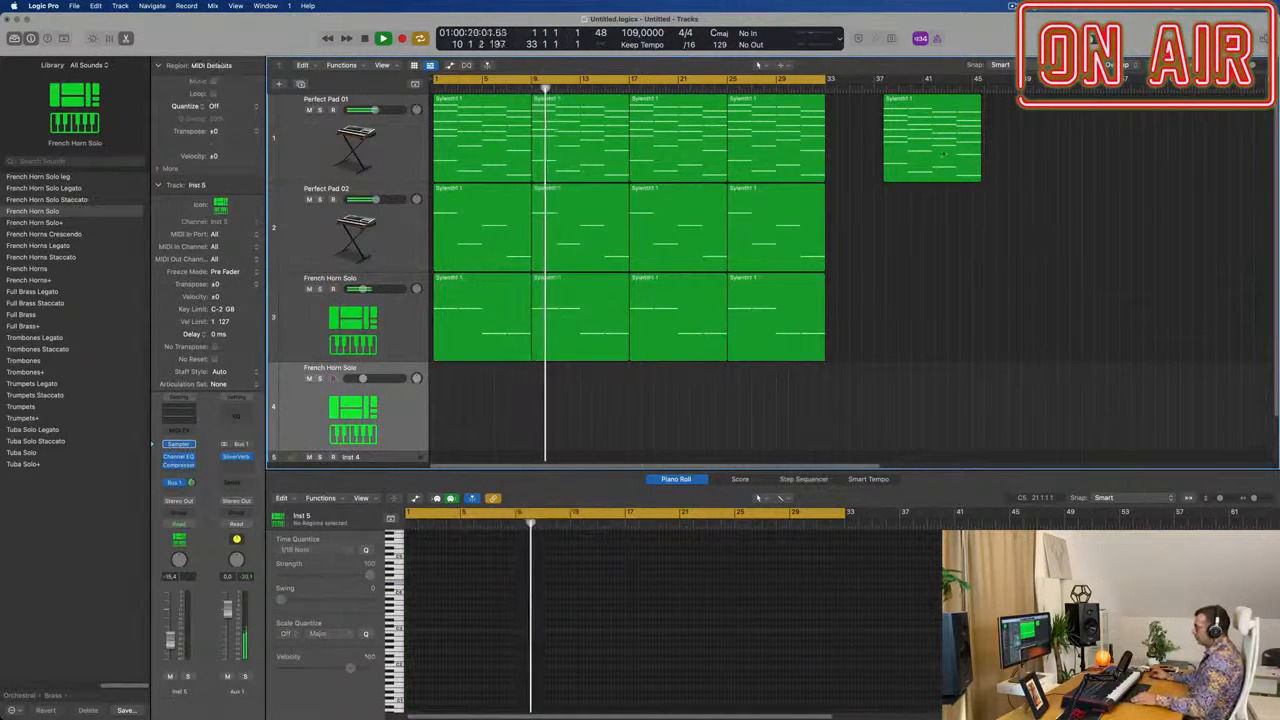
{"action": "left_click", "coordinate": [785, 140]}
{"action": "left_click_drag", "start_coordinate": [782, 139], "coordinate": [470, 410]}
{"action": "key", "text": "space"}
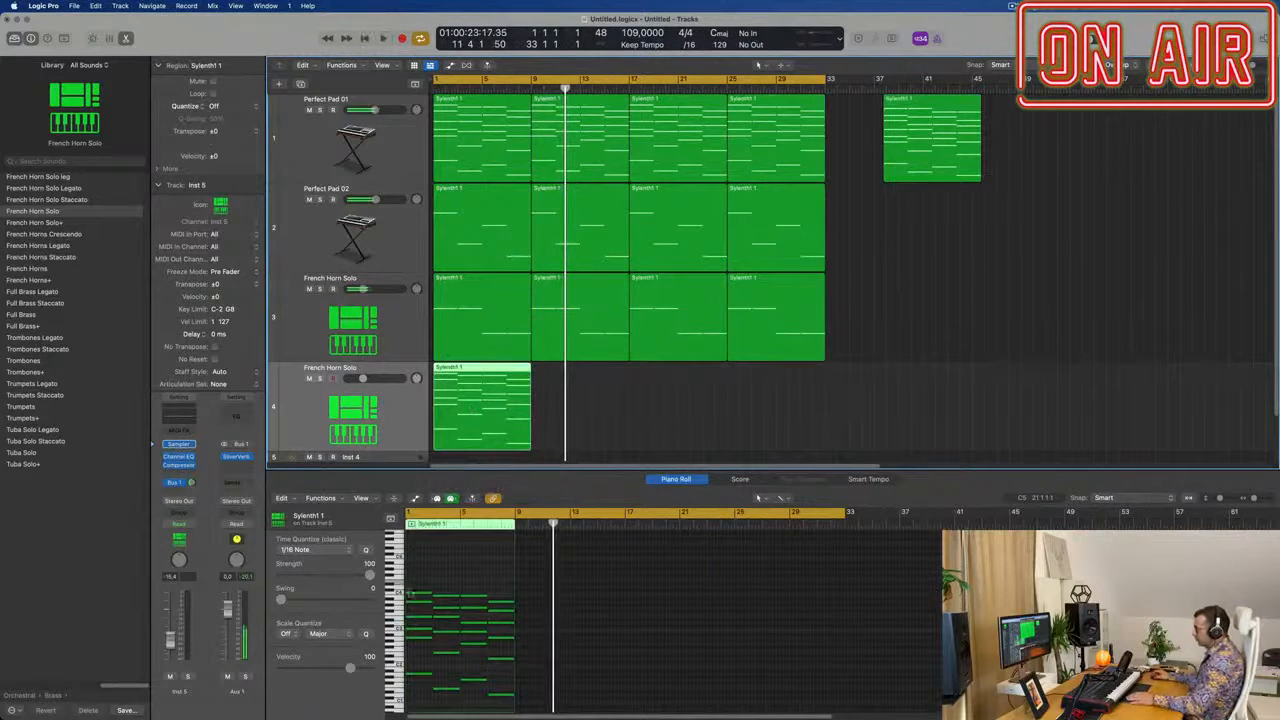
- Delete all lower chord notes in the copied region on the second French Horn Solo track, keeping only the top-note line
{"action": "left_click_drag", "start_coordinate": [417, 601], "coordinate": [468, 688]}
{"action": "key", "text": "Delete"}
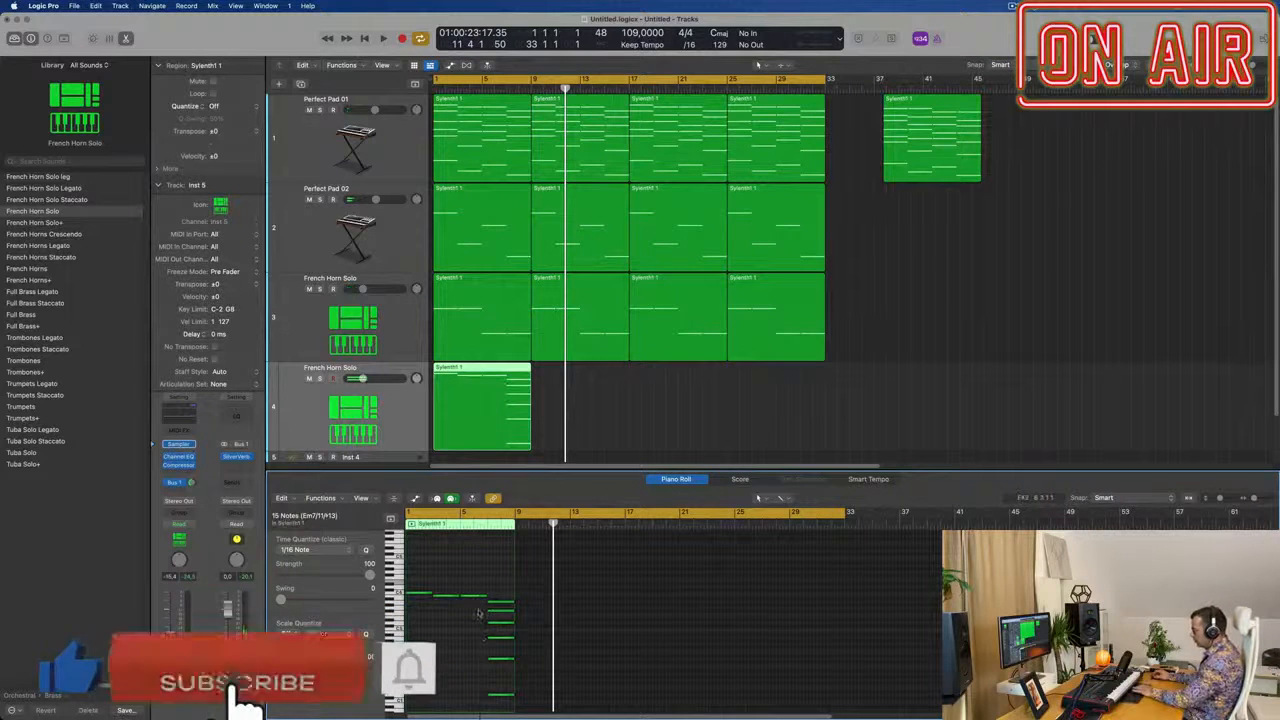
{"action": "left_click_drag", "start_coordinate": [478, 609], "coordinate": [502, 712]}
{"action": "key", "text": "Delete"}
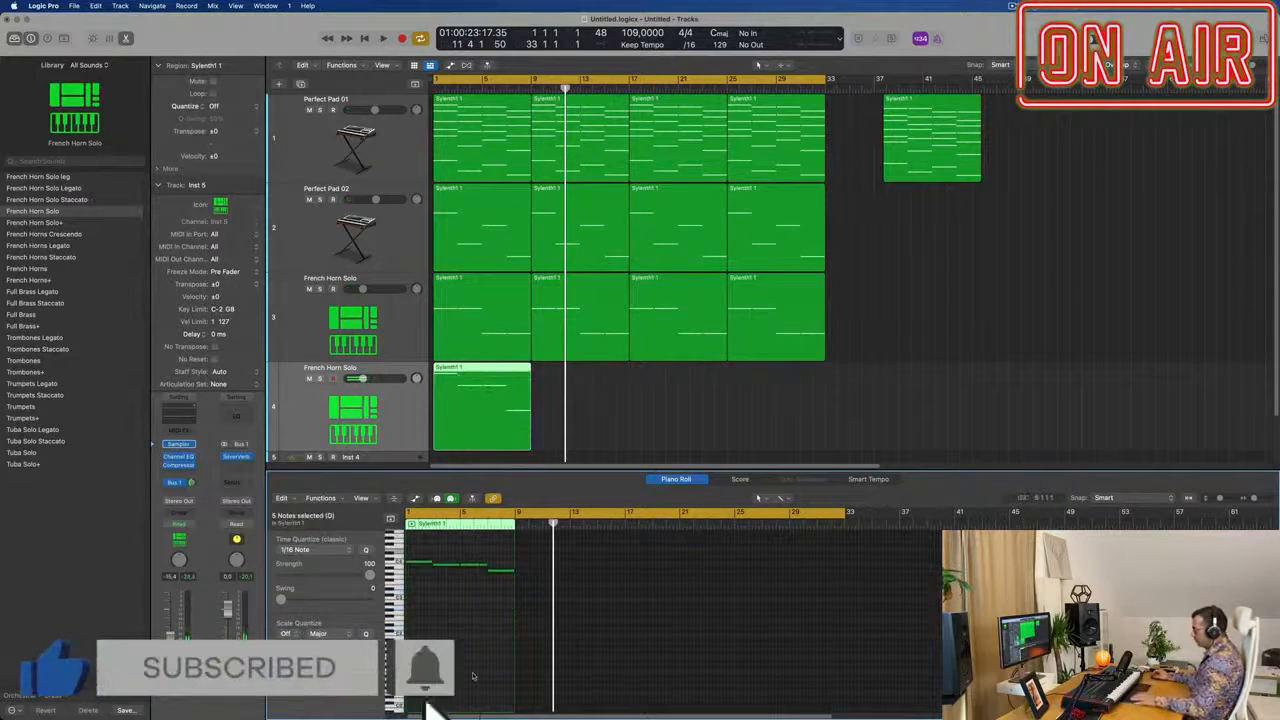
{"action": "scroll", "coordinate": [473, 673], "scroll_direction": "up", "scroll_amount": 2}
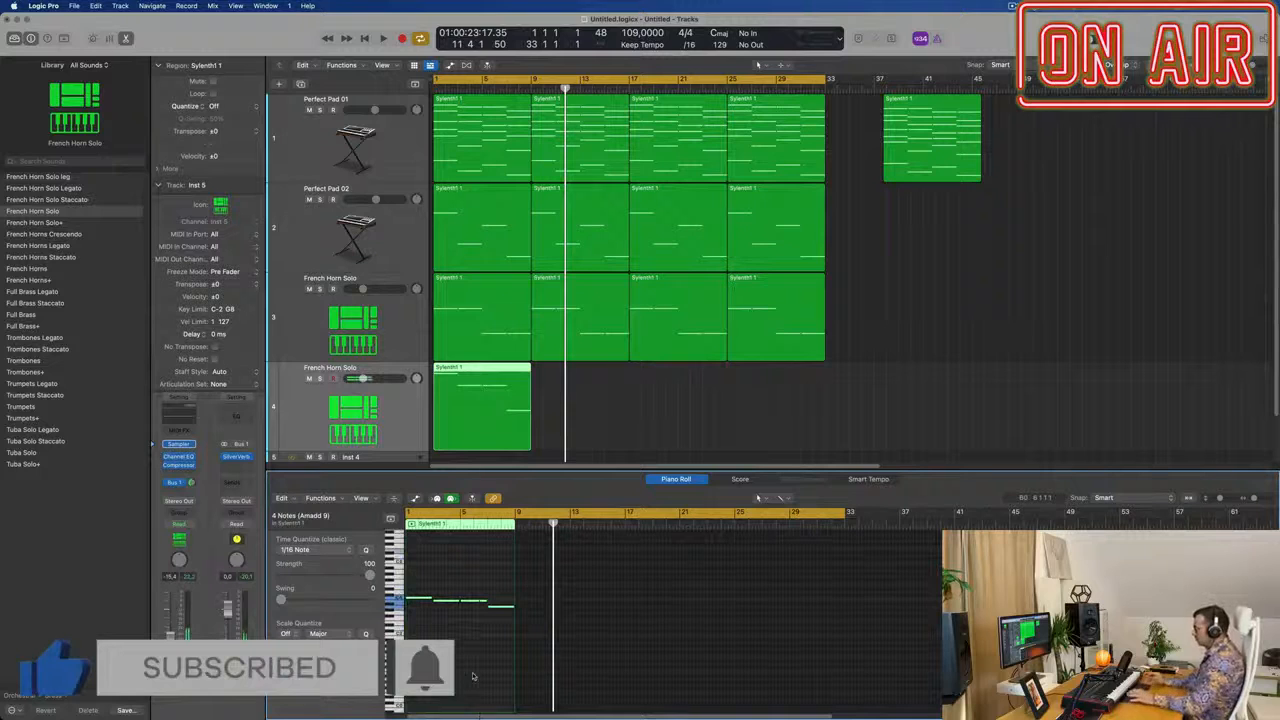
- Play from the start and repeat the top-note region three times to fill the 32-bar cycle
{"action": "key", "text": "Return"}
{"action": "key", "text": "space"}
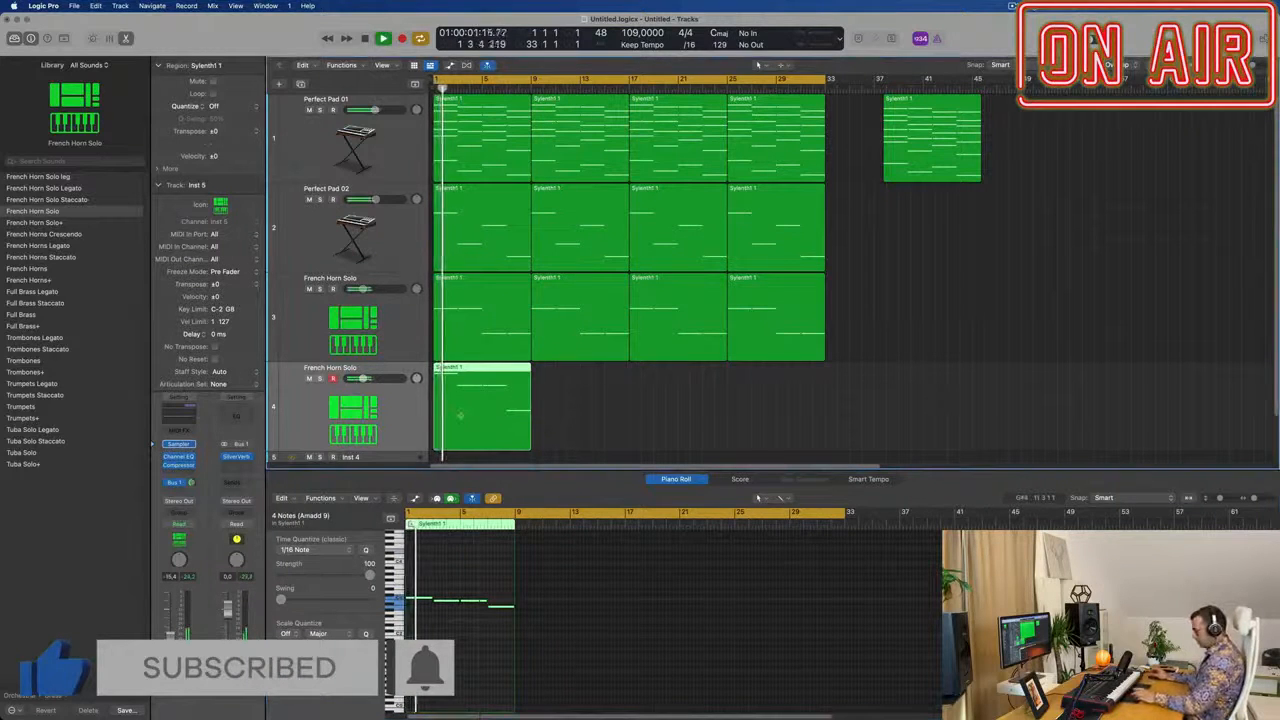
{"action": "key", "text": "super+r"}
{"action": "key", "text": "super+r"}
{"action": "key", "text": "super+r"}
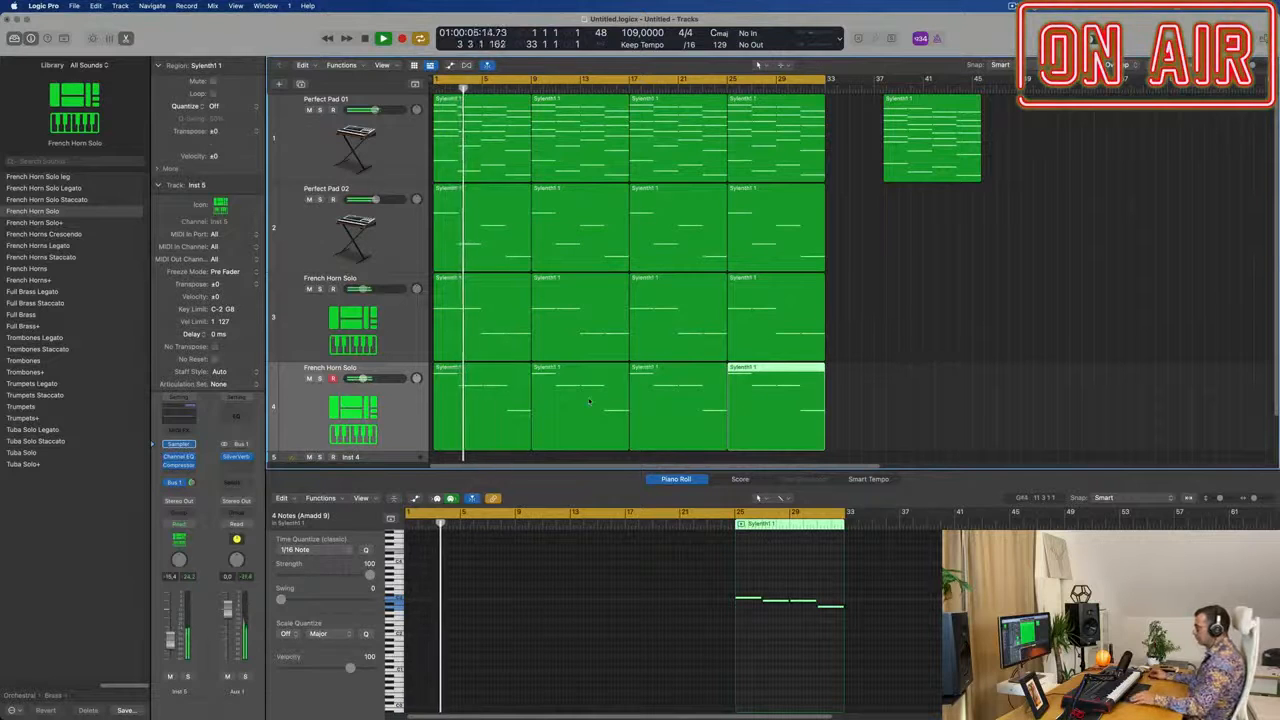
- Mute and unmute the first French Horn Solo track during playback to compare the arrangement with and without it
{"action": "scroll", "coordinate": [589, 401], "scroll_direction": "up", "scroll_amount": 5}
{"action": "scroll", "coordinate": [589, 401], "scroll_direction": "down", "scroll_amount": 3}
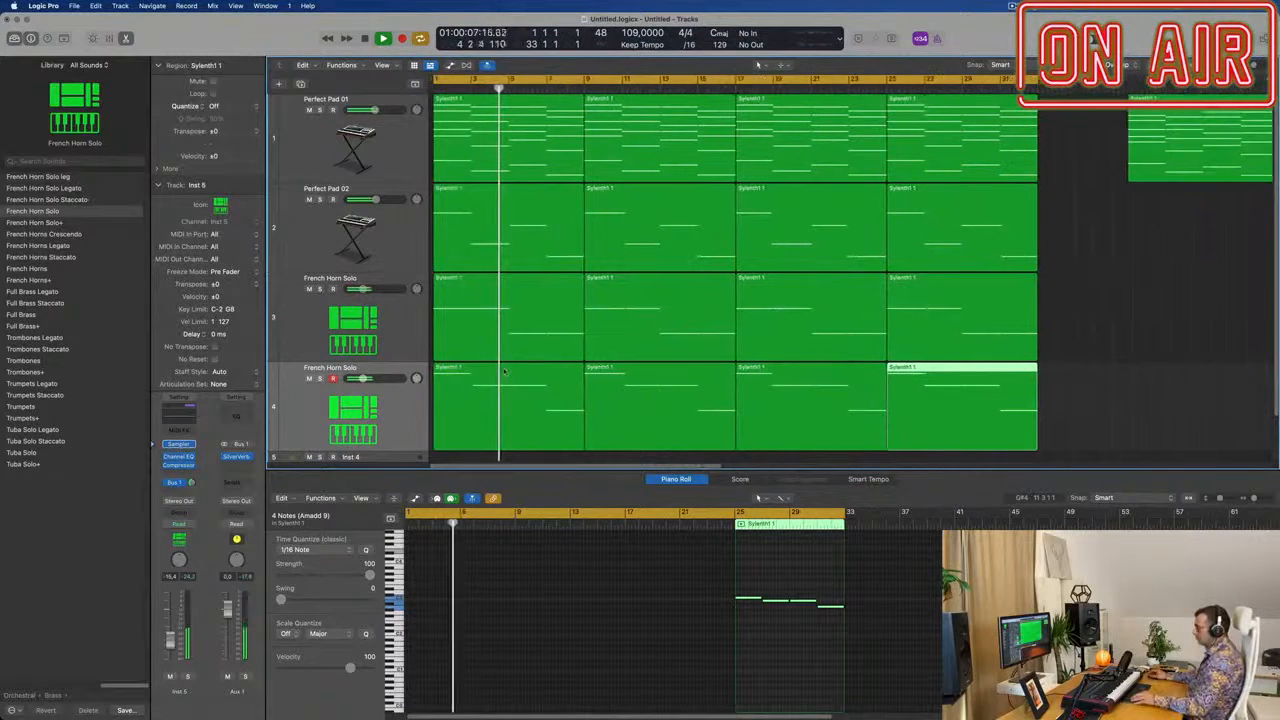
{"action": "scroll", "coordinate": [504, 371], "scroll_direction": "down", "scroll_amount": 5}
{"action": "scroll", "coordinate": [504, 371], "scroll_direction": "up", "scroll_amount": 3}
{"action": "scroll", "coordinate": [504, 371], "scroll_direction": "right", "scroll_amount": 2}
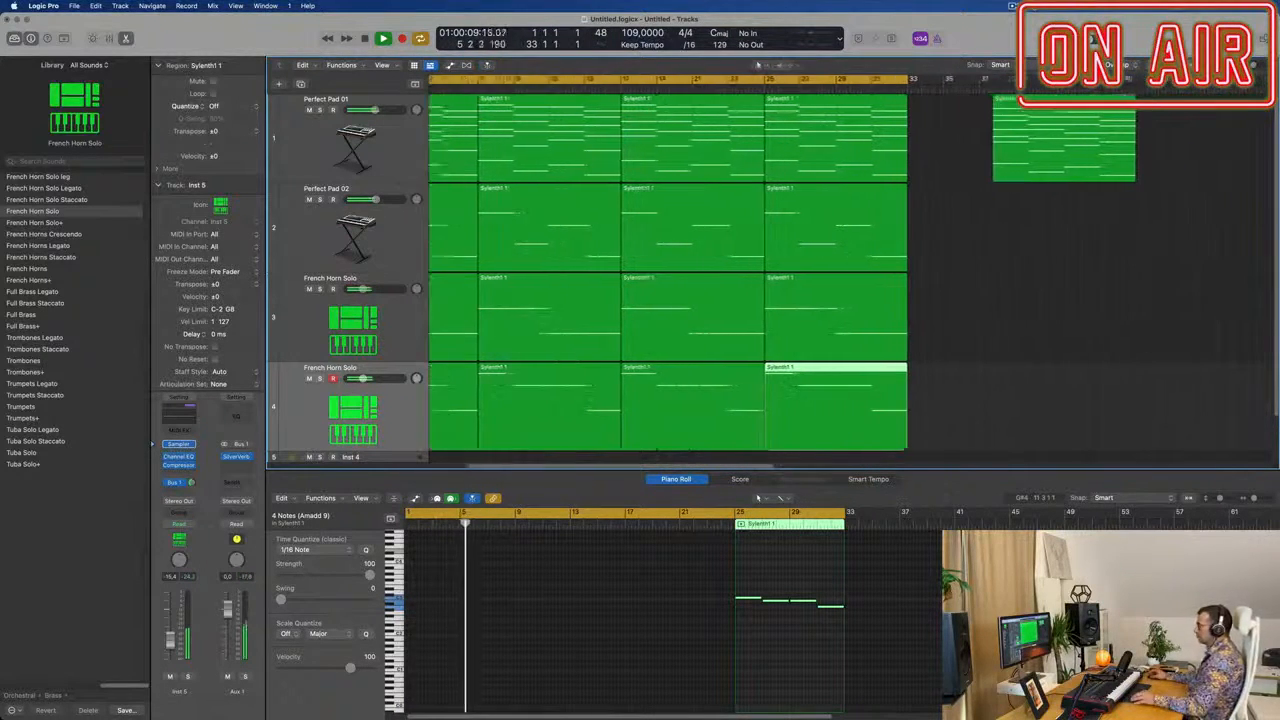
{"action": "scroll", "coordinate": [504, 371], "scroll_direction": "right", "scroll_amount": 1}
{"action": "scroll", "coordinate": [504, 371], "scroll_direction": "up", "scroll_amount": 2}
{"action": "scroll", "coordinate": [504, 371], "scroll_direction": "left", "scroll_amount": 3}
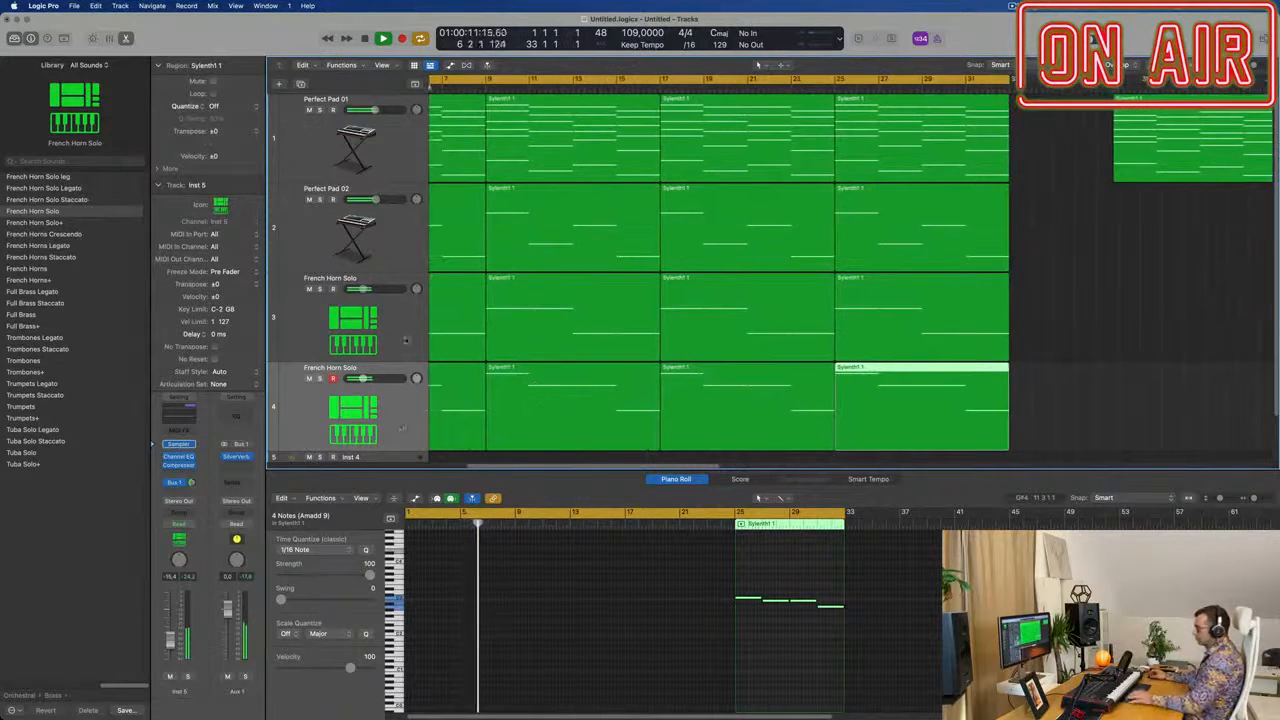
{"action": "left_click", "coordinate": [405, 340]}
{"action": "left_click", "coordinate": [310, 289]}
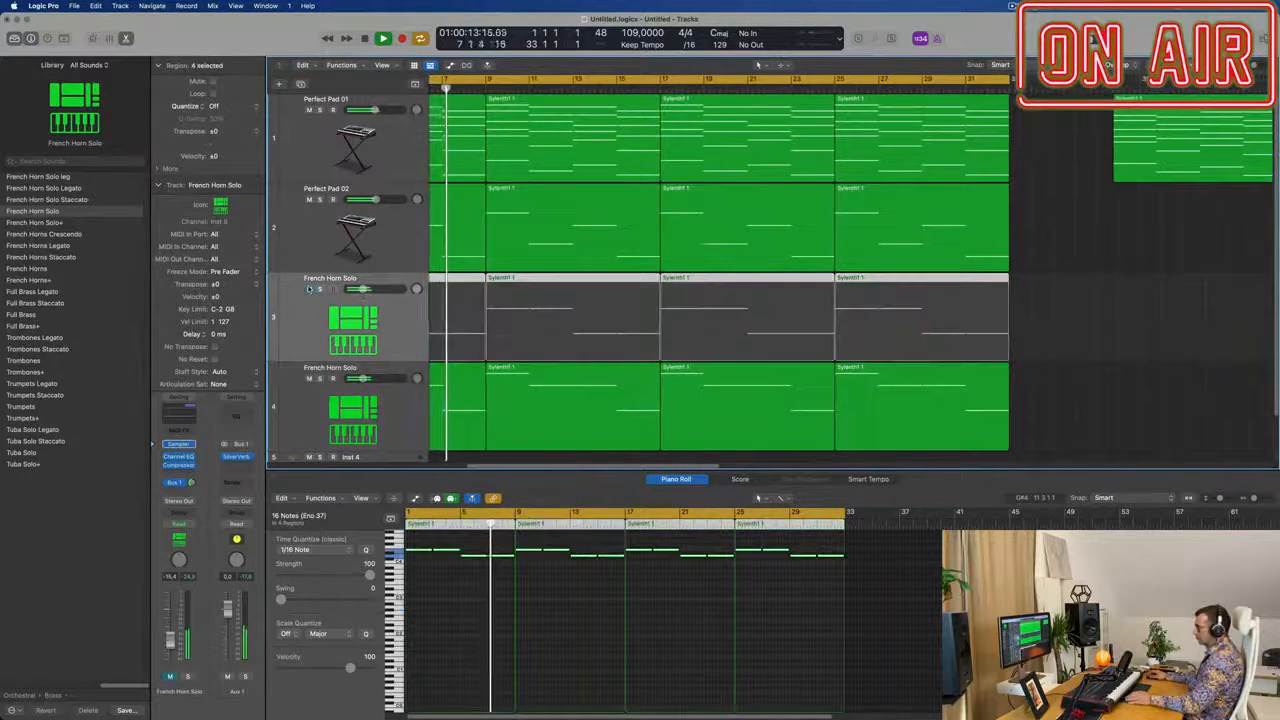
{"action": "left_click", "coordinate": [309, 289]}
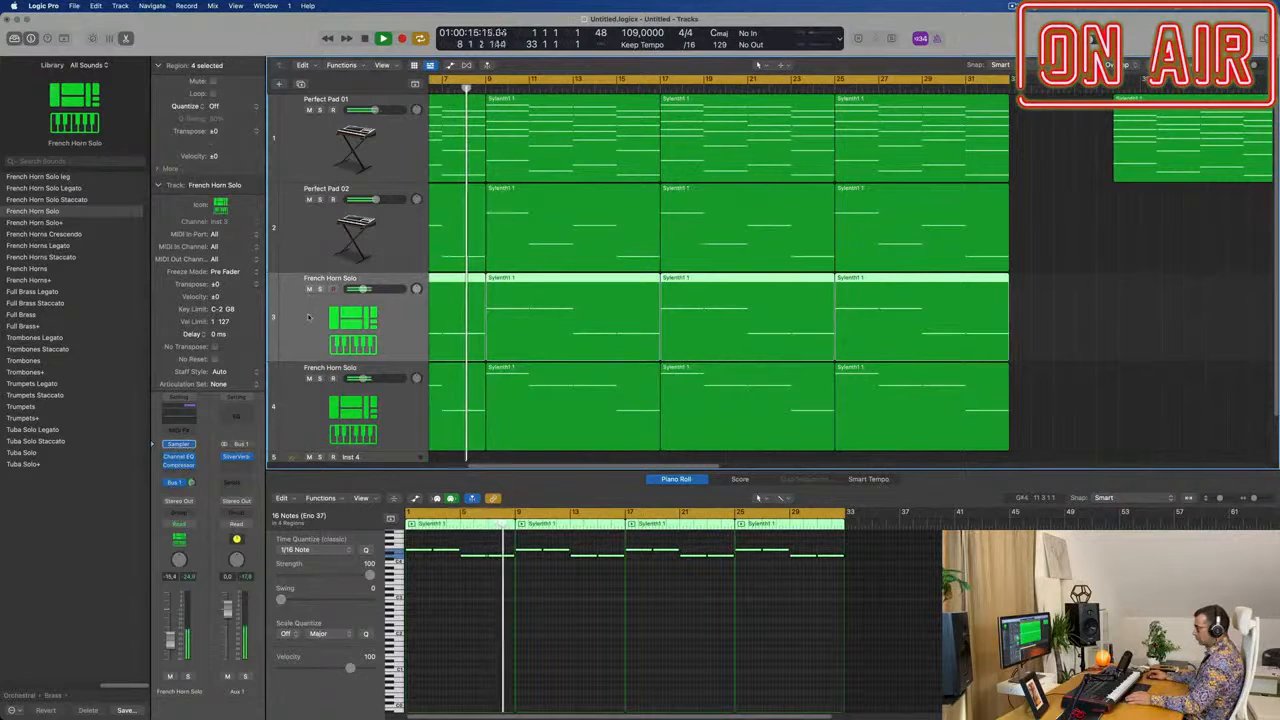
- Transpose the regions on the first French Horn Solo track down one octave and play the arrangement from the start
{"action": "left_click", "coordinate": [451, 652]}
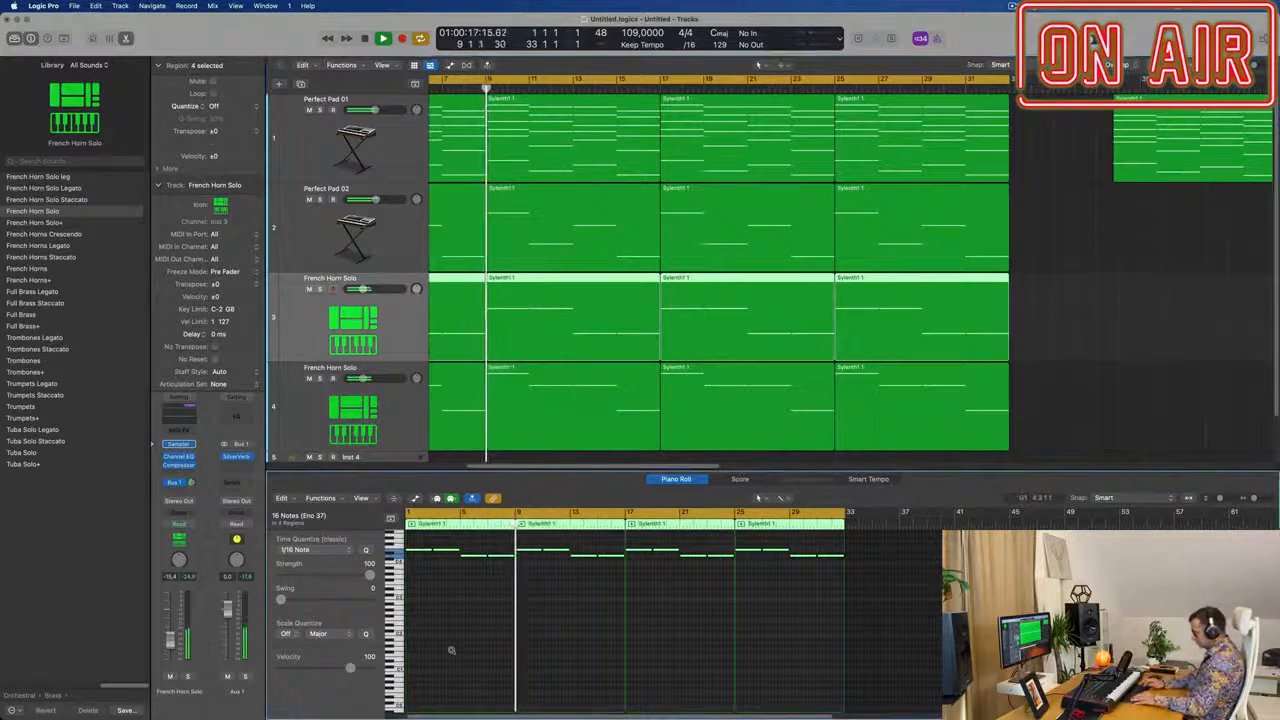
{"action": "key", "text": "alt+shift+Down"}
{"action": "key", "text": "Return"}
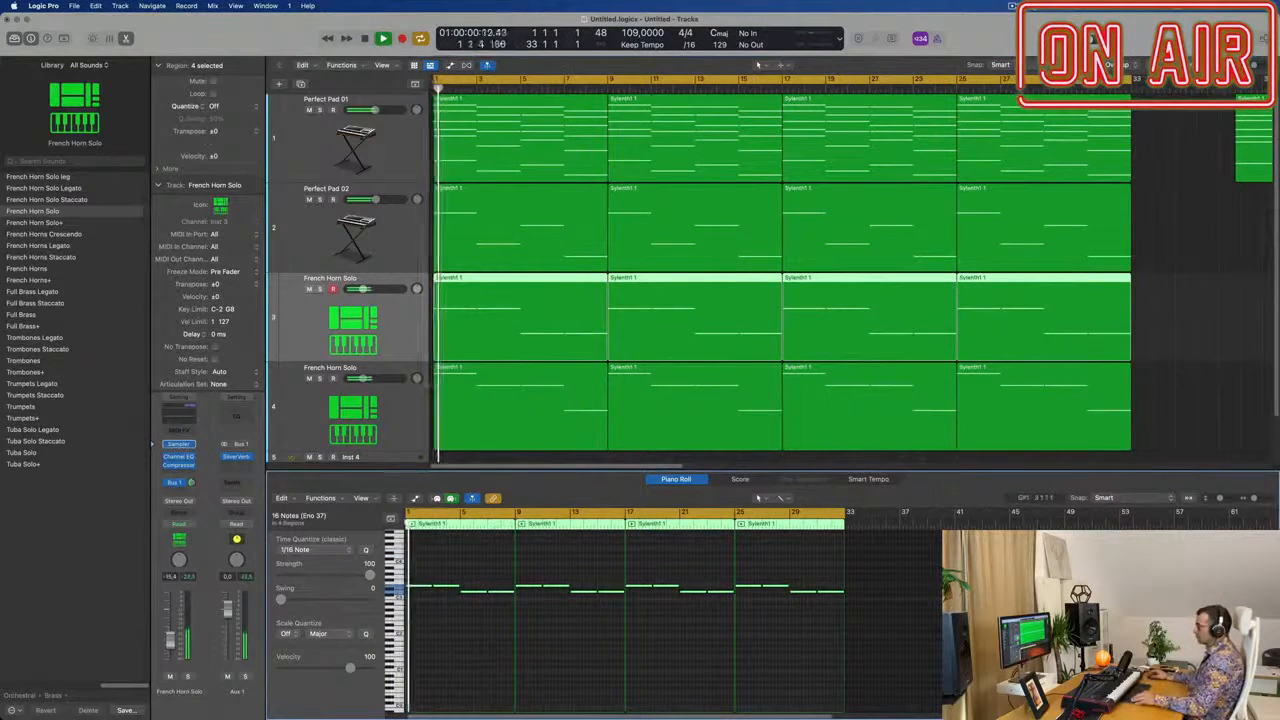
{"action": "scroll", "coordinate": [318, 358], "scroll_direction": "down", "scroll_amount": 3}
{"action": "scroll", "coordinate": [318, 358], "scroll_direction": "down", "scroll_amount": 2}
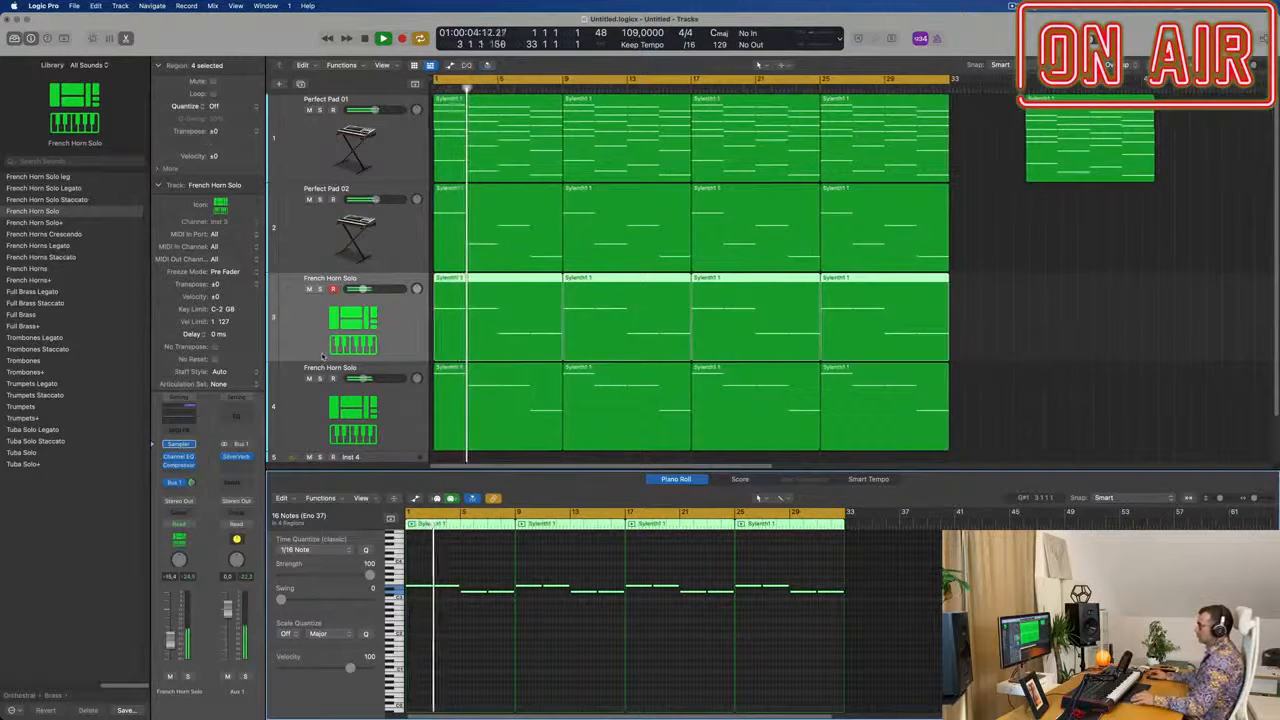
{"action": "scroll", "coordinate": [310, 400], "scroll_direction": "down", "scroll_amount": 1}
- Rebalance the volumes of the two French Horn Solo tracks during playback and show the mixer
{"action": "left_click", "coordinate": [303, 408]}
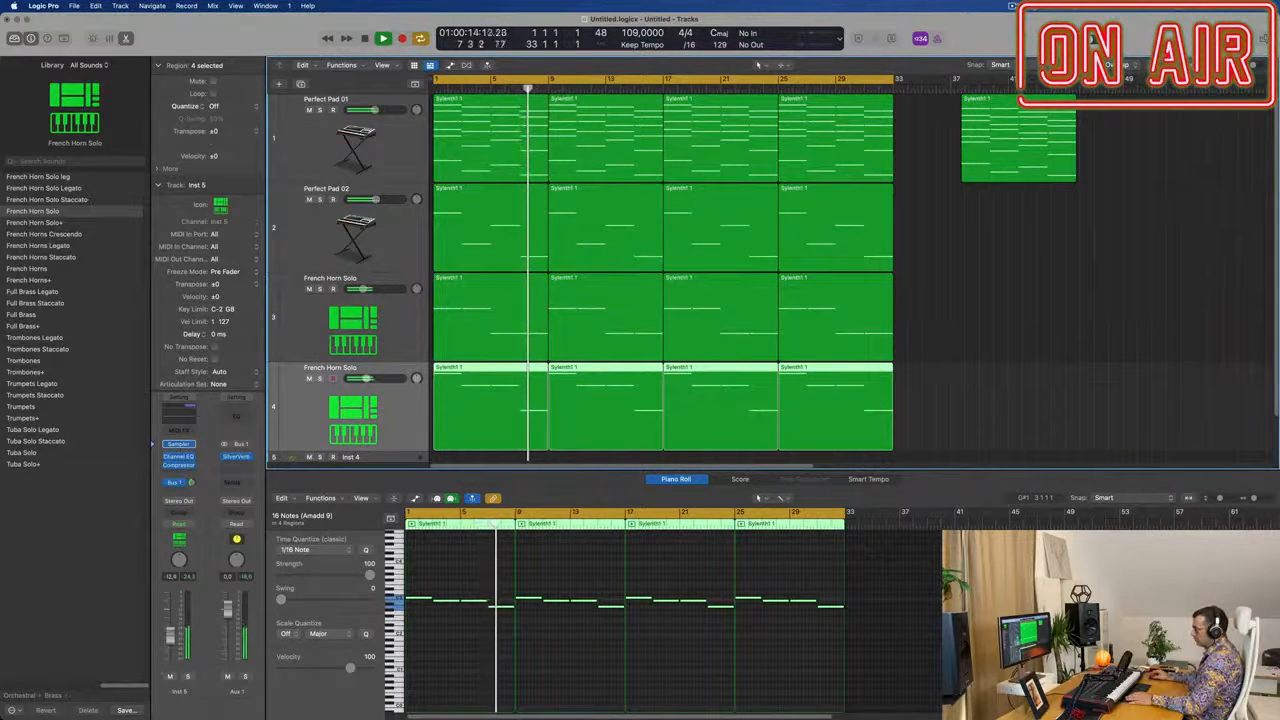
{"action": "left_click", "coordinate": [404, 324]}
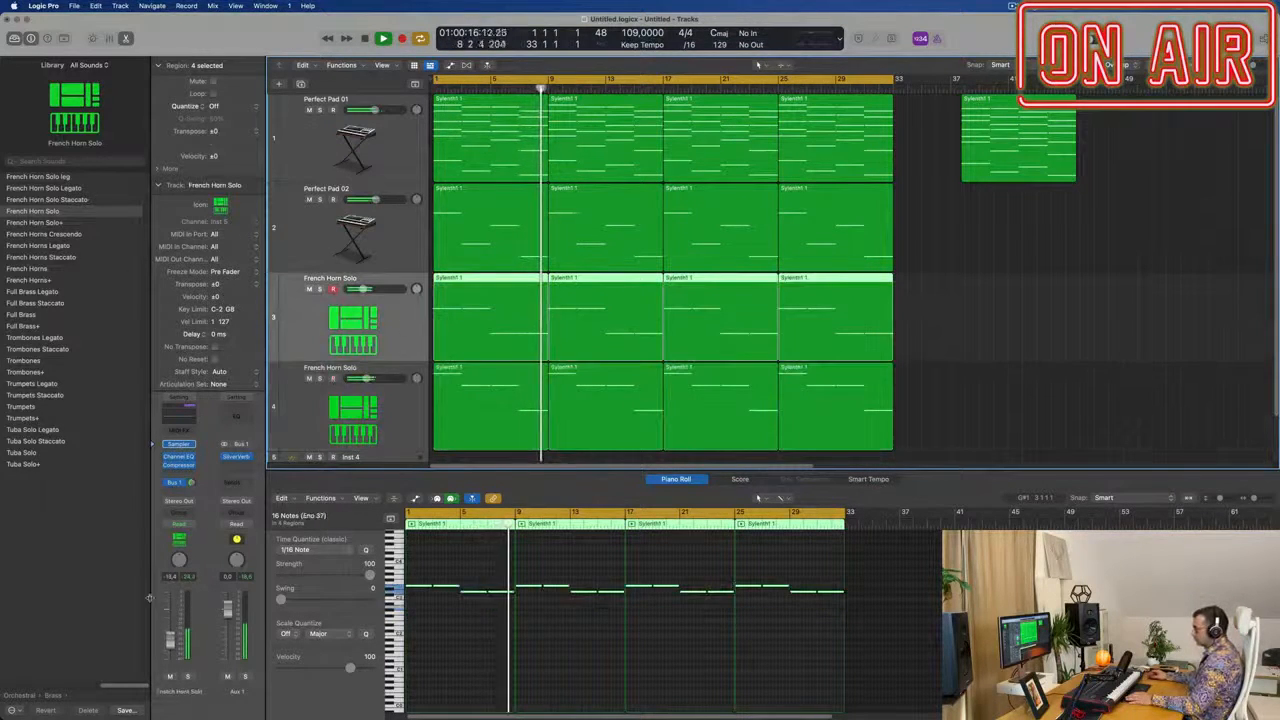
{"action": "scroll", "coordinate": [531, 384], "scroll_direction": "down", "scroll_amount": 5}
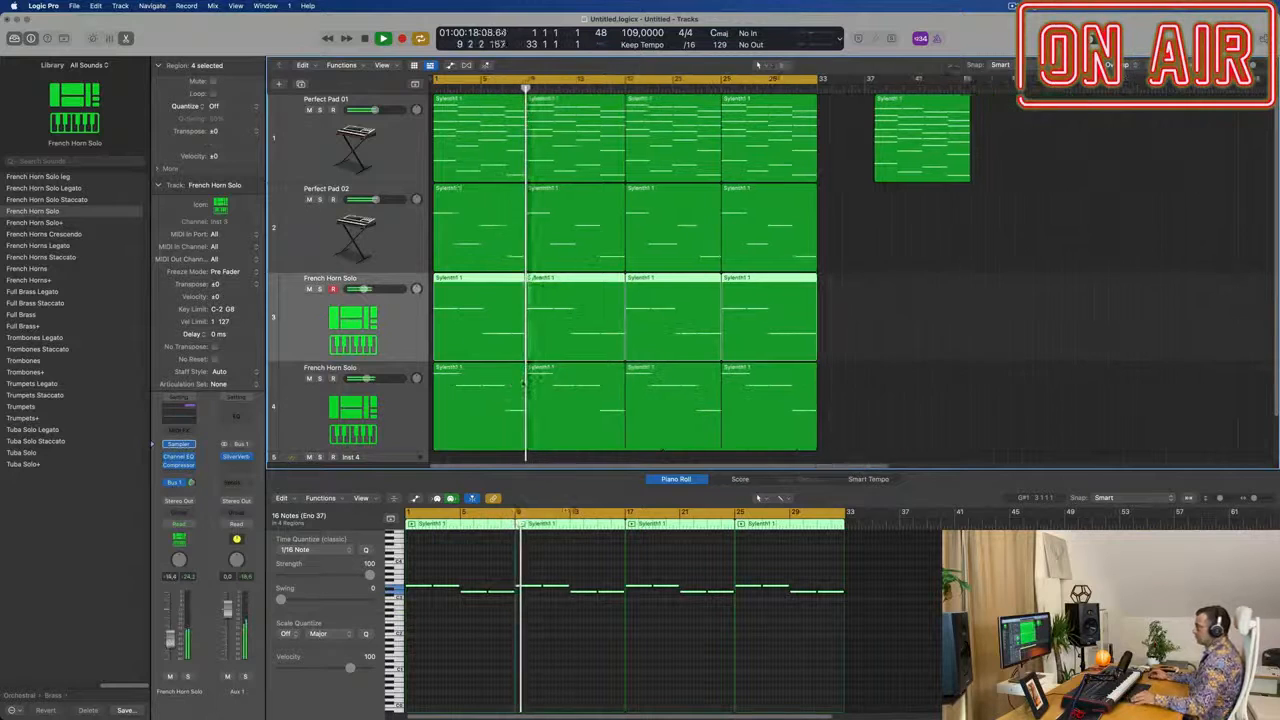
{"action": "key", "text": "x"}
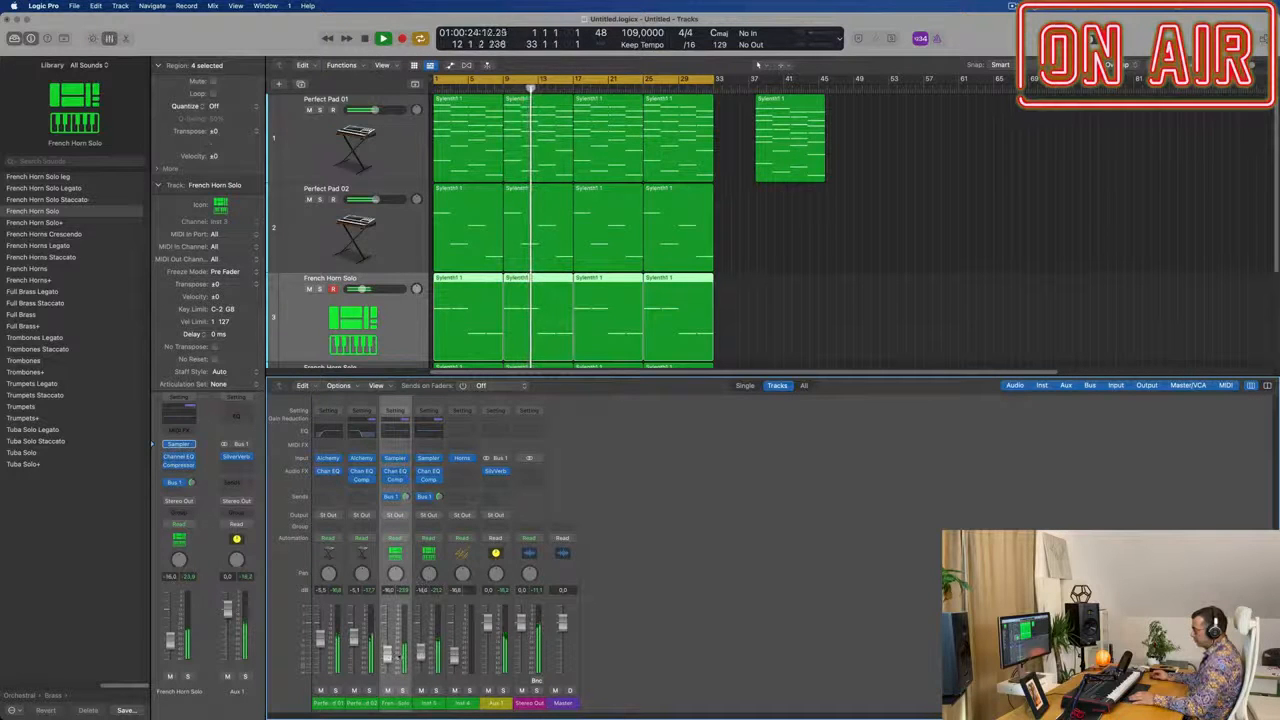
- Duplicate the Perfect Pad 01 track without its regions, stop playback and copy the first chord region to its bar 1
{"action": "key", "text": "super+Right"}
{"action": "key", "text": "super+Right"}
{"action": "key", "text": "super+Right"}
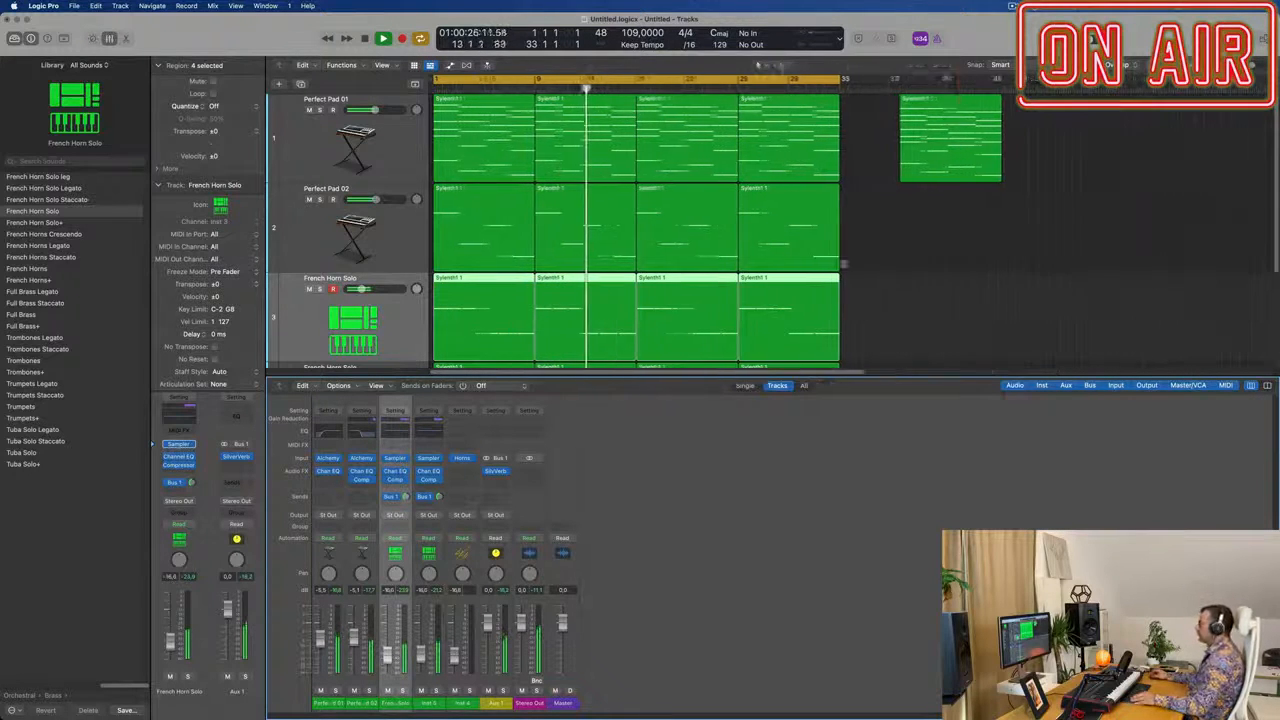
{"action": "key", "text": "super+Up"}
{"action": "key", "text": "super+Up"}
{"action": "key", "text": "super+Up"}
{"action": "key", "text": "super+Up"}
{"action": "key", "text": "super+Up"}
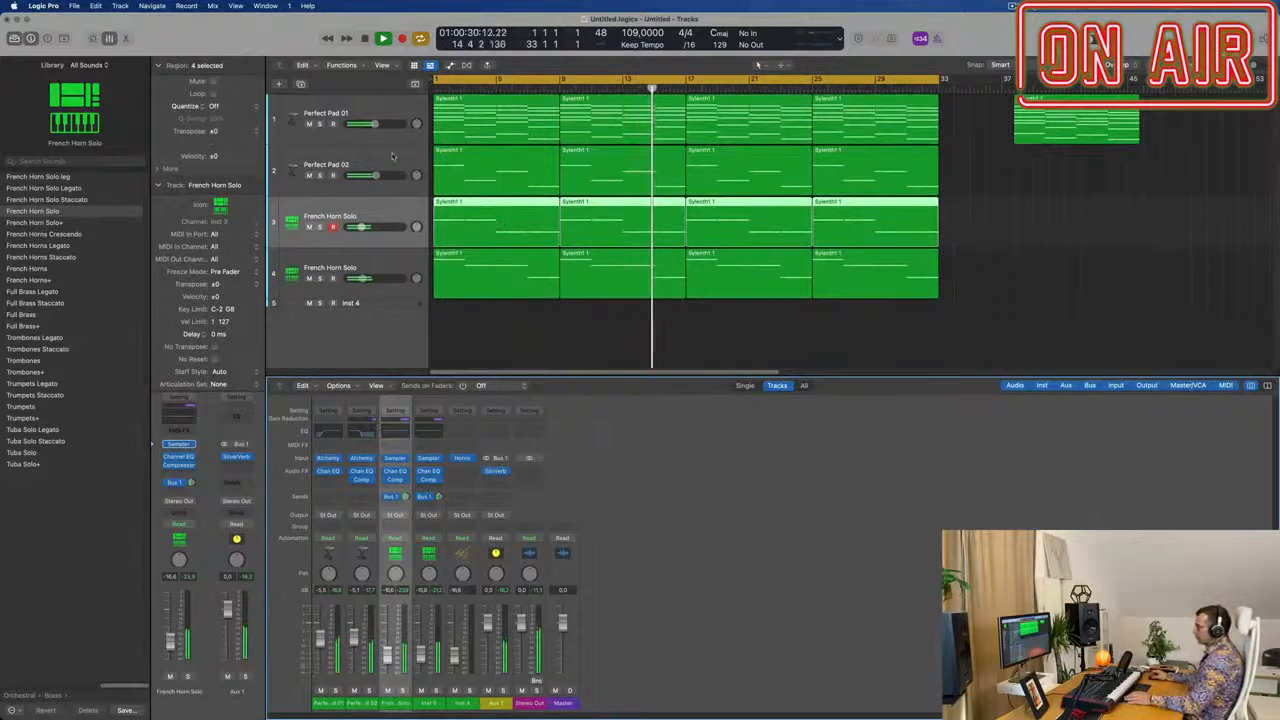
{"action": "left_click", "coordinate": [385, 104]}
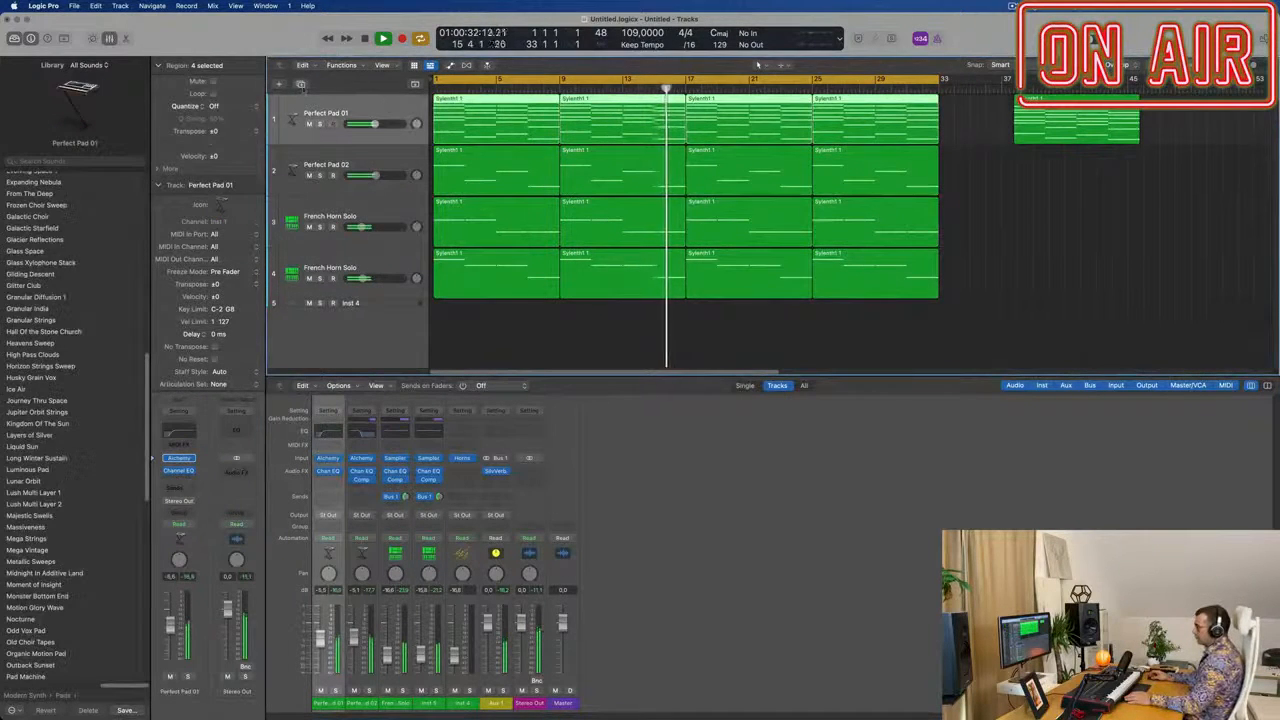
{"action": "key", "text": "super+d"}
{"action": "key", "text": "space"}
{"action": "left_click", "coordinate": [505, 131]}
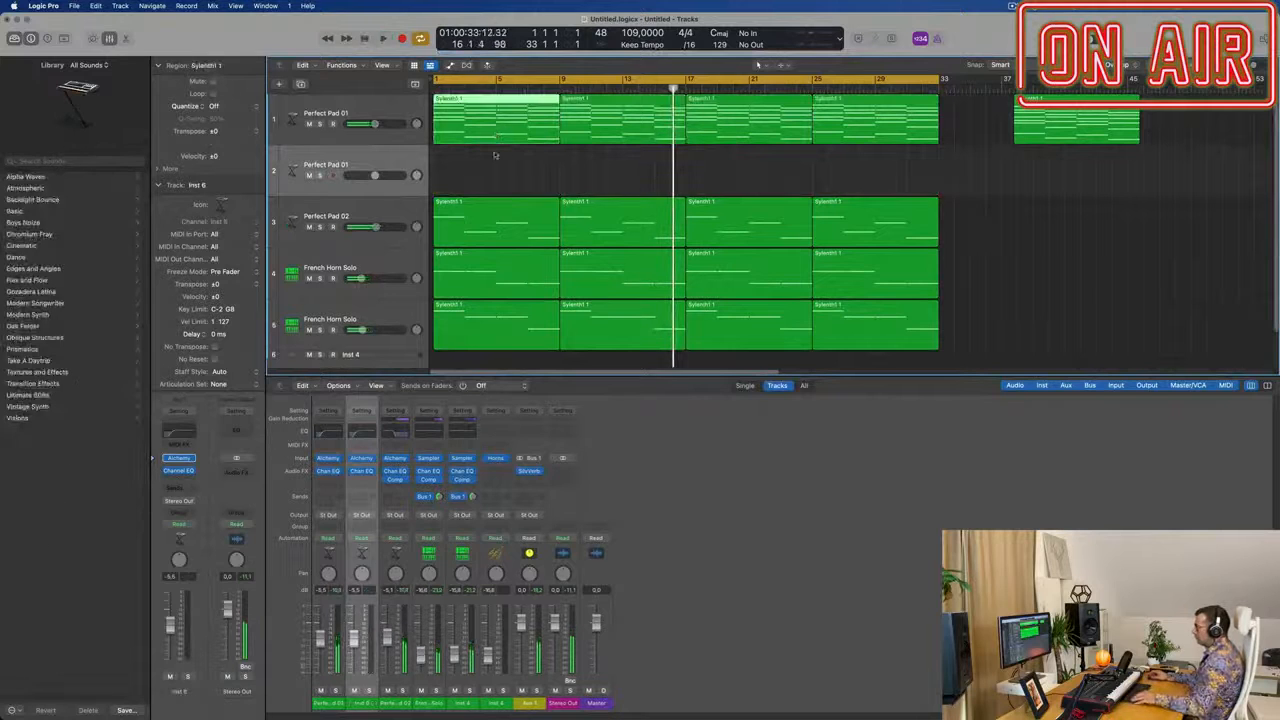
{"action": "left_click_drag", "start_coordinate": [494, 120], "coordinate": [501, 152]}
- Delete the four lowest bass notes from the copied chord region on the duplicated Perfect Pad 01 track
{"action": "double_click", "coordinate": [501, 152]}
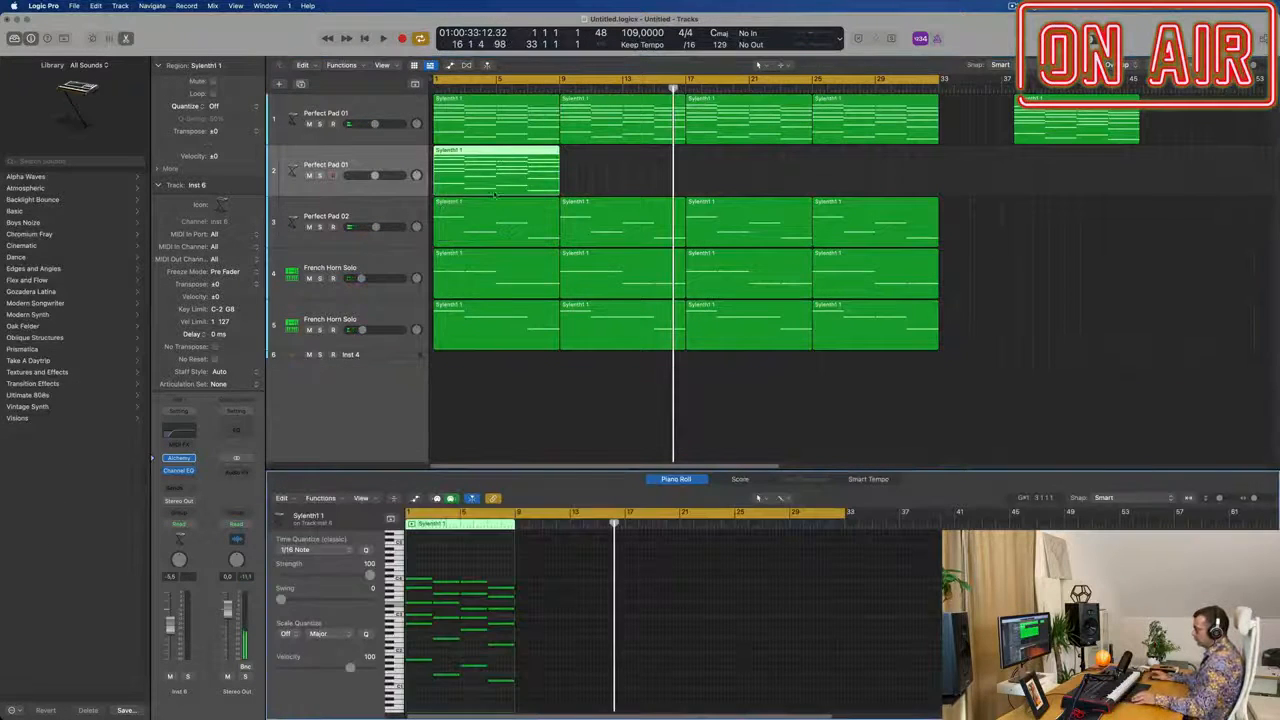
{"action": "key", "text": "super+Right"}
{"action": "key", "text": "super+Right"}
{"action": "scroll", "coordinate": [470, 678], "scroll_direction": "left", "scroll_amount": 3}
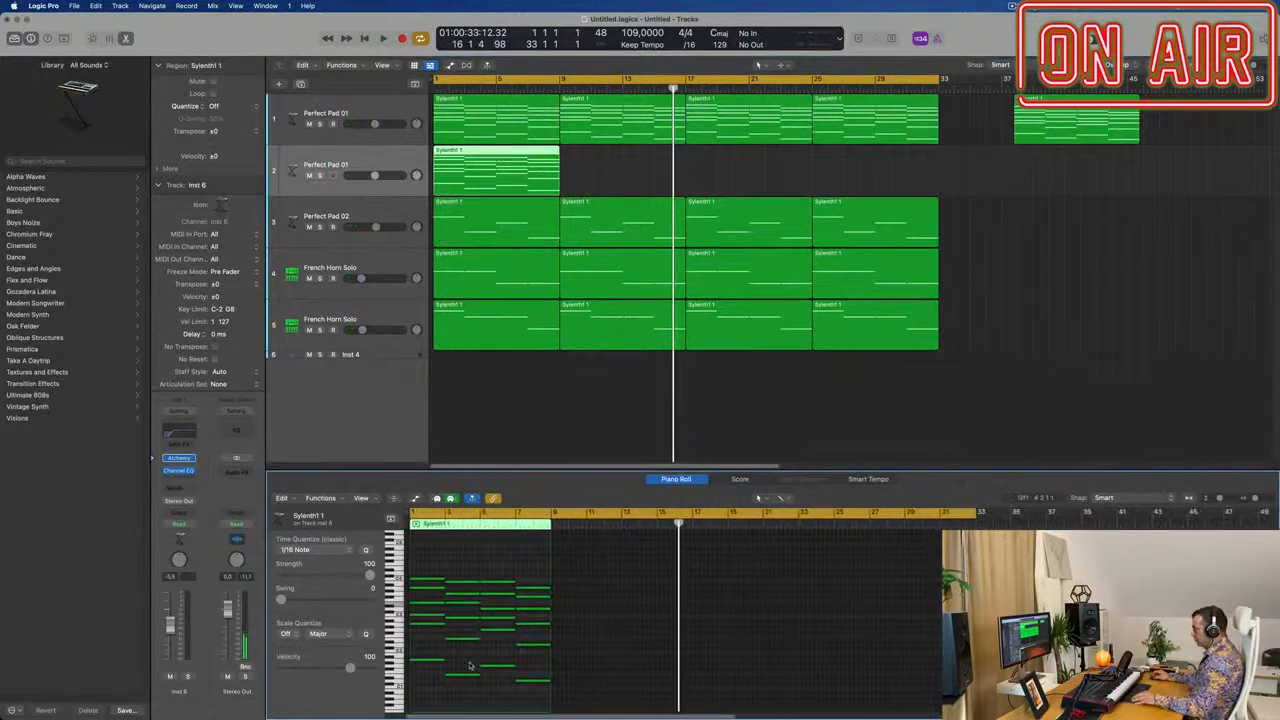
{"action": "left_click_drag", "start_coordinate": [529, 692], "coordinate": [528, 690]}
{"action": "key", "text": "Delete"}
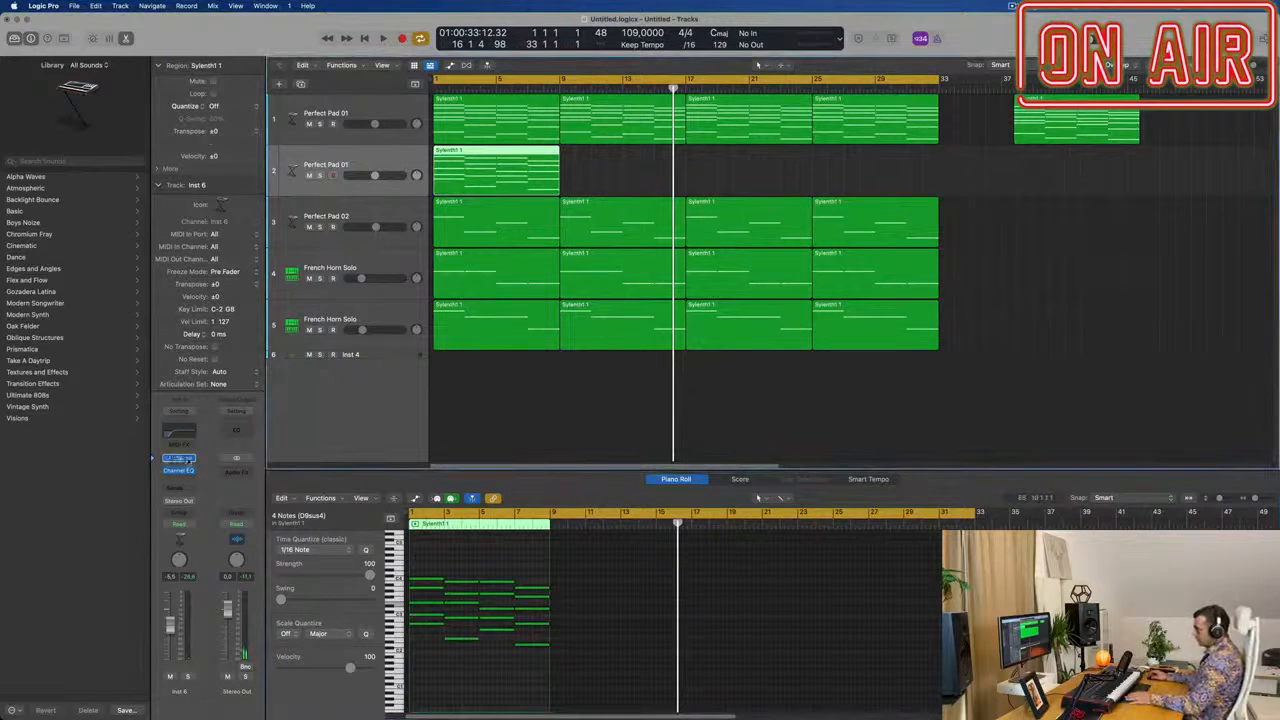
- Open the duplicated track's Alchemy instrument and filter its preset browser to the Arpeggiated category
{"action": "left_click", "coordinate": [190, 459]}
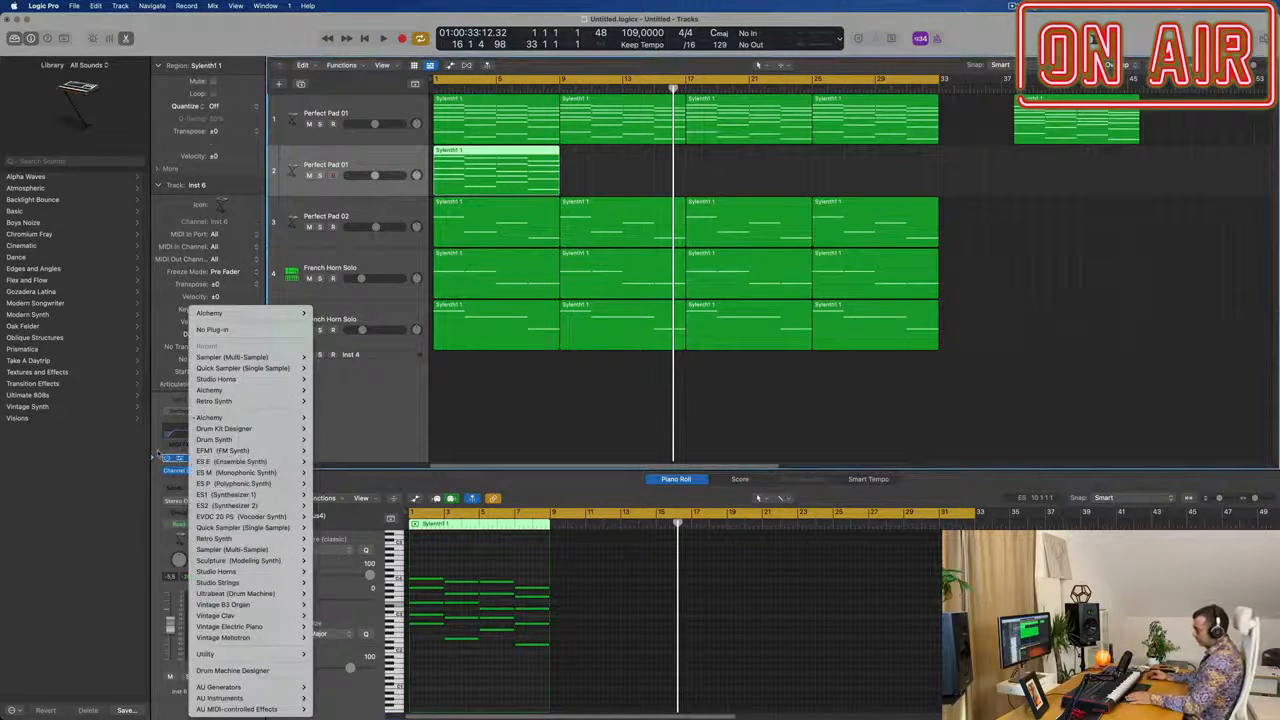
{"action": "left_click", "coordinate": [158, 454]}
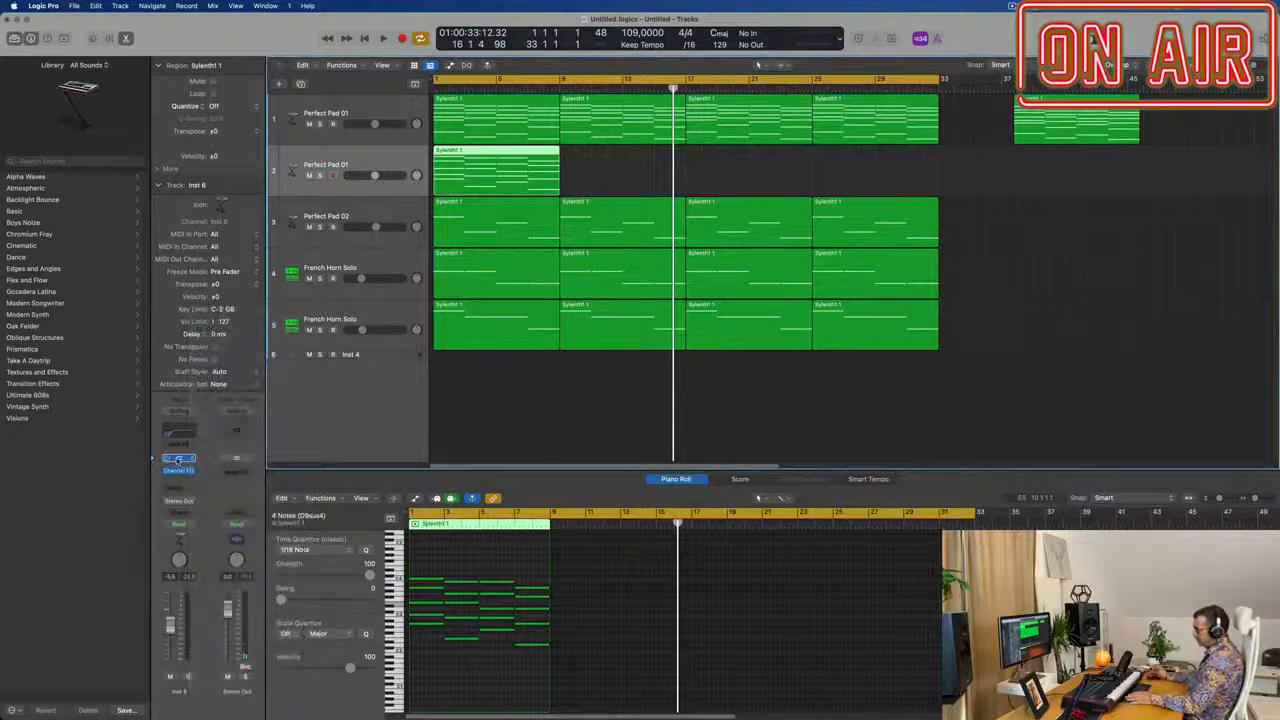
{"action": "left_click", "coordinate": [170, 458]}
{"action": "left_click_drag", "start_coordinate": [755, 158], "coordinate": [657, 303]}
{"action": "left_click", "coordinate": [484, 228]}
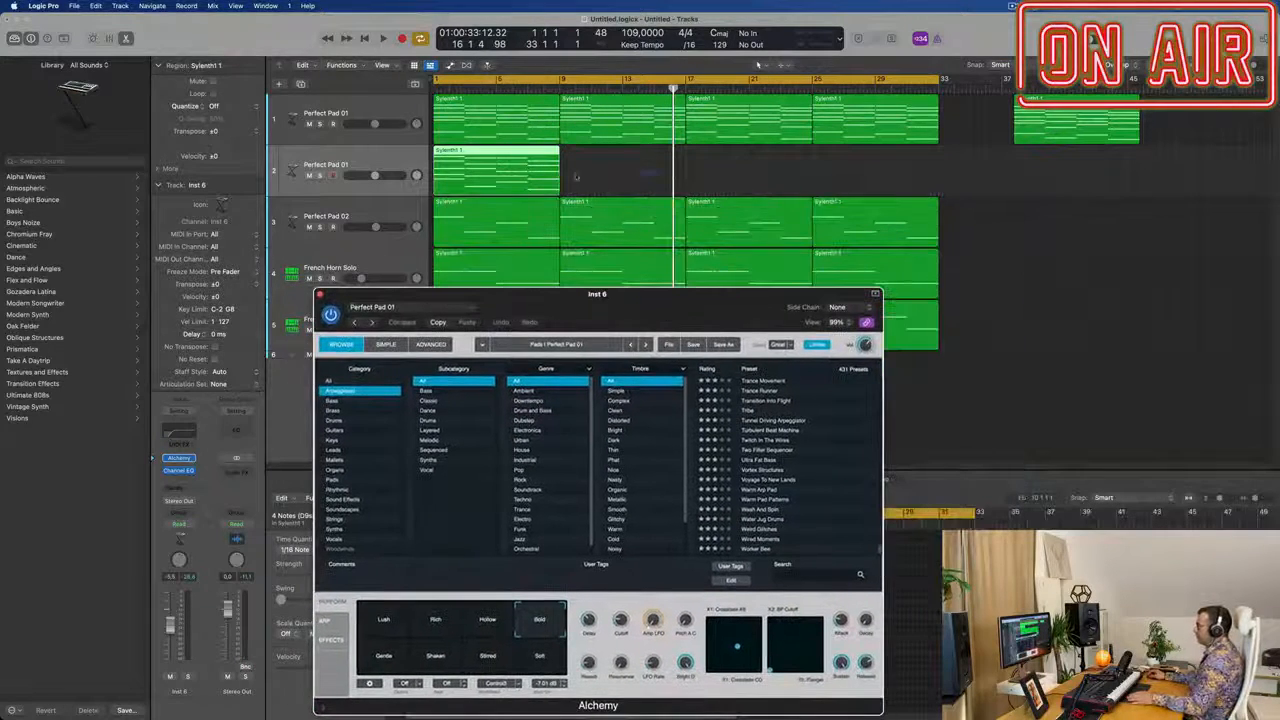
- Repeat the chord region on the duplicated Perfect Pad 01 track three times to fill the 32-bar cycle
{"action": "left_click", "coordinate": [482, 180]}
{"action": "key", "text": "super+r"}
{"action": "key", "text": "super+r"}
{"action": "key", "text": "super+r"}
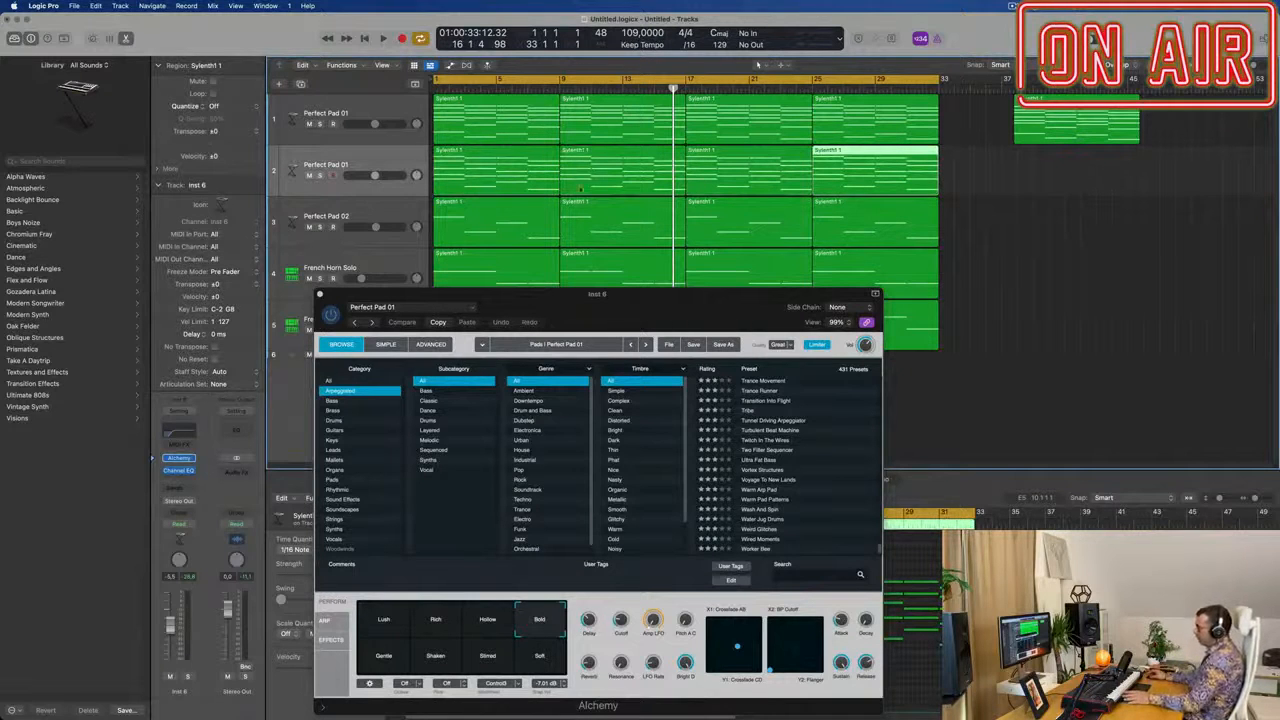
- Load the Stereo Delight arpeggiated preset in the duplicated track's Alchemy instrument
{"action": "left_click_drag", "start_coordinate": [634, 315], "coordinate": [698, 221]}
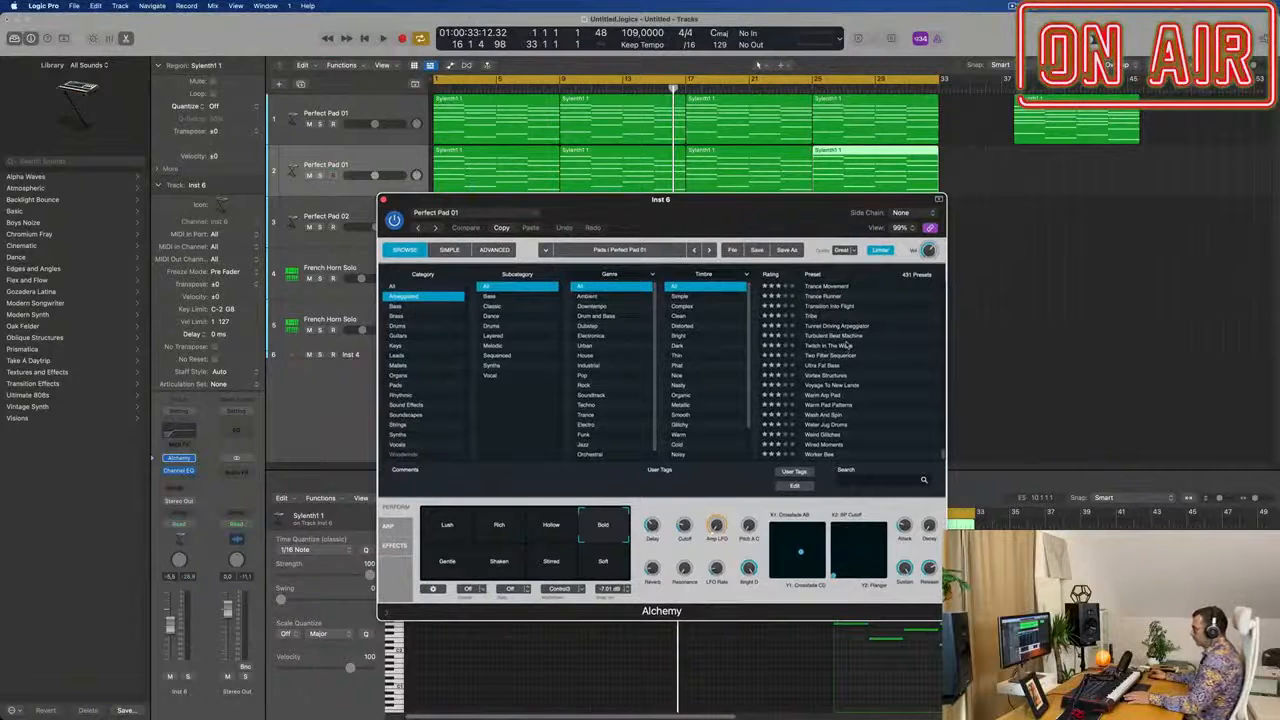
{"action": "scroll", "coordinate": [829, 374], "scroll_direction": "up", "scroll_amount": 5}
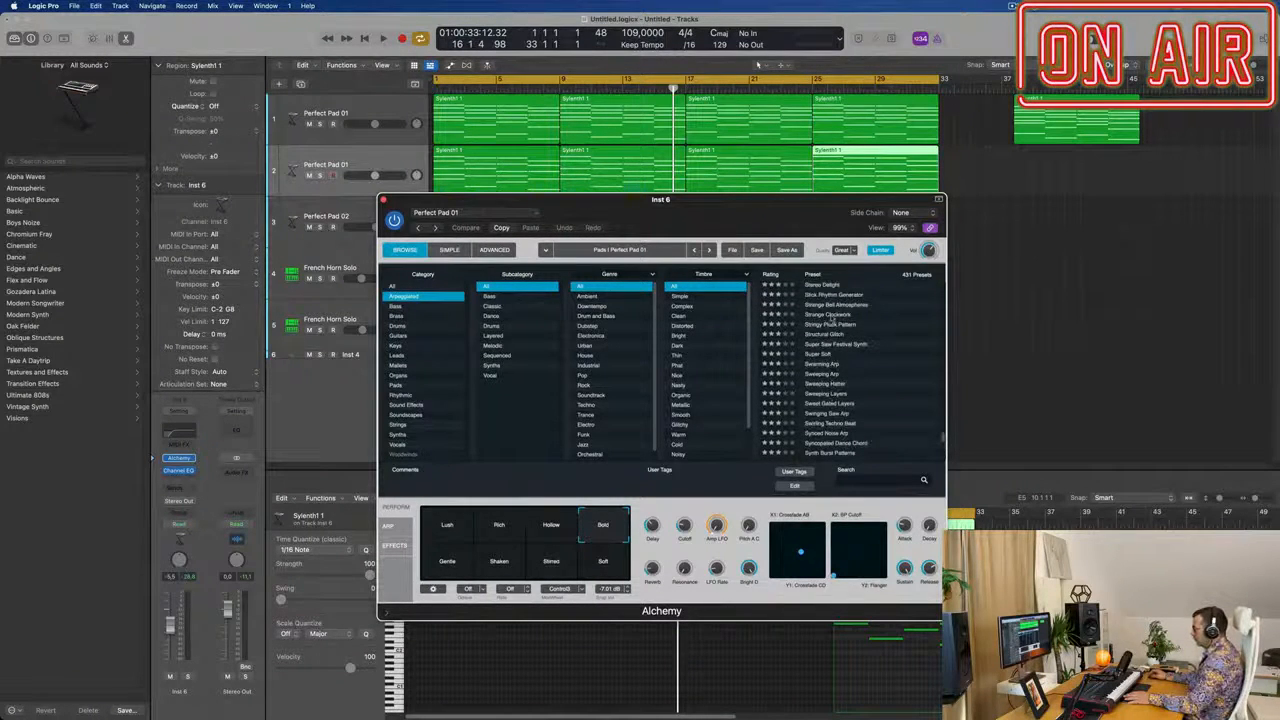
{"action": "scroll", "coordinate": [831, 316], "scroll_direction": "up", "scroll_amount": 2}
{"action": "left_click", "coordinate": [834, 314]}
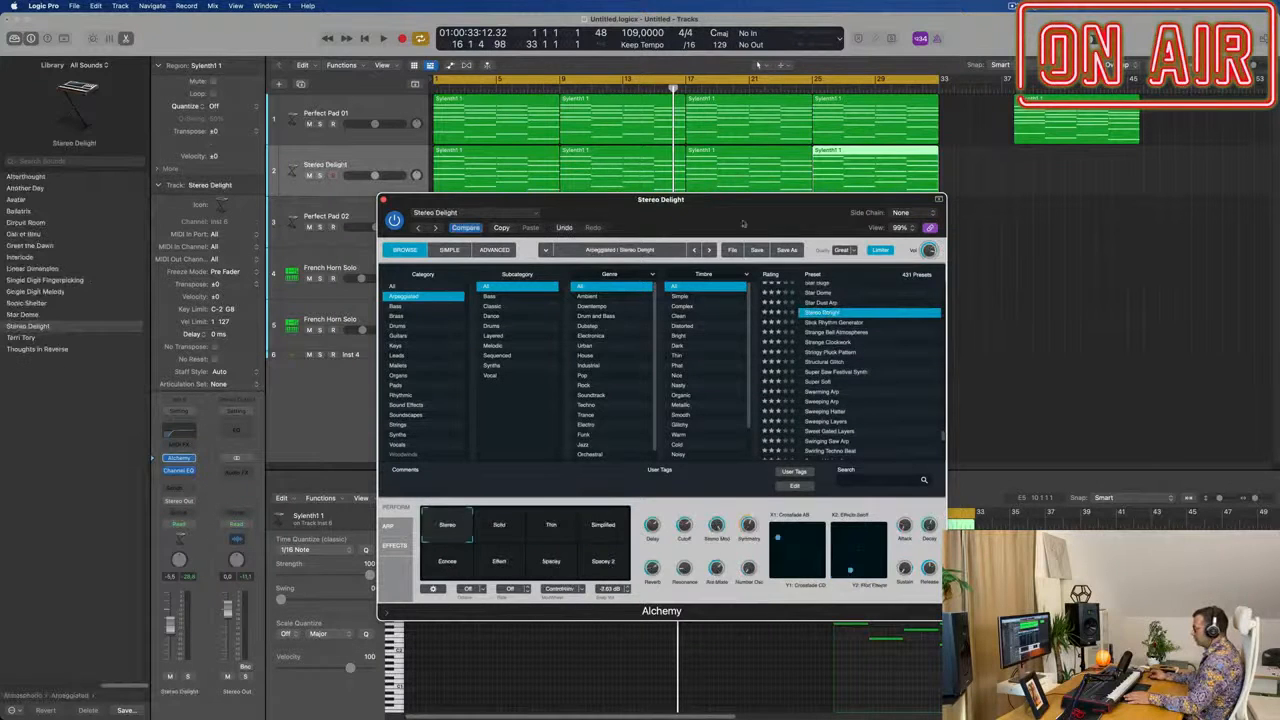
- Play from the start, bring the Stereo Delight track to about -7.0 dB and switch Alchemy to the Solid snapshot
{"action": "left_click_drag", "start_coordinate": [736, 214], "coordinate": [941, 260]}
{"action": "key", "text": "Return"}
{"action": "key", "text": "space"}
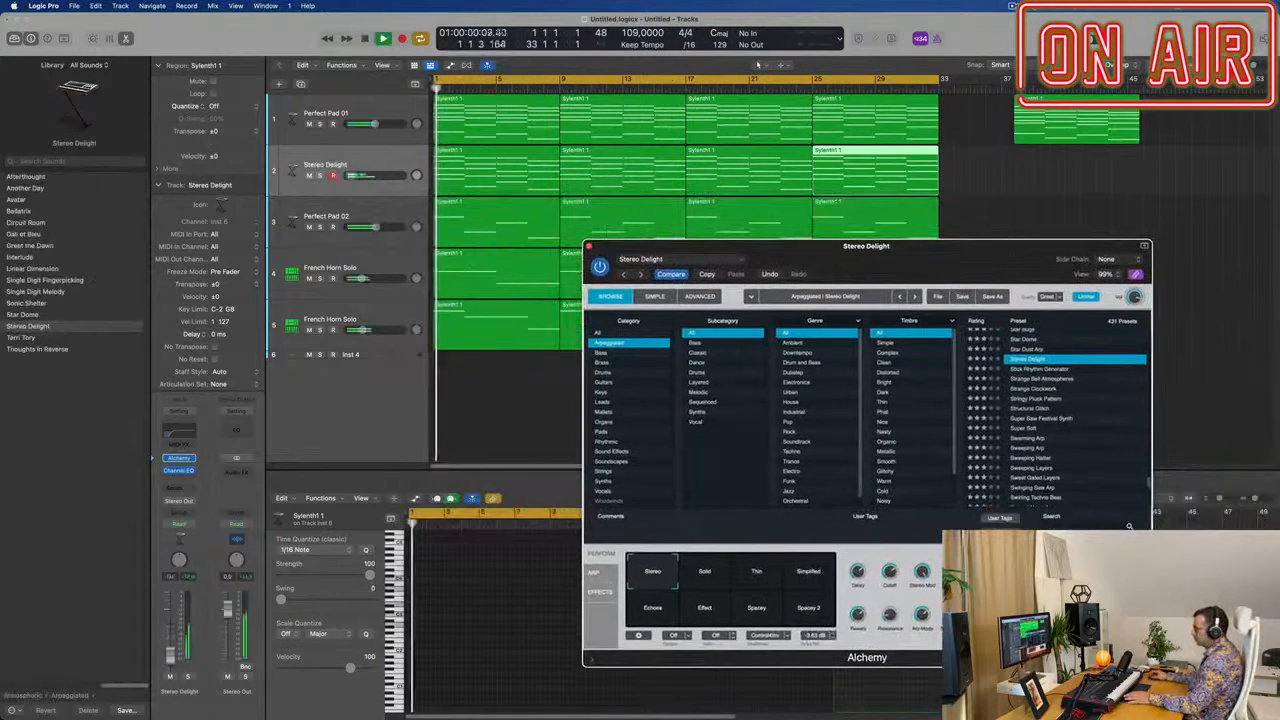
{"action": "left_click", "coordinate": [875, 172]}
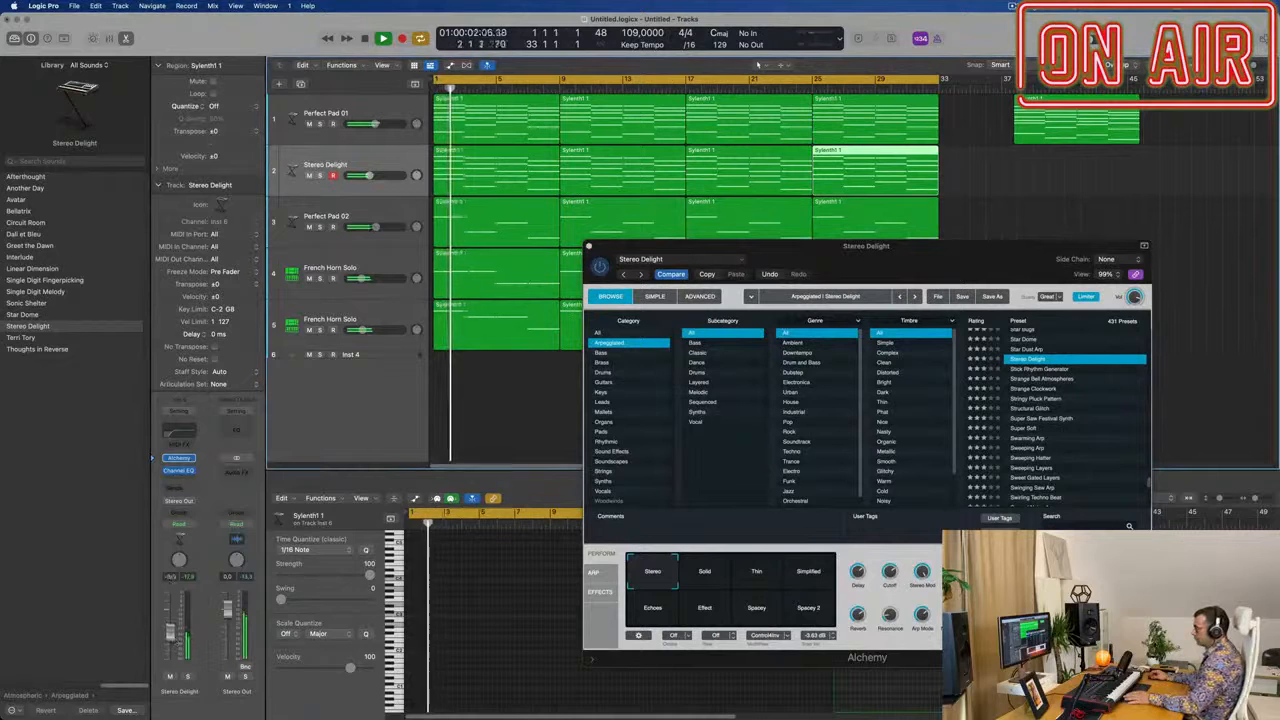
{"action": "left_click", "coordinate": [704, 571]}
- Select all four regions on the Stereo Delight track and transpose their notes down one octave
{"action": "left_click_drag", "start_coordinate": [860, 245], "coordinate": [872, 374]}
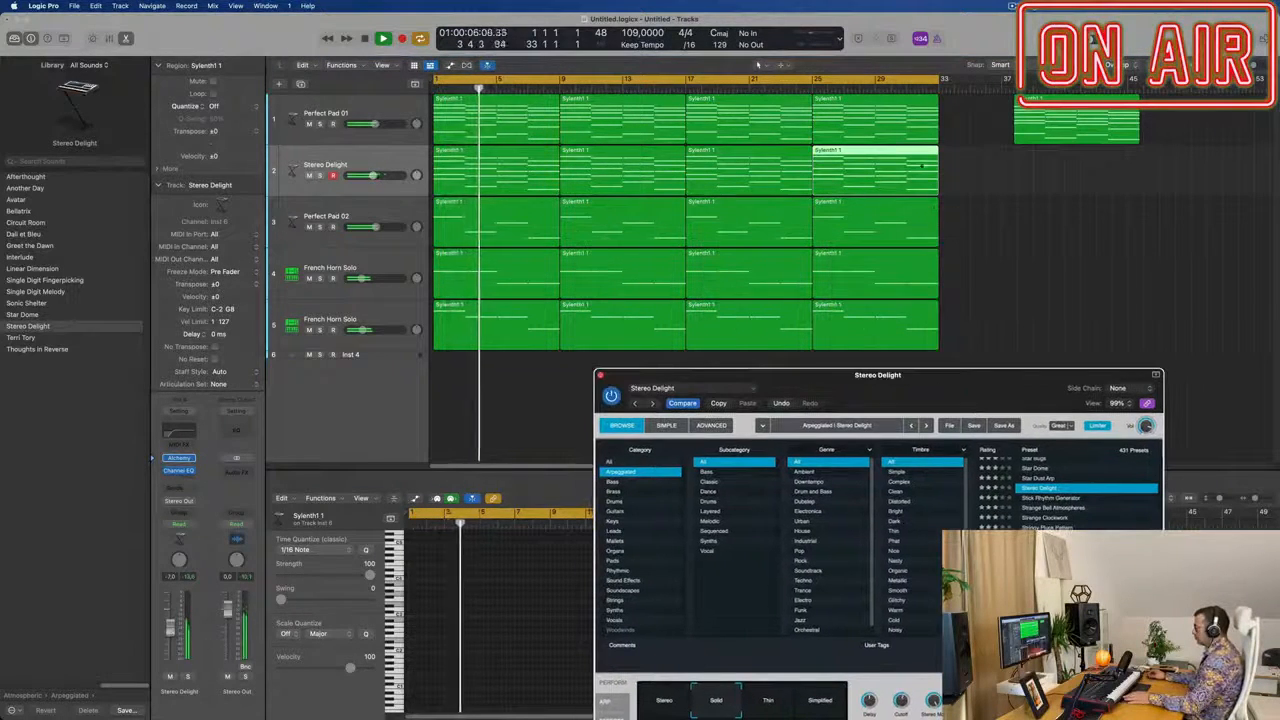
{"action": "left_click", "coordinate": [437, 163]}
{"action": "left_click", "coordinate": [492, 548]}
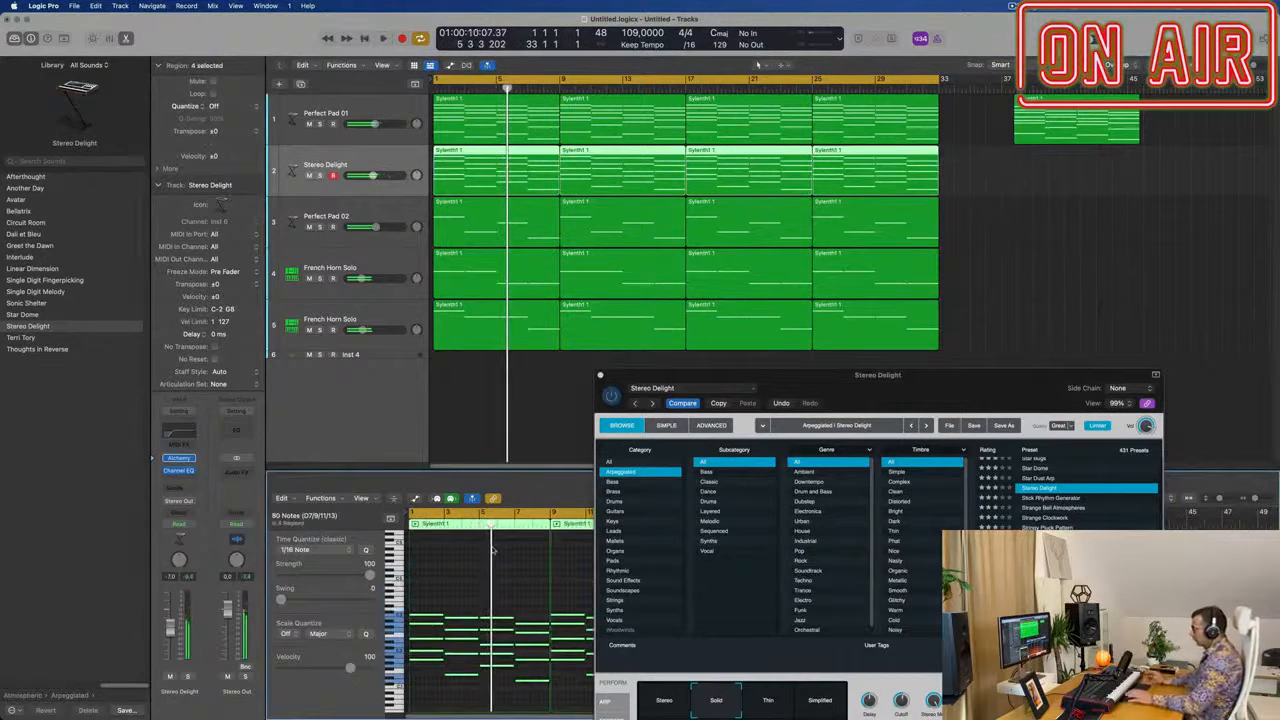
- Audition Stereo Delight's Thin, Simplified, Spacey 2, Echoes and Stereo snapshots during playback
{"action": "left_click_drag", "start_coordinate": [930, 376], "coordinate": [849, 216]}
{"action": "left_click", "coordinate": [701, 528]}
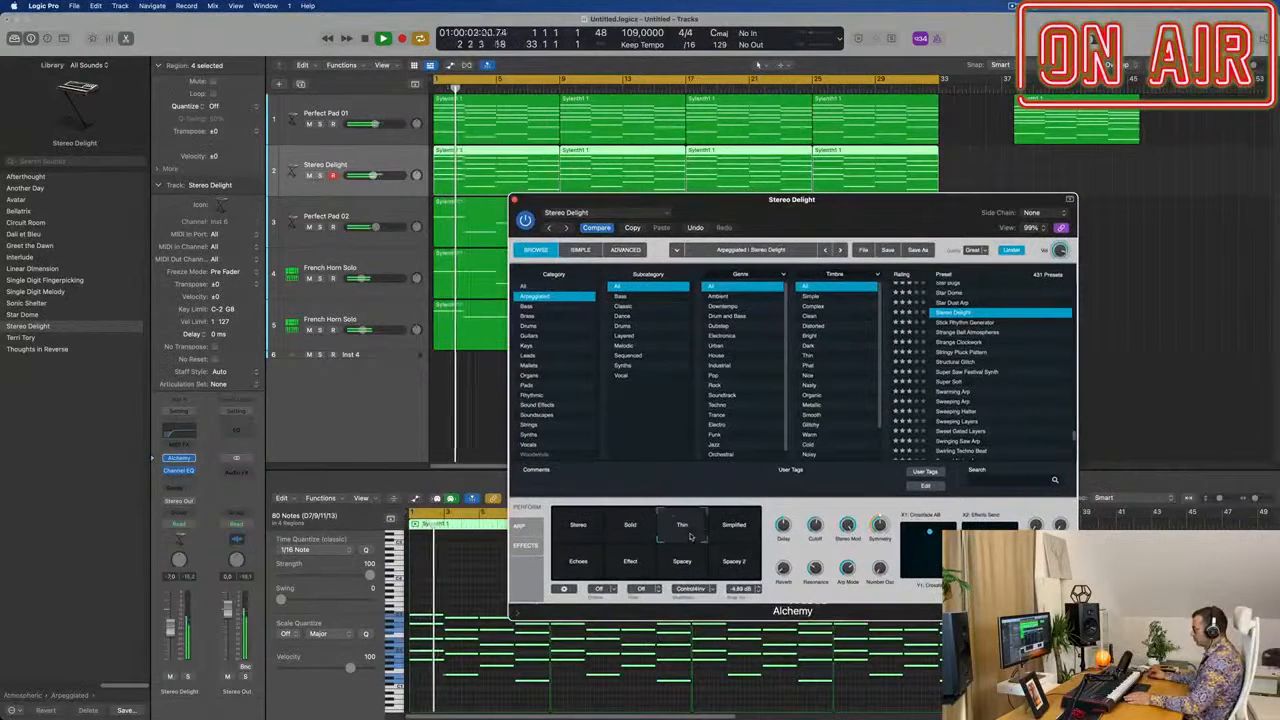
{"action": "left_click", "coordinate": [734, 526]}
{"action": "left_click", "coordinate": [737, 567]}
{"action": "left_click", "coordinate": [749, 533]}
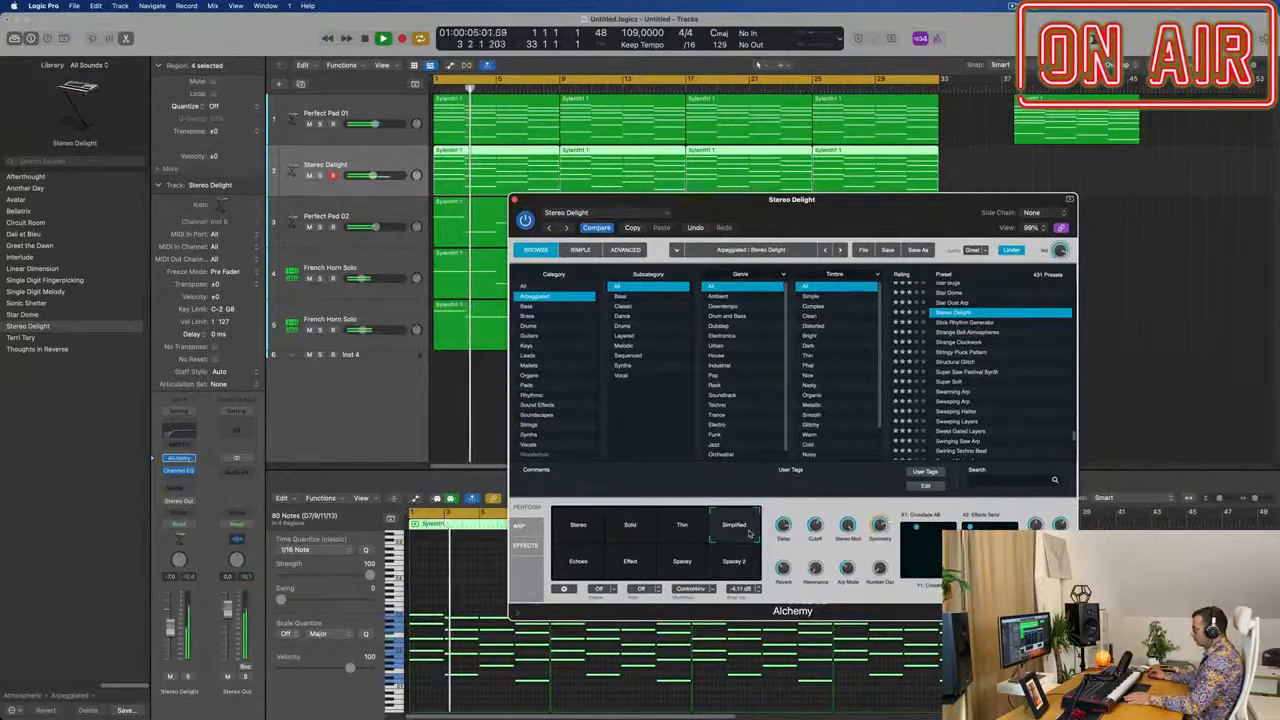
{"action": "left_click", "coordinate": [570, 562]}
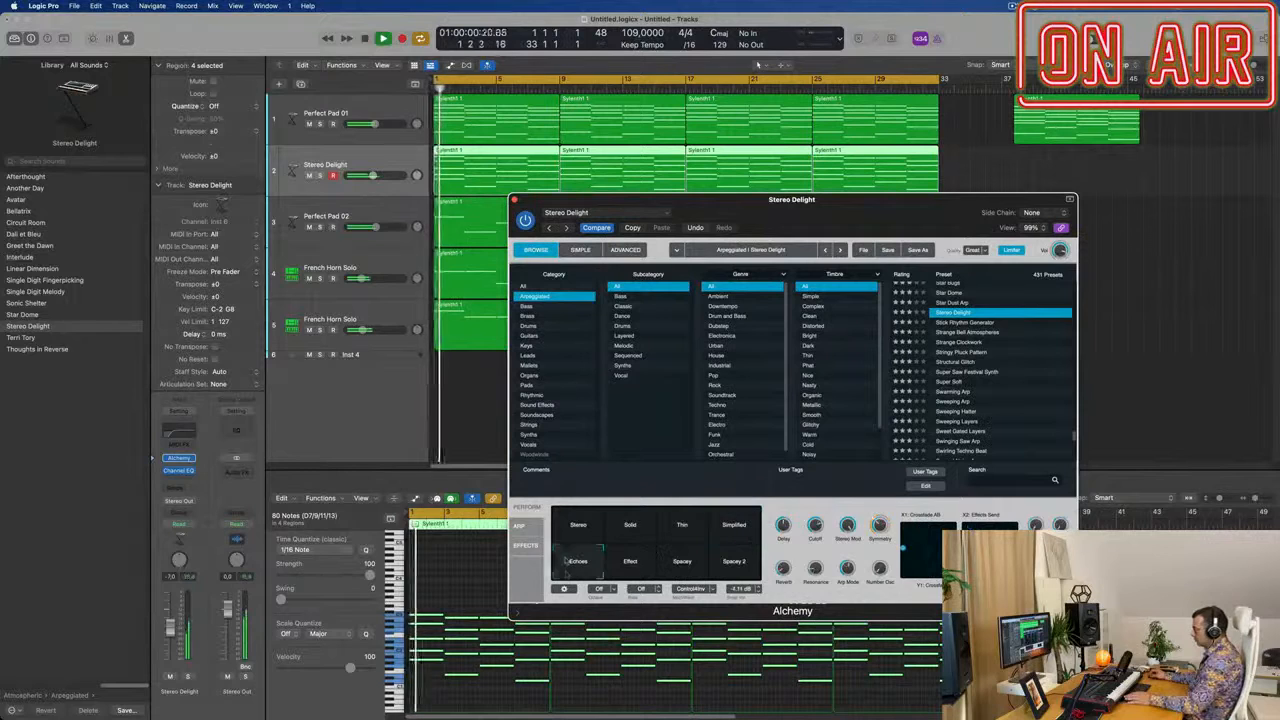
{"action": "left_click", "coordinate": [572, 521]}
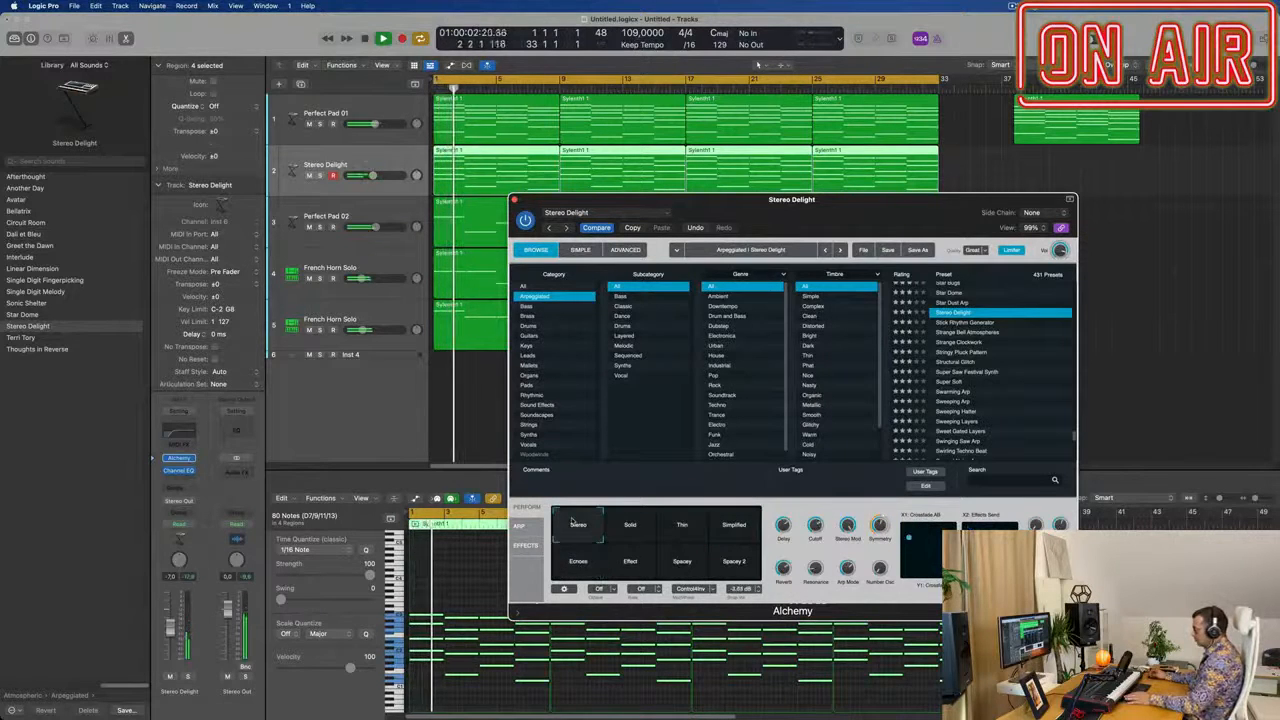
- Show Alchemy's arpeggiator settings and load the Stick Rhythm Generator preset
{"action": "left_click", "coordinate": [521, 527]}
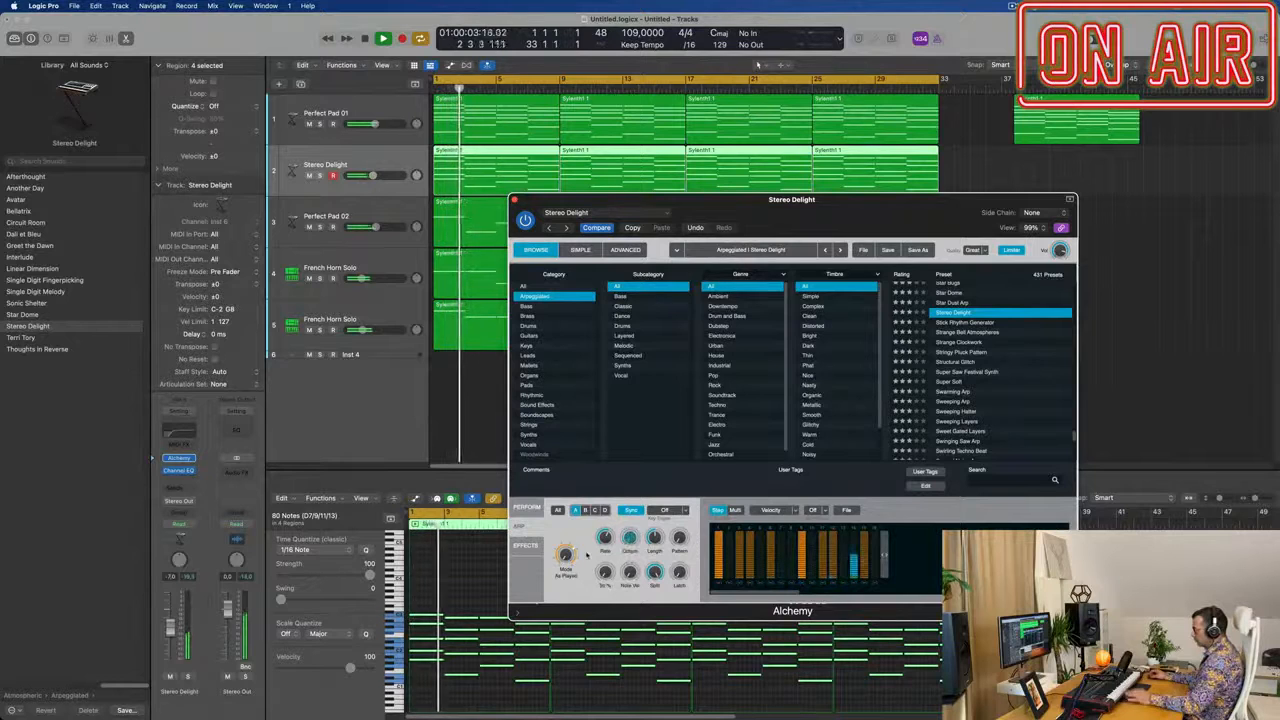
{"action": "left_click_drag", "start_coordinate": [877, 206], "coordinate": [875, 233]}
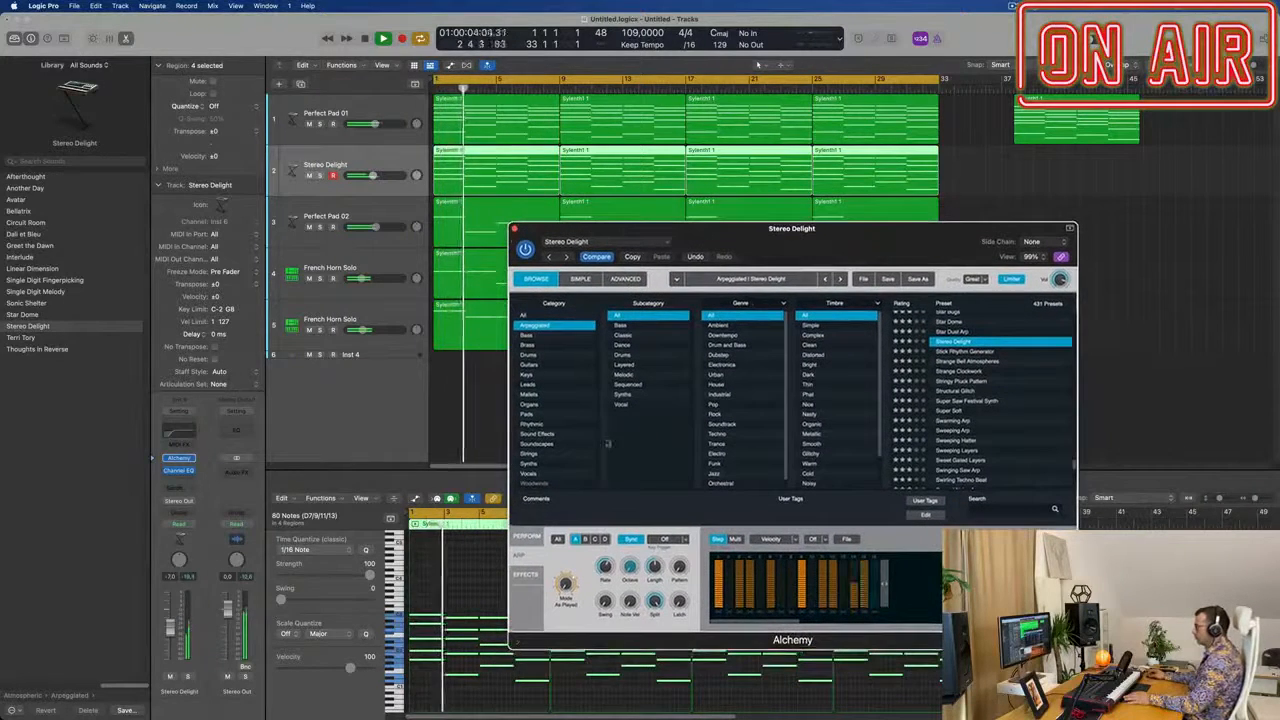
{"action": "left_click", "coordinate": [965, 352]}
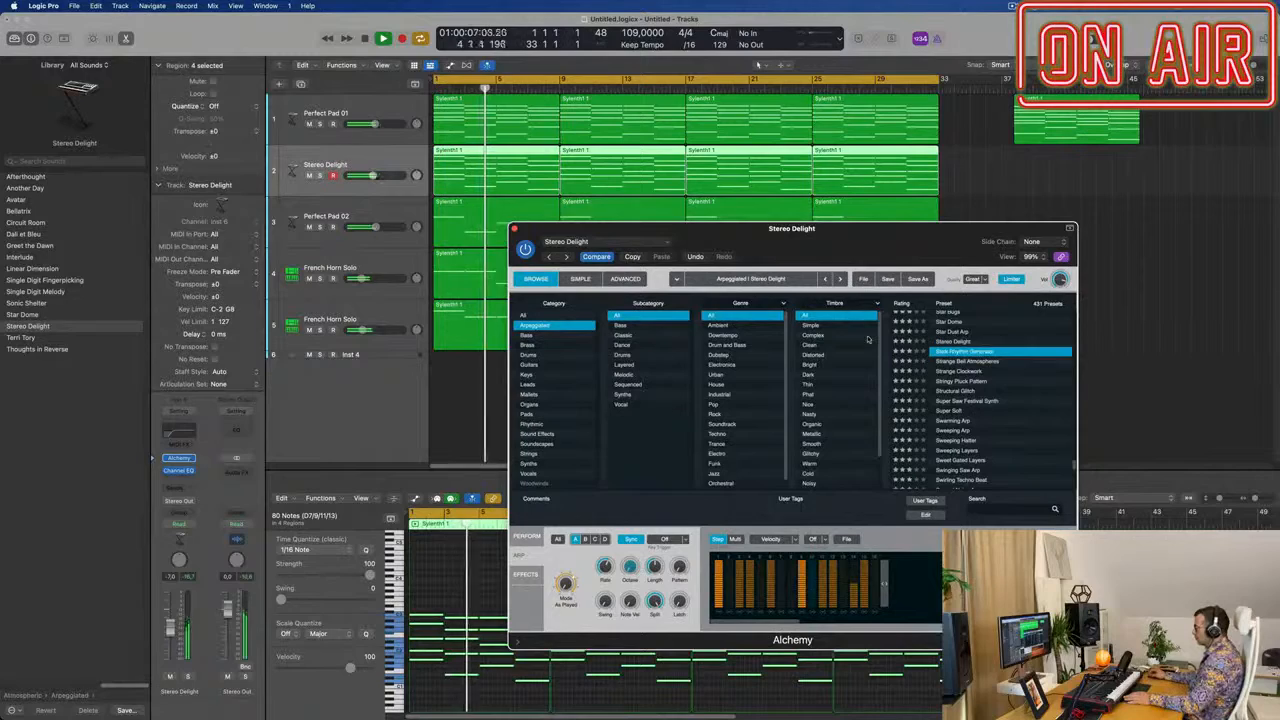
- Return to Alchemy's performance controls and audition the Spaced and Minimal snapshots of Stick Rhythm Generator from the start
{"action": "left_click_drag", "start_coordinate": [907, 246], "coordinate": [978, 231]}
{"action": "left_click", "coordinate": [593, 561]}
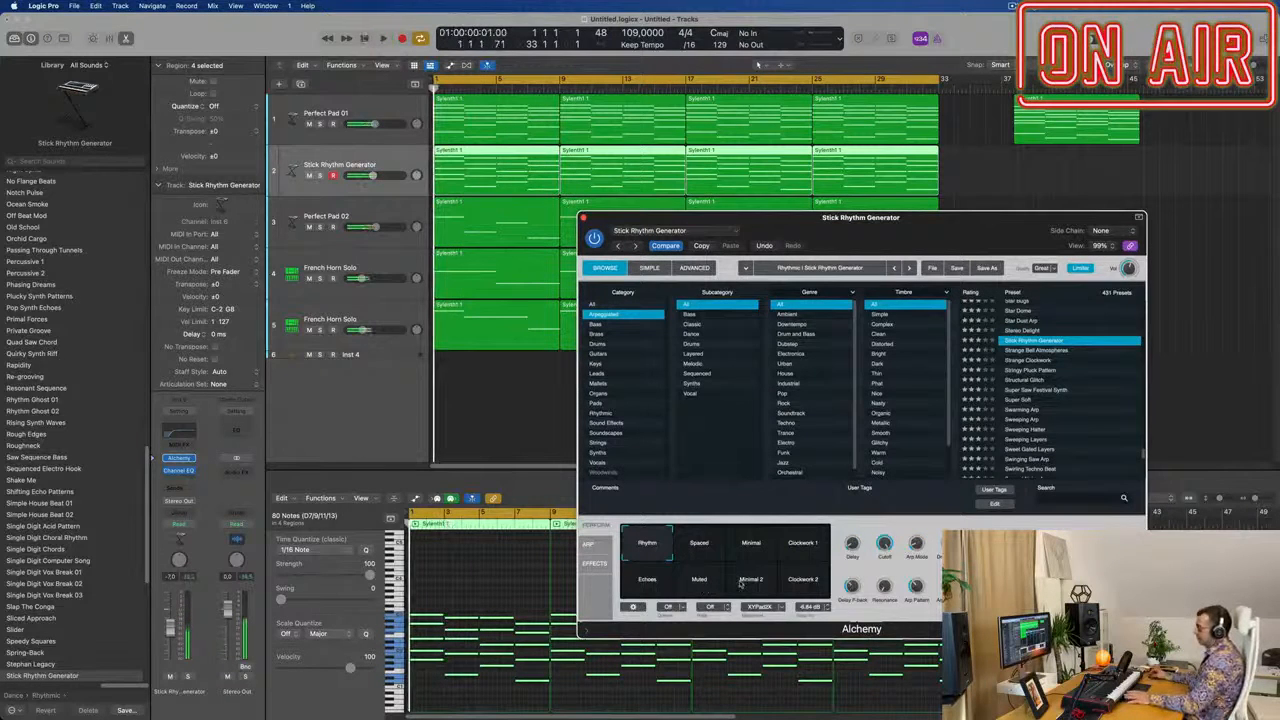
{"action": "left_click", "coordinate": [697, 545]}
{"action": "key", "text": "space"}
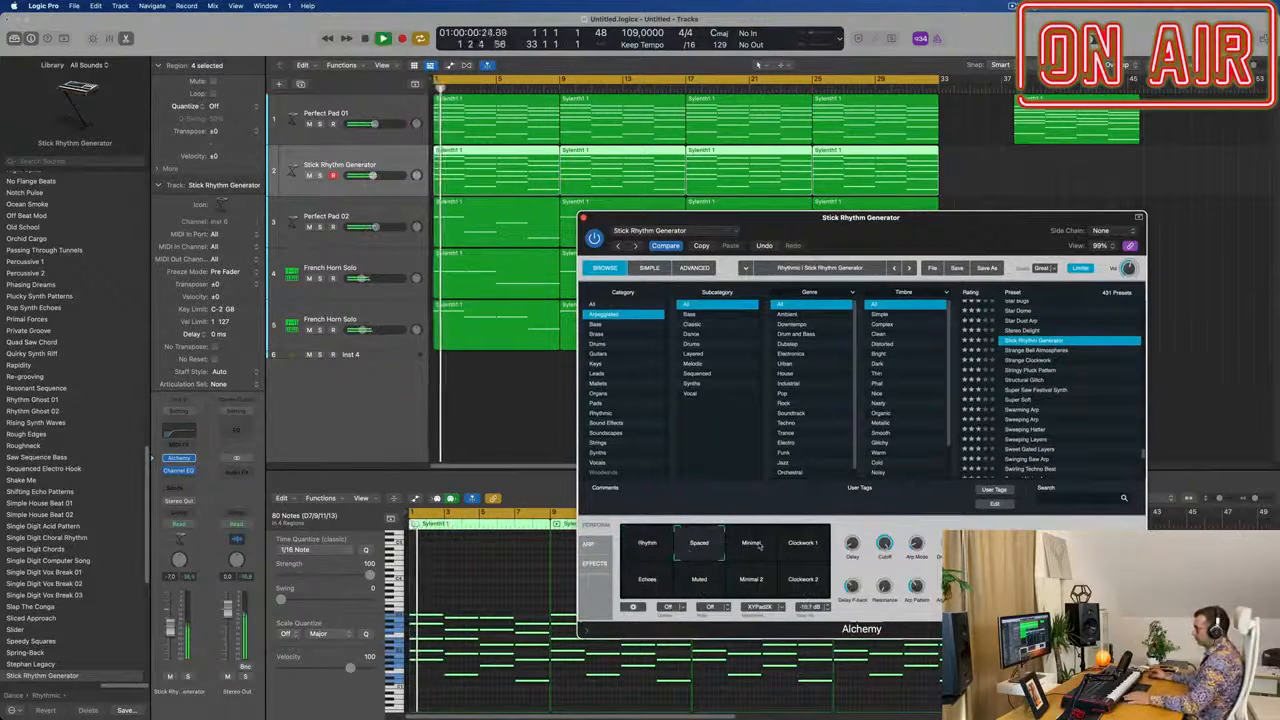
{"action": "left_click", "coordinate": [752, 544]}
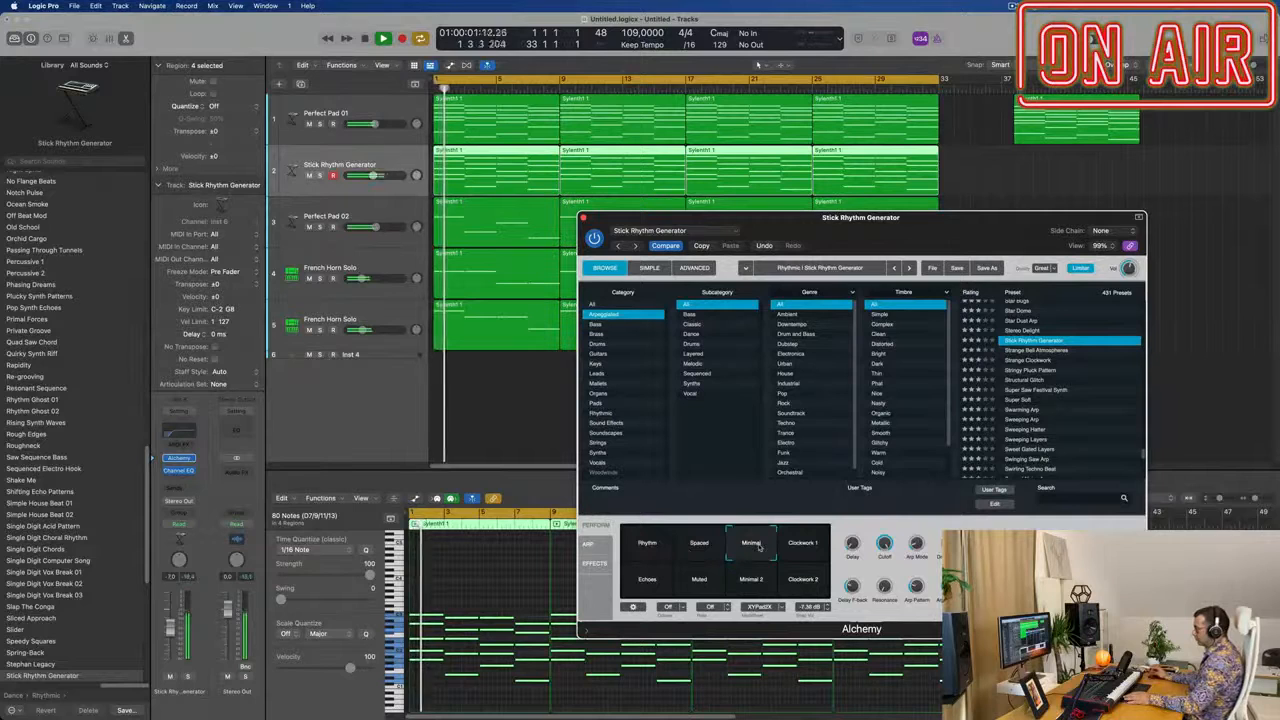
- Audition Stick Rhythm Generator's Clockwork 1, Echoes, Muted, Minimal 2 and Clockwork 2 snapshots during playback
{"action": "left_click", "coordinate": [815, 549]}
{"action": "left_click", "coordinate": [640, 584]}
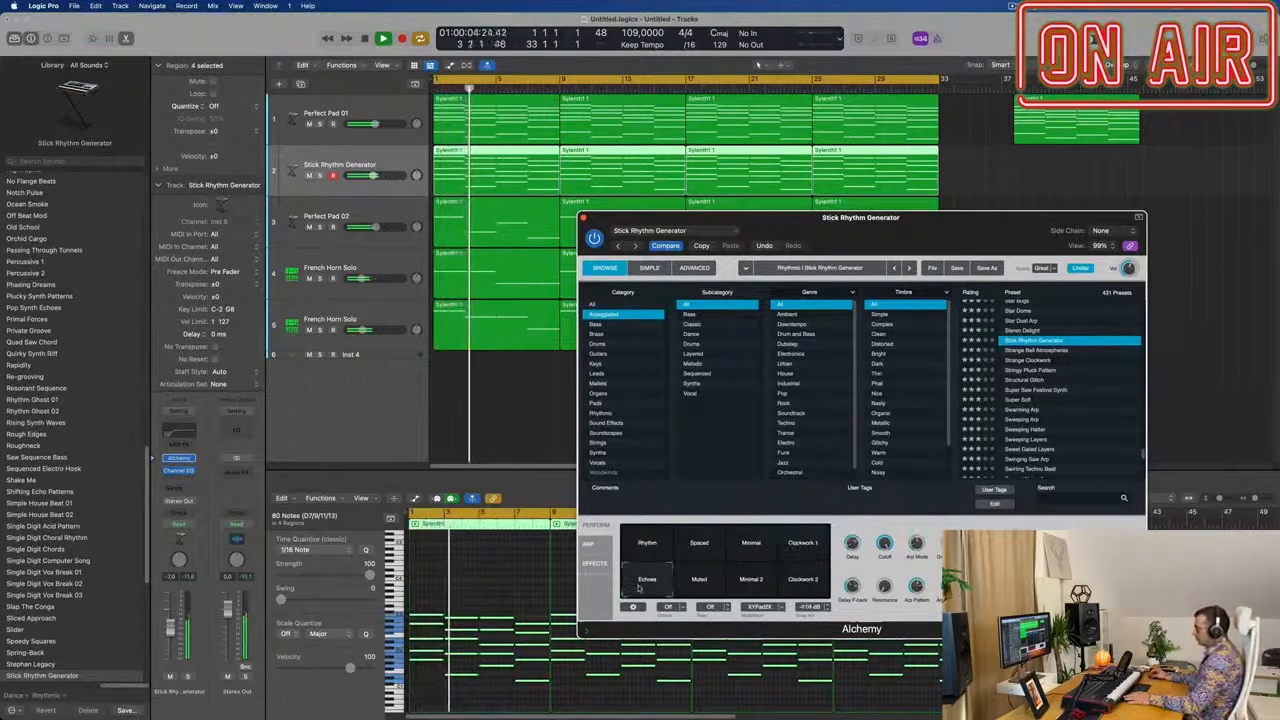
{"action": "left_click", "coordinate": [699, 584]}
{"action": "left_click", "coordinate": [748, 585]}
{"action": "left_click", "coordinate": [802, 580]}
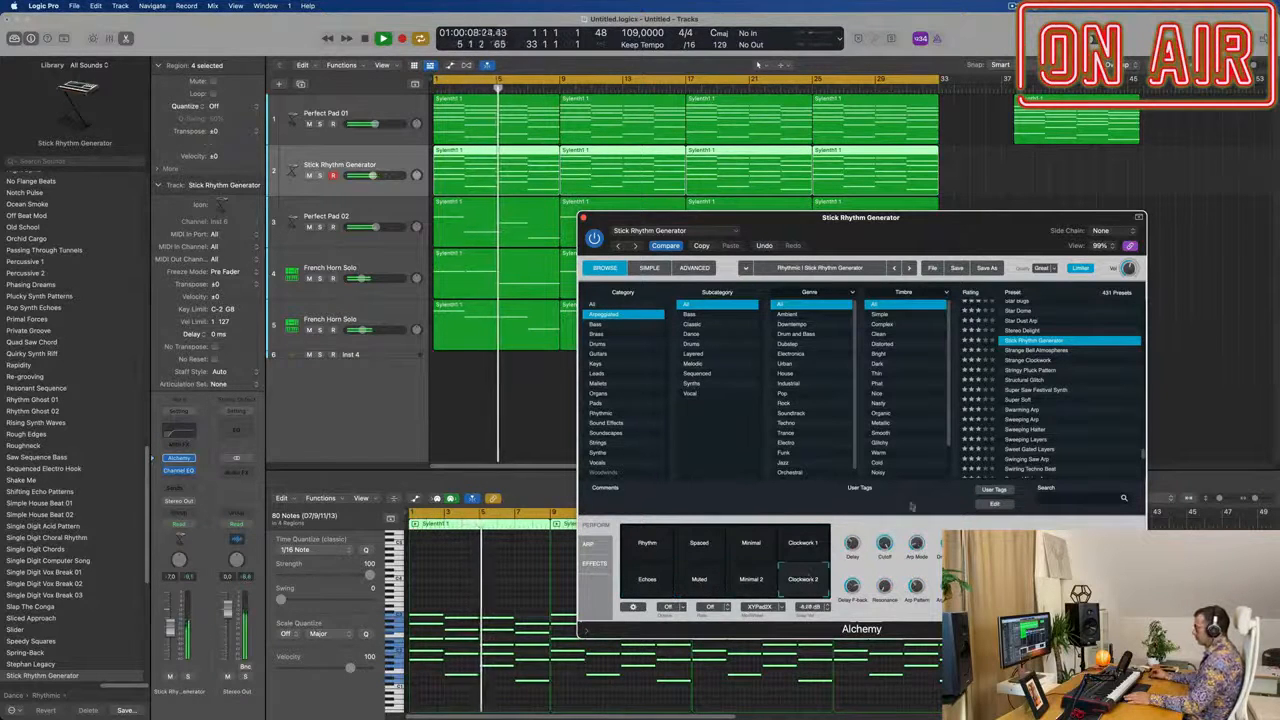
- Load the Strange Bell Atmospheres preset, reposition the Alchemy window and audition the Metallic snapshot
{"action": "left_click", "coordinate": [1038, 350]}
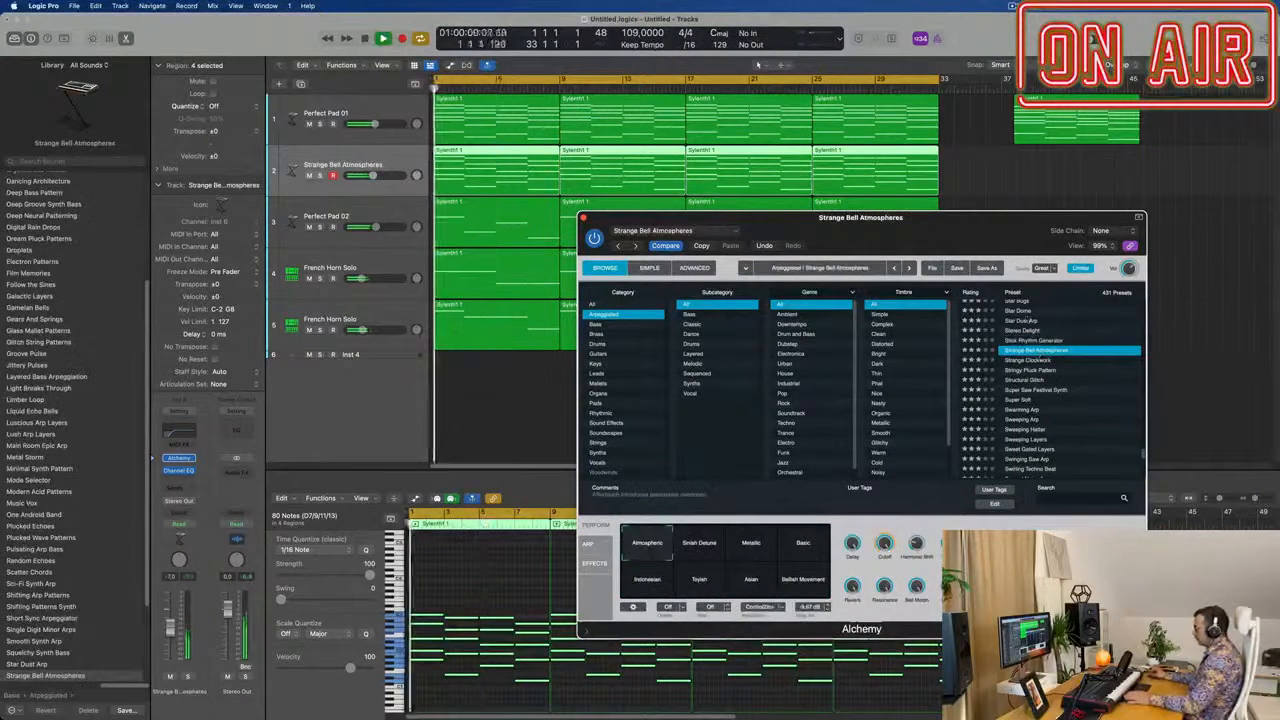
{"action": "left_click_drag", "start_coordinate": [760, 217], "coordinate": [837, 116]}
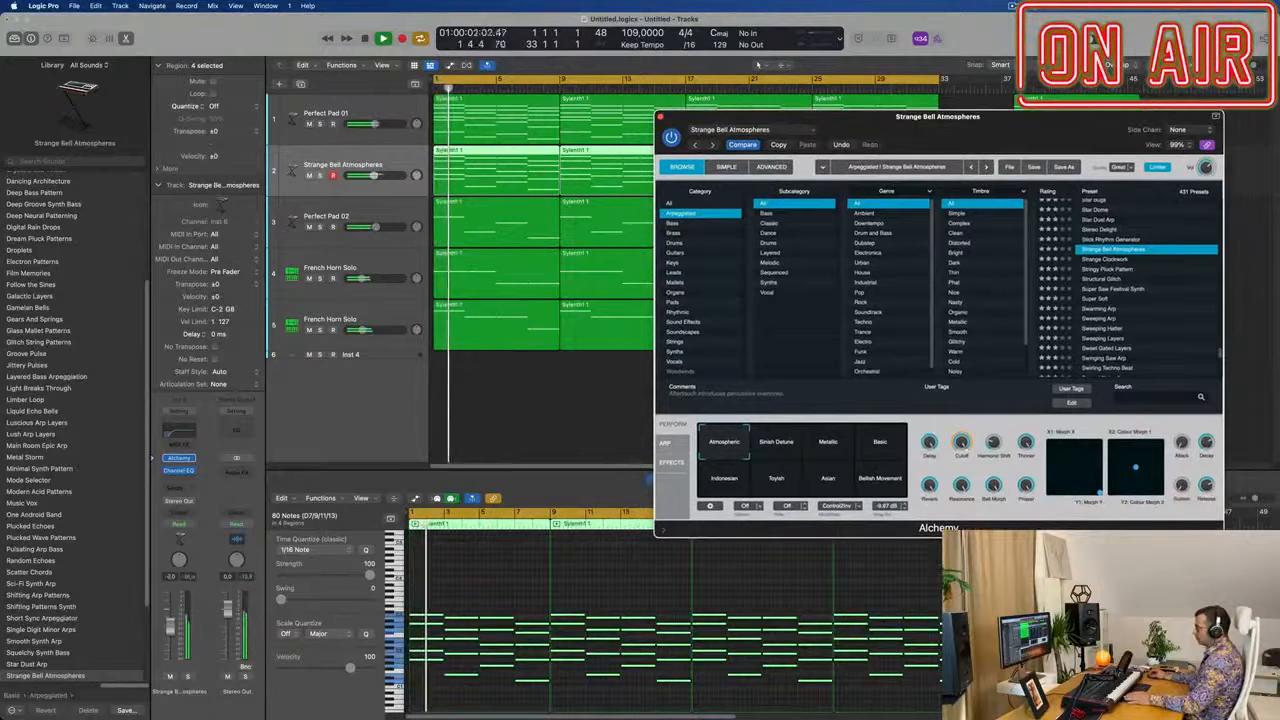
{"action": "left_click", "coordinate": [1050, 590]}
{"action": "left_click", "coordinate": [837, 449]}
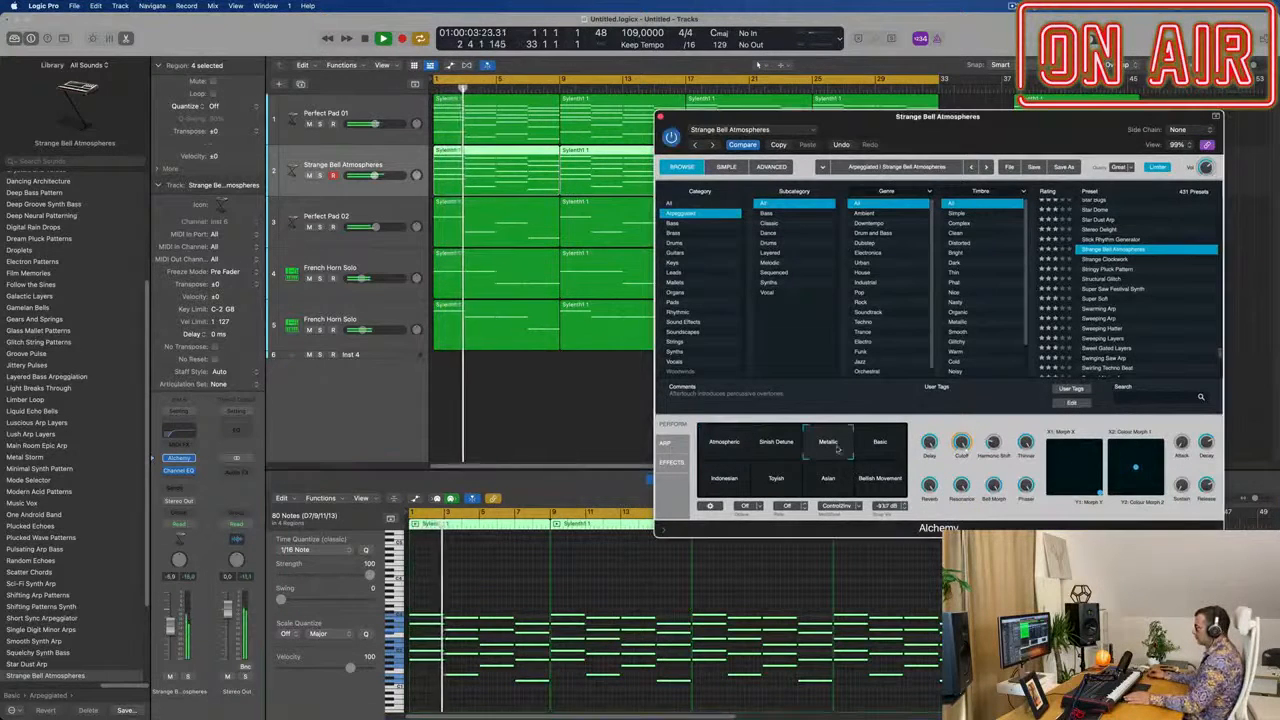
- Try the Strange Clockwork preset, load Stringy Pluck Pattern instead and show its arpeggiator settings
{"action": "left_click", "coordinate": [1098, 262]}
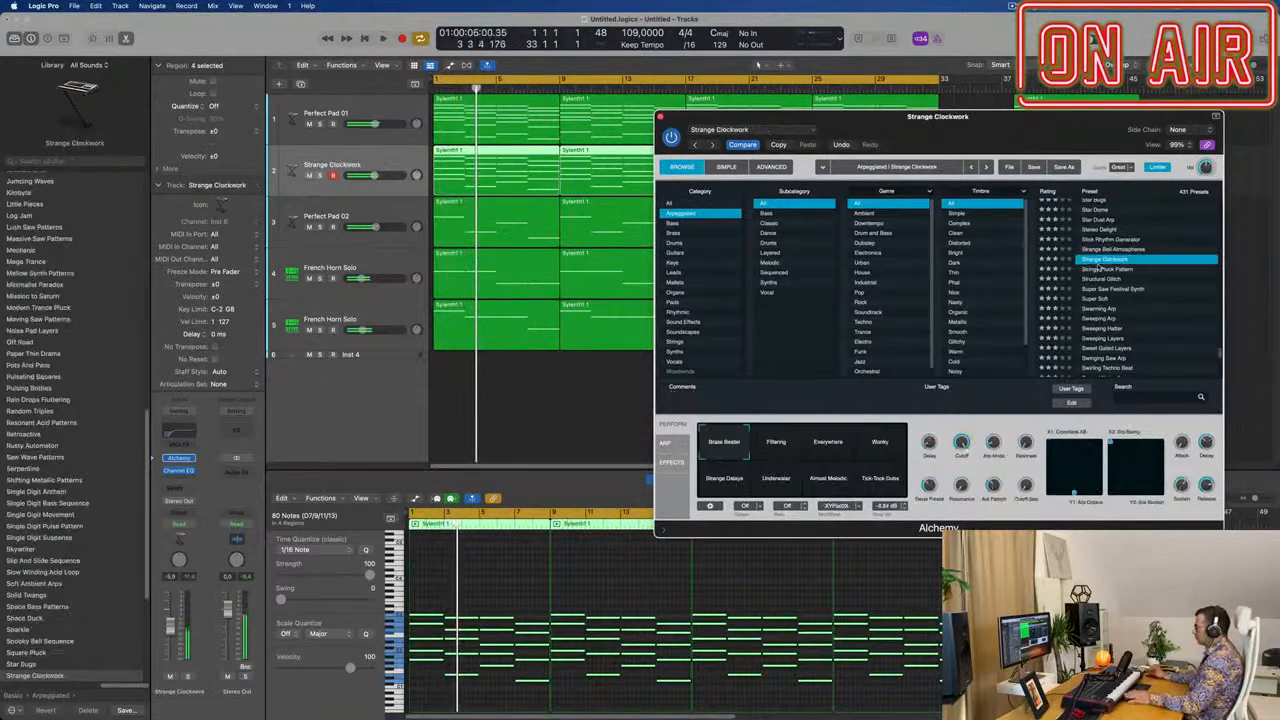
{"action": "key", "text": "Down"}
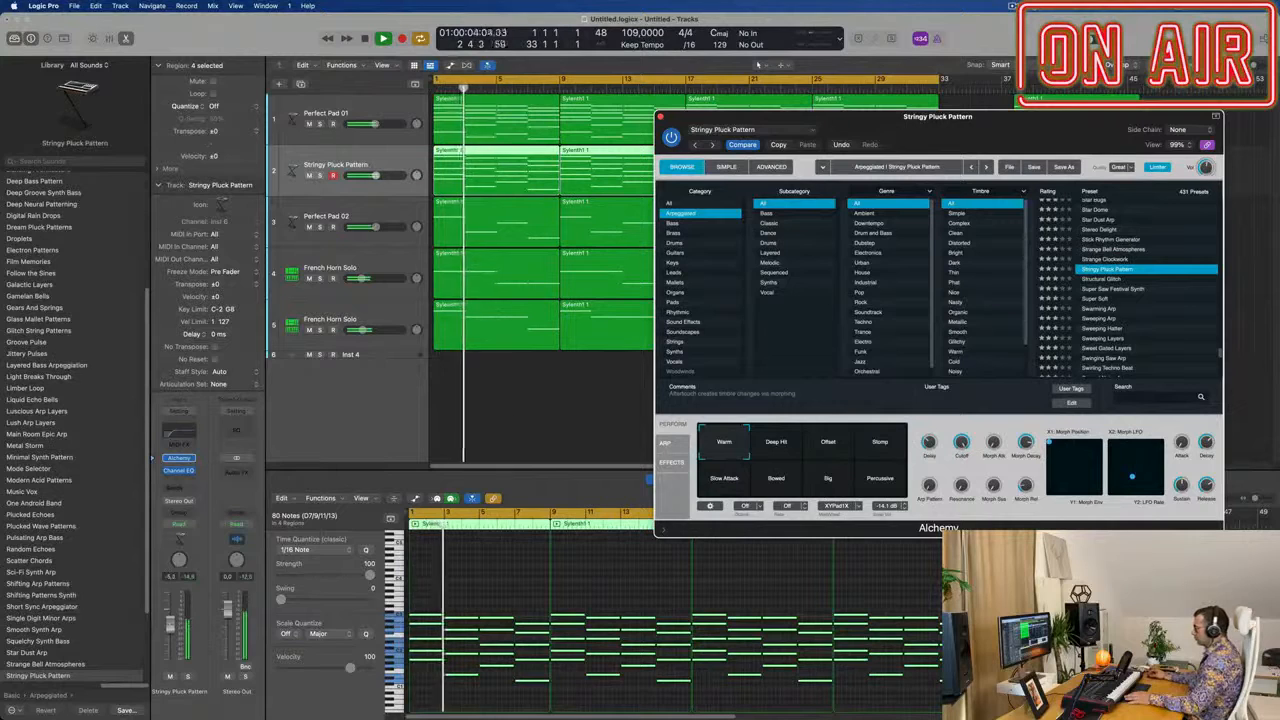
{"action": "left_click", "coordinate": [665, 442]}
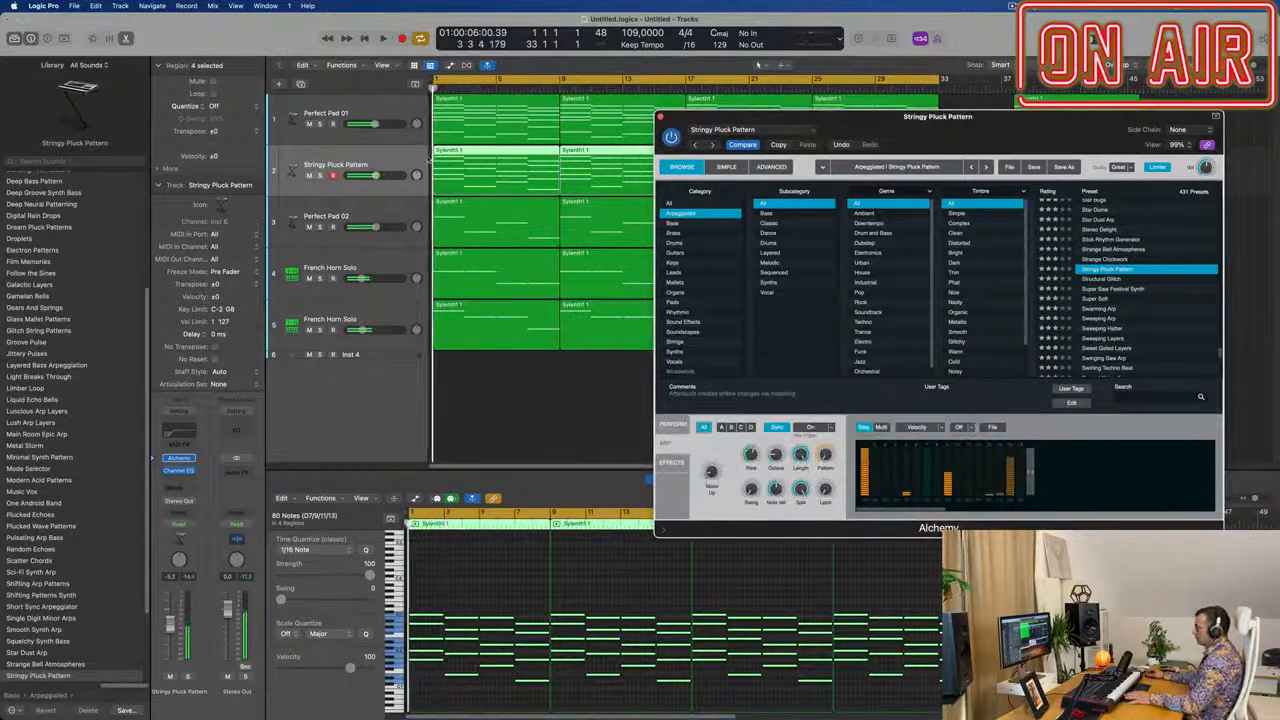
- Mute the Perfect Pad 02 track and both French Horn Solo tracks
{"action": "left_click", "coordinate": [397, 165]}
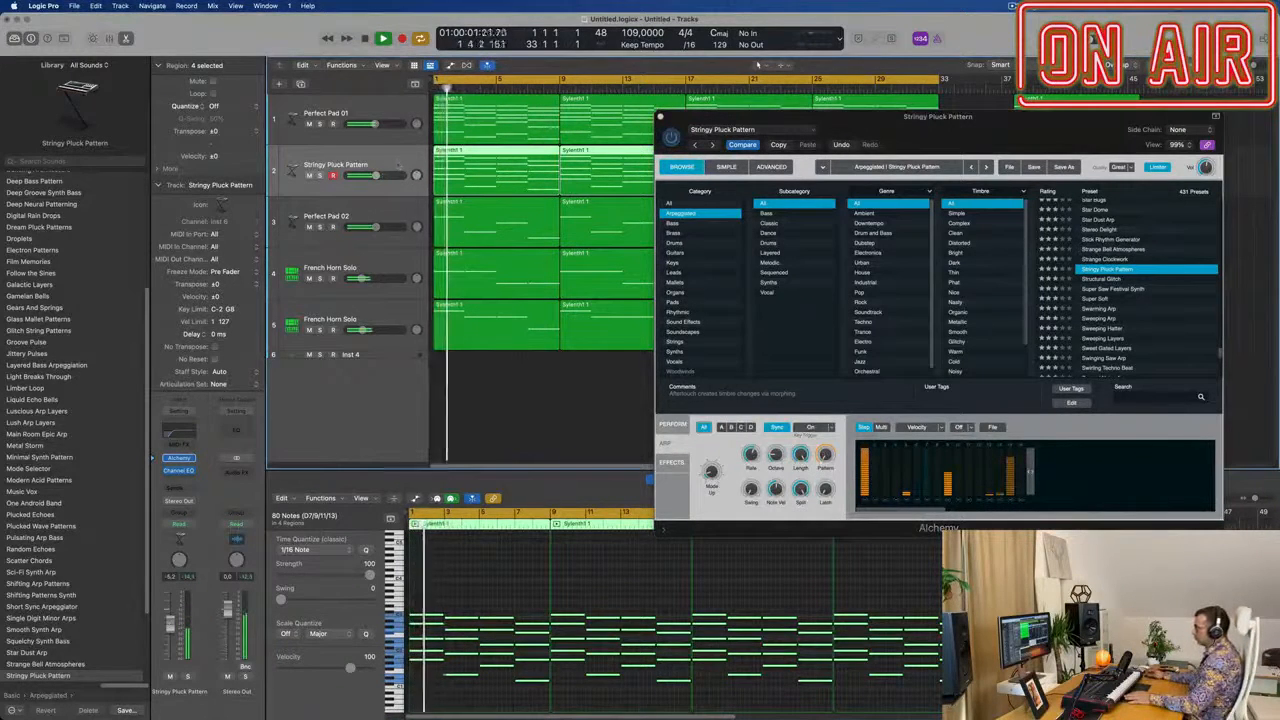
{"action": "left_click", "coordinate": [309, 227]}
{"action": "left_click", "coordinate": [308, 279]}
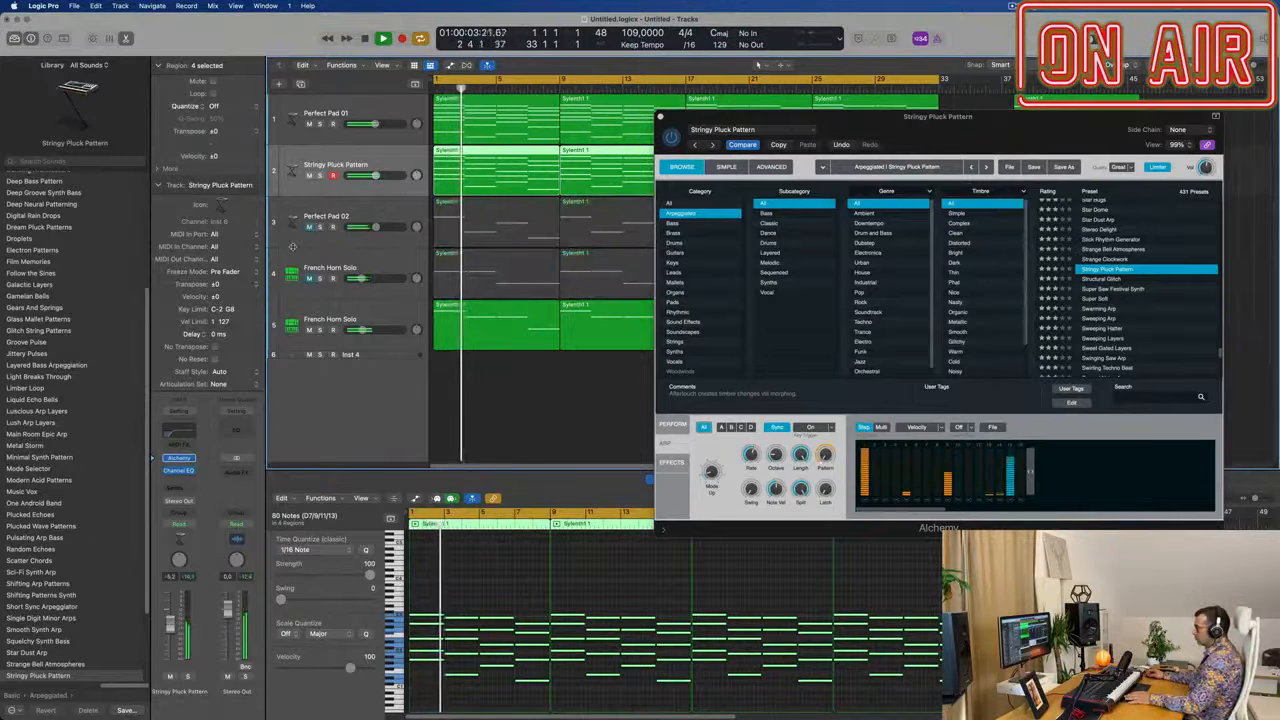
{"action": "left_click", "coordinate": [309, 330]}
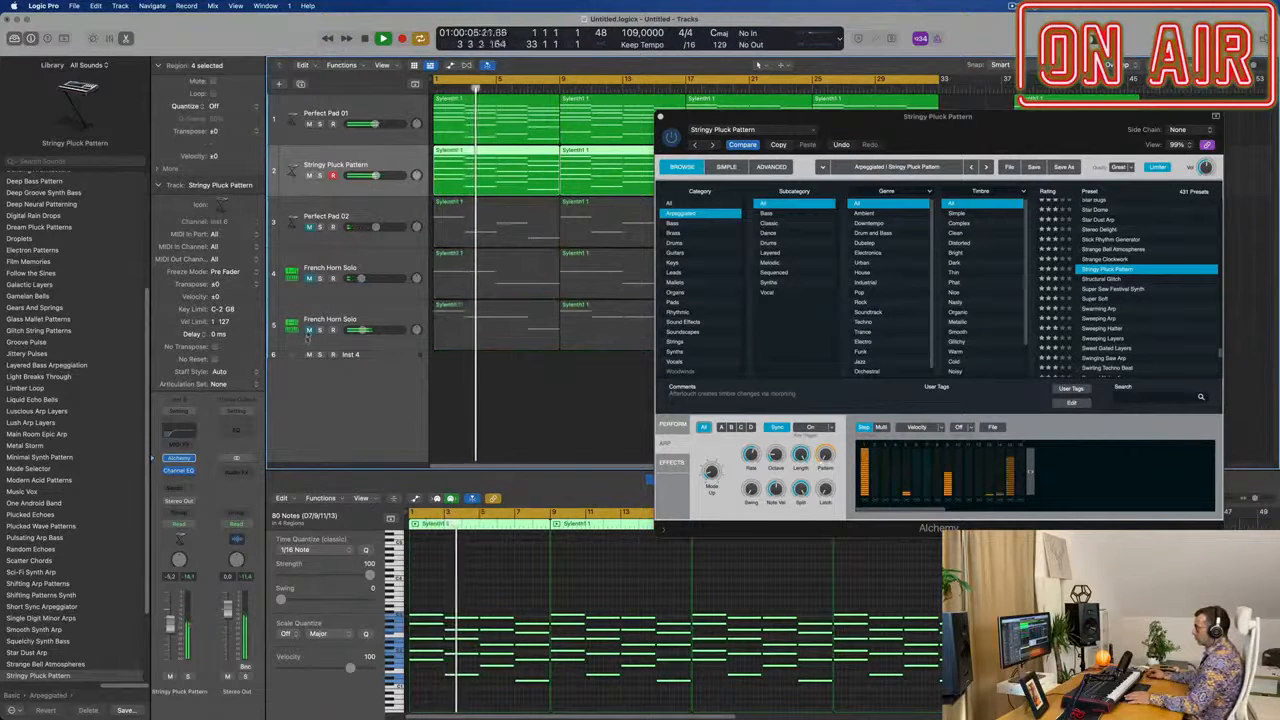
- Return to the performance controls, audition Stringy Pluck Pattern's Offset, Stomp, Percussive and Big snapshots, and settle on Deep Hit
{"action": "left_click_drag", "start_coordinate": [997, 116], "coordinate": [879, 148]}
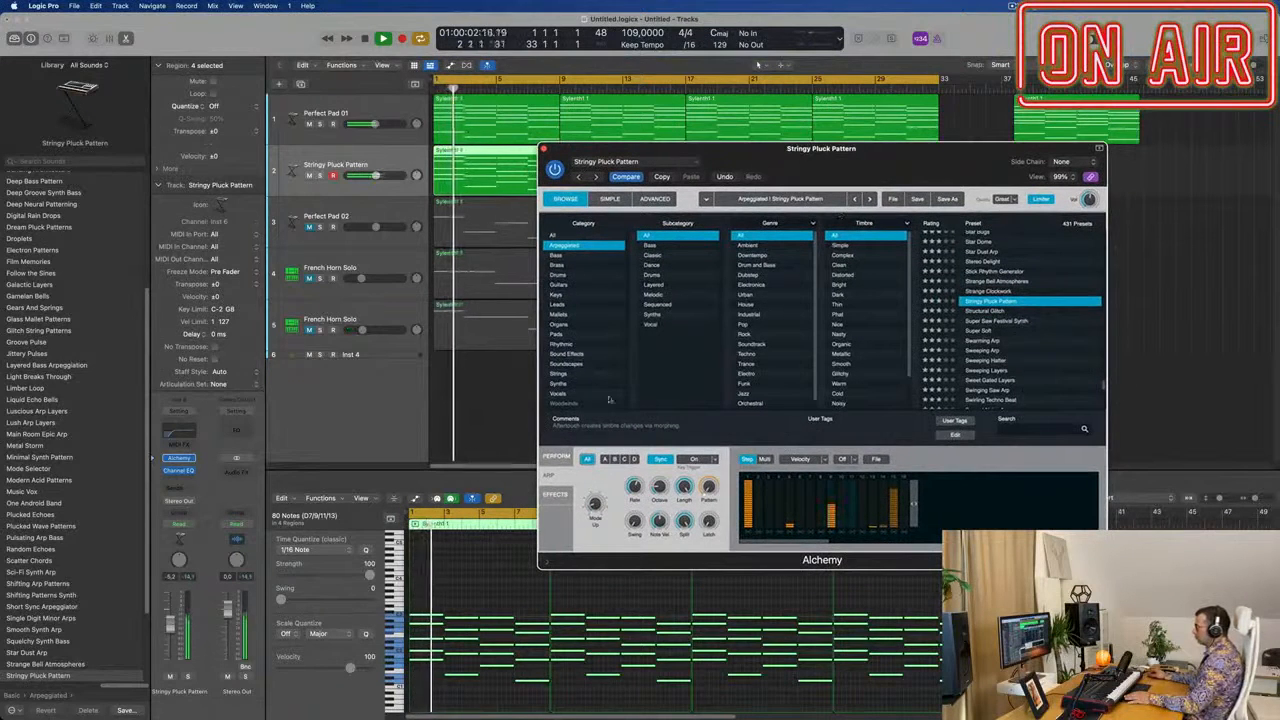
{"action": "left_click", "coordinate": [557, 457]}
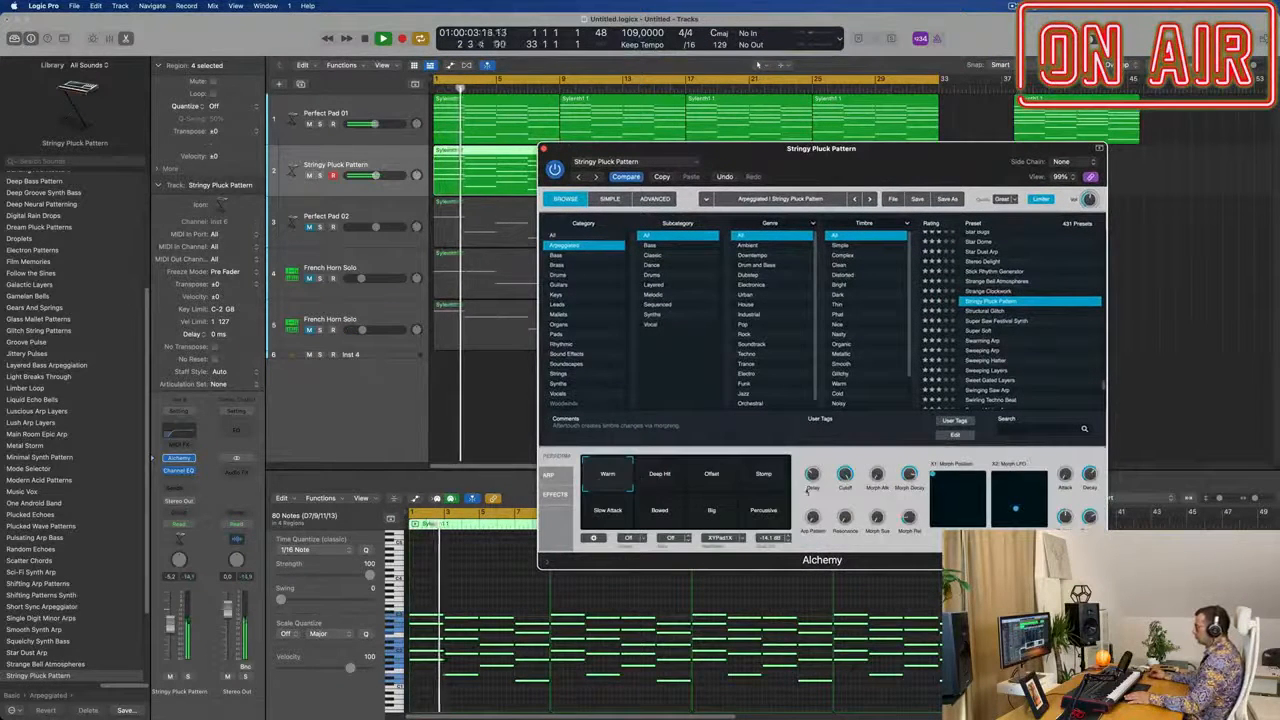
{"action": "left_click", "coordinate": [660, 477]}
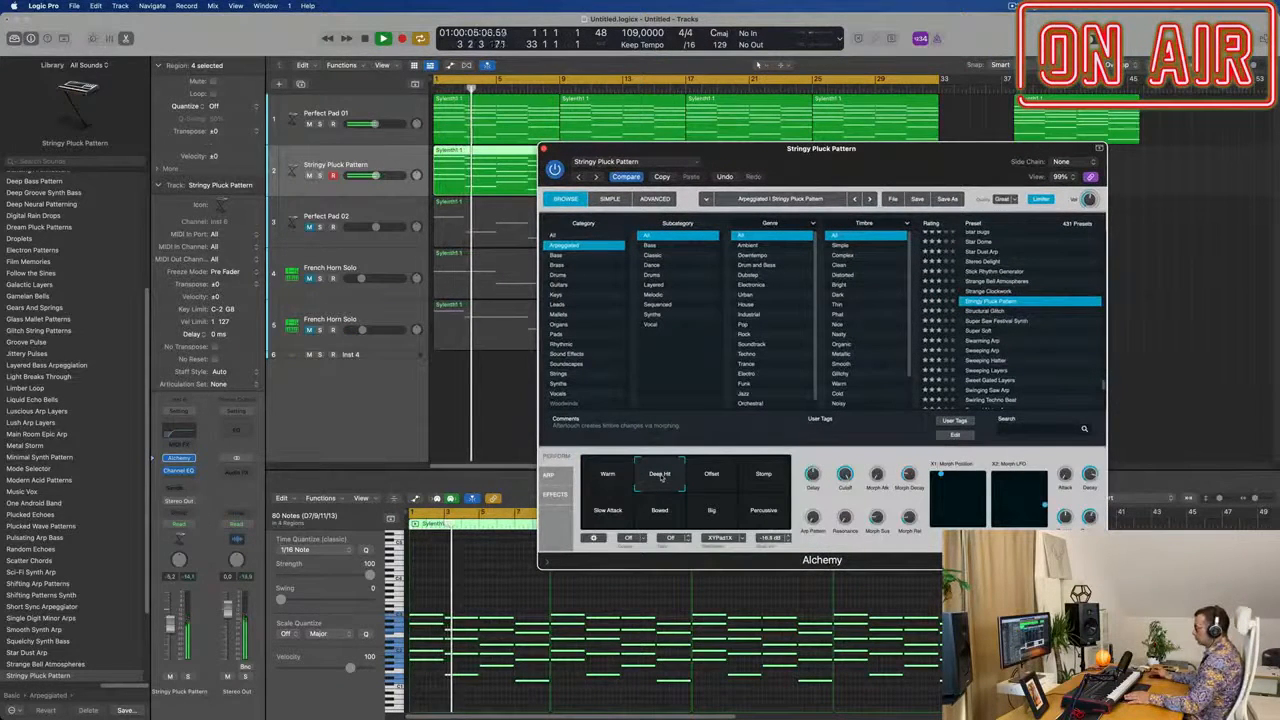
{"action": "left_click", "coordinate": [711, 477]}
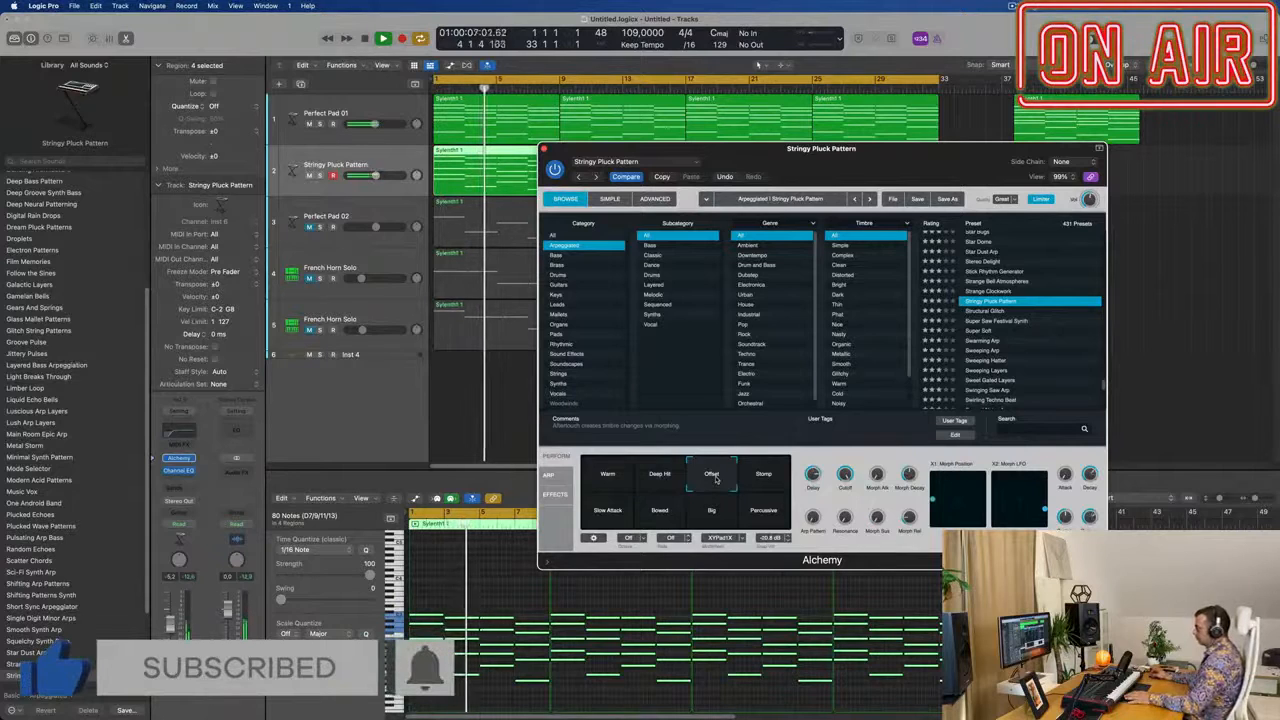
{"action": "left_click", "coordinate": [760, 478]}
{"action": "left_click", "coordinate": [759, 518]}
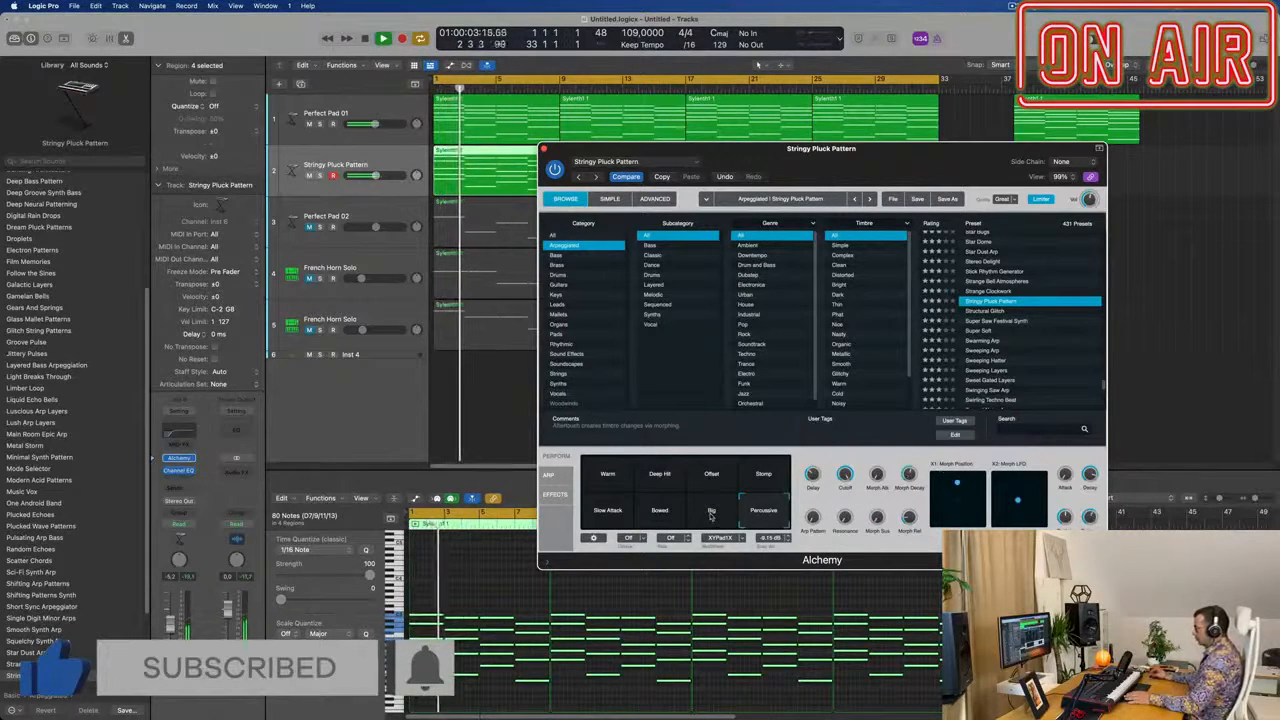
{"action": "left_click", "coordinate": [711, 512]}
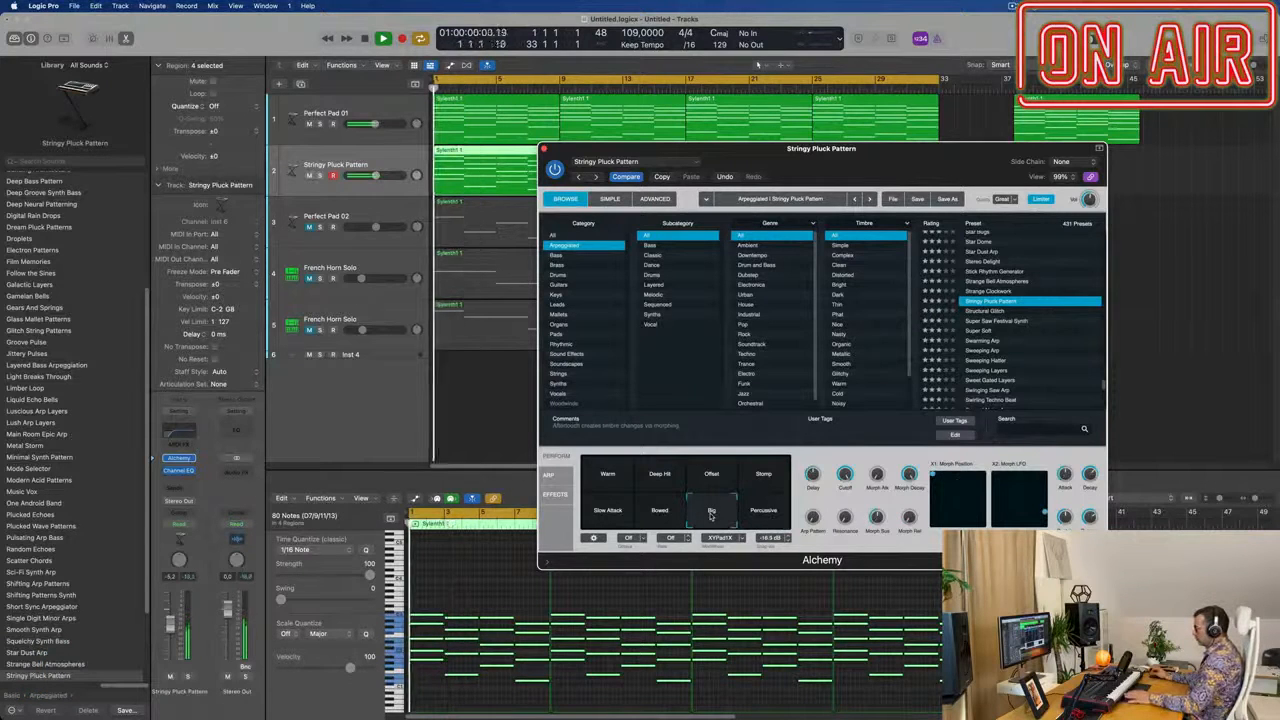
{"action": "left_click", "coordinate": [659, 478]}
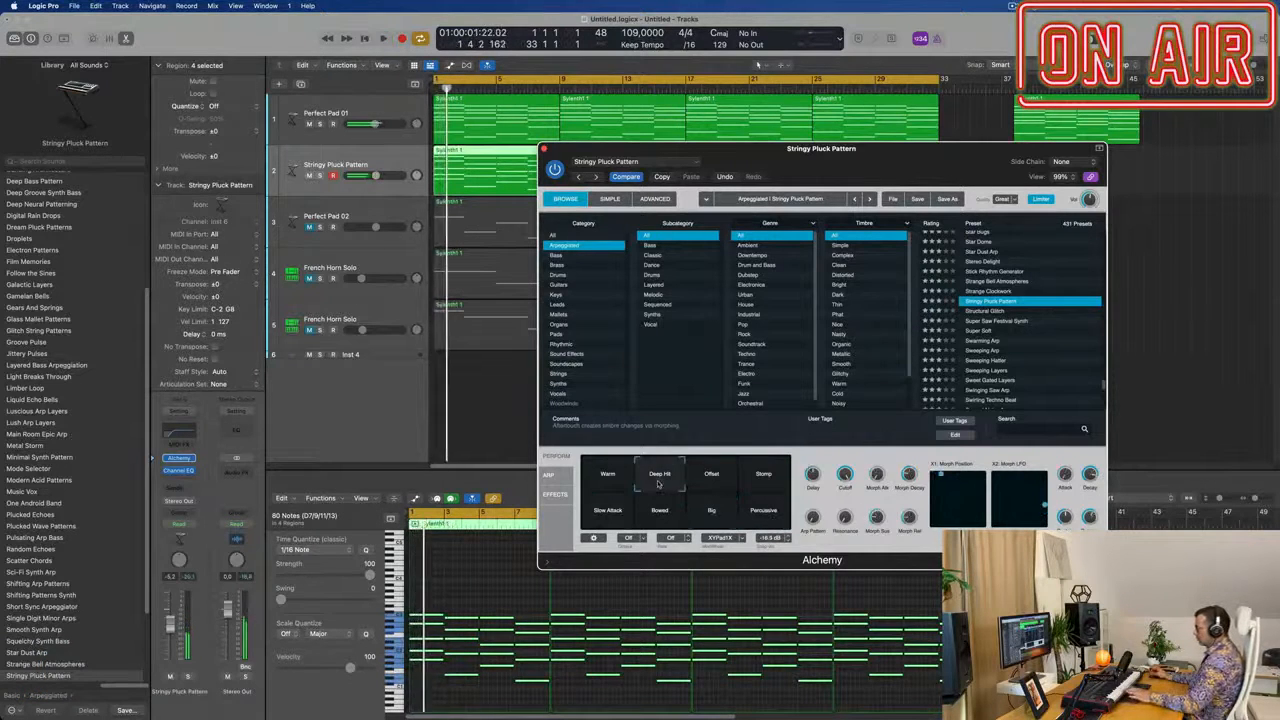
- Select the Perfect Pad 01 track to show its Alchemy settings, keeping the plug-in window clear of the tracks
{"action": "left_click_drag", "start_coordinate": [811, 166], "coordinate": [1040, 162]}
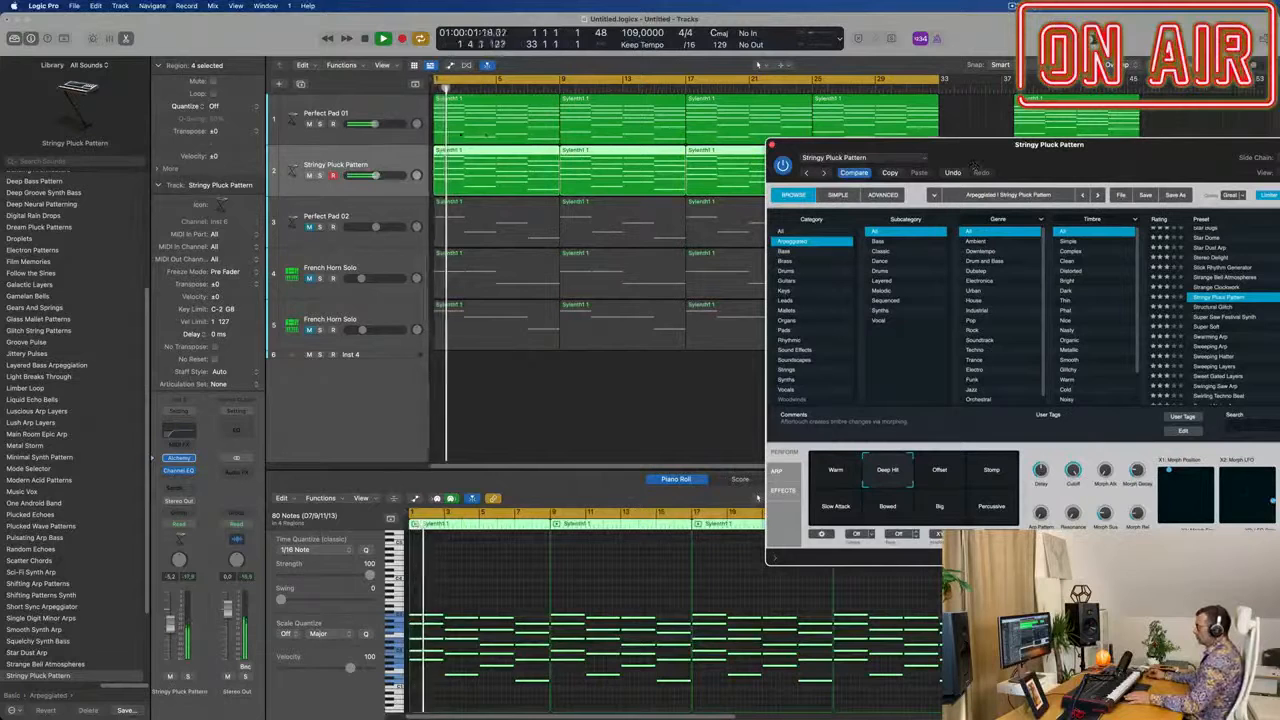
{"action": "key", "text": "Up"}
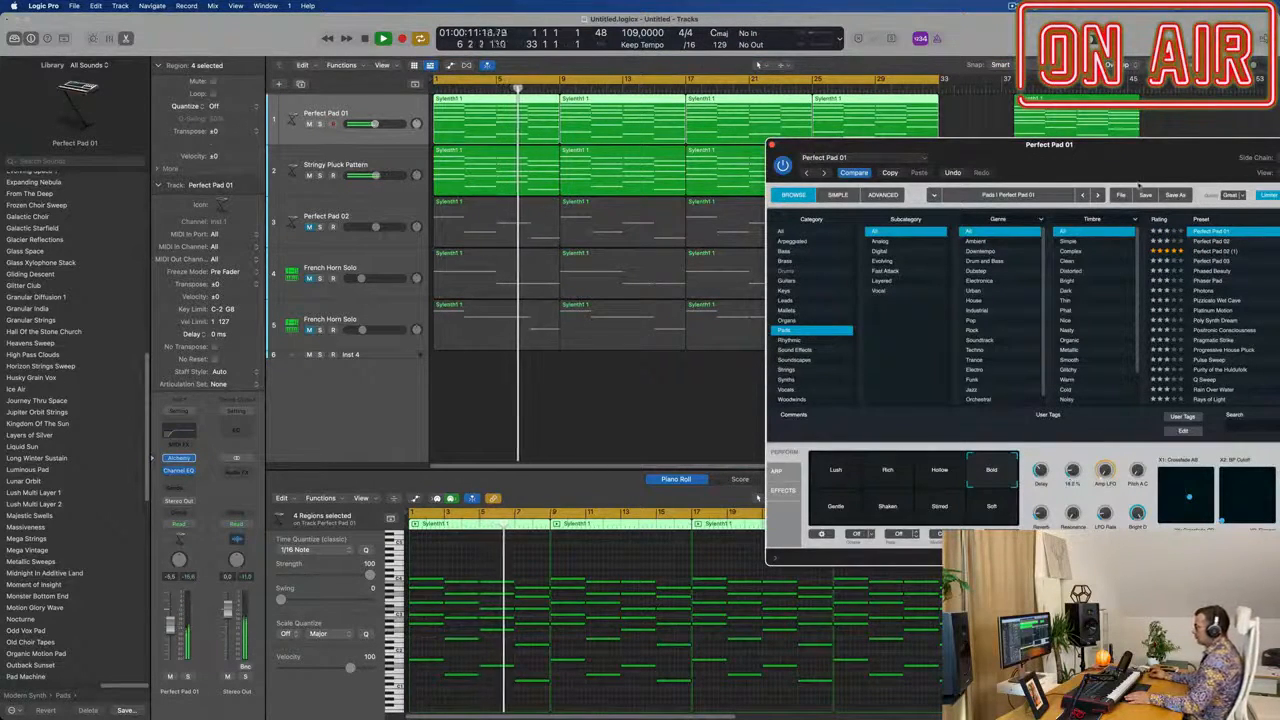
{"action": "left_click_drag", "start_coordinate": [985, 146], "coordinate": [943, 218]}
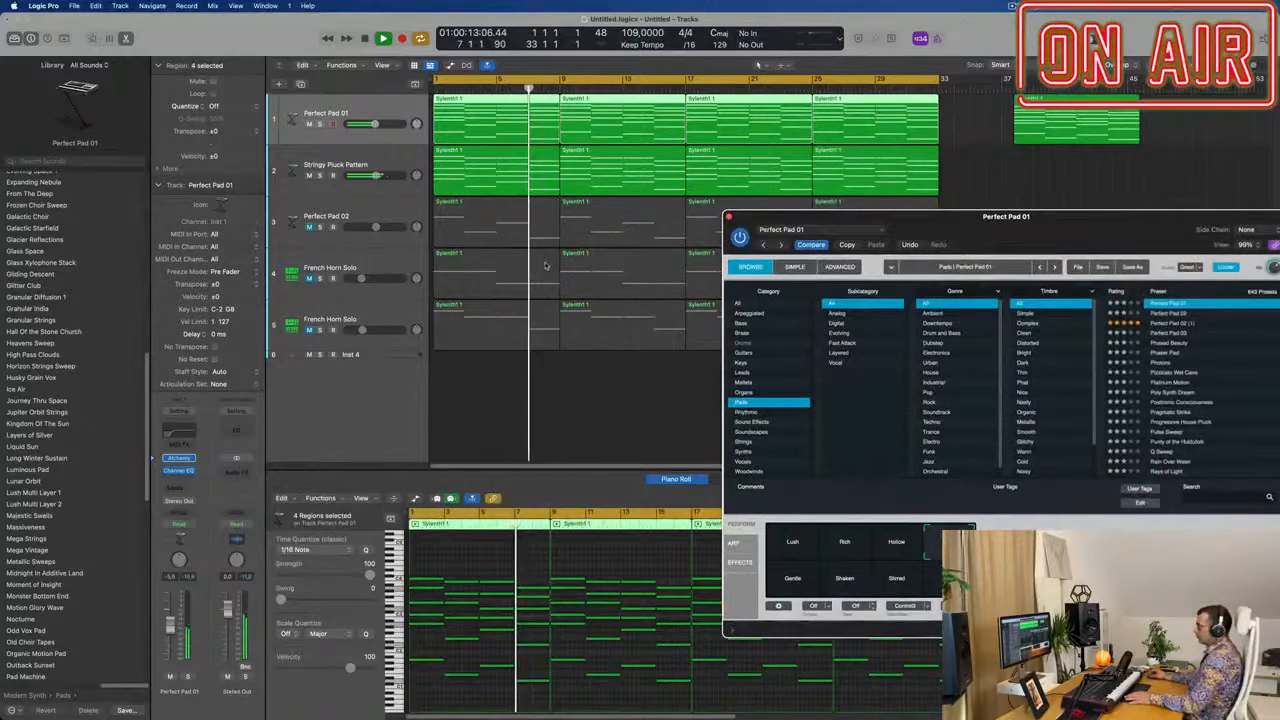
- Unmute French Horn Solo on track 4 and Perfect Pad 02, setting the horn to -24.0 dB and lowering the pad's volume
{"action": "left_click", "coordinate": [295, 290]}
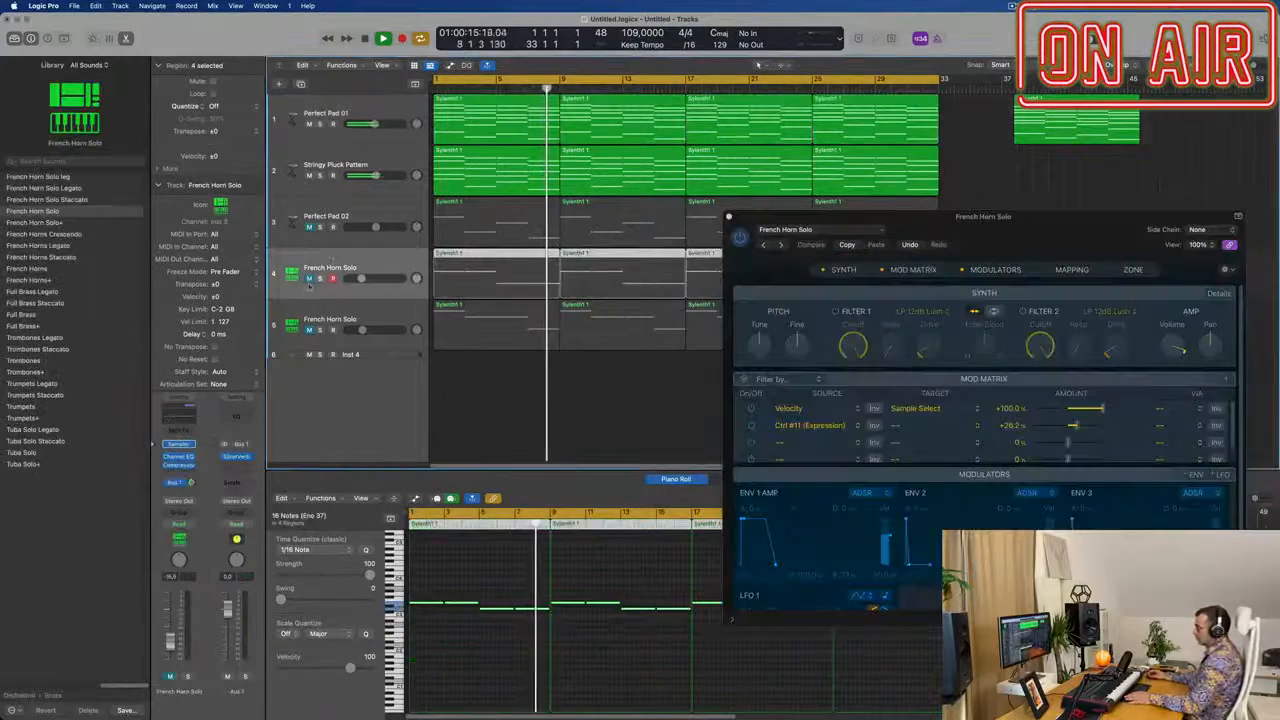
{"action": "left_click", "coordinate": [309, 279]}
{"action": "left_click_drag", "start_coordinate": [361, 280], "coordinate": [357, 279]}
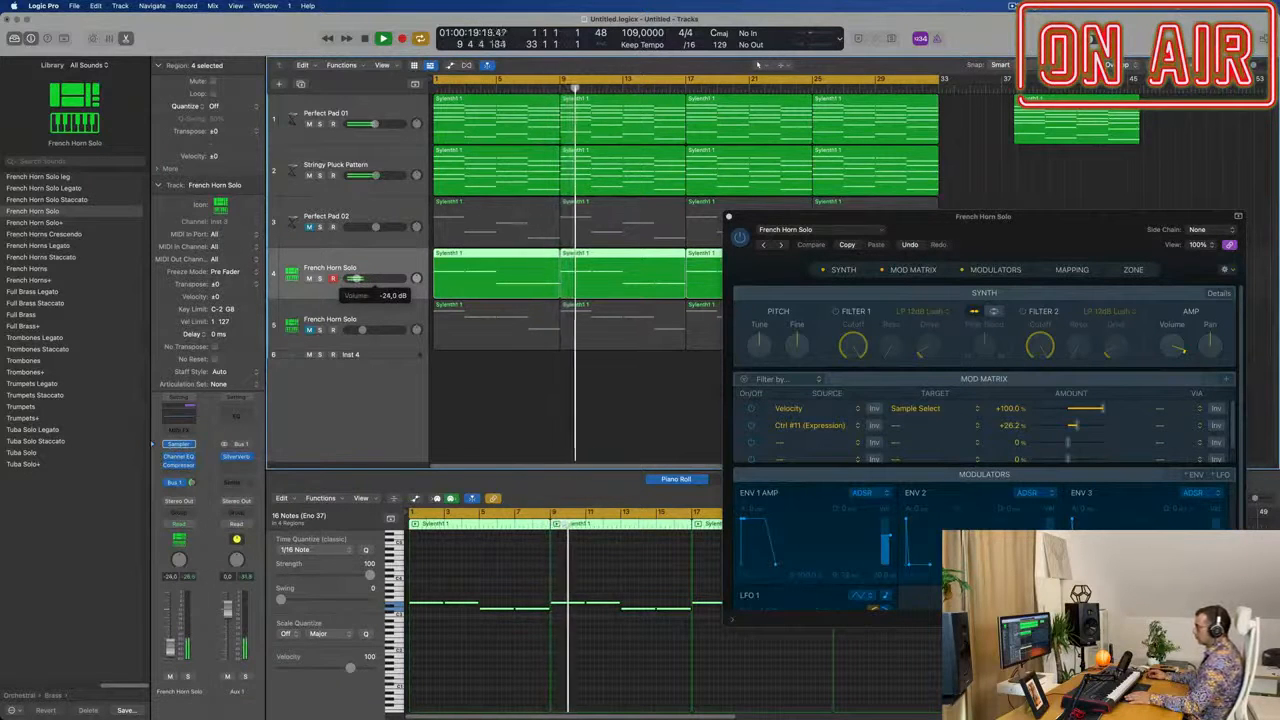
{"action": "left_click", "coordinate": [309, 227]}
{"action": "left_click_drag", "start_coordinate": [372, 227], "coordinate": [365, 228]}
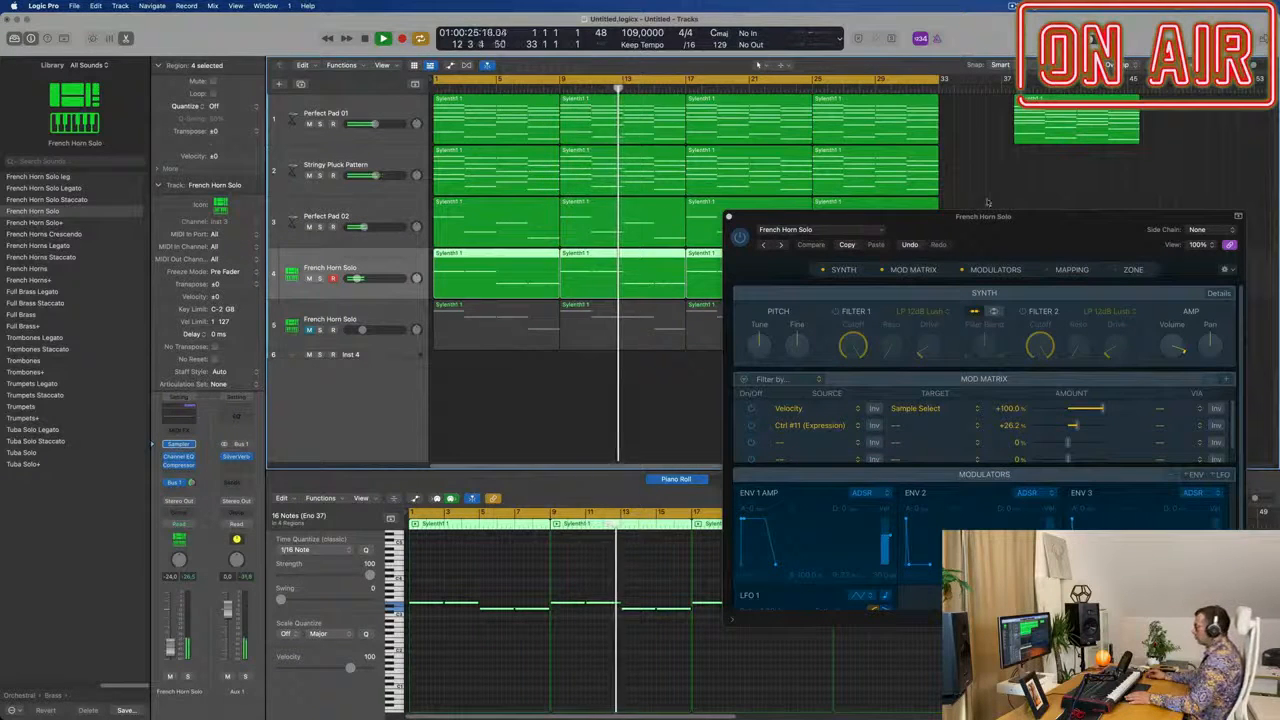
{"action": "mouse_move", "coordinate": [985, 219]}
{"action": "left_mouse_down"}
{"action": "mouse_move", "coordinate": [741, 243]}
{"action": "mouse_move", "coordinate": [996, 217]}
{"action": "left_mouse_up"}
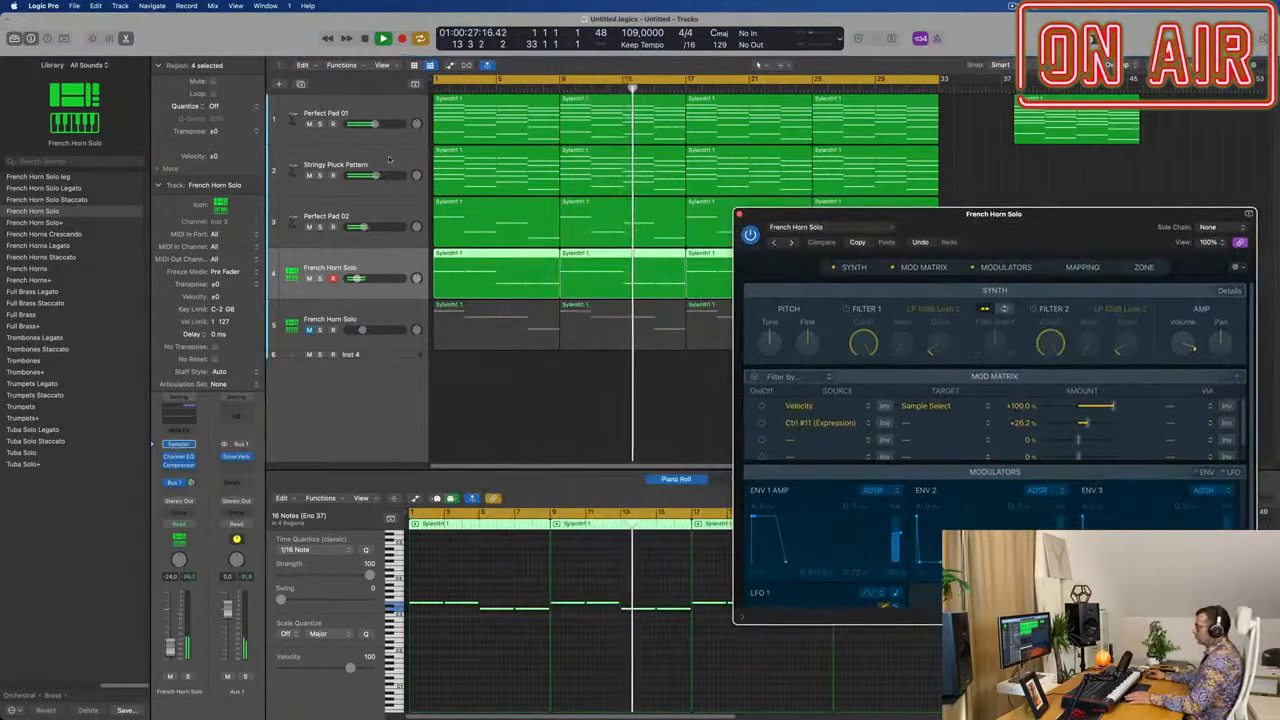
- Open the Channel EQ of the Stringy Pluck Pattern track and set its low cut to 109 Hz
{"action": "left_click", "coordinate": [300, 166]}
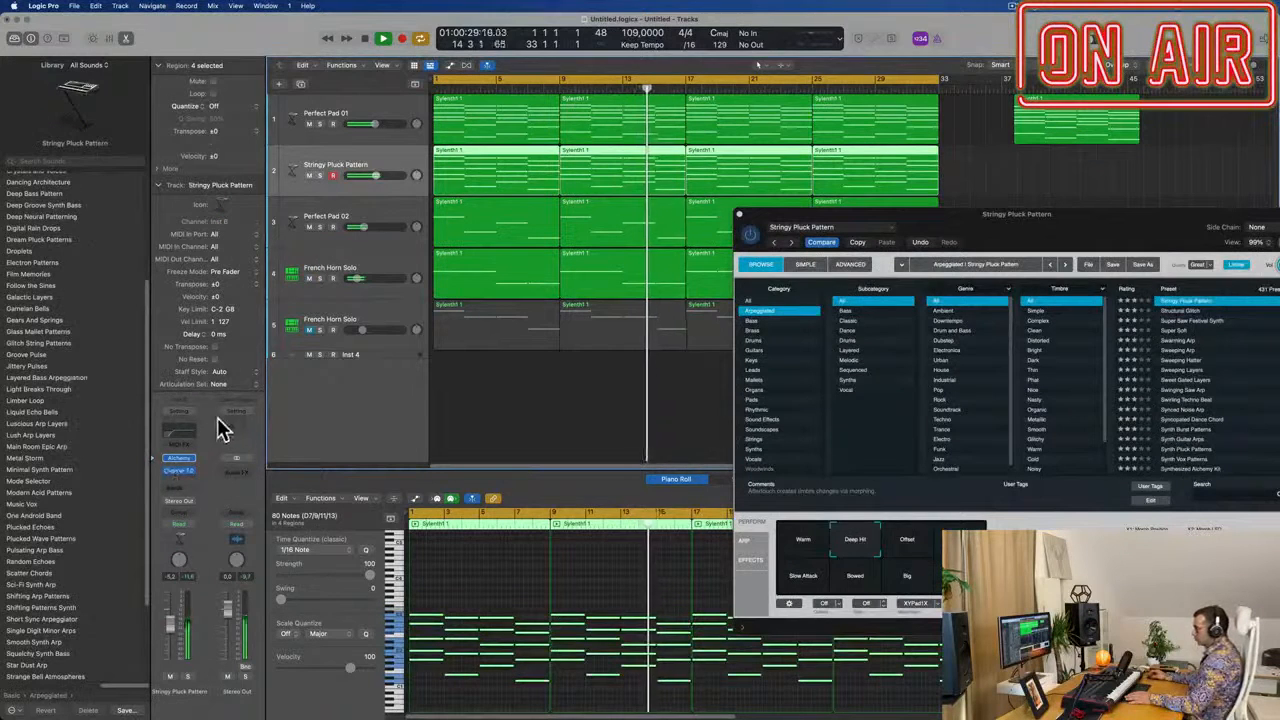
{"action": "left_click", "coordinate": [183, 428]}
{"action": "left_click_drag", "start_coordinate": [978, 428], "coordinate": [938, 429]}
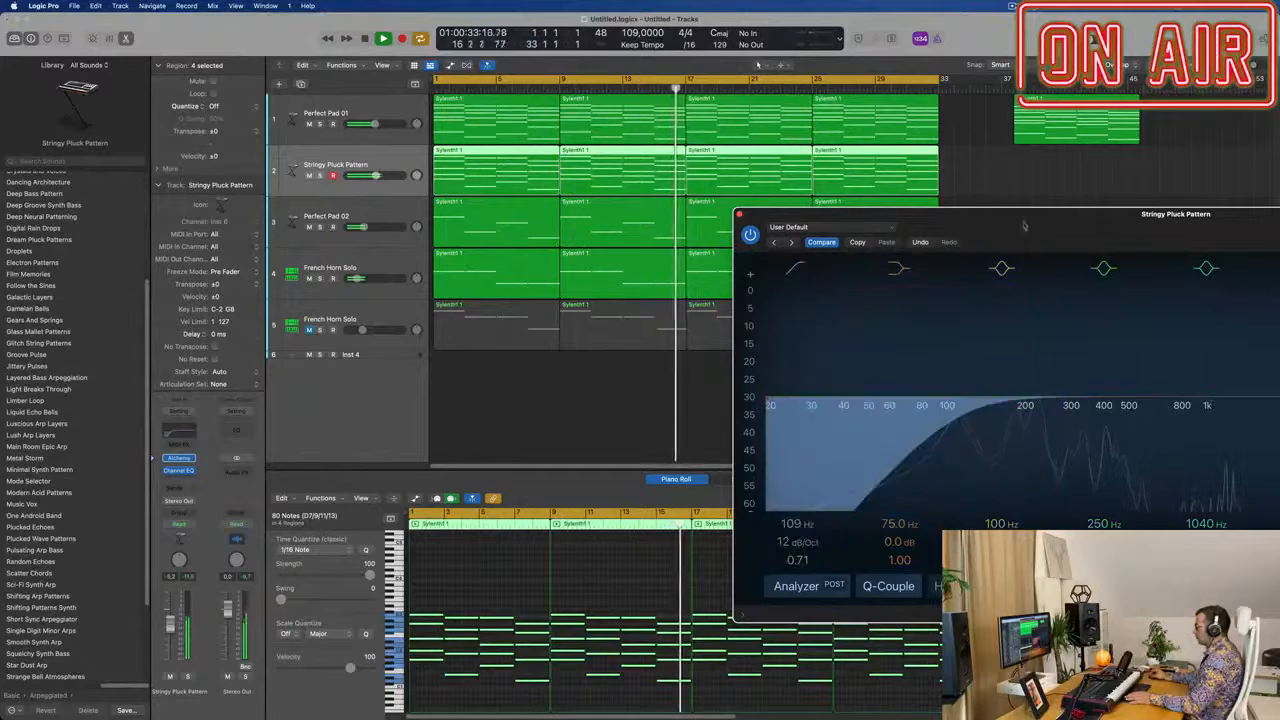
{"action": "left_click_drag", "start_coordinate": [1026, 224], "coordinate": [639, 333]}
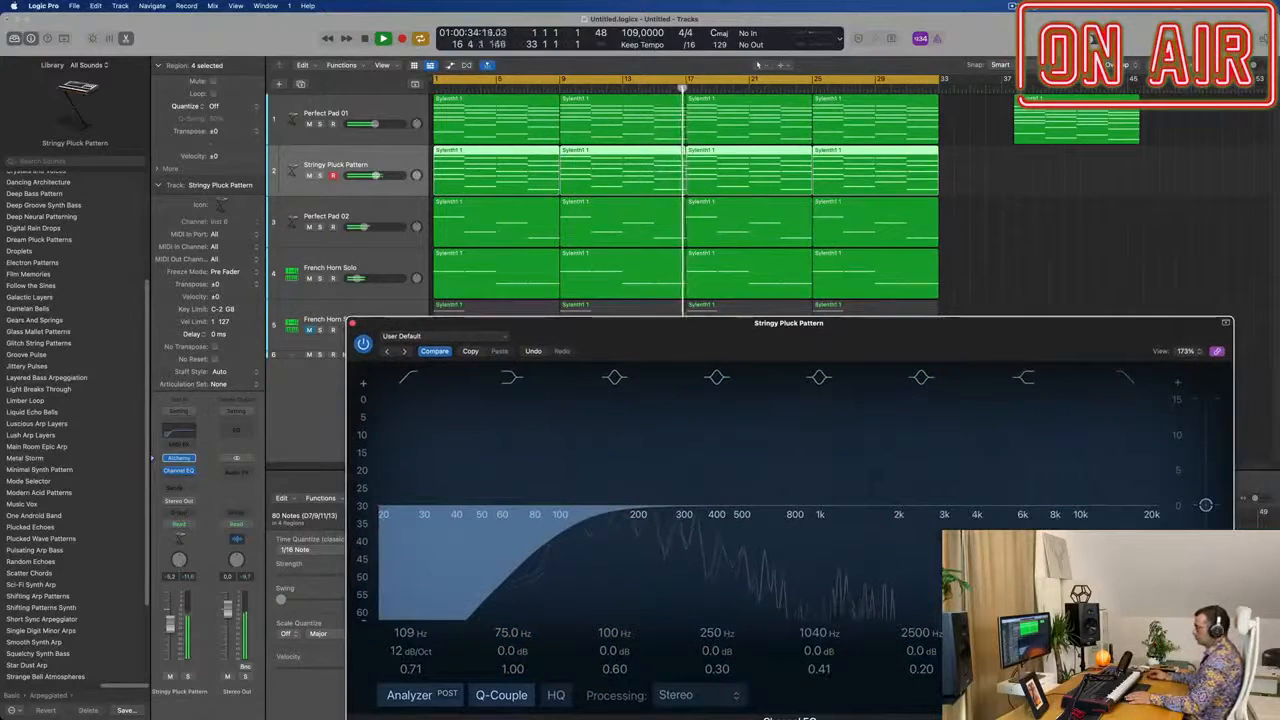
- Reopen Stringy Pluck Pattern's Alchemy window, toggle Compare and restart playback from the beginning
{"action": "left_click", "coordinate": [179, 458]}
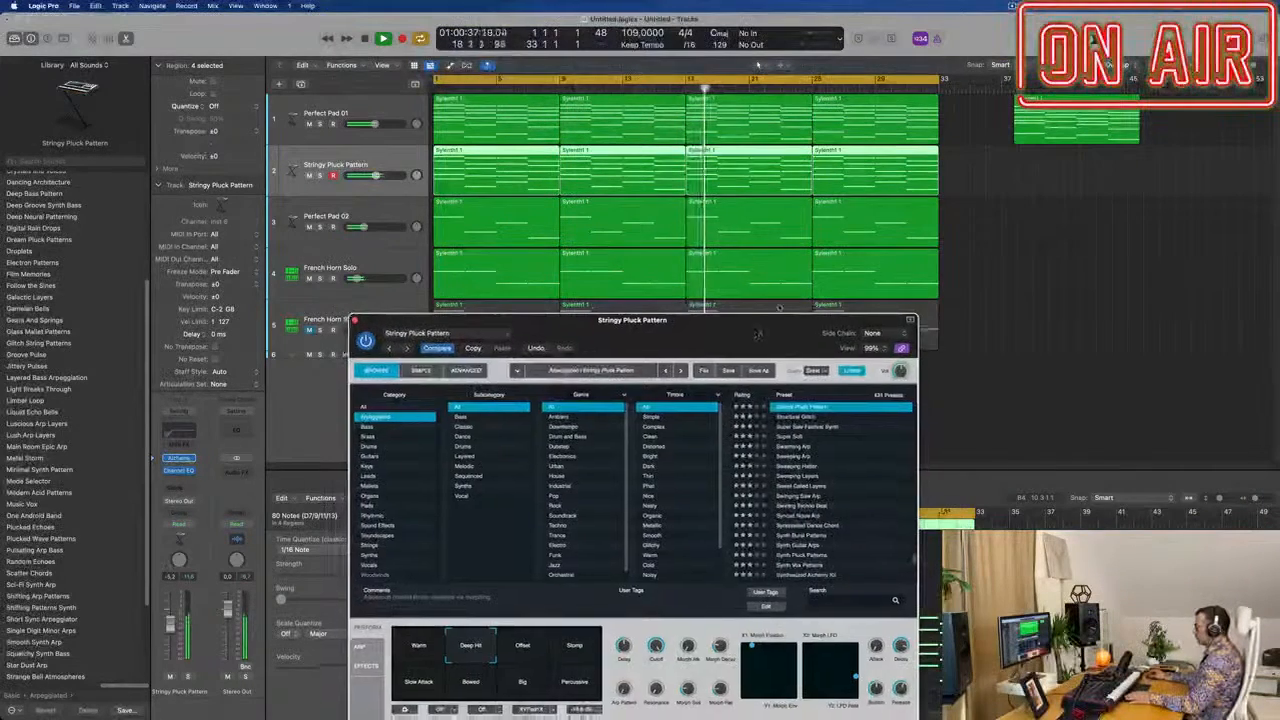
{"action": "left_click_drag", "start_coordinate": [471, 352], "coordinate": [551, 184]}
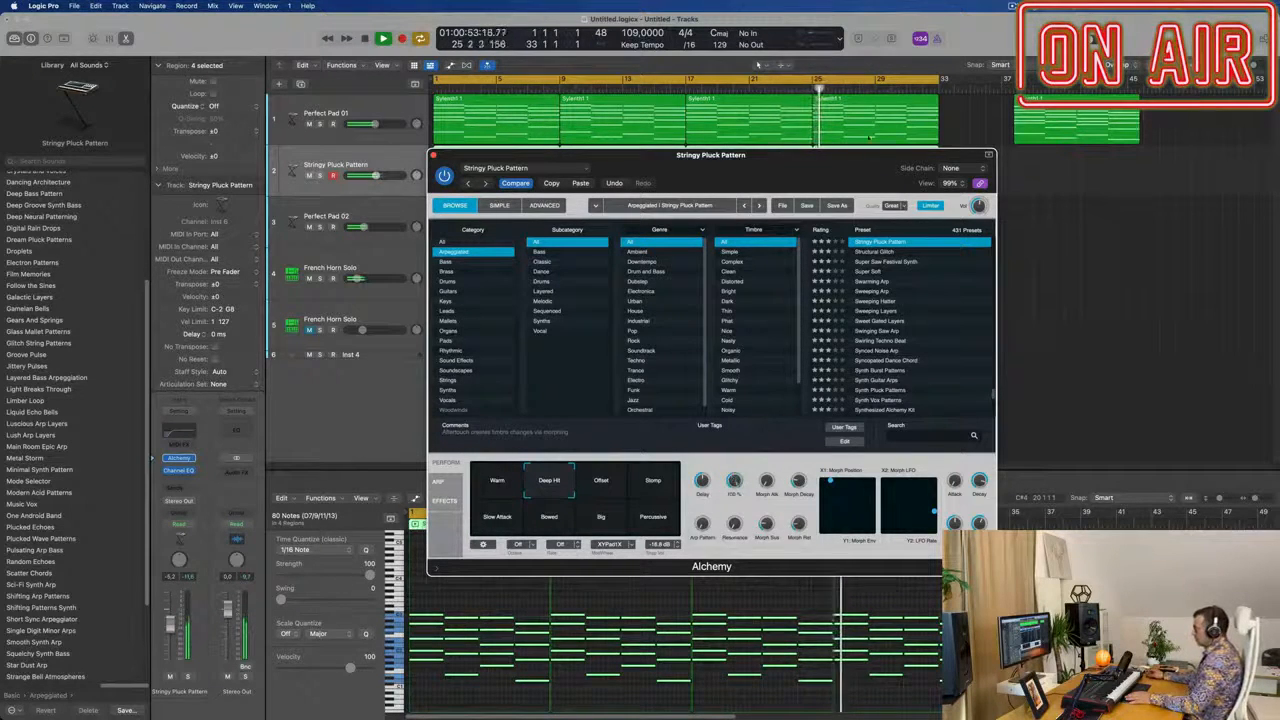
{"action": "left_click_drag", "start_coordinate": [841, 167], "coordinate": [854, 140]}
{"action": "left_click", "coordinate": [528, 156]}
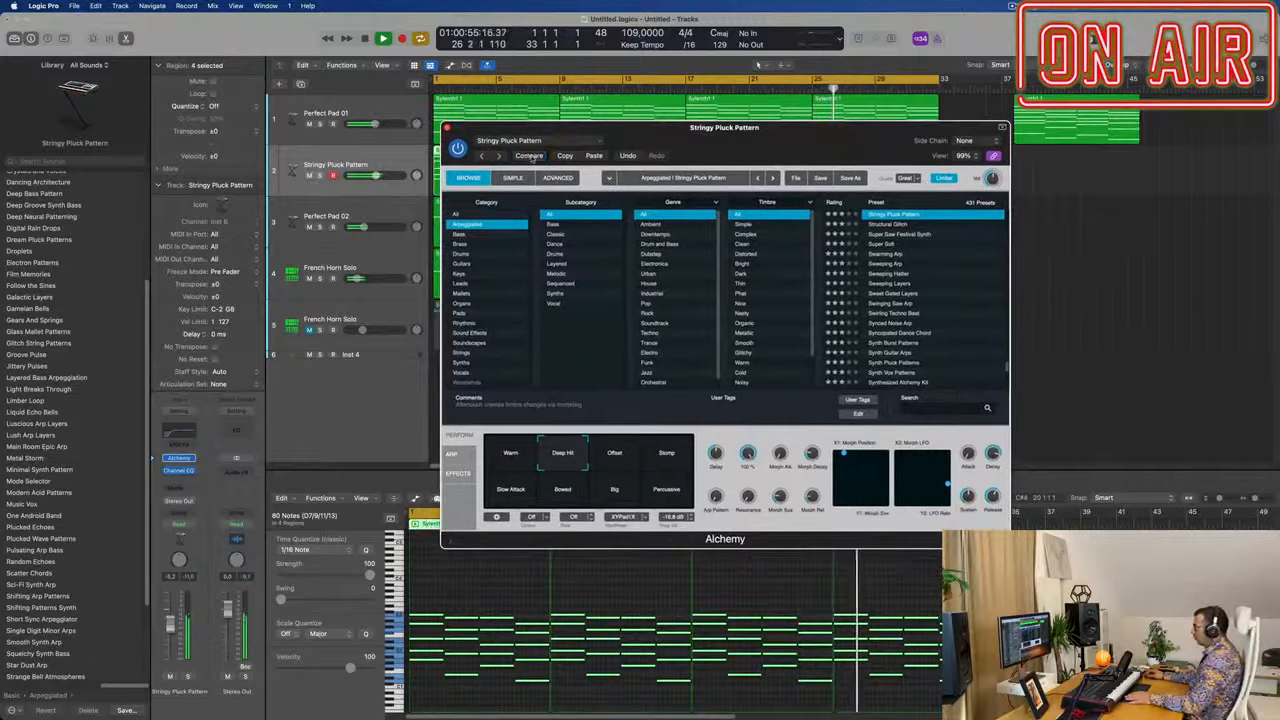
{"action": "key", "text": "Return"}
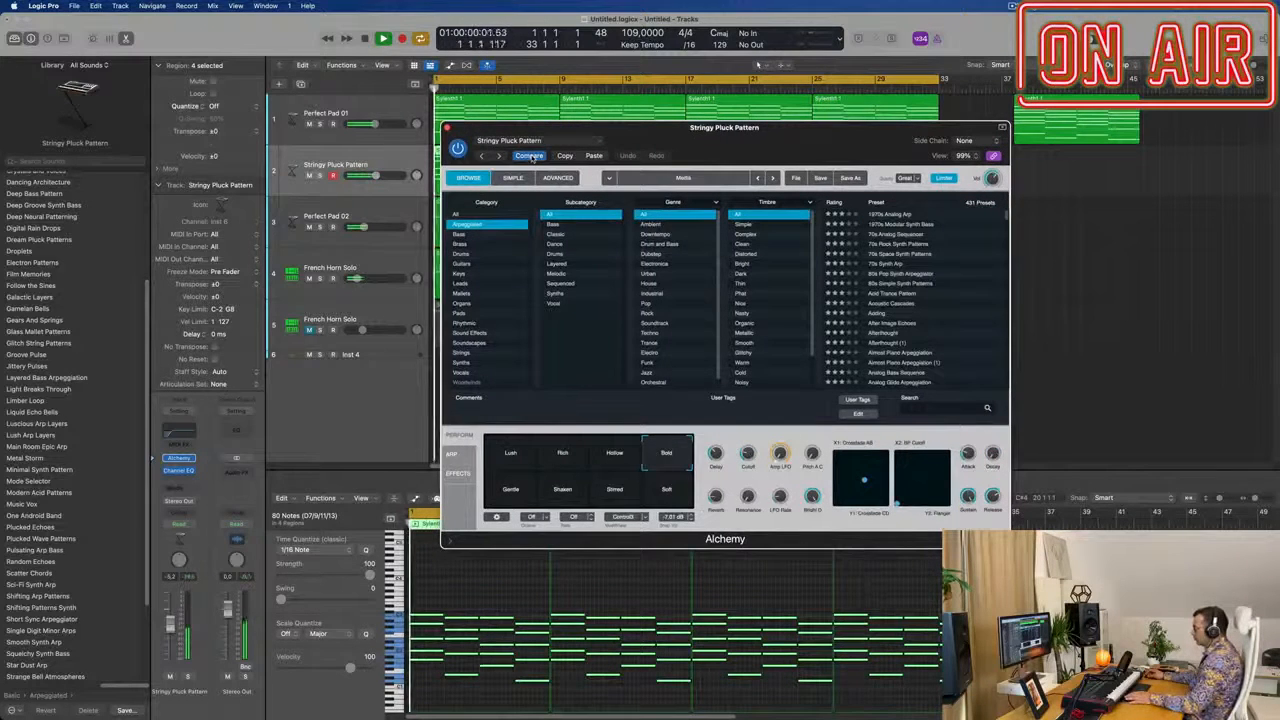
- Solo the Stringy Pluck Pattern track, toggle Compare again and audition the track alone
{"action": "left_click_drag", "start_coordinate": [755, 140], "coordinate": [936, 225]}
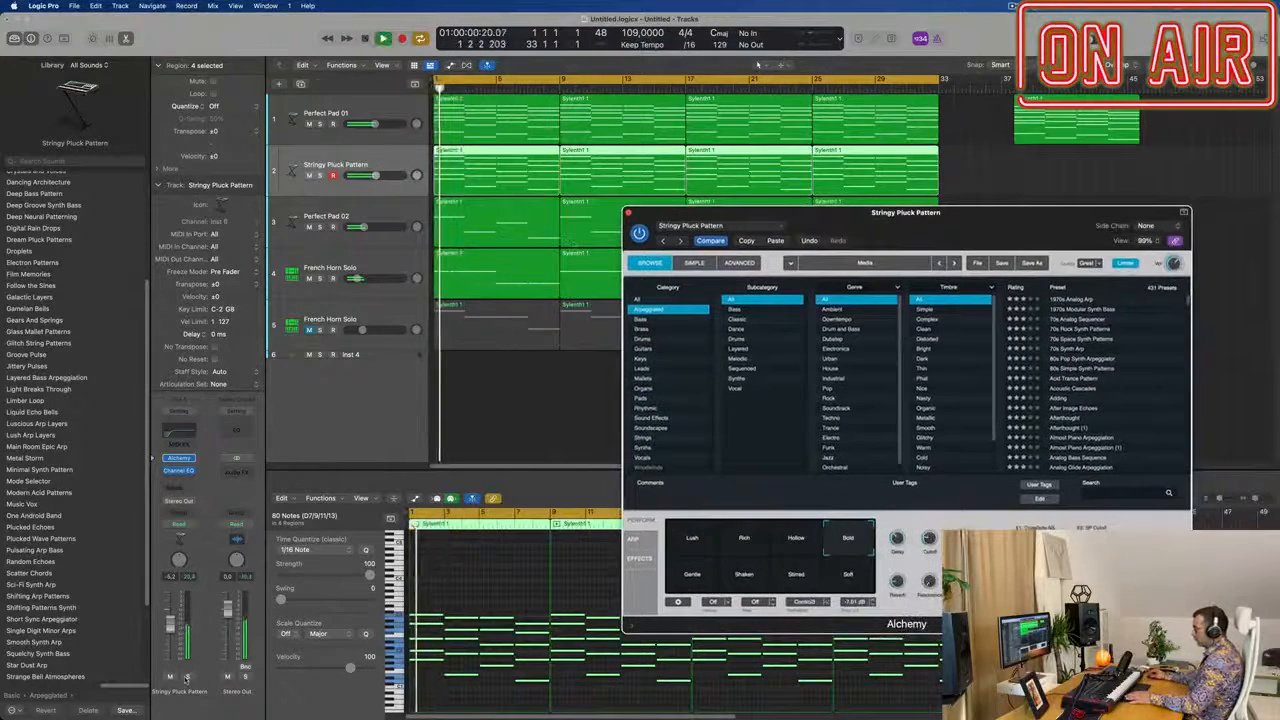
{"action": "left_click", "coordinate": [320, 175]}
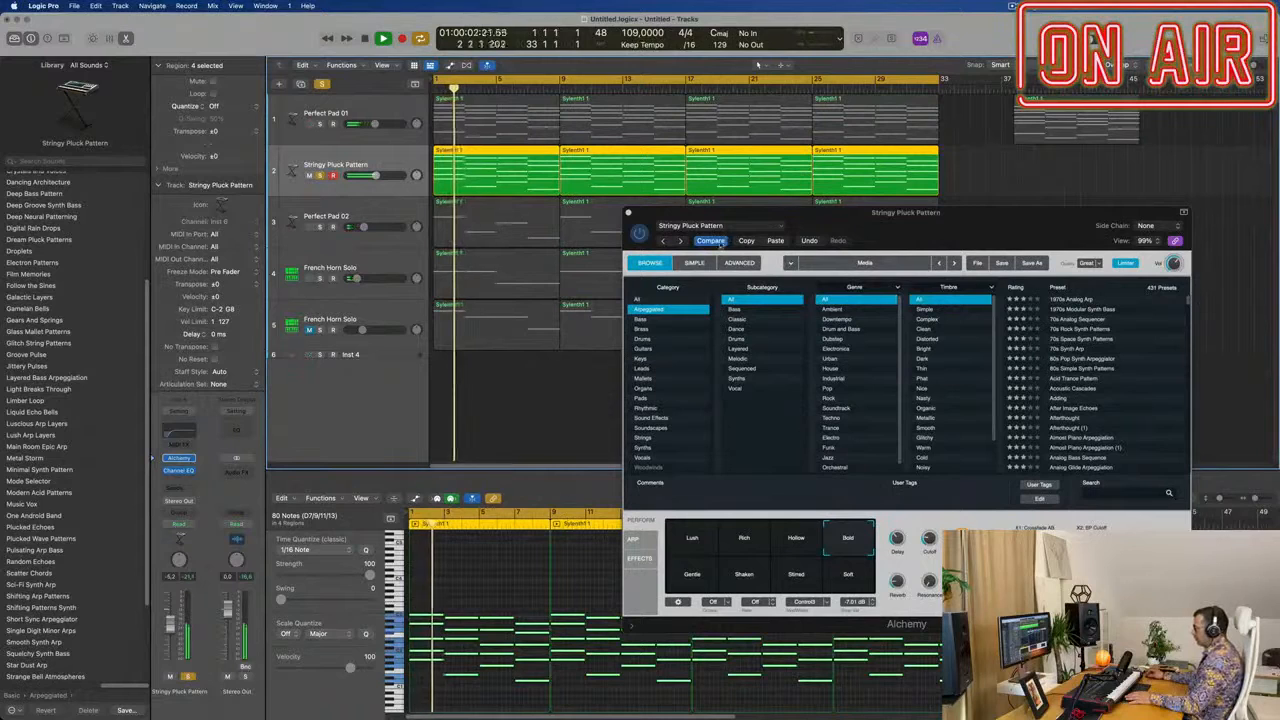
{"action": "left_click", "coordinate": [719, 240]}
{"action": "key", "text": "space"}
{"action": "left_click_drag", "start_coordinate": [988, 238], "coordinate": [893, 214]}
{"action": "key", "text": "space"}
{"action": "key", "text": "space"}
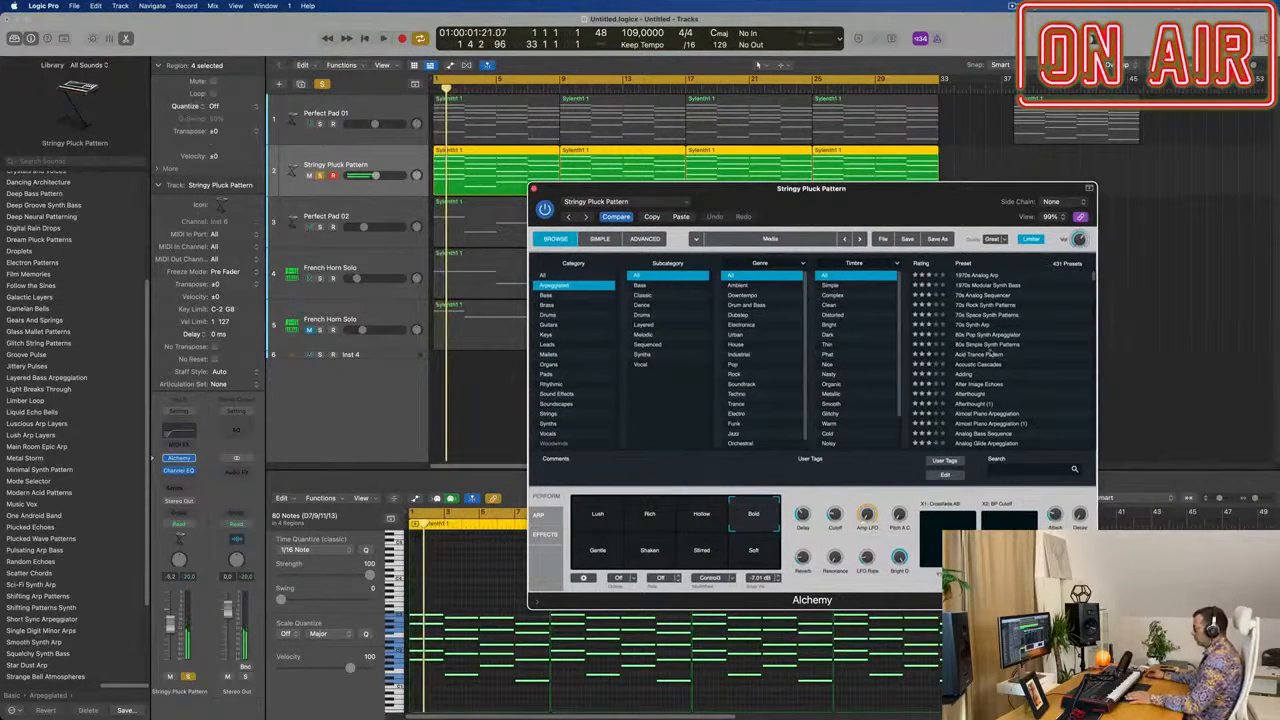
- Load the 80s Simple Synth Patterns preset in Alchemy, unsolo its track and restart playback with the full arrangement
{"action": "left_click", "coordinate": [986, 344]}
{"action": "key", "text": "space"}
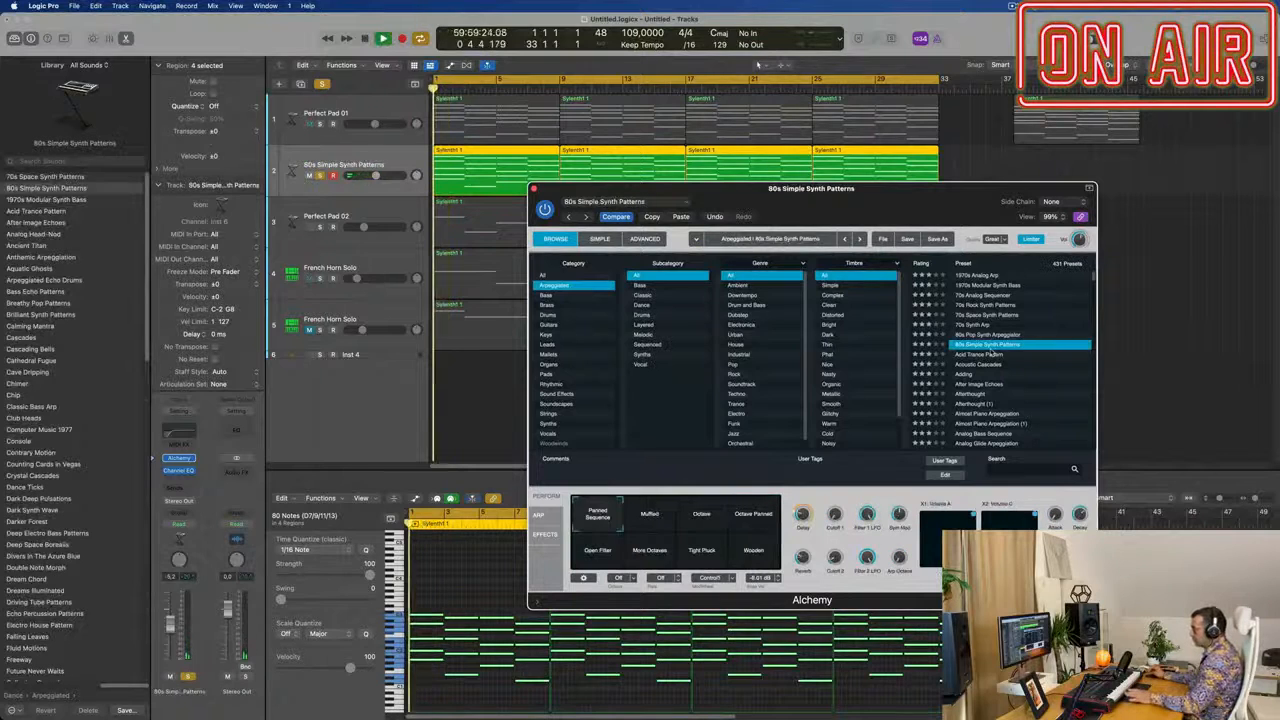
{"action": "left_click_drag", "start_coordinate": [893, 208], "coordinate": [966, 190]}
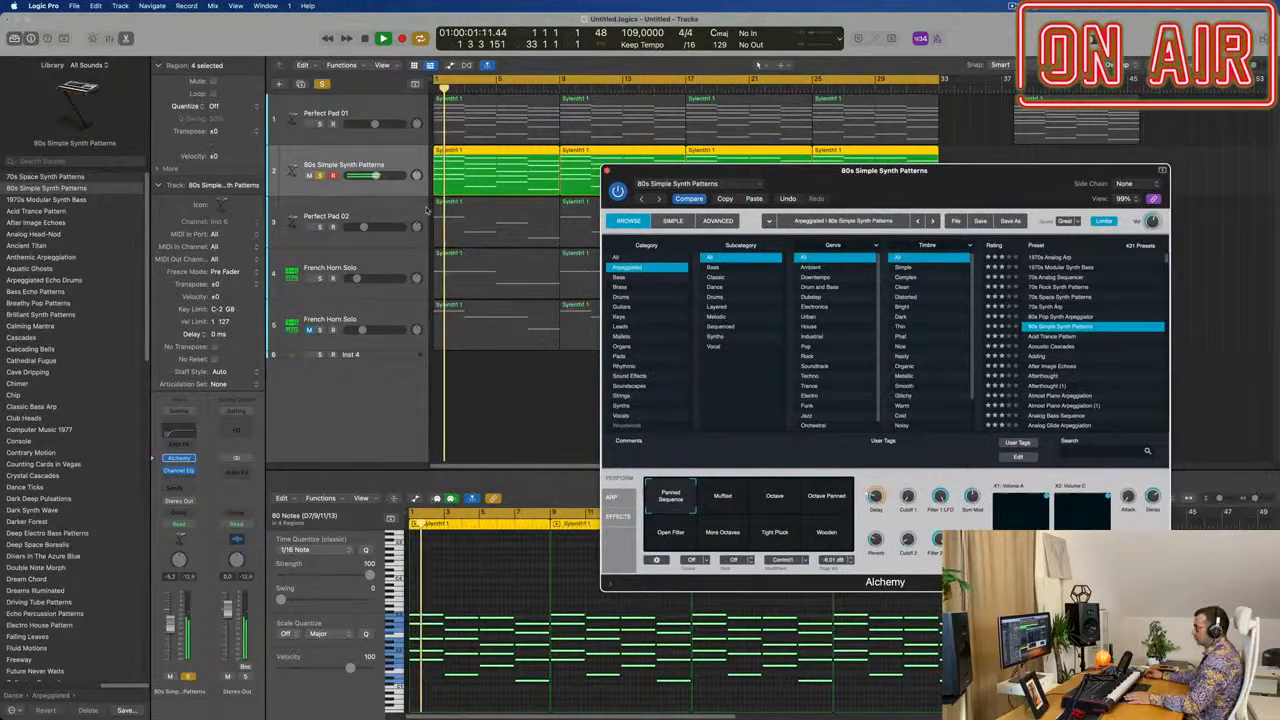
{"action": "left_click", "coordinate": [320, 175]}
{"action": "key", "text": "space"}
{"action": "key", "text": "space"}
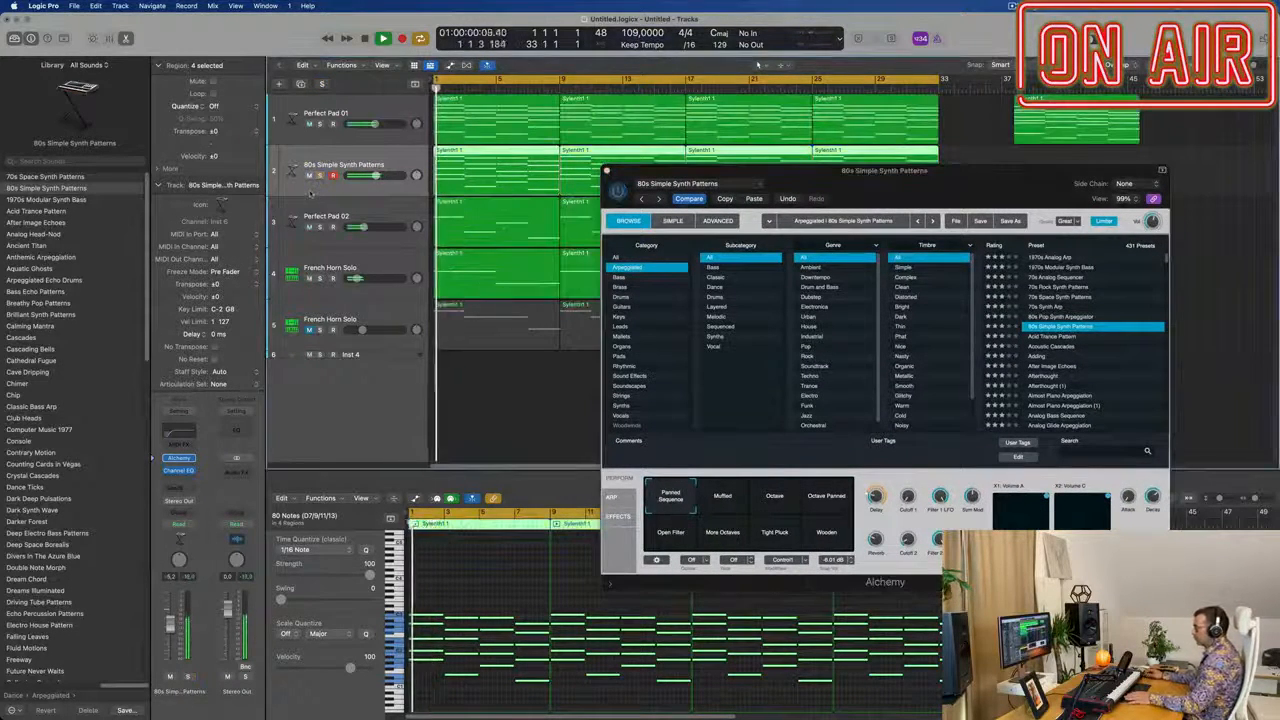
- Audition the Octave, Octave Panned, Wooden, Tight Pluck and Open Filter snapshots of 80s Simple Synth Patterns, settling on More Octaves
{"action": "left_click_drag", "start_coordinate": [965, 185], "coordinate": [752, 194]}
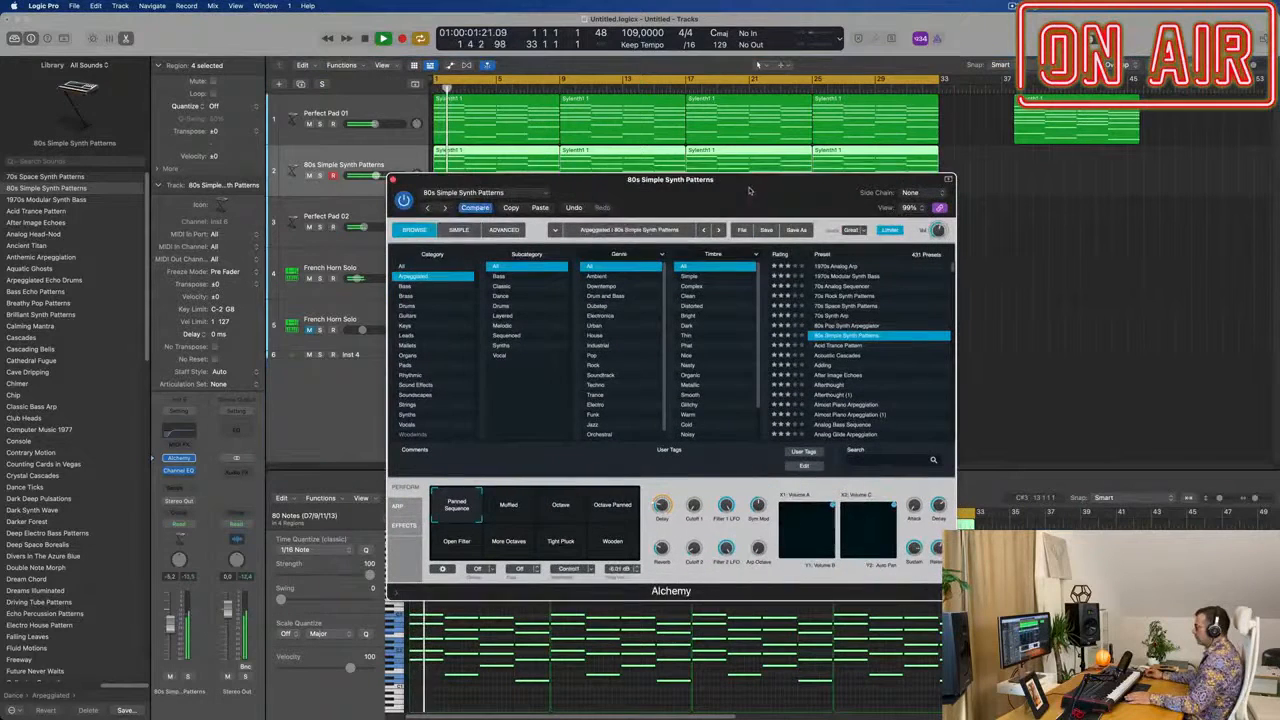
{"action": "left_click", "coordinate": [562, 506]}
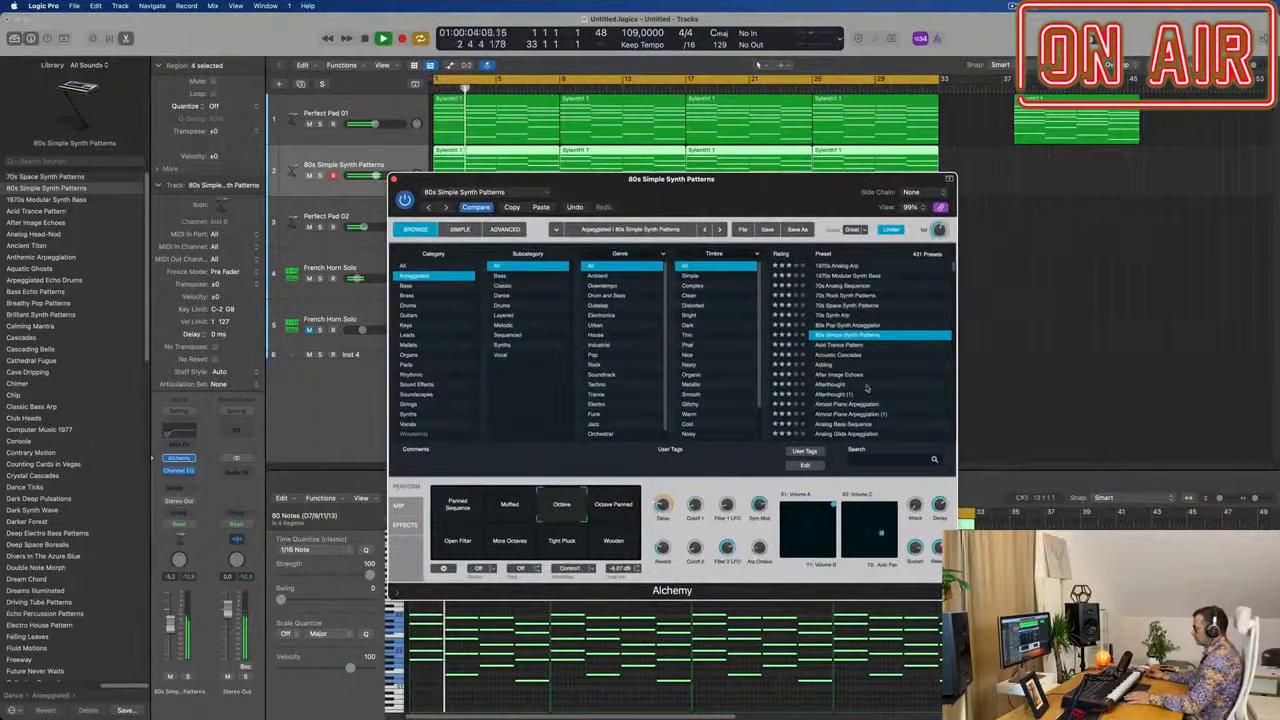
{"action": "left_click_drag", "start_coordinate": [757, 186], "coordinate": [791, 124]}
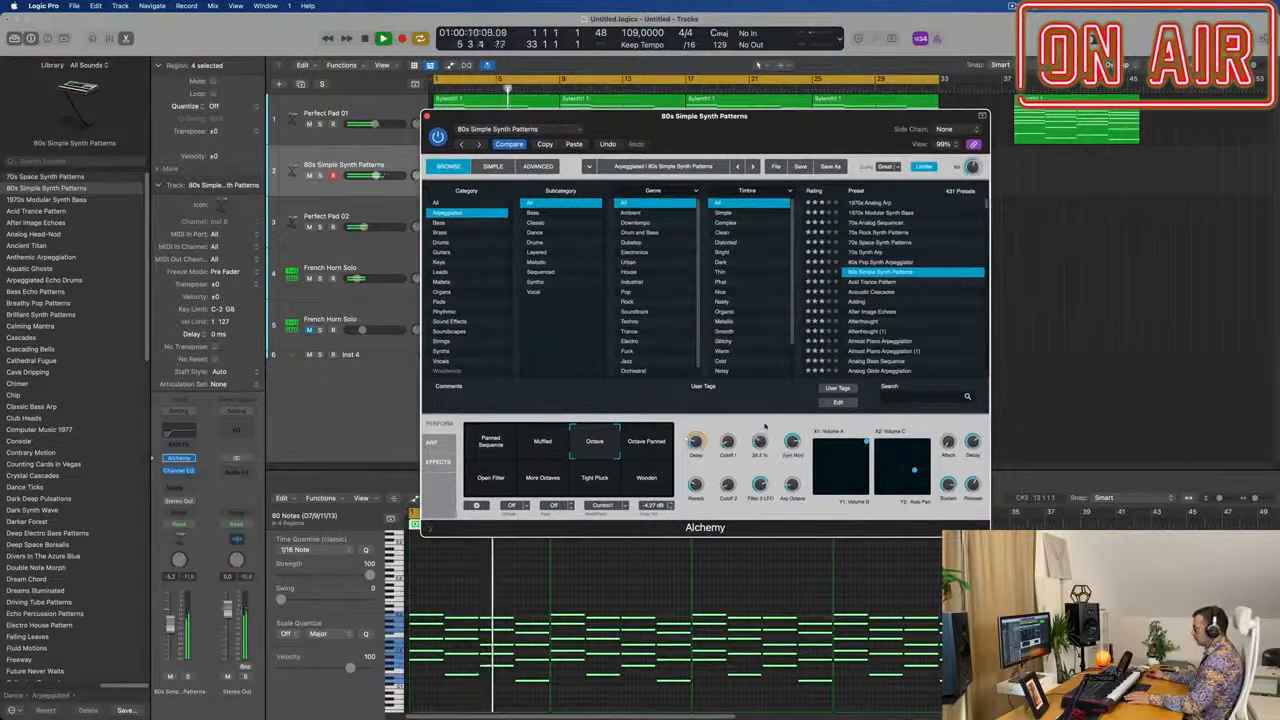
{"action": "left_click", "coordinate": [647, 446]}
{"action": "left_click", "coordinate": [649, 488]}
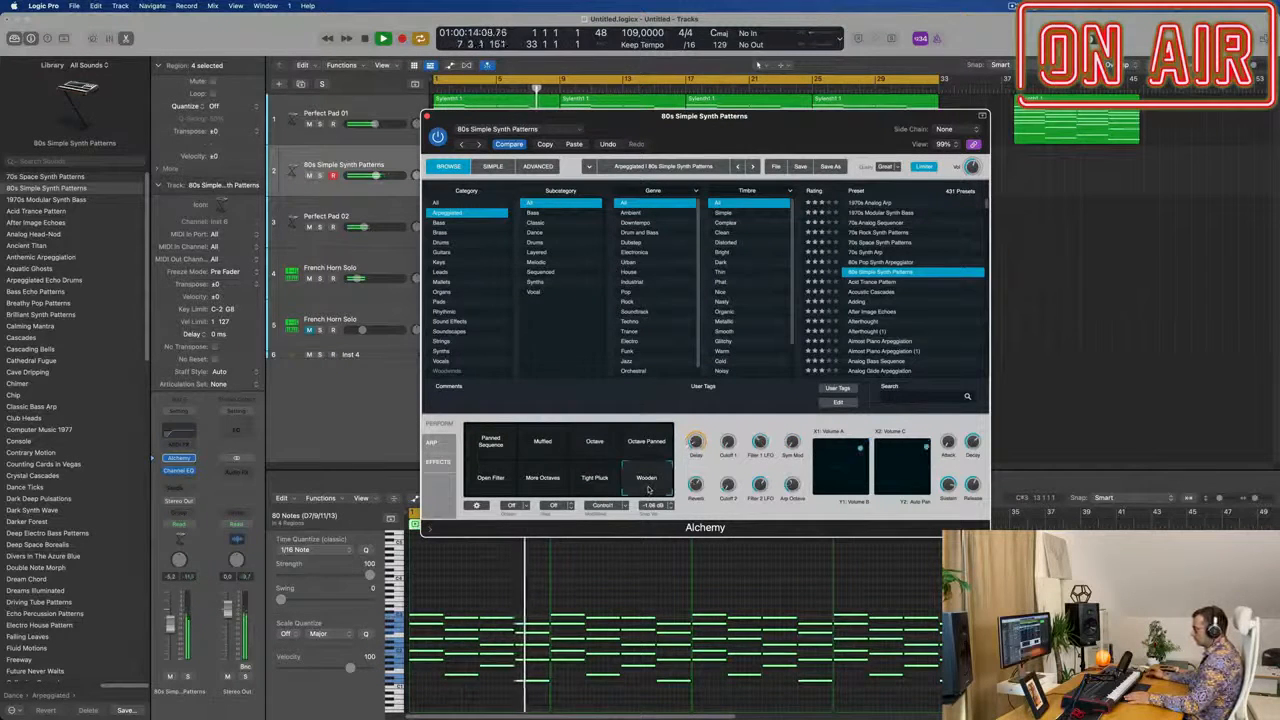
{"action": "left_click", "coordinate": [595, 485]}
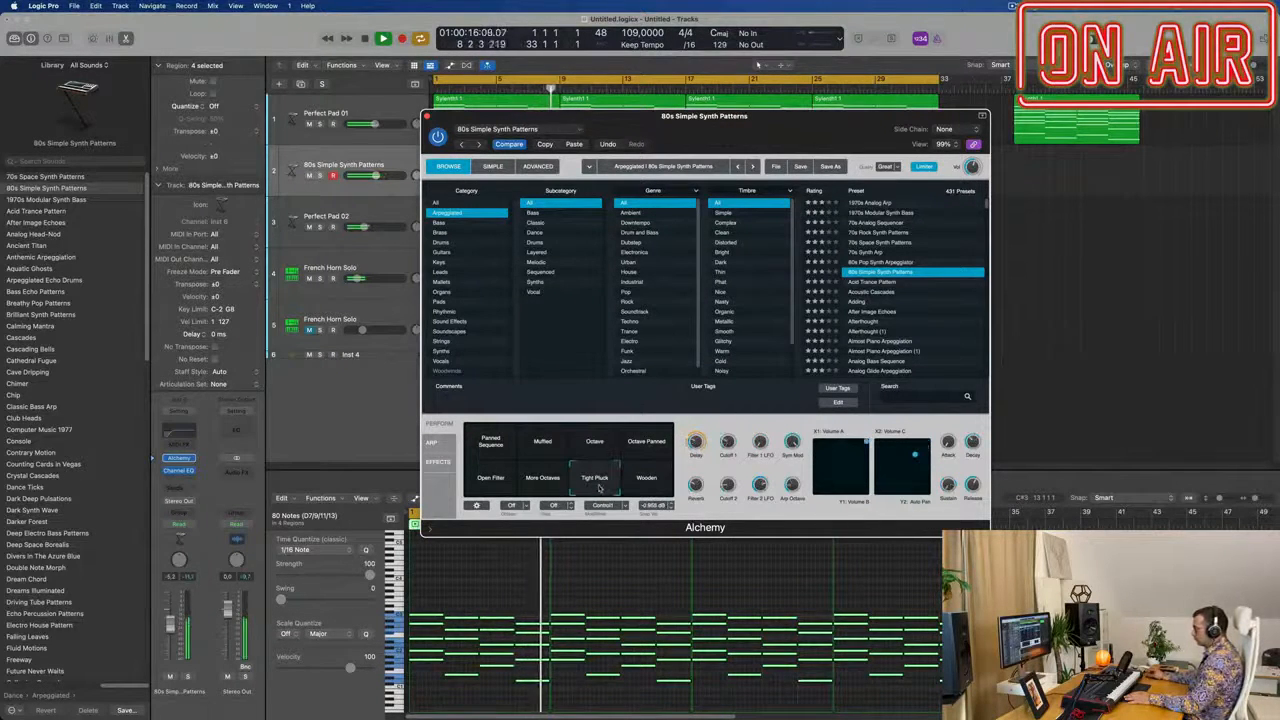
{"action": "left_click", "coordinate": [545, 487]}
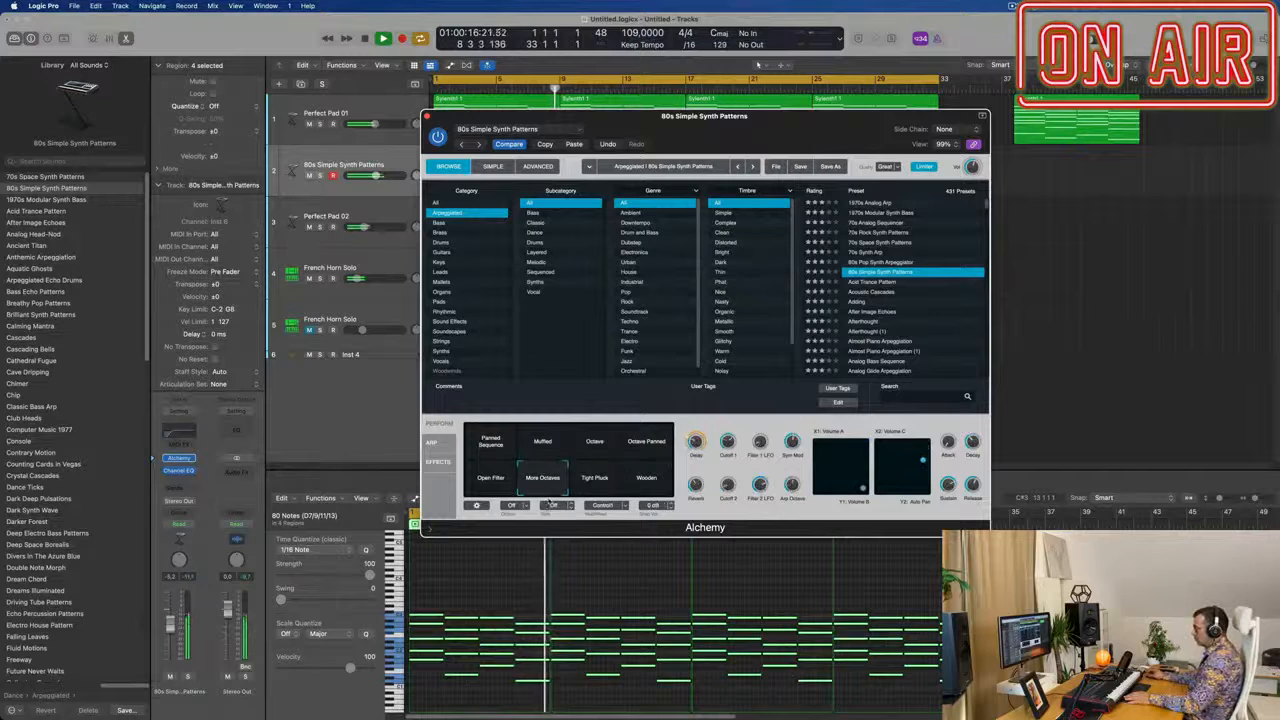
{"action": "left_click", "coordinate": [480, 490]}
{"action": "left_click", "coordinate": [548, 490]}
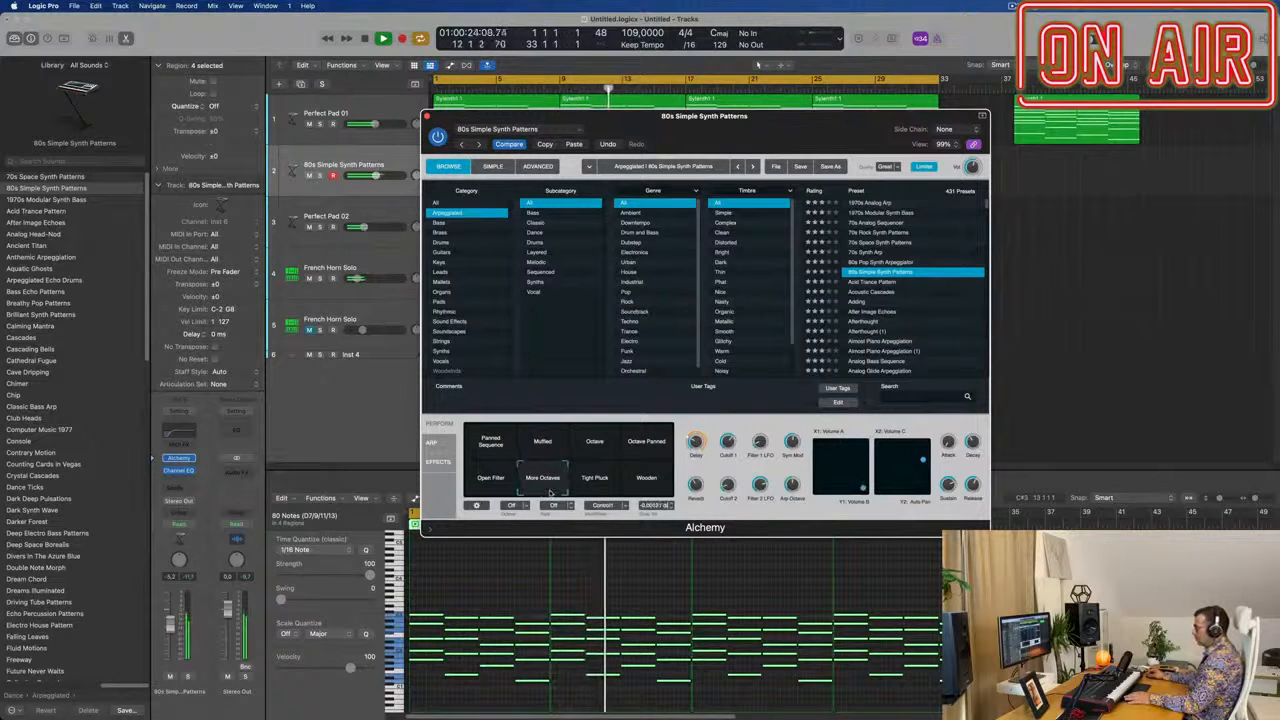
- Move the Alchemy window aside to lower the 80s Simple Synth Patterns track's volume, and bring the window back
{"action": "left_click_drag", "start_coordinate": [705, 116], "coordinate": [787, 66]}
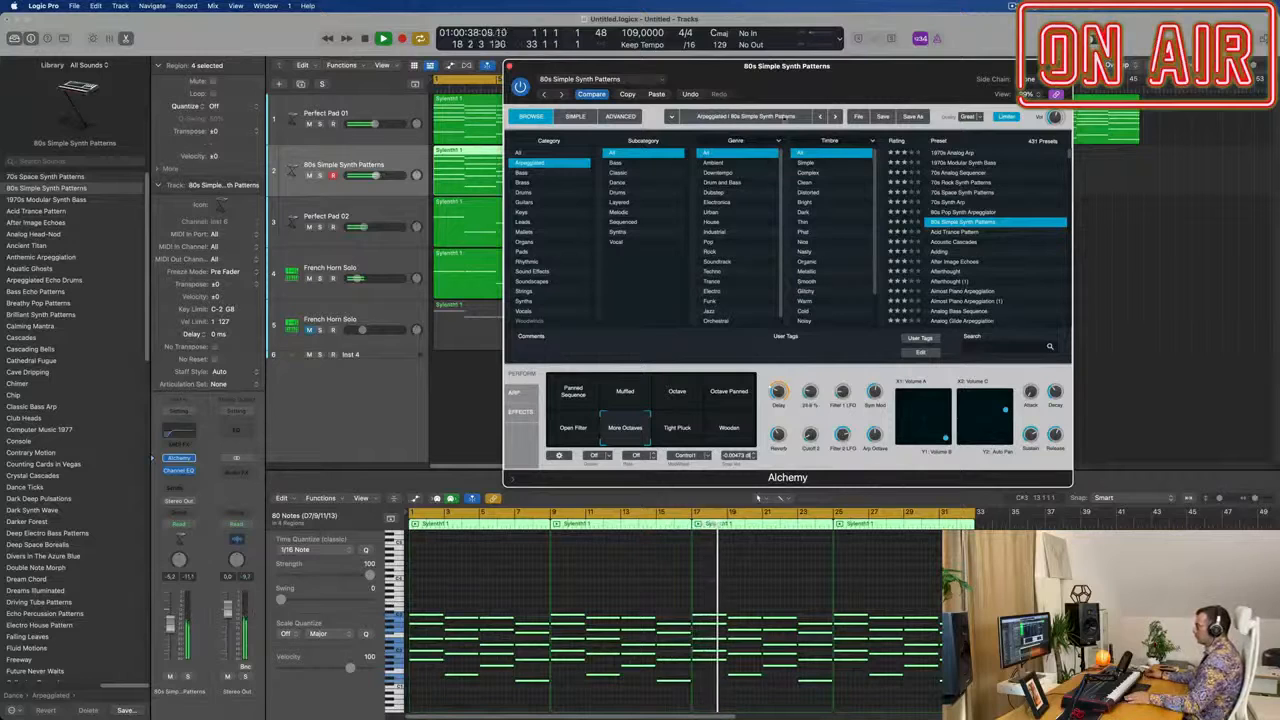
{"action": "left_click_drag", "start_coordinate": [804, 69], "coordinate": [999, 89]}
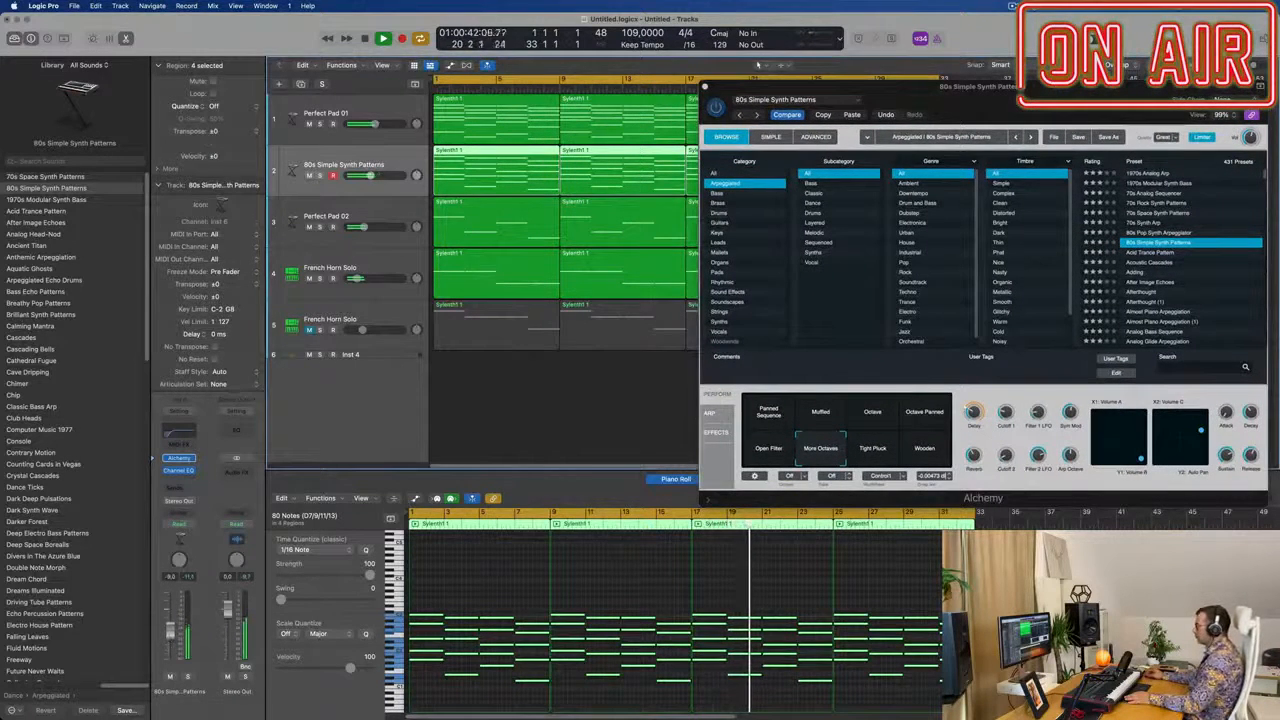
{"action": "left_click_drag", "start_coordinate": [827, 120], "coordinate": [493, 163]}
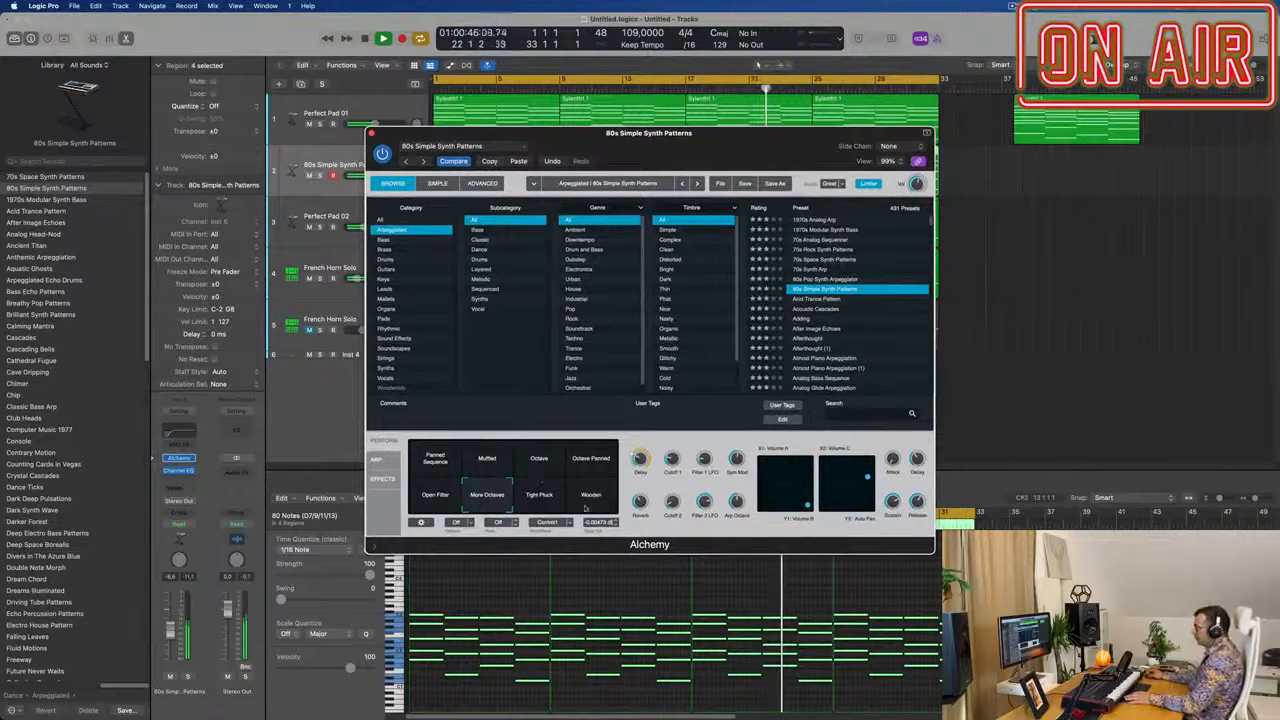
- Compare the Muffled, Octave and Octave Panned snapshots during playback, and return to More Octaves
{"action": "left_click", "coordinate": [487, 458]}
{"action": "left_click", "coordinate": [539, 458]}
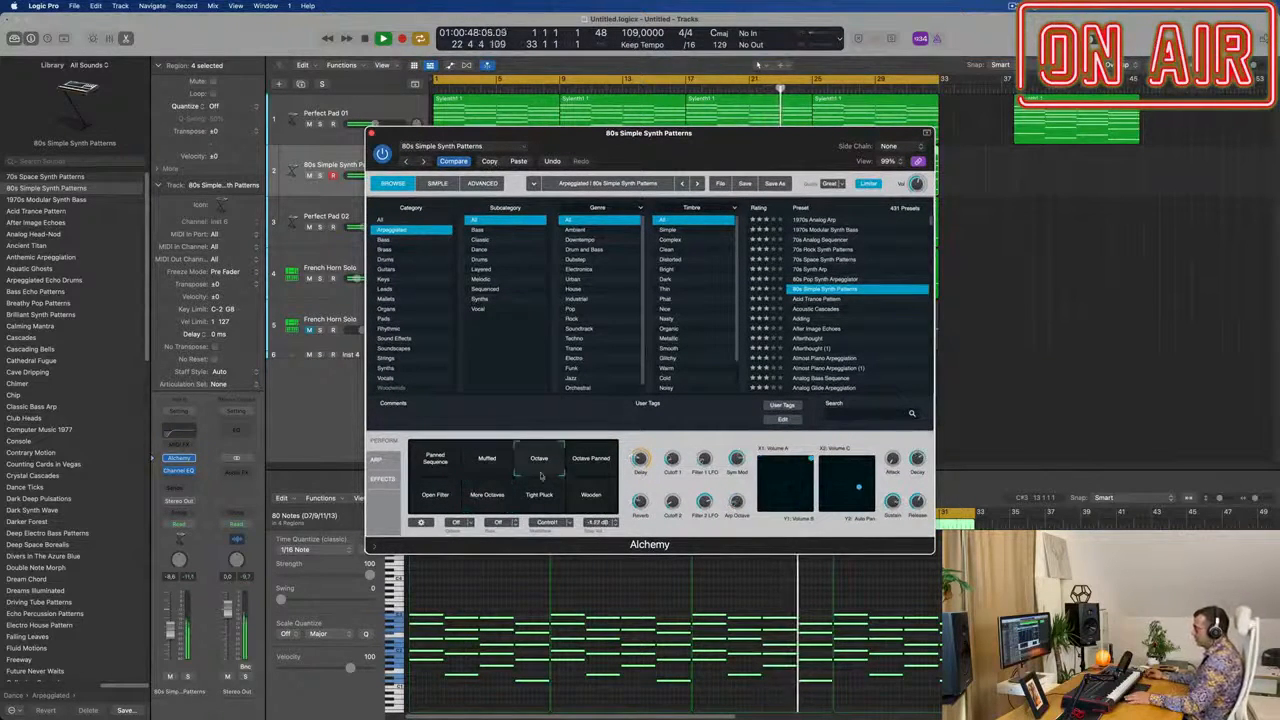
{"action": "left_click", "coordinate": [588, 463]}
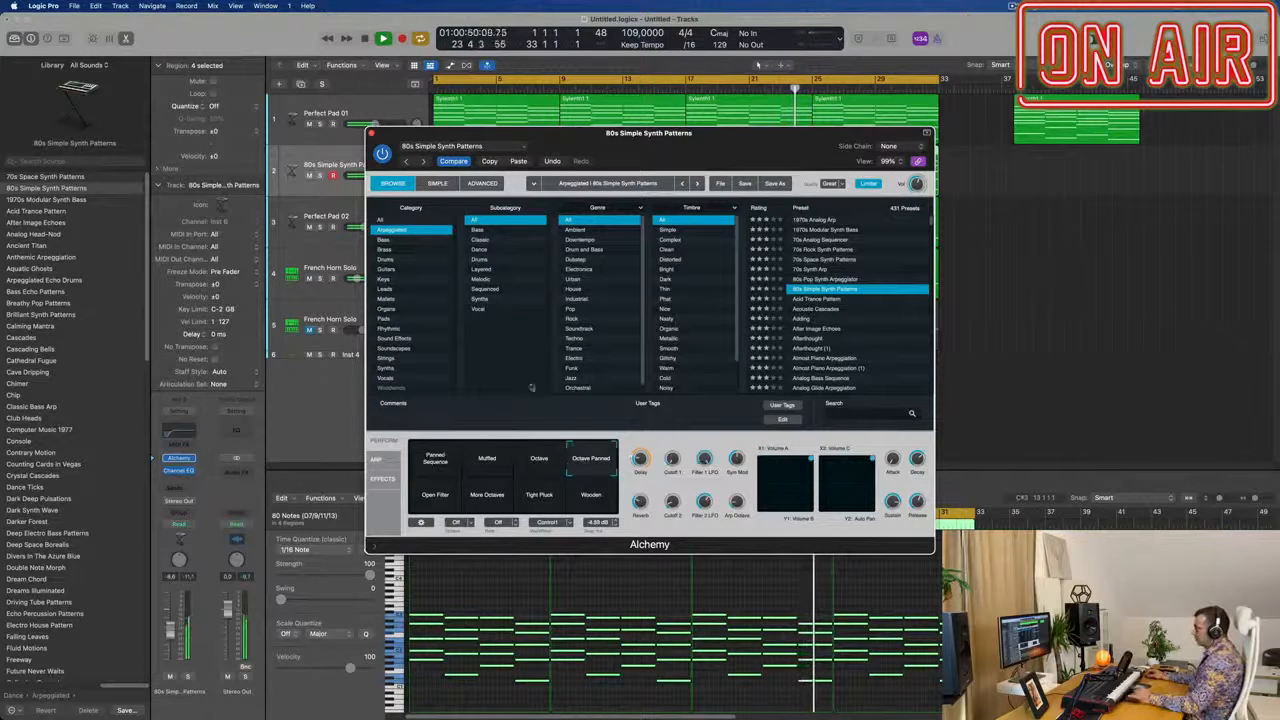
{"action": "left_click", "coordinate": [483, 496]}
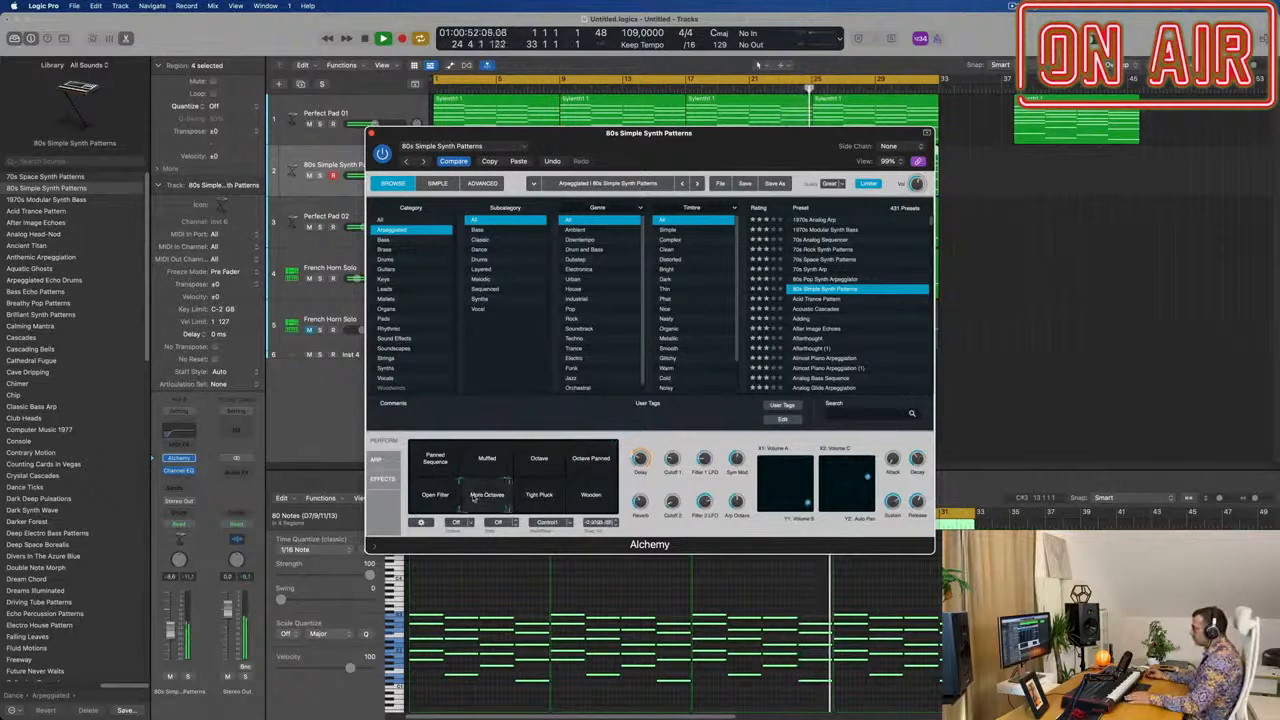
- Audition the Arpeggiated presets Acoustic Cascades, Adding and After Image Echoes on track 2
{"action": "left_click", "coordinate": [816, 309]}
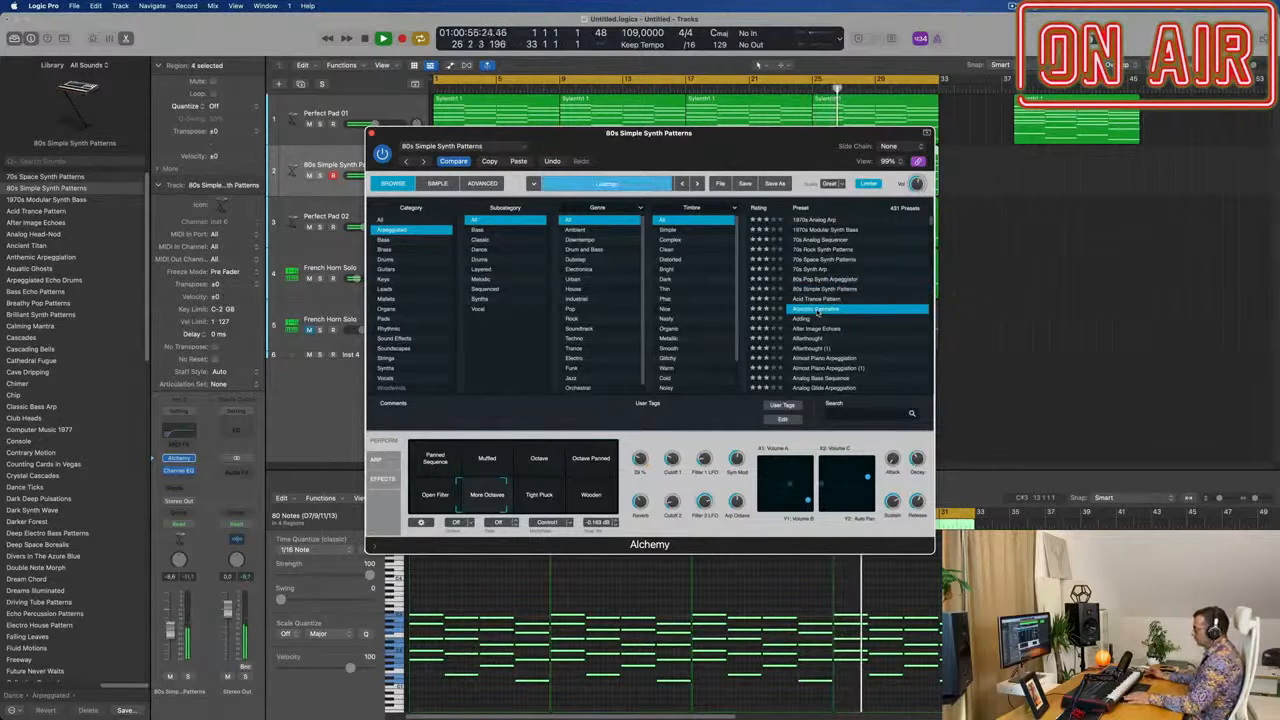
{"action": "left_click", "coordinate": [801, 319]}
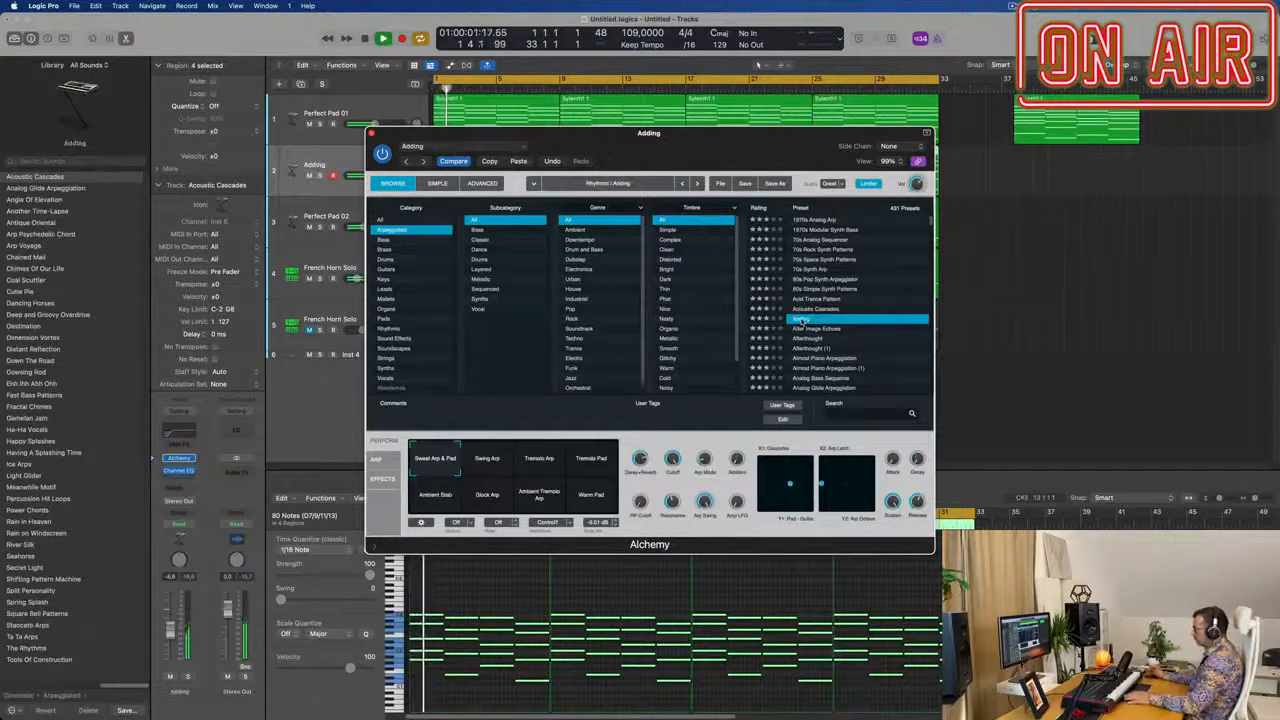
{"action": "left_click", "coordinate": [817, 329]}
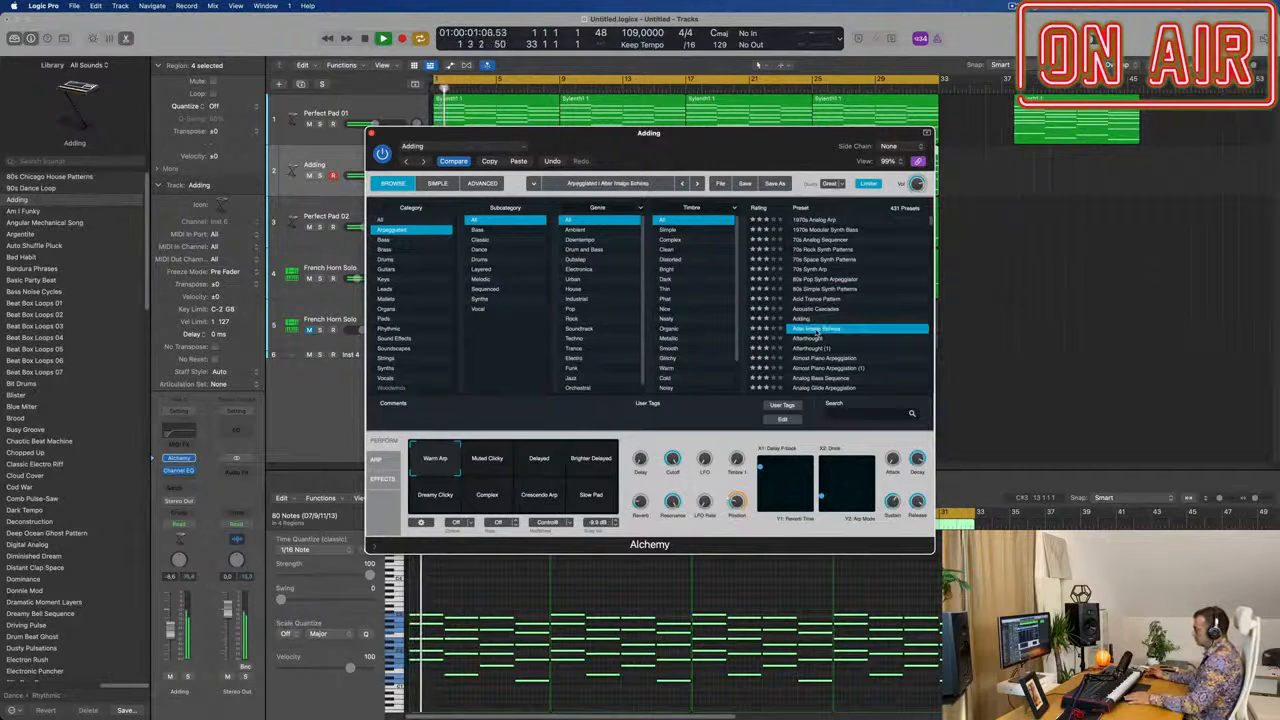
{"action": "scroll", "coordinate": [850, 340], "scroll_direction": "down", "scroll_amount": 3}
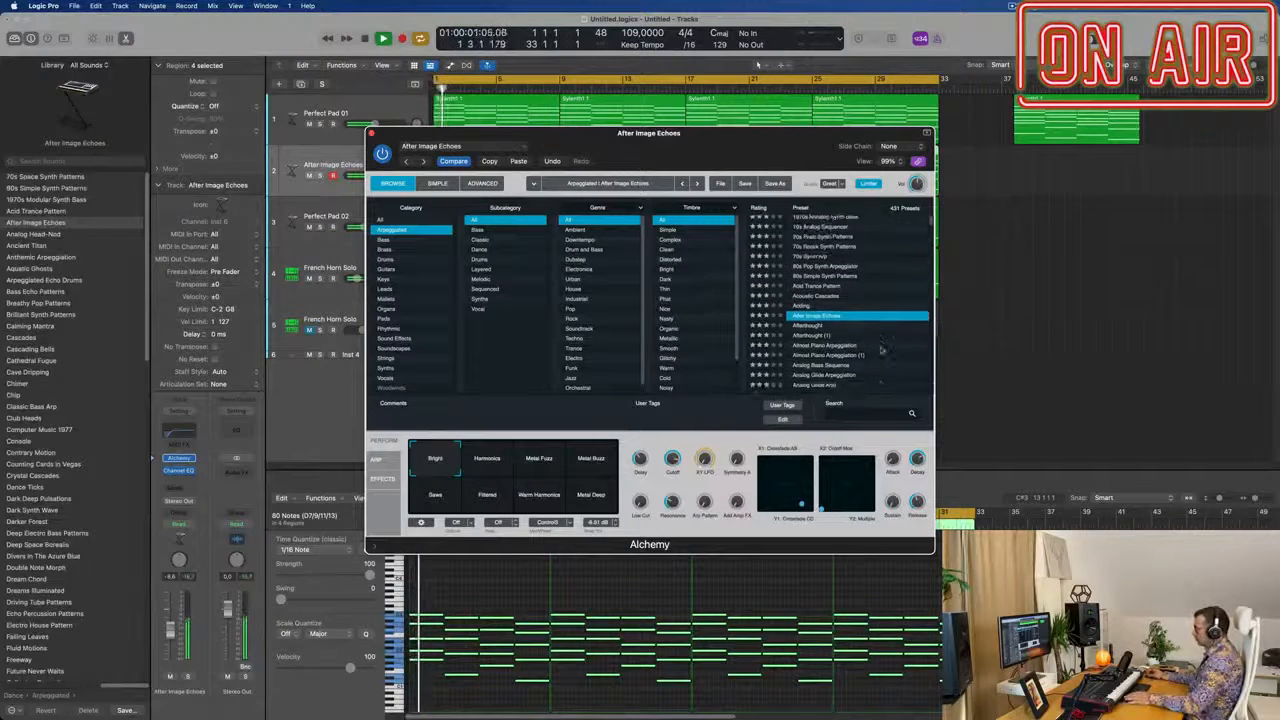
- Load the Analog Head-Nod preset and audition its Bright Accents, Round Sparse Delay, Phat Delay and Glass Hammer snapshots
{"action": "left_click", "coordinate": [826, 341]}
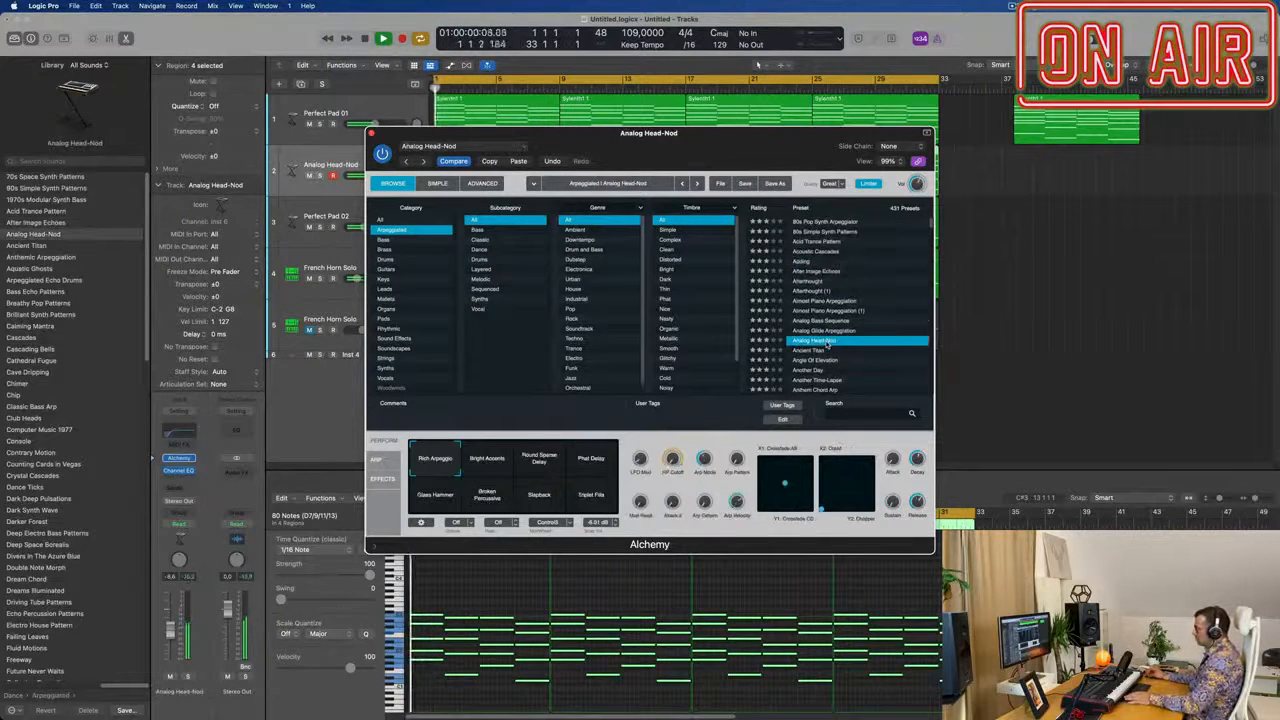
{"action": "scroll", "coordinate": [850, 338], "scroll_direction": "down", "scroll_amount": 2}
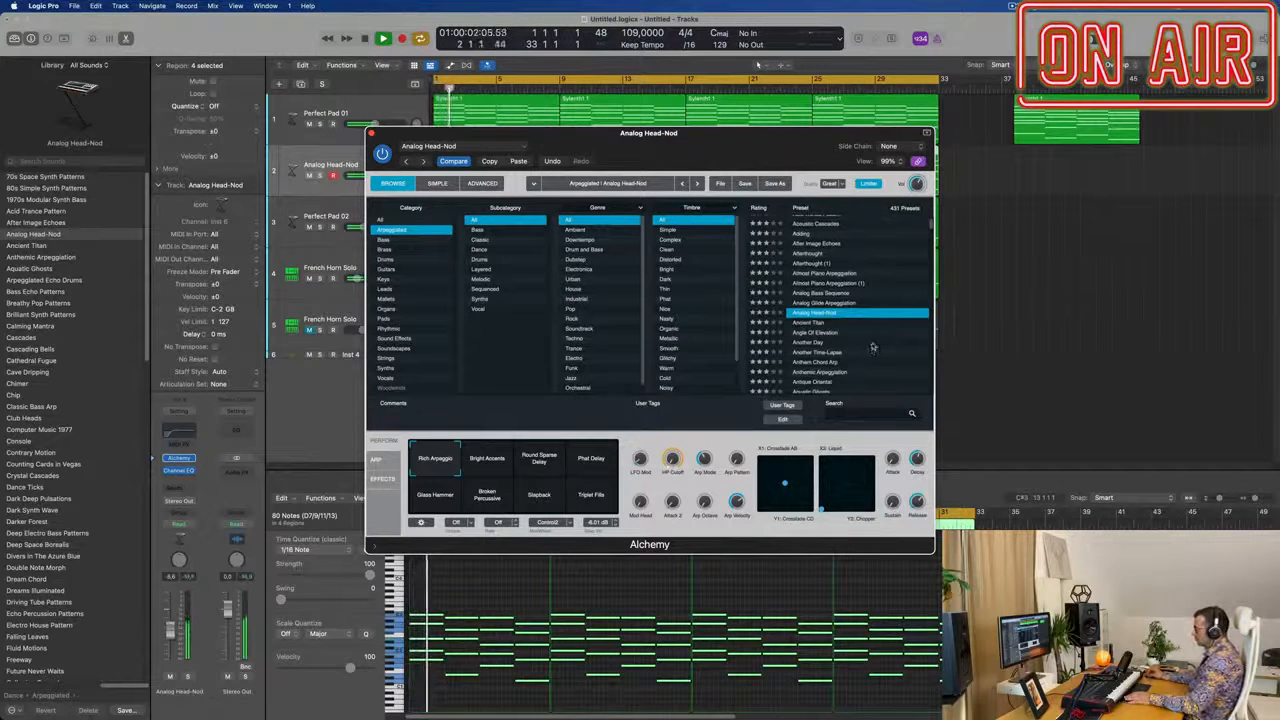
{"action": "scroll", "coordinate": [872, 347], "scroll_direction": "down", "scroll_amount": 2}
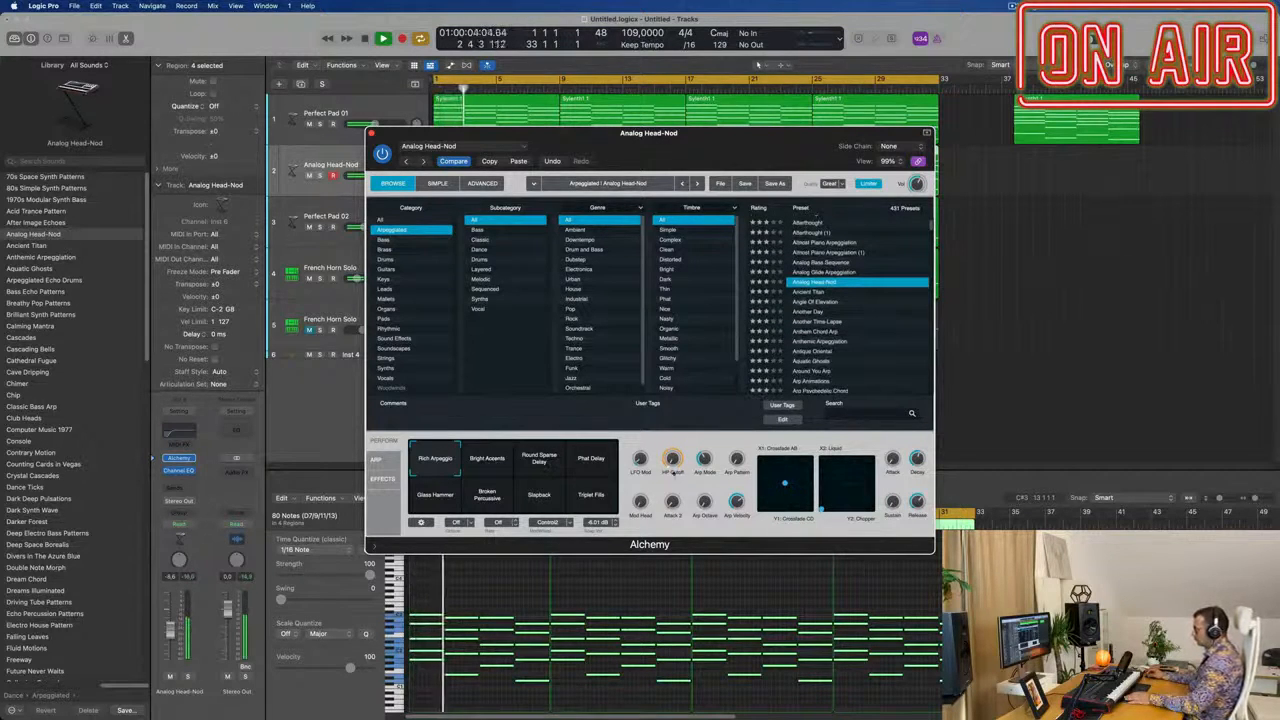
{"action": "left_click", "coordinate": [490, 463]}
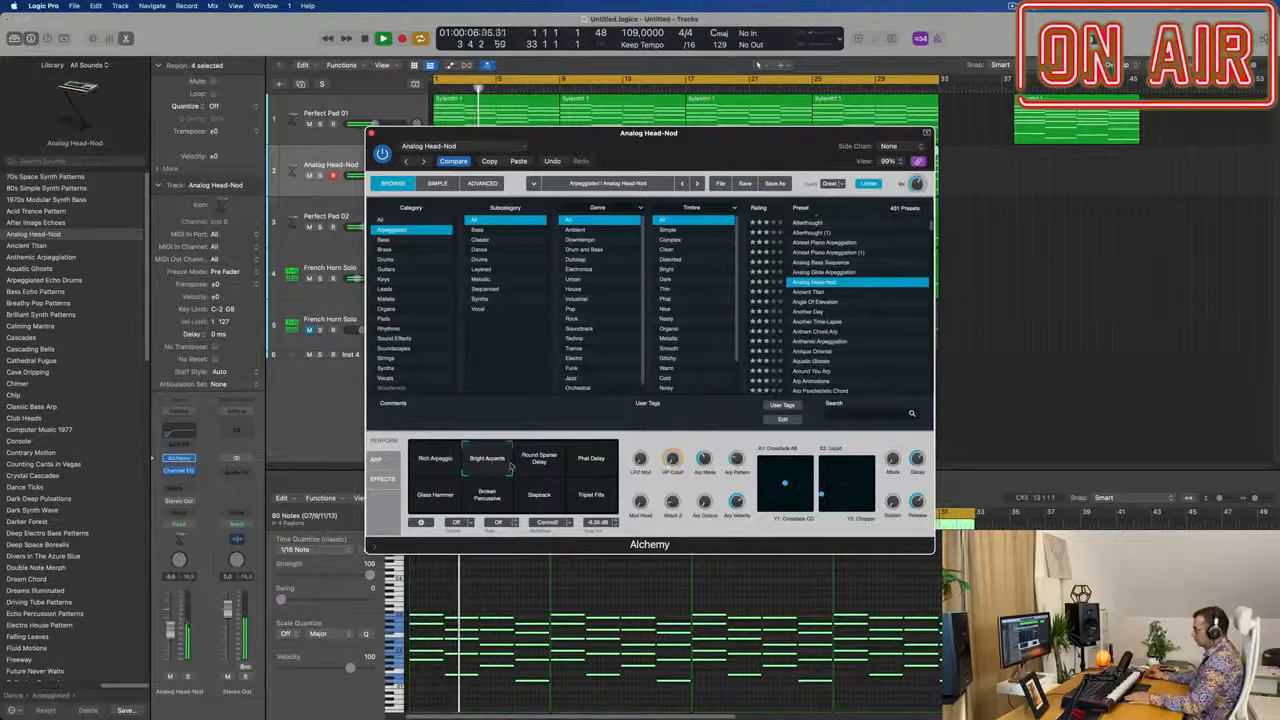
{"action": "left_click", "coordinate": [540, 461]}
{"action": "left_click", "coordinate": [595, 466]}
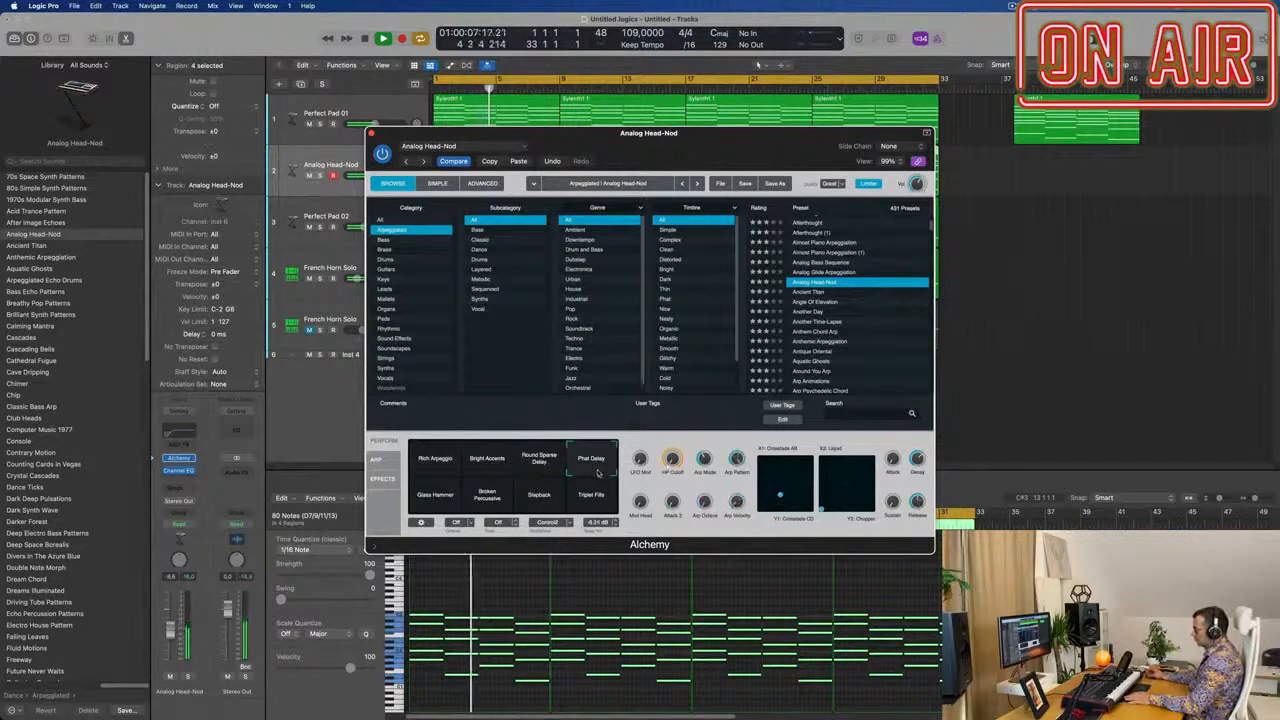
{"action": "left_click", "coordinate": [437, 500]}
- Audition the presets Angle Of Elevation, Another Time-Lapse with its Soft Noisy snapshot, Arp Animations and Arp Psychedelic Chord
{"action": "left_click", "coordinate": [818, 302]}
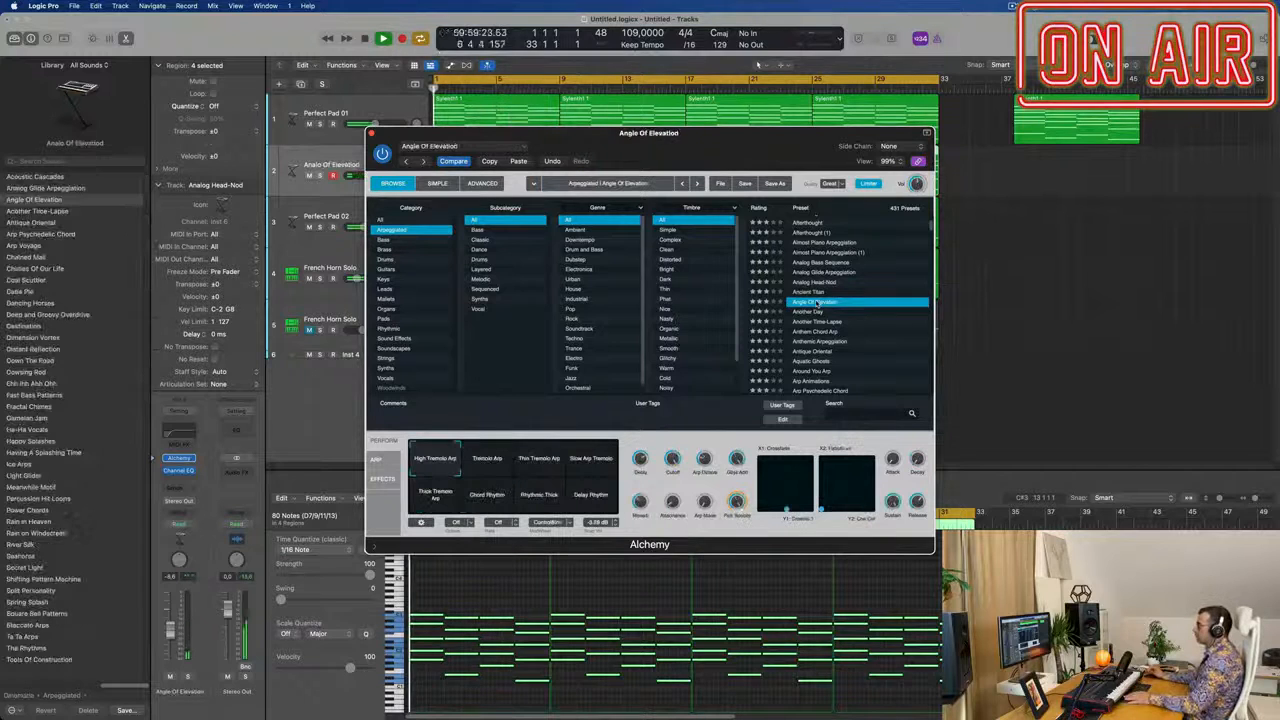
{"action": "scroll", "coordinate": [847, 322], "scroll_direction": "down", "scroll_amount": 1}
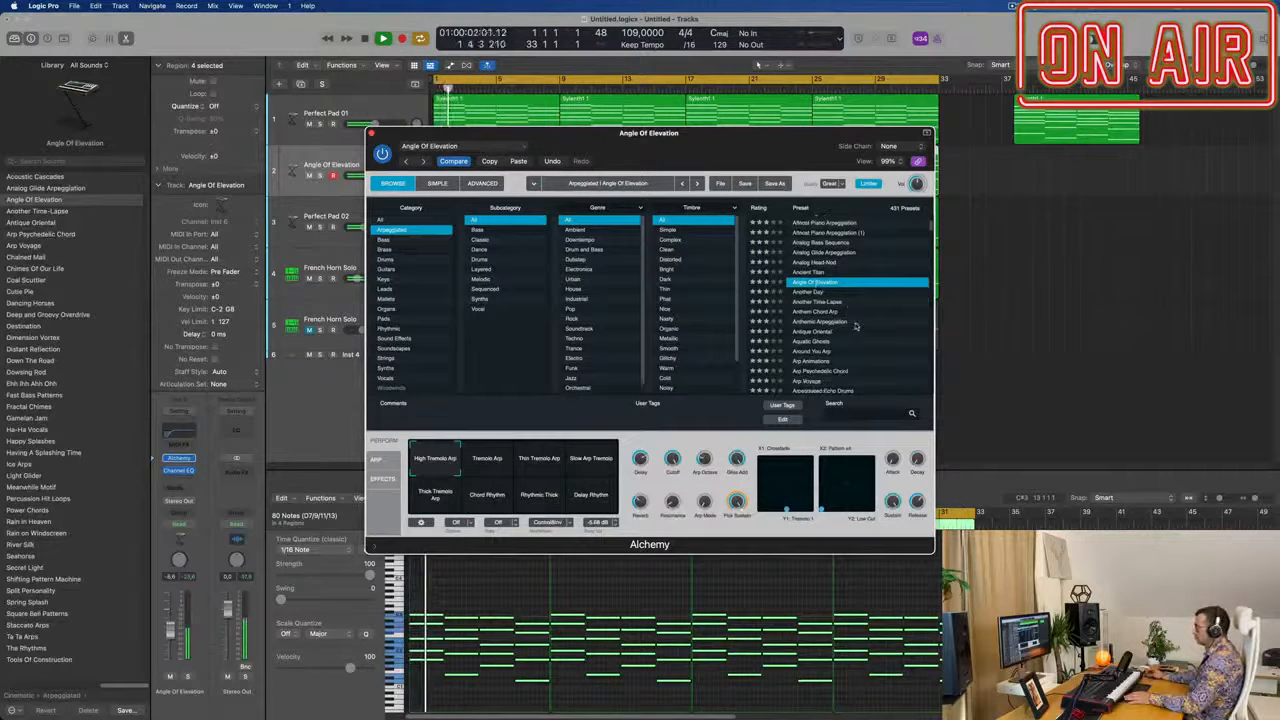
{"action": "left_click", "coordinate": [830, 304]}
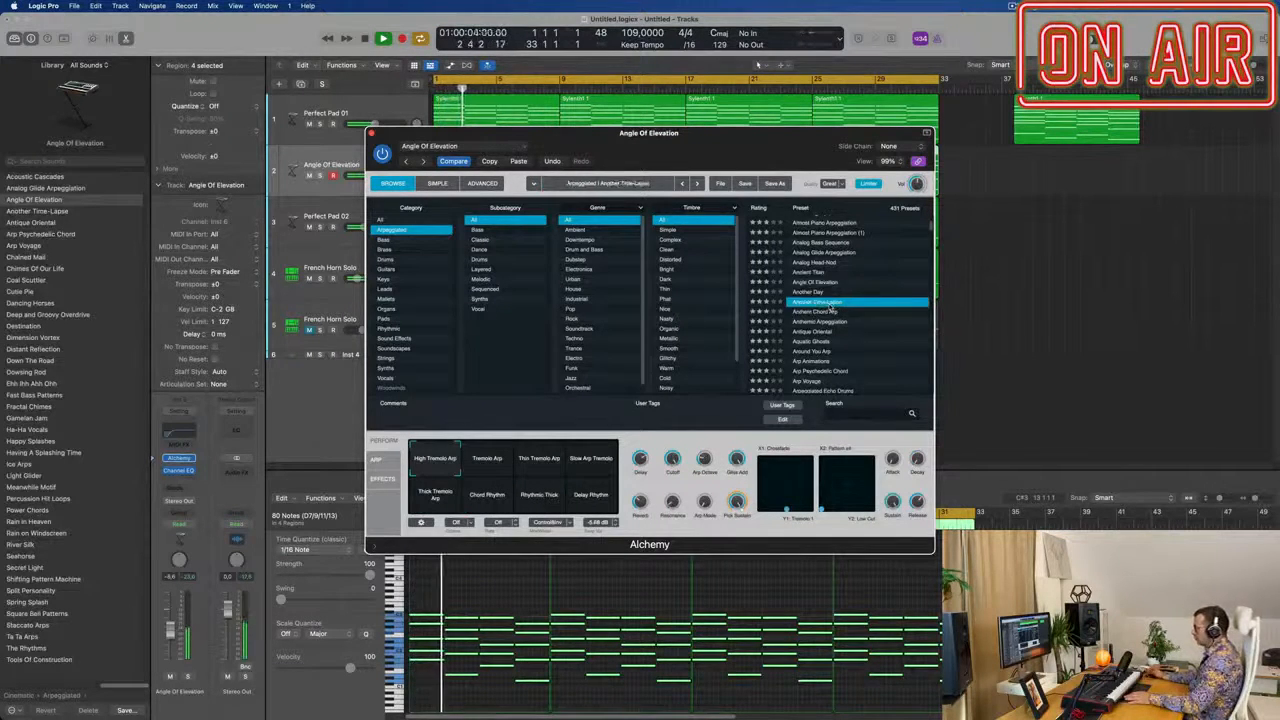
{"action": "scroll", "coordinate": [832, 312], "scroll_direction": "down", "scroll_amount": 3}
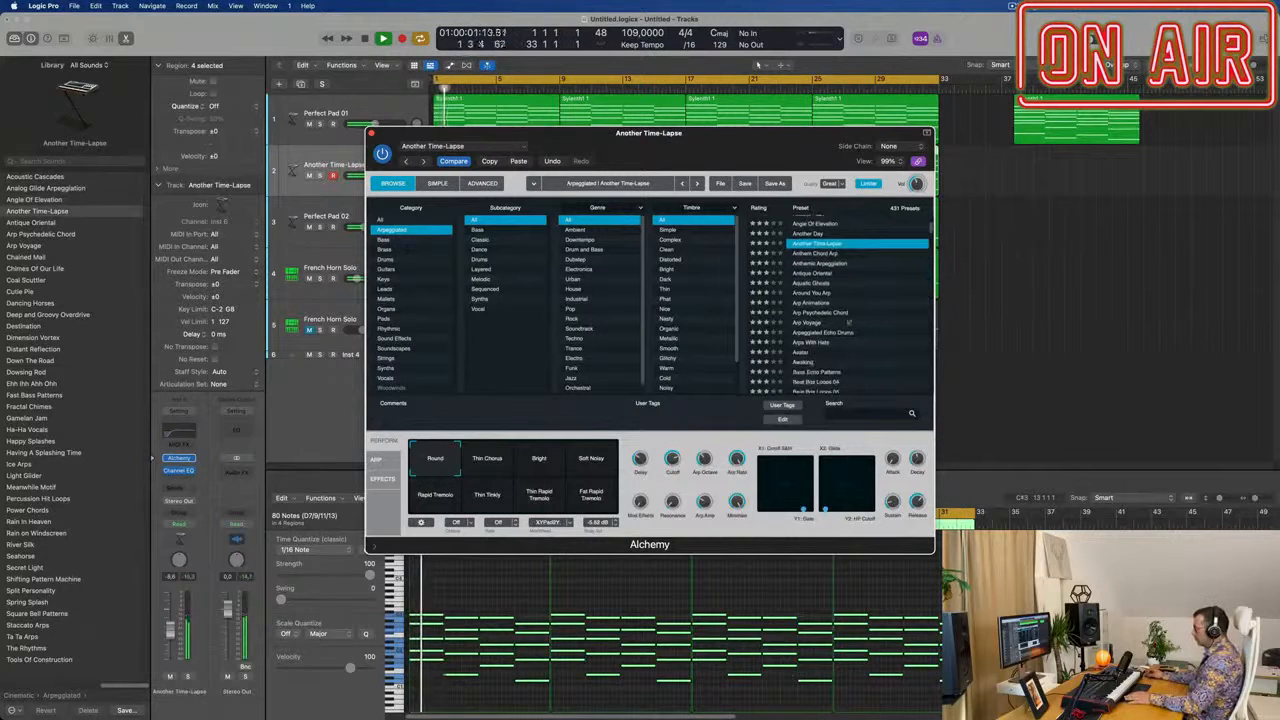
{"action": "left_click", "coordinate": [591, 458]}
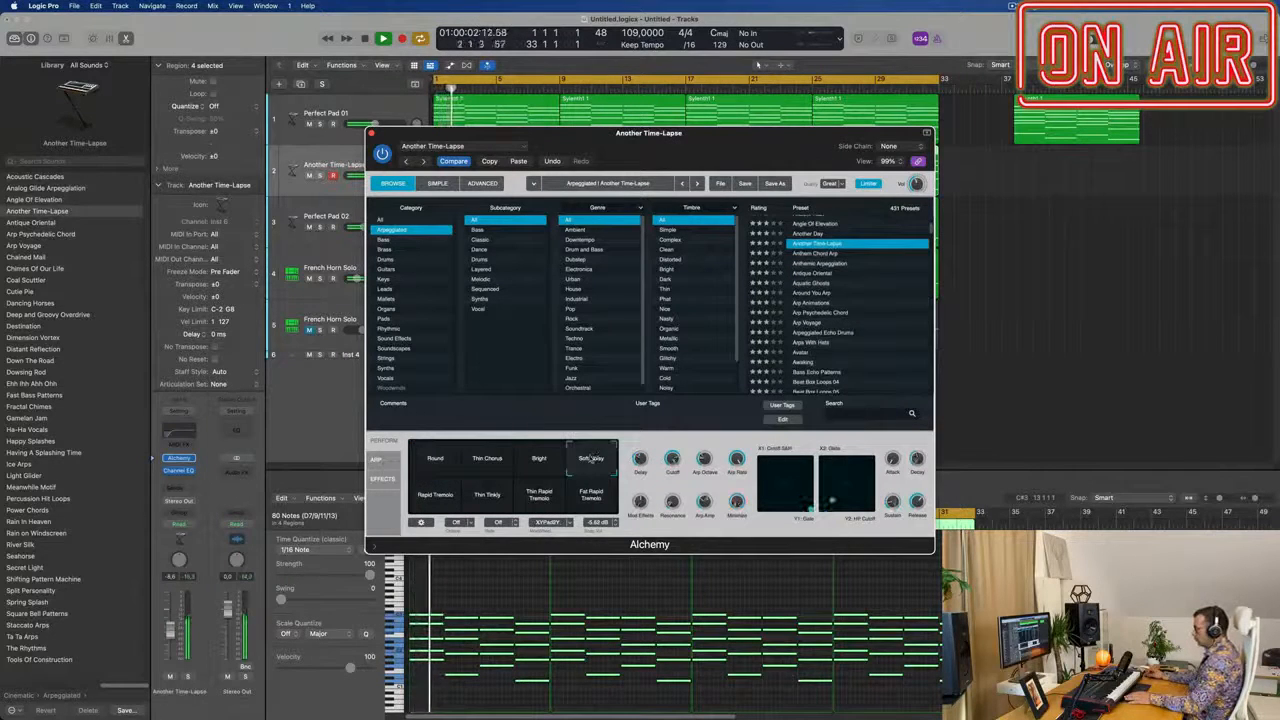
{"action": "left_click", "coordinate": [804, 304]}
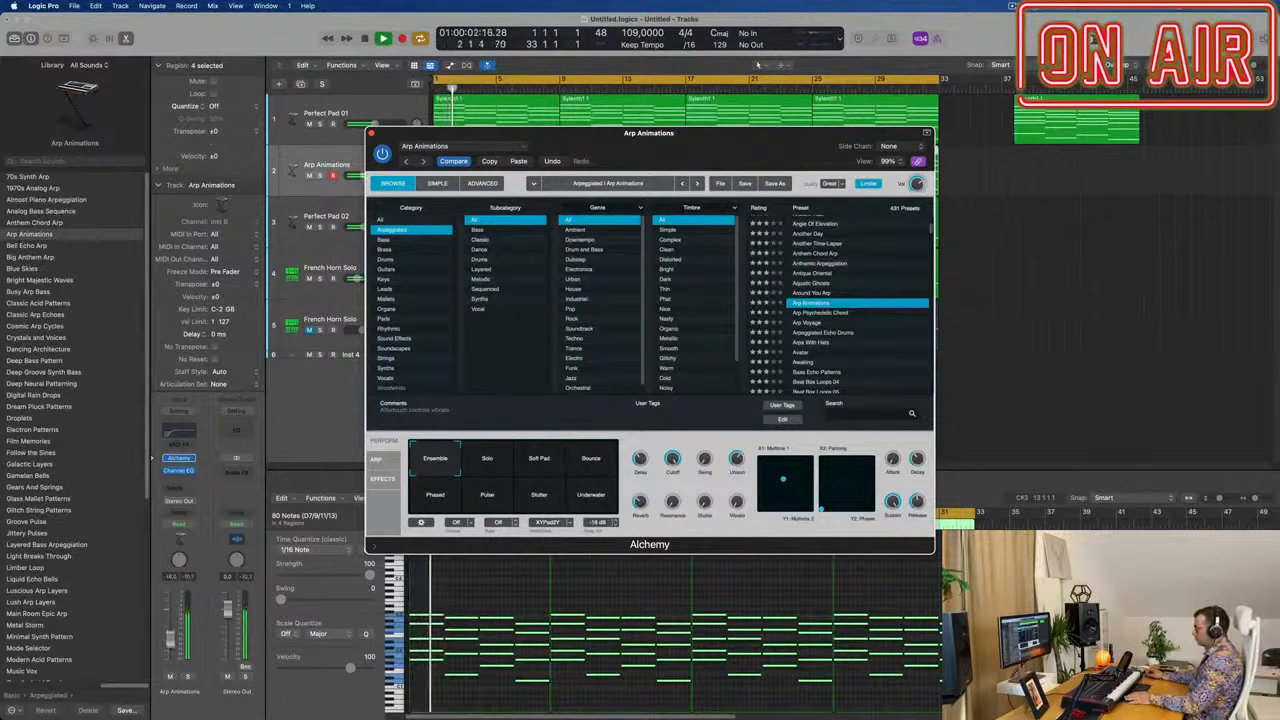
{"action": "left_click", "coordinate": [830, 314]}
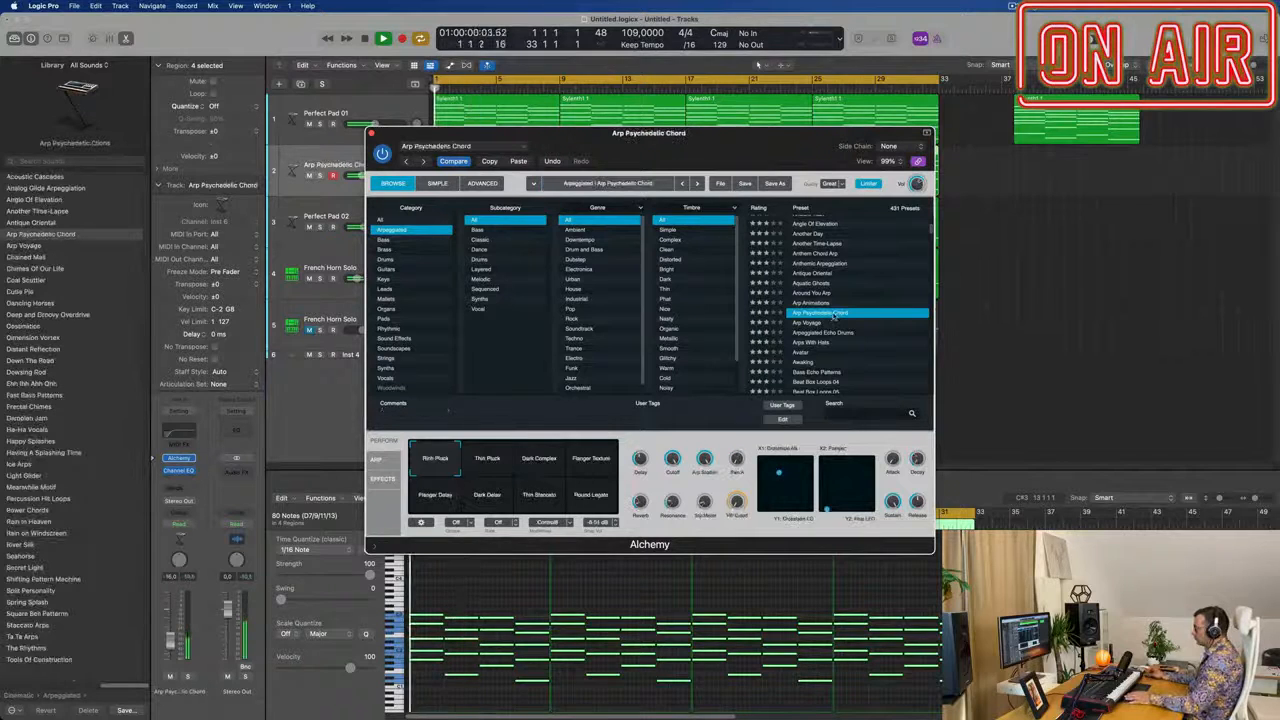
- Load the Arp Voyage preset on track 2 and audition its High Brass Rhythm, Tinkly, Dark Tremolo, Shiny and Rich Tremolo snapshots
{"action": "left_click", "coordinate": [806, 323]}
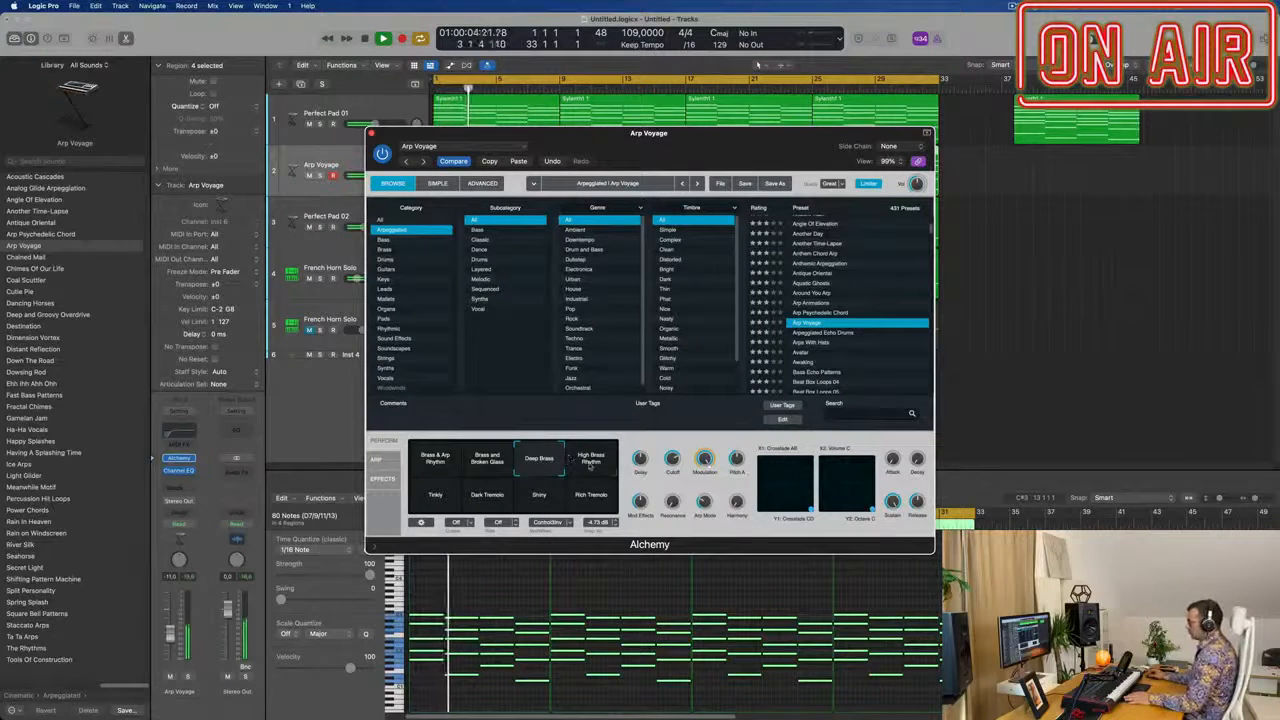
{"action": "left_click", "coordinate": [590, 462]}
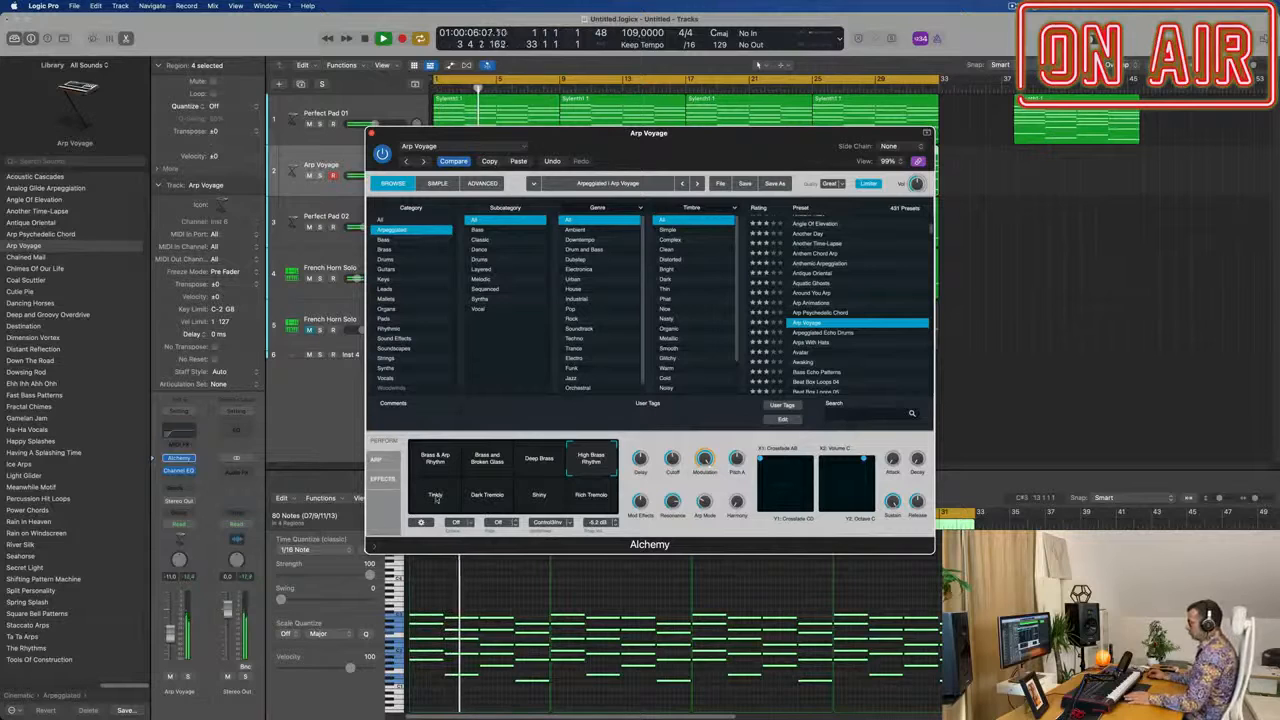
{"action": "left_click", "coordinate": [436, 496]}
{"action": "left_click", "coordinate": [483, 500]}
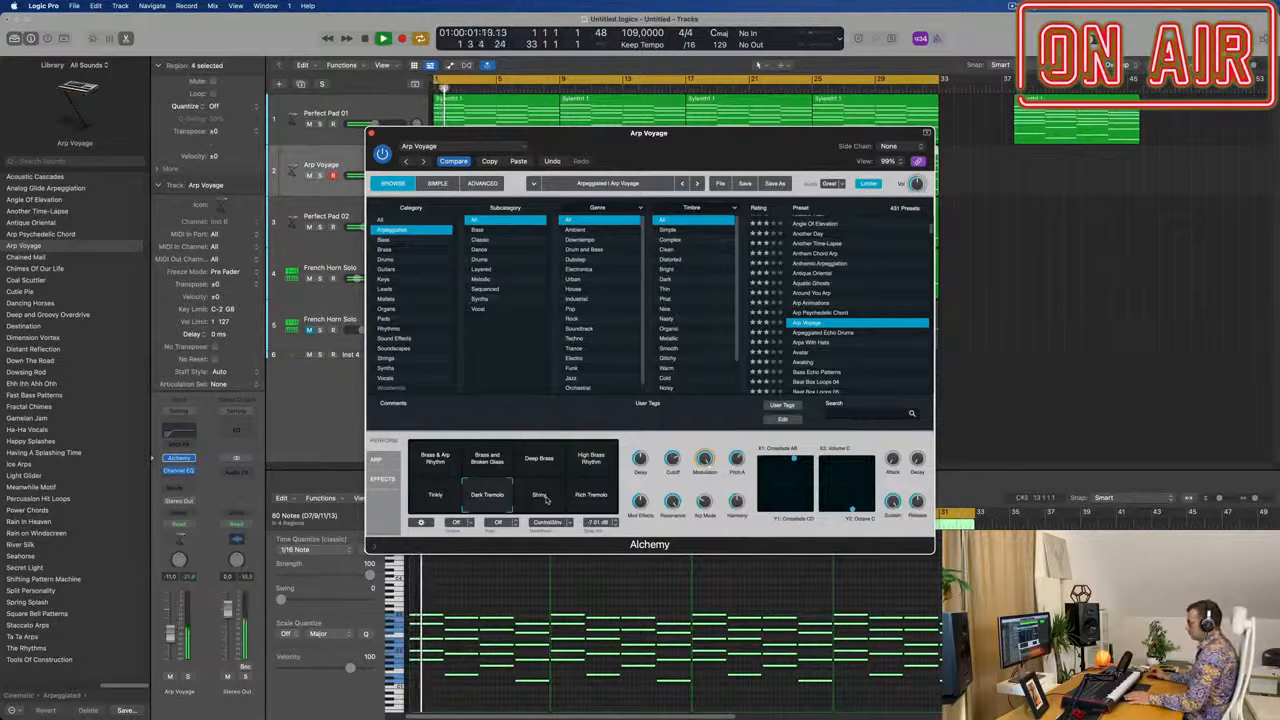
{"action": "left_click", "coordinate": [545, 499]}
{"action": "left_click", "coordinate": [594, 493]}
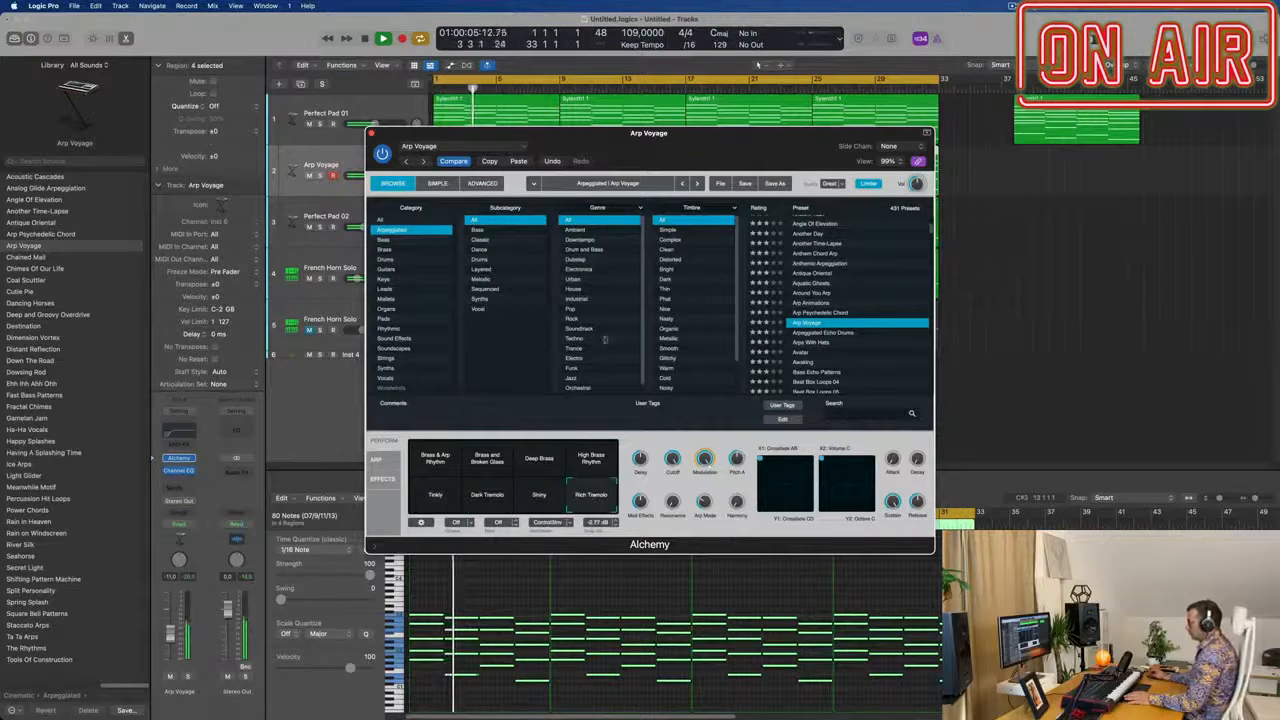
- Compare the High Brass Rhythm snapshot with Rich Tremolo, keep Rich Tremolo and close the Alchemy window
{"action": "left_click_drag", "start_coordinate": [711, 141], "coordinate": [808, 144]}
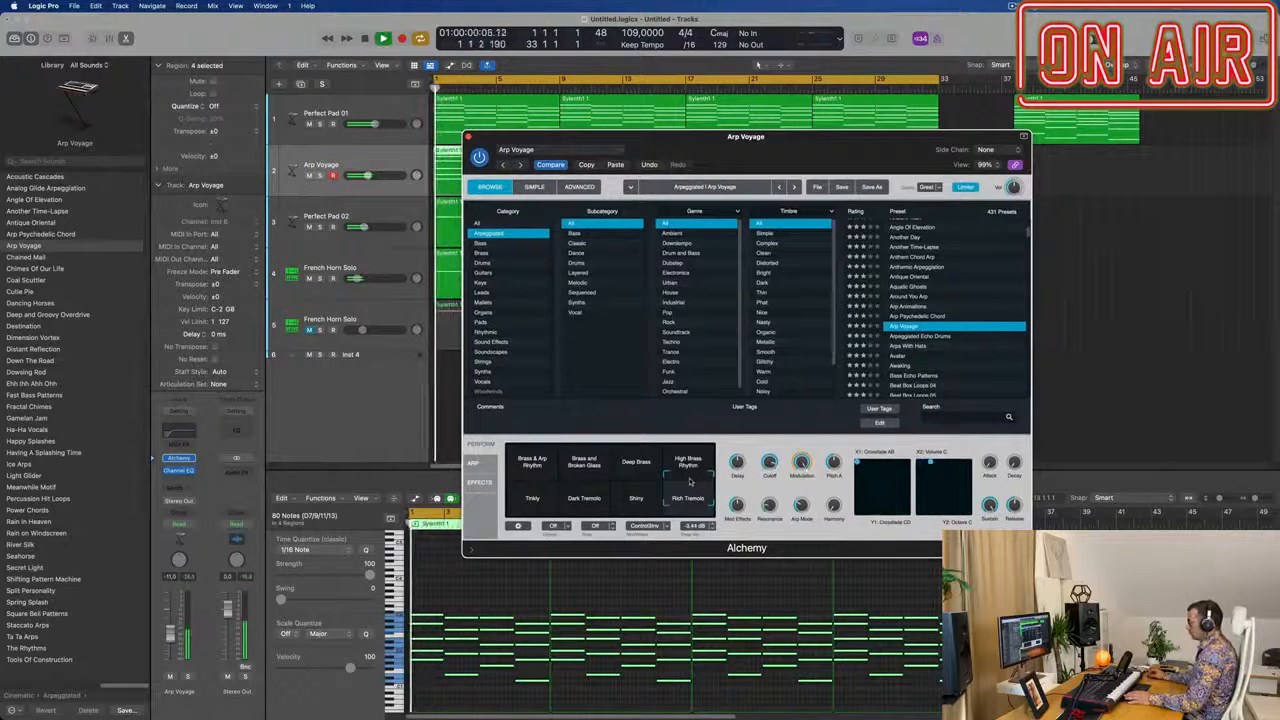
{"action": "left_click", "coordinate": [691, 468]}
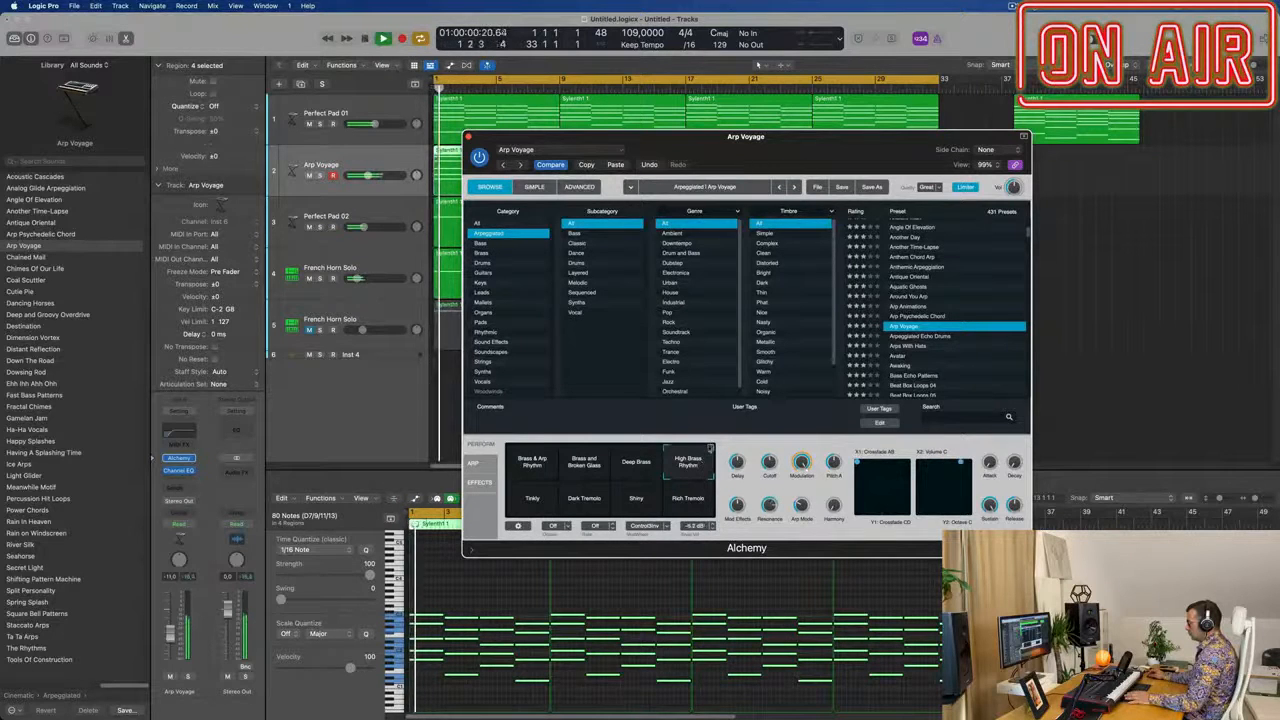
{"action": "left_click", "coordinate": [708, 500]}
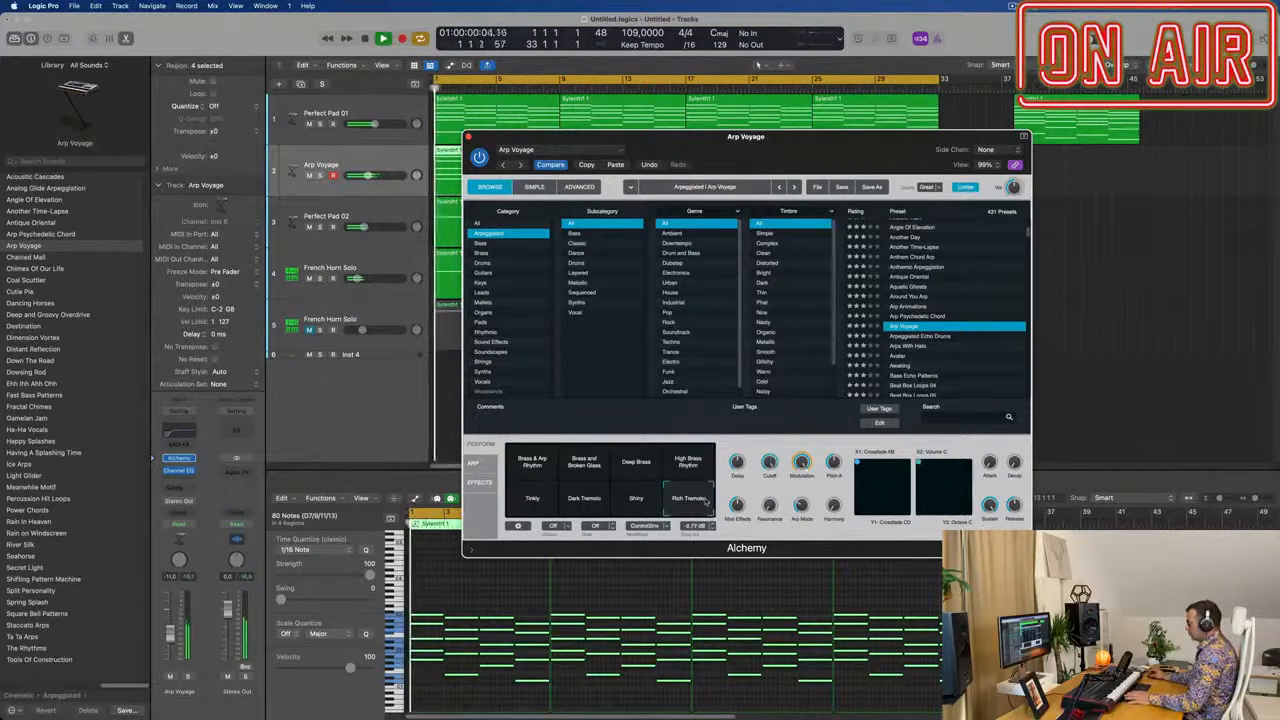
{"action": "left_click_drag", "start_coordinate": [795, 155], "coordinate": [1039, 147]}
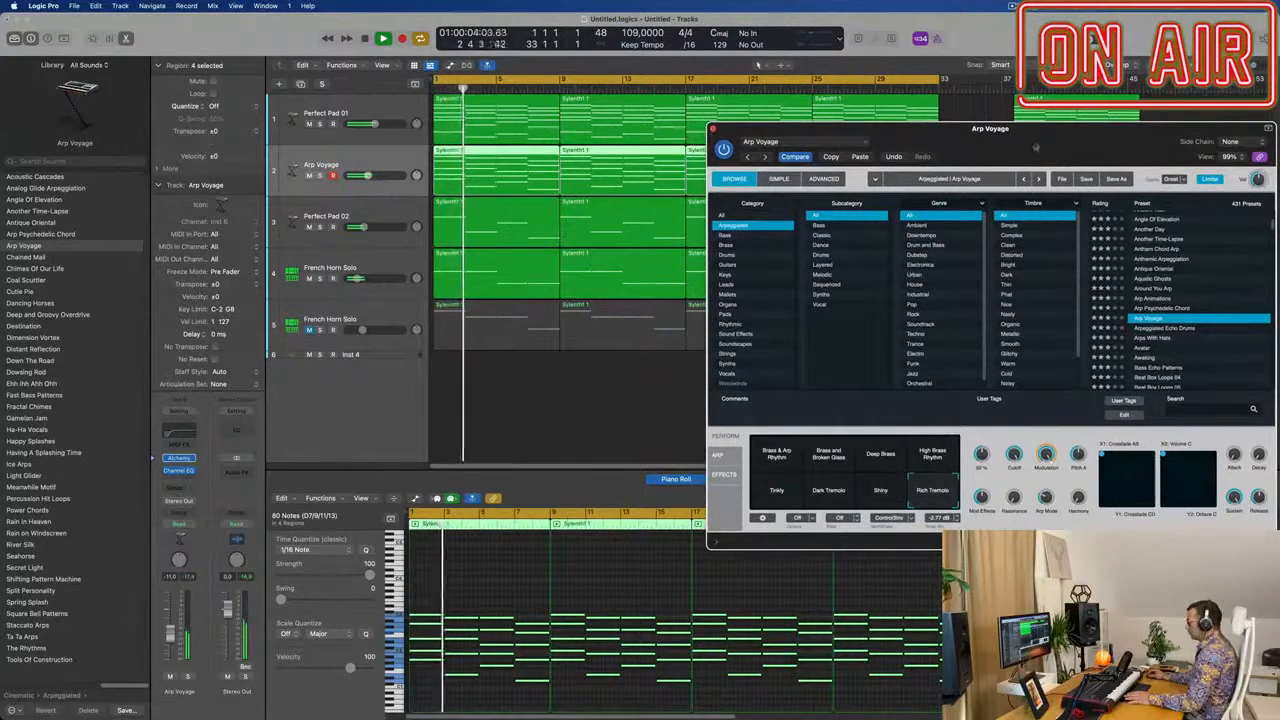
{"action": "left_click_drag", "start_coordinate": [1048, 139], "coordinate": [709, 226]}
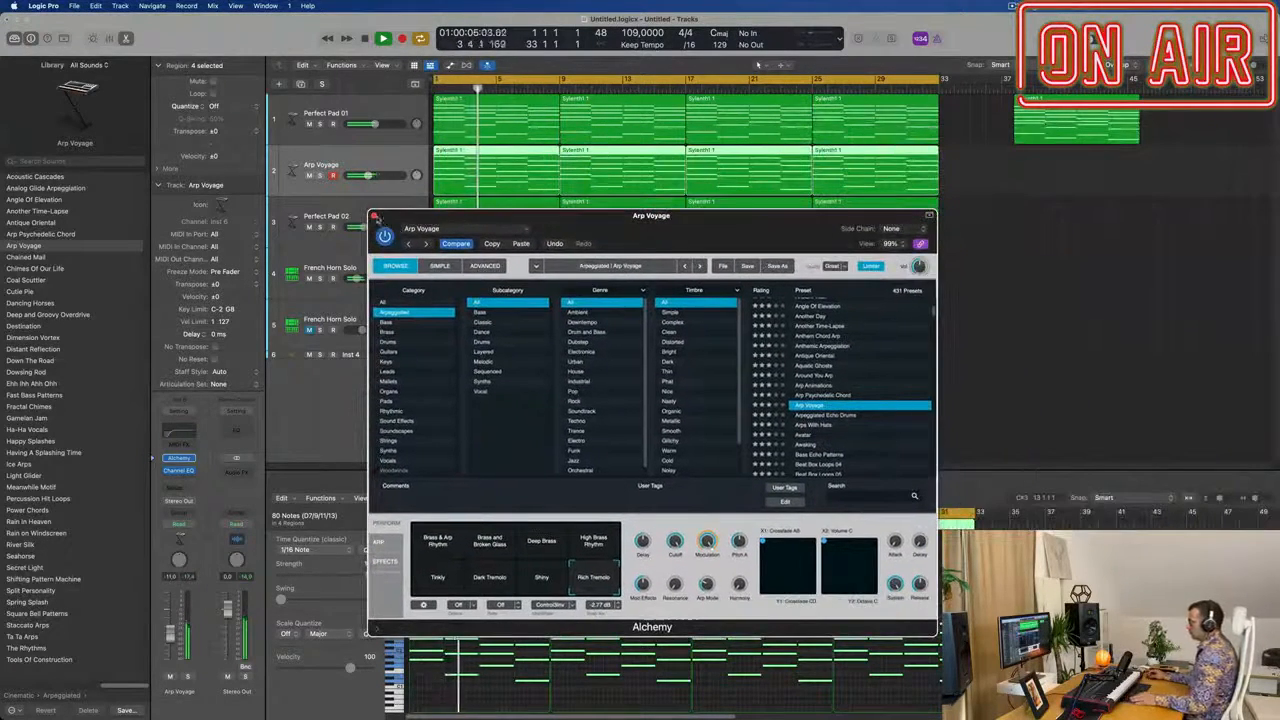
{"action": "left_click", "coordinate": [374, 216]}
- Mute the French Horn Solo on track 4, unmute the one on track 5 and restart playback
{"action": "key", "text": "super+Left"}
{"action": "left_click", "coordinate": [309, 278]}
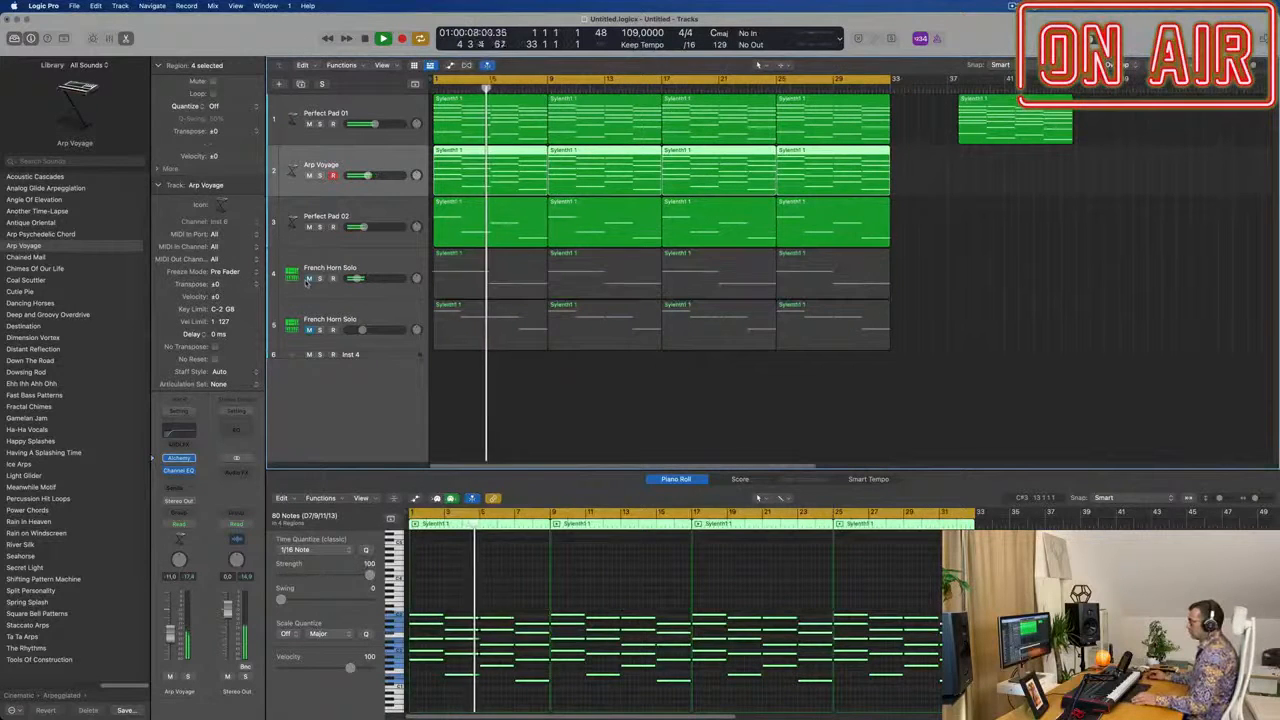
{"action": "left_click", "coordinate": [309, 330]}
{"action": "left_click", "coordinate": [400, 318]}
{"action": "key", "text": "Return"}
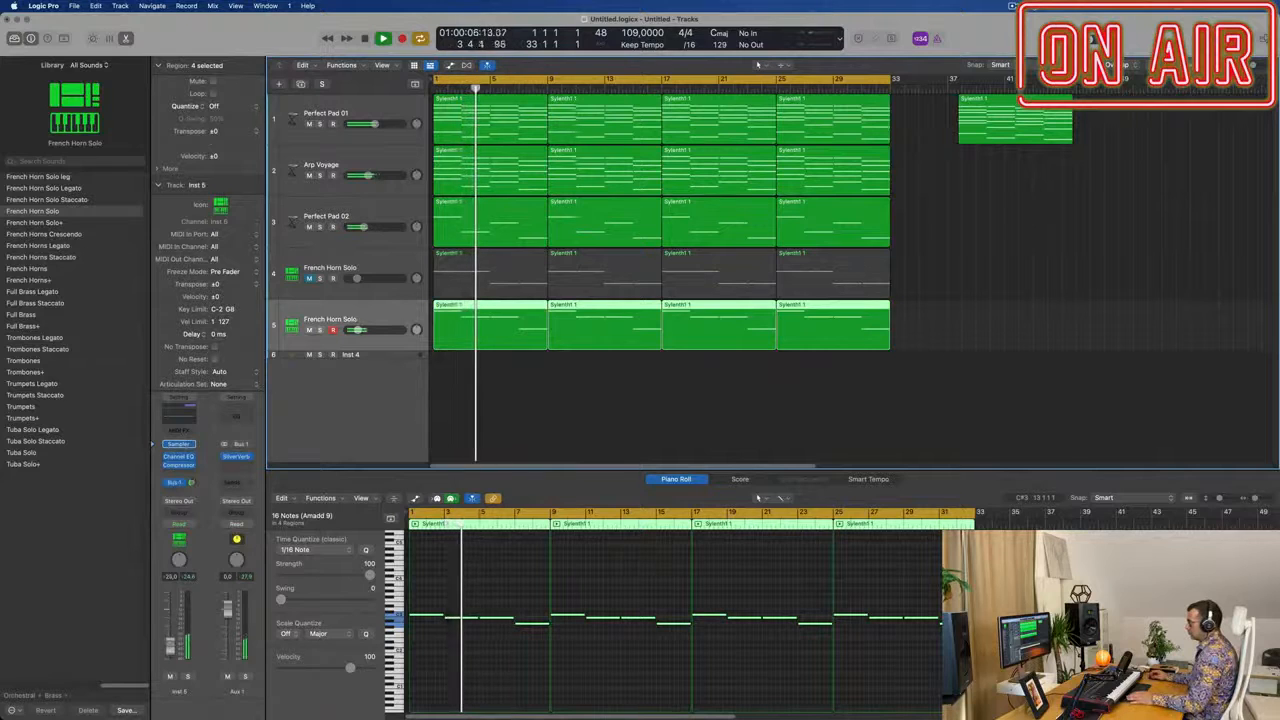
- Briefly solo Perfect Pad 02 and Arp Voyage in turn to check each layer during playback
{"action": "left_click", "coordinate": [390, 211]}
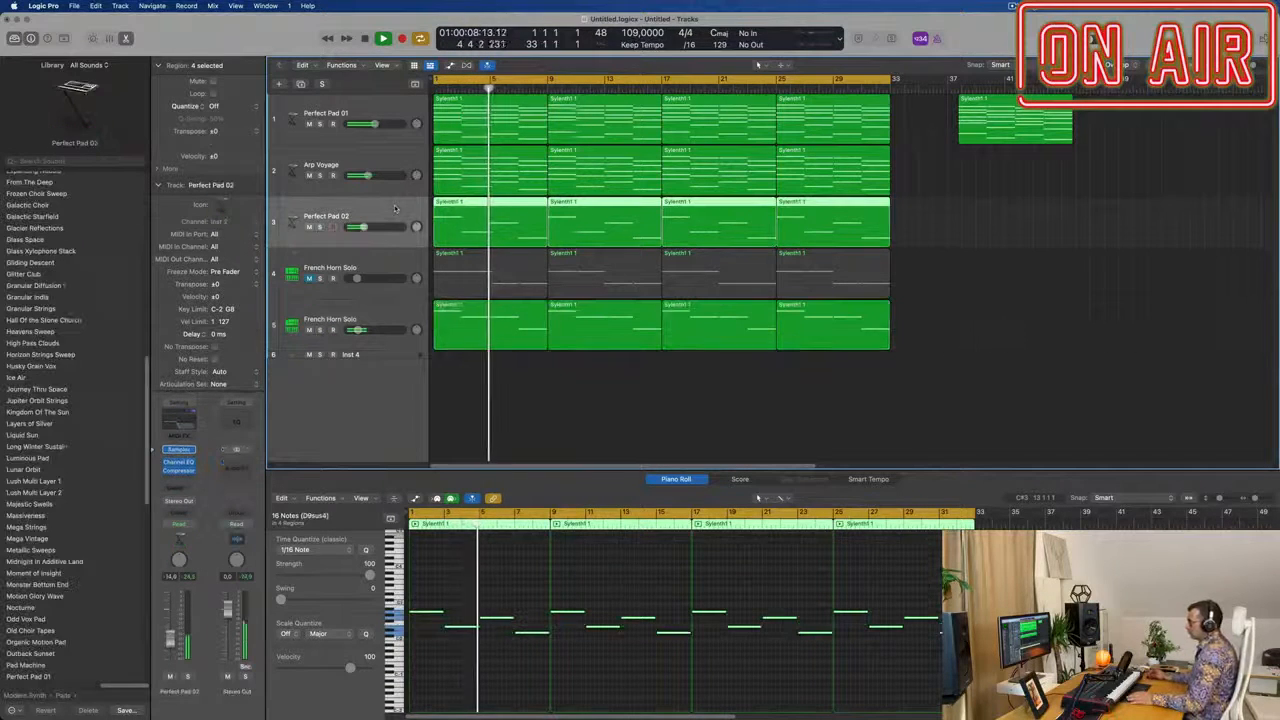
{"action": "left_click", "coordinate": [320, 227]}
{"action": "left_click", "coordinate": [320, 227]}
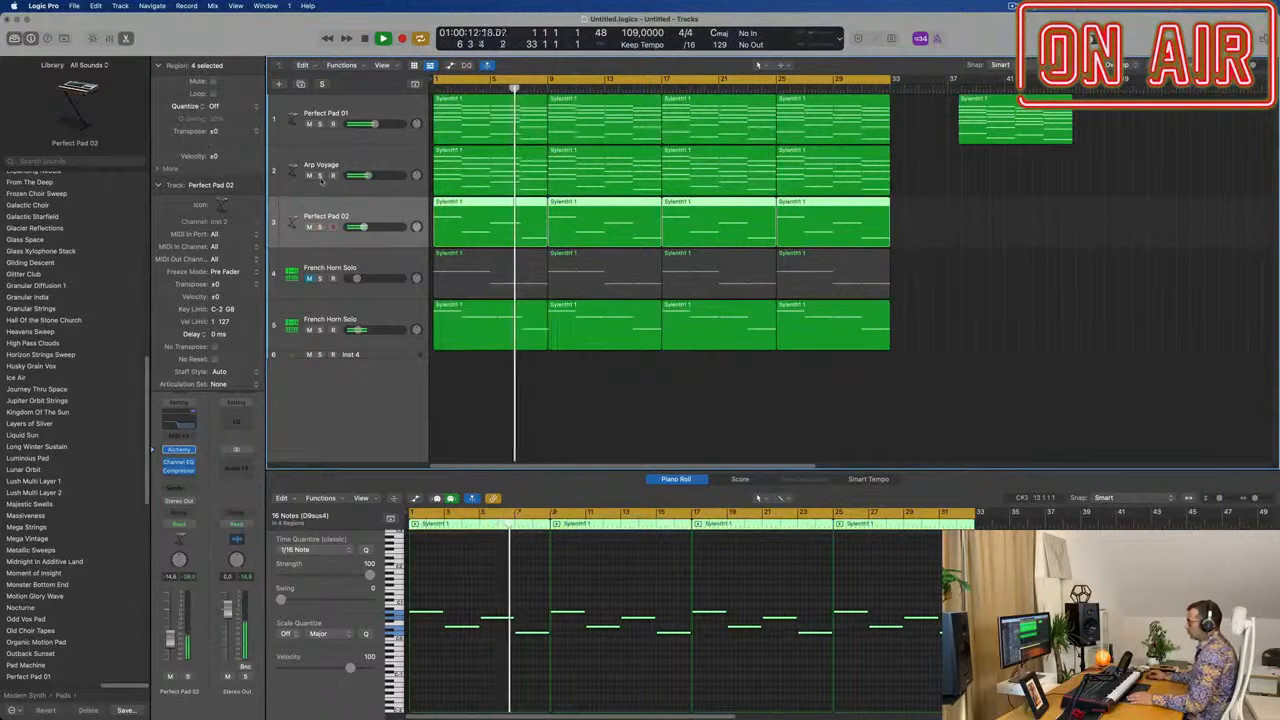
{"action": "left_click", "coordinate": [320, 175]}
{"action": "left_click", "coordinate": [320, 176]}
{"action": "left_click", "coordinate": [374, 157]}
{"action": "key", "text": "super+Left"}
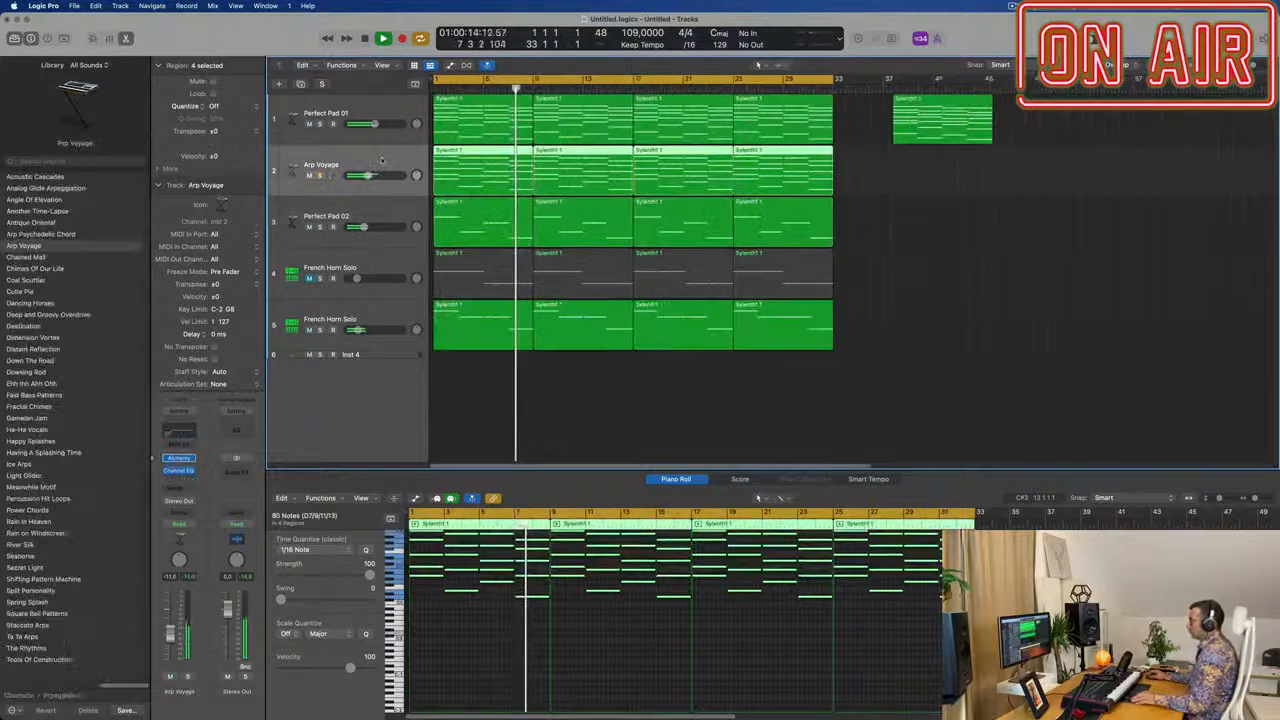
- Create a new track with a duplicate of the Perfect Pad 02 settings and slightly raise the original track's volume
{"action": "left_click", "coordinate": [390, 213]}
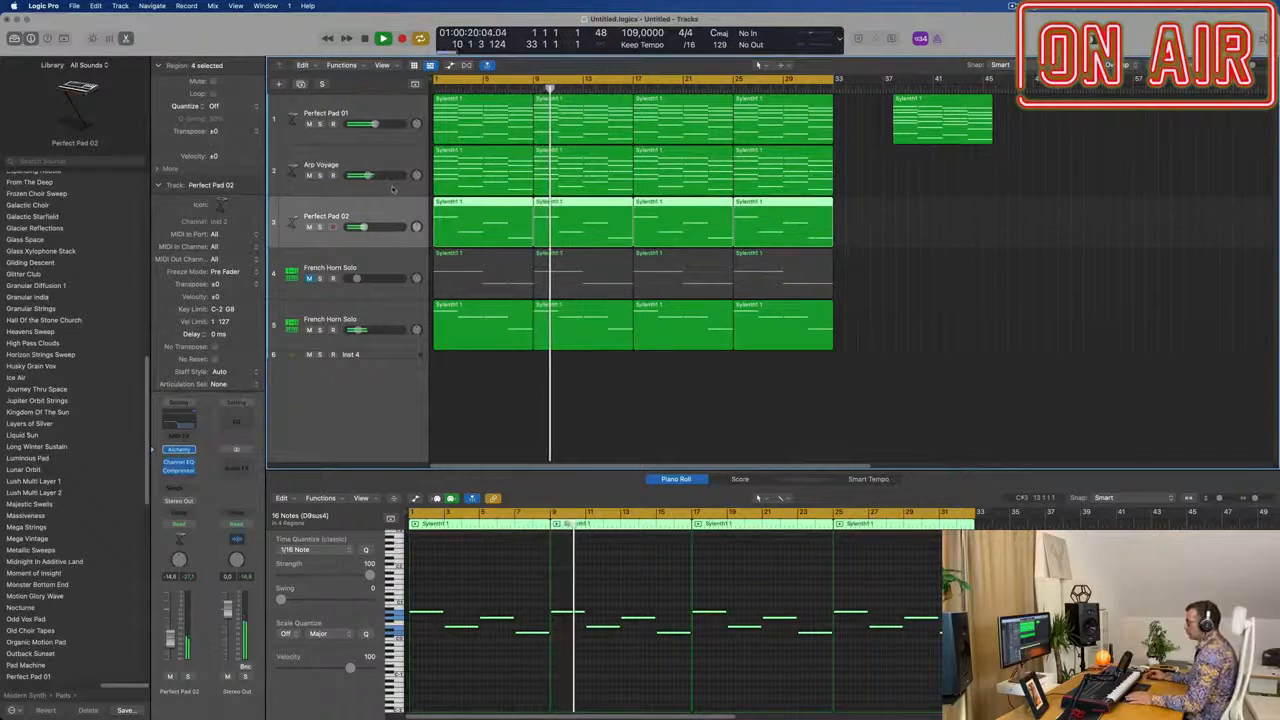
{"action": "key", "text": "super+d"}
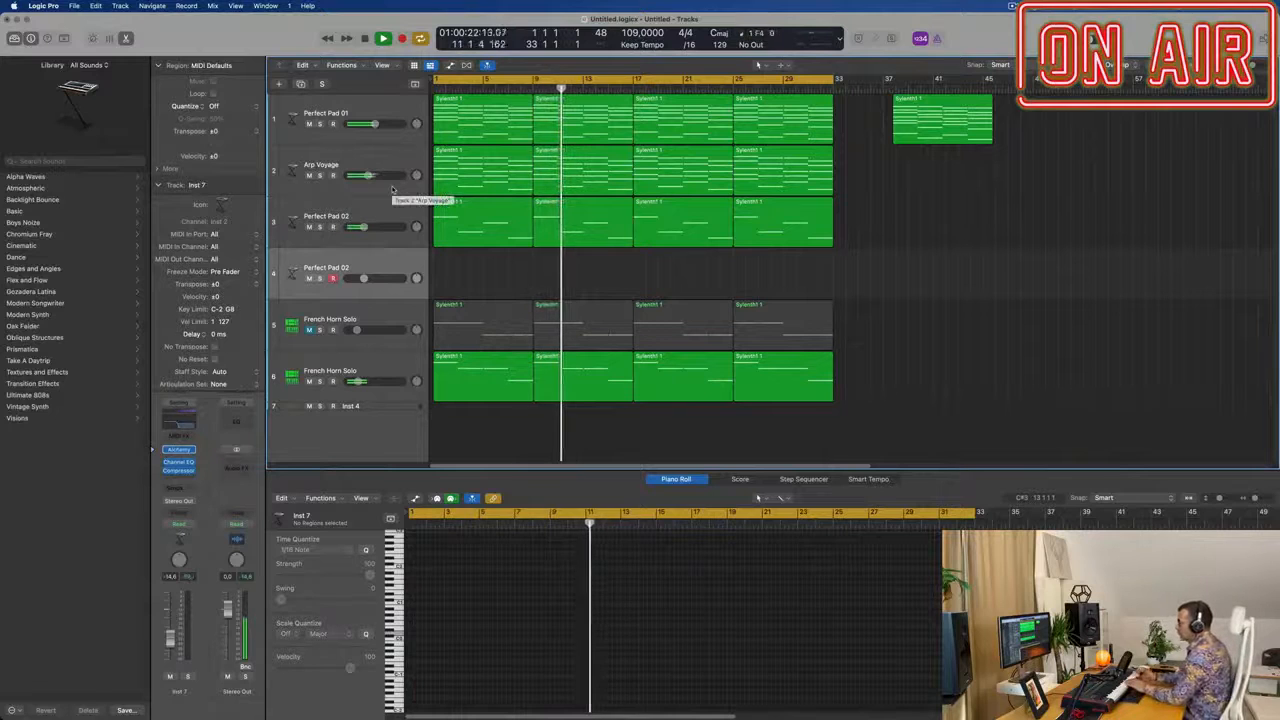
{"action": "left_click", "coordinate": [390, 214]}
{"action": "mouse_move", "coordinate": [364, 227]}
{"action": "left_mouse_down"}
{"action": "mouse_move", "coordinate": [388, 227]}
{"action": "mouse_move", "coordinate": [366, 227]}
{"action": "left_mouse_up"}
- Turn off the high-cut band in the Channel EQ of the new Perfect Pad 02 track
{"action": "left_click", "coordinate": [373, 267]}
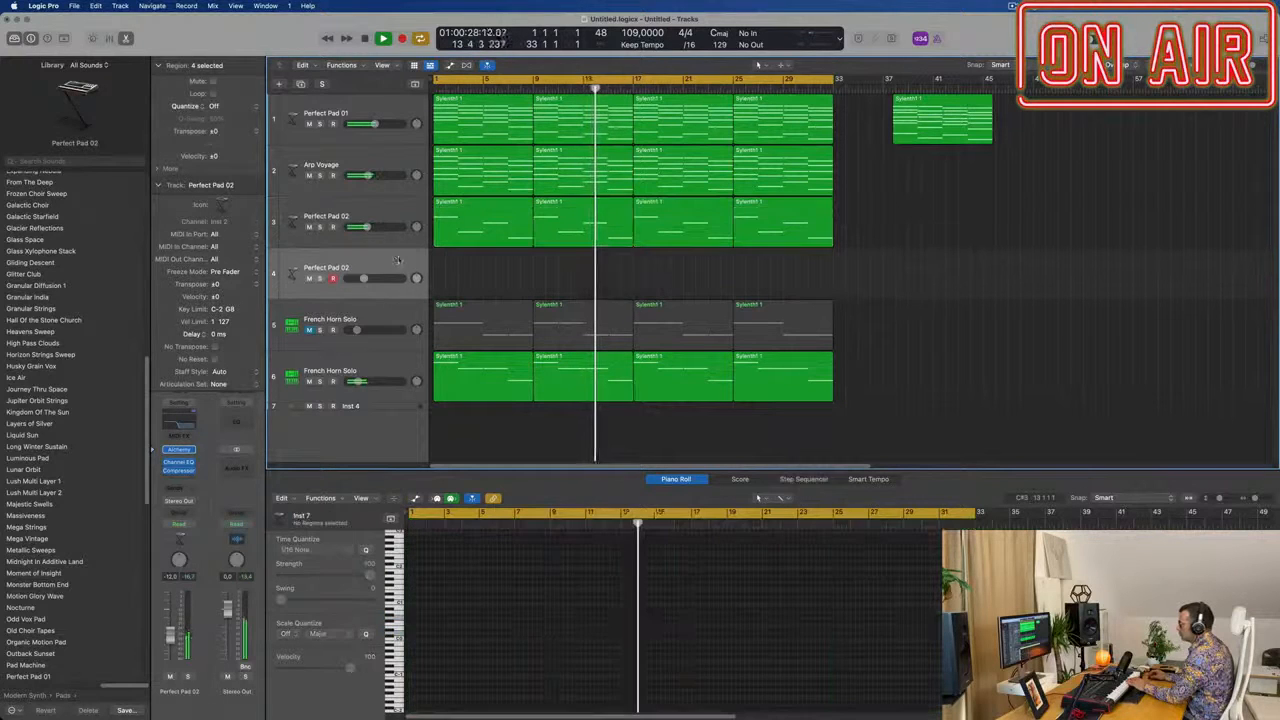
{"action": "left_click", "coordinate": [179, 462]}
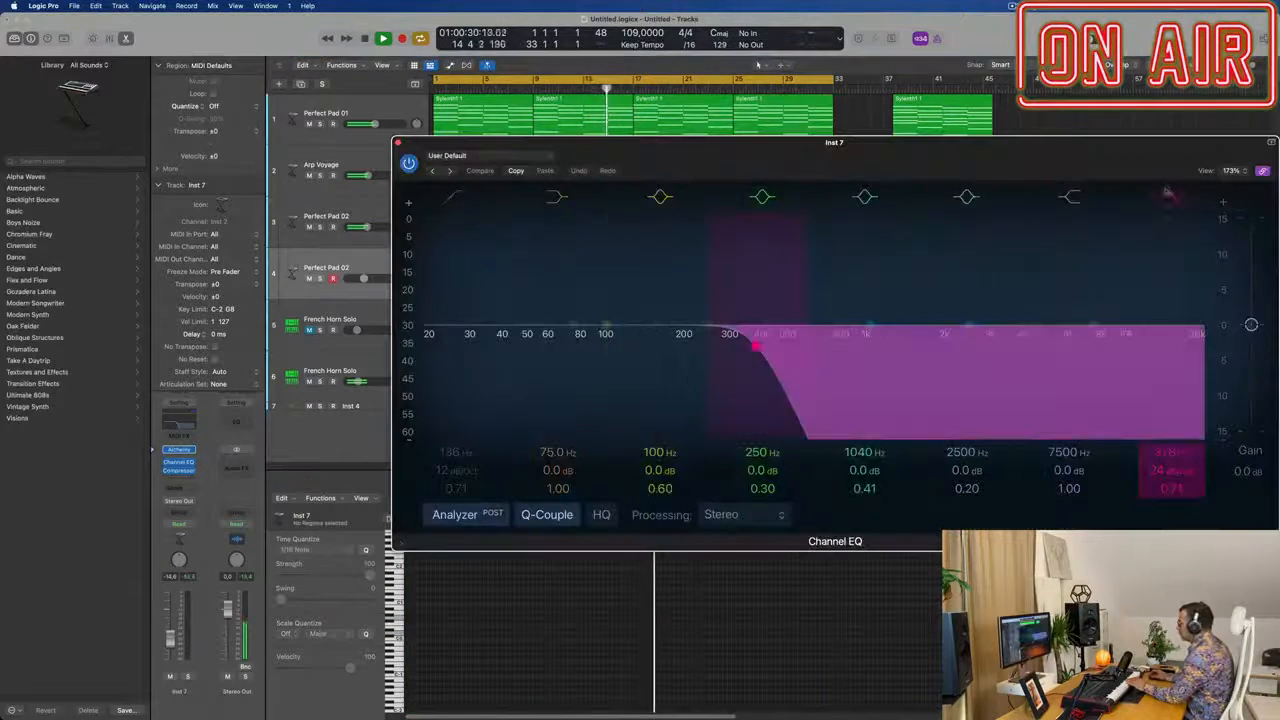
{"action": "left_click", "coordinate": [1171, 197]}
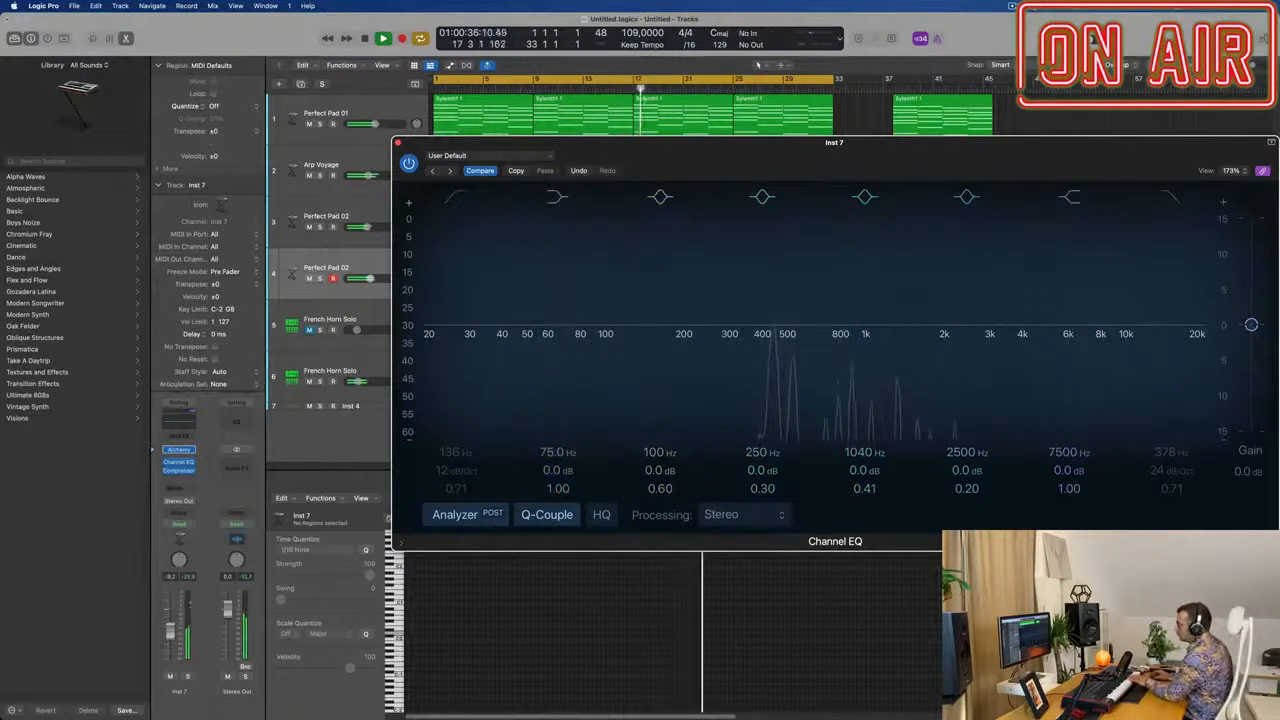
- Open Alchemy on the new track and audition the Clear, Flanger, Tubular, Hollow and Warm snapshots of Perfect Pad 02
{"action": "left_click", "coordinate": [180, 452]}
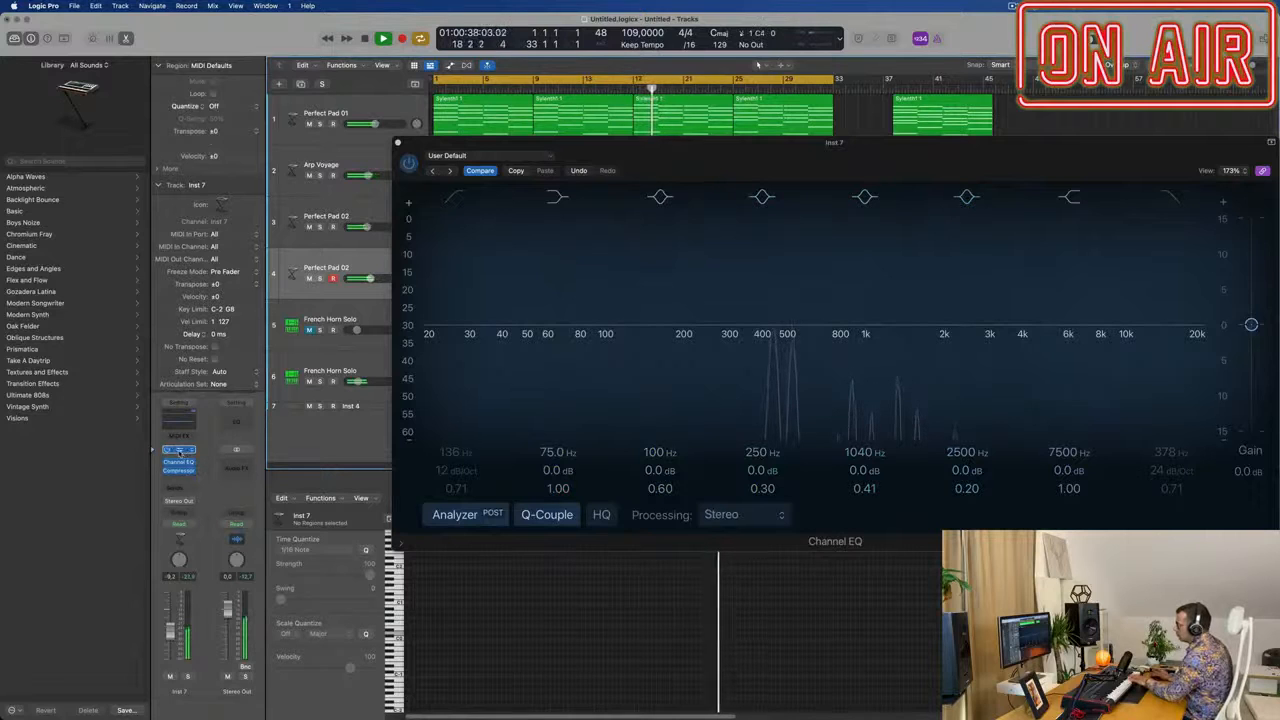
{"action": "left_click", "coordinate": [180, 452]}
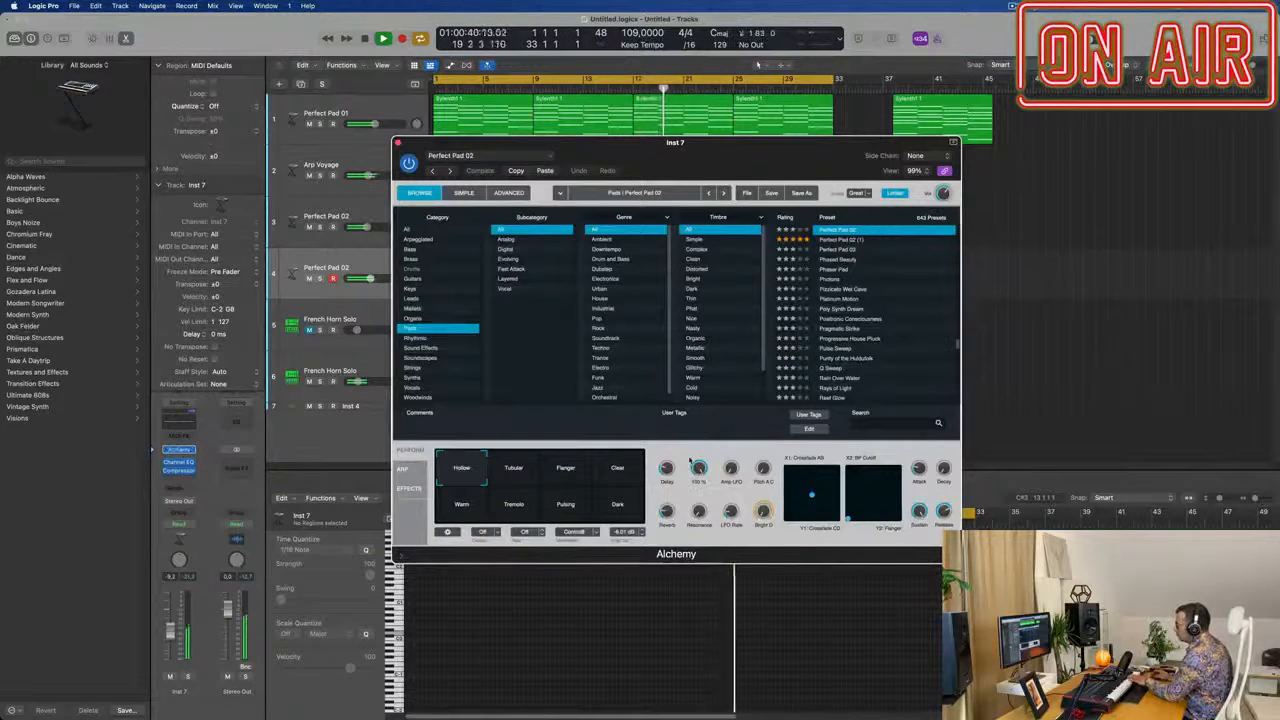
{"action": "left_click", "coordinate": [618, 468]}
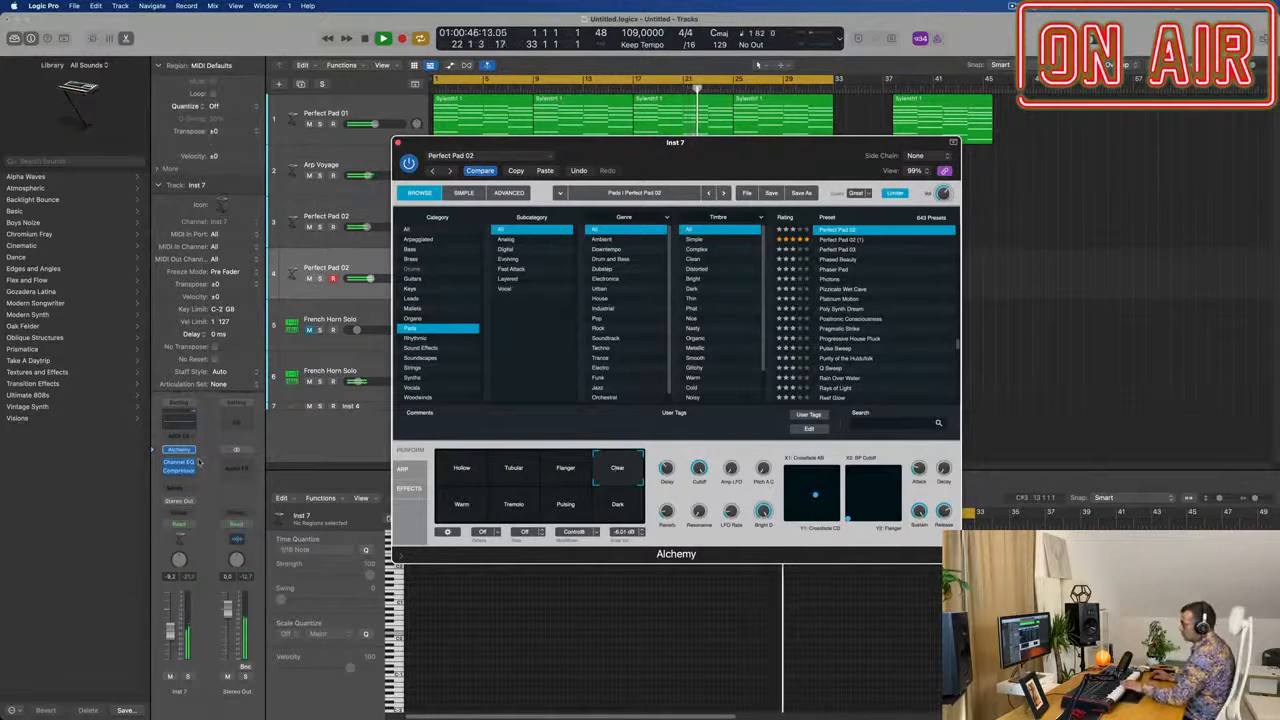
{"action": "left_click", "coordinate": [565, 469]}
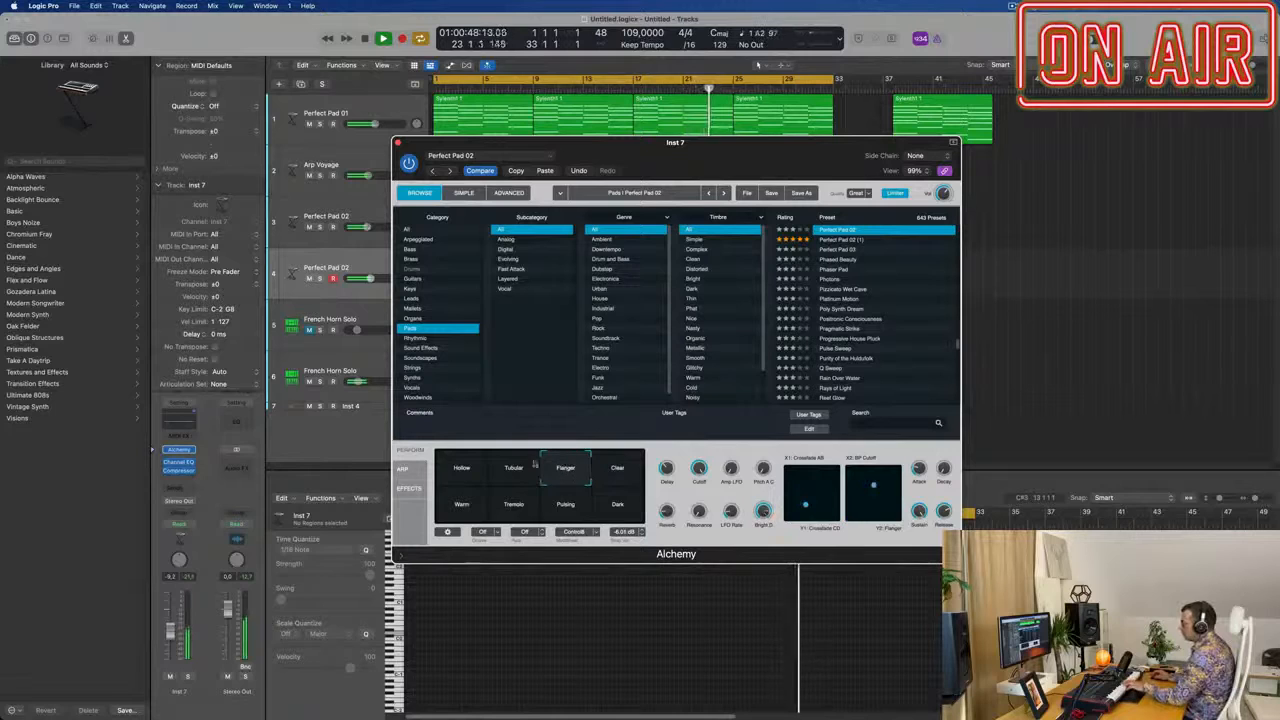
{"action": "left_click", "coordinate": [513, 470]}
{"action": "left_click", "coordinate": [462, 470]}
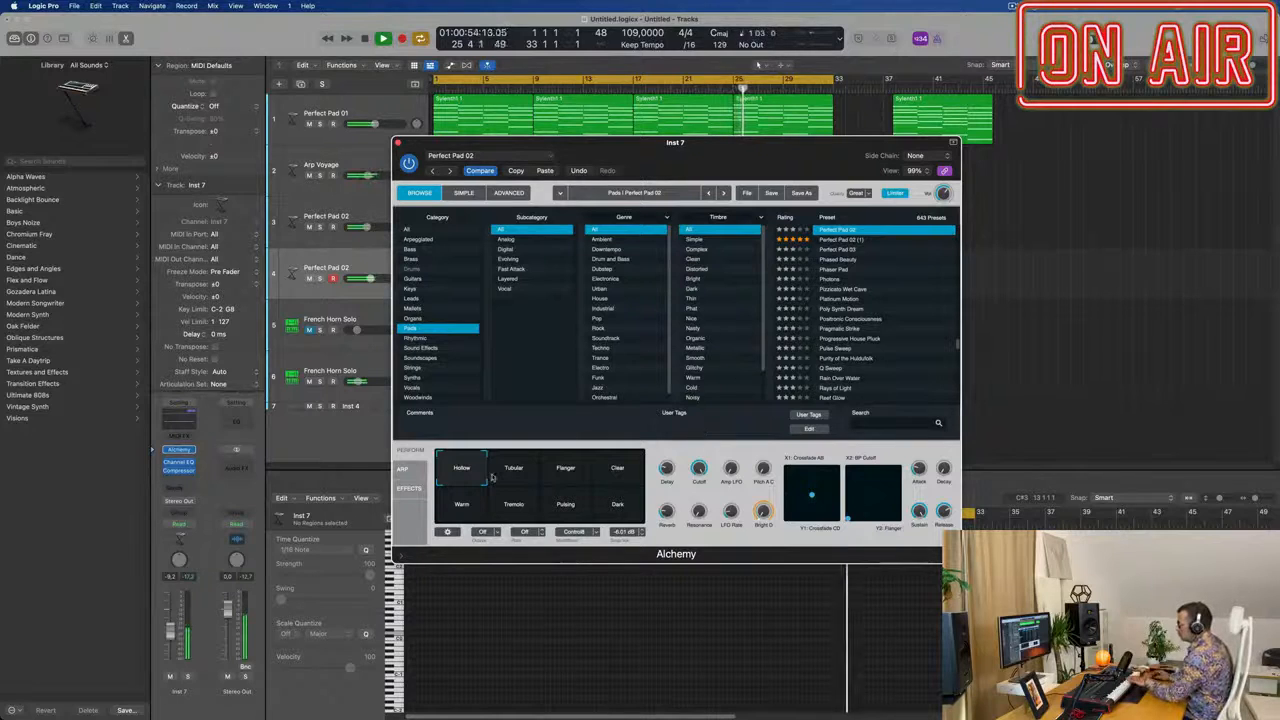
{"action": "left_click", "coordinate": [463, 506]}
- Filter the pads to Fast Attack, audition Drifting Away and Dust World Sweep, and load the Emotional Drift preset on track 4
{"action": "scroll", "coordinate": [878, 351], "scroll_direction": "up", "scroll_amount": 5}
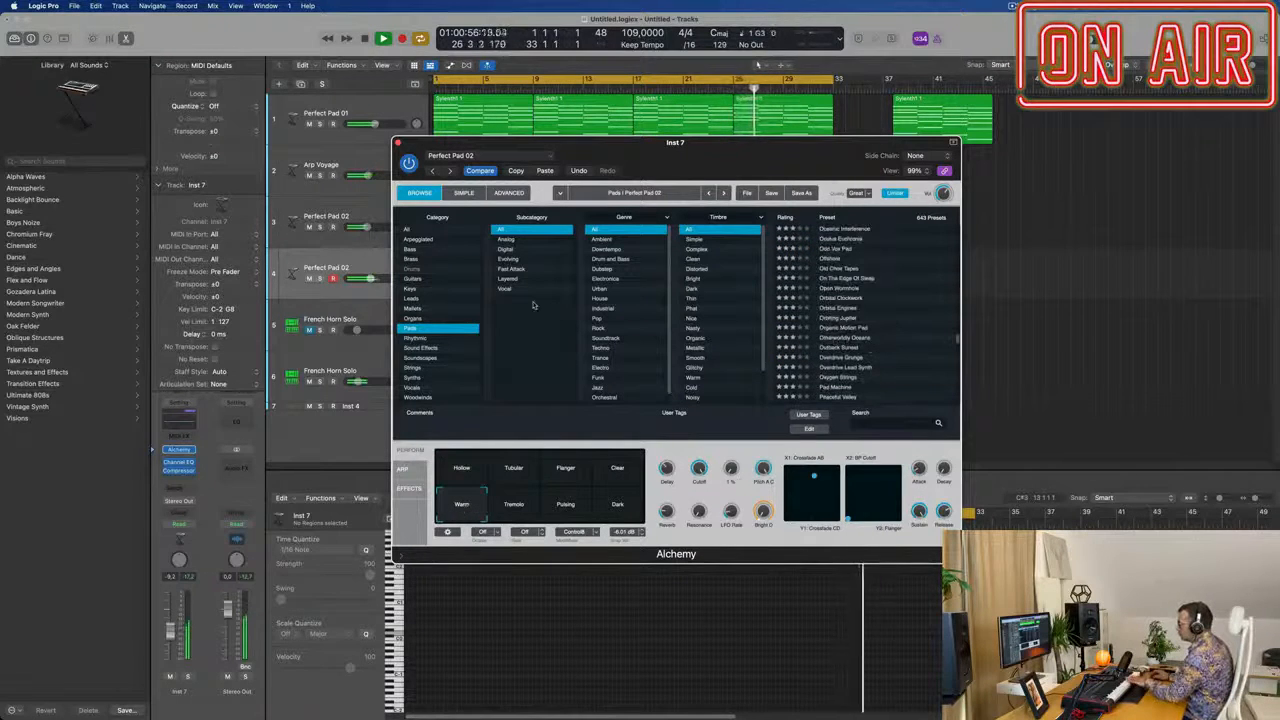
{"action": "left_click", "coordinate": [511, 269]}
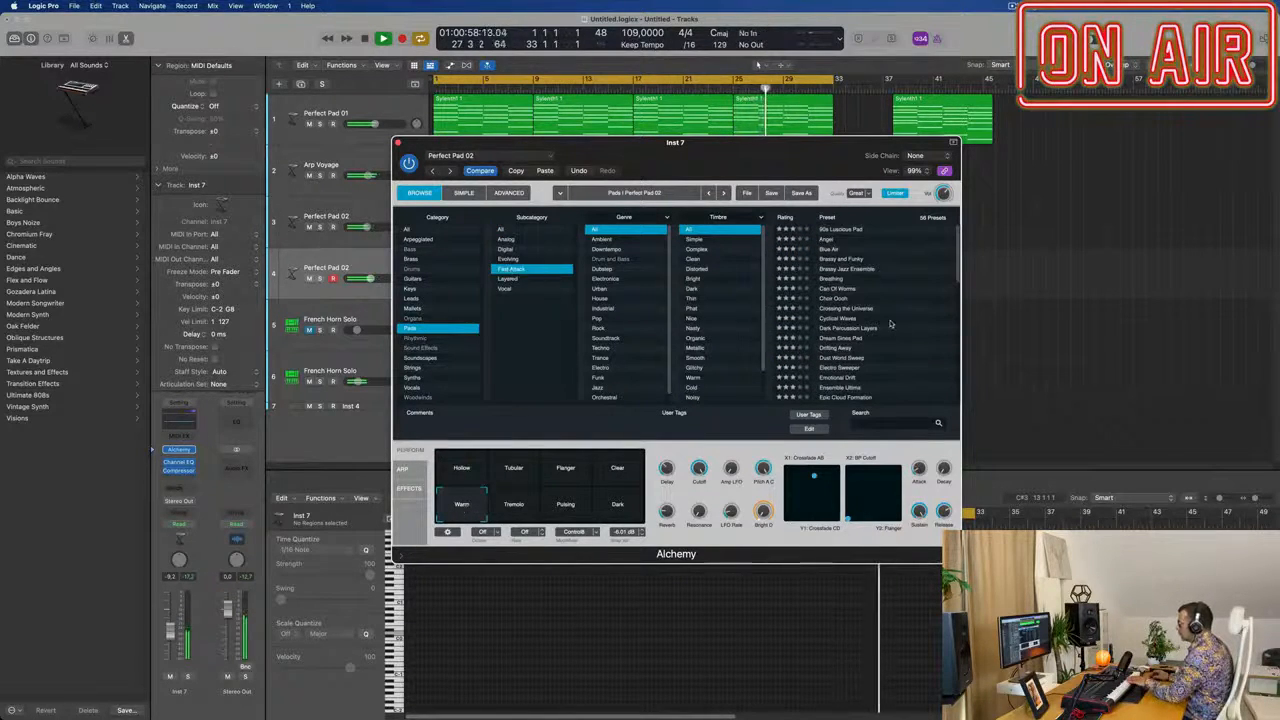
{"action": "scroll", "coordinate": [887, 324], "scroll_direction": "down", "scroll_amount": 1}
{"action": "left_click", "coordinate": [831, 326]}
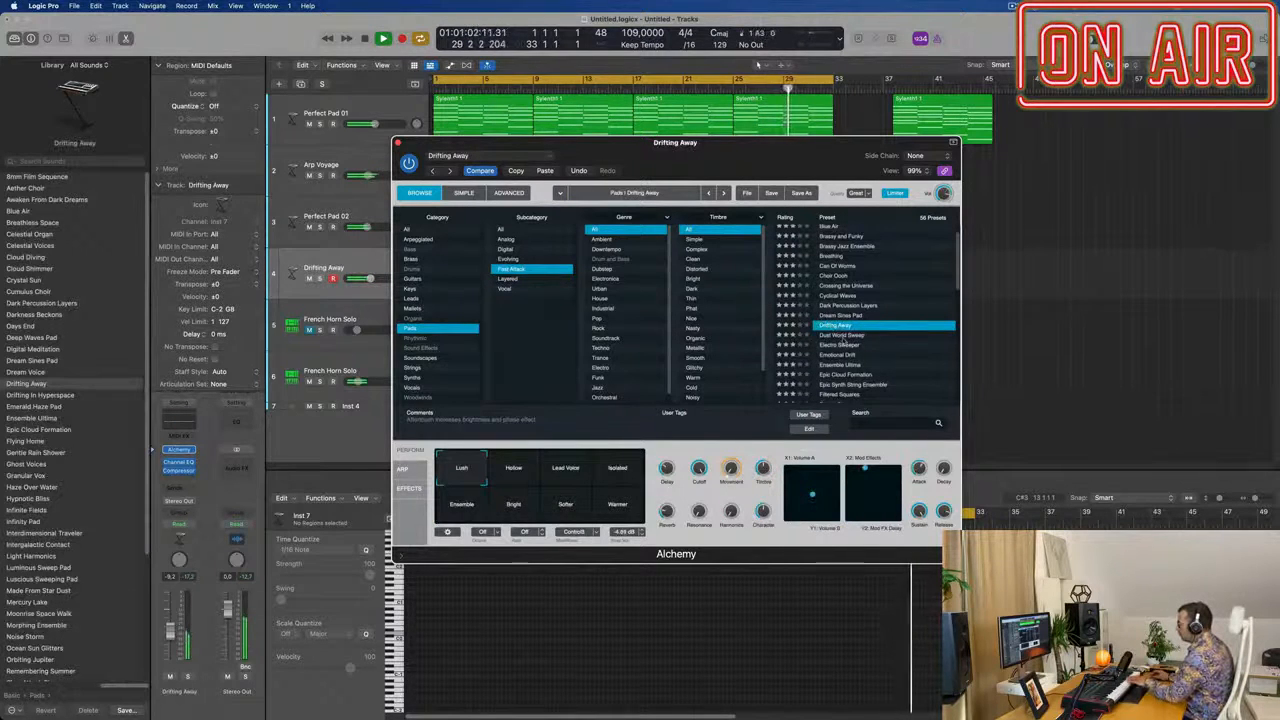
{"action": "left_click", "coordinate": [850, 336]}
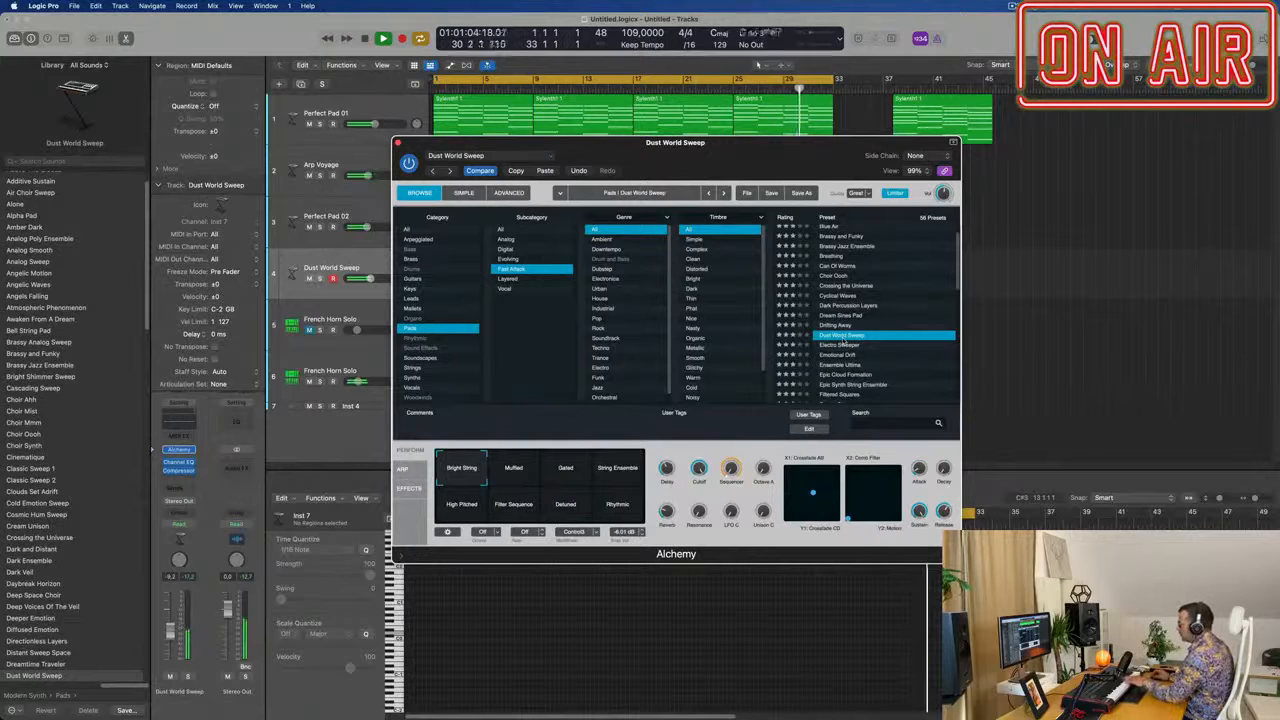
{"action": "left_click", "coordinate": [846, 355]}
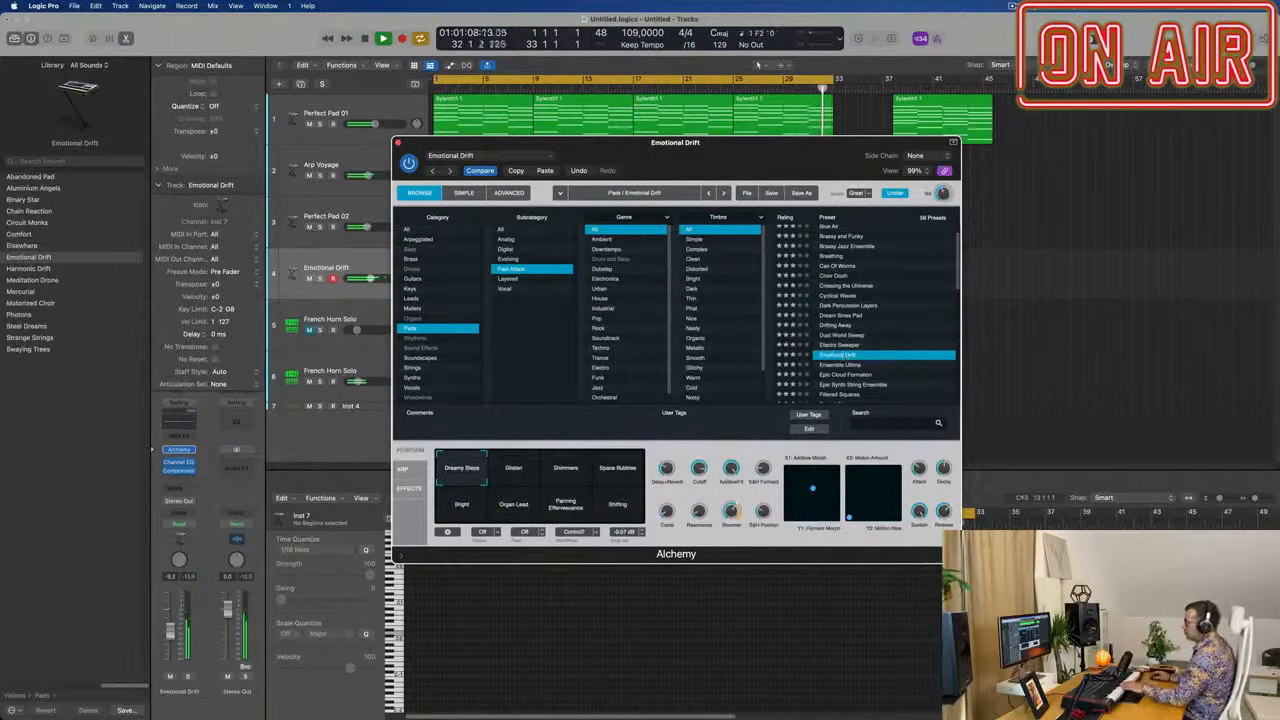
- Add a Bus 1 send to the Emotional Drift track and adjust its send level
{"action": "left_click", "coordinate": [193, 493]}
{"action": "mouse_move", "coordinate": [177, 505]}
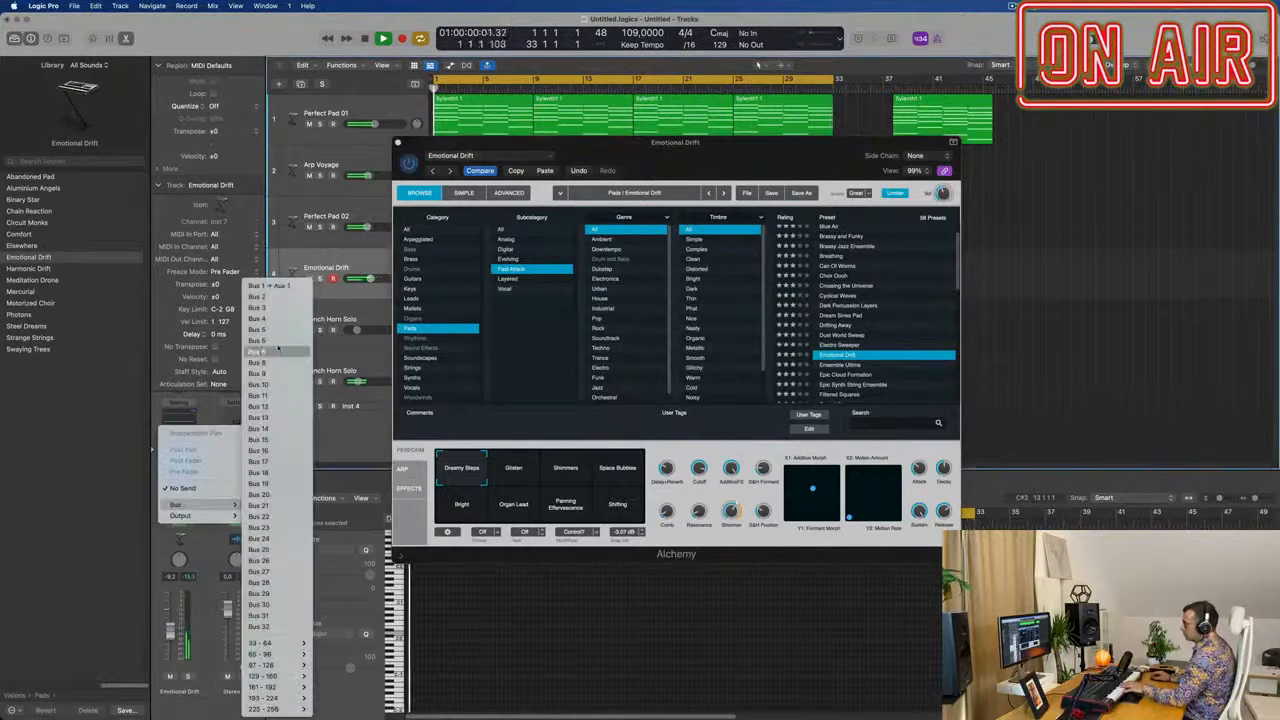
{"action": "left_click", "coordinate": [266, 286]}
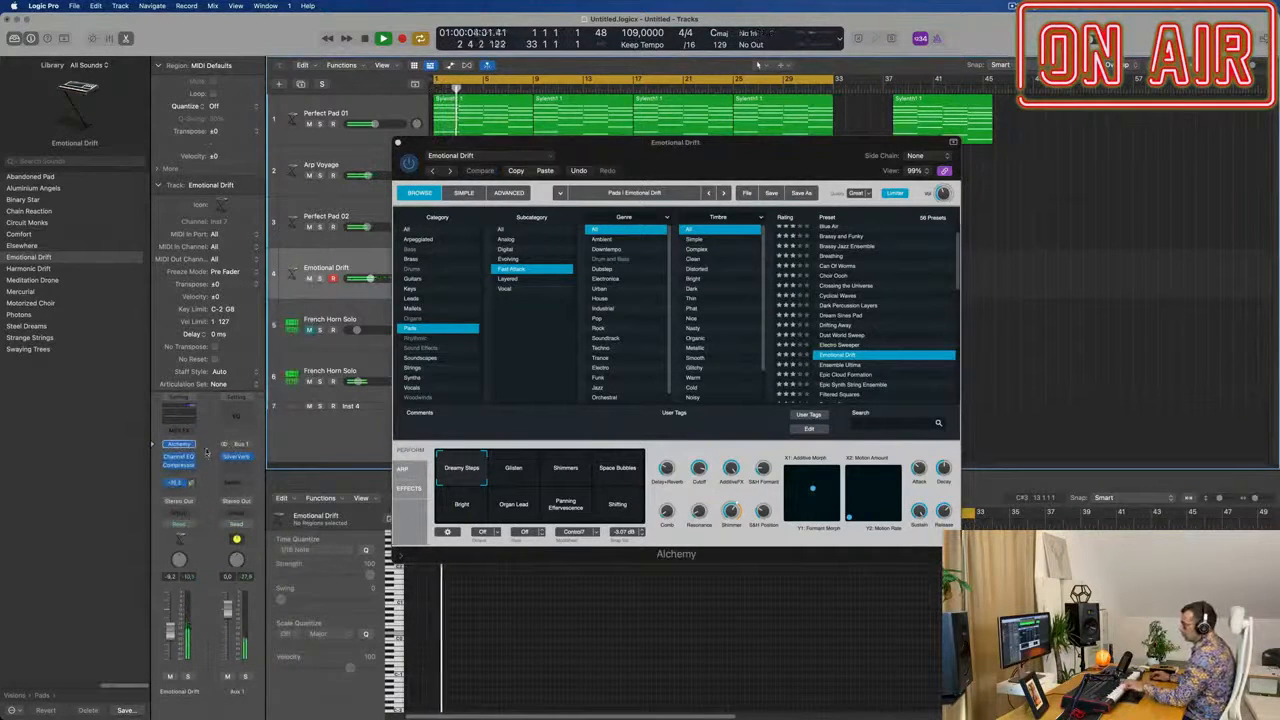
{"action": "left_click_drag", "start_coordinate": [192, 484], "coordinate": [197, 467]}
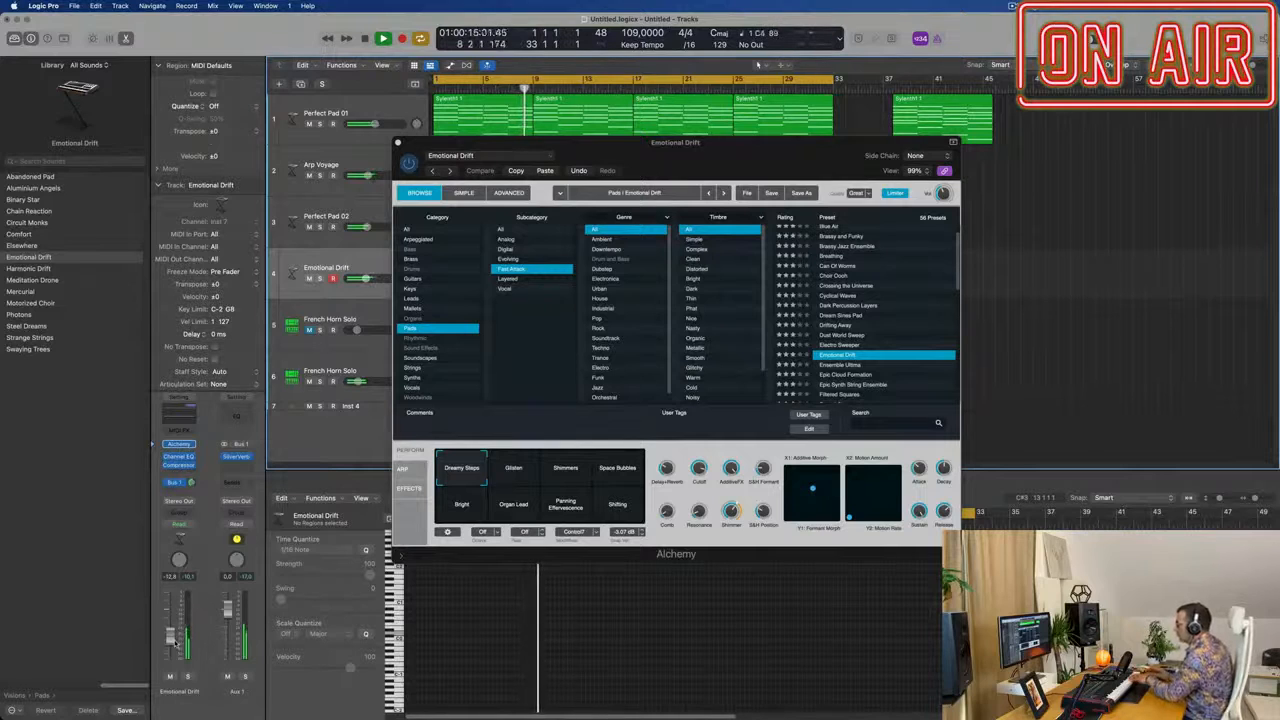
- Audition Emotional Drift's Glisten, Shimmers, Space Bubbles, Bright, Organ Lead and Panning Effervescence snapshots, and return to Dreamy Steps
{"action": "left_click", "coordinate": [528, 474]}
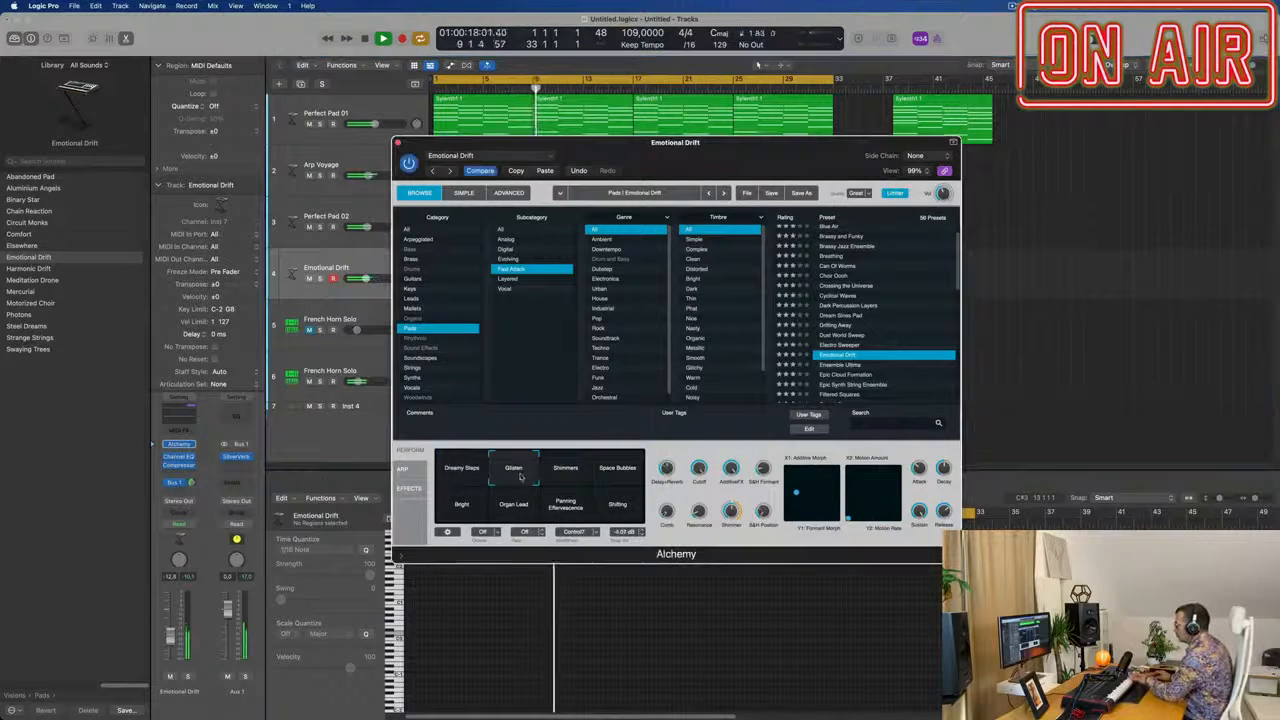
{"action": "left_click", "coordinate": [568, 475]}
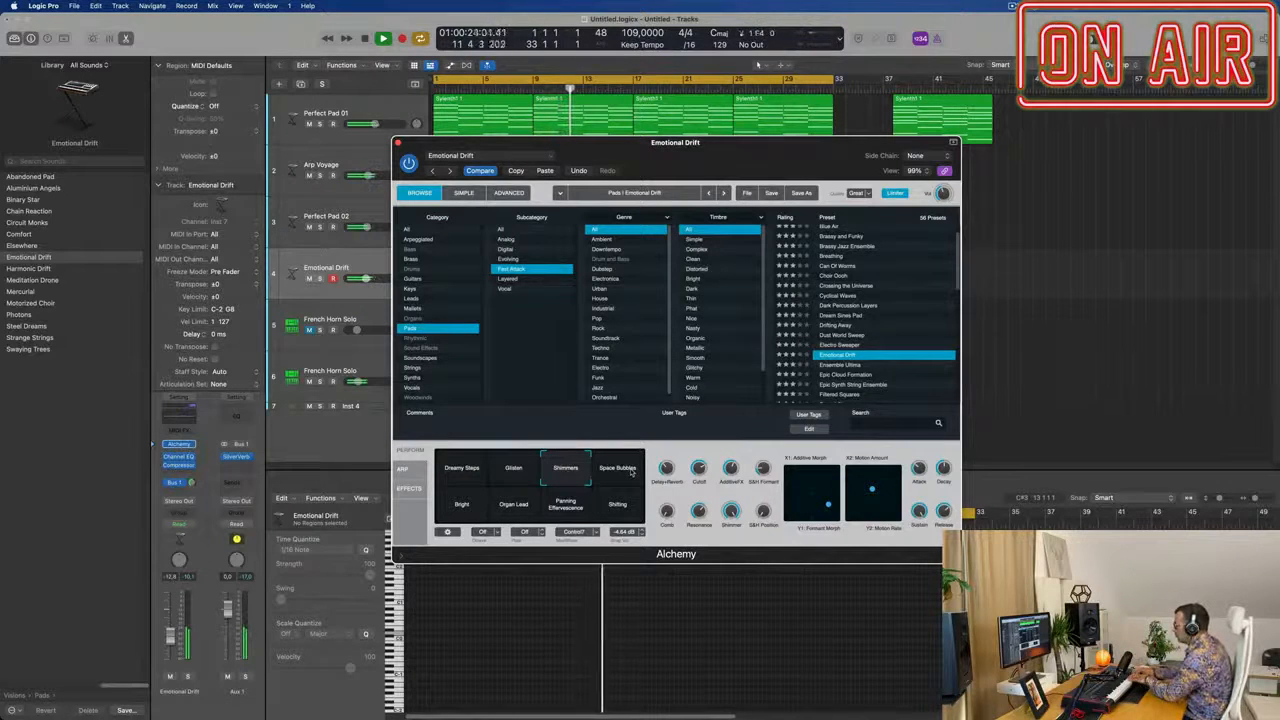
{"action": "left_click", "coordinate": [631, 472]}
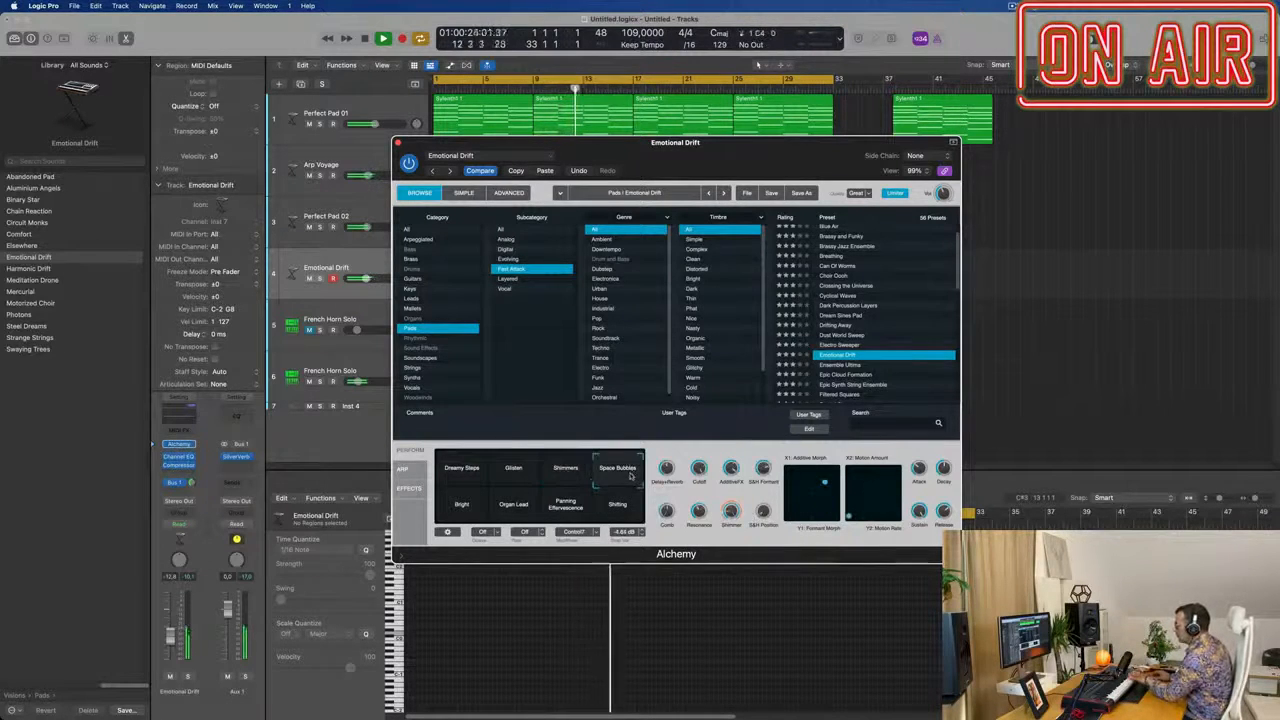
{"action": "left_click", "coordinate": [463, 507]}
{"action": "left_click", "coordinate": [514, 507]}
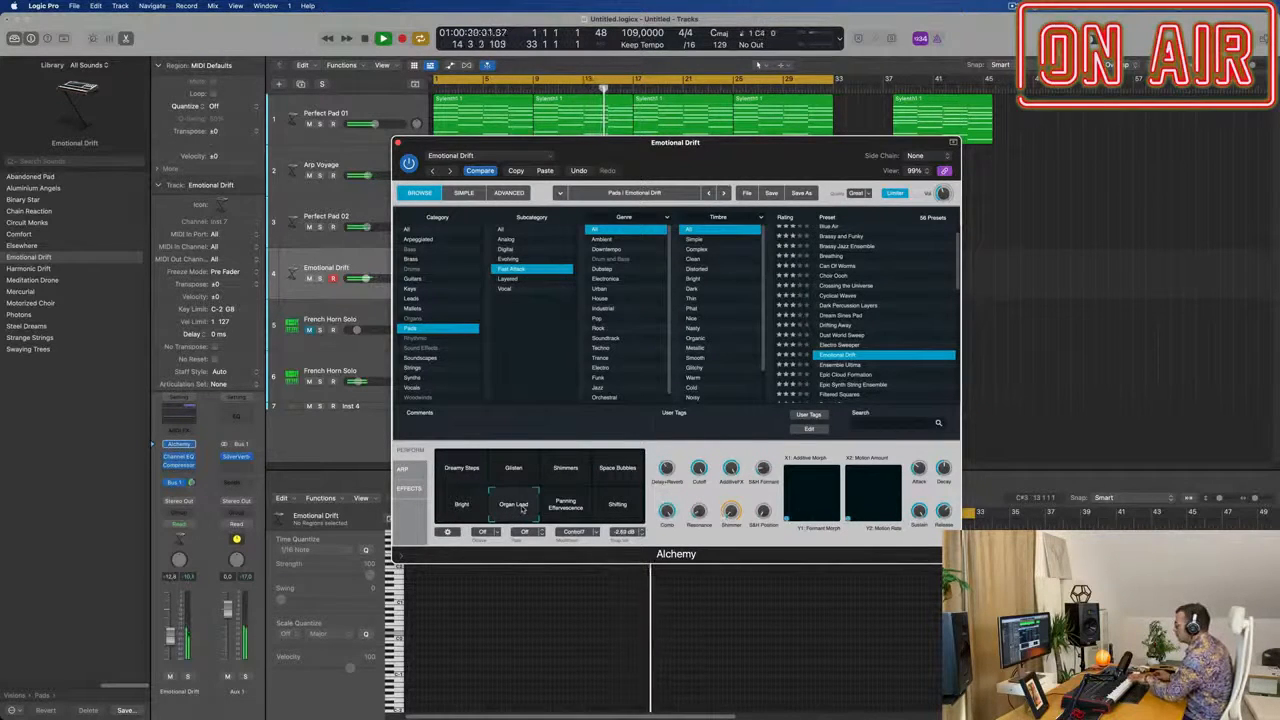
{"action": "left_click", "coordinate": [566, 504]}
{"action": "left_click", "coordinate": [518, 474]}
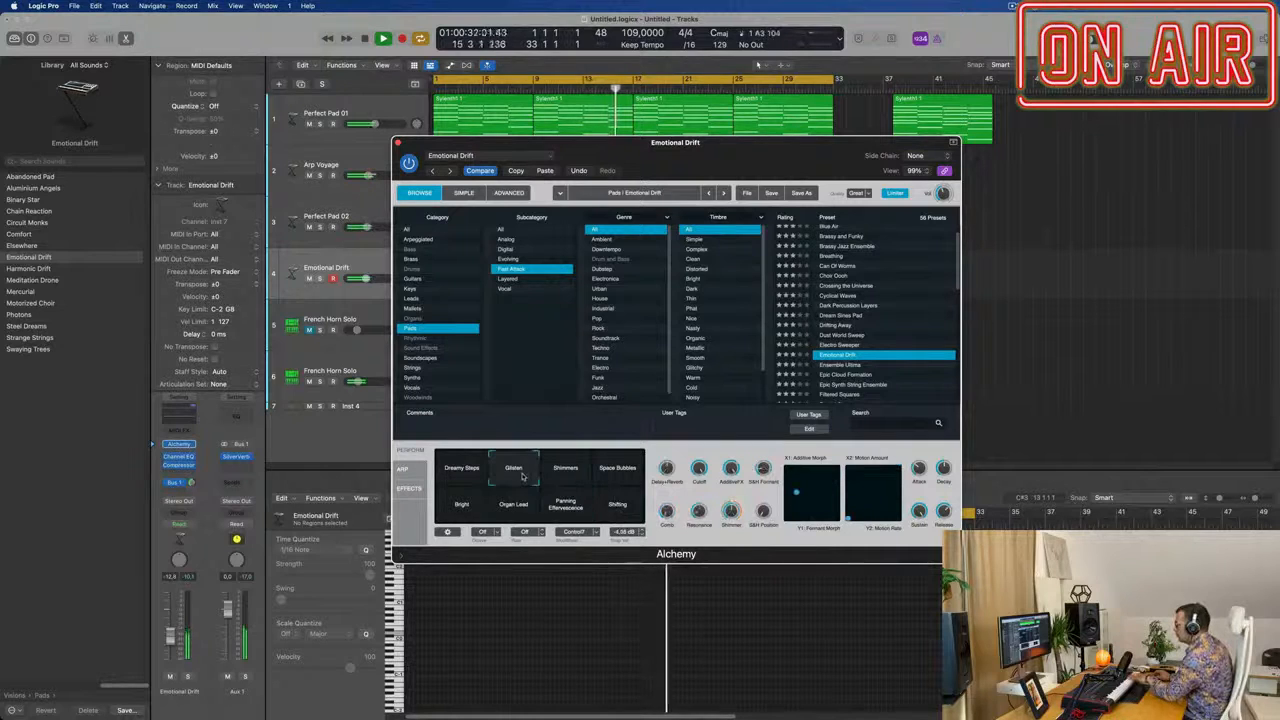
{"action": "left_click", "coordinate": [475, 476]}
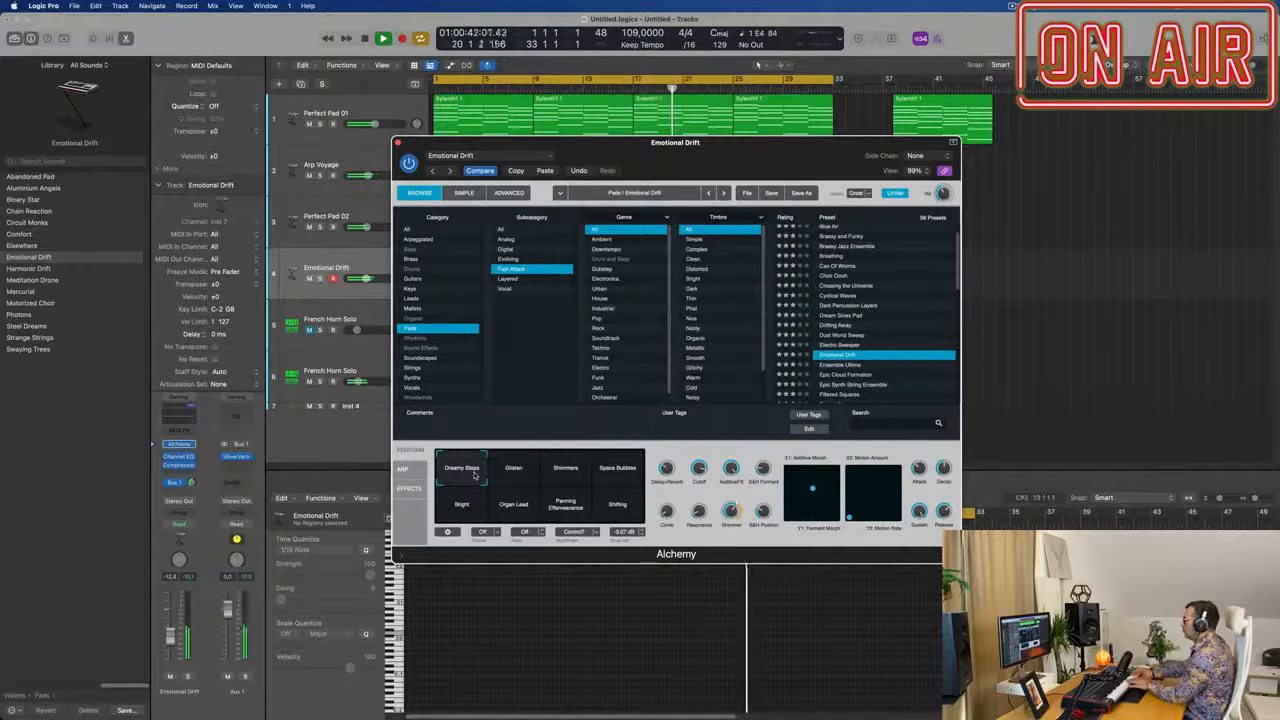
- Load the Ensemble Ultima preset on track 4 and browse further through the Fast Attack pads
{"action": "scroll", "coordinate": [861, 329], "scroll_direction": "down", "scroll_amount": 1}
{"action": "left_click", "coordinate": [843, 355]}
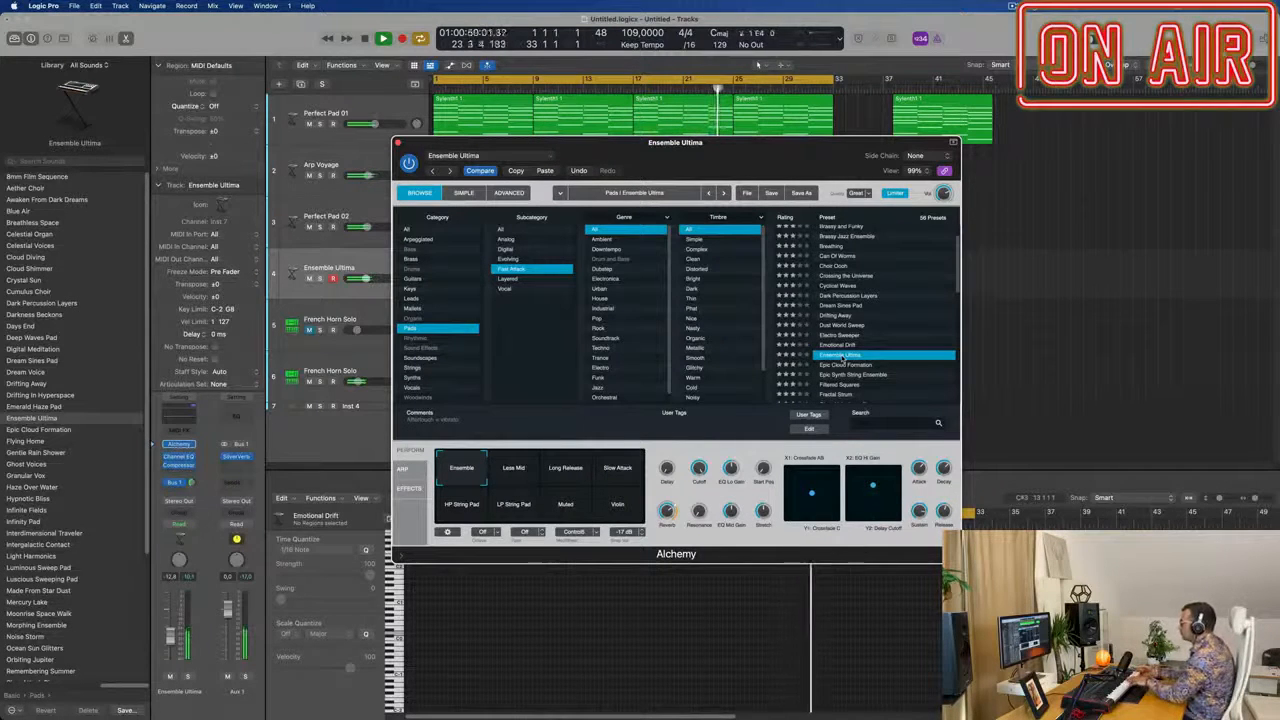
{"action": "scroll", "coordinate": [881, 343], "scroll_direction": "down", "scroll_amount": 3}
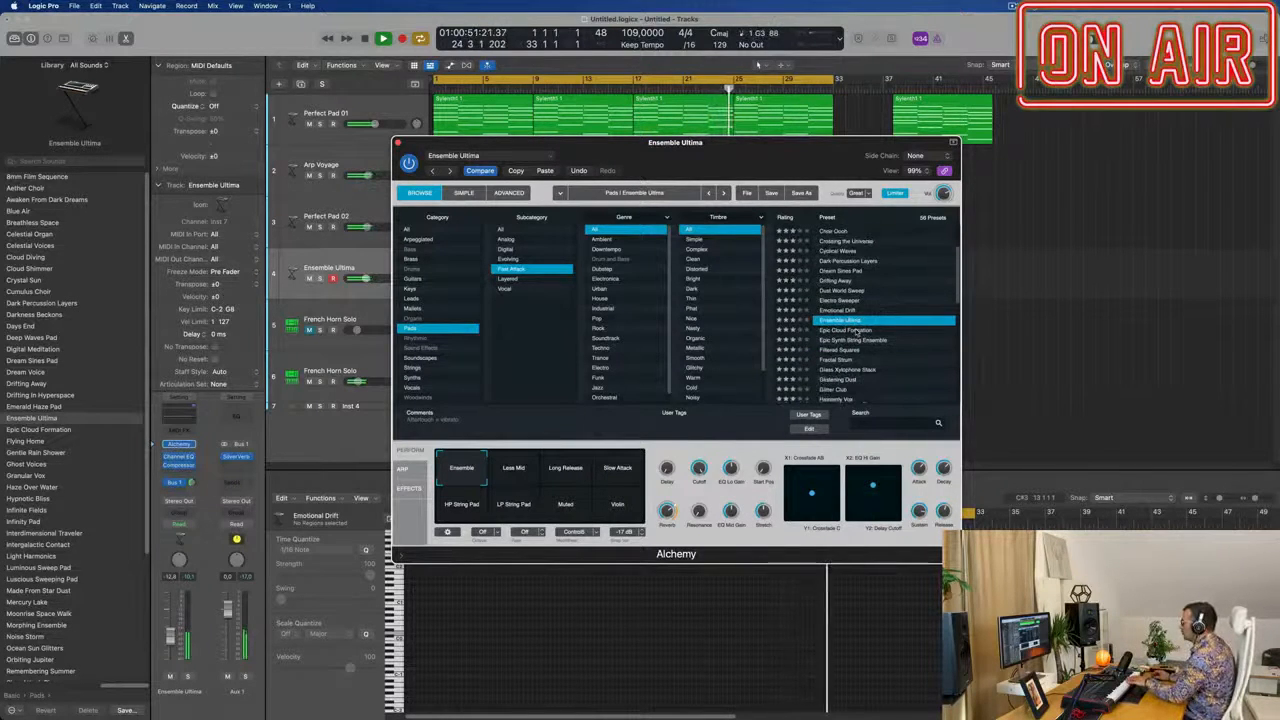
- Load the Epic Cloud Formation preset in Alchemy on track 4
{"action": "left_click", "coordinate": [853, 330]}
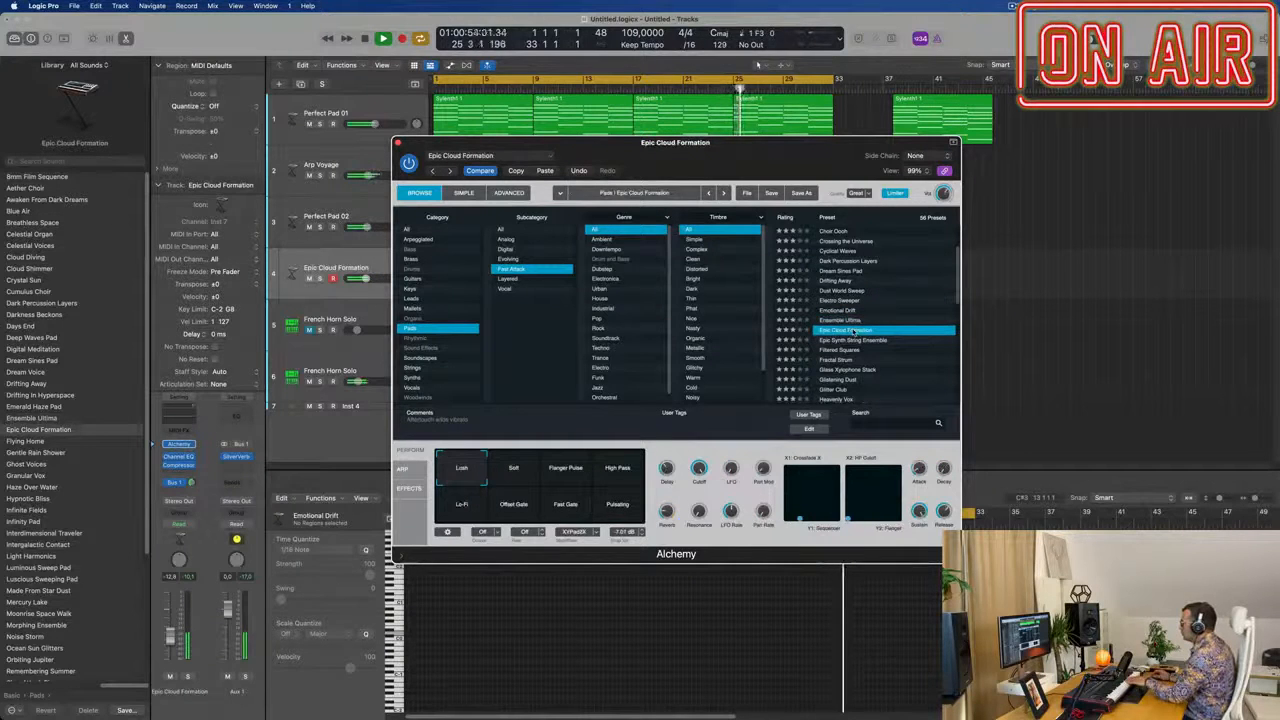
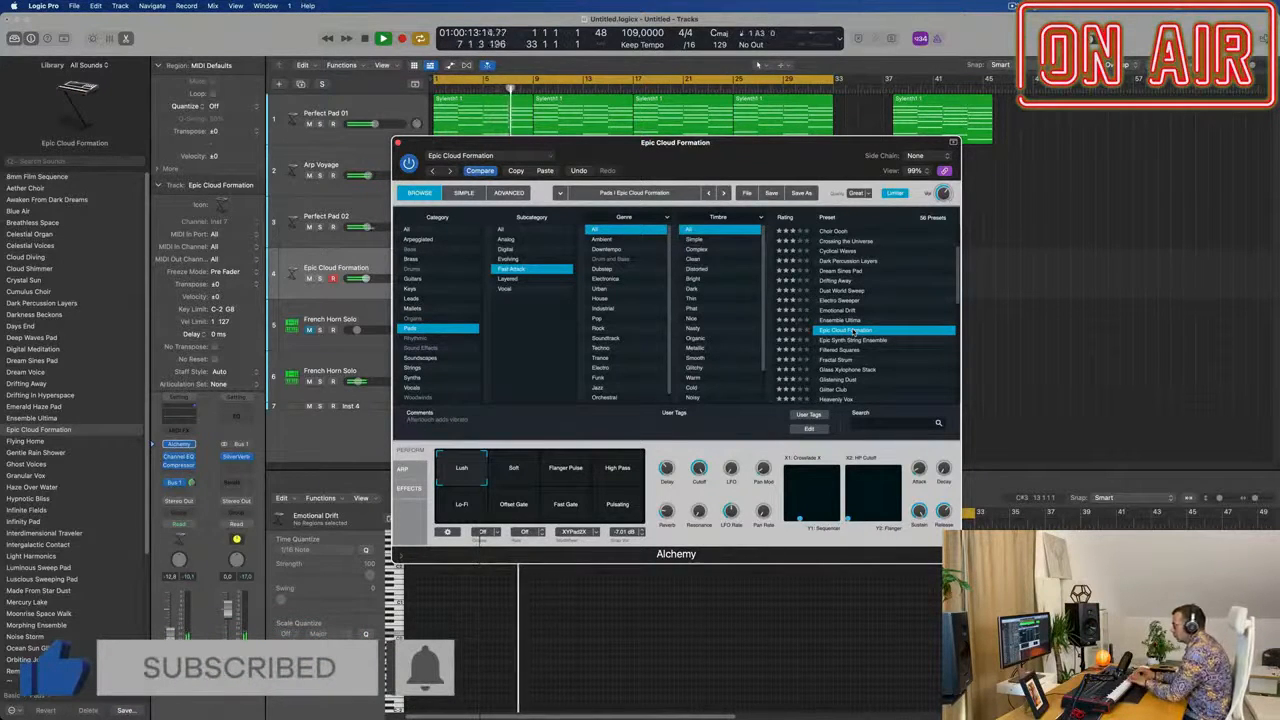
{"action": "scroll", "coordinate": [904, 304], "scroll_direction": "down", "scroll_amount": 1}
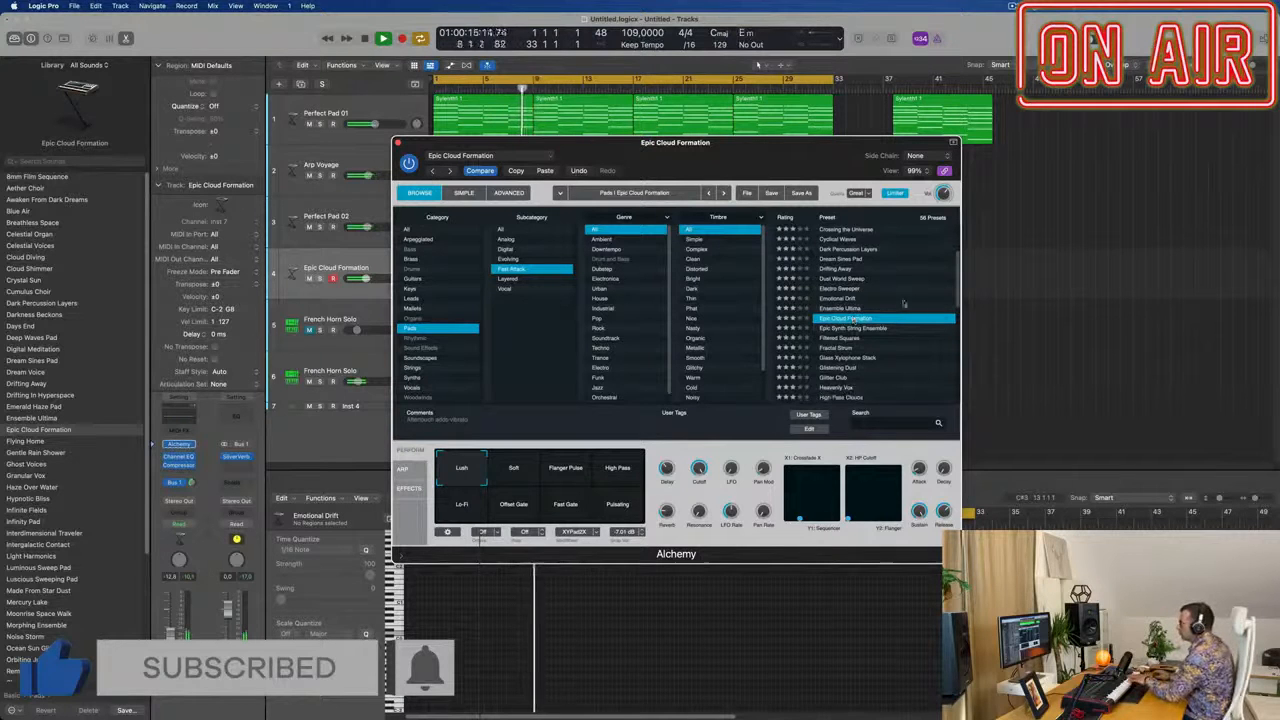
- Copy the first Arp Voyage region onto the start of the Epic Cloud Formation track and transpose all its notes up one octave
{"action": "left_click_drag", "start_coordinate": [652, 142], "coordinate": [1164, 133]}
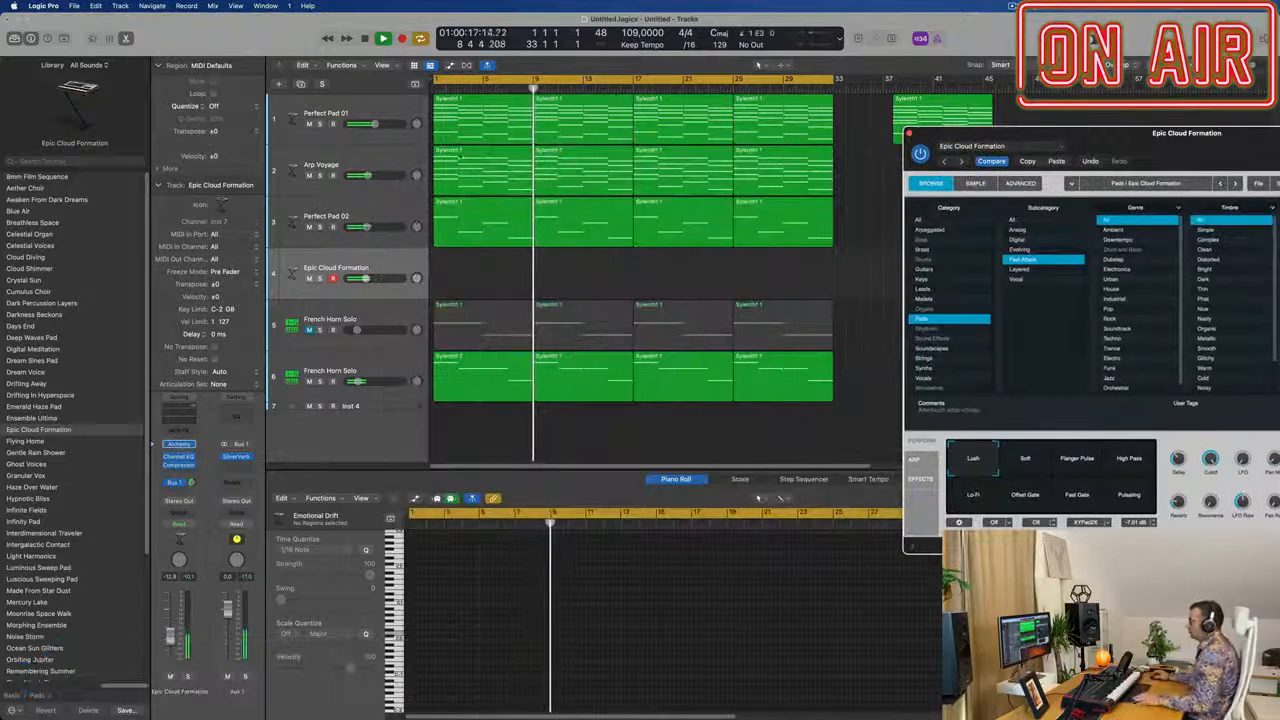
{"action": "left_click", "coordinate": [506, 103]}
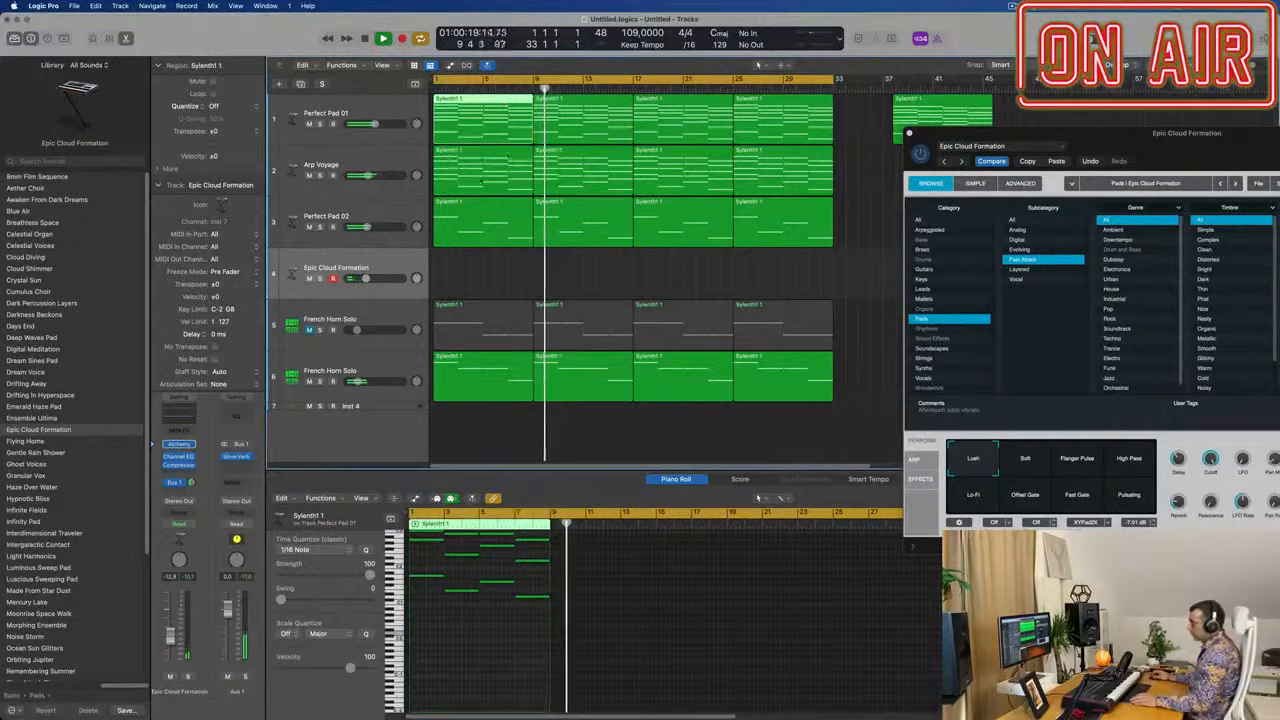
{"action": "left_click_drag", "start_coordinate": [507, 155], "coordinate": [493, 265]}
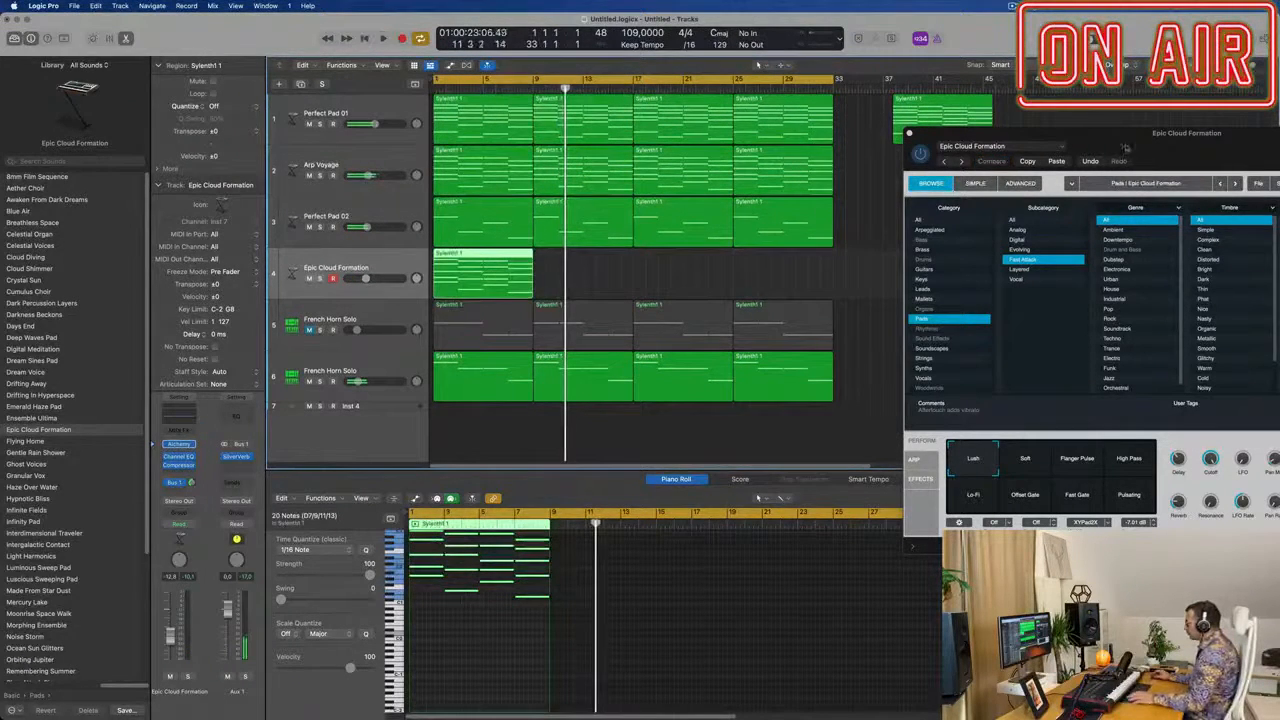
{"action": "left_click_drag", "start_coordinate": [1103, 147], "coordinate": [827, 111]}
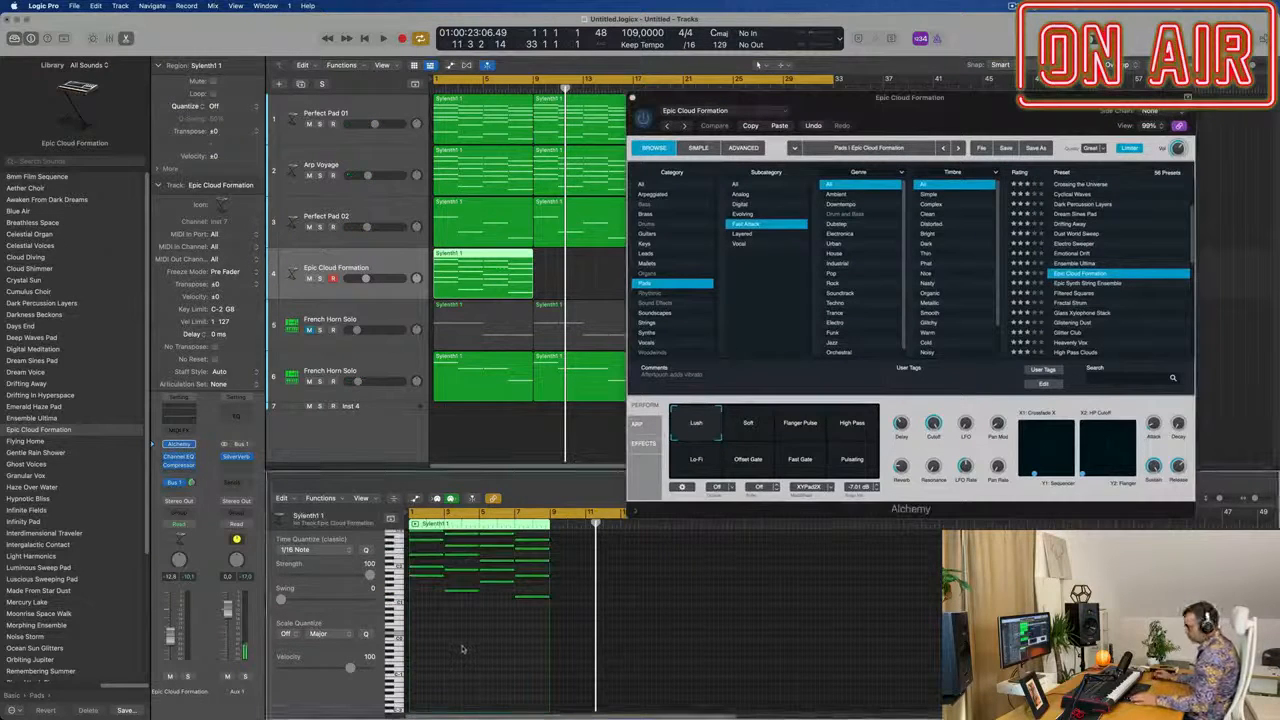
{"action": "key", "text": "super+a"}
{"action": "key", "text": "alt+shift+Up"}
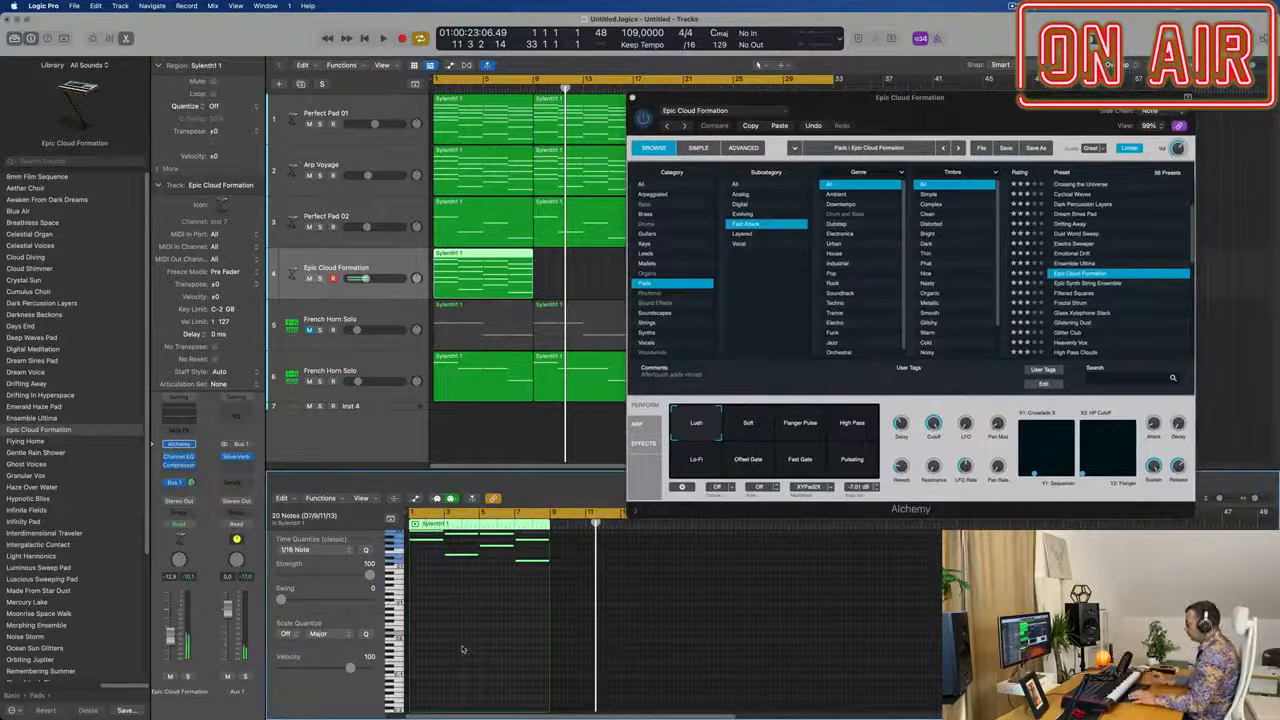
- Audition the neighbouring Ensemble Ultima preset and return to Epic Cloud Formation
{"action": "left_click_drag", "start_coordinate": [1034, 117], "coordinate": [1123, 204]}
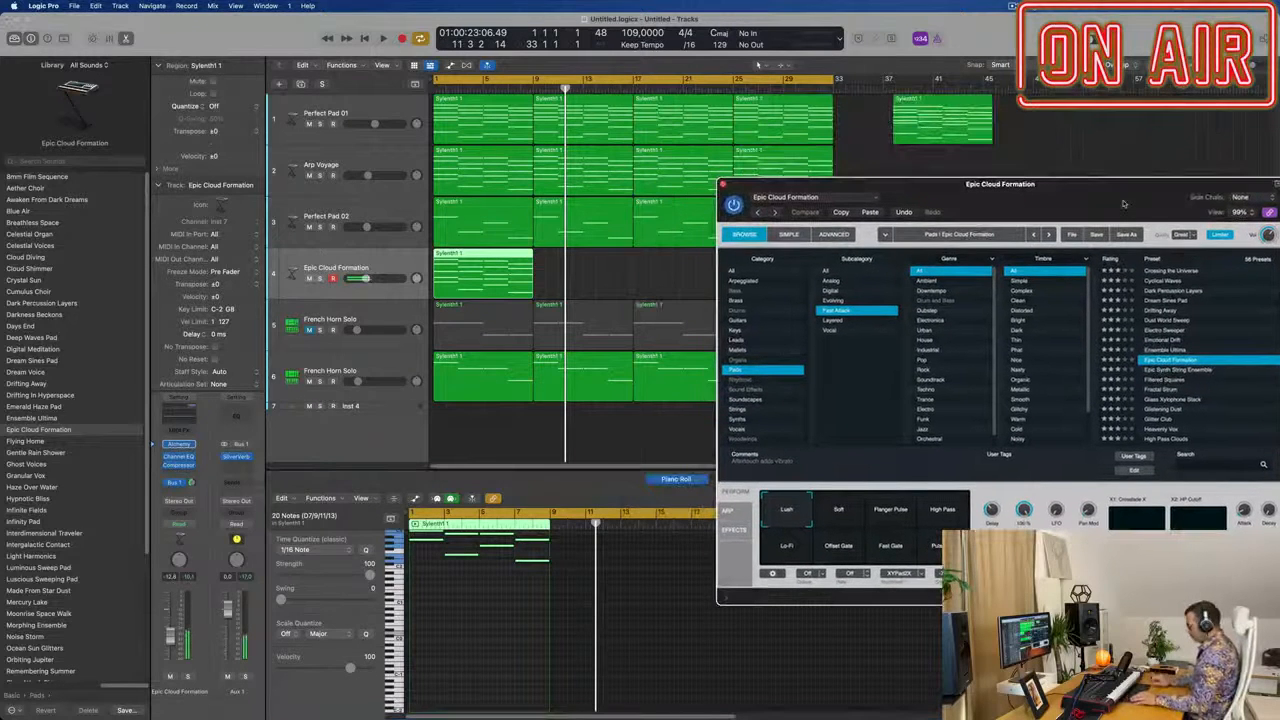
{"action": "key", "text": "Up"}
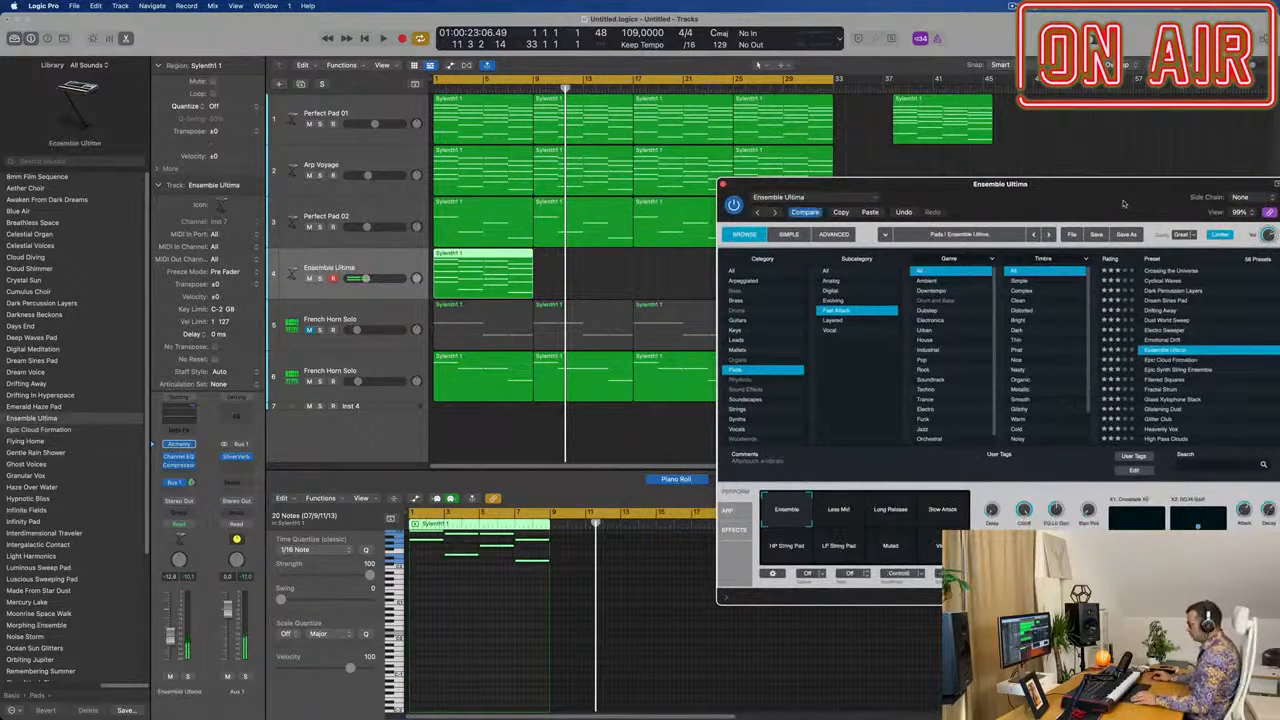
{"action": "key", "text": "Down"}
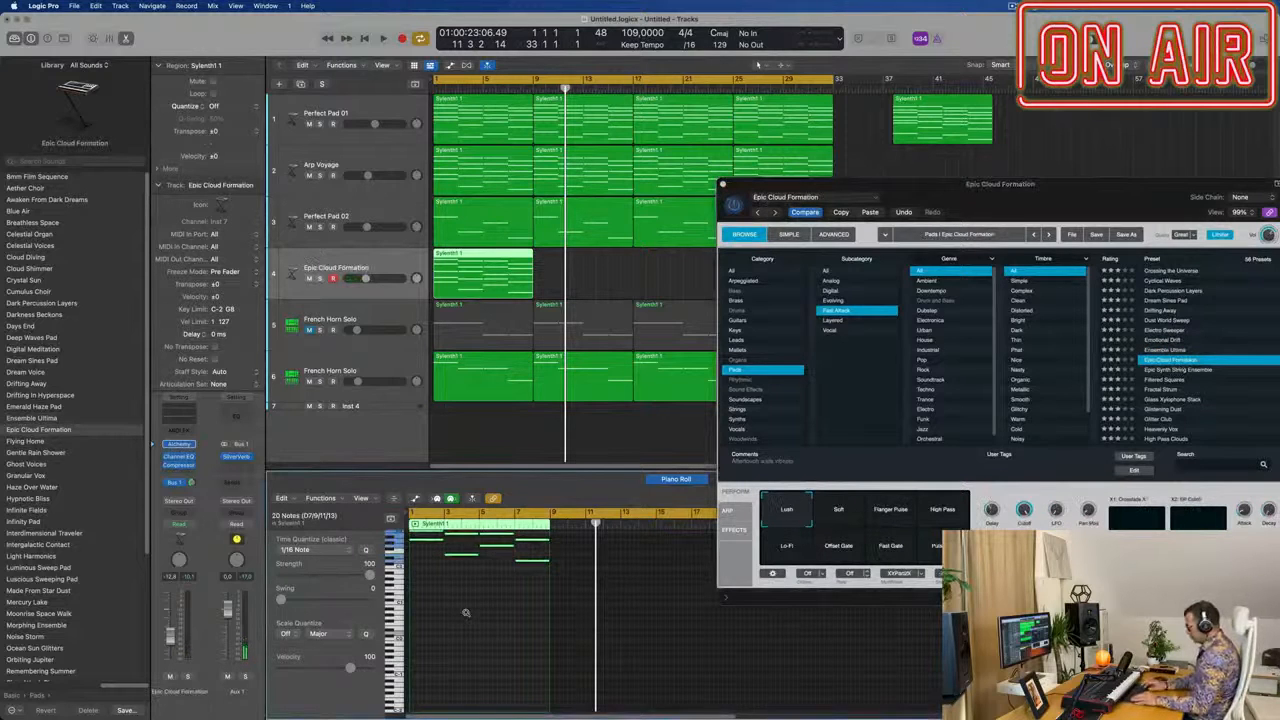
- Show Alchemy's arpeggiator settings, set the arpeggiator mode to Up, and play the project from the beginning
{"action": "key", "text": "space"}
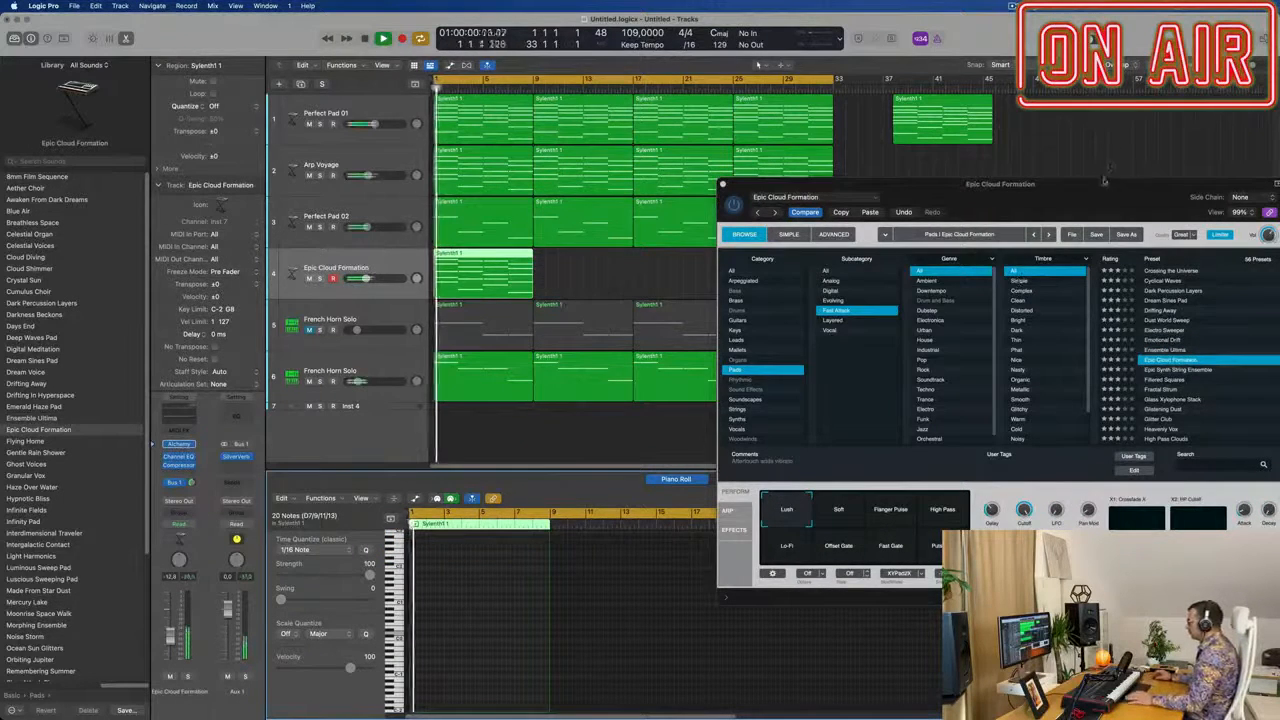
{"action": "left_click_drag", "start_coordinate": [1105, 179], "coordinate": [1090, 95]}
{"action": "key", "text": "space"}
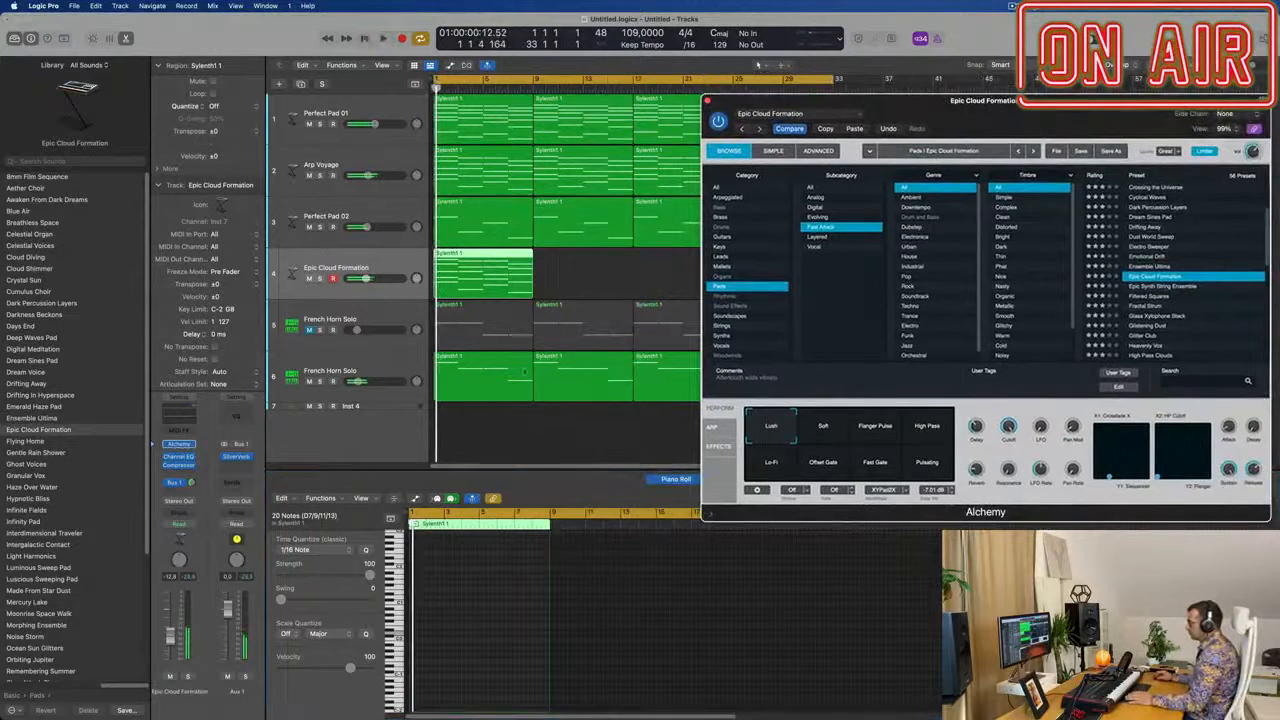
{"action": "left_click", "coordinate": [712, 429]}
{"action": "left_click_drag", "start_coordinate": [894, 326], "coordinate": [643, 311]}
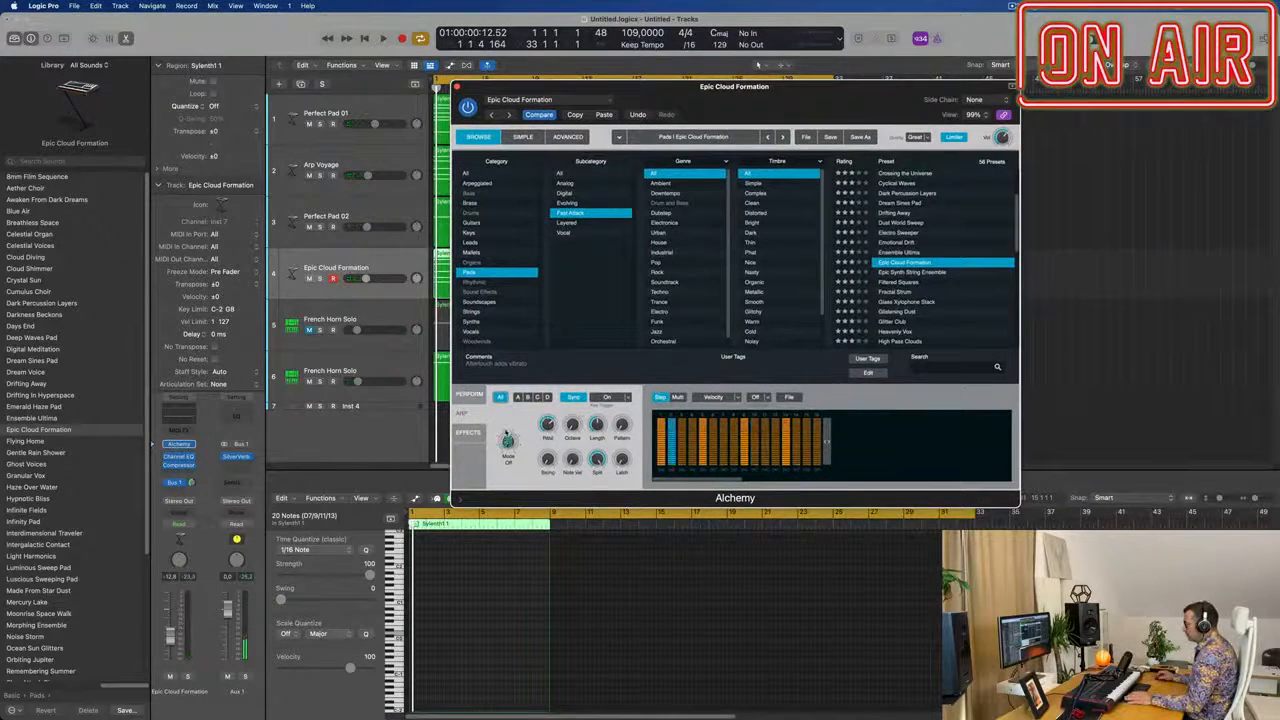
{"action": "key", "text": "space"}
{"action": "left_click_drag", "start_coordinate": [740, 98], "coordinate": [940, 163]}
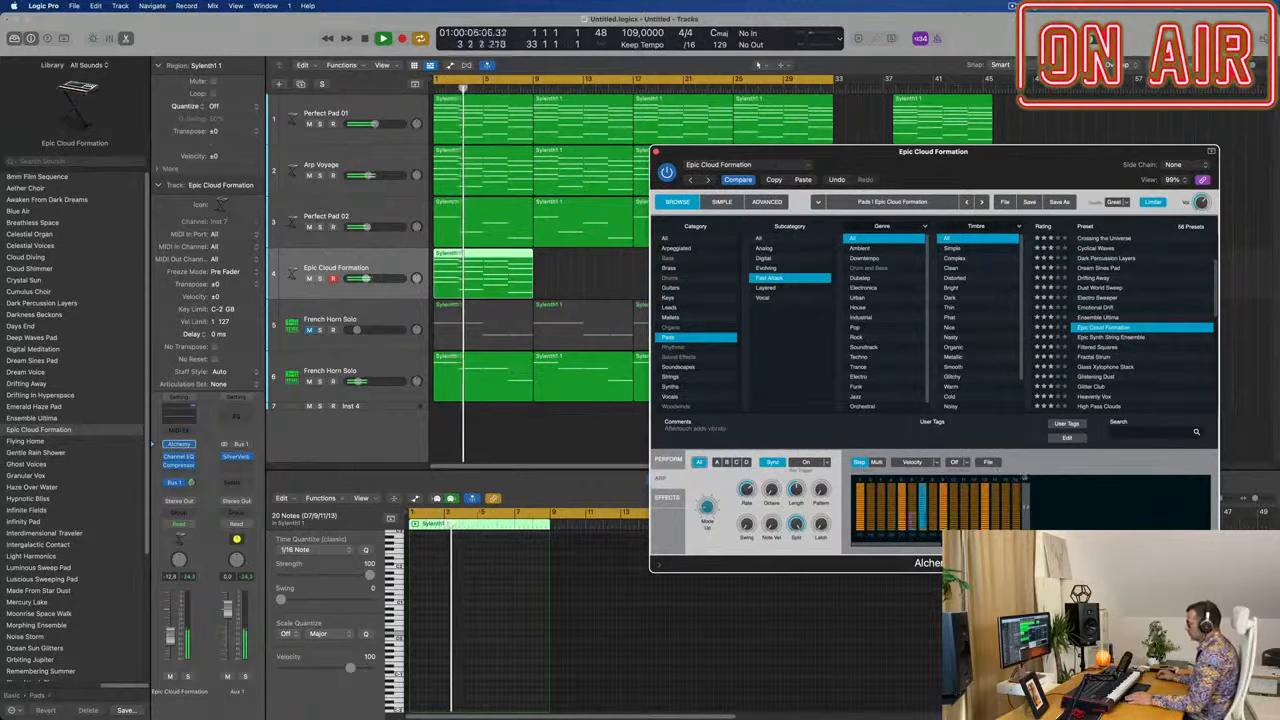
- Try different factory pattern presets for the arpeggiator's velocity steps during playback and keep the second one
{"action": "left_click", "coordinate": [989, 462]}
{"action": "mouse_move", "coordinate": [995, 478]}
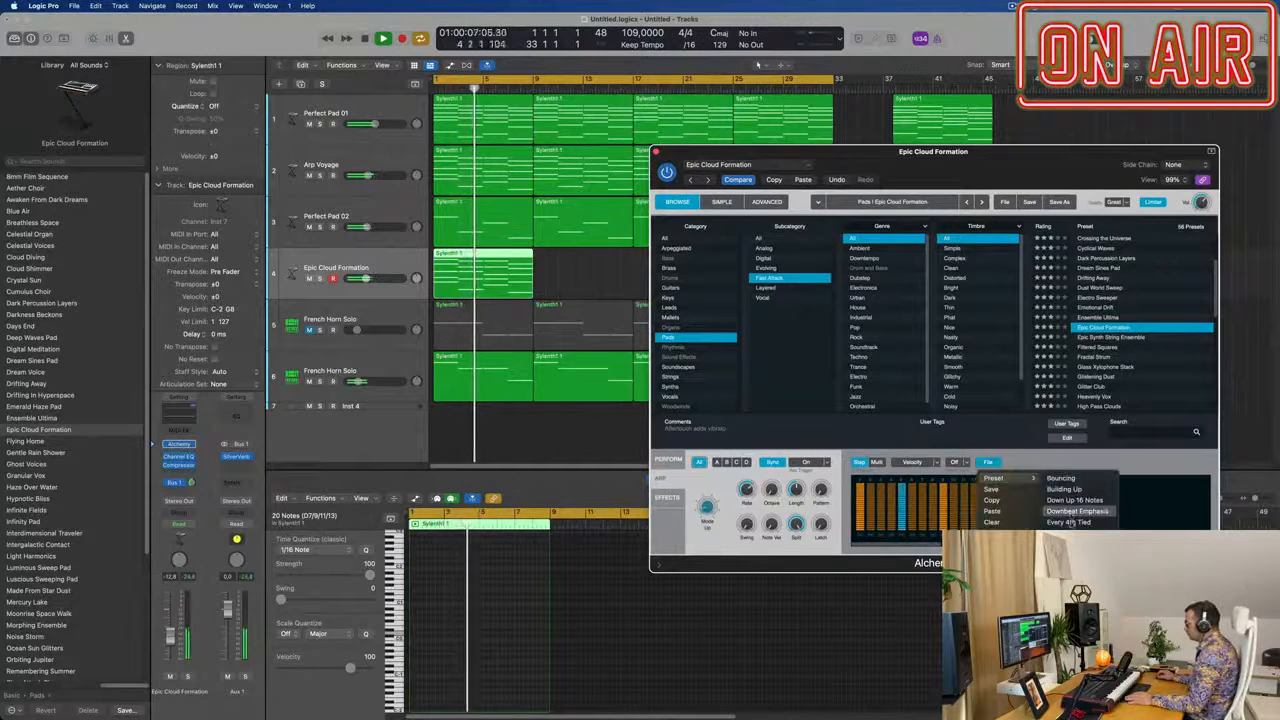
{"action": "left_click", "coordinate": [1090, 488]}
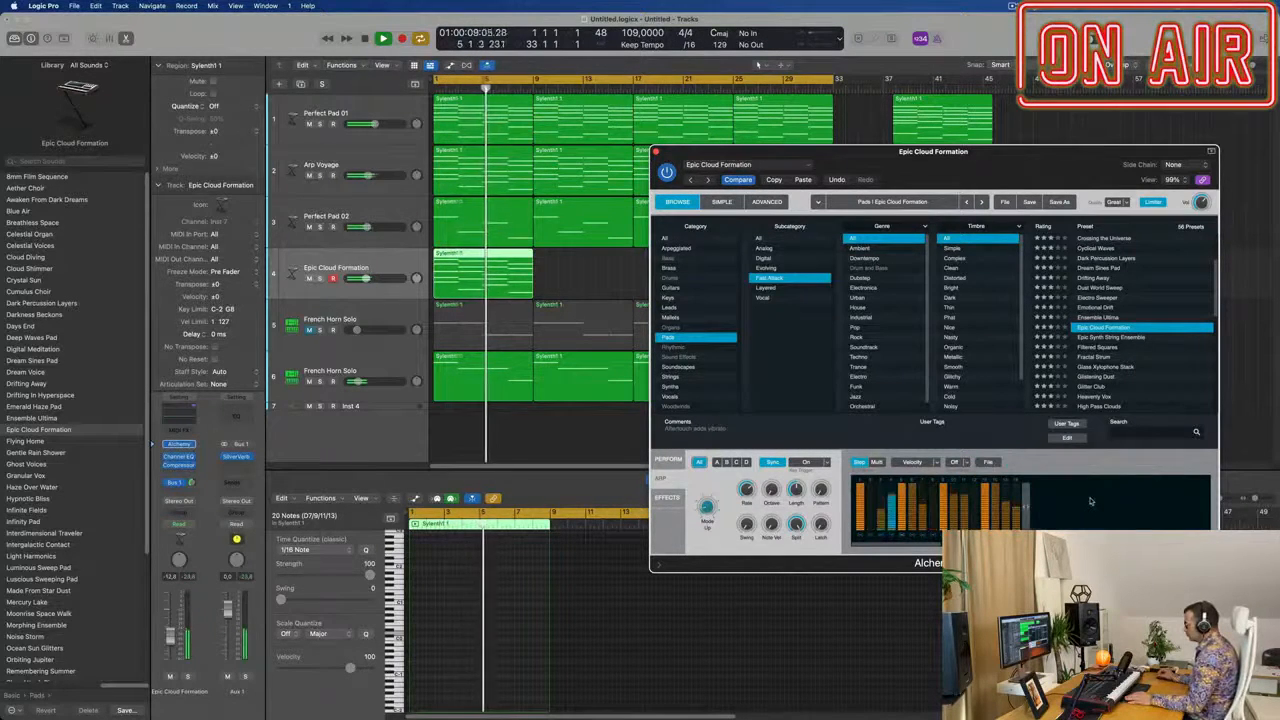
{"action": "left_click_drag", "start_coordinate": [1037, 160], "coordinate": [1037, 110]}
{"action": "left_click", "coordinate": [988, 411]}
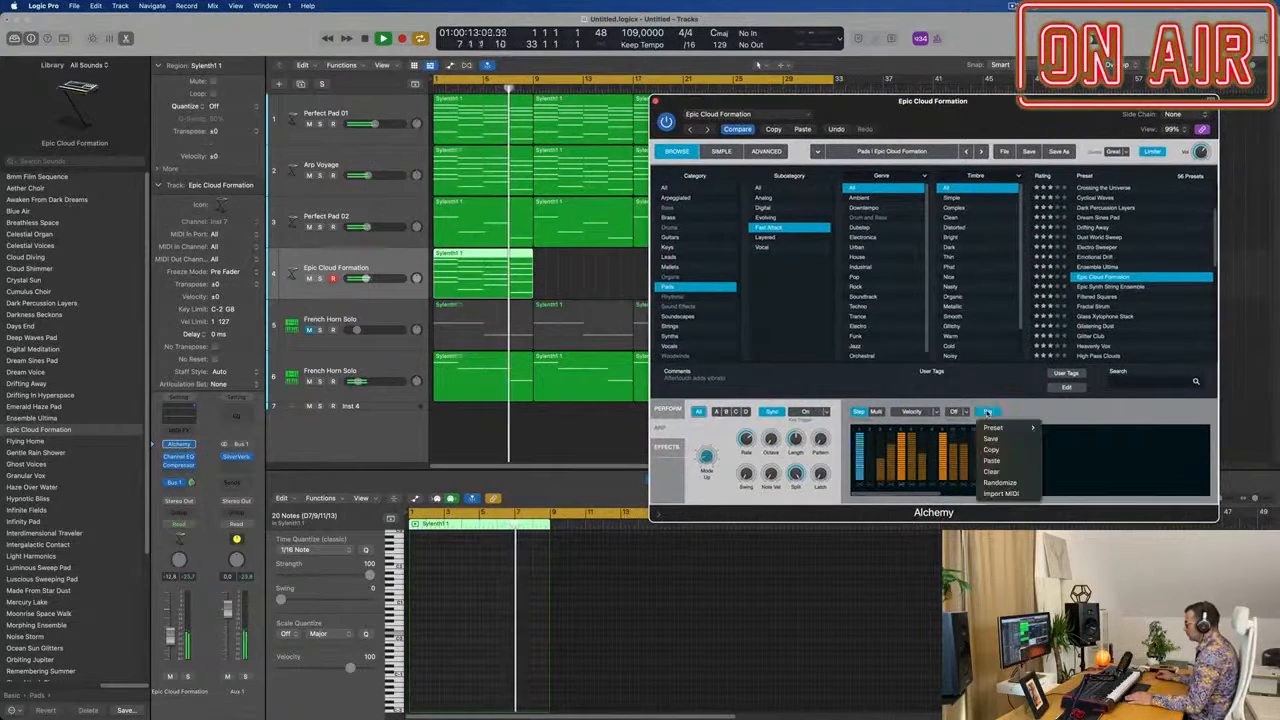
{"action": "mouse_move", "coordinate": [997, 428]}
{"action": "left_click", "coordinate": [1062, 428]}
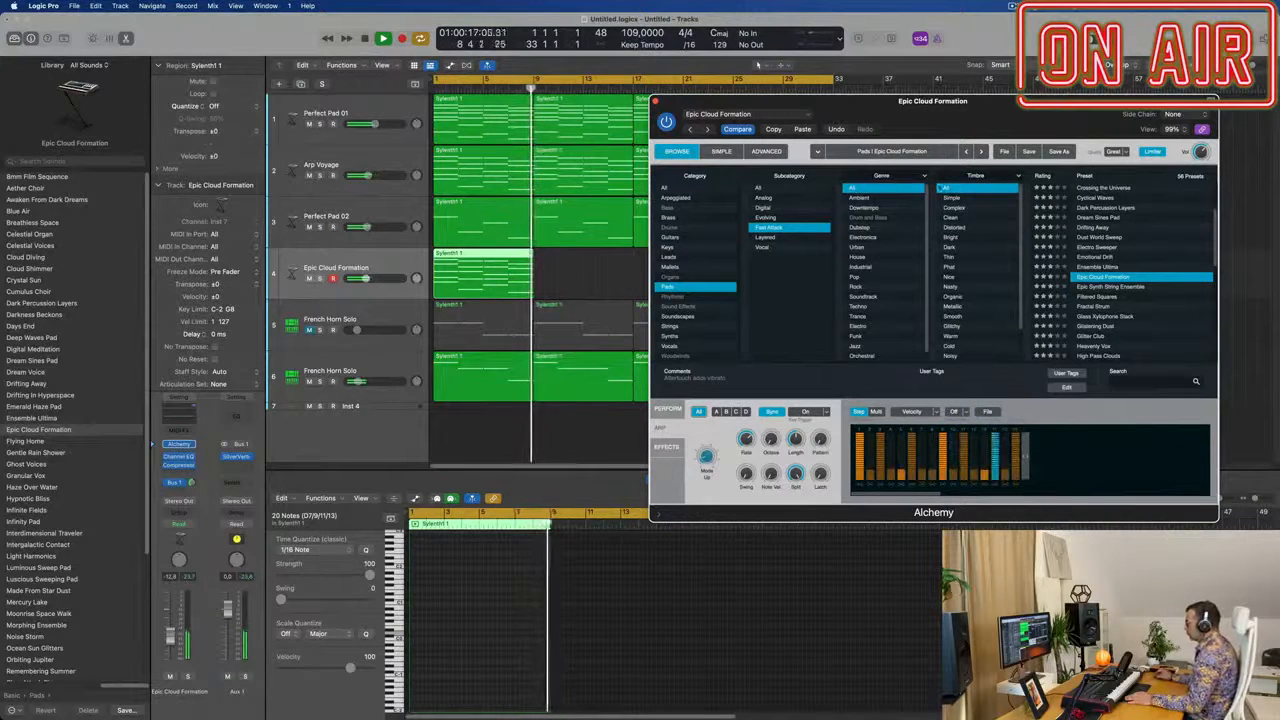
- Repeat the region on the Epic Cloud Formation track until it fills the cycle range up to bar 33
{"action": "left_click_drag", "start_coordinate": [997, 121], "coordinate": [1042, 151]}
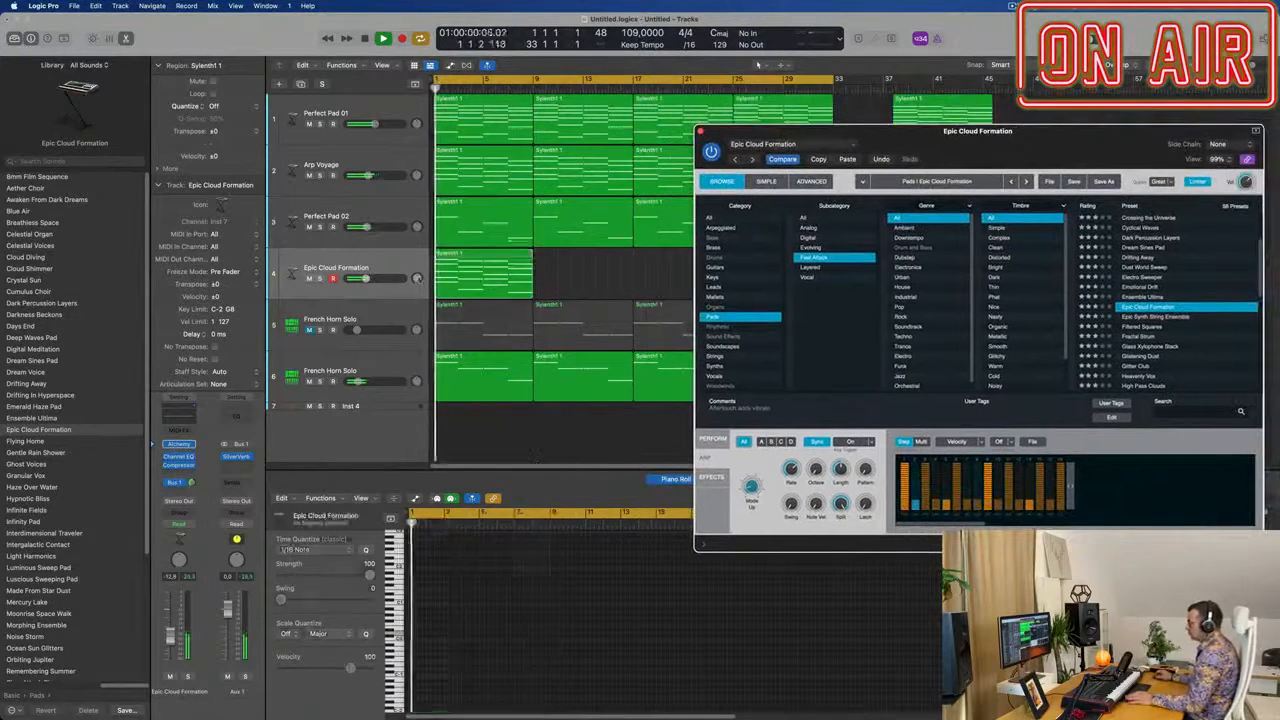
{"action": "left_click_drag", "start_coordinate": [938, 146], "coordinate": [932, 364]}
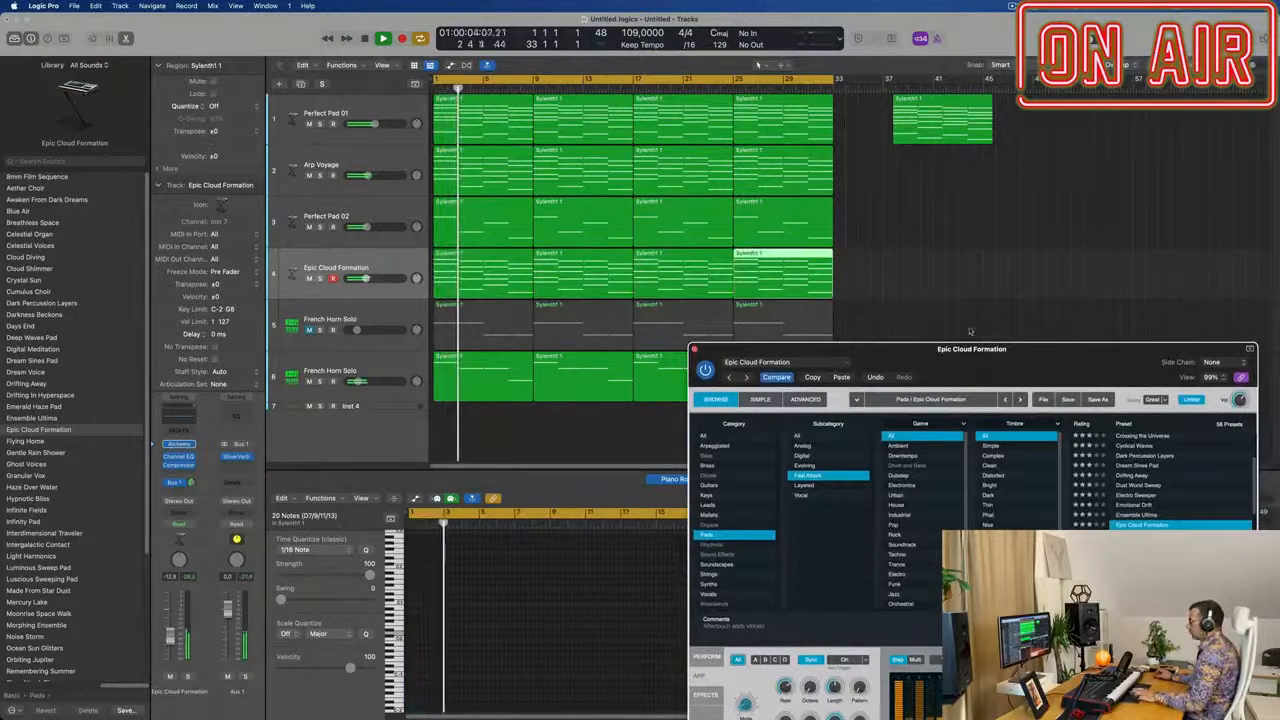
{"action": "left_click_drag", "start_coordinate": [993, 338], "coordinate": [824, 144]}
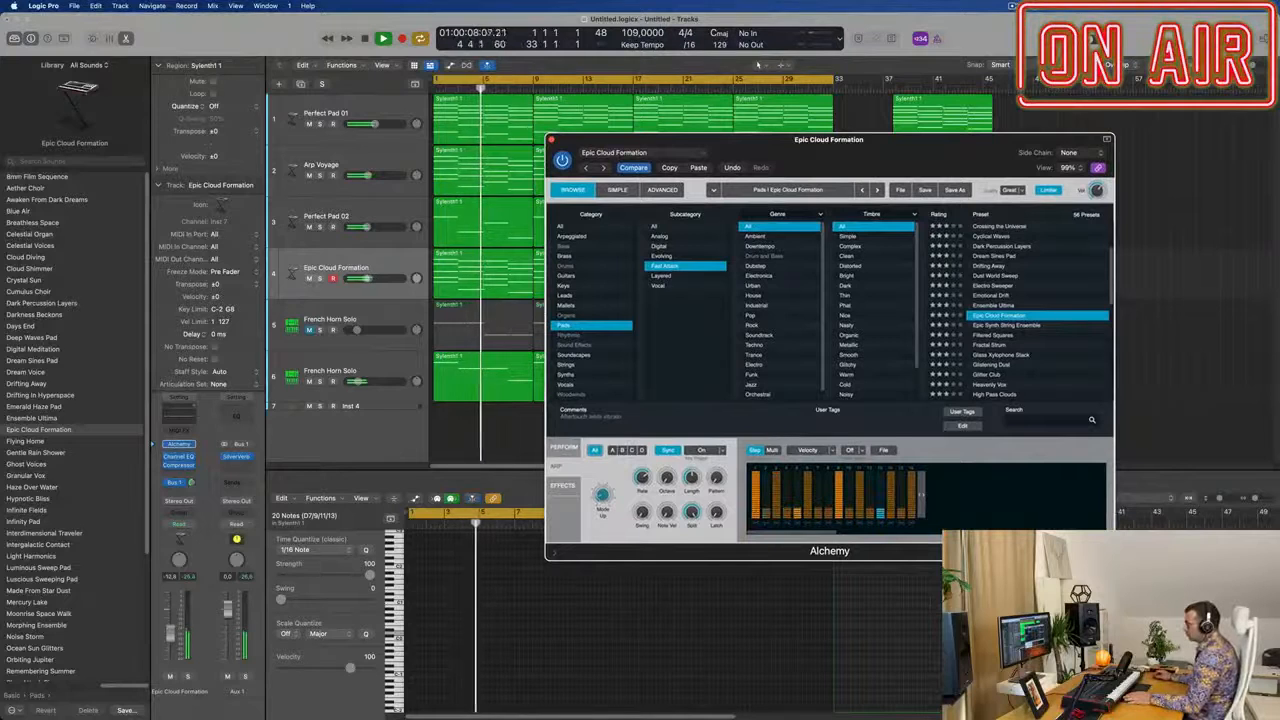
- Raise the Epic Cloud Formation track's volume and audition Alchemy's performance snapshots during playback, settling on Offset Gate
{"action": "left_click_drag", "start_coordinate": [169, 634], "coordinate": [168, 627]}
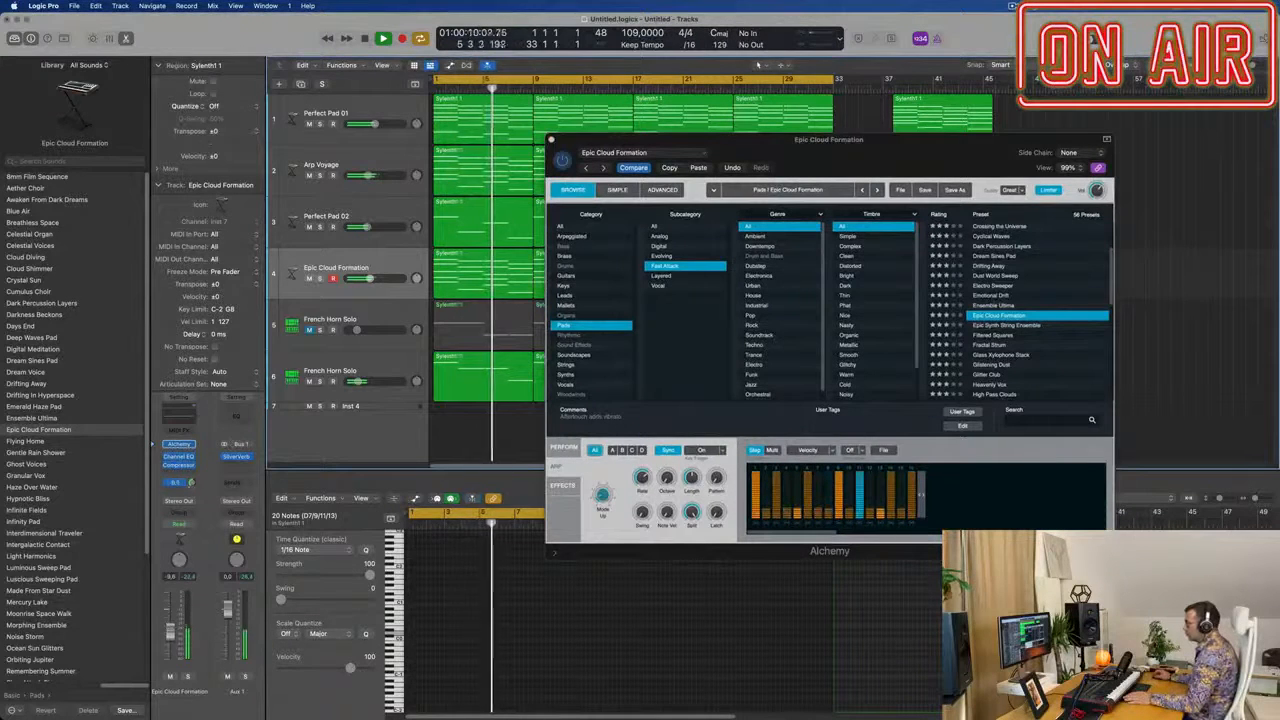
{"action": "left_click", "coordinate": [566, 448]}
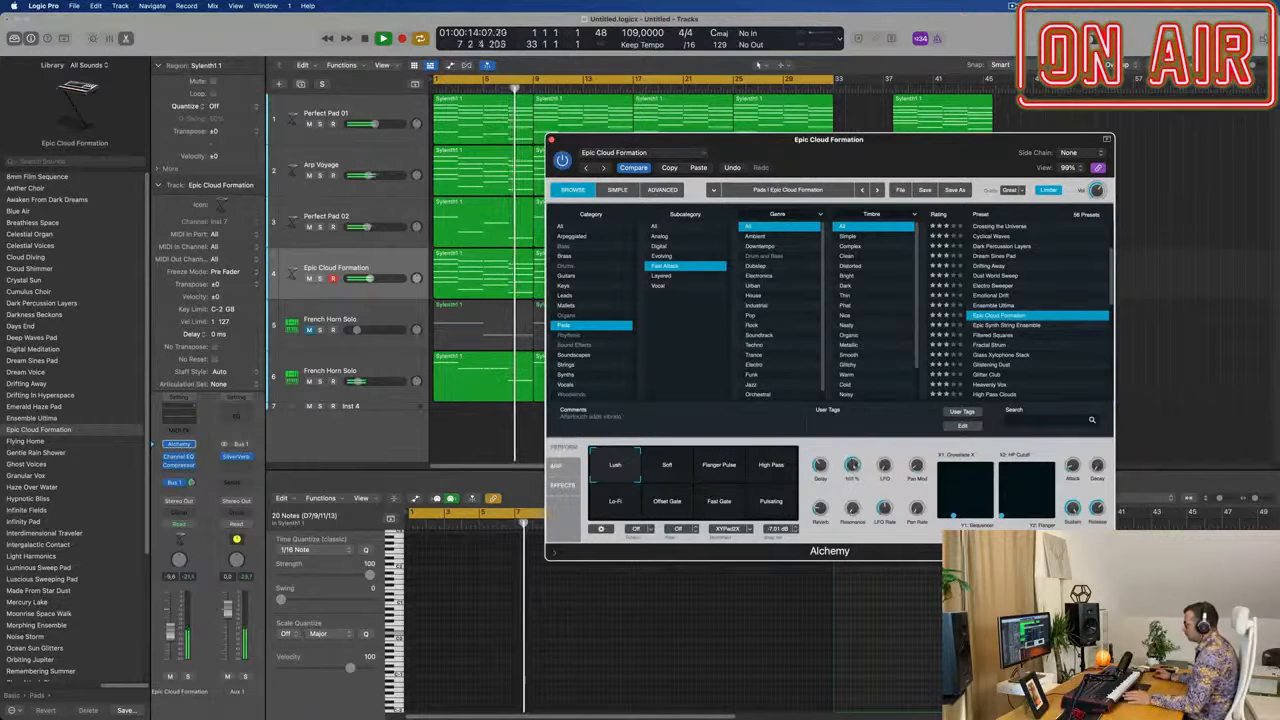
{"action": "left_click", "coordinate": [708, 464]}
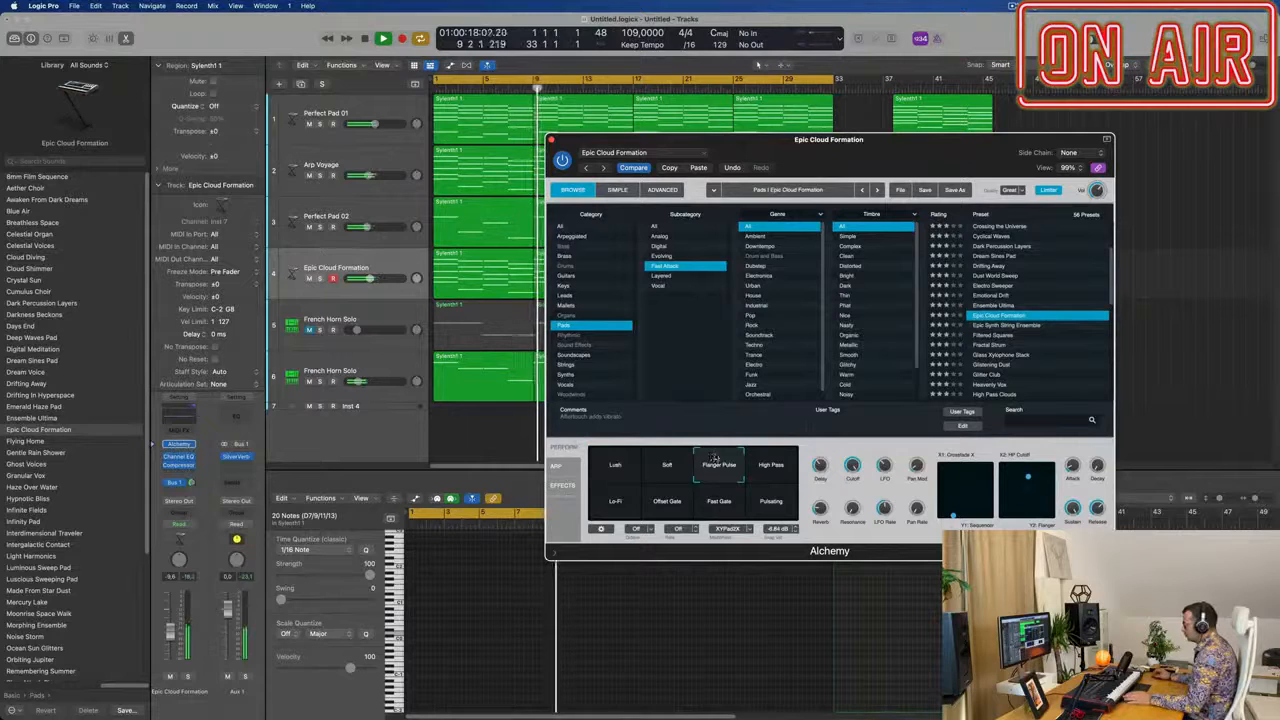
{"action": "left_click", "coordinate": [767, 455]}
{"action": "left_click", "coordinate": [592, 515]}
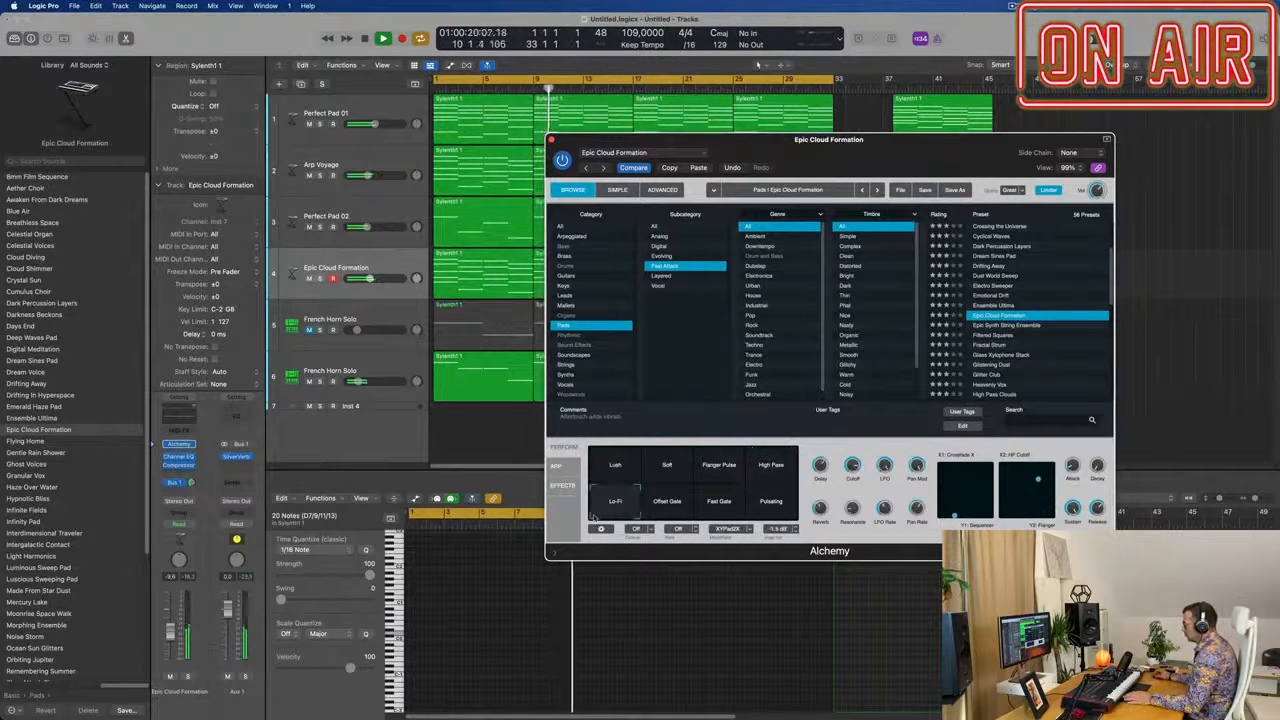
{"action": "left_click", "coordinate": [662, 515]}
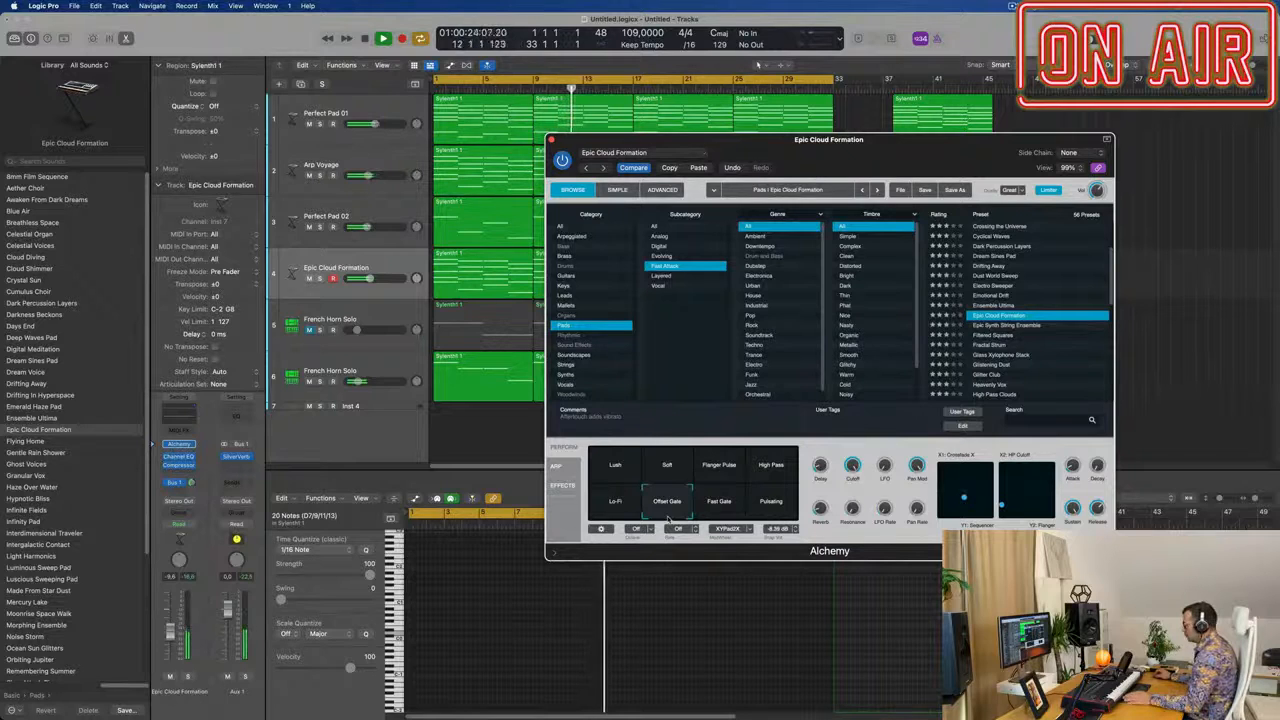
{"action": "left_click", "coordinate": [474, 569]}
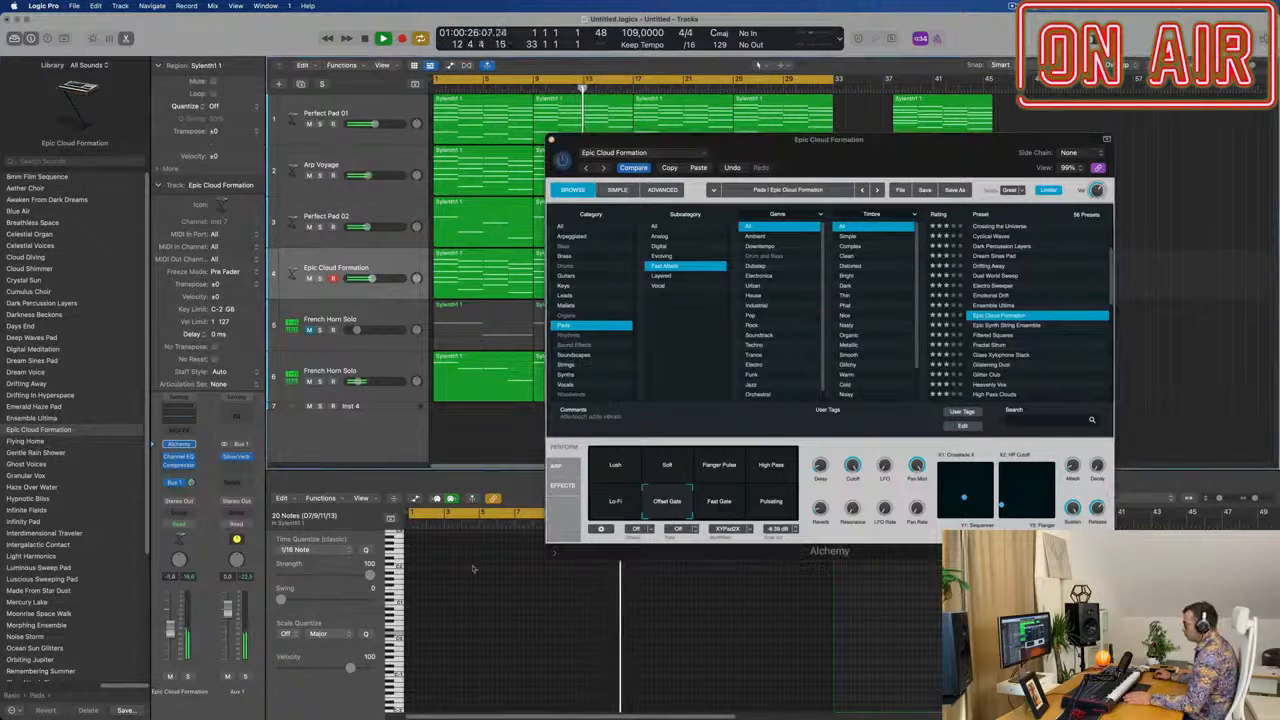
{"action": "left_click", "coordinate": [728, 507]}
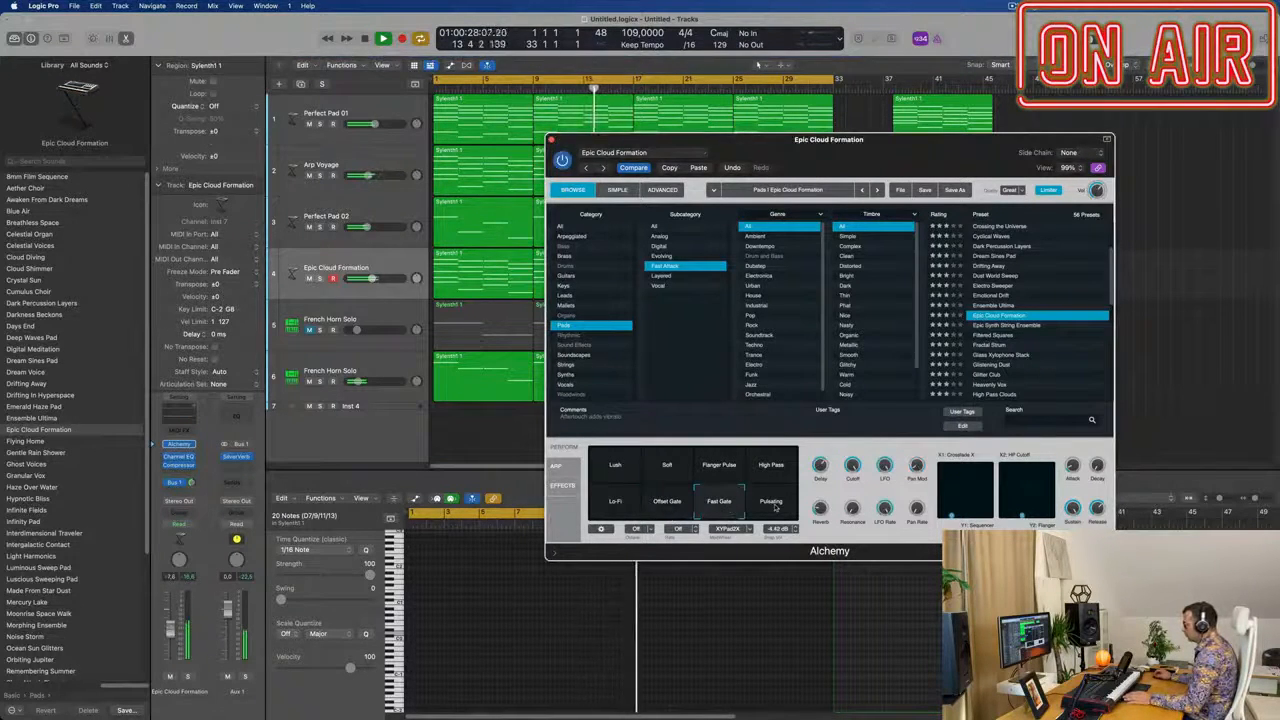
{"action": "left_click", "coordinate": [774, 506]}
{"action": "left_click", "coordinate": [668, 508]}
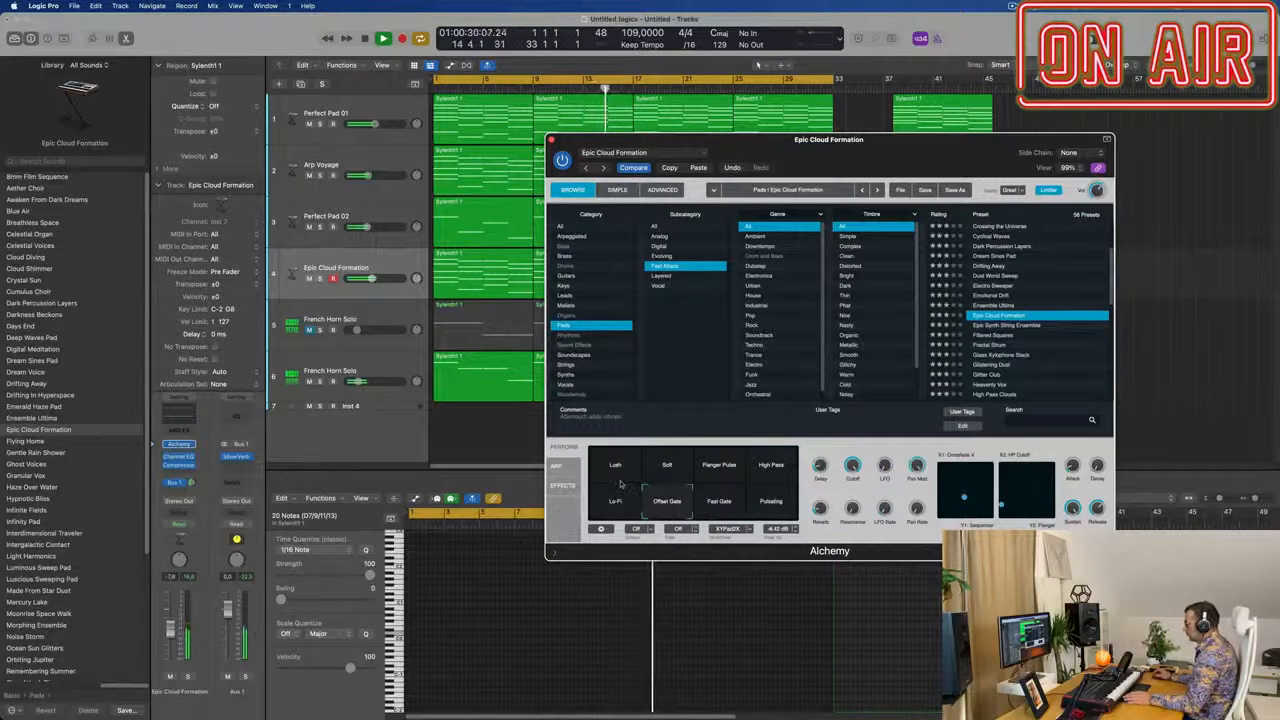
{"action": "left_click", "coordinate": [602, 472]}
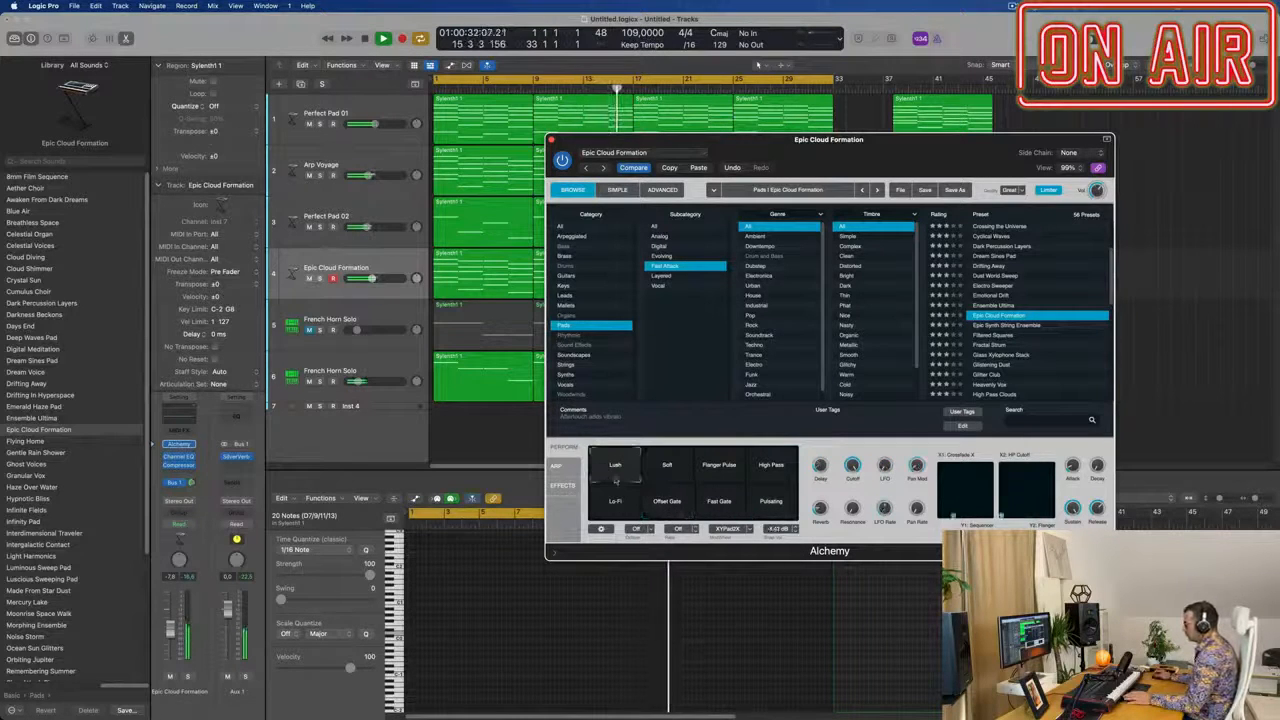
{"action": "left_click", "coordinate": [668, 503]}
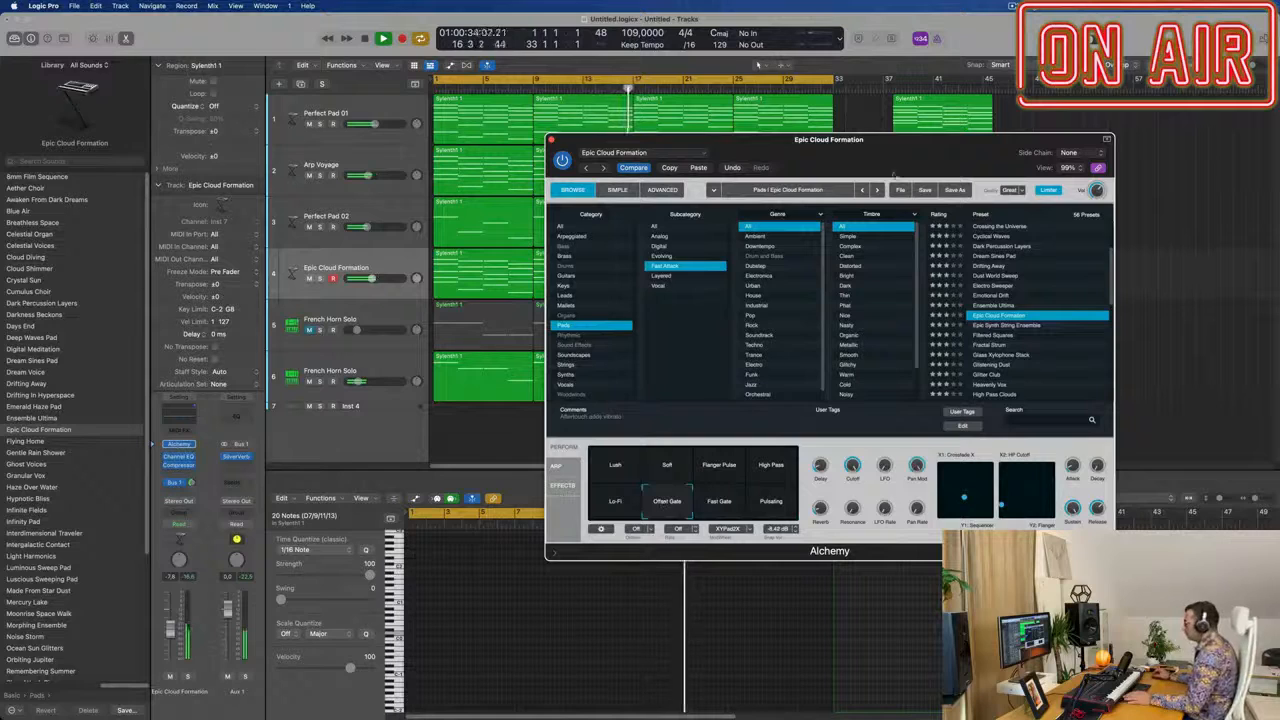
- Move the Alchemy window clear of the arrangement and lower the Epic Cloud Formation track's volume fader
{"action": "left_click_drag", "start_coordinate": [883, 148], "coordinate": [1042, 206]}
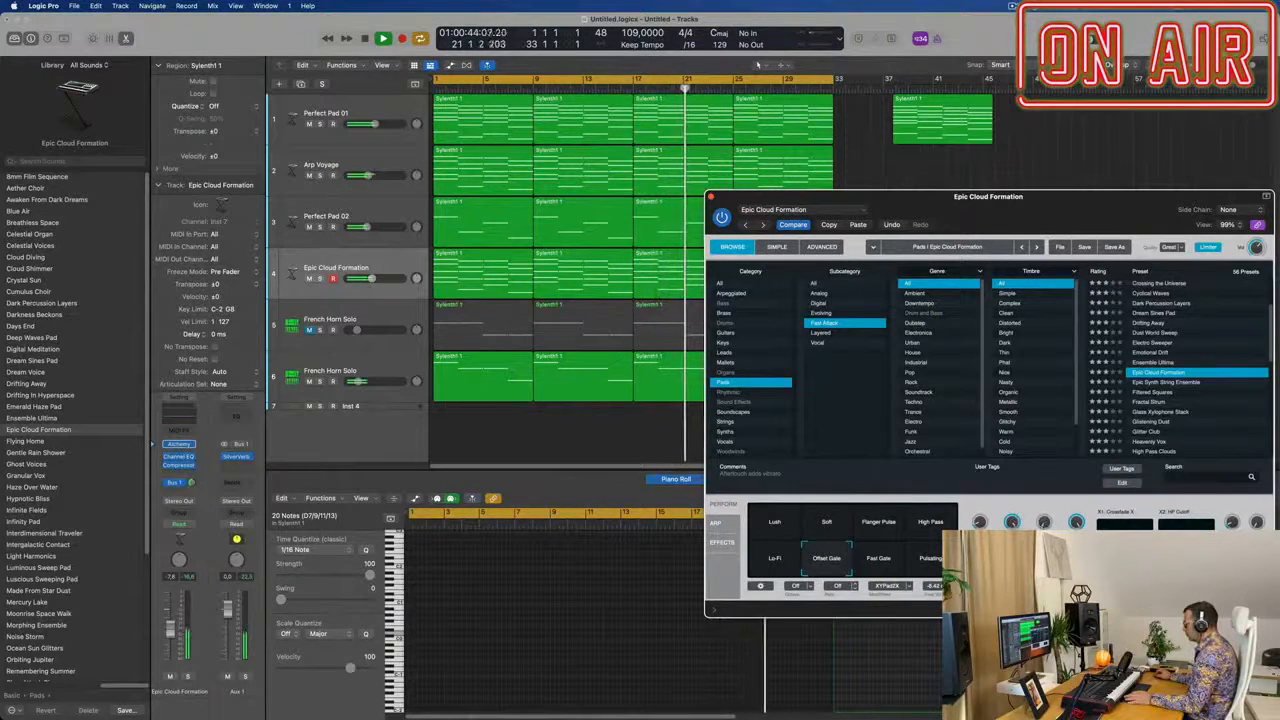
{"action": "left_click_drag", "start_coordinate": [1135, 205], "coordinate": [951, 96]}
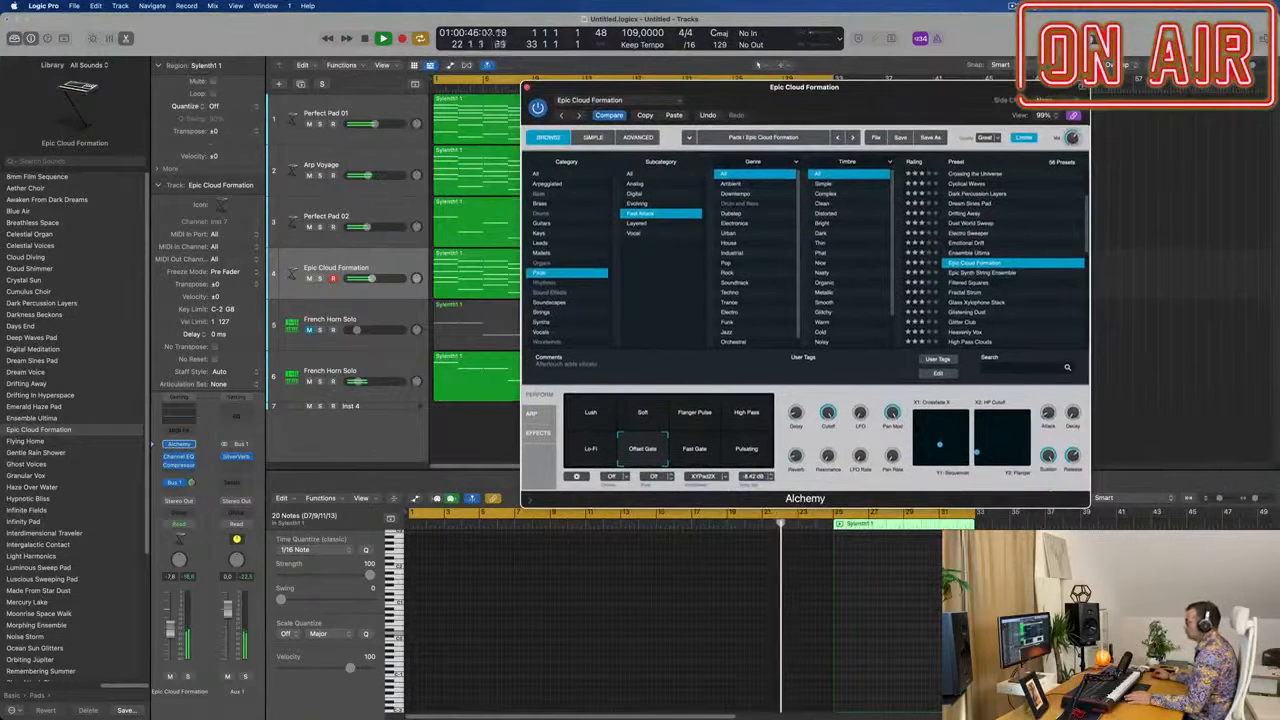
{"action": "left_click_drag", "start_coordinate": [169, 632], "coordinate": [170, 640]}
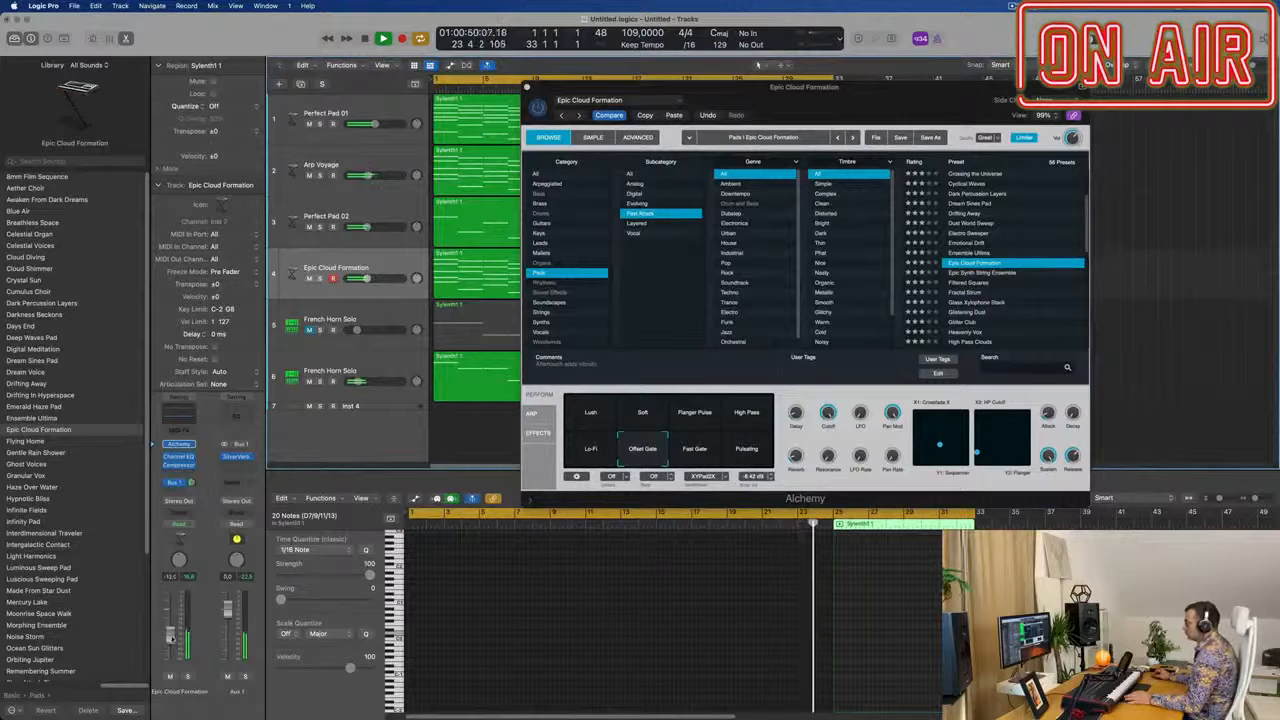
- Adjust Alchemy's Cutoff during playback, leave it at 100 %, and close the Epic Cloud Formation plug-in window
{"action": "left_click_drag", "start_coordinate": [831, 415], "coordinate": [829, 460]}
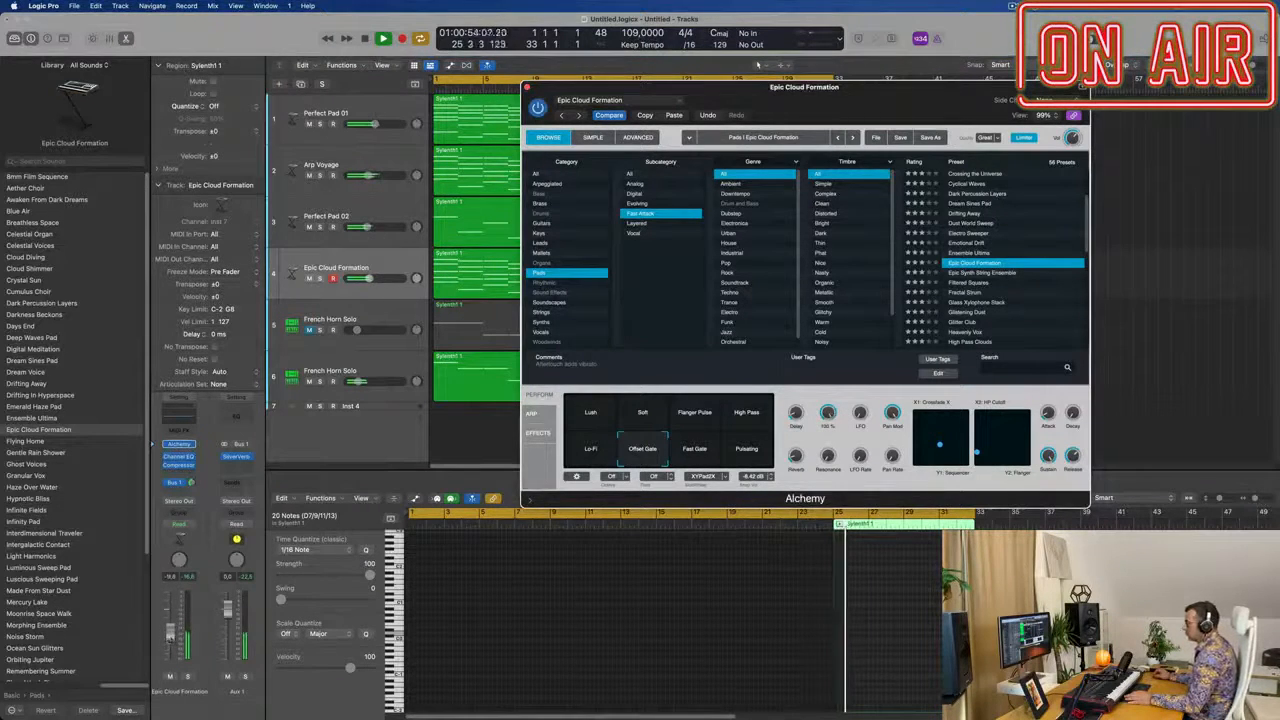
{"action": "left_click", "coordinate": [758, 64]}
{"action": "left_click_drag", "start_coordinate": [909, 91], "coordinate": [708, 178]}
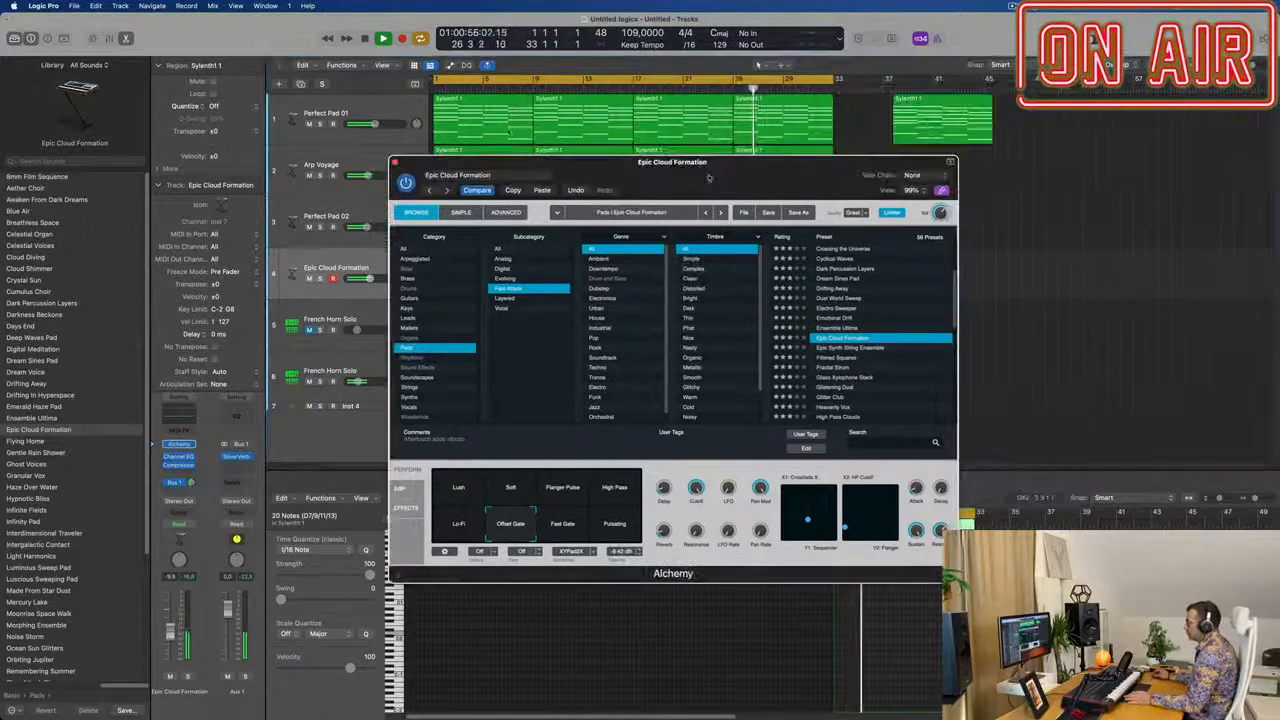
{"action": "left_click", "coordinate": [395, 163]}
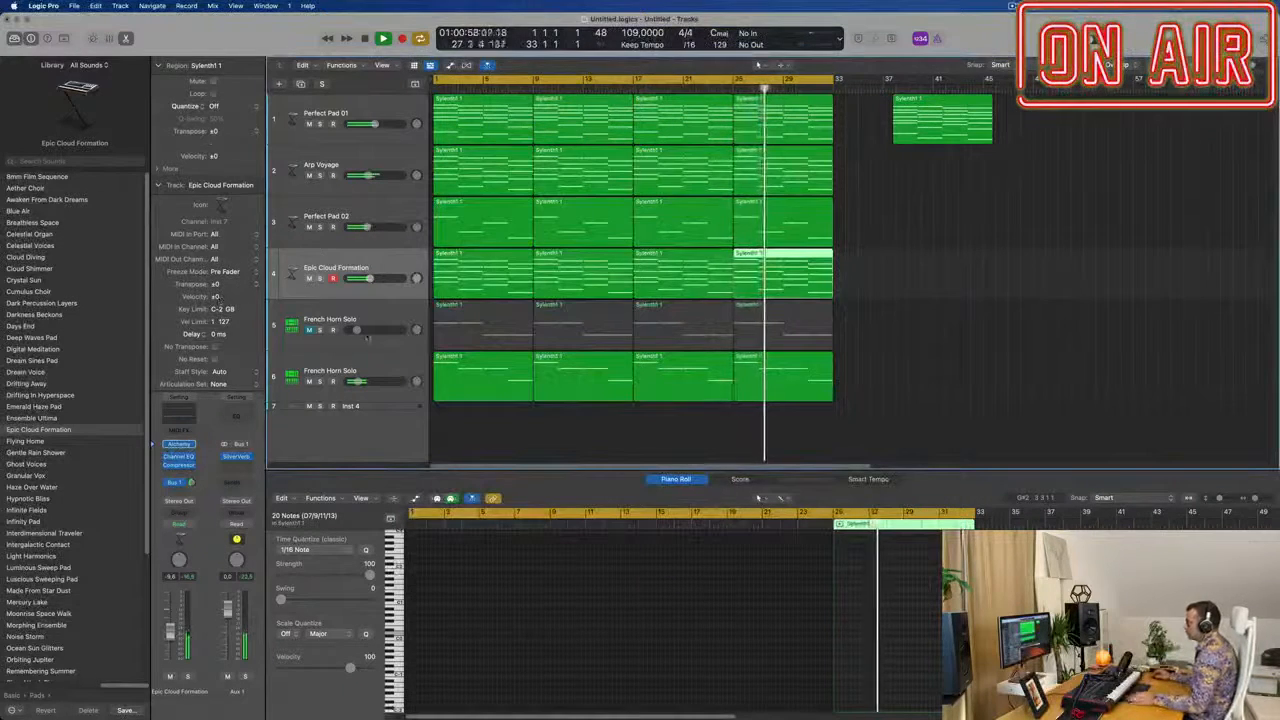
- Unmute the upper French Horn Solo track (track 5) during playback and select it with its regions
{"action": "key", "text": "super+Left"}
{"action": "key", "text": "super+Left"}
{"action": "key", "text": "super+Left"}
{"action": "left_click", "coordinate": [308, 330]}
{"action": "left_click", "coordinate": [295, 342]}
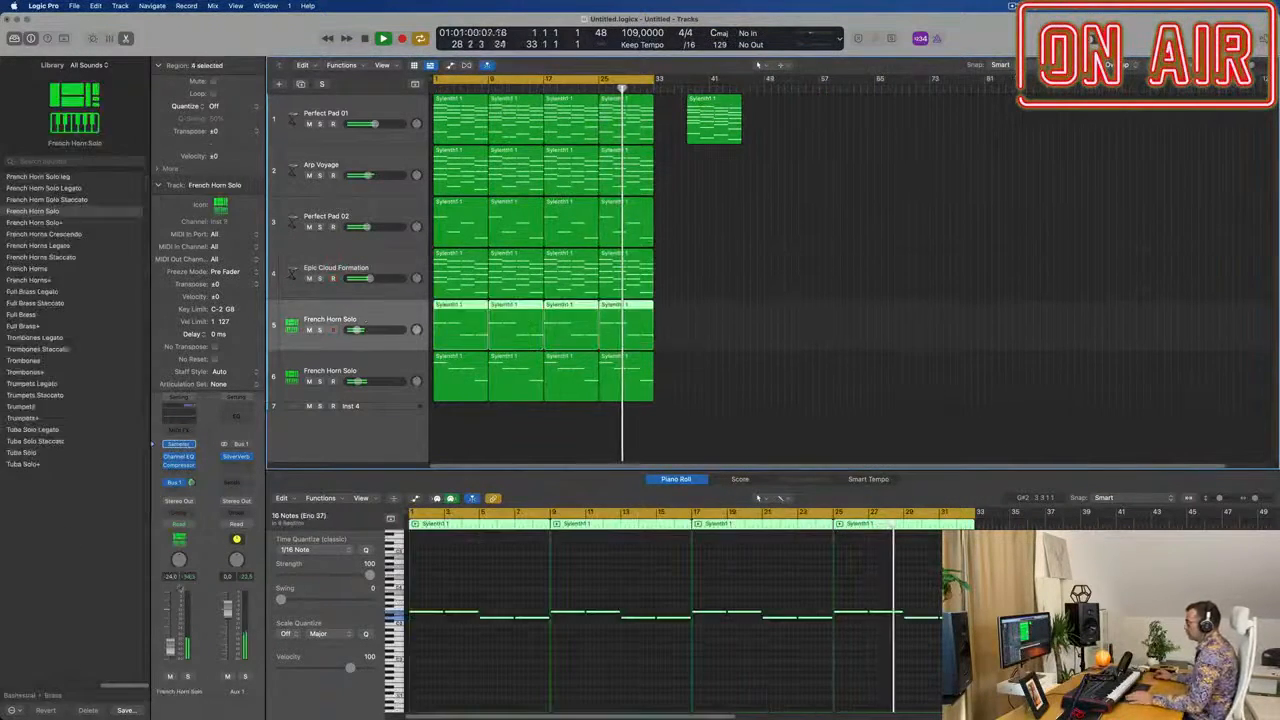
- Move the spare Sylenth1 region on the Perfect Pad 01 track much farther along the timeline, well clear of the arrangement
{"action": "left_click", "coordinate": [743, 320]}
{"action": "left_click_drag", "start_coordinate": [745, 320], "coordinate": [751, 321]}
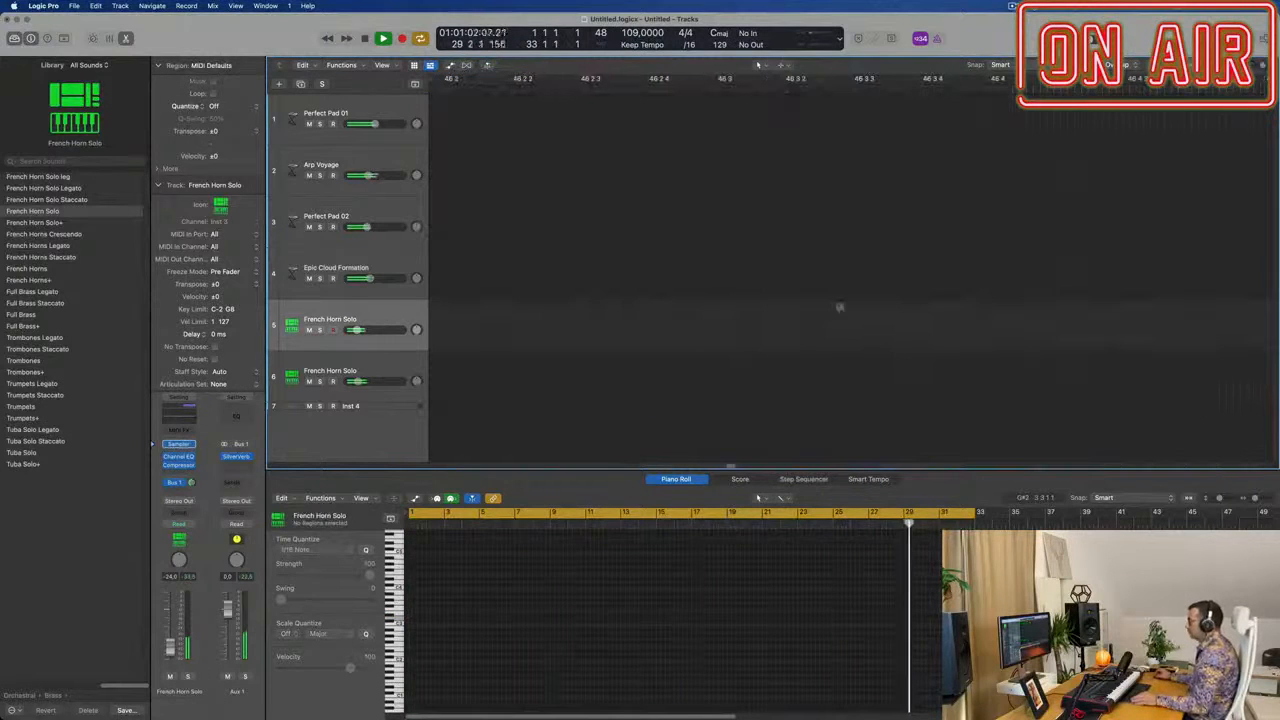
{"action": "key", "text": "super+Left"}
{"action": "key", "text": "super+Left"}
{"action": "key", "text": "super+Left"}
{"action": "key", "text": "super+Left"}
{"action": "key", "text": "super+Left"}
{"action": "key", "text": "super+Left"}
{"action": "key", "text": "super+Left"}
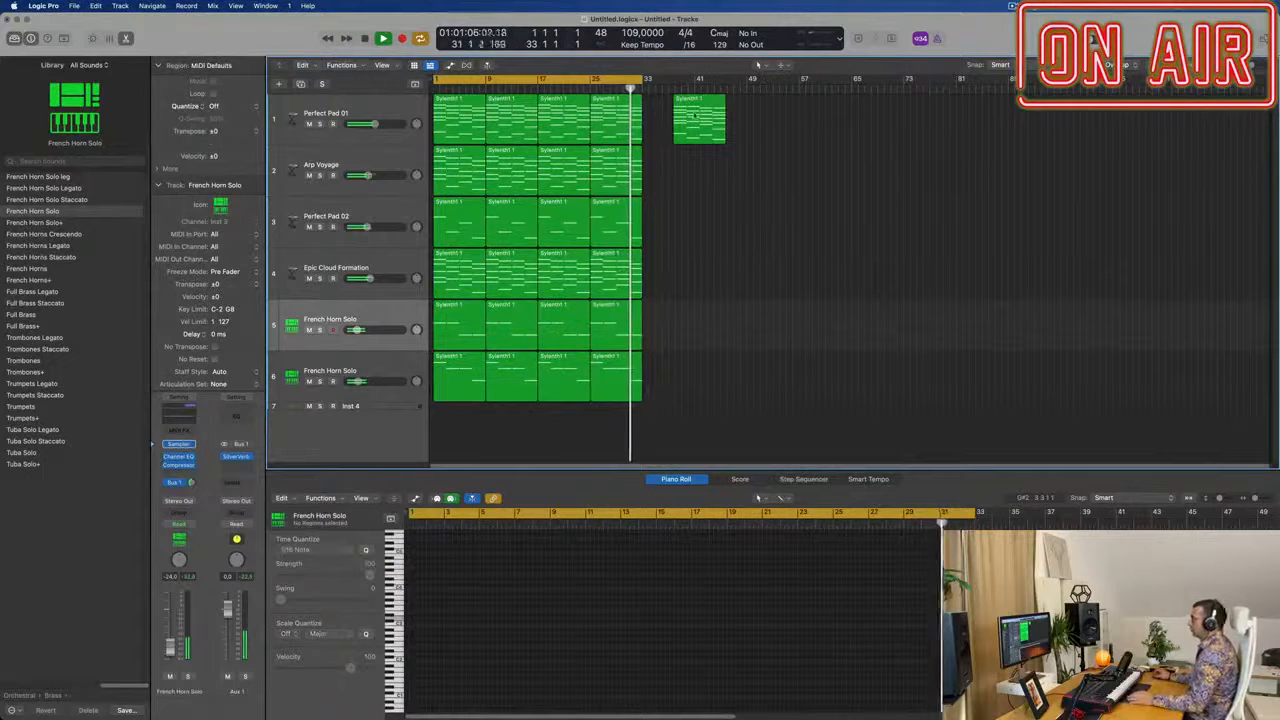
{"action": "left_click_drag", "start_coordinate": [702, 122], "coordinate": [1173, 122]}
{"action": "left_click", "coordinate": [829, 209]}
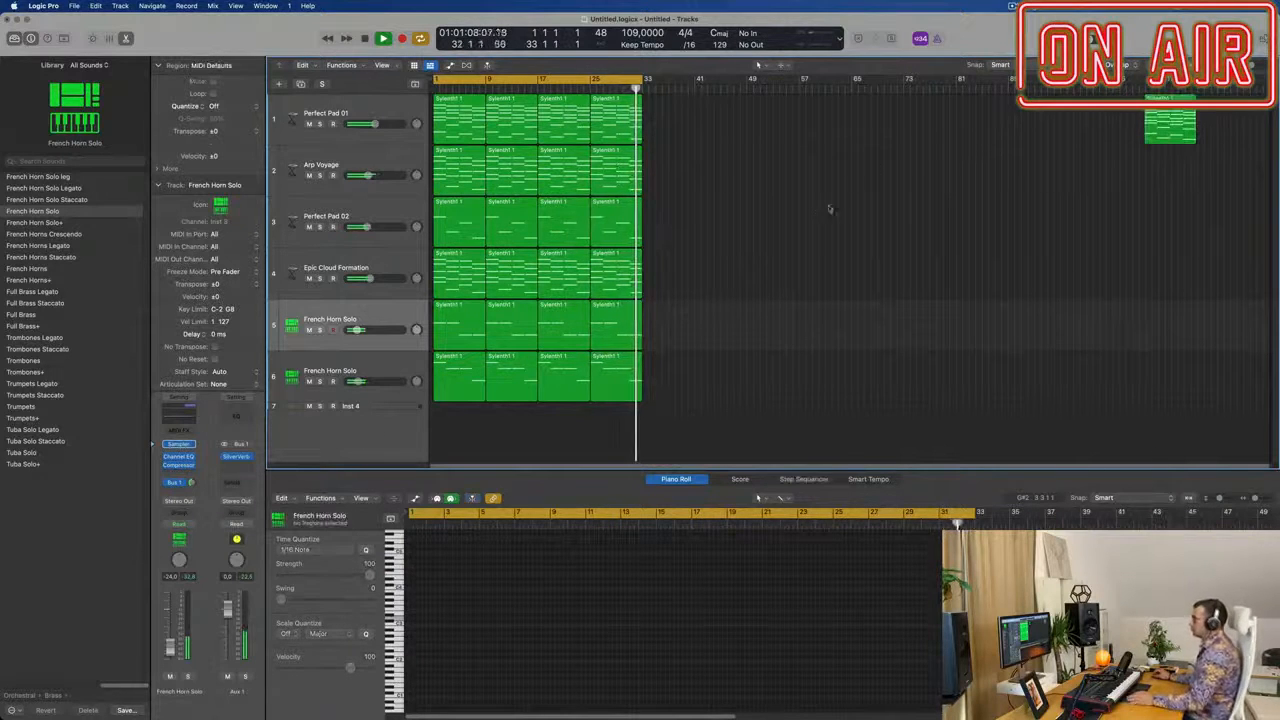
- Compare the mix with and without the Epic Cloud Formation track by briefly muting it during playback
{"action": "left_click", "coordinate": [390, 270]}
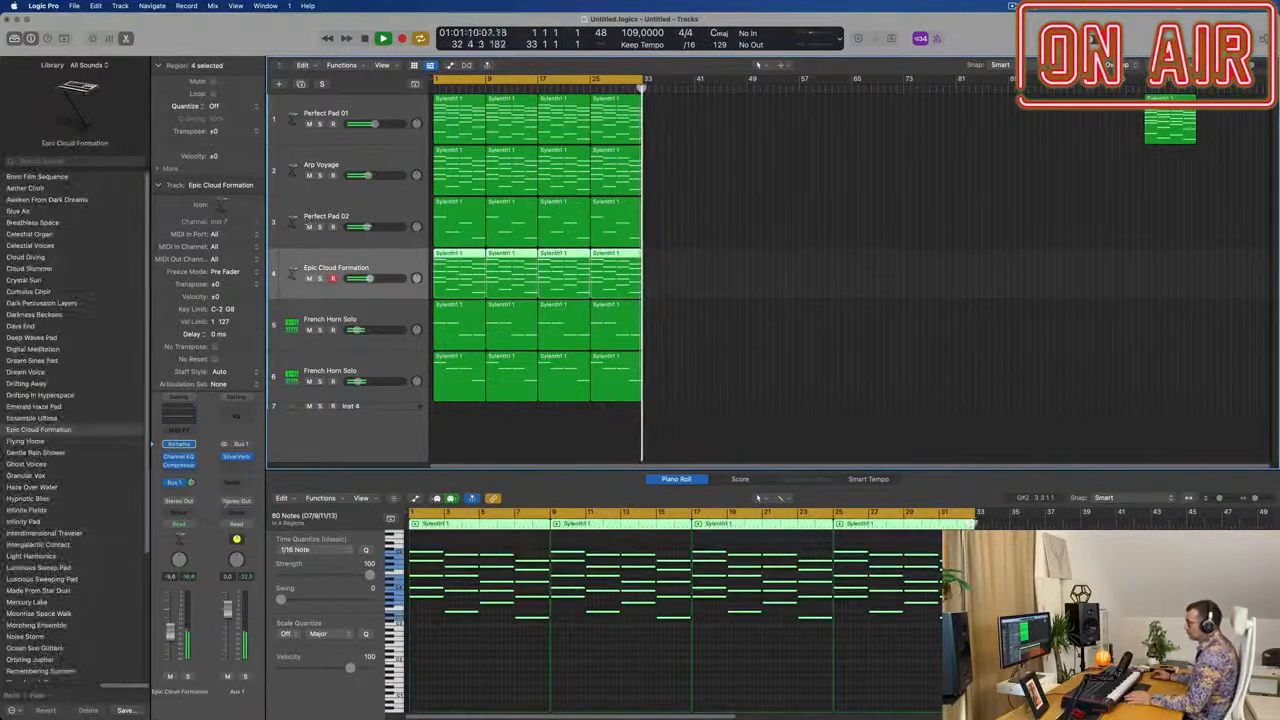
{"action": "left_click", "coordinate": [170, 677]}
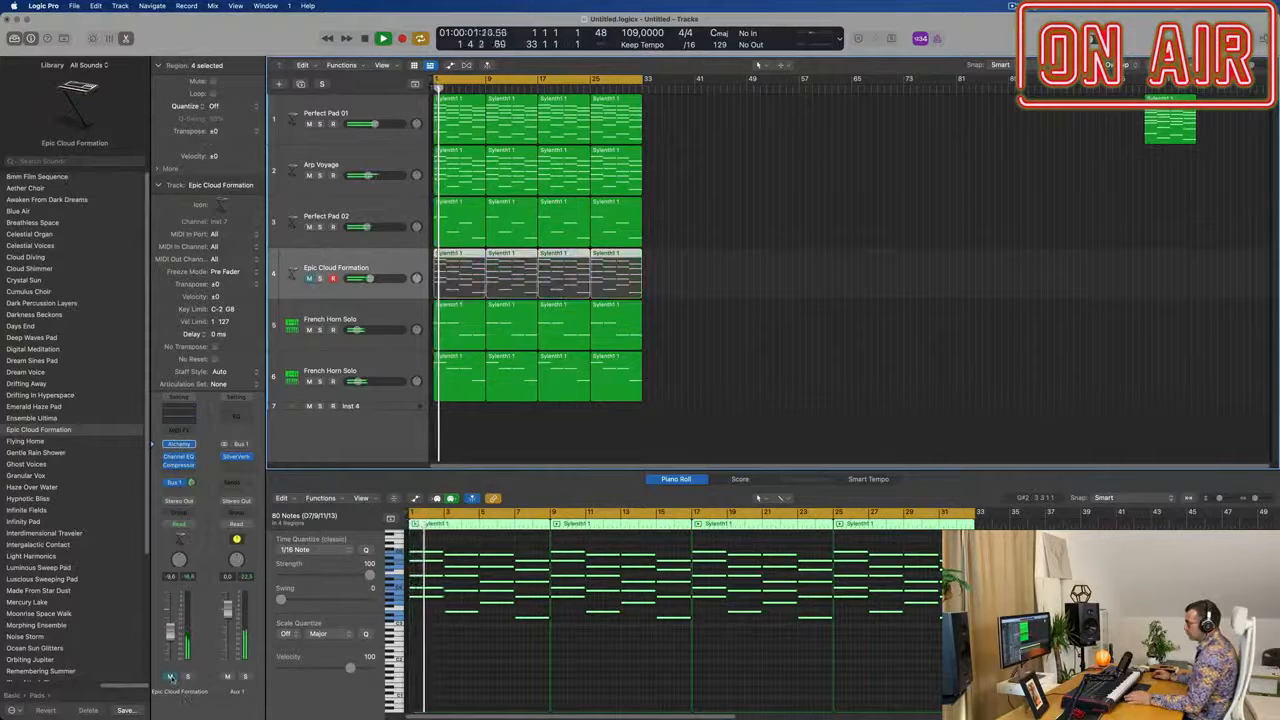
{"action": "left_click", "coordinate": [170, 677]}
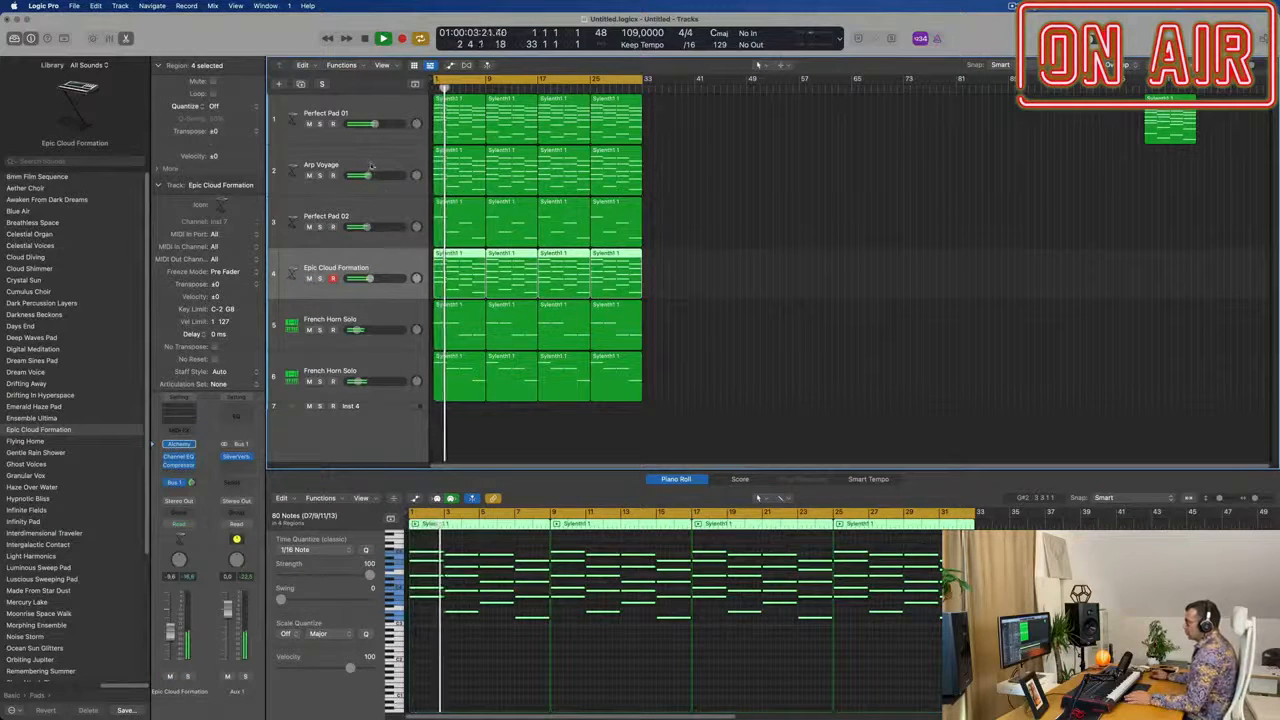
- Enable the high-cut filter in the Arp Voyage track's Channel EQ and set it to 1160 Hz
{"action": "key", "text": "Up"}
{"action": "key", "text": "Up"}
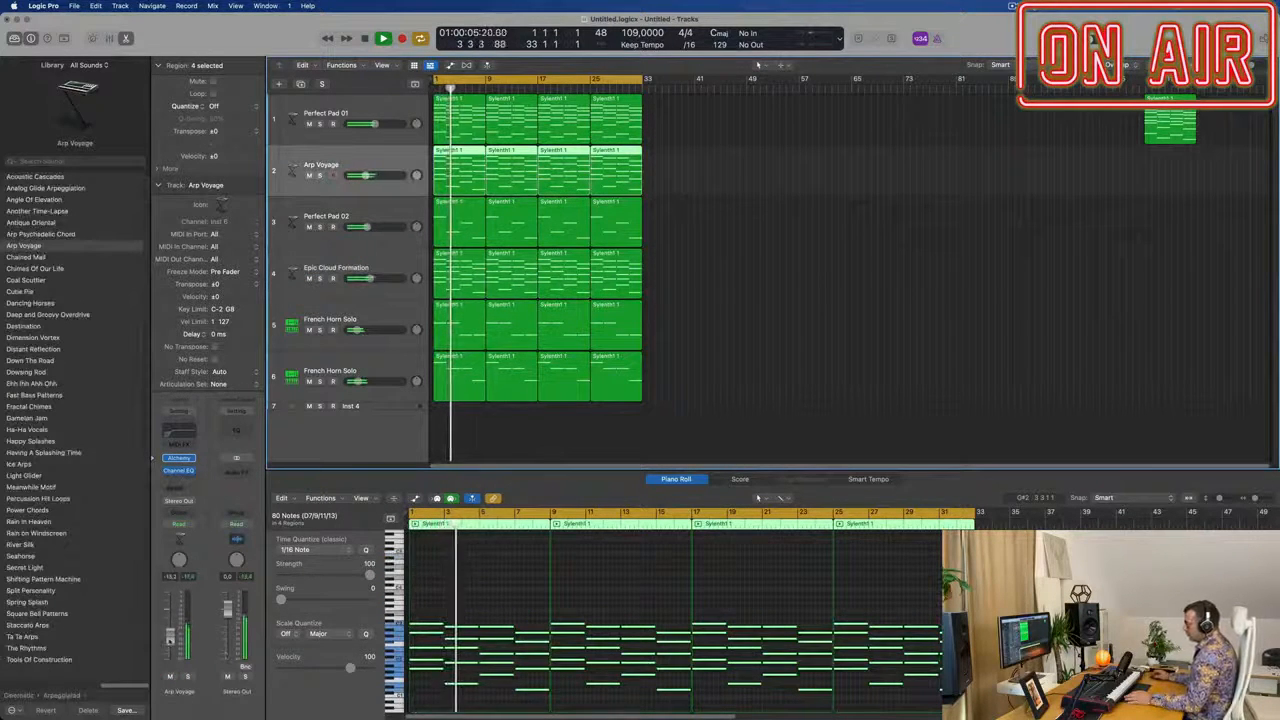
{"action": "left_click", "coordinate": [178, 432]}
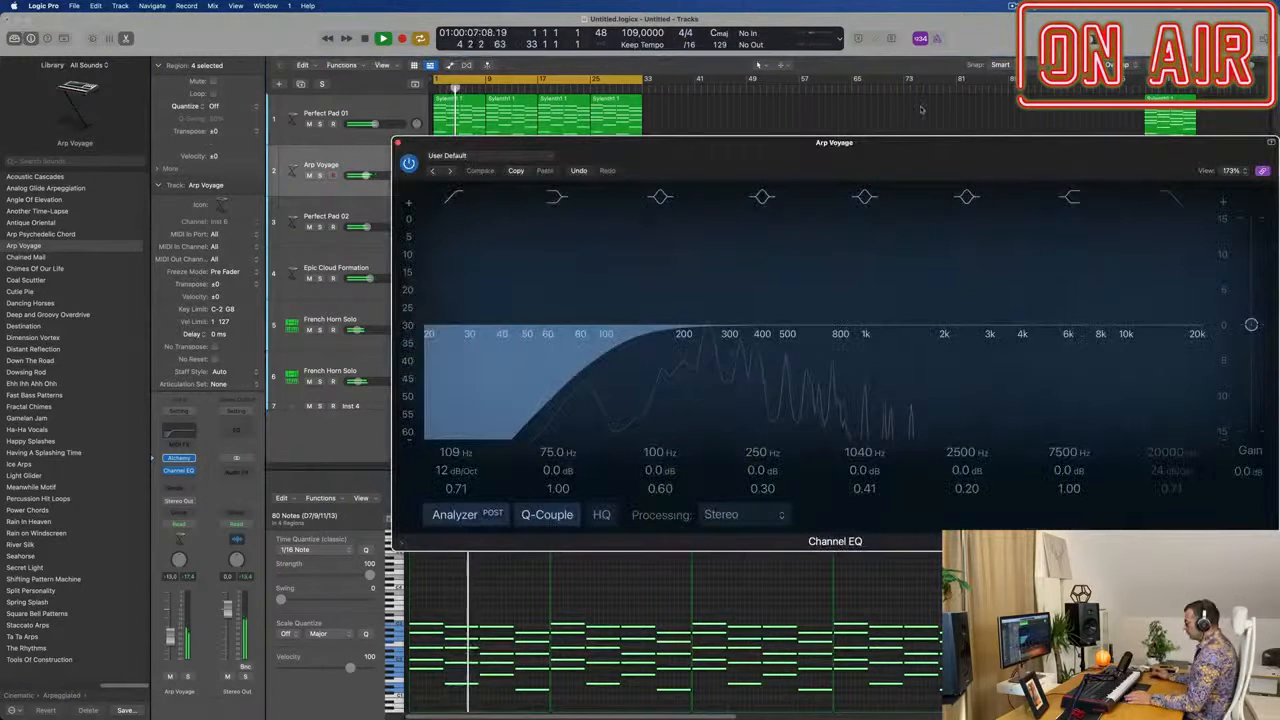
{"action": "left_click", "coordinate": [1170, 196]}
{"action": "left_click_drag", "start_coordinate": [1190, 290], "coordinate": [851, 344]}
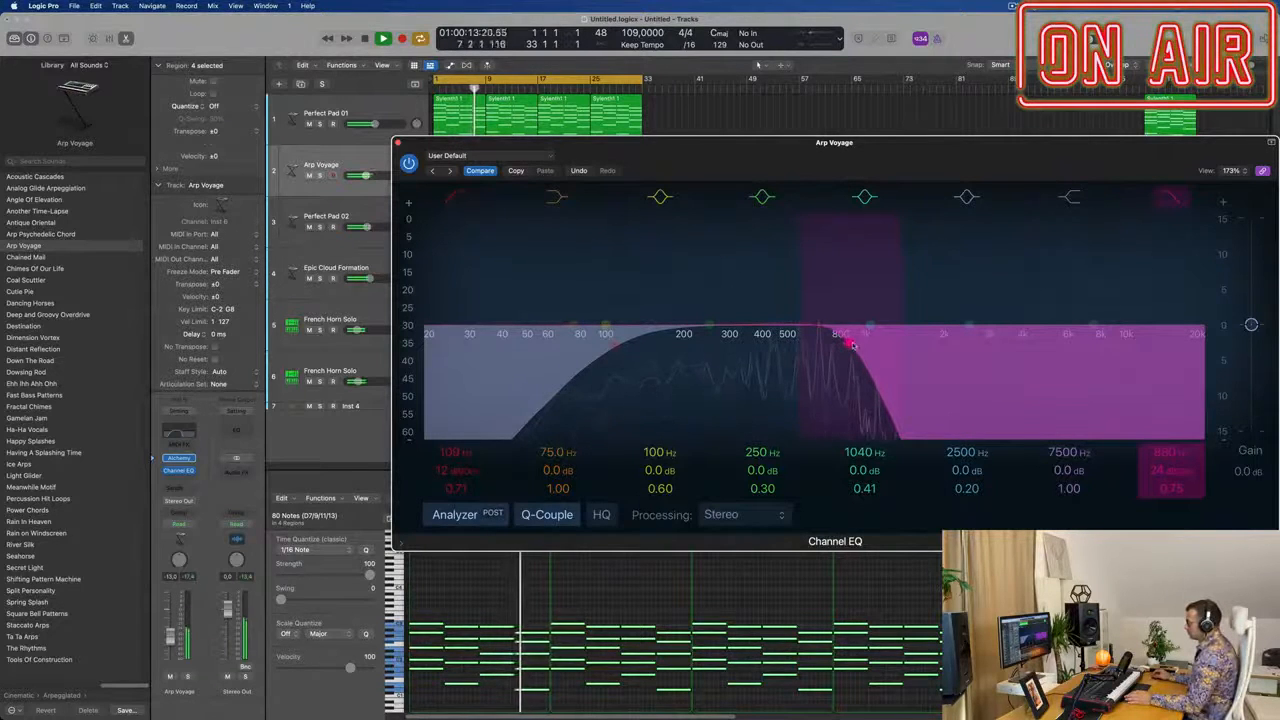
{"action": "left_click_drag", "start_coordinate": [851, 344], "coordinate": [866, 344]}
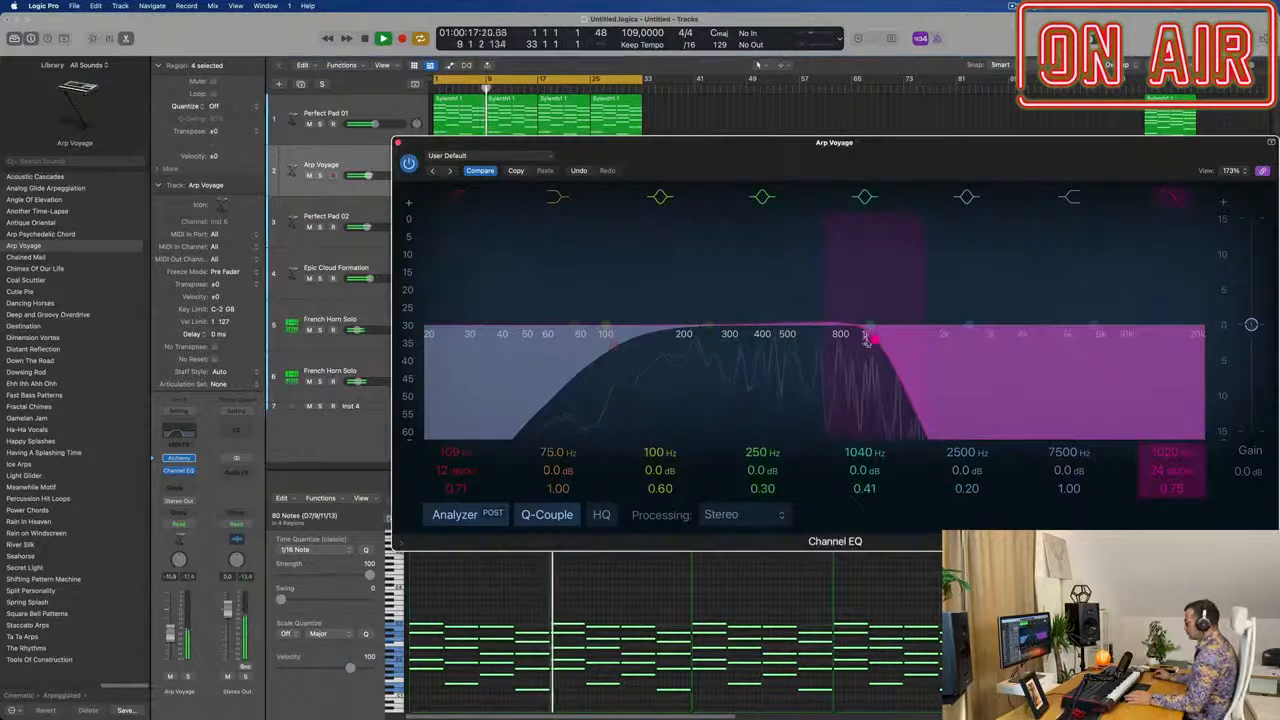
{"action": "left_click_drag", "start_coordinate": [868, 340], "coordinate": [881, 343]}
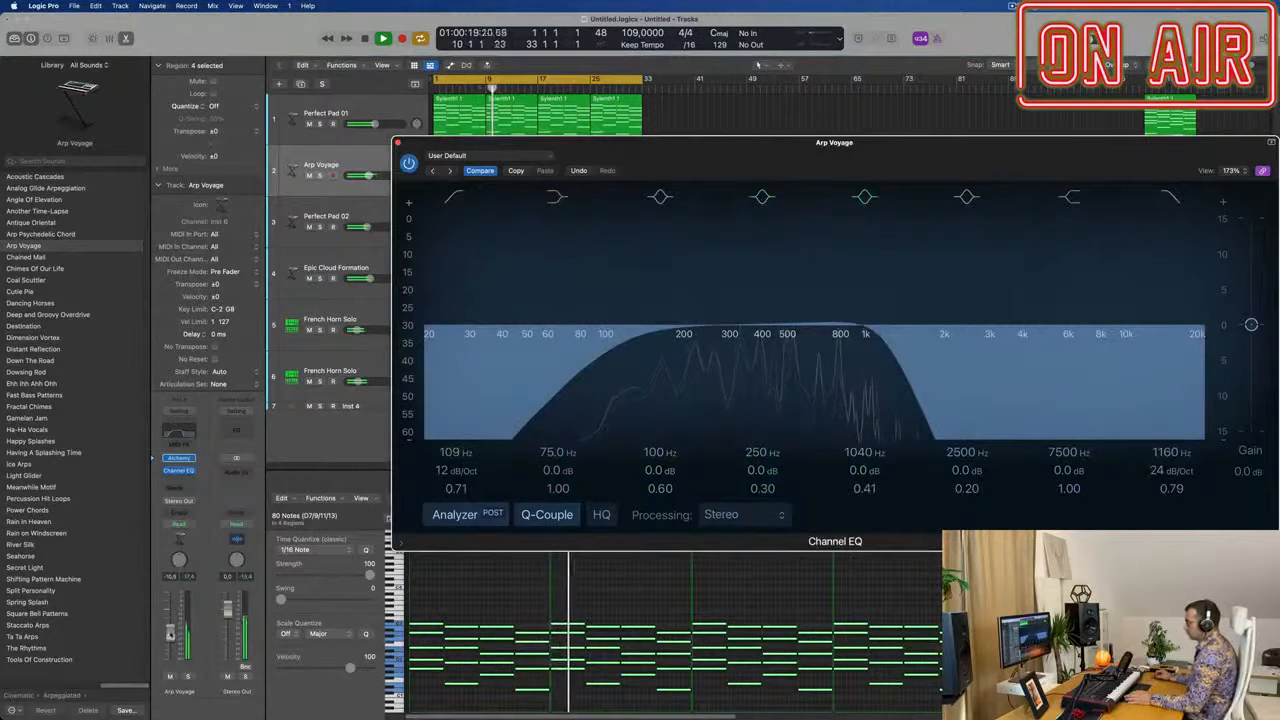
- Raise the Arp Voyage track's volume to -7.4 dB and close its Channel EQ window
{"action": "left_click", "coordinate": [316, 443]}
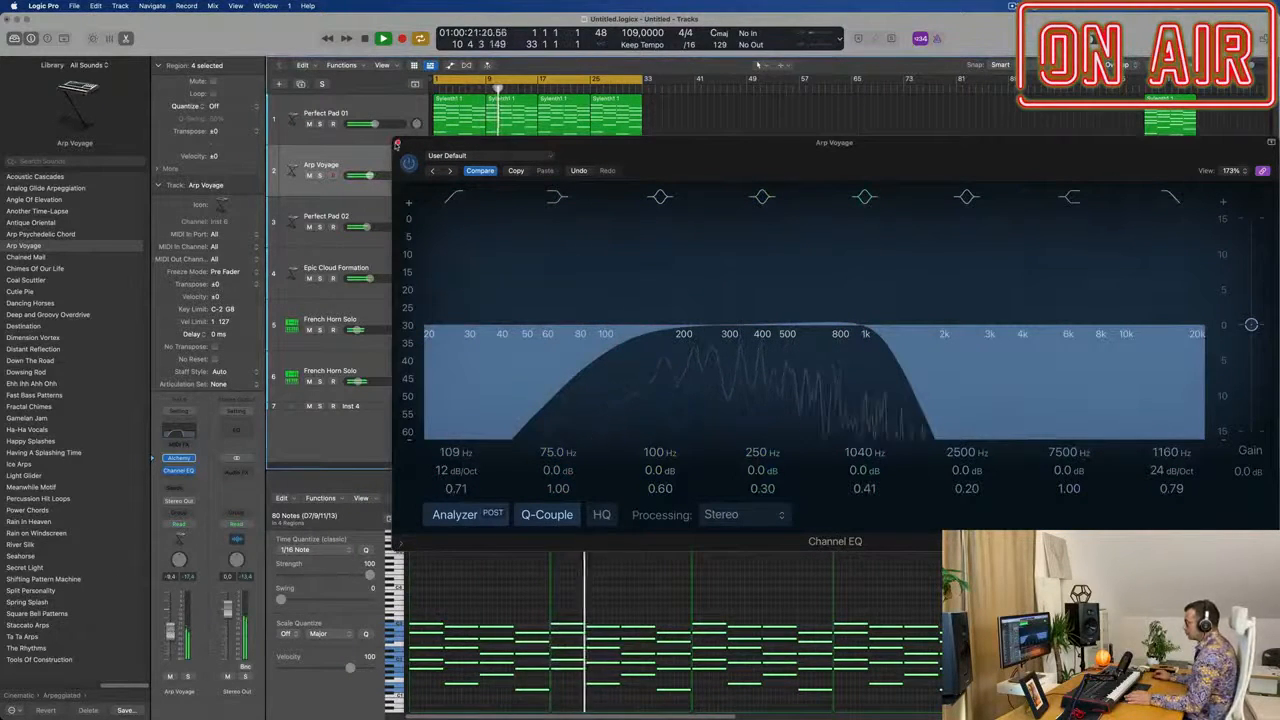
{"action": "left_click", "coordinate": [398, 143]}
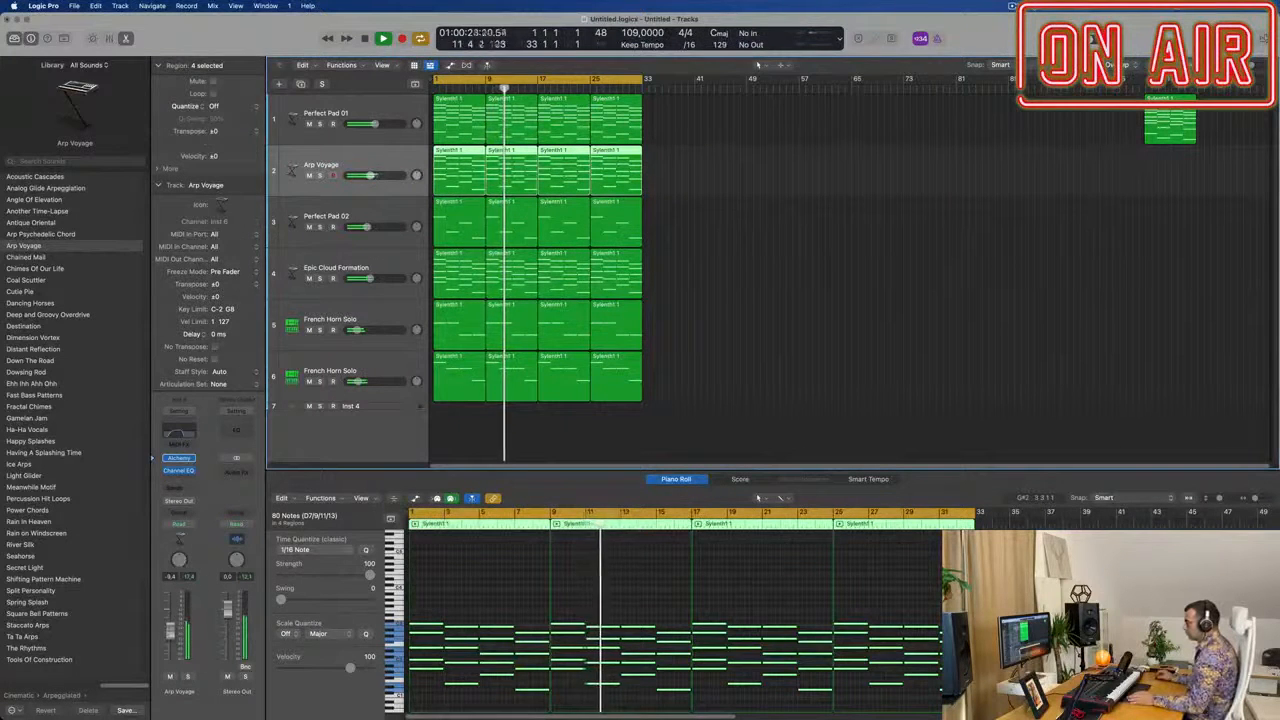
{"action": "left_click", "coordinate": [729, 368]}
{"action": "key", "text": "super+Right"}
{"action": "key", "text": "super+Right"}
{"action": "key", "text": "super+Left"}
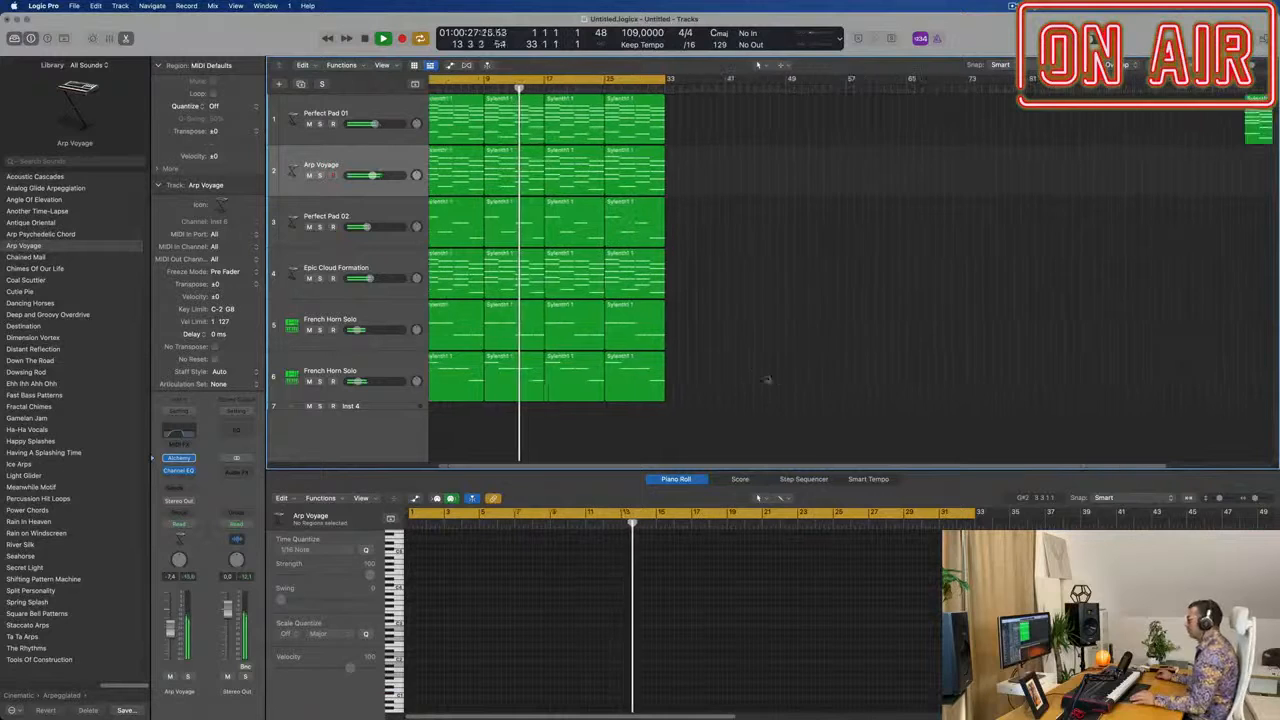
{"action": "scroll", "coordinate": [740, 379], "scroll_direction": "left", "scroll_amount": 2}
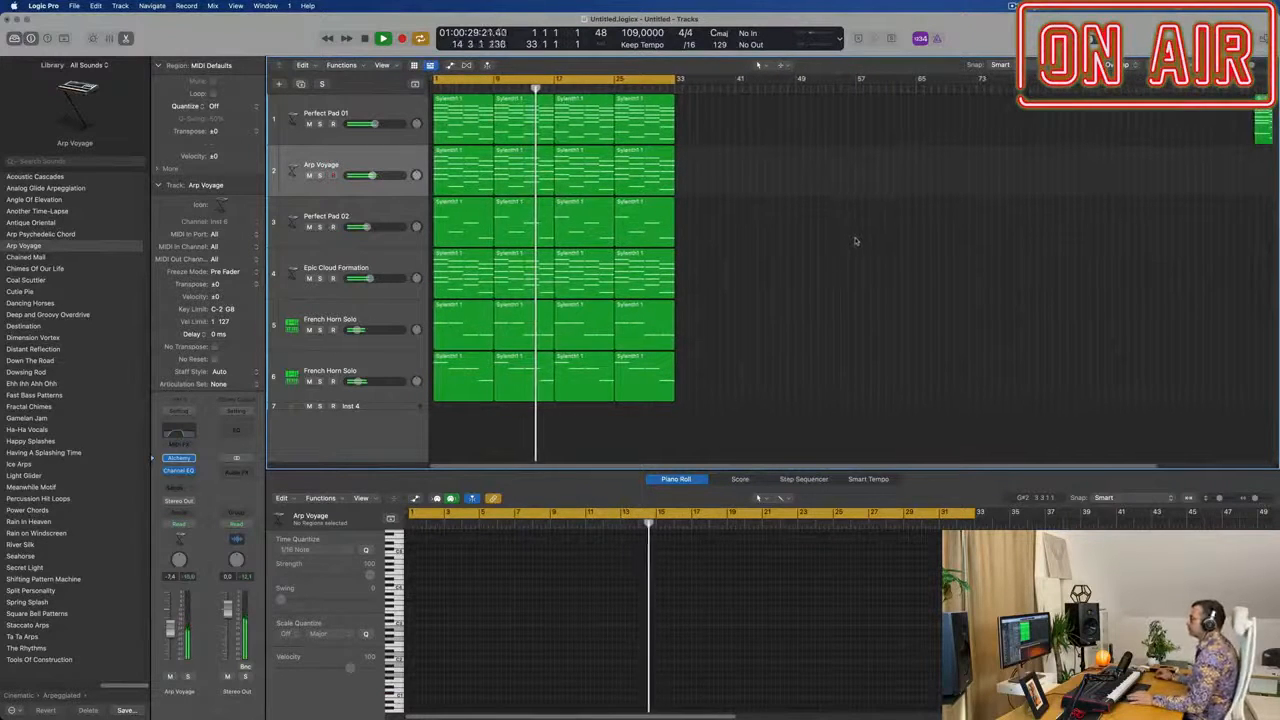
- Duplicate the lower French Horn Solo track and load Grand Piano from the Acoustic Pianos presets into the new track's Sampler
{"action": "left_click", "coordinate": [390, 368]}
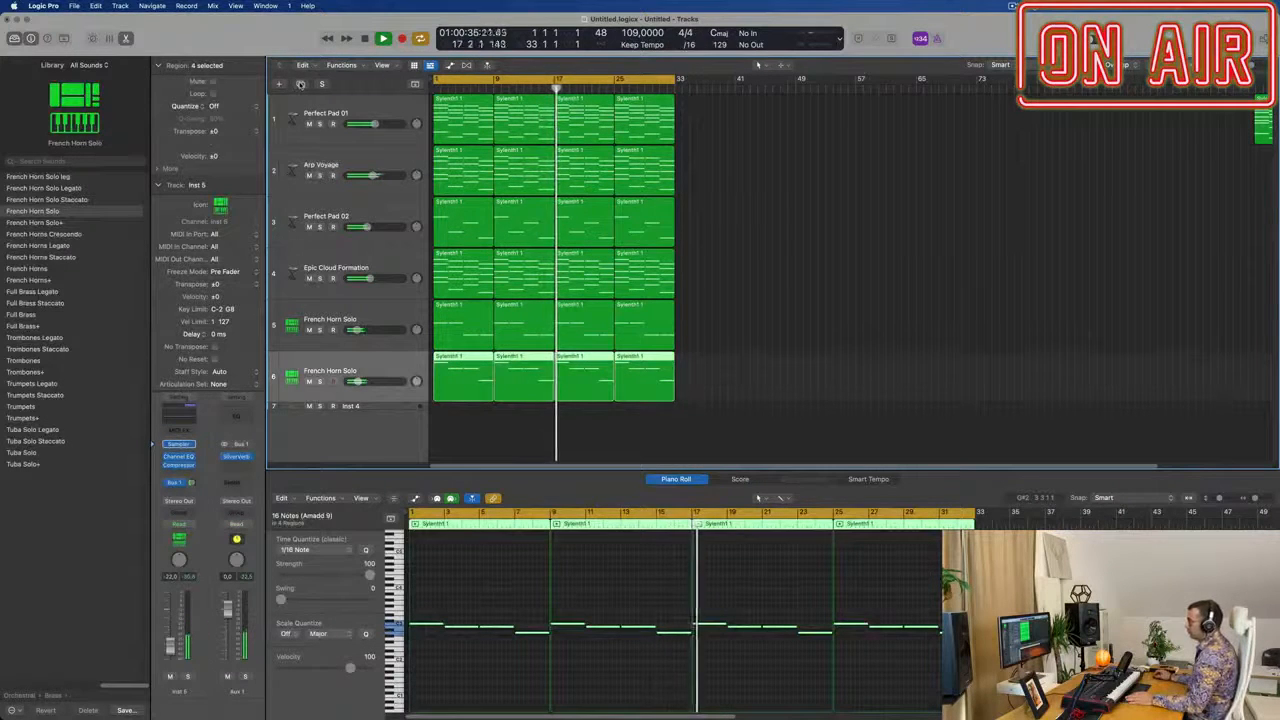
{"action": "left_click", "coordinate": [300, 84]}
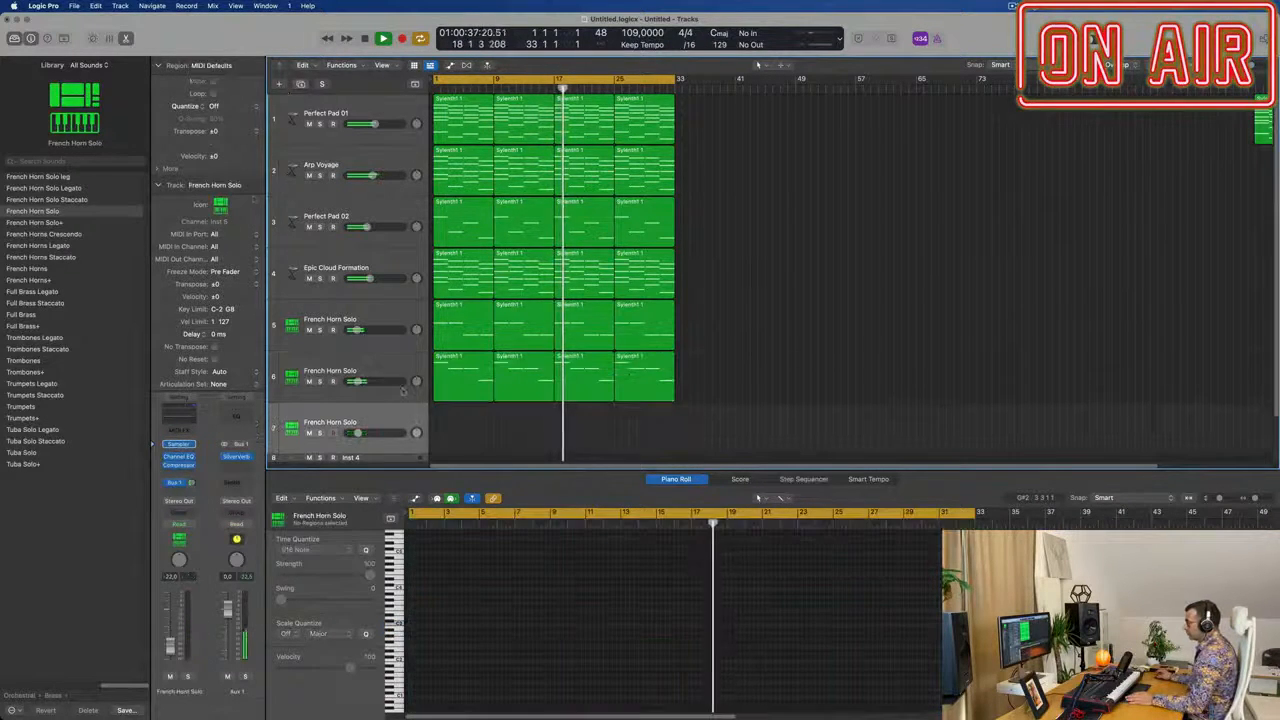
{"action": "left_click", "coordinate": [176, 443]}
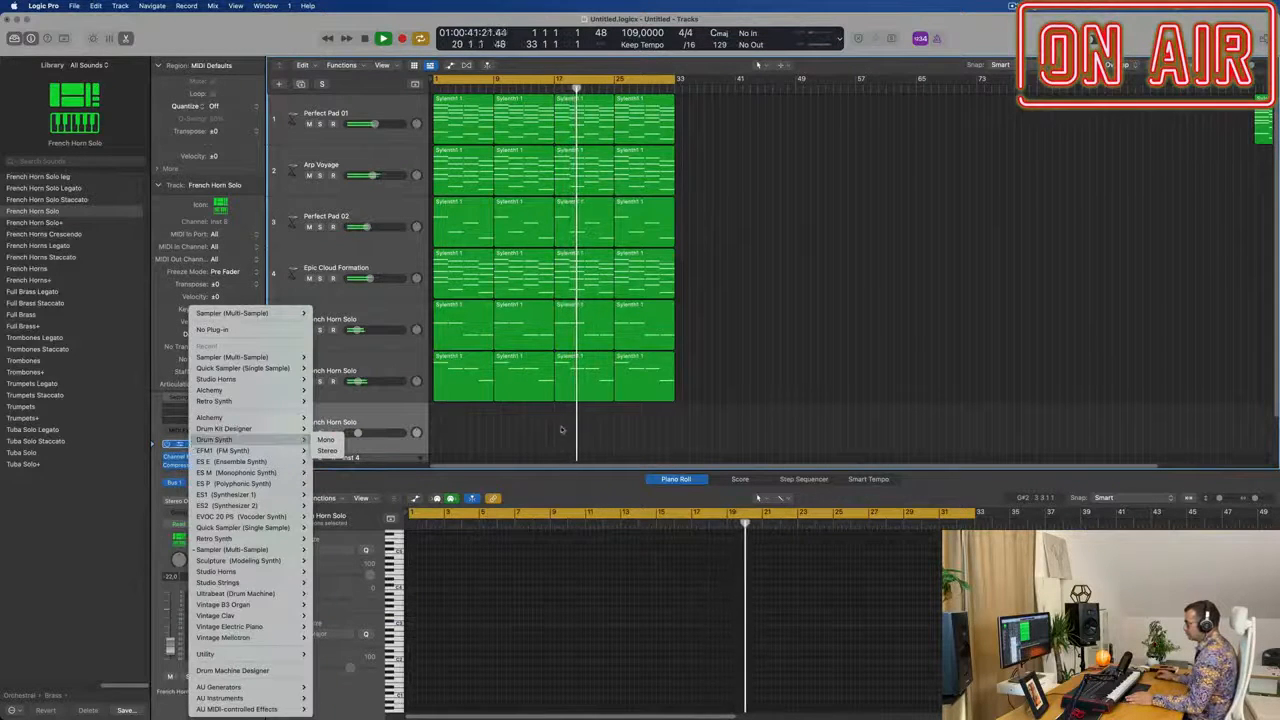
{"action": "left_click", "coordinate": [172, 448]}
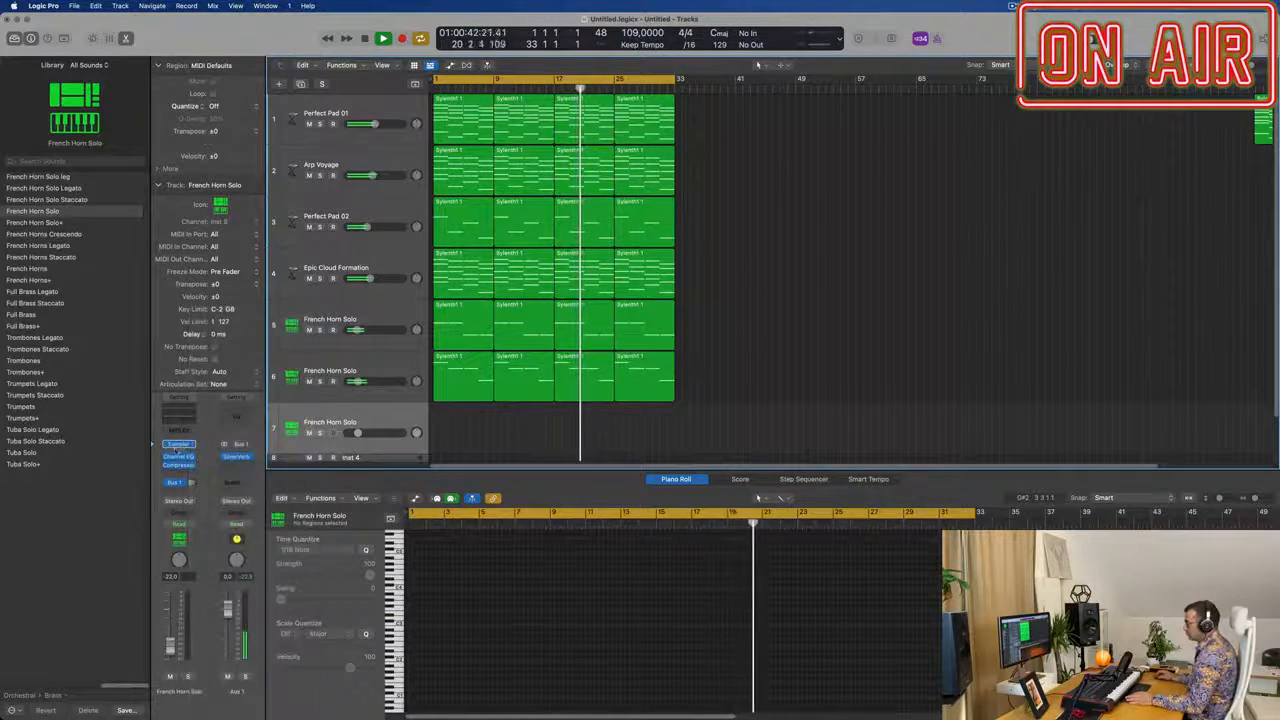
{"action": "left_click", "coordinate": [178, 444]}
{"action": "left_click", "coordinate": [486, 158]}
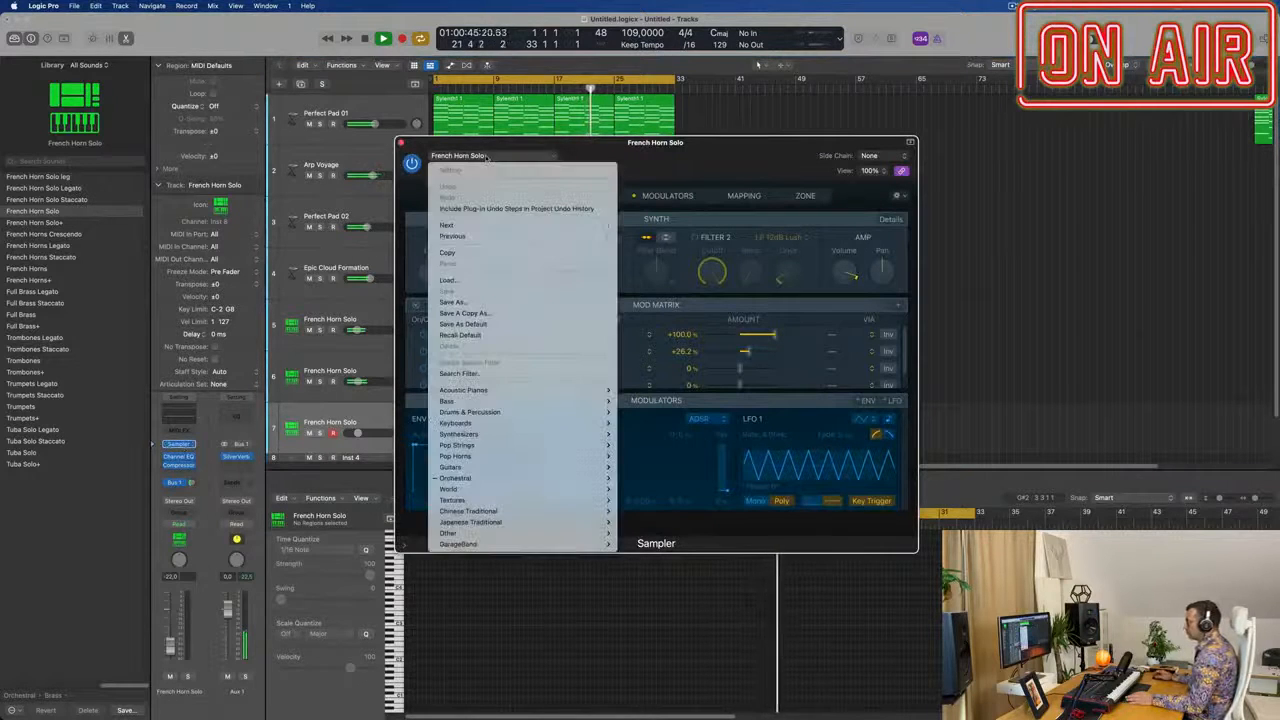
{"action": "mouse_move", "coordinate": [539, 396]}
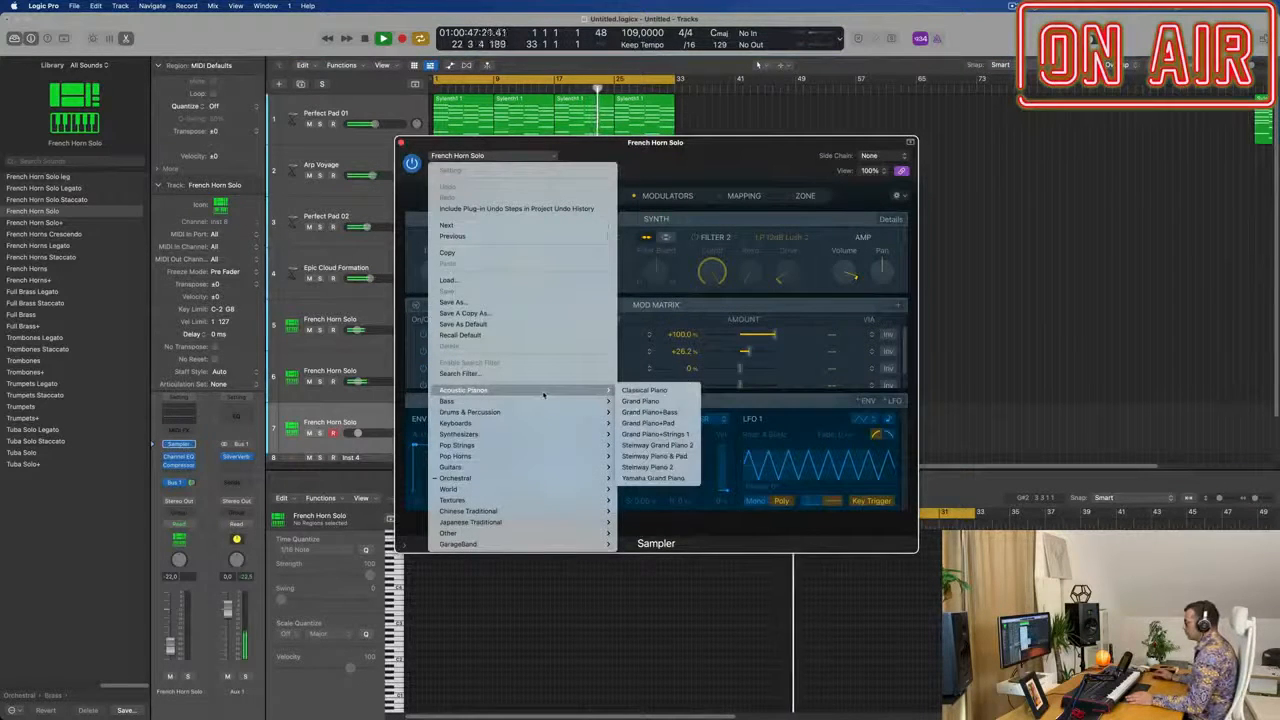
{"action": "left_click", "coordinate": [665, 402]}
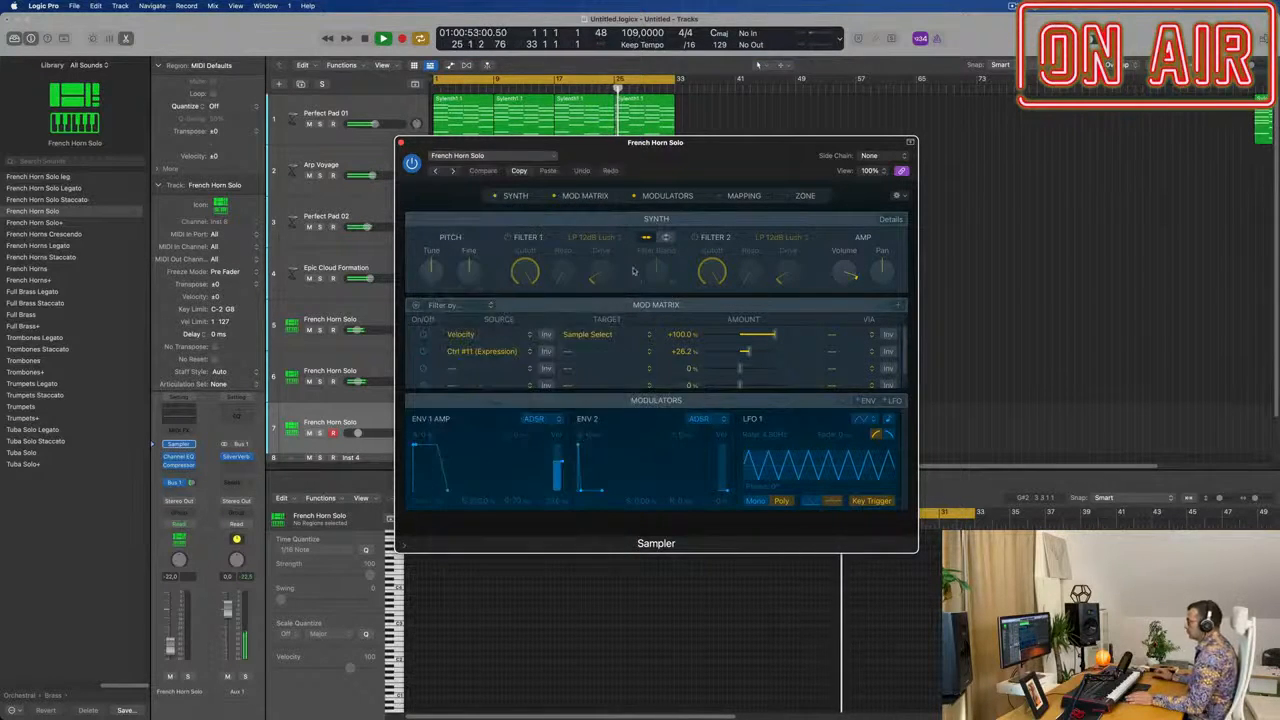
{"action": "left_click_drag", "start_coordinate": [687, 148], "coordinate": [788, 150]}
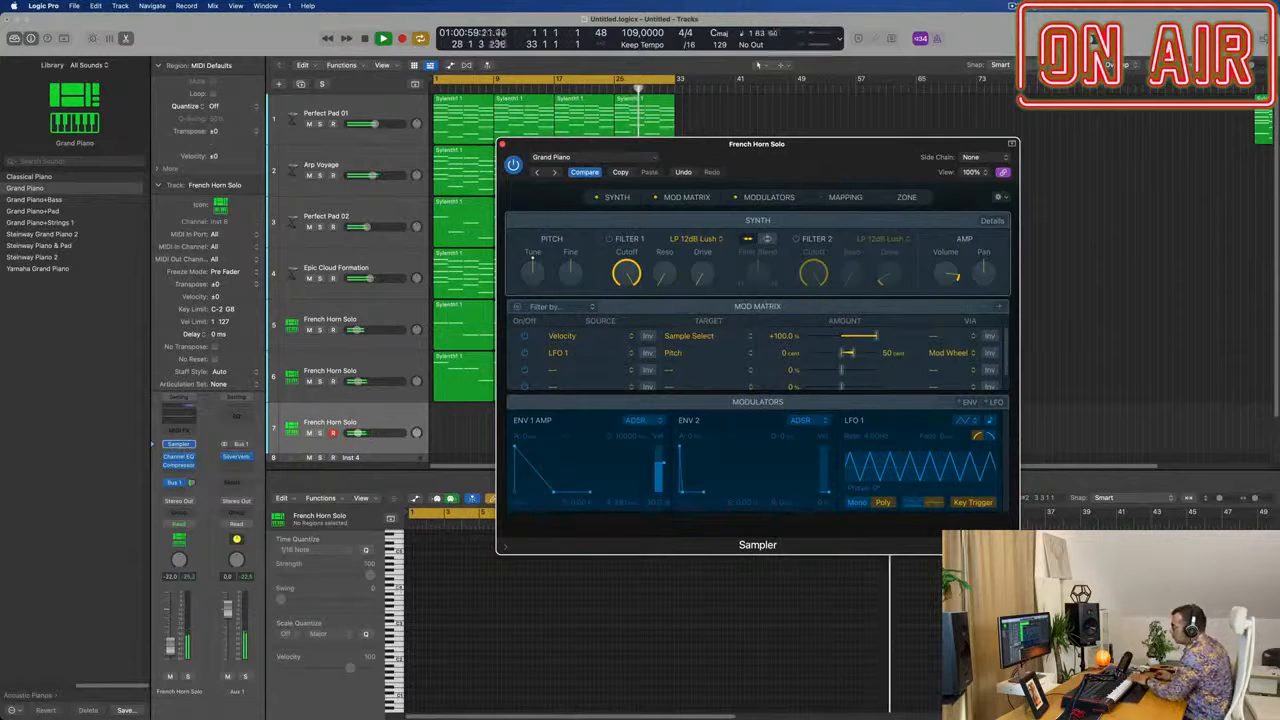
- Raise the new Grand Piano track's Bus 1 send and set its volume to -14.0 dB
{"action": "left_click", "coordinate": [186, 485]}
{"action": "left_click", "coordinate": [196, 483]}
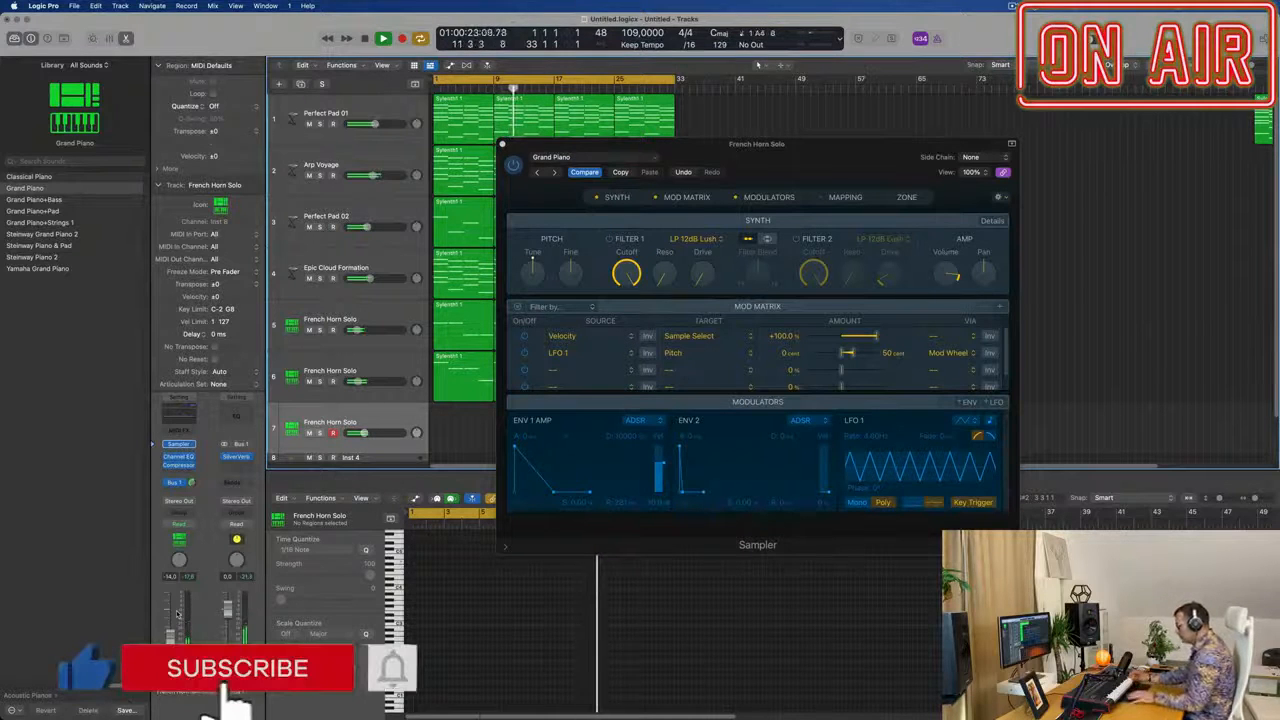
- Record a piano melody on track 7 over the playing arrangement, moving the Sampler window clear of the tracks before stopping
{"action": "key", "text": "r"}
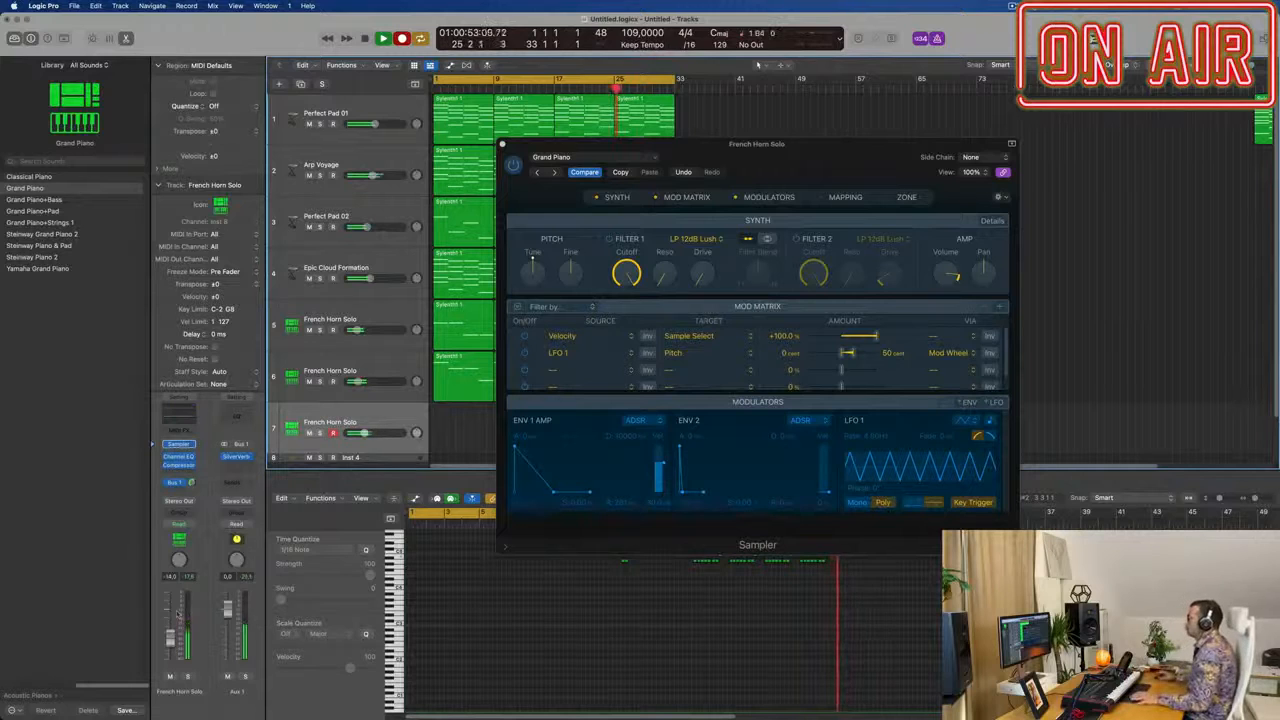
{"action": "left_click_drag", "start_coordinate": [860, 146], "coordinate": [1196, 140]}
{"action": "key", "text": "space"}
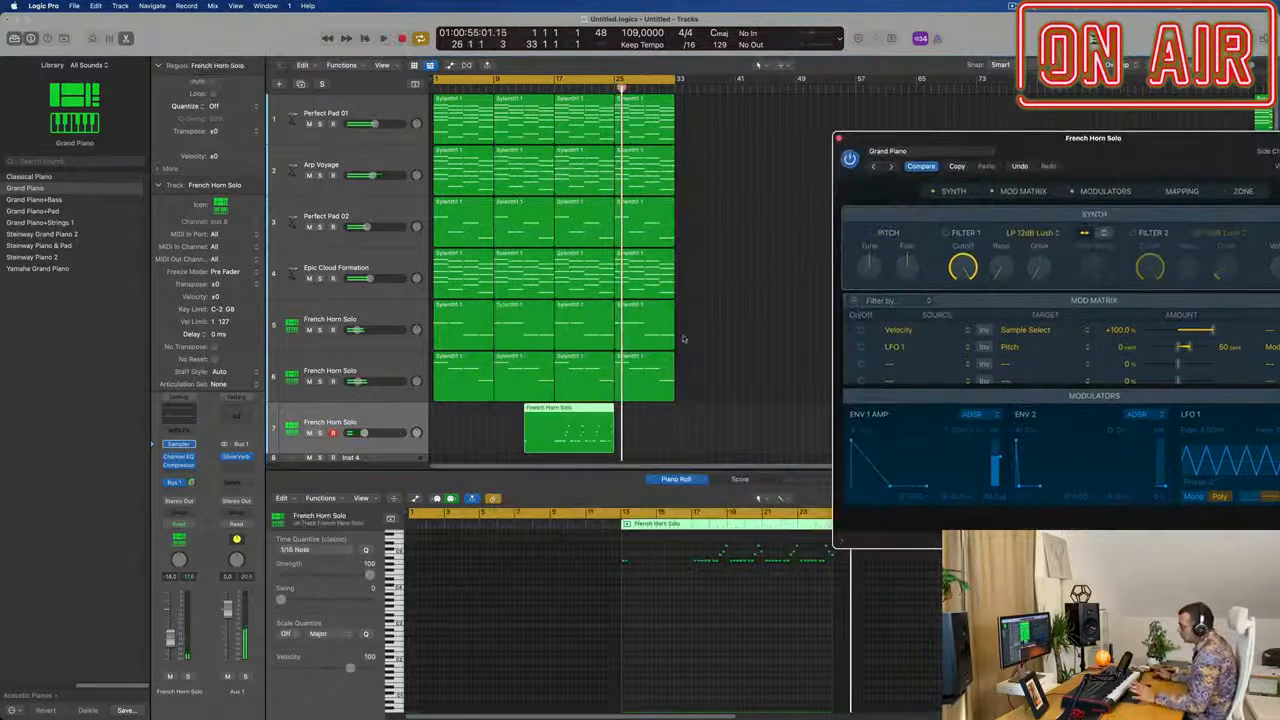
- Split the recorded piano region at bar 17, delete the part before it, and move the remaining region to bar 1
{"action": "double_click", "coordinate": [554, 438]}
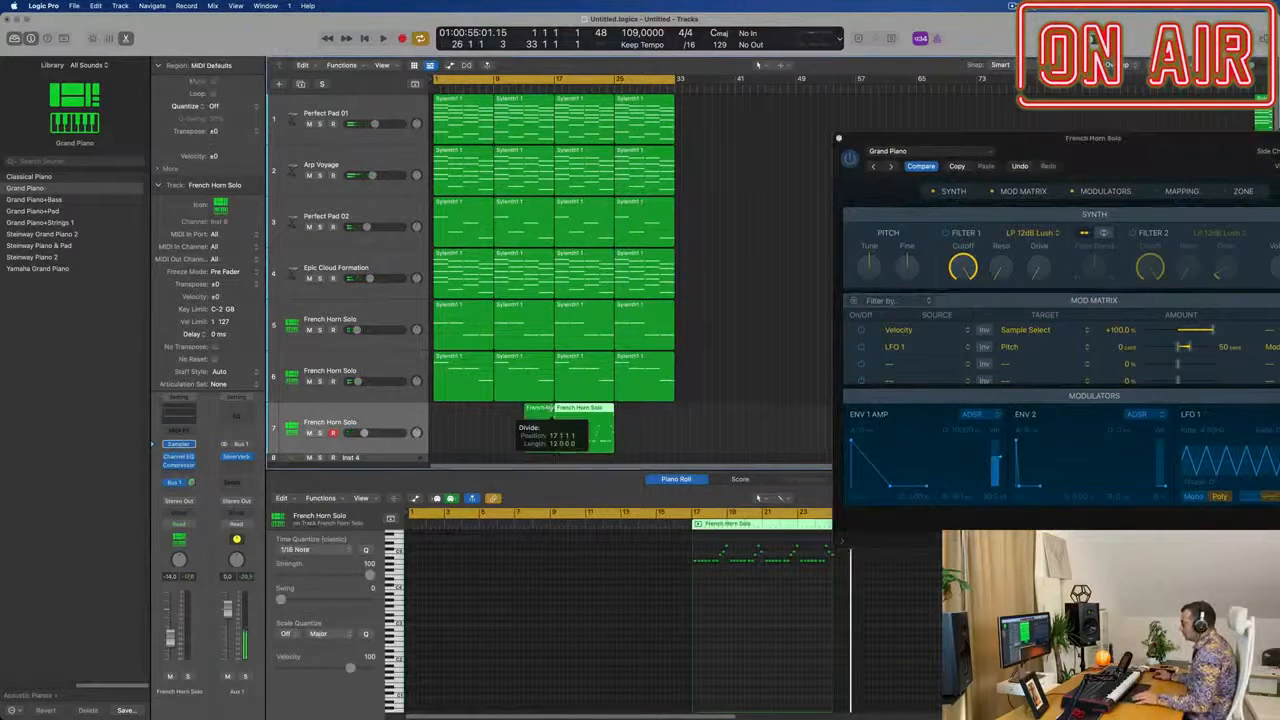
{"action": "left_click", "coordinate": [548, 410]}
{"action": "key", "text": "Delete"}
{"action": "left_click_drag", "start_coordinate": [588, 411], "coordinate": [463, 419]}
- Select all the recorded piano notes in the Piano Roll and play the arrangement from the beginning
{"action": "scroll", "coordinate": [455, 640], "scroll_direction": "right", "scroll_amount": 5}
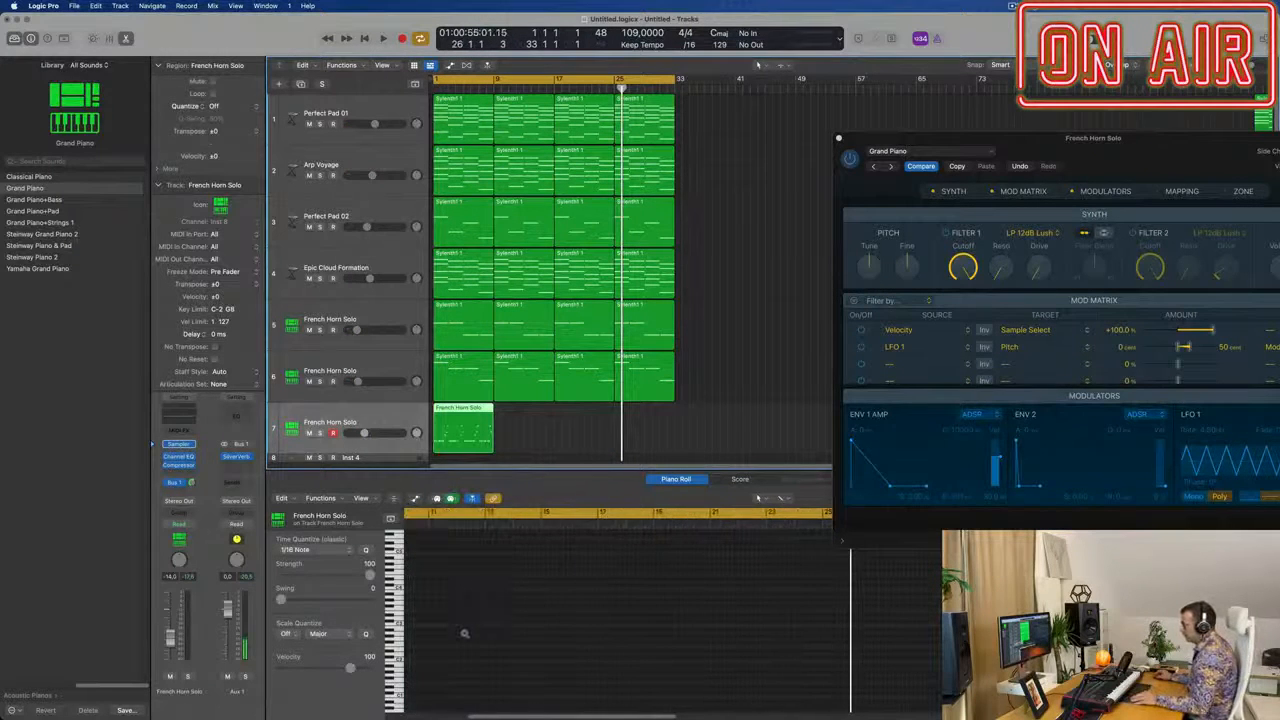
{"action": "scroll", "coordinate": [498, 582], "scroll_direction": "left", "scroll_amount": 5}
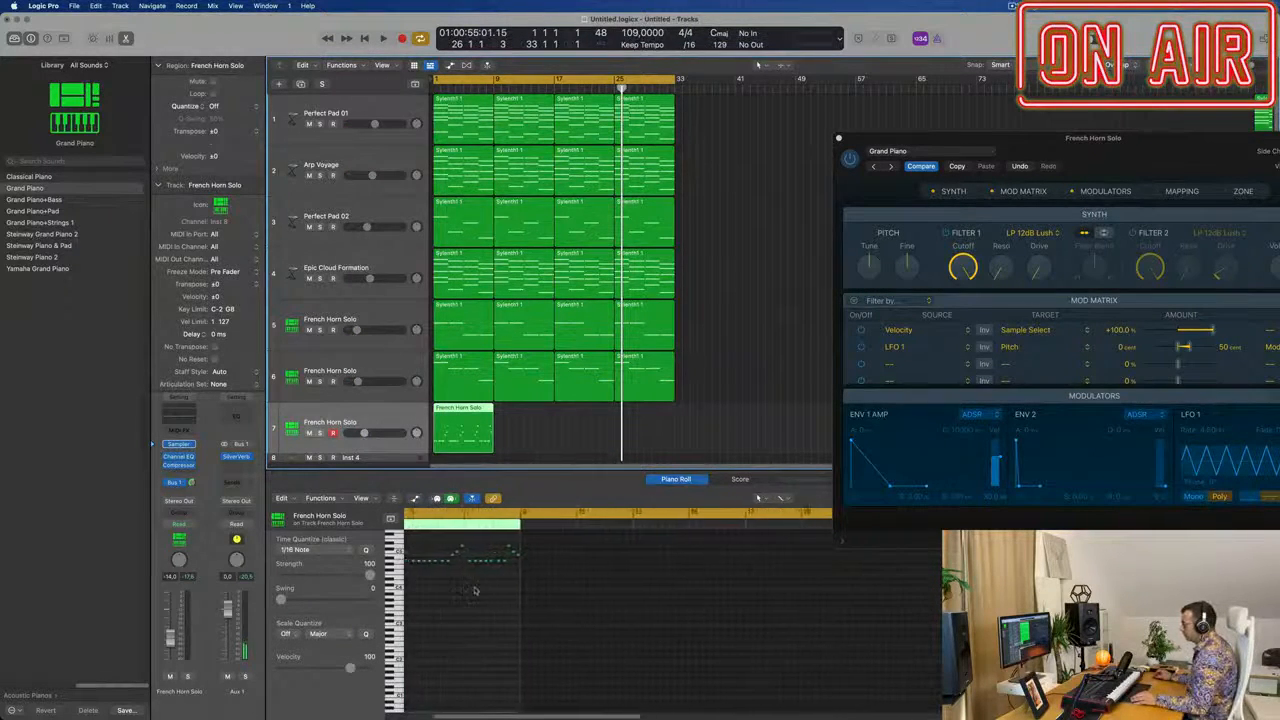
{"action": "scroll", "coordinate": [500, 582], "scroll_direction": "left", "scroll_amount": 5}
{"action": "left_click", "coordinate": [566, 624]}
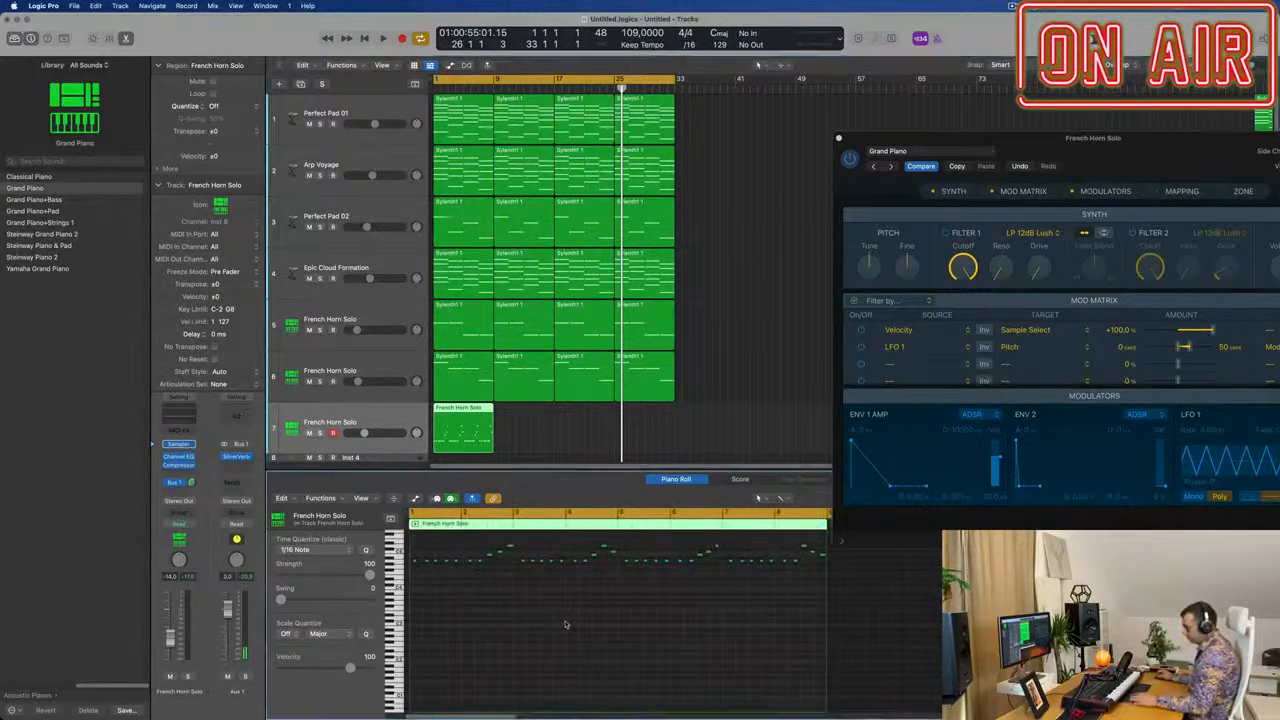
{"action": "key", "text": "Return"}
{"action": "key", "text": "space"}
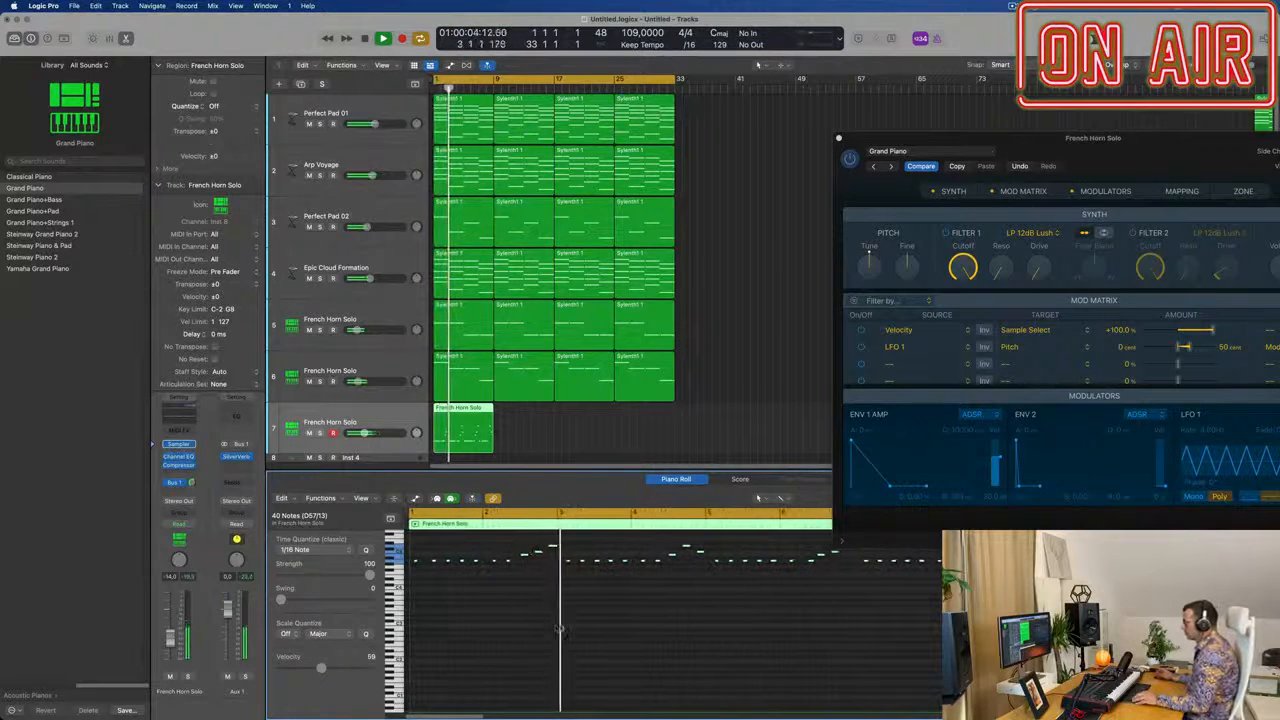
- Show the note velocity lane in the Piano Roll and draw even velocities for the first piano notes
{"action": "key", "text": "Return"}
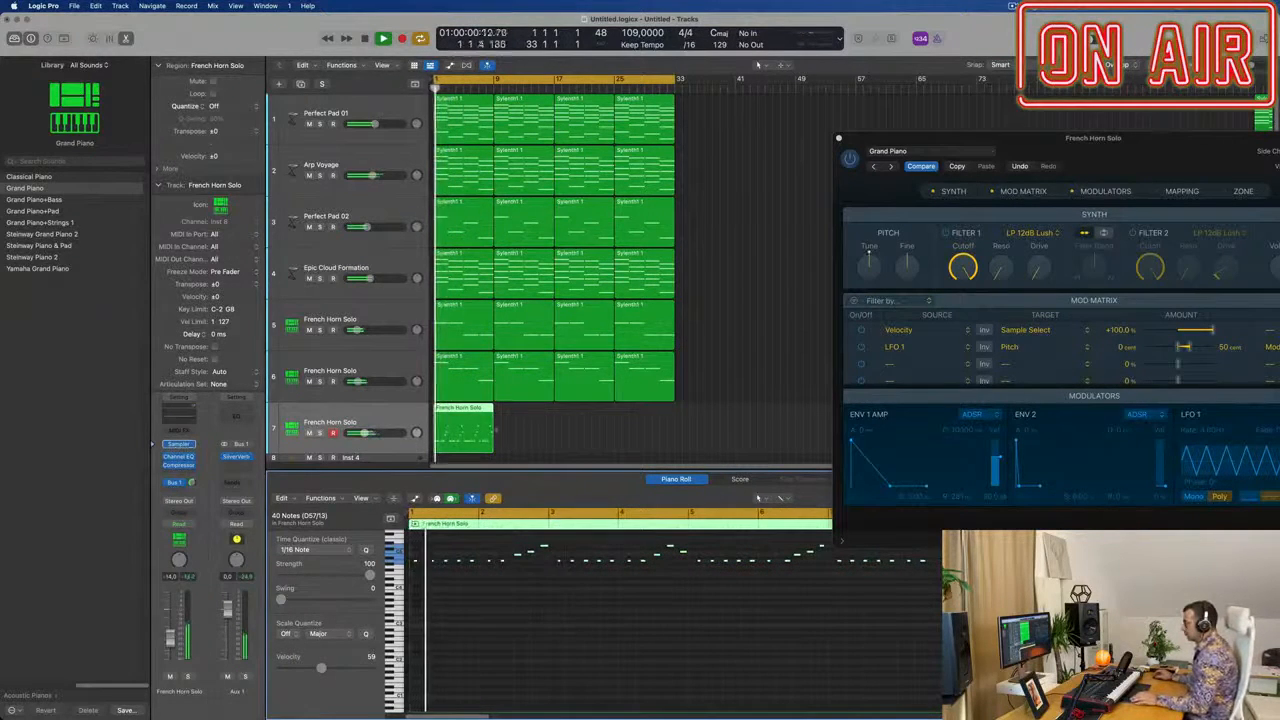
{"action": "left_click", "coordinate": [415, 498]}
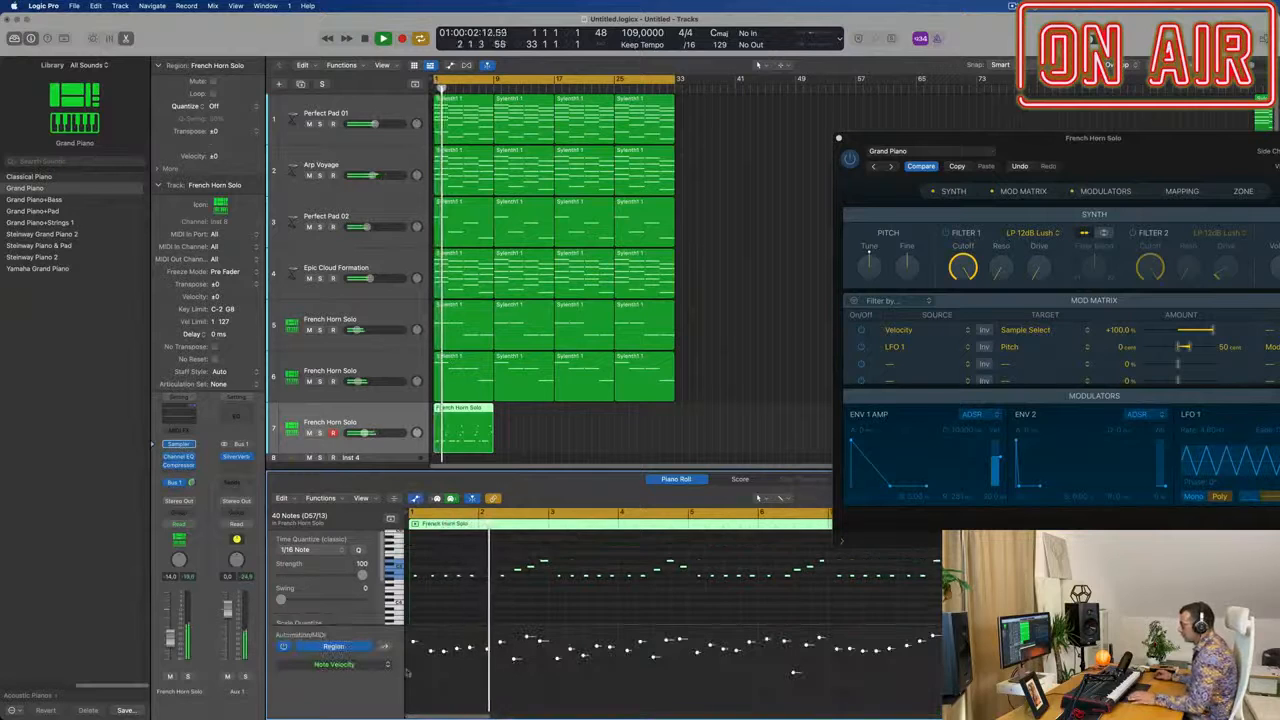
{"action": "left_click_drag", "start_coordinate": [430, 652], "coordinate": [489, 642]}
{"action": "key", "text": "space"}
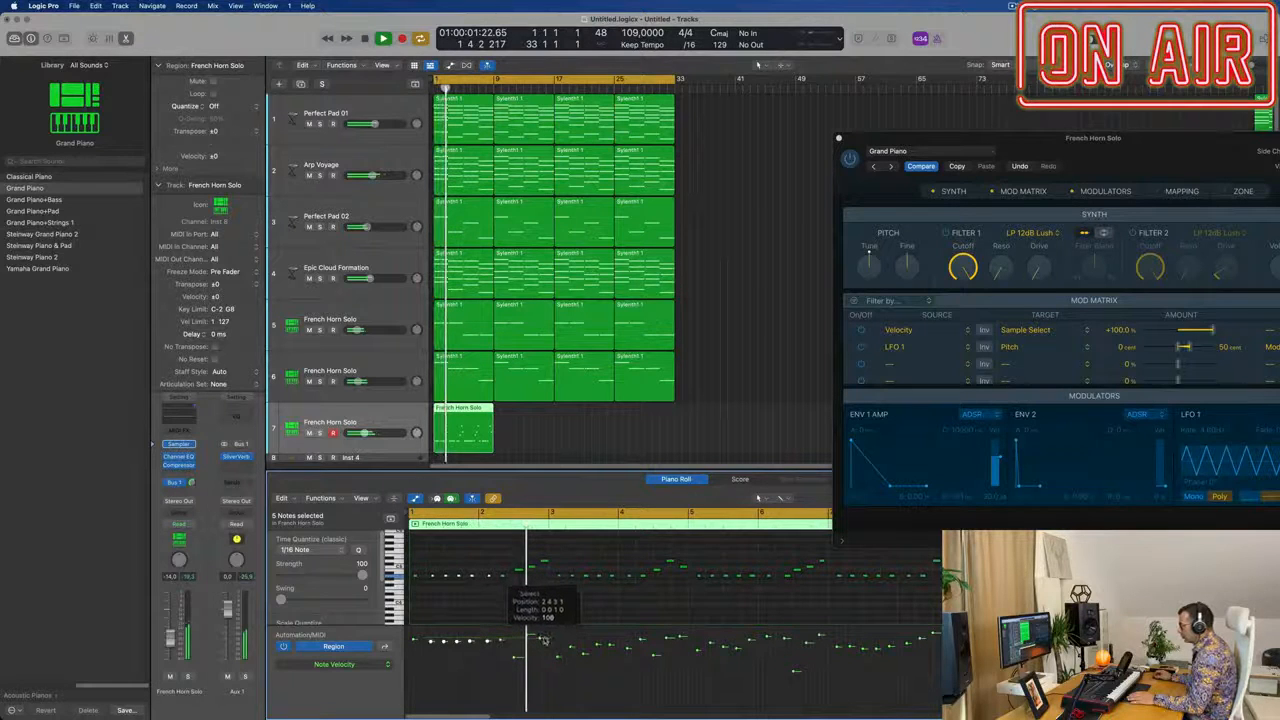
{"action": "key", "text": "space"}
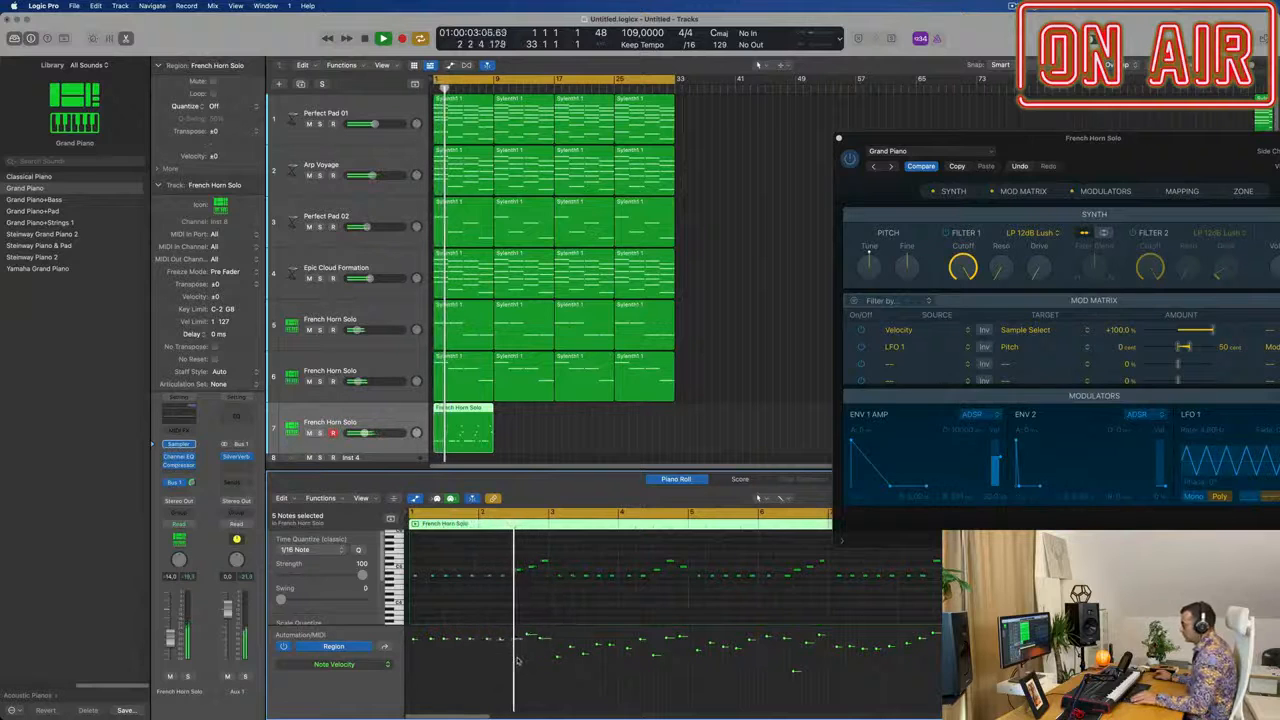
- Level the velocities of all the recorded piano notes along a nearly flat line while replaying the arrangement from the start
{"action": "key", "text": "super+Right"}
{"action": "key", "text": "super+Right"}
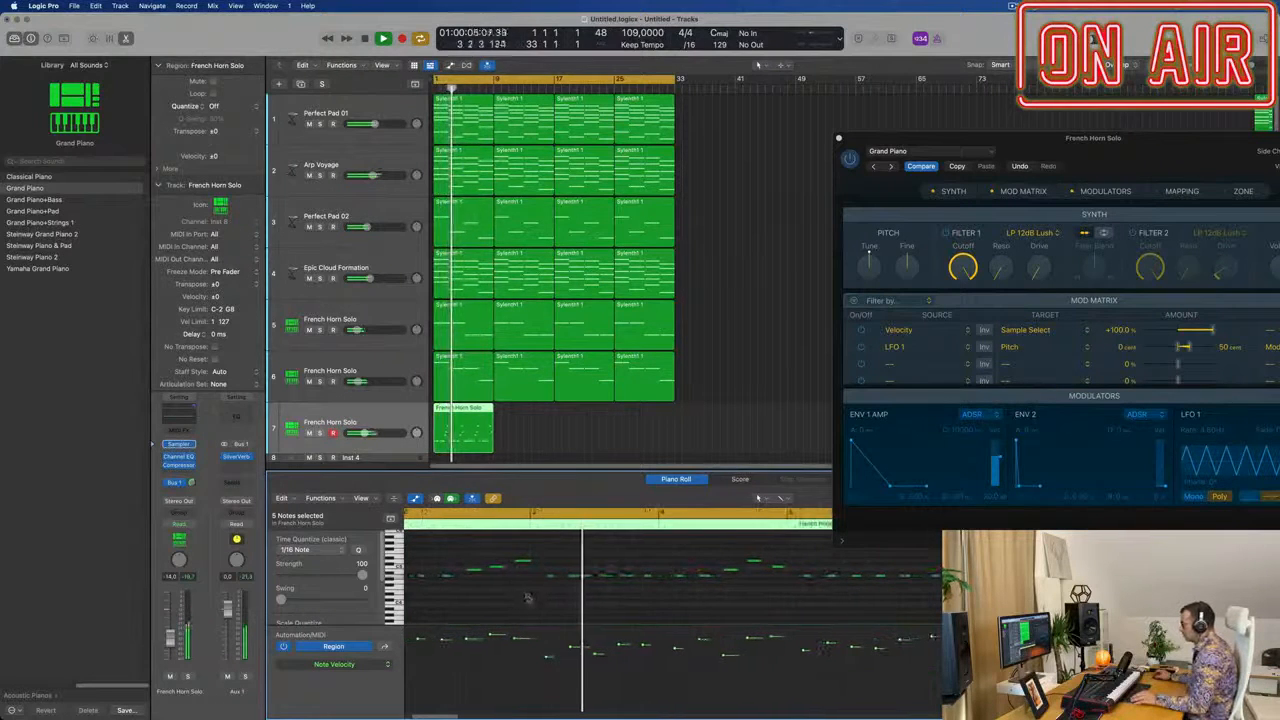
{"action": "key", "text": "super+Right"}
{"action": "key", "text": "space"}
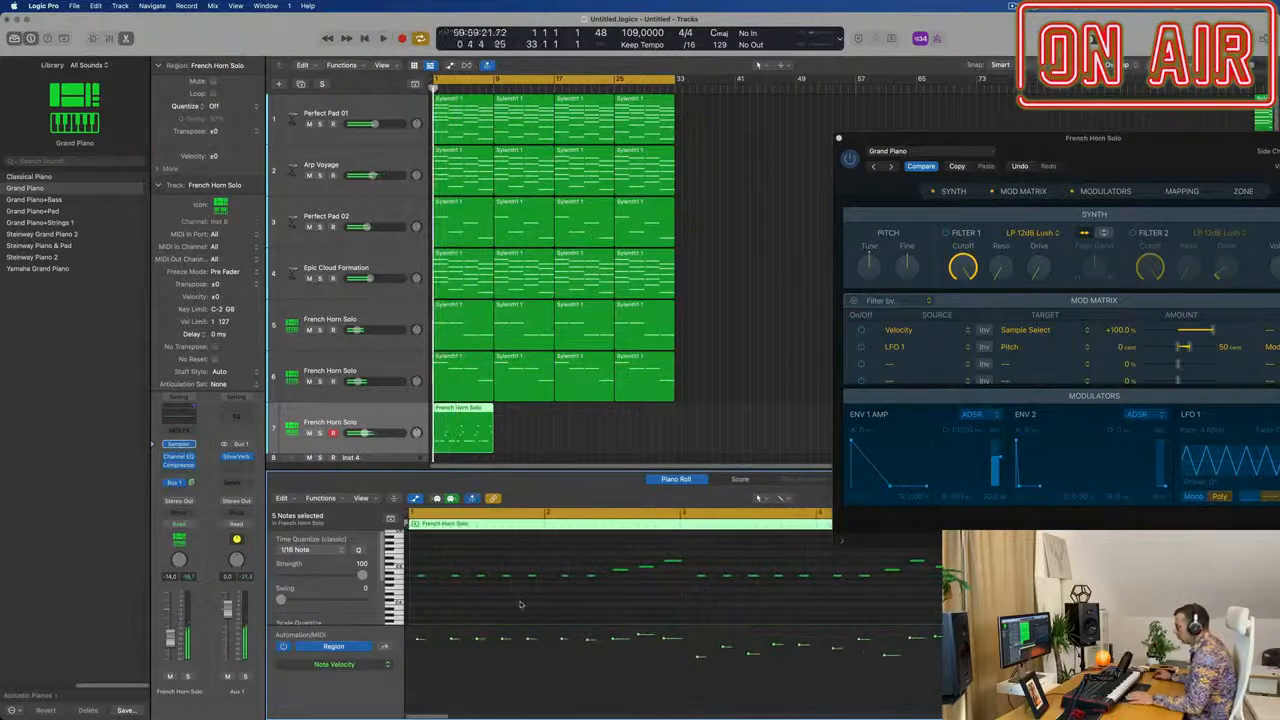
{"action": "key", "text": "space"}
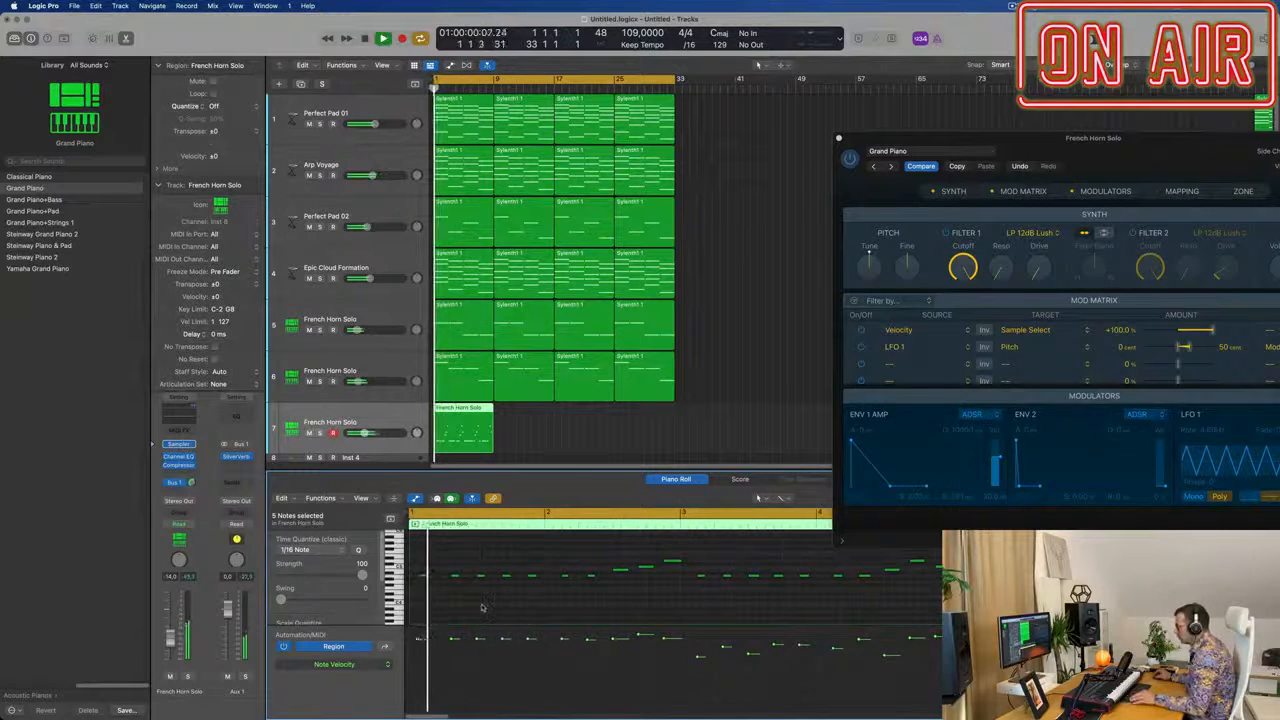
{"action": "key", "text": "Return"}
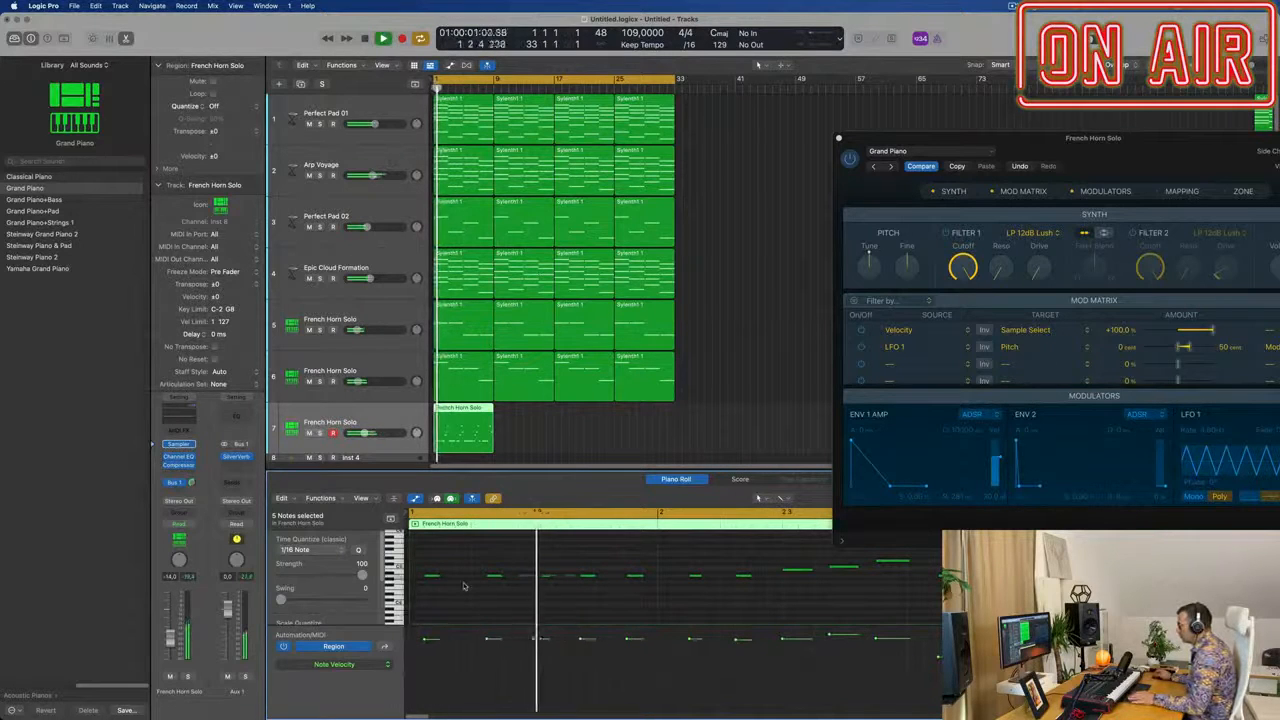
{"action": "scroll", "coordinate": [484, 602], "scroll_direction": "down", "scroll_amount": 2}
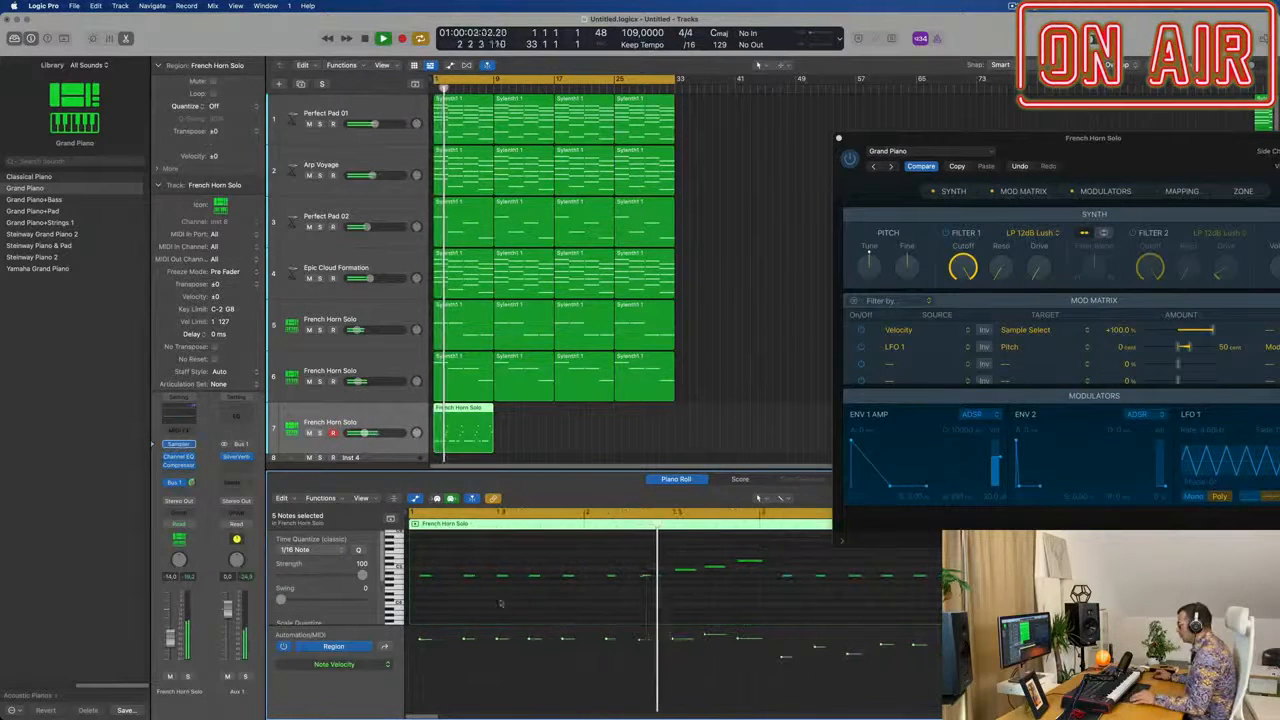
{"action": "scroll", "coordinate": [593, 604], "scroll_direction": "down", "scroll_amount": 2}
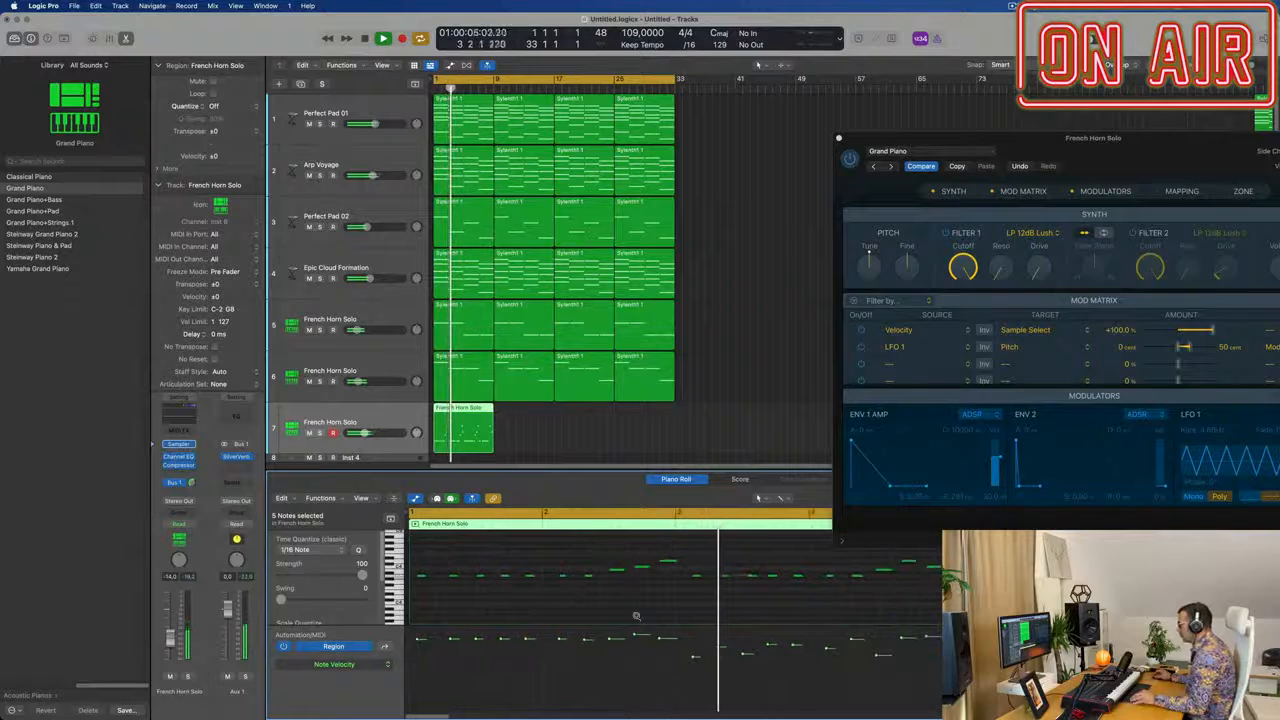
{"action": "scroll", "coordinate": [643, 614], "scroll_direction": "down", "scroll_amount": 3}
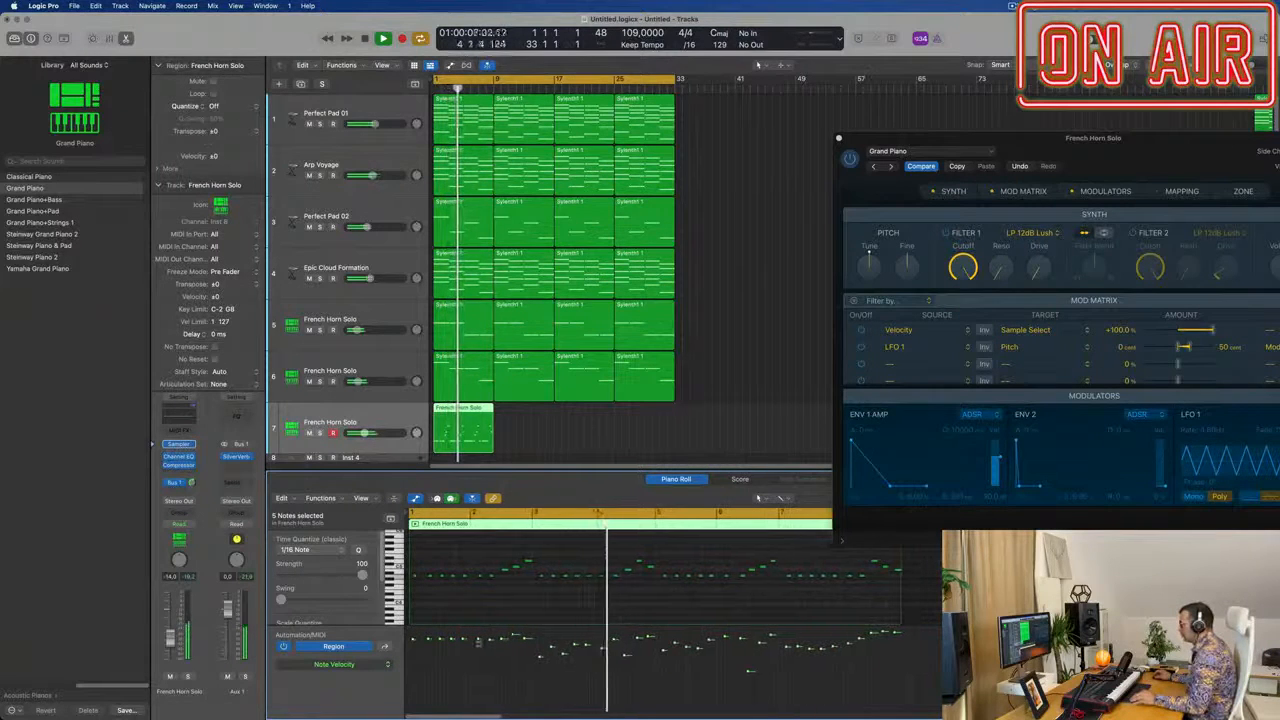
{"action": "left_click", "coordinate": [912, 635]}
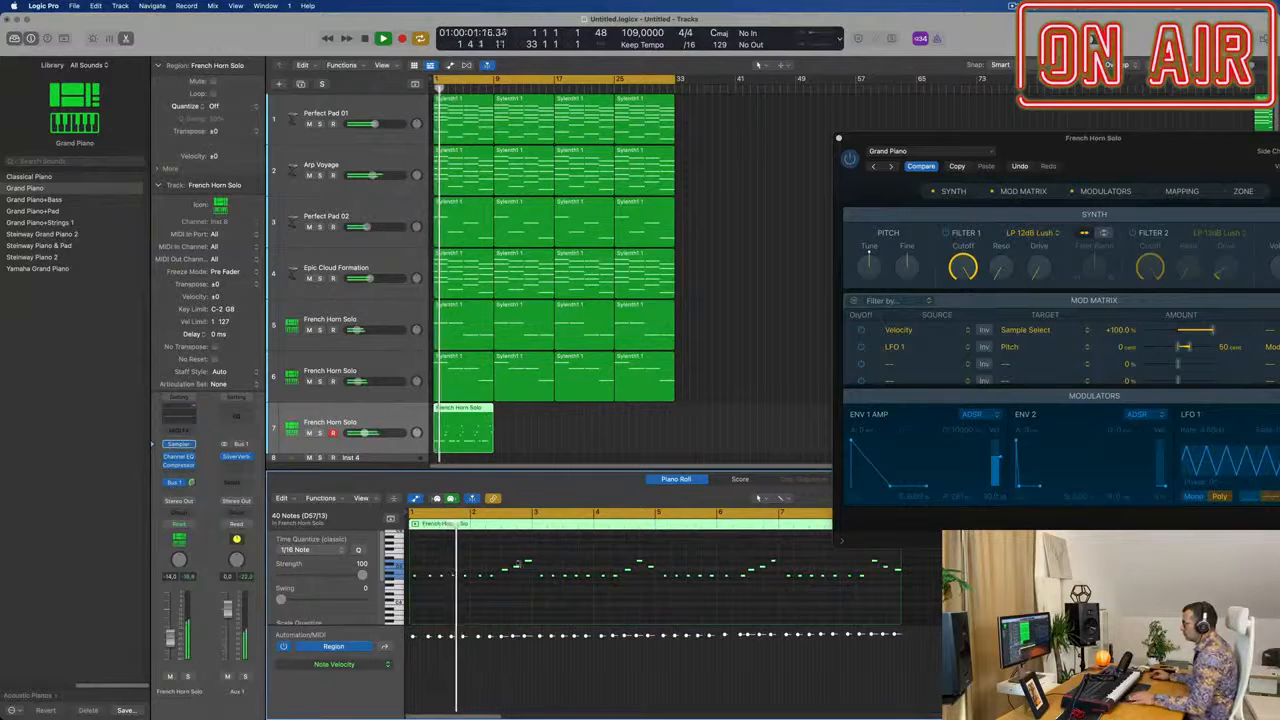
- Nudge the piano note just before the rising phrase in bar 6 slightly earlier
{"action": "key", "text": "super+Right"}
{"action": "key", "text": "super+Right"}
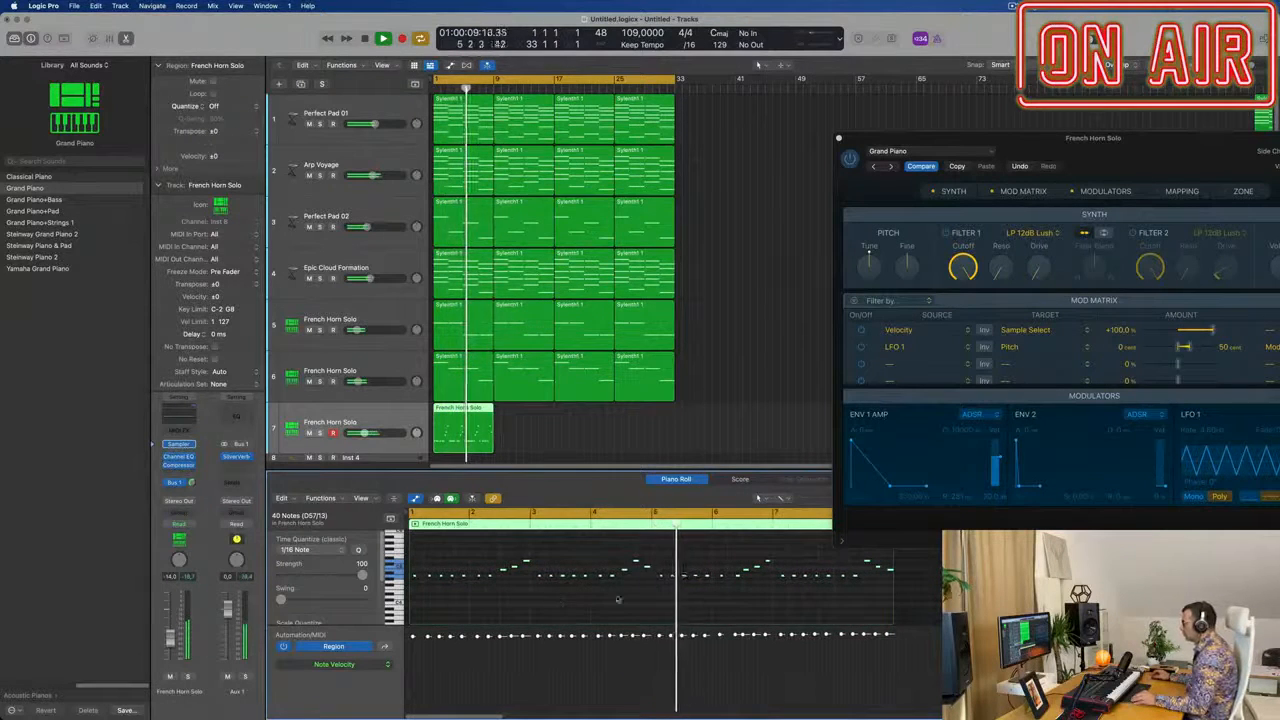
{"action": "scroll", "coordinate": [738, 603], "scroll_direction": "up", "scroll_amount": 4}
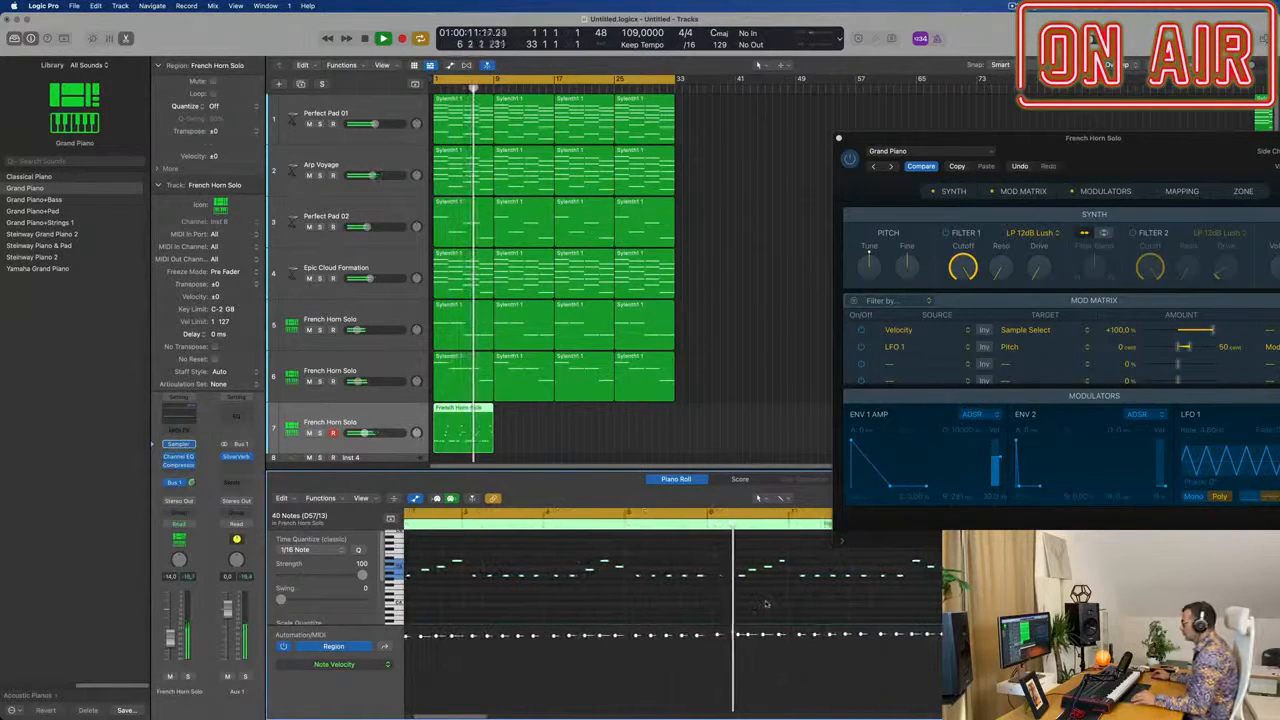
{"action": "scroll", "coordinate": [766, 604], "scroll_direction": "up", "scroll_amount": 3}
{"action": "left_click", "coordinate": [731, 578]}
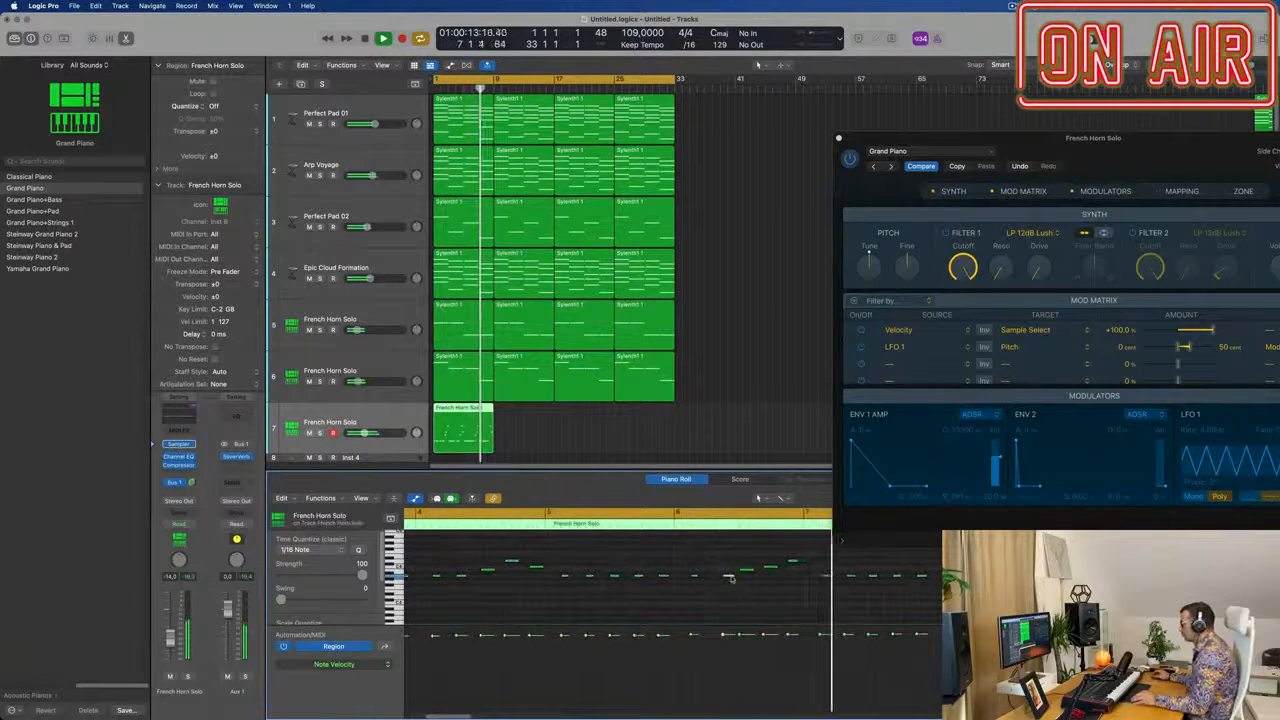
{"action": "key", "text": "alt+Left"}
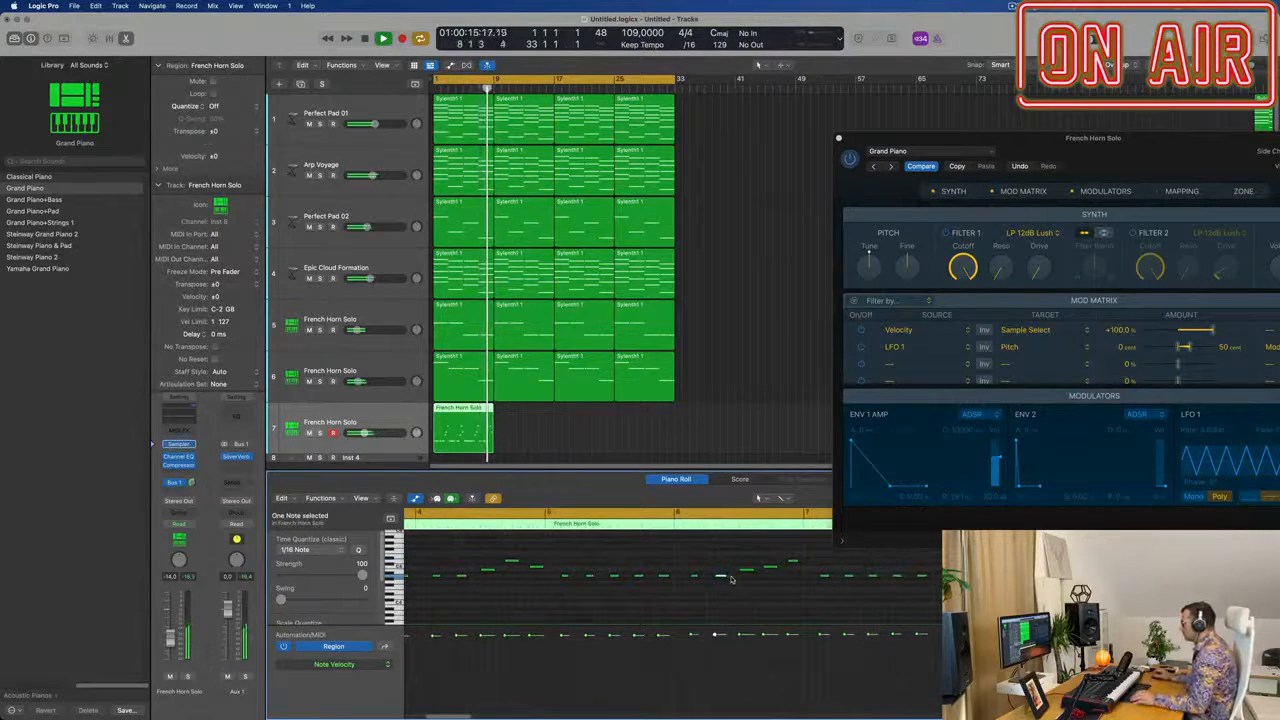
{"action": "scroll", "coordinate": [741, 578], "scroll_direction": "down", "scroll_amount": 3}
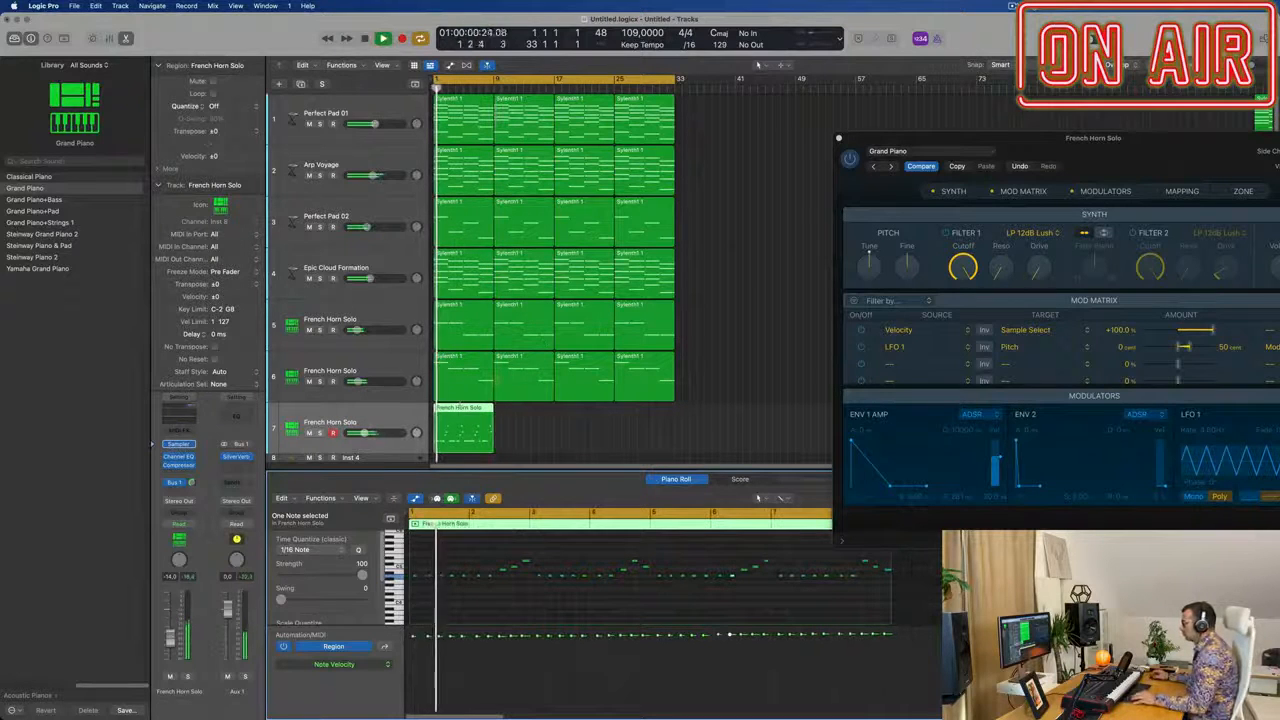
- Split the piano region on track 7 at bar 5 and delete the second half
{"action": "double_click", "coordinate": [462, 409], "text": "super"}
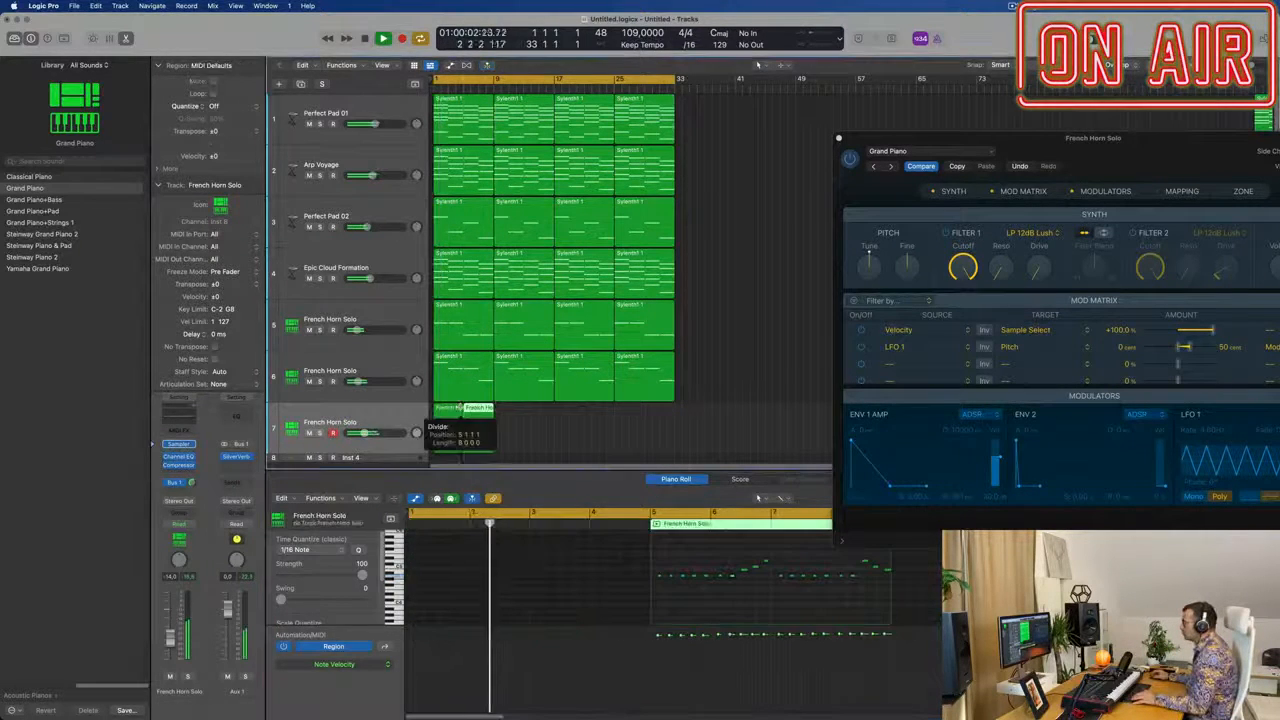
{"action": "left_click", "coordinate": [448, 409]}
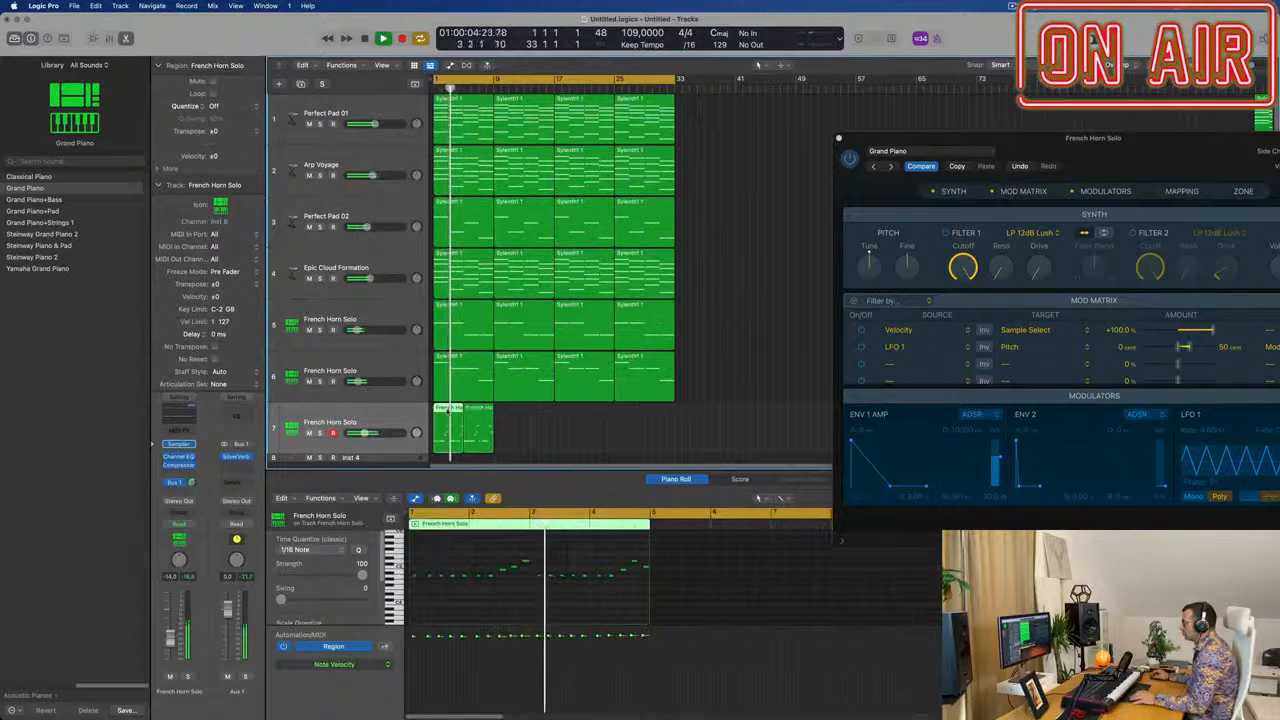
{"action": "mouse_move", "coordinate": [485, 420]}
{"action": "left_mouse_down"}
{"action": "mouse_move", "coordinate": [470, 423]}
{"action": "mouse_move", "coordinate": [481, 417]}
{"action": "left_mouse_up"}
{"action": "key", "text": "space"}
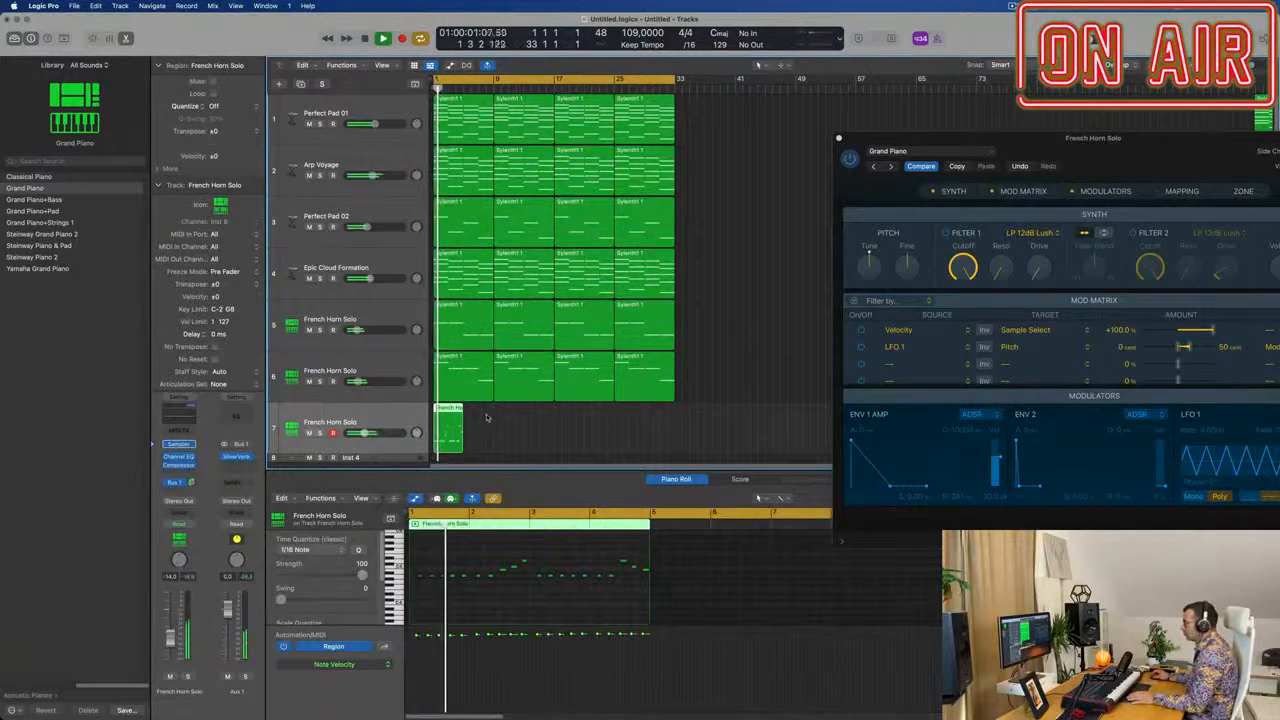
- Repeat the four-bar piano region seven times so track 7 is filled up to bar 33
{"action": "scroll", "coordinate": [494, 611], "scroll_direction": "up", "scroll_amount": 10}
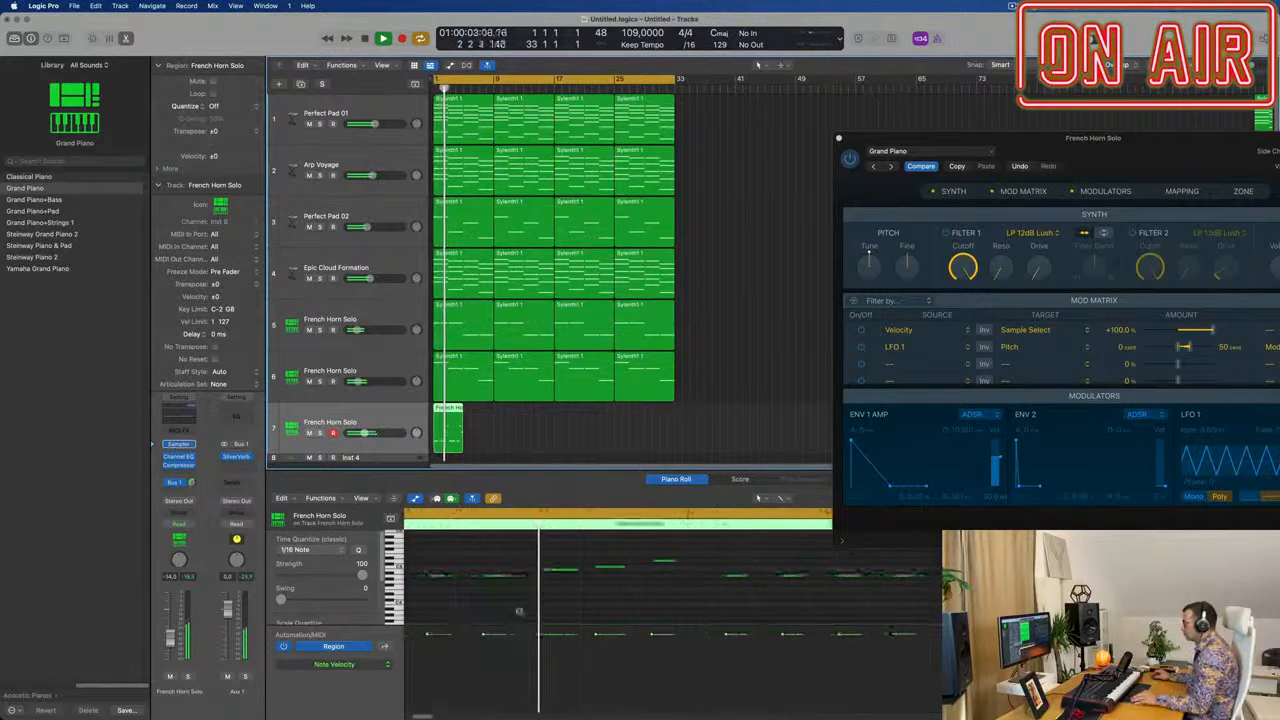
{"action": "scroll", "coordinate": [530, 610], "scroll_direction": "down", "scroll_amount": 3}
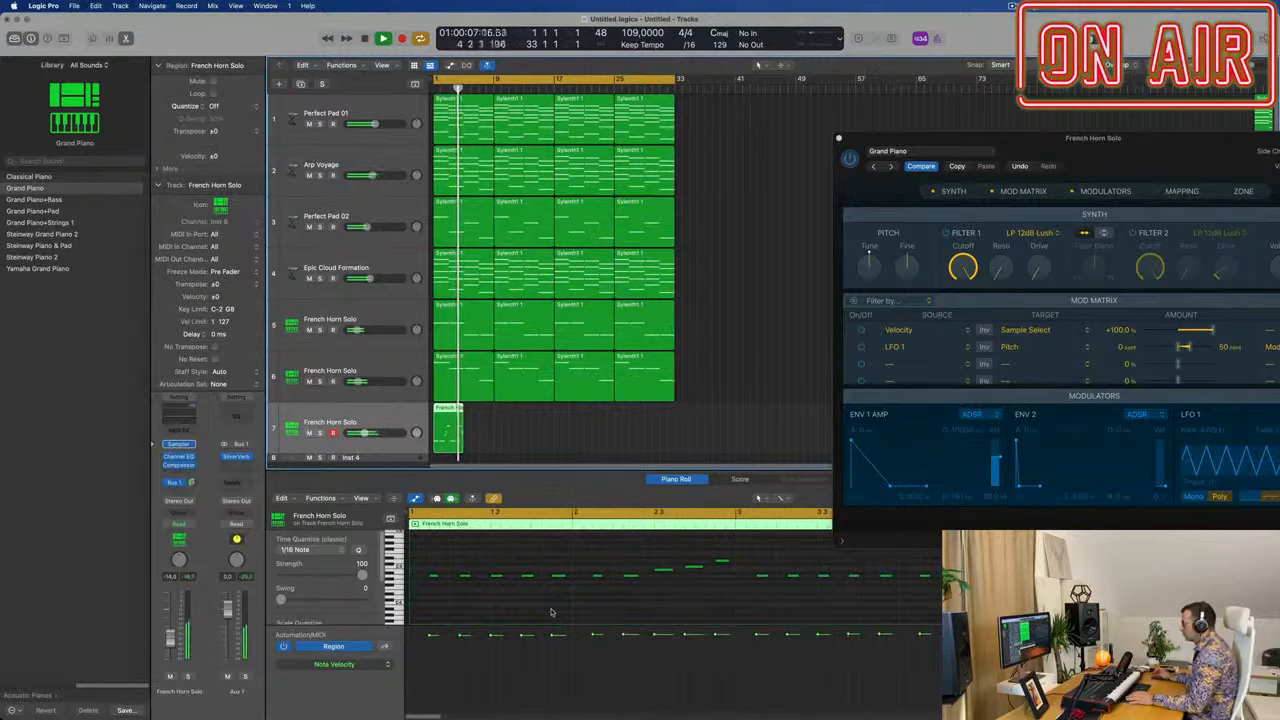
{"action": "key", "text": "space"}
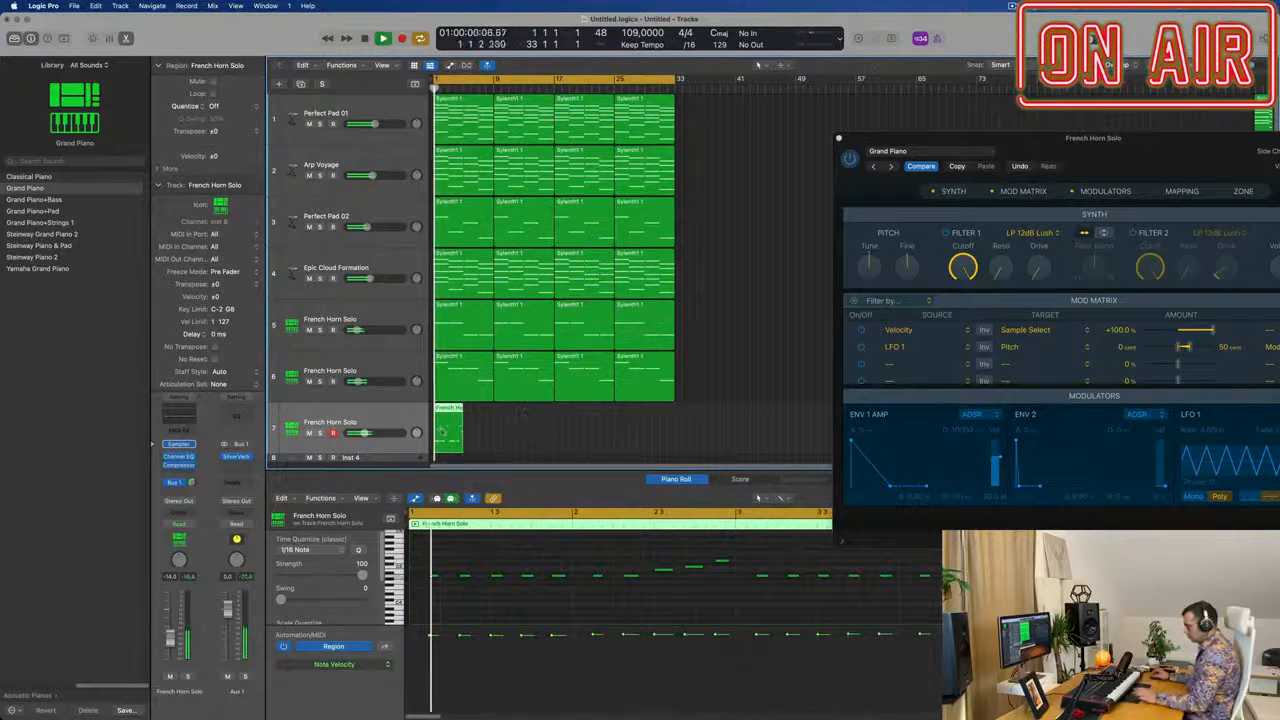
{"action": "key", "text": "super+r"}
{"action": "key", "text": "super+r"}
{"action": "key", "text": "super+r"}
{"action": "key", "text": "super+r"}
{"action": "key", "text": "super+r"}
{"action": "key", "text": "super+r"}
{"action": "key", "text": "super+r"}
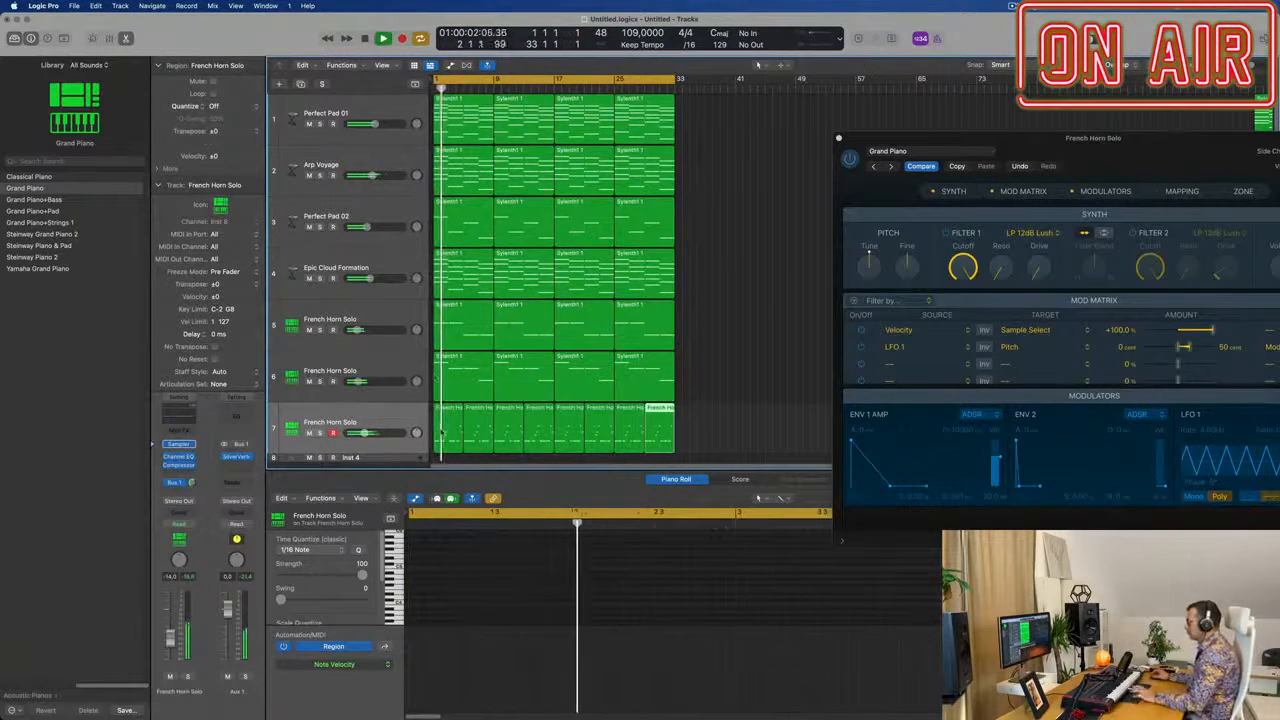
- Replace the Piano Roll with the Smart Controls and mute the Epic Cloud Formation track
{"action": "key", "text": "b"}
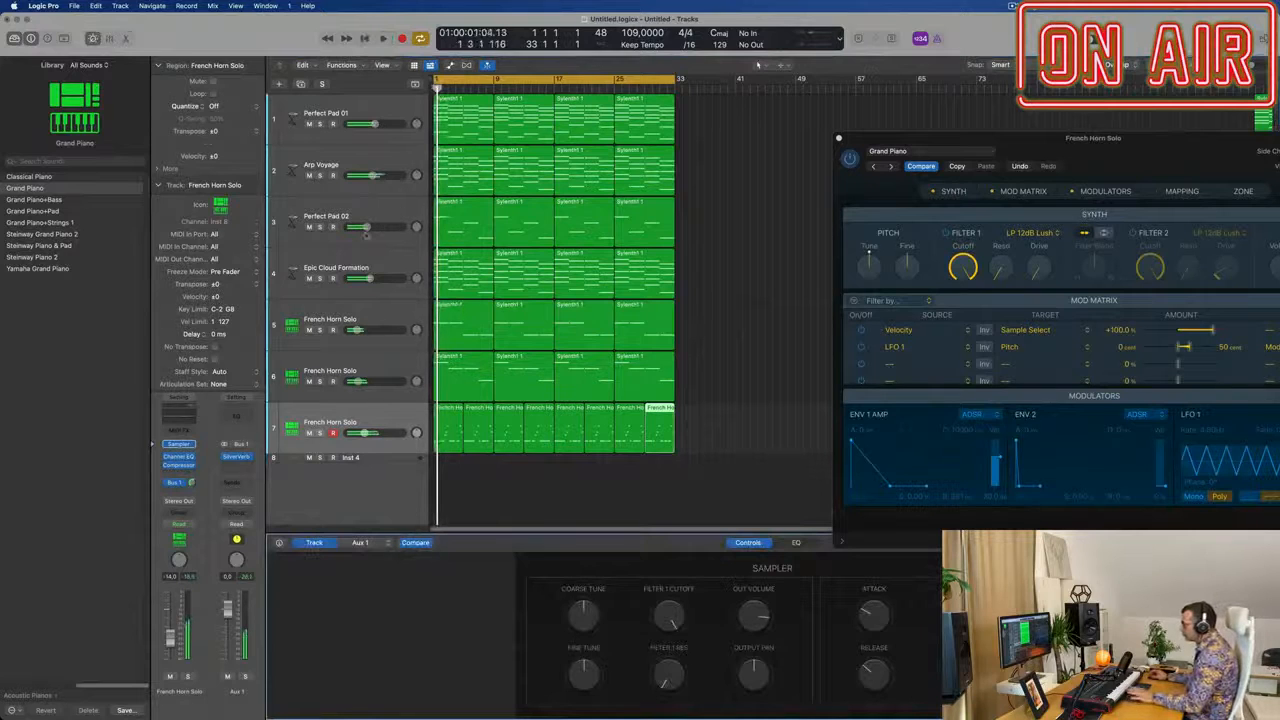
{"action": "left_click", "coordinate": [309, 278]}
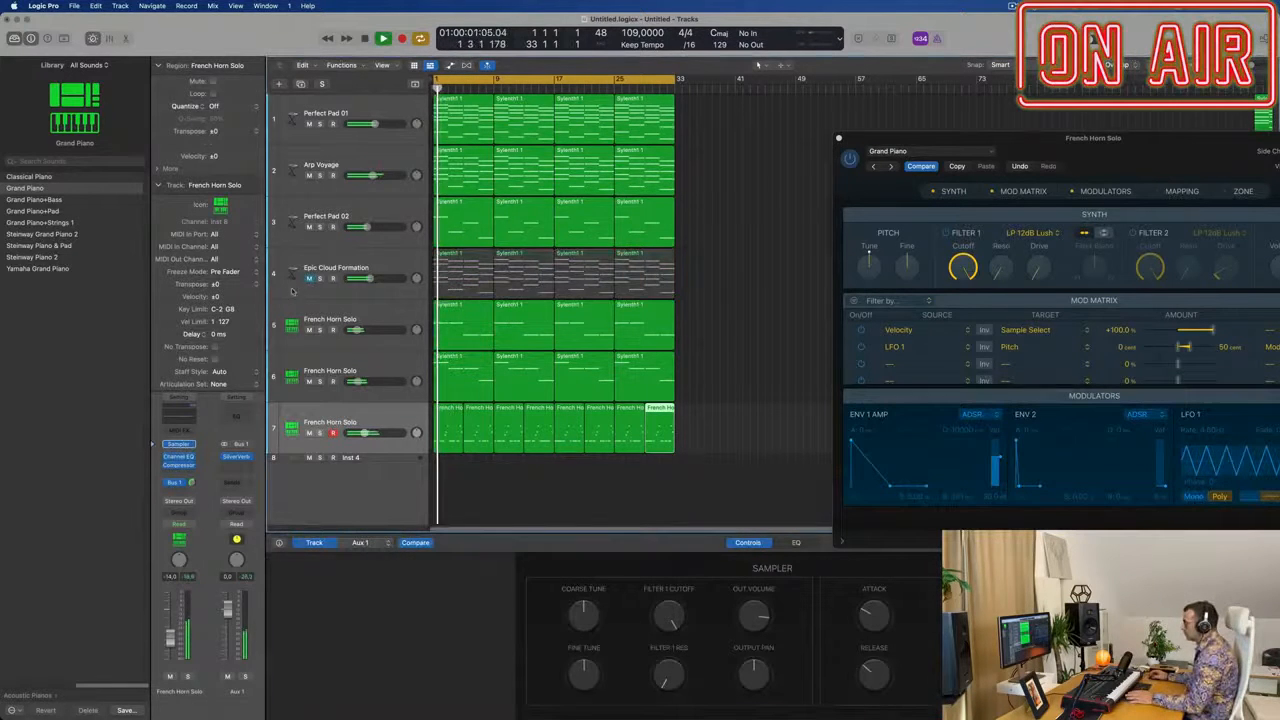
{"action": "left_click", "coordinate": [373, 265]}
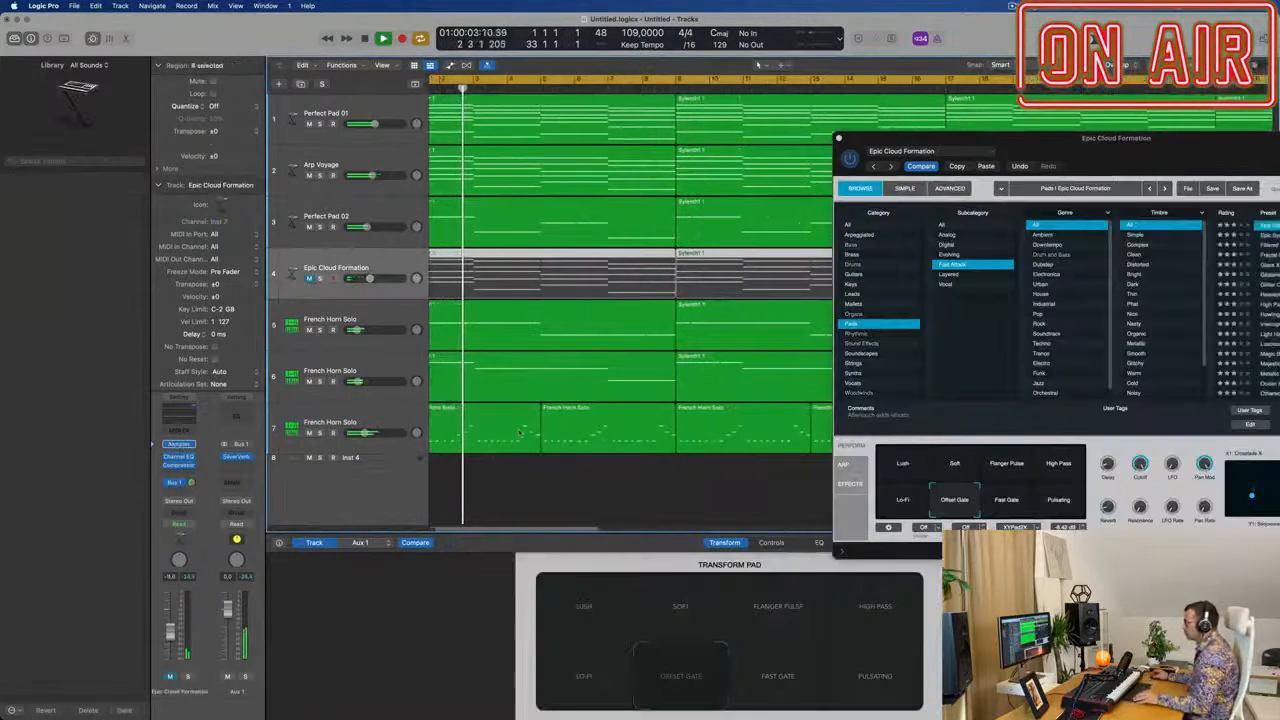
{"action": "key", "text": "z"}
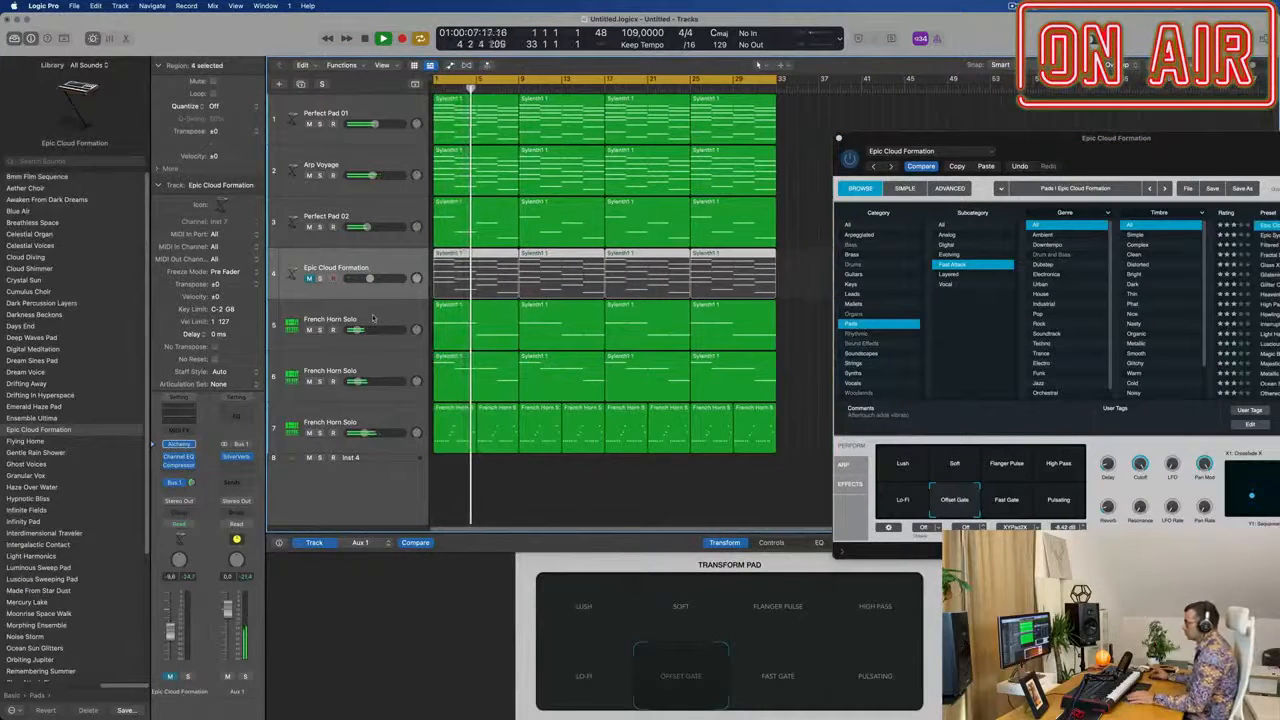
- Add a second send, Bus 2, to the Grand Piano channel on track 7
{"action": "left_click", "coordinate": [376, 420]}
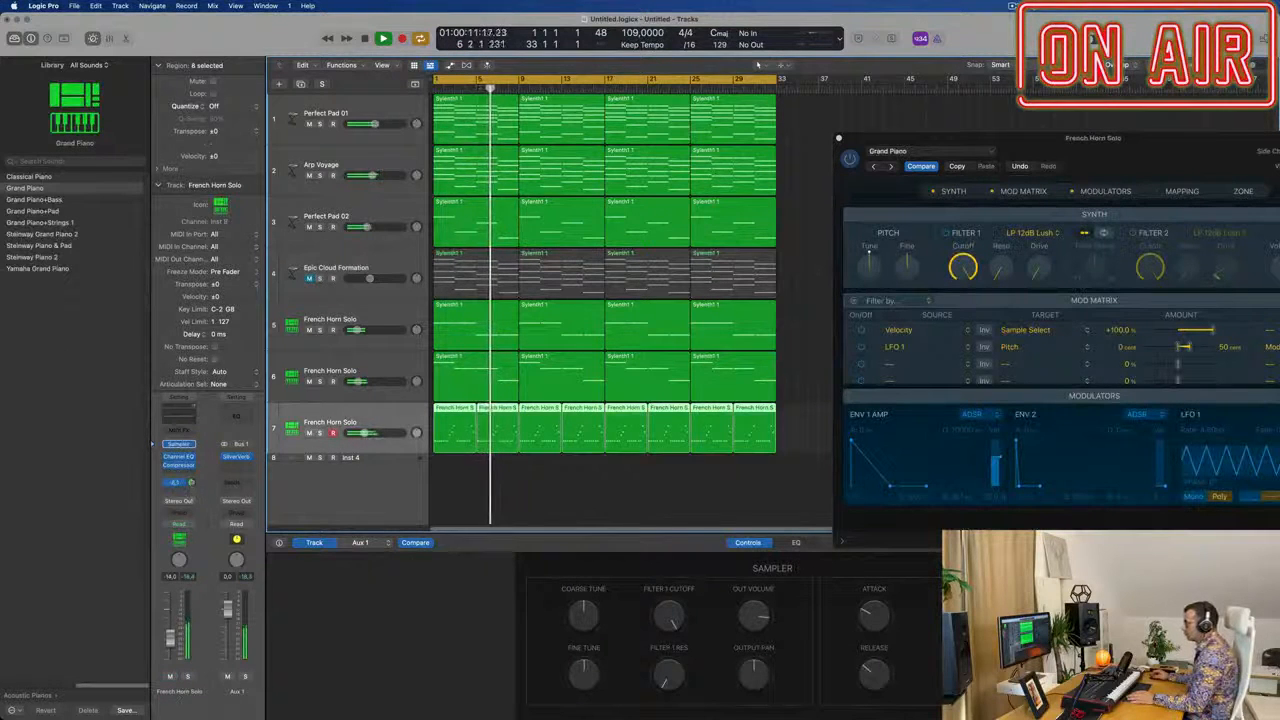
{"action": "left_click", "coordinate": [178, 484]}
{"action": "mouse_move", "coordinate": [178, 506]}
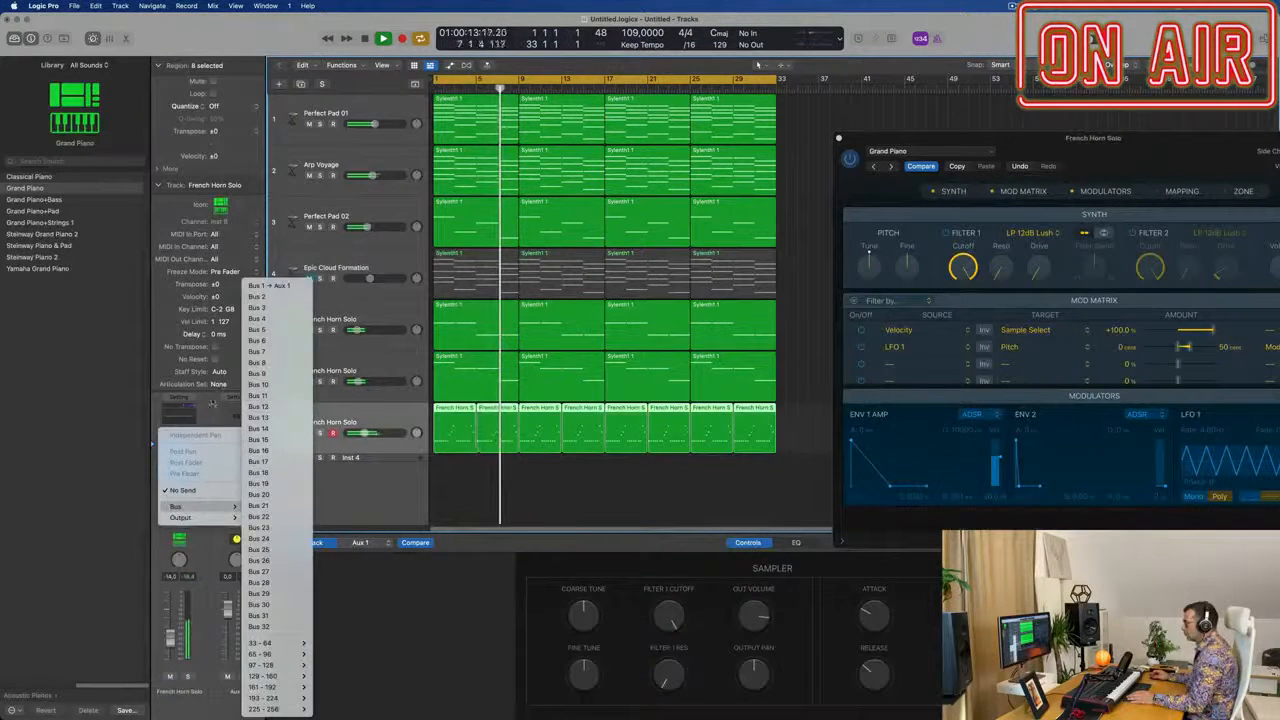
{"action": "left_click", "coordinate": [268, 285]}
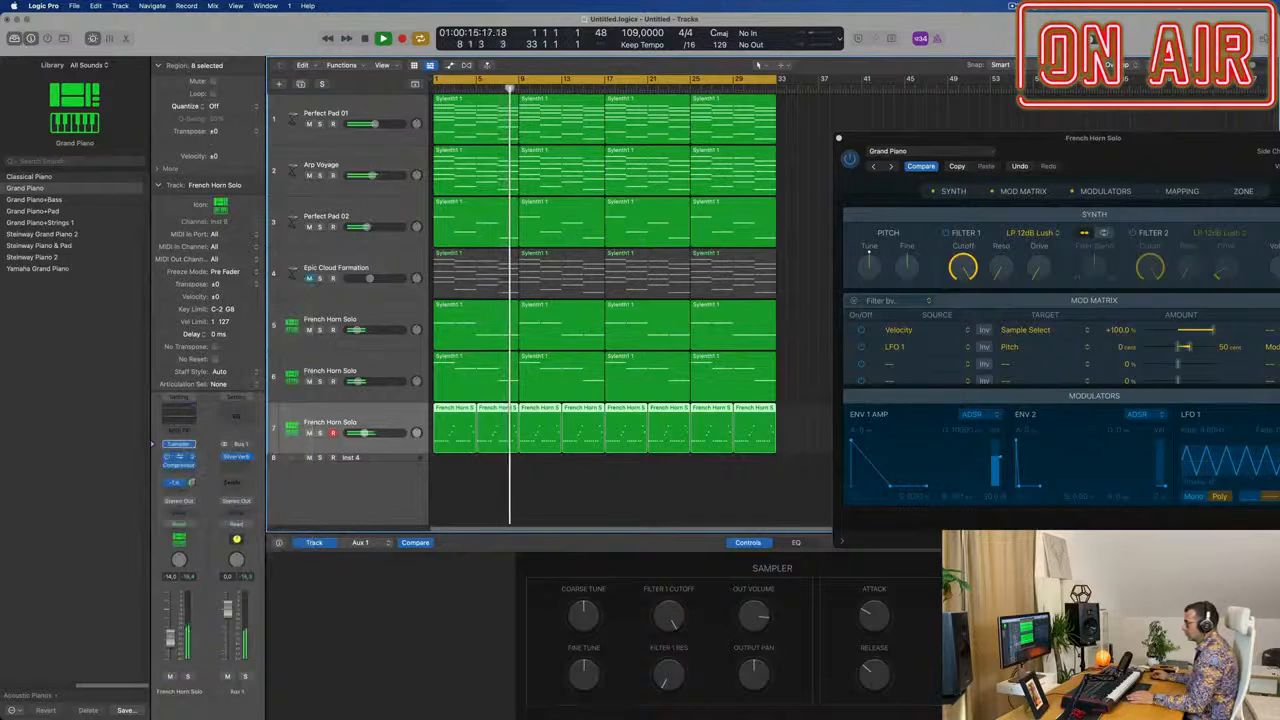
{"action": "left_click", "coordinate": [185, 503]}
{"action": "mouse_move", "coordinate": [185, 506]}
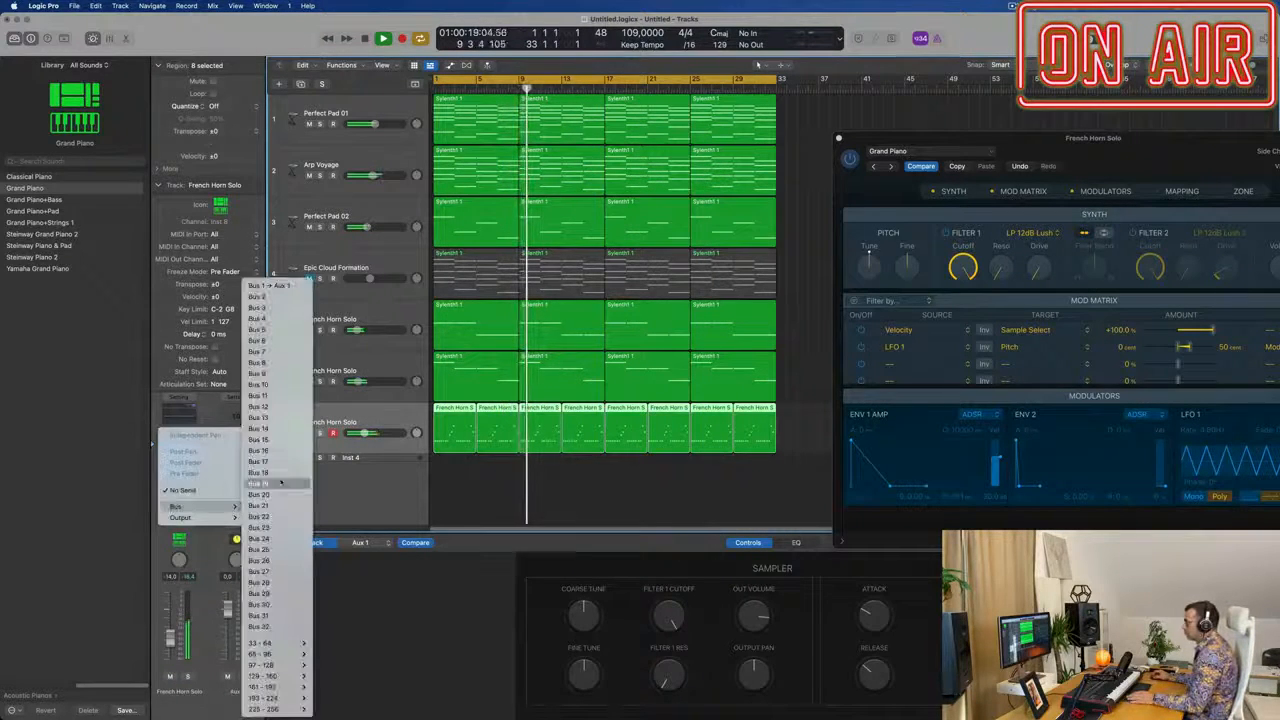
{"action": "left_click", "coordinate": [278, 308]}
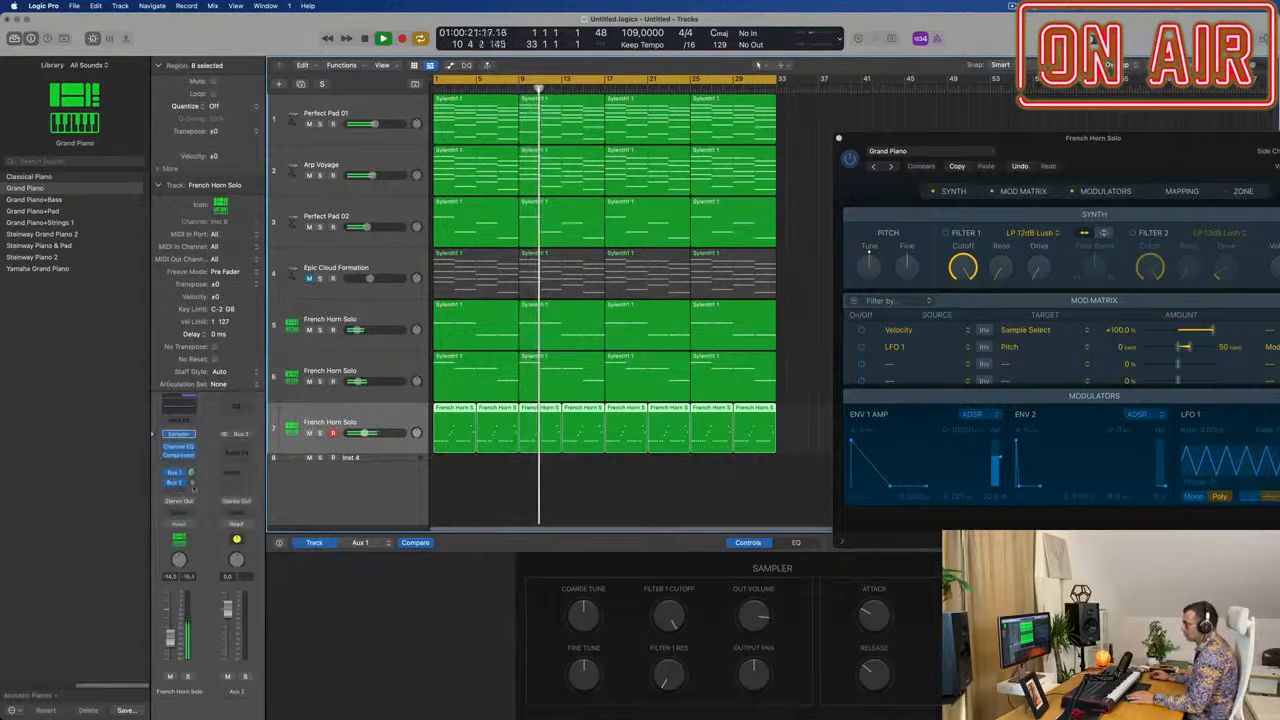
- Insert a Stereo Delay on the Bus 2 aux channel and raise the piano channel's Bus 2 send level
{"action": "left_click", "coordinate": [247, 446]}
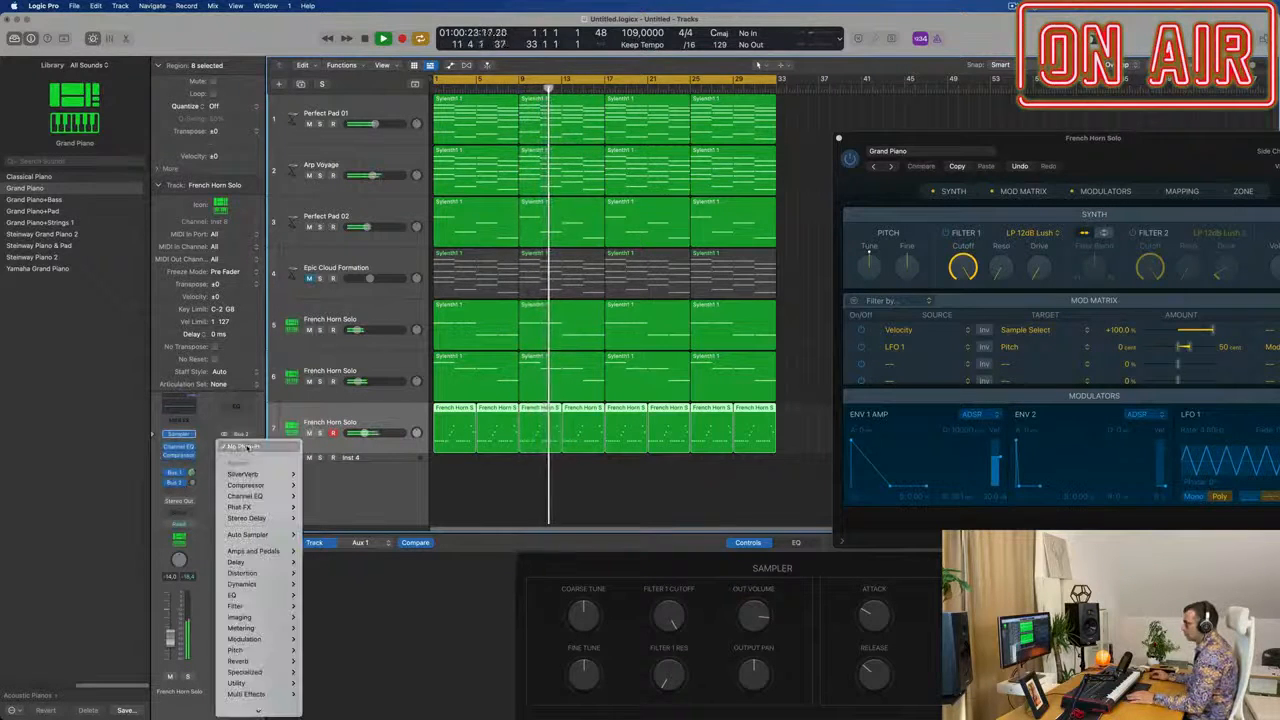
{"action": "mouse_move", "coordinate": [262, 560]}
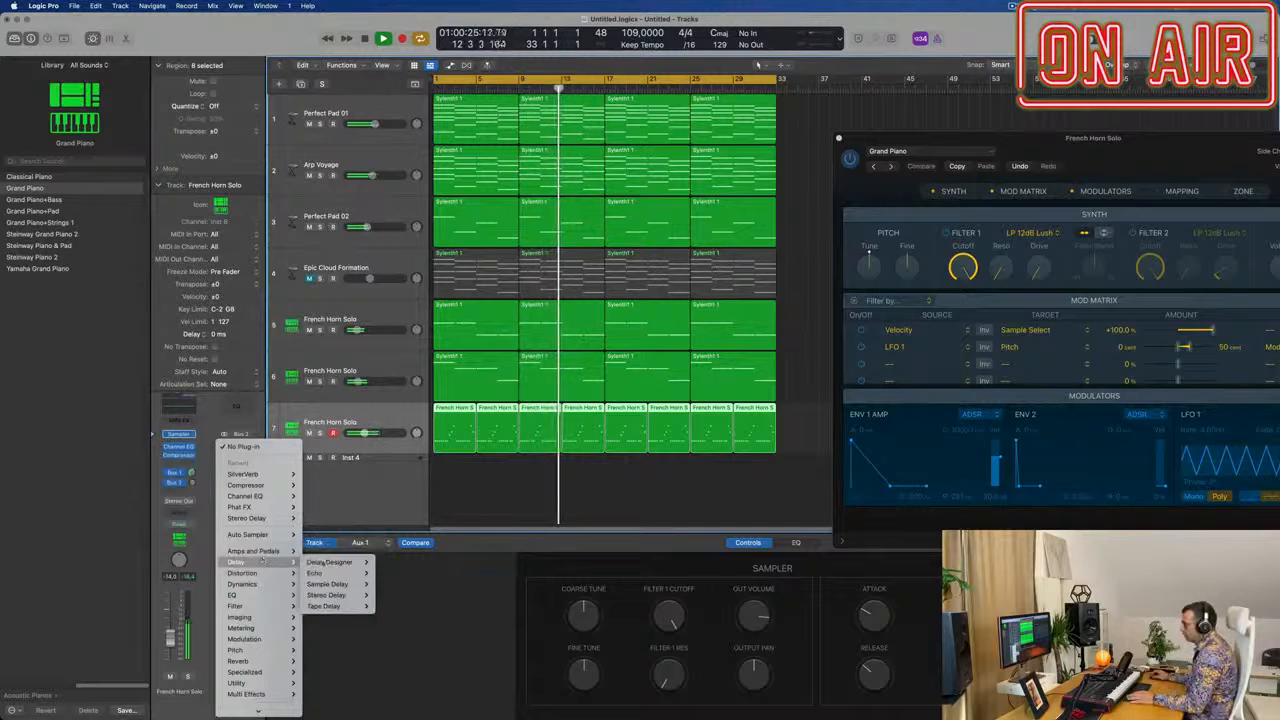
{"action": "left_click", "coordinate": [215, 400]}
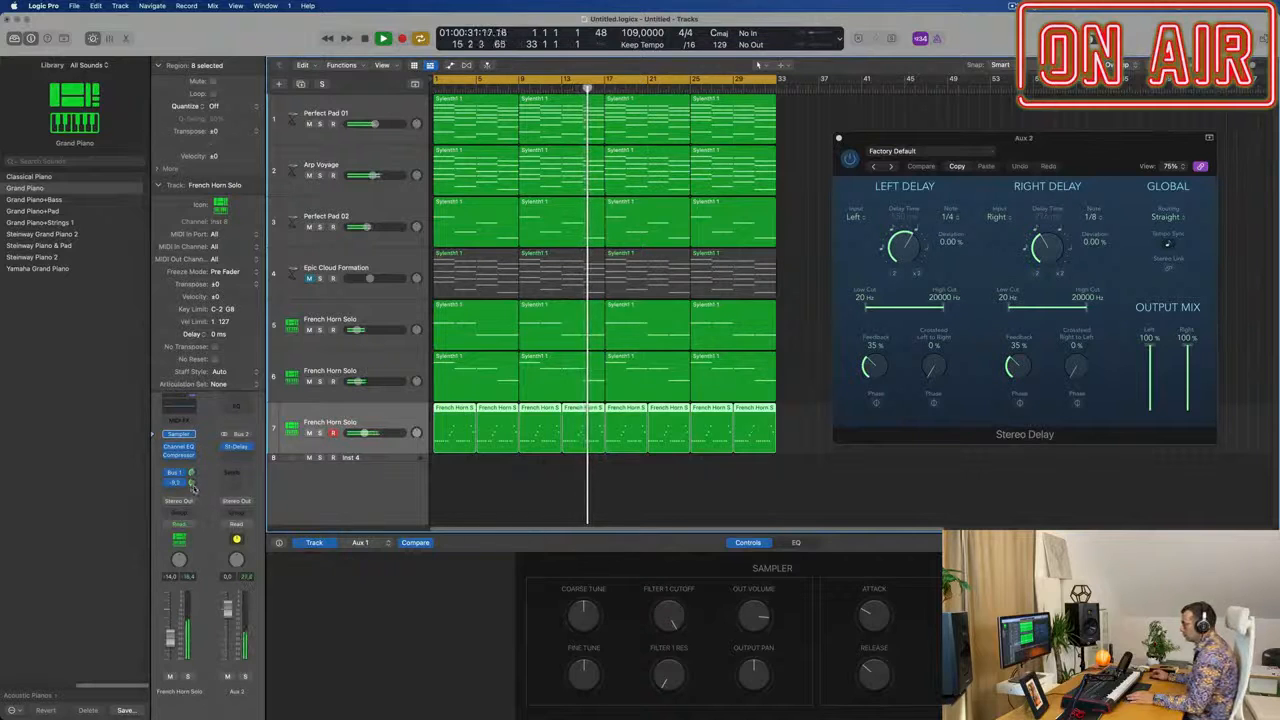
{"action": "mouse_move", "coordinate": [193, 485]}
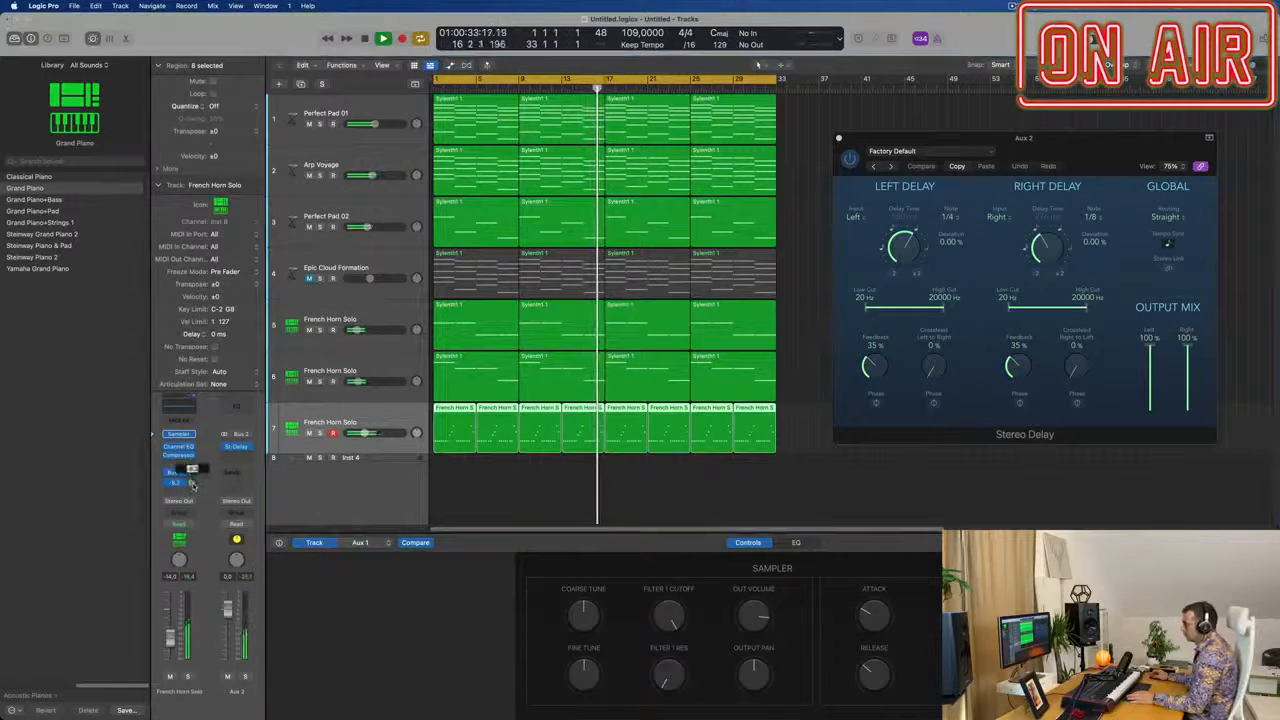
{"action": "left_click_drag", "start_coordinate": [1058, 148], "coordinate": [1000, 160]}
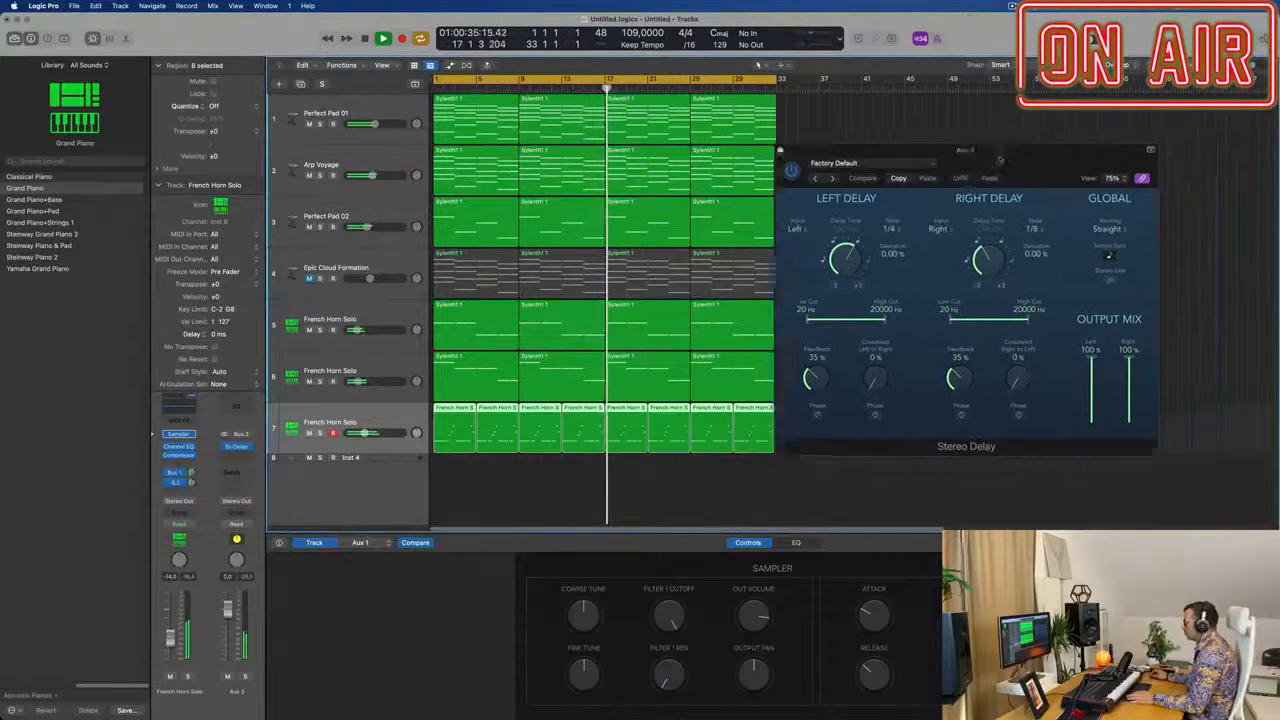
{"action": "left_click", "coordinate": [779, 151]}
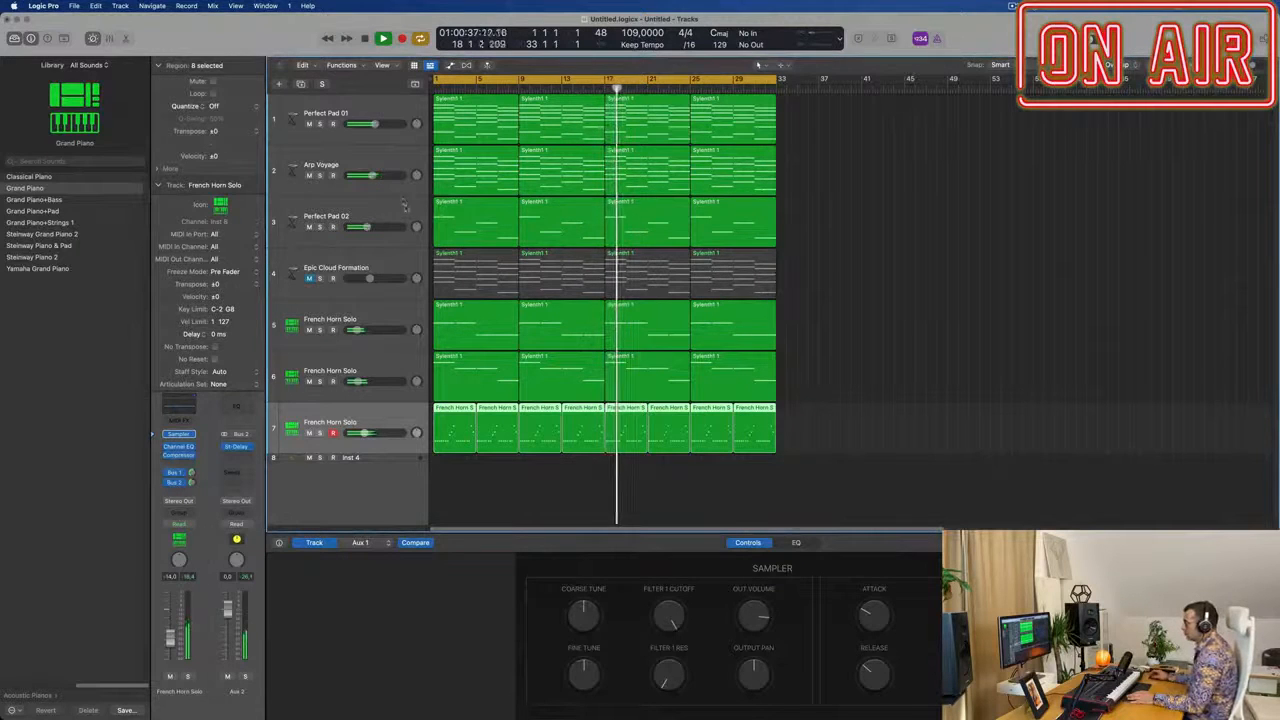
- Lower the Arp Voyage track's volume and view the Alchemy instrument on the Perfect Pad 01 track
{"action": "left_click", "coordinate": [408, 167]}
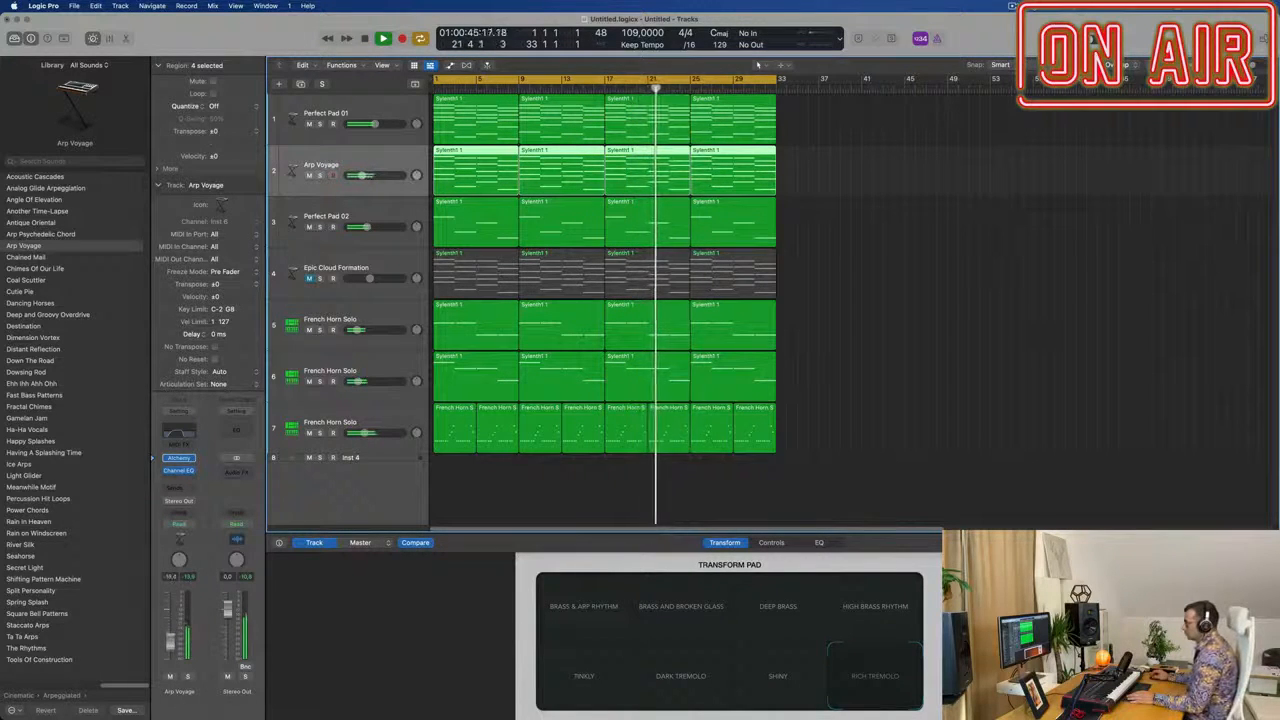
{"action": "key", "text": "Up"}
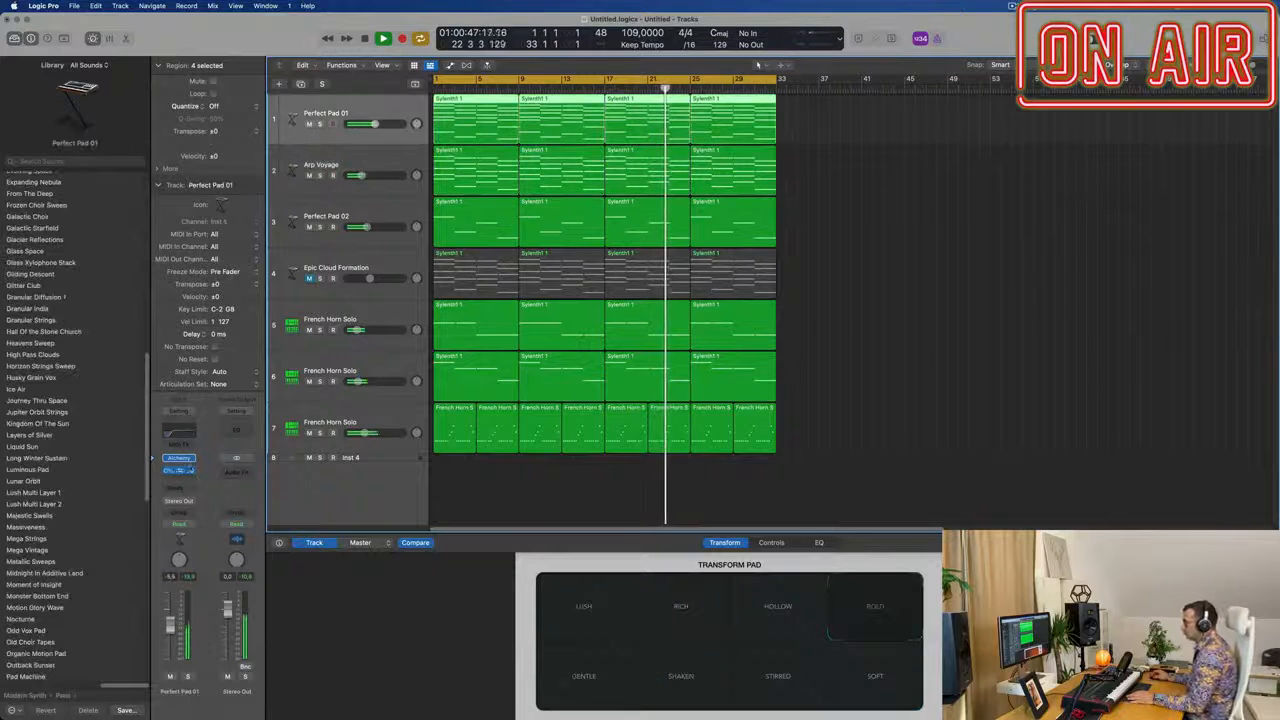
{"action": "key", "text": "v"}
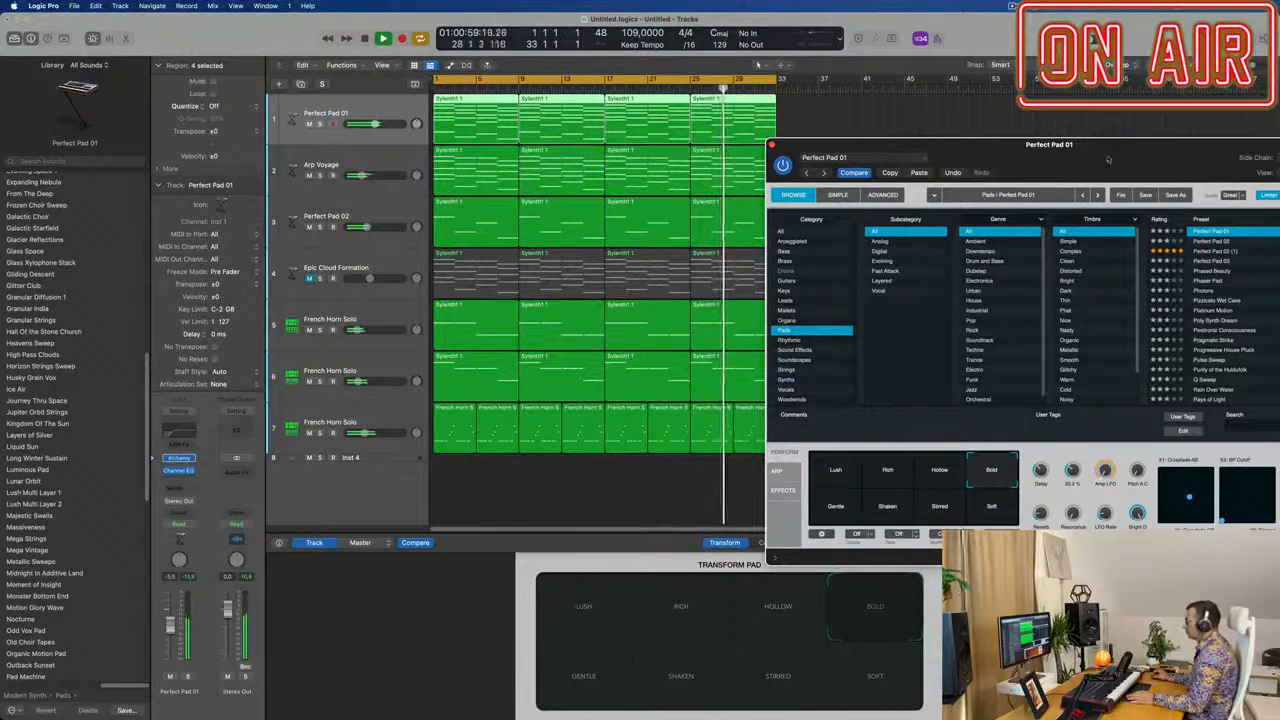
{"action": "left_click_drag", "start_coordinate": [1108, 158], "coordinate": [883, 82]}
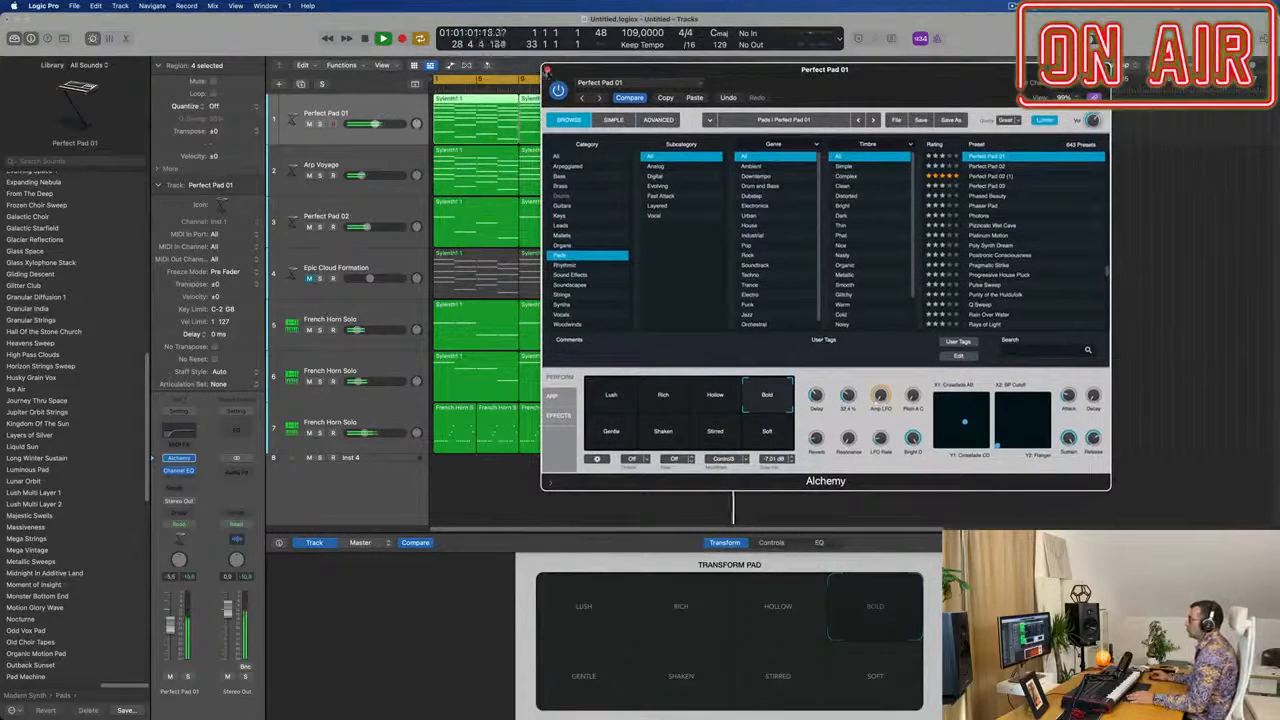
{"action": "left_click", "coordinate": [547, 70]}
- Open all piano regions on track 7 in the Piano Roll with their Note Velocity lane
{"action": "left_click", "coordinate": [868, 341]}
{"action": "key", "text": "super+Right"}
{"action": "key", "text": "super+Right"}
{"action": "key", "text": "super+Left"}
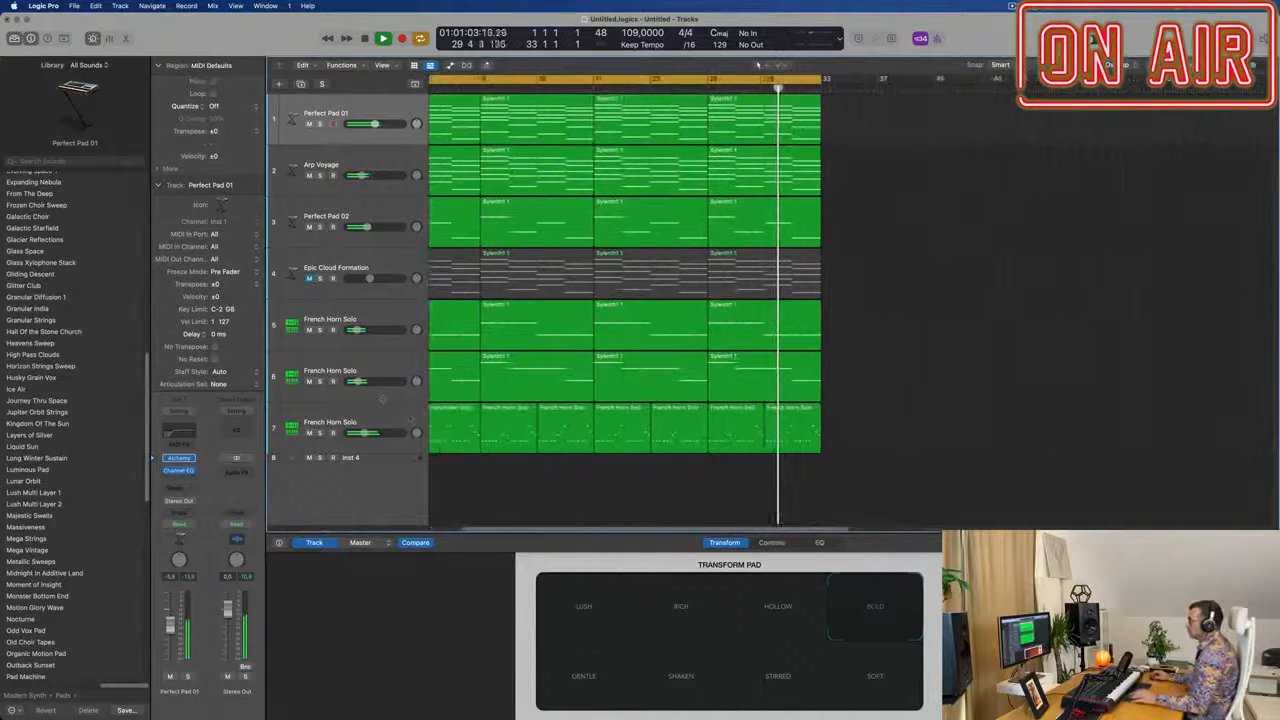
{"action": "left_click", "coordinate": [372, 423]}
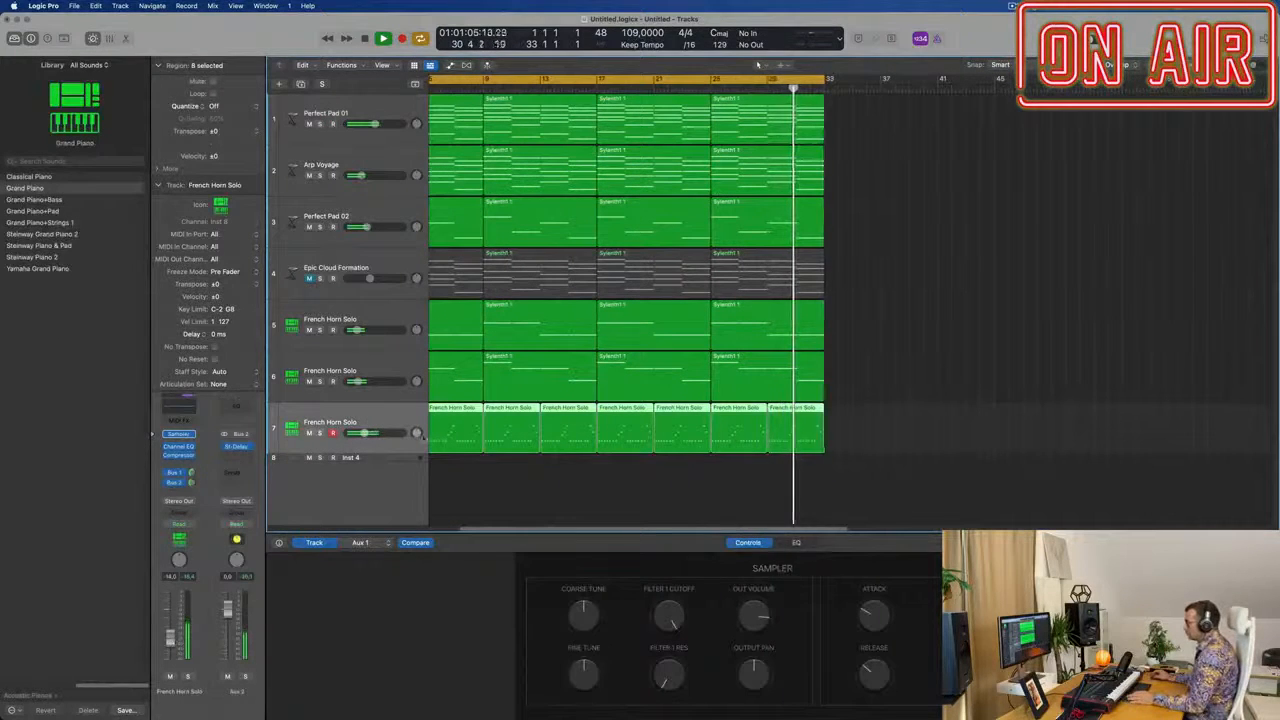
{"action": "scroll", "coordinate": [889, 434], "scroll_direction": "left", "scroll_amount": 2}
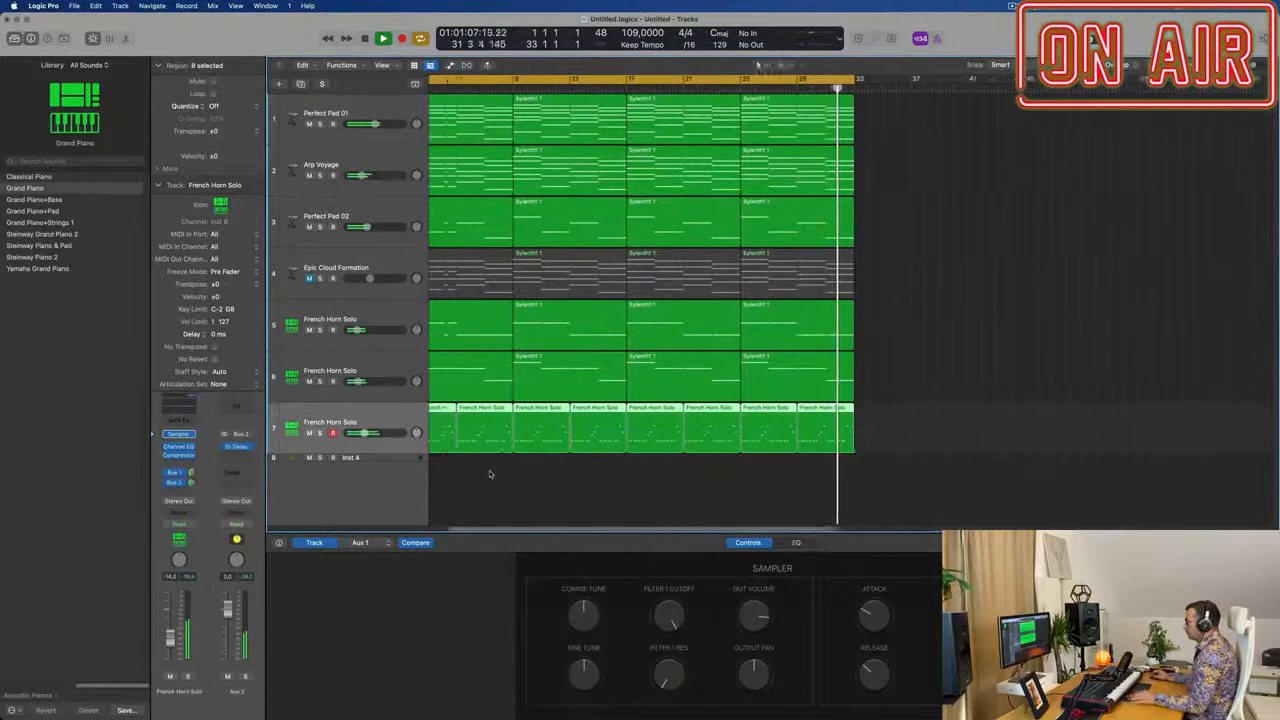
{"action": "scroll", "coordinate": [450, 413], "scroll_direction": "left", "scroll_amount": 3}
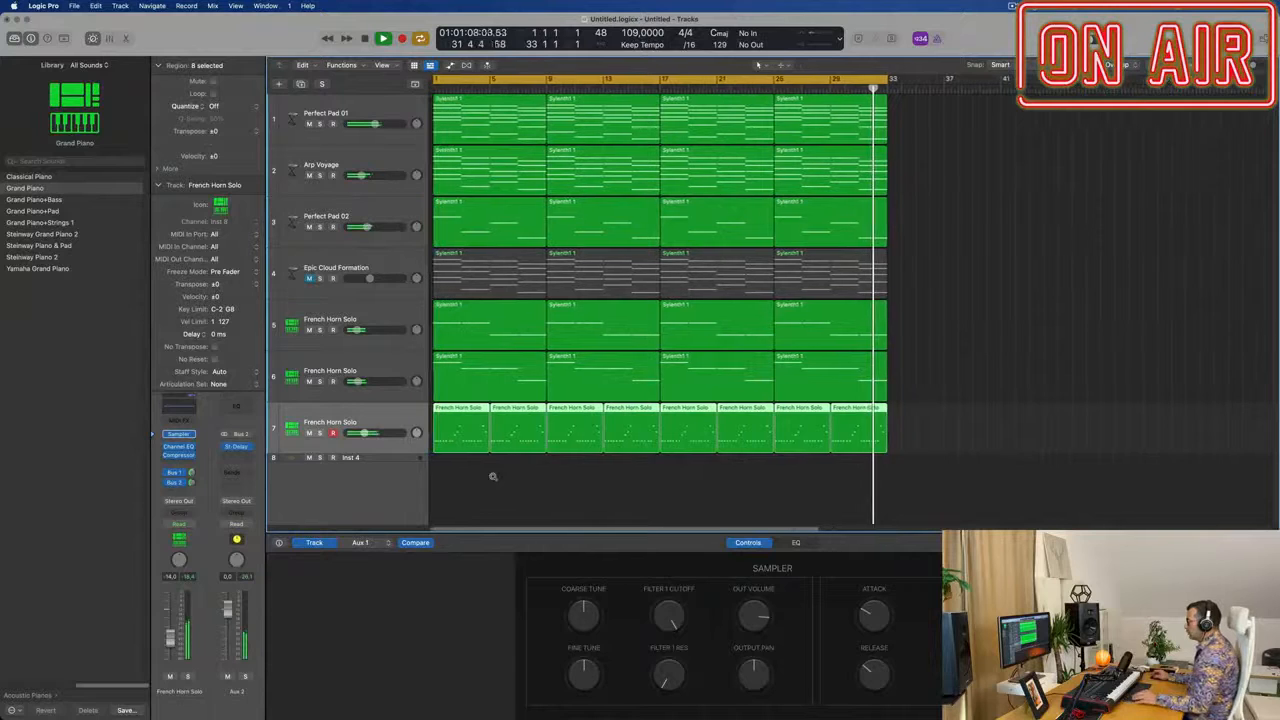
{"action": "double_click", "coordinate": [462, 411]}
{"action": "scroll", "coordinate": [497, 665], "scroll_direction": "right", "scroll_amount": 1}
{"action": "scroll", "coordinate": [499, 664], "scroll_direction": "right", "scroll_amount": 1}
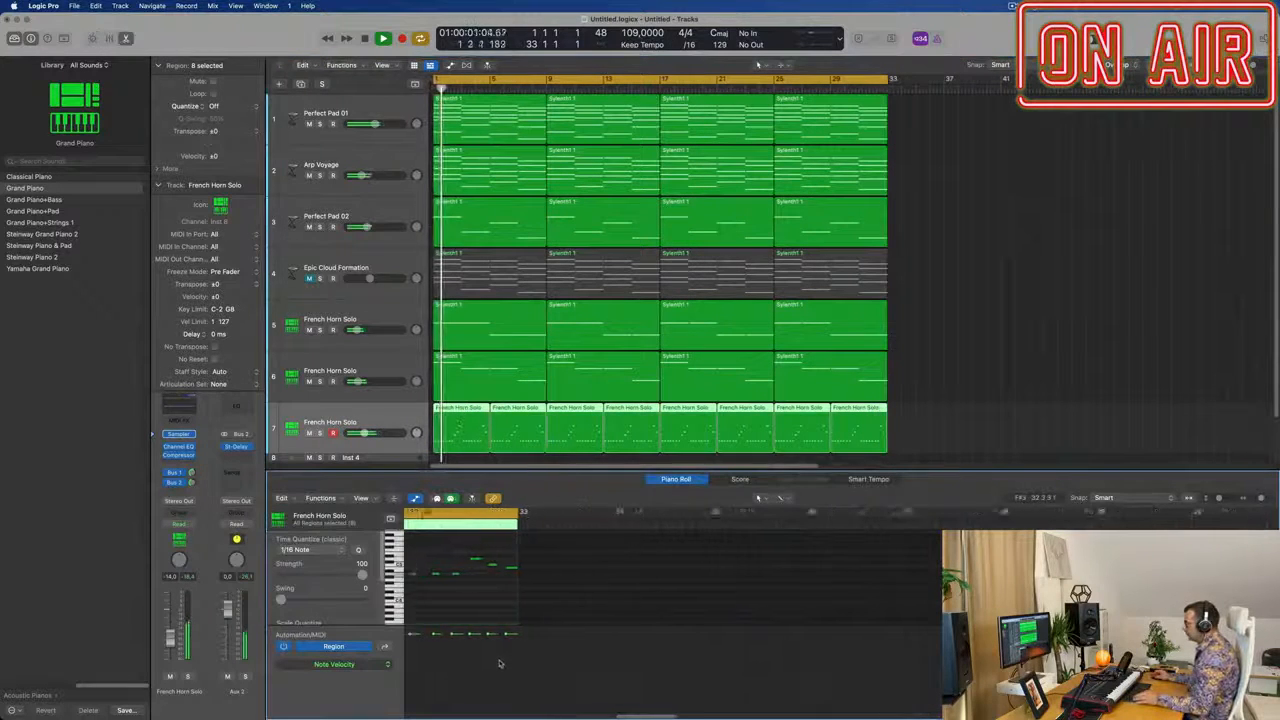
{"action": "scroll", "coordinate": [515, 663], "scroll_direction": "left", "scroll_amount": 2}
{"action": "scroll", "coordinate": [522, 658], "scroll_direction": "left", "scroll_amount": 4}
{"action": "scroll", "coordinate": [525, 657], "scroll_direction": "left", "scroll_amount": 5}
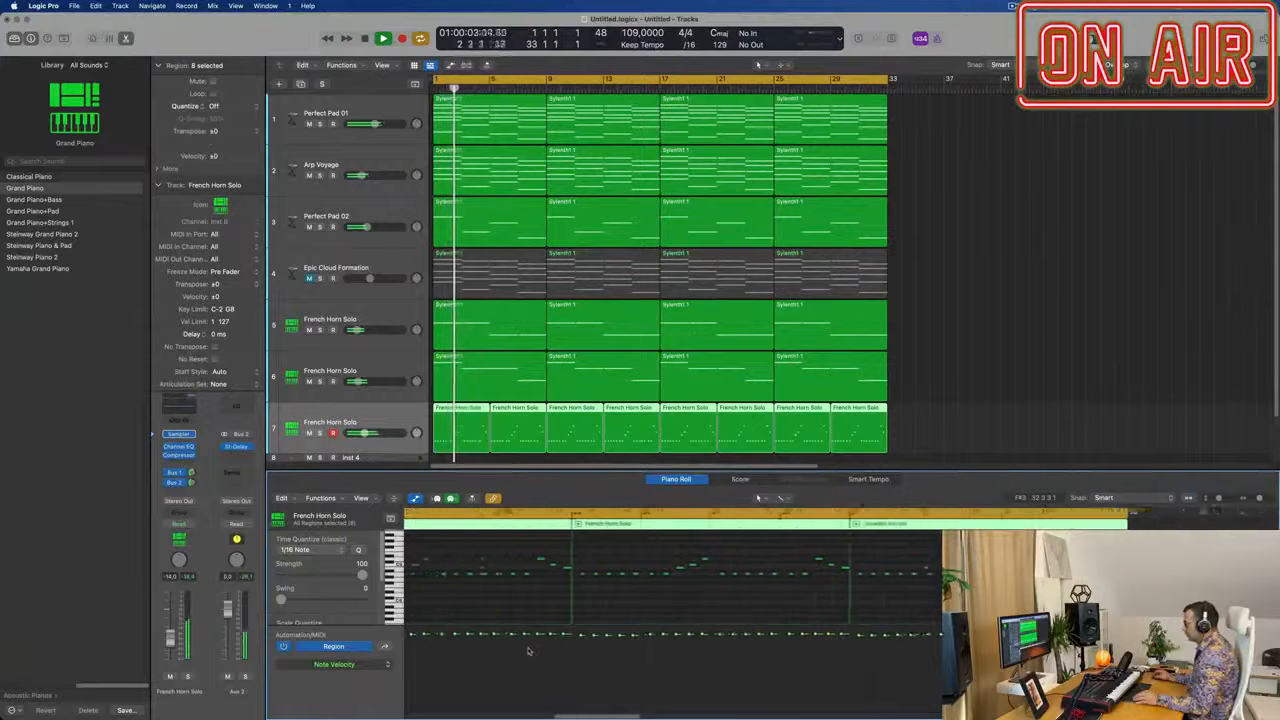
{"action": "scroll", "coordinate": [530, 663], "scroll_direction": "left", "scroll_amount": 5}
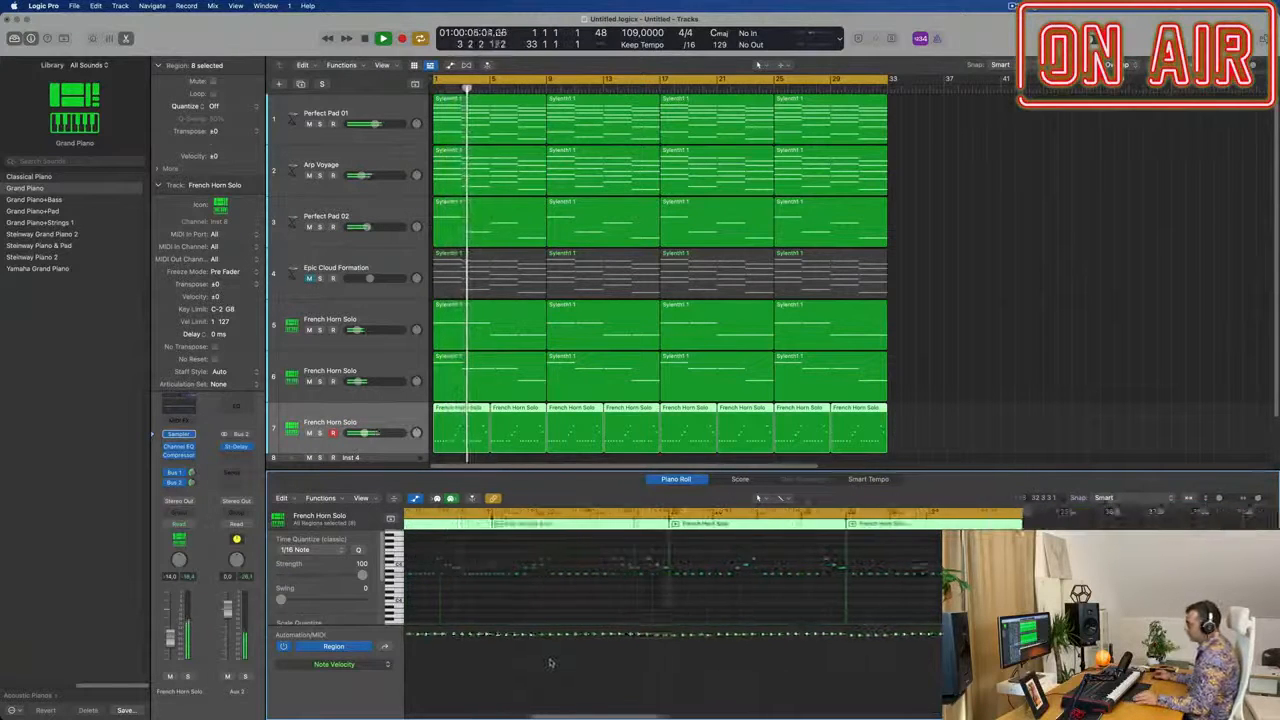
{"action": "scroll", "coordinate": [555, 665], "scroll_direction": "left", "scroll_amount": 4}
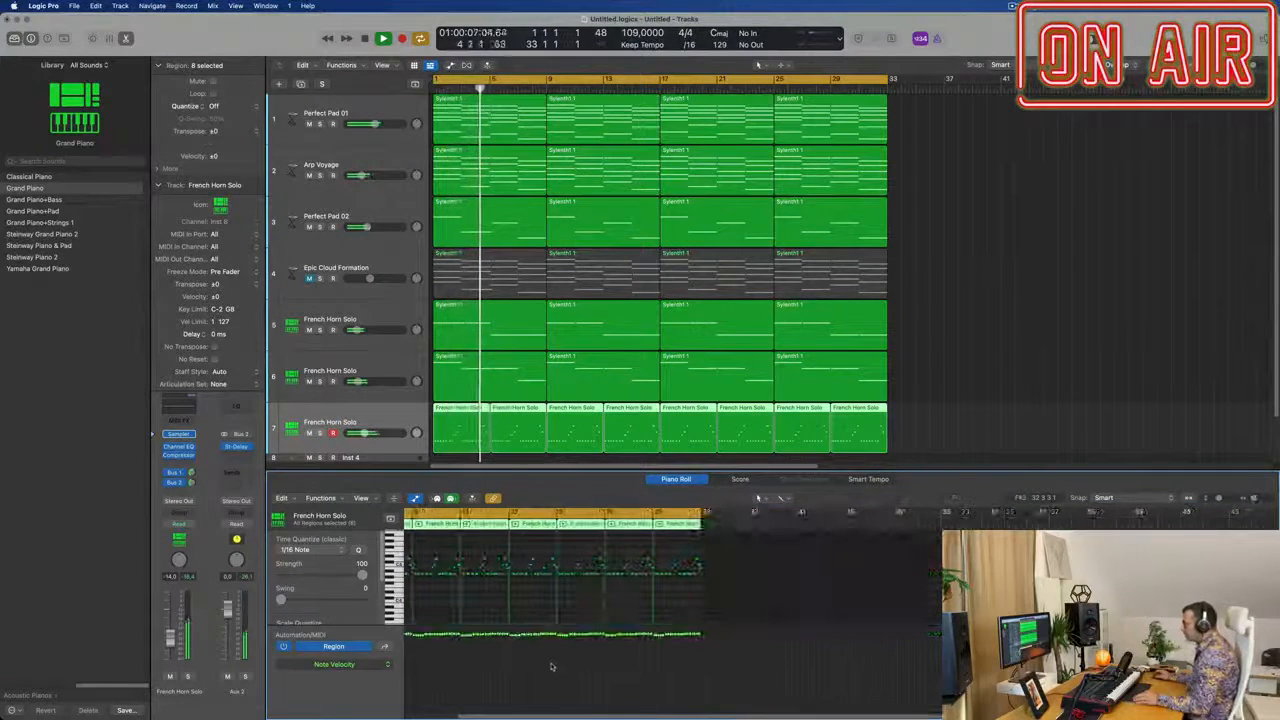
{"action": "scroll", "coordinate": [560, 667], "scroll_direction": "left", "scroll_amount": 4}
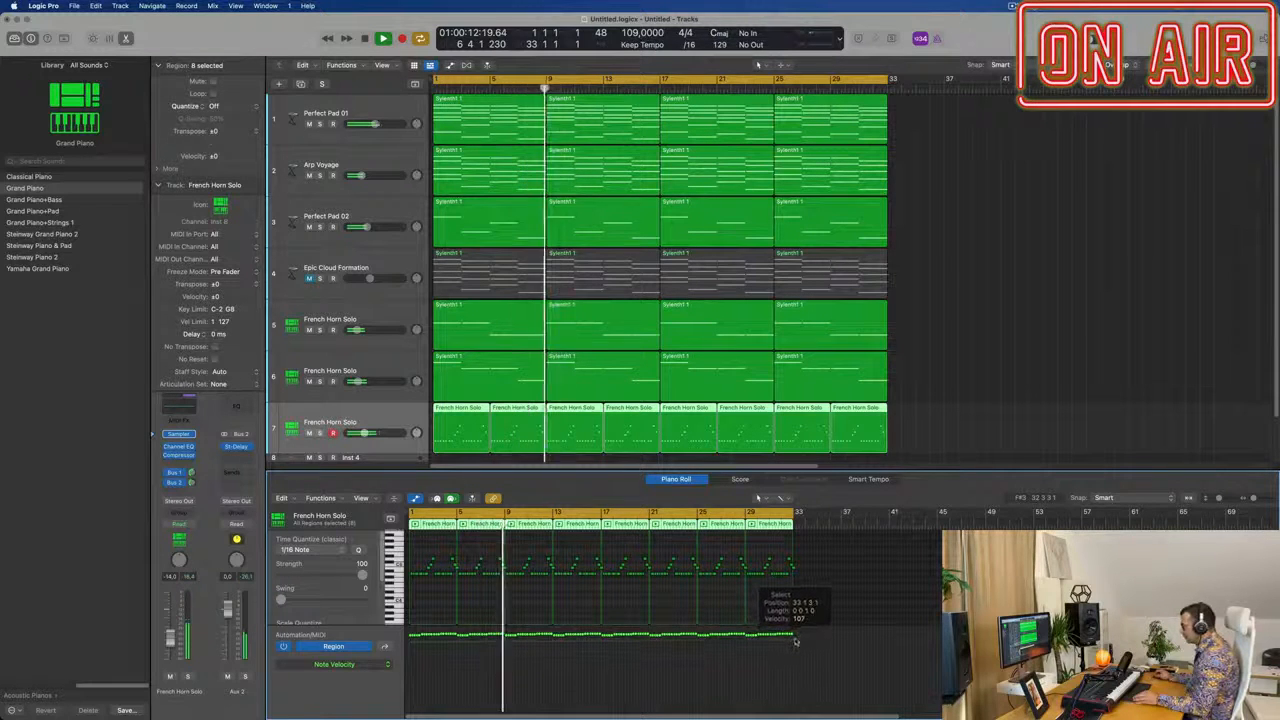
- Shape the first piano region's note velocities into a lower, gradually rising ramp and raise track 7's volume
{"action": "key", "text": "Return"}
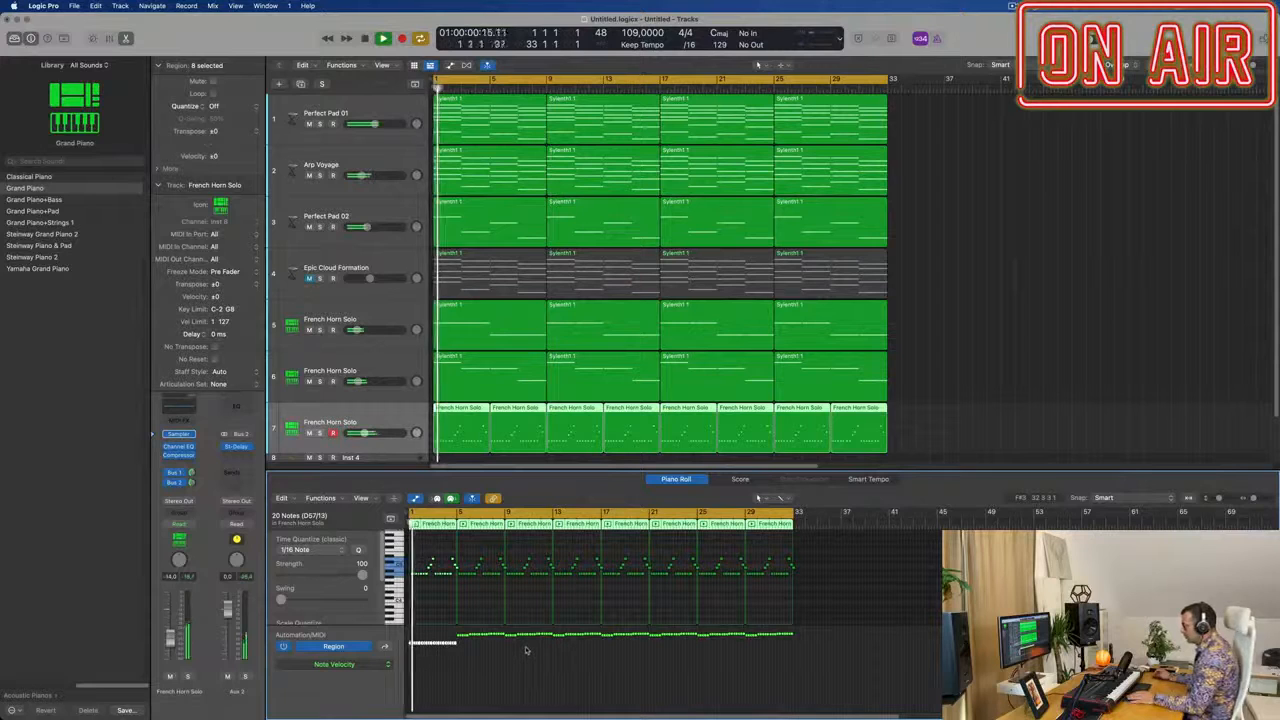
{"action": "left_click_drag", "start_coordinate": [409, 655], "coordinate": [457, 655]}
{"action": "key", "text": "space"}
{"action": "key", "text": "Return"}
{"action": "key", "text": "space"}
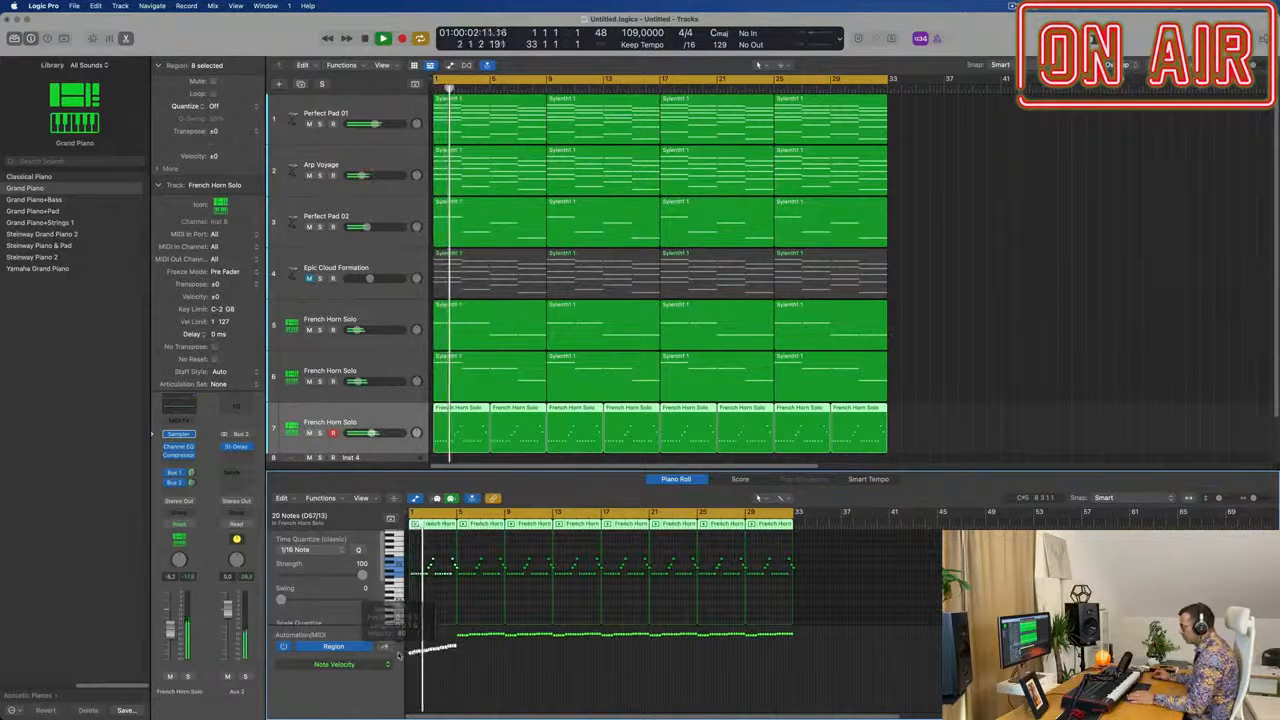
- Slightly raise the early notes of the first region's velocity ramp while playing the piano from bar 1
{"action": "key", "text": "super+Right"}
{"action": "key", "text": "super+Right"}
{"action": "key", "text": "super+Right"}
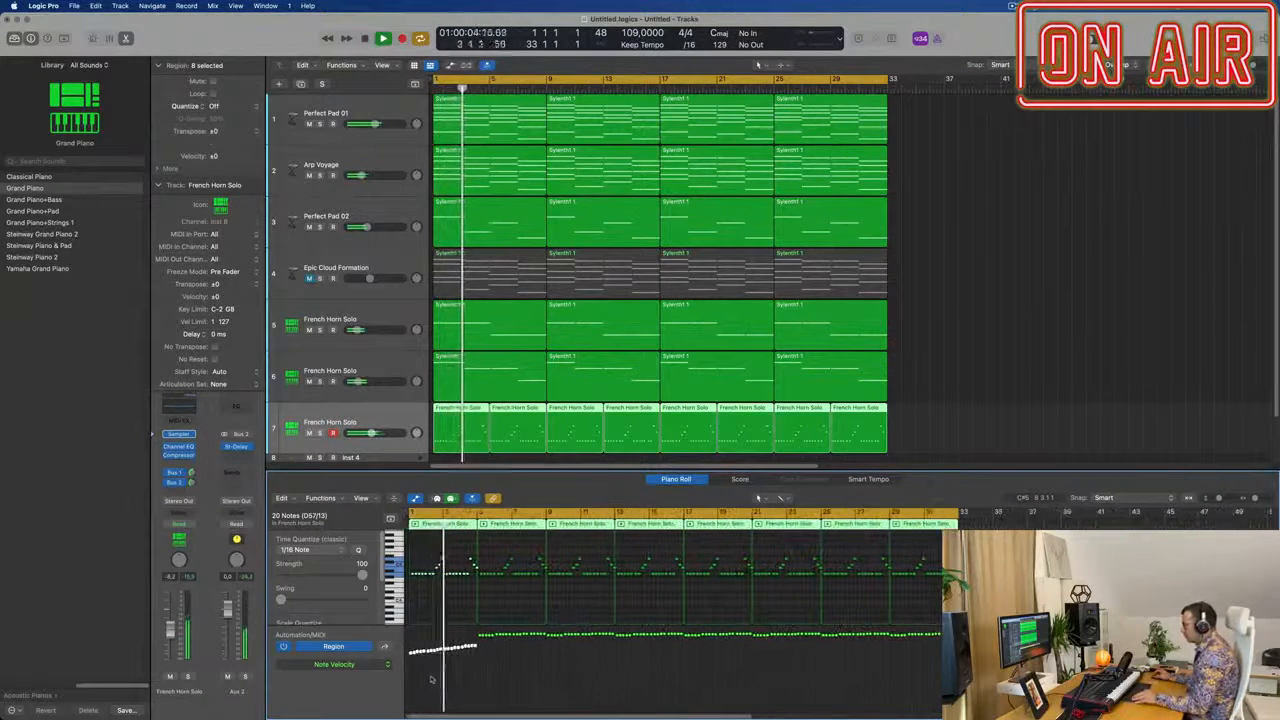
{"action": "scroll", "coordinate": [431, 679], "scroll_direction": "left", "scroll_amount": 2}
{"action": "key", "text": "Return"}
{"action": "scroll", "coordinate": [432, 678], "scroll_direction": "right", "scroll_amount": 5}
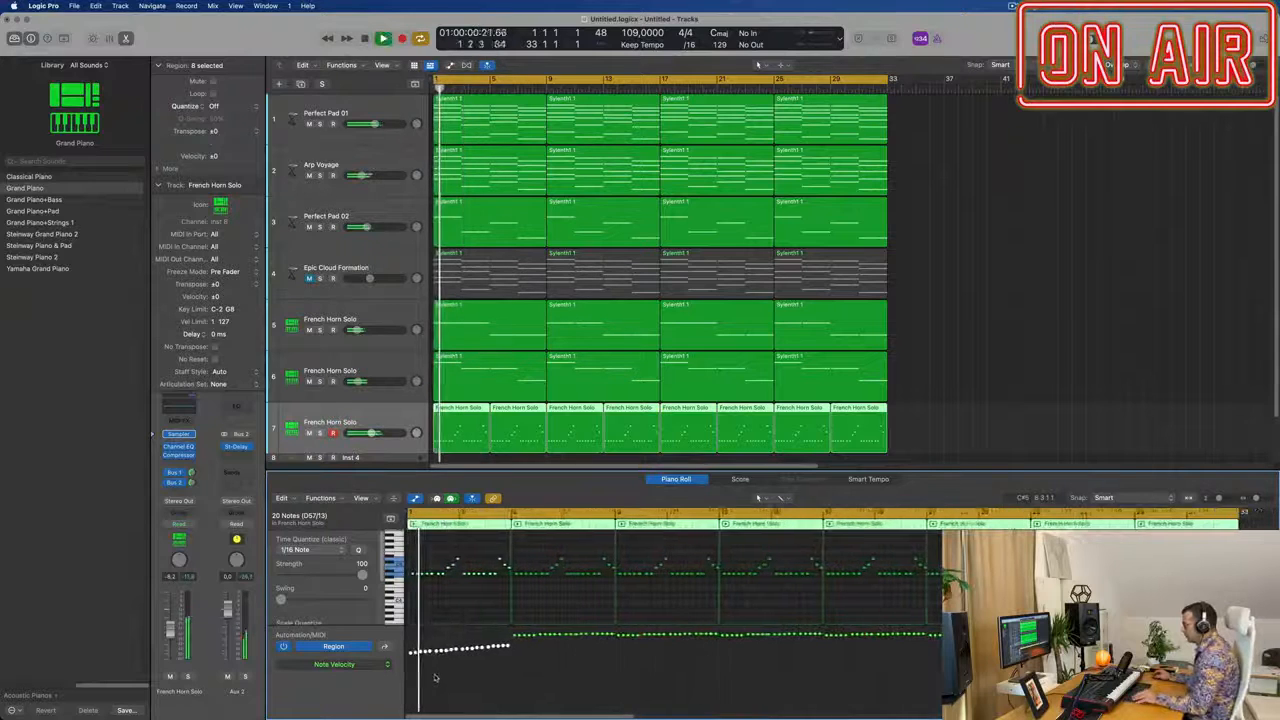
{"action": "scroll", "coordinate": [432, 675], "scroll_direction": "left", "scroll_amount": 2}
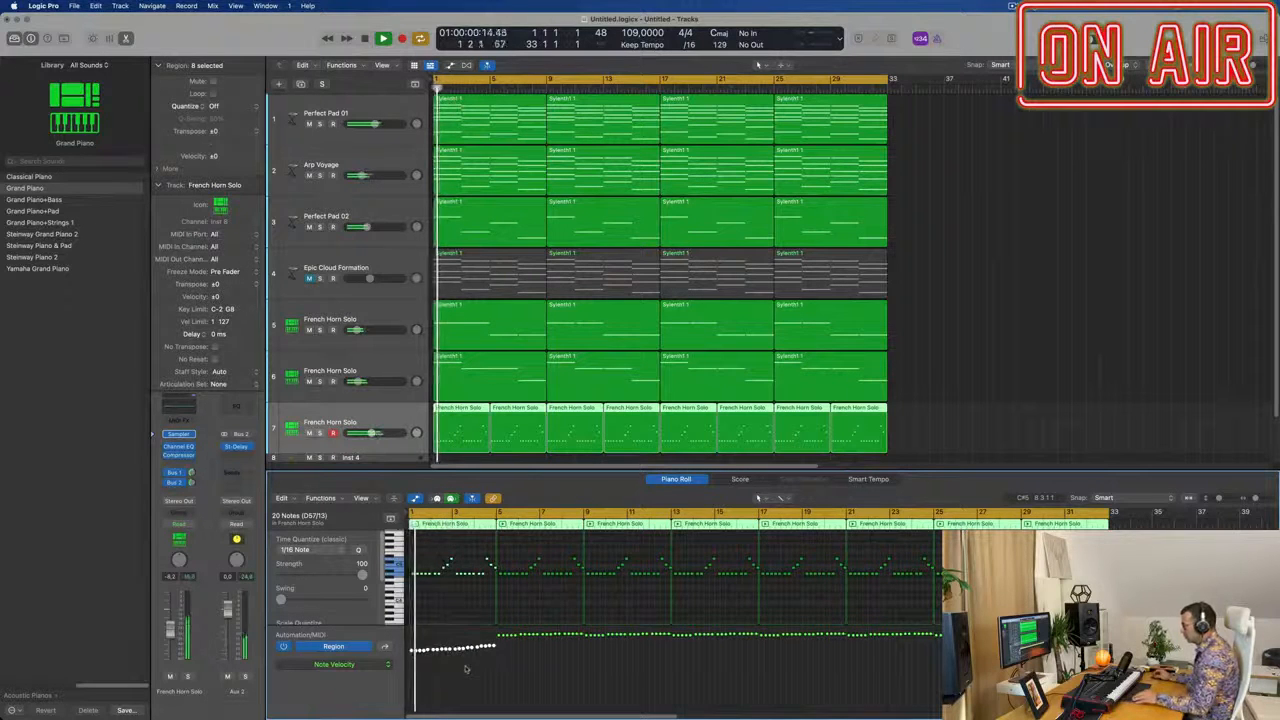
{"action": "scroll", "coordinate": [490, 676], "scroll_direction": "right", "scroll_amount": 2}
{"action": "scroll", "coordinate": [490, 676], "scroll_direction": "left", "scroll_amount": 3}
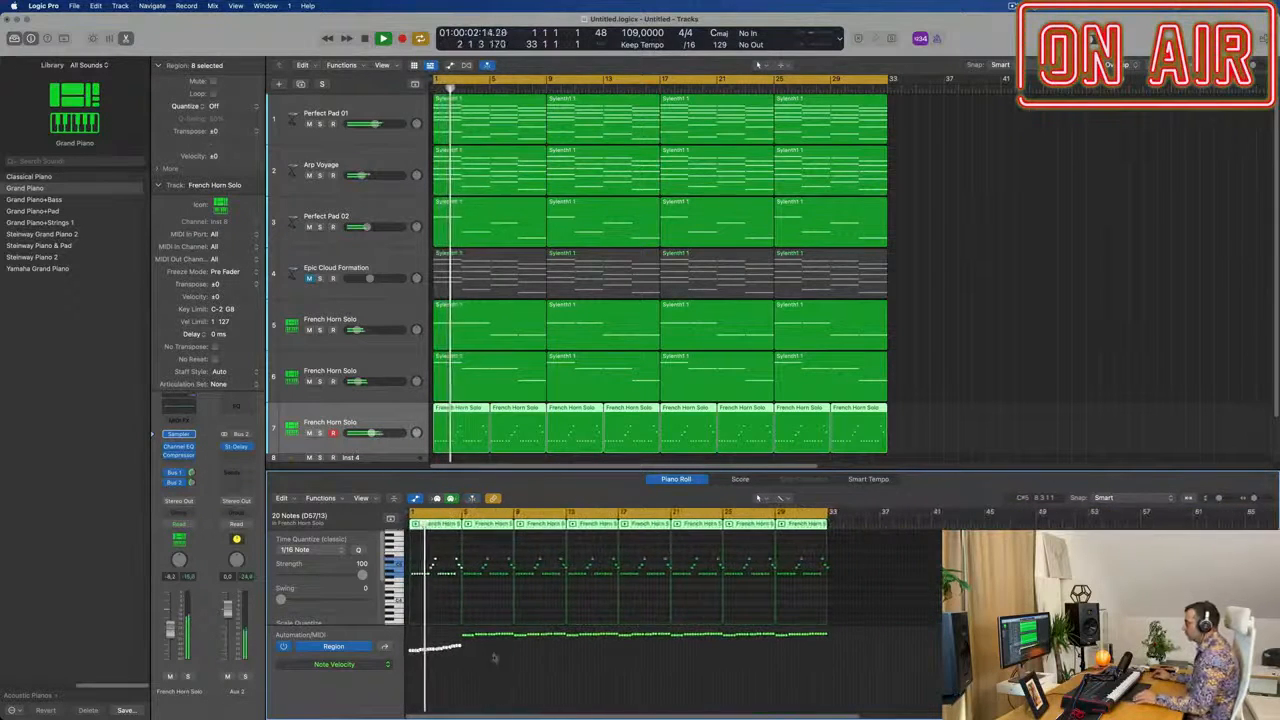
- Delete the seven repeats on track 7 and transpose the remaining four-bar piano region down one octave
{"action": "left_click_drag", "start_coordinate": [932, 415], "coordinate": [439, 430]}
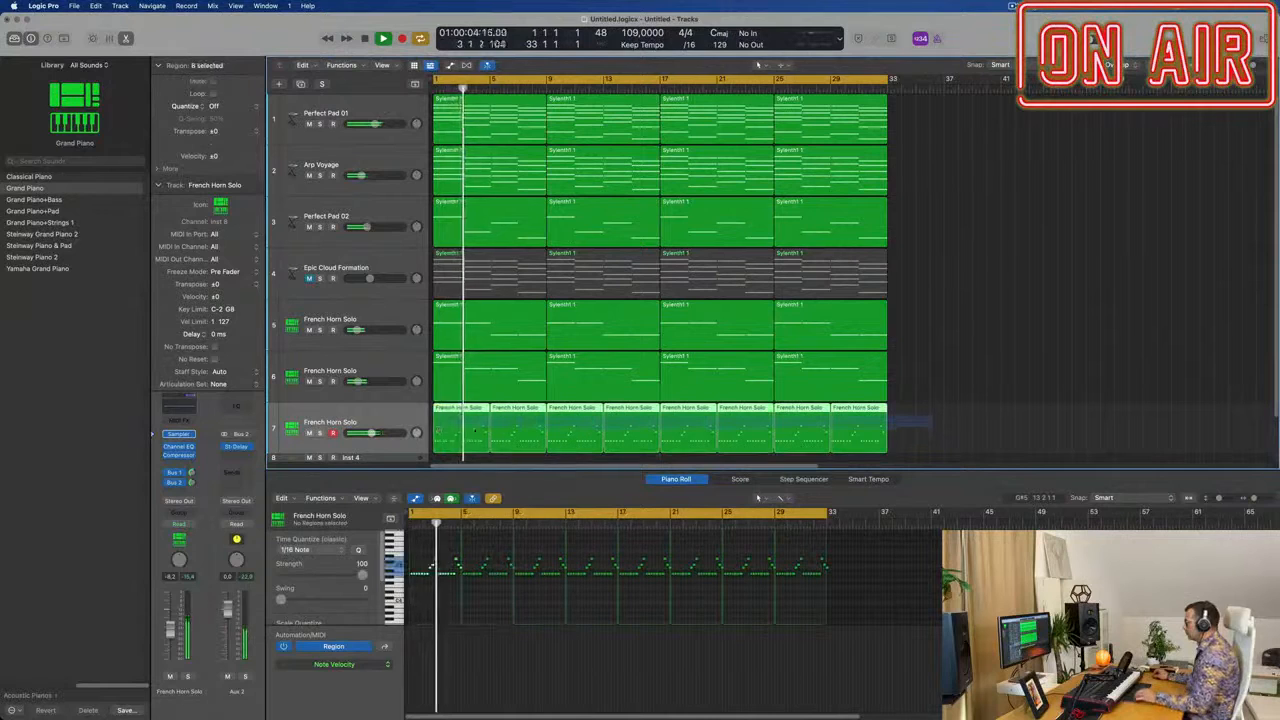
{"action": "key", "text": "Delete"}
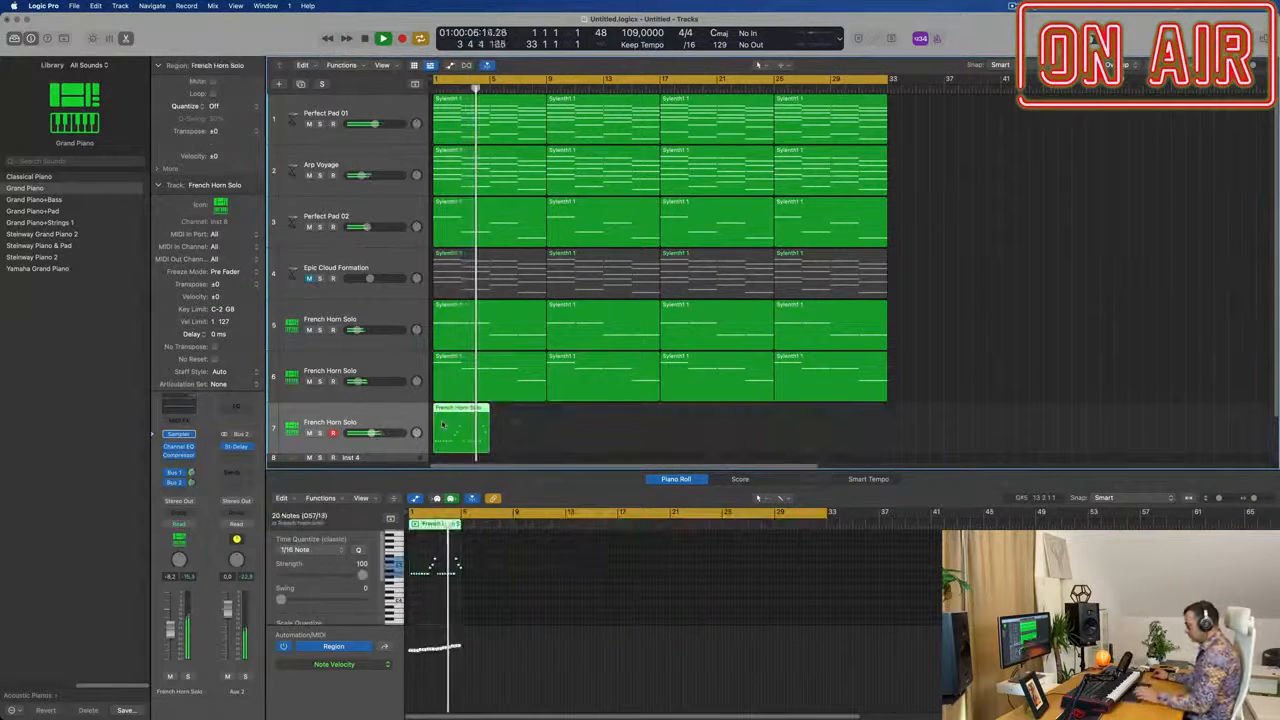
{"action": "key", "text": "e"}
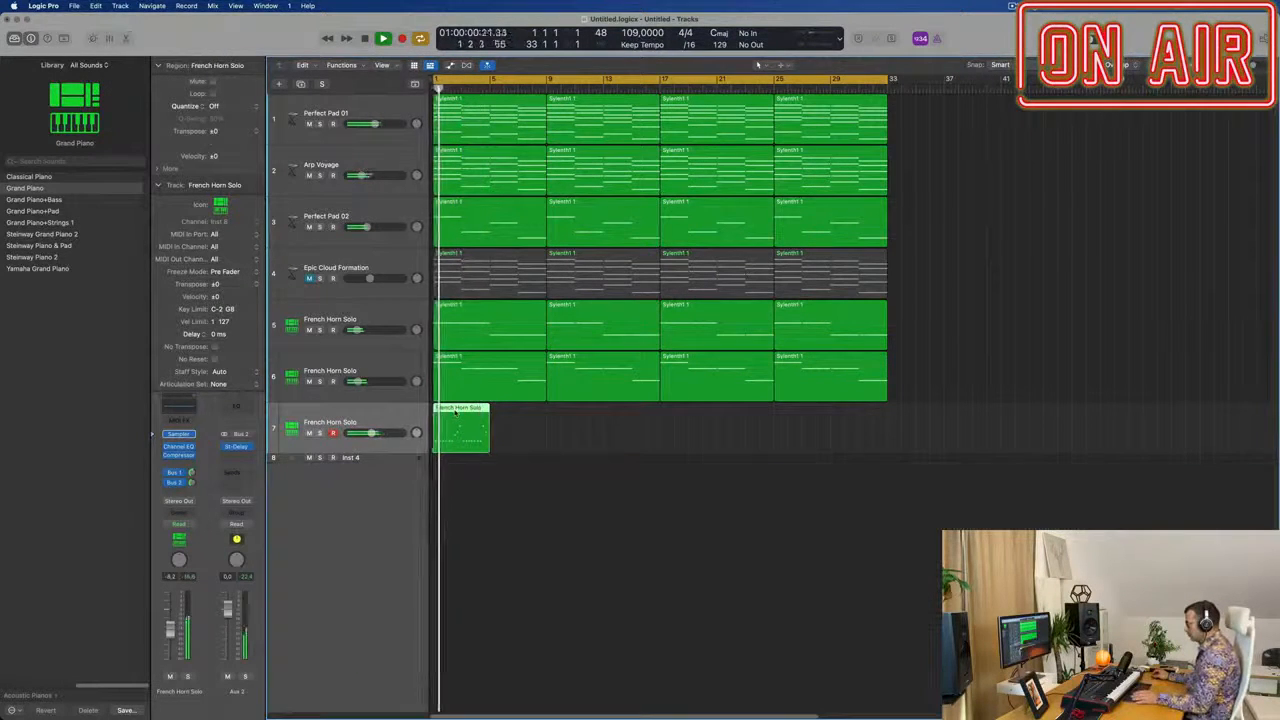
{"action": "key", "text": "e"}
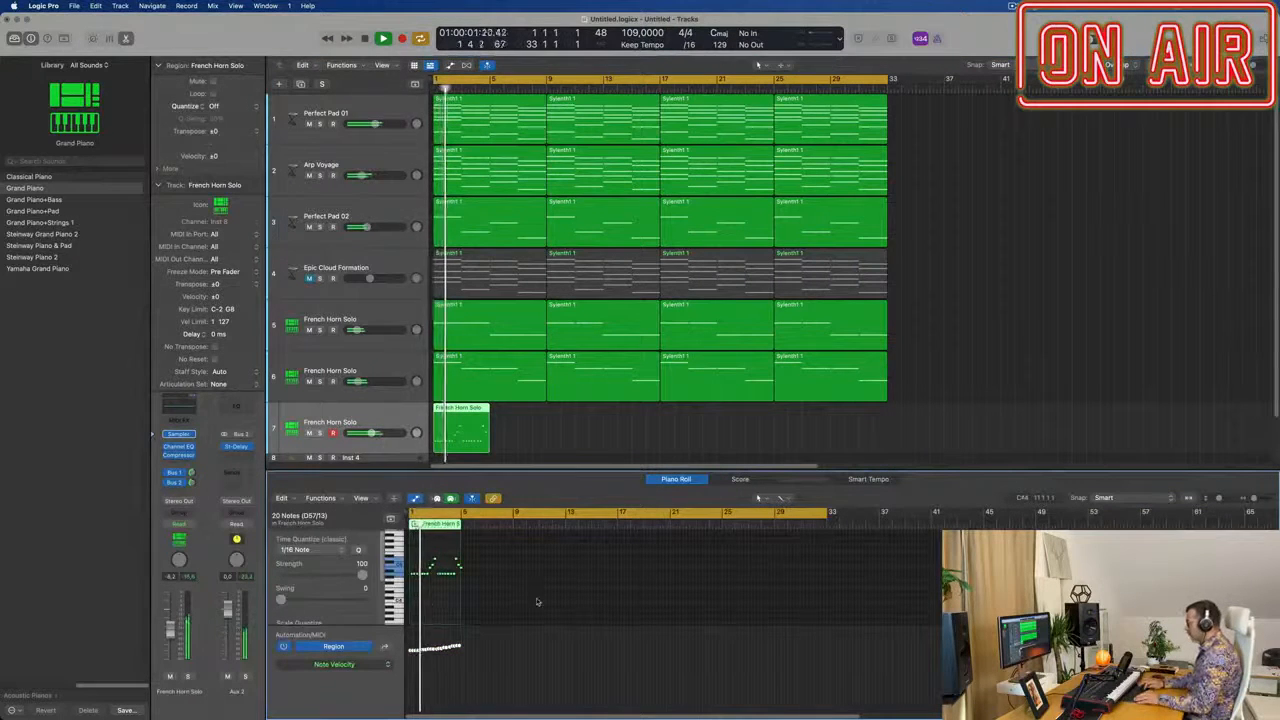
{"action": "left_click", "coordinate": [541, 435]}
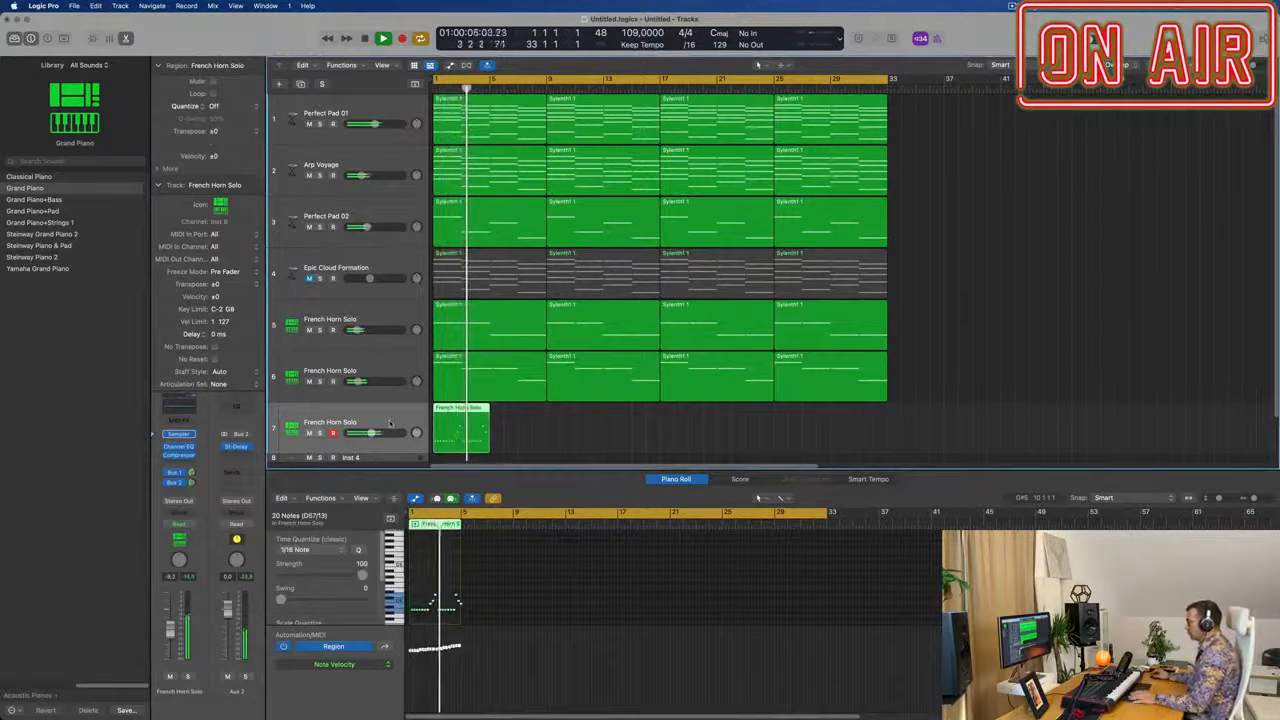
- Duplicate track 7 with its settings and place a copy of its piano region, one octave higher, on track 8
{"action": "left_click", "coordinate": [299, 85]}
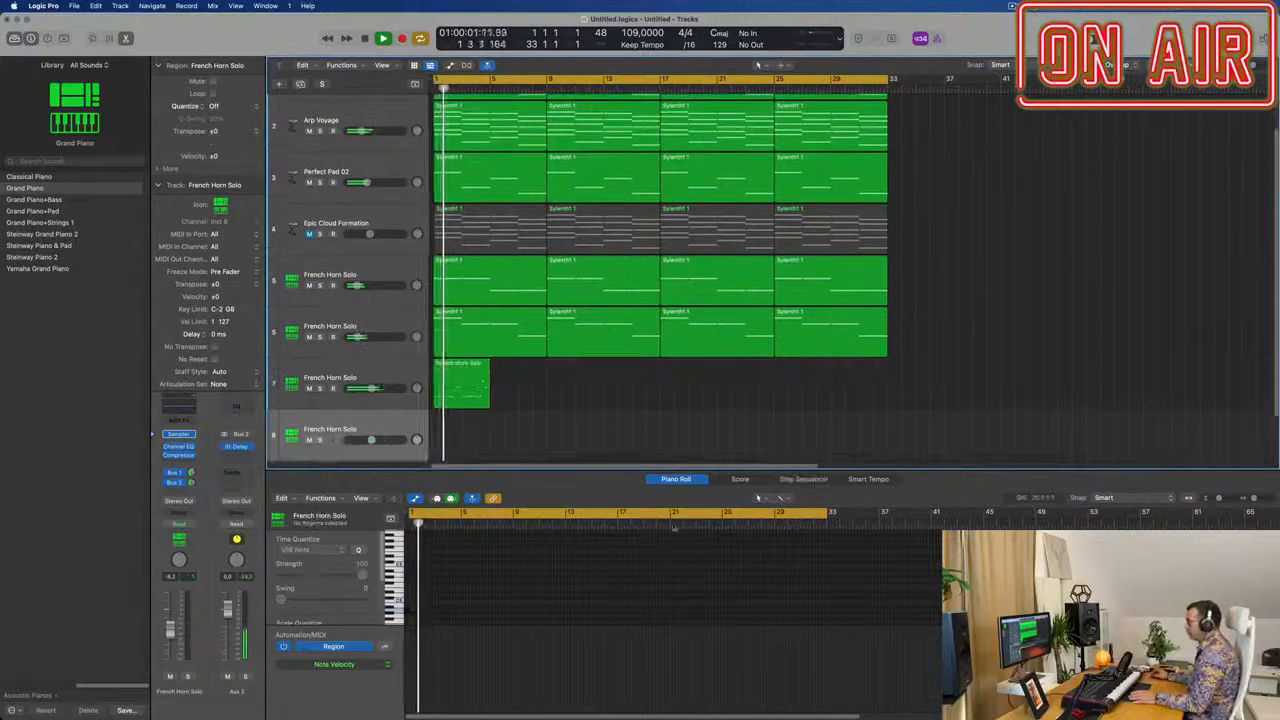
{"action": "left_click_drag", "start_coordinate": [466, 378], "coordinate": [466, 430]}
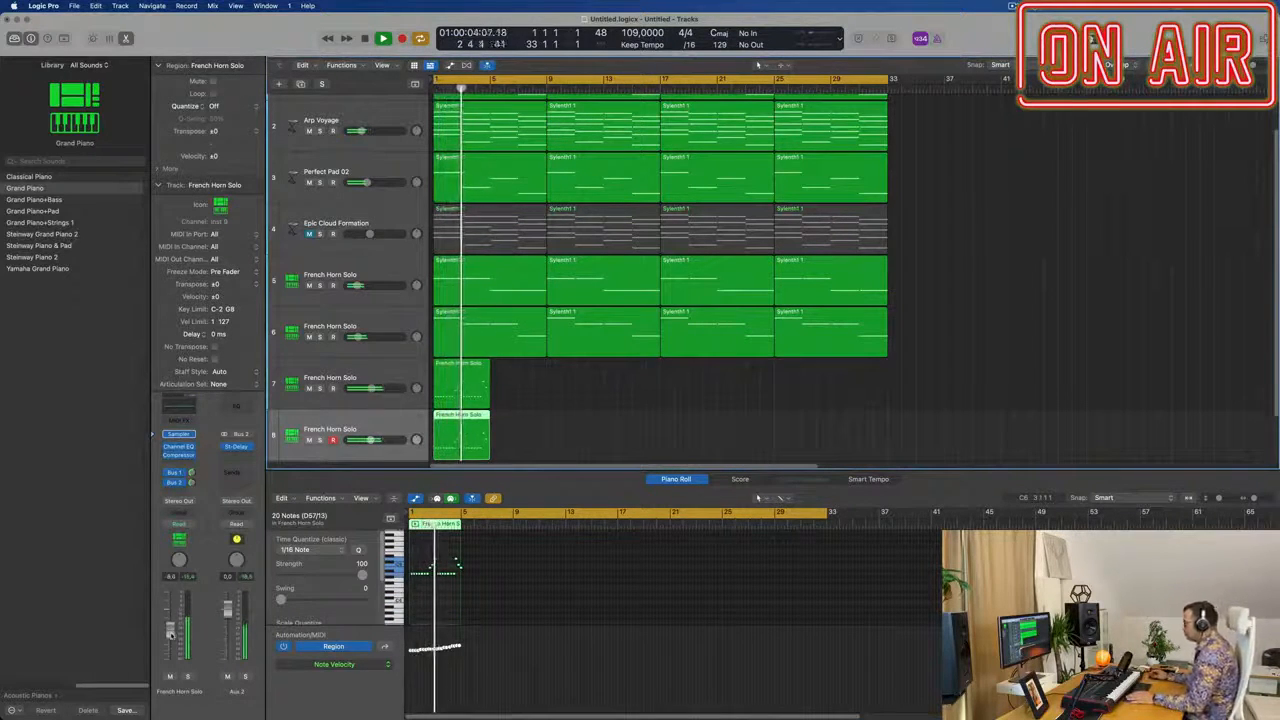
- Repeat the piano regions on tracks 7 and 8 together seven times so both tracks are filled up to bar 33
{"action": "left_click_drag", "start_coordinate": [536, 405], "coordinate": [467, 425]}
{"action": "key", "text": "super+r"}
{"action": "key", "text": "super+r"}
{"action": "key", "text": "super+r"}
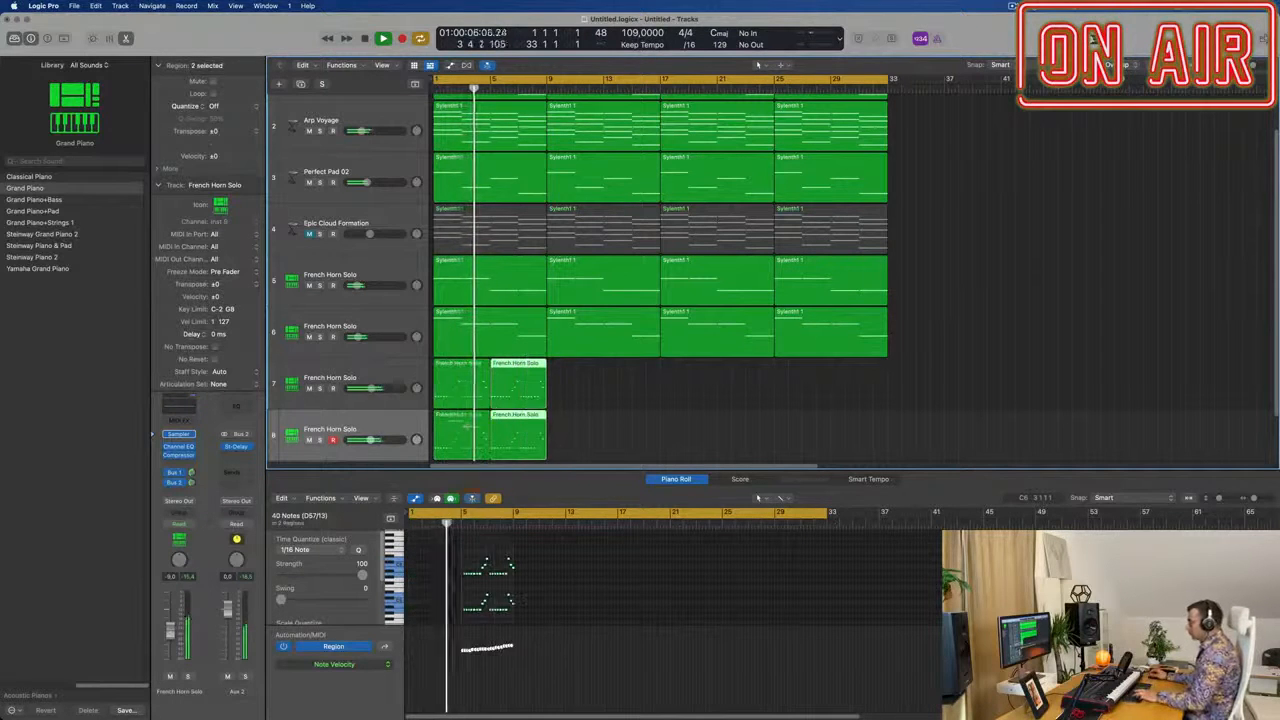
{"action": "key", "text": "super+r"}
{"action": "key", "text": "super+r"}
{"action": "key", "text": "super+r"}
{"action": "key", "text": "super+r"}
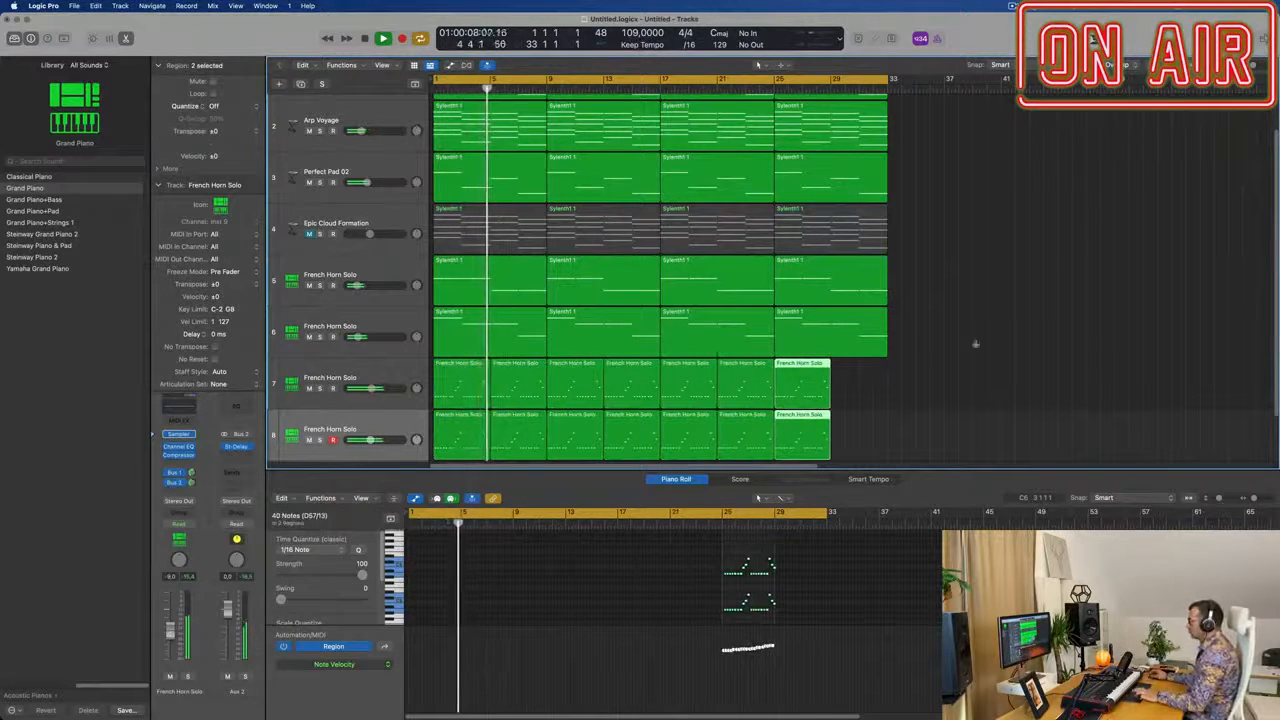
{"action": "left_click", "coordinate": [983, 349]}
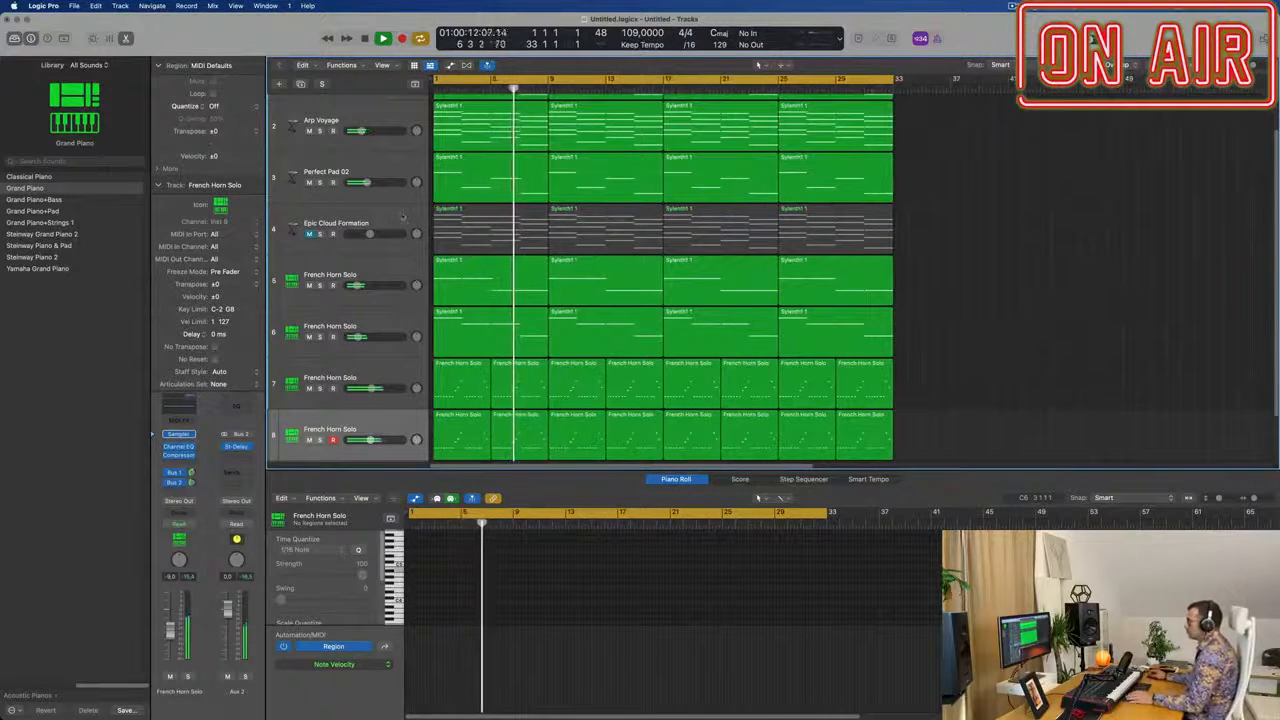
- Unmute the Epic Cloud Formation track and lower the filter cutoff in its Alchemy instrument
{"action": "left_click", "coordinate": [301, 231]}
{"action": "left_click", "coordinate": [309, 233]}
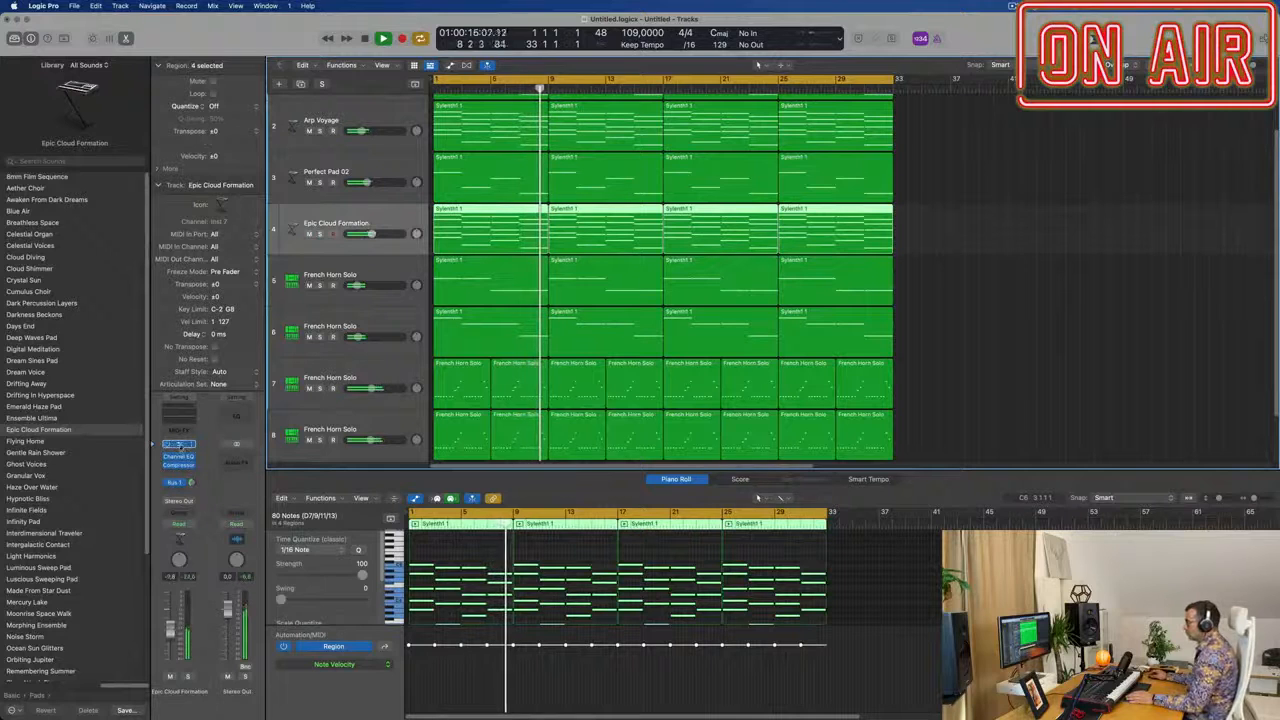
{"action": "left_click", "coordinate": [179, 445]}
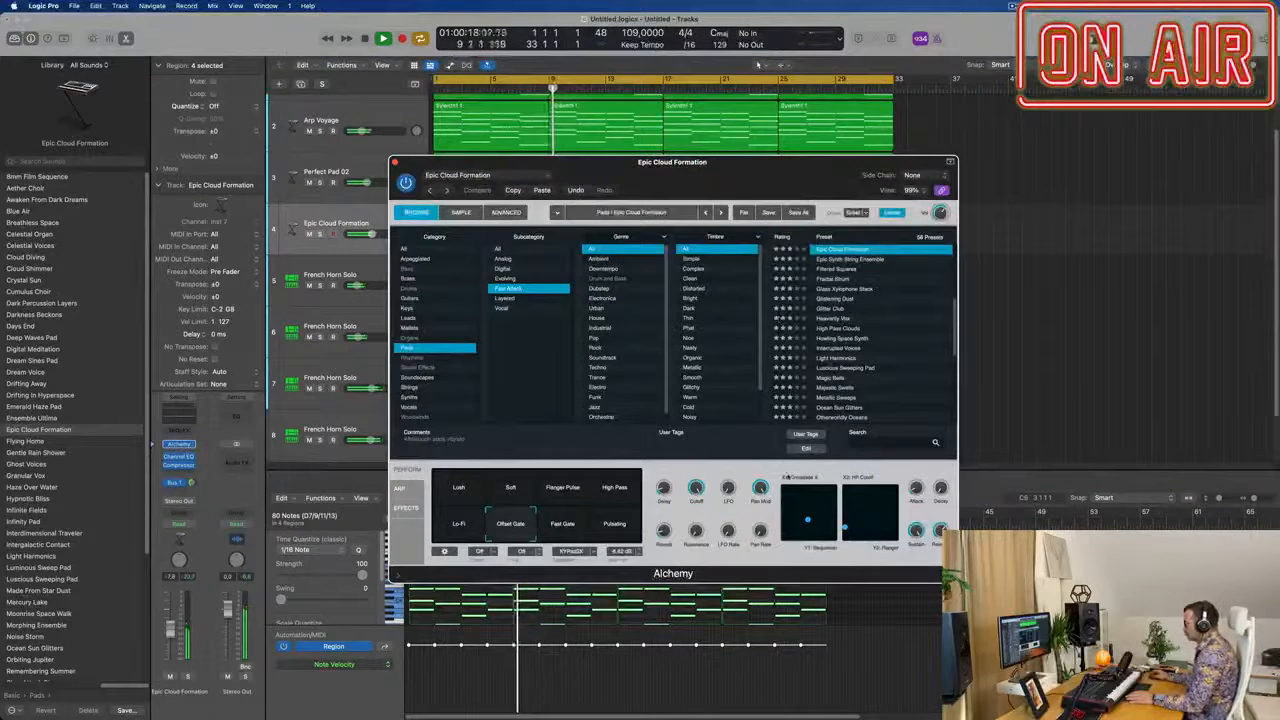
{"action": "left_click_drag", "start_coordinate": [696, 487], "coordinate": [697, 517]}
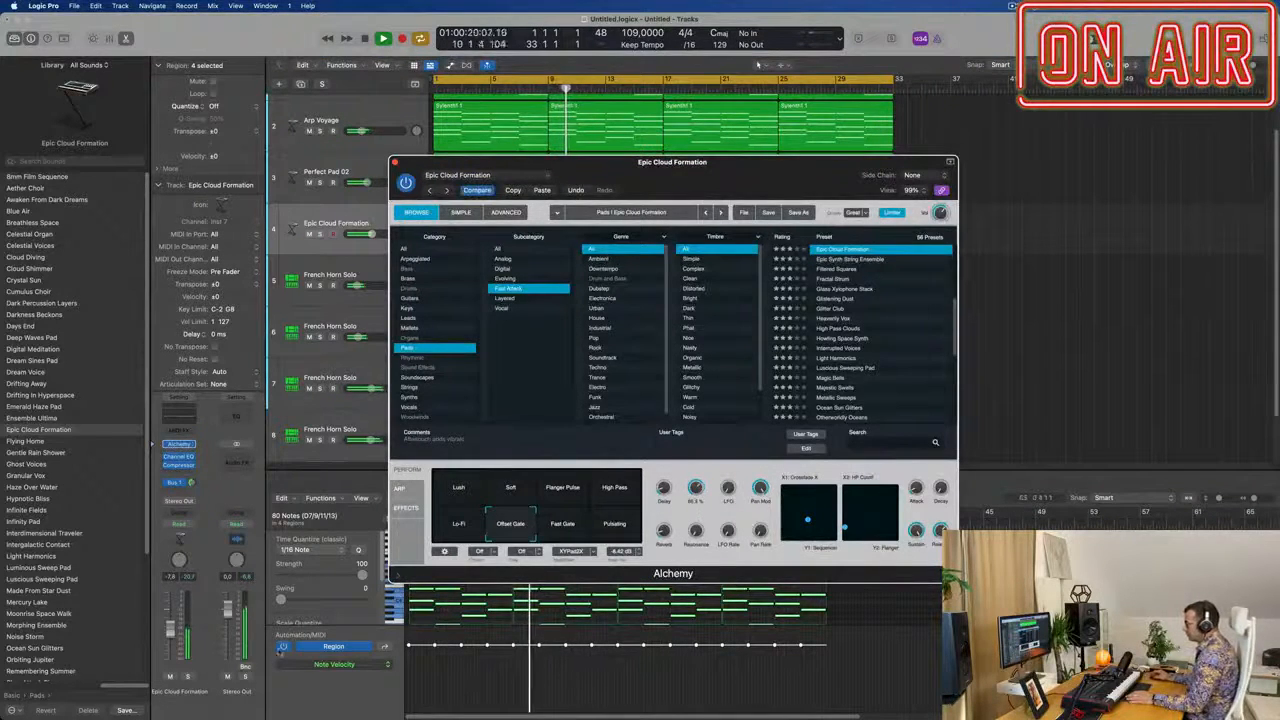
- Enable the low-cut filter in Epic Cloud Formation's Channel EQ and raise its cutoff frequency
{"action": "left_click", "coordinate": [172, 415]}
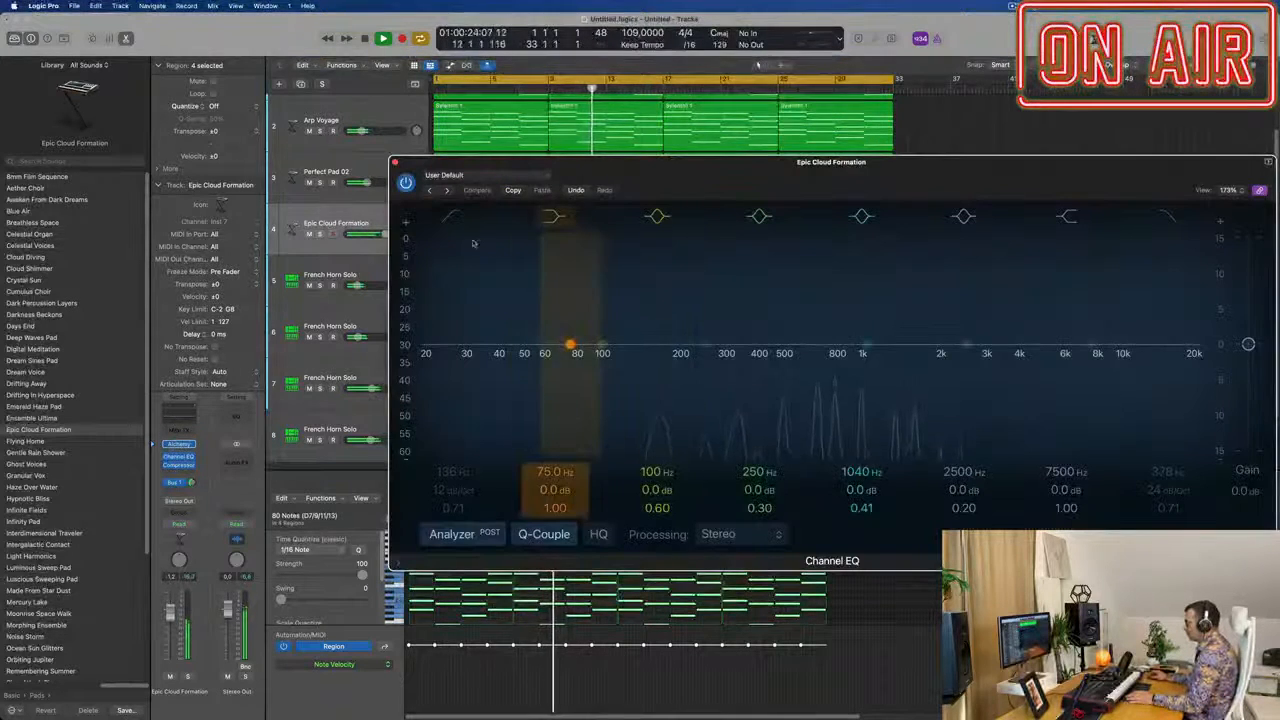
{"action": "left_click", "coordinate": [455, 217]}
{"action": "left_click_drag", "start_coordinate": [590, 292], "coordinate": [717, 289]}
{"action": "left_click_drag", "start_coordinate": [674, 370], "coordinate": [727, 372]}
{"action": "key", "text": "super+w"}
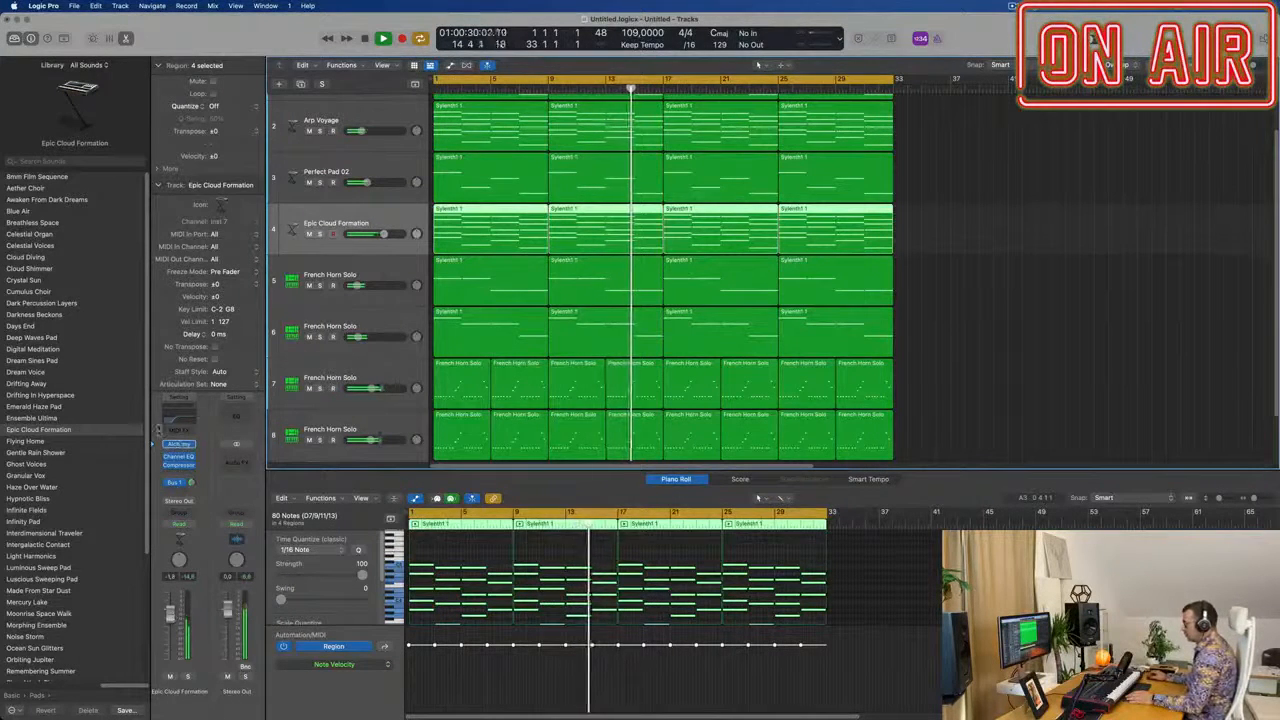
- Add a Bus 2 delay send to Epic Cloud Formation, turn up its level and close the Alchemy window
{"action": "key", "text": "v"}
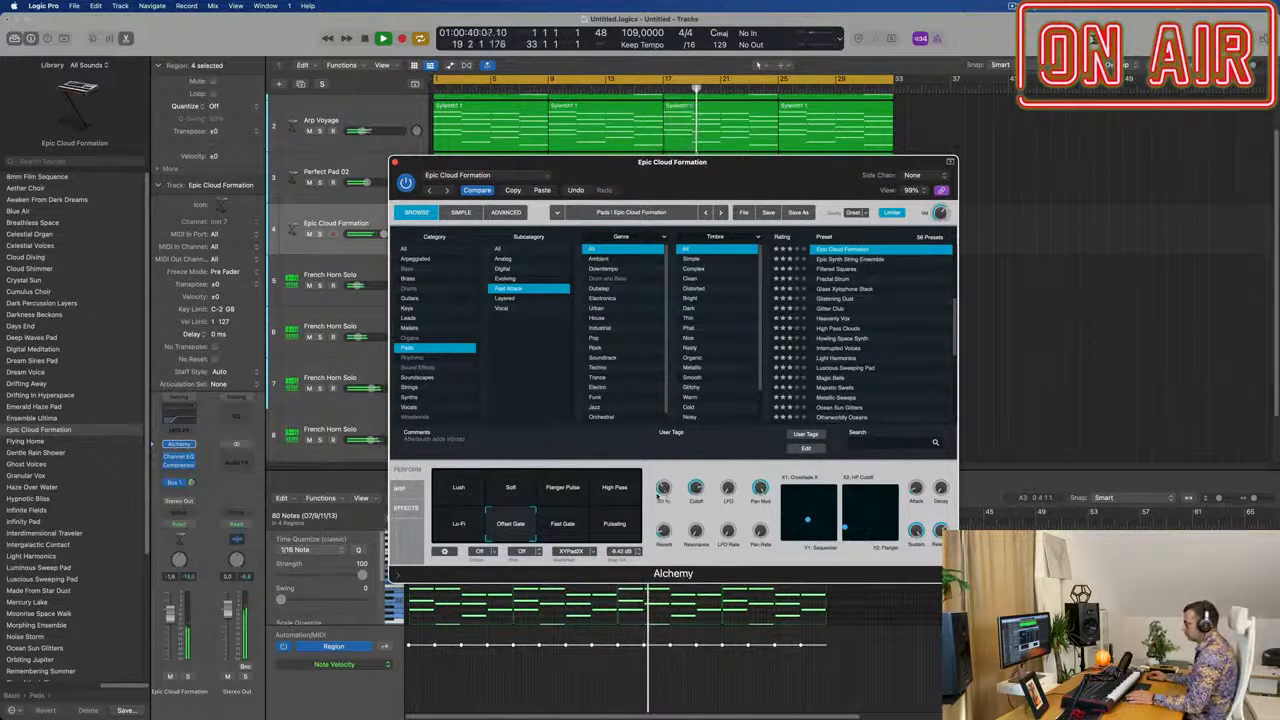
{"action": "left_click", "coordinate": [178, 484]}
{"action": "mouse_move", "coordinate": [200, 506]}
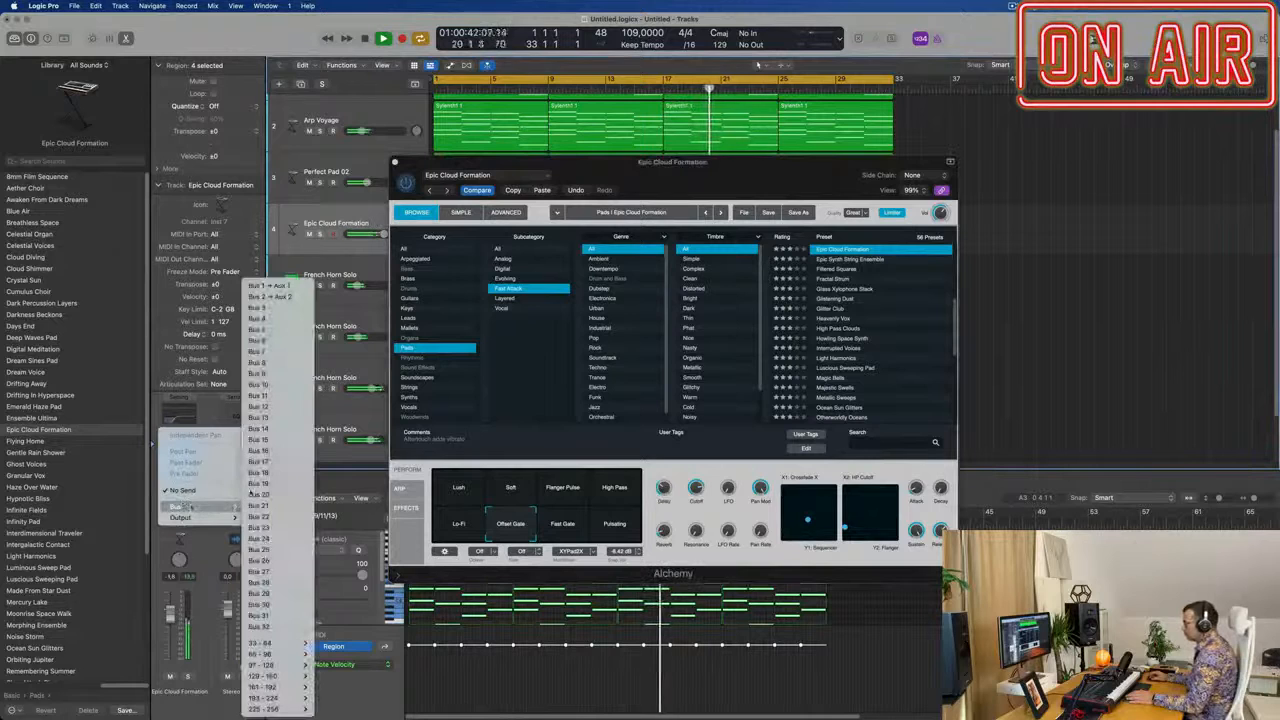
{"action": "left_click", "coordinate": [286, 298]}
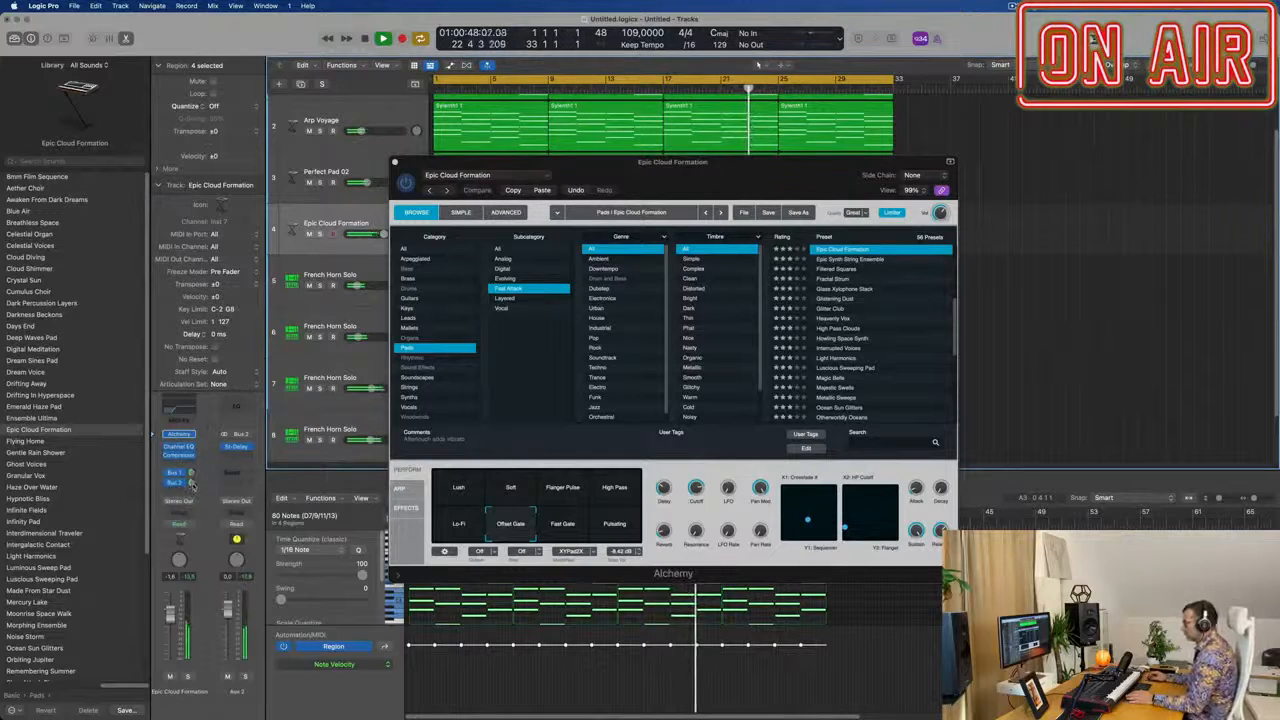
{"action": "left_click", "coordinate": [396, 161]}
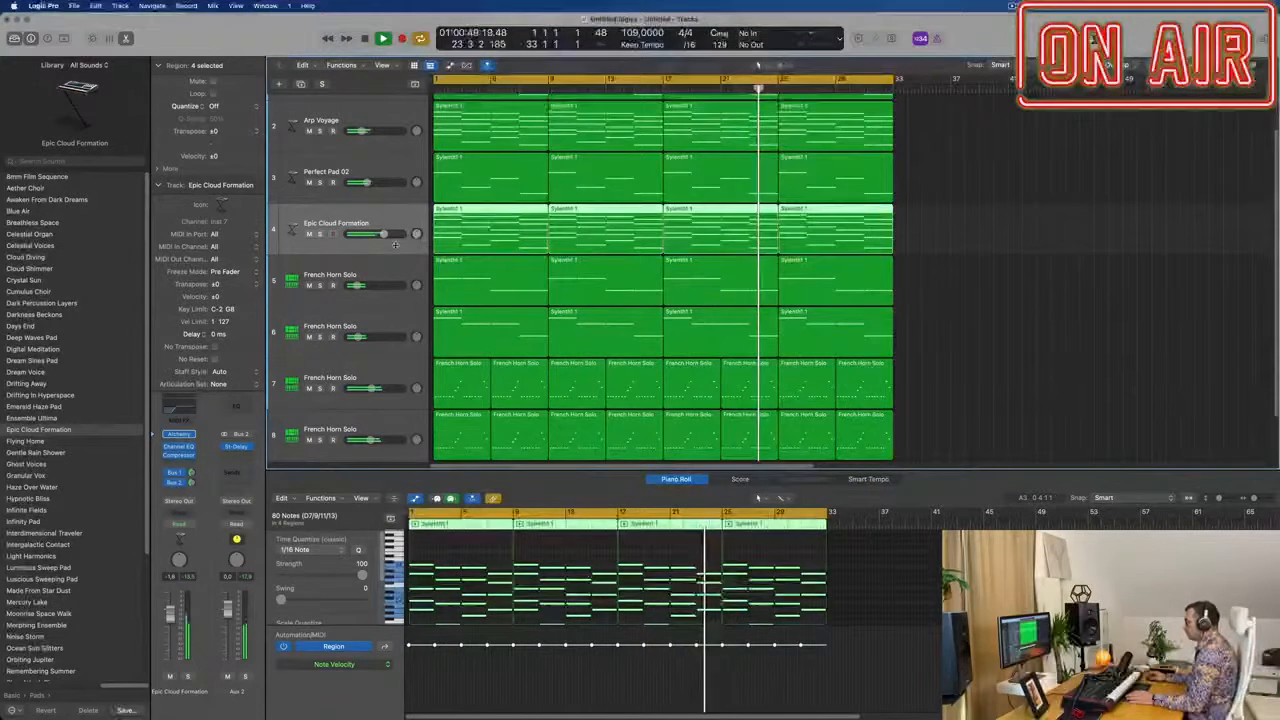
- Compare the mix with Epic Cloud Formation muted and unmuted, and slightly lower the track's volume
{"action": "left_click", "coordinate": [1035, 271]}
{"action": "left_click", "coordinate": [309, 234]}
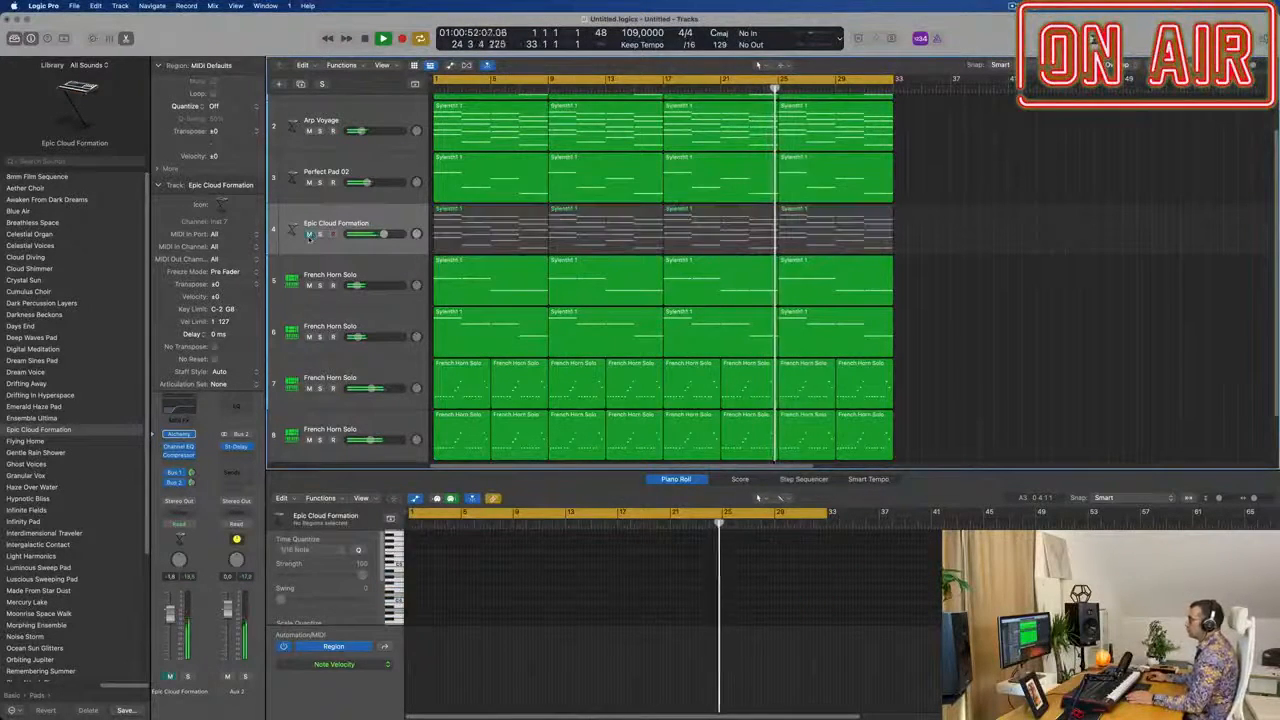
{"action": "left_click", "coordinate": [309, 234]}
{"action": "left_click", "coordinate": [358, 228]}
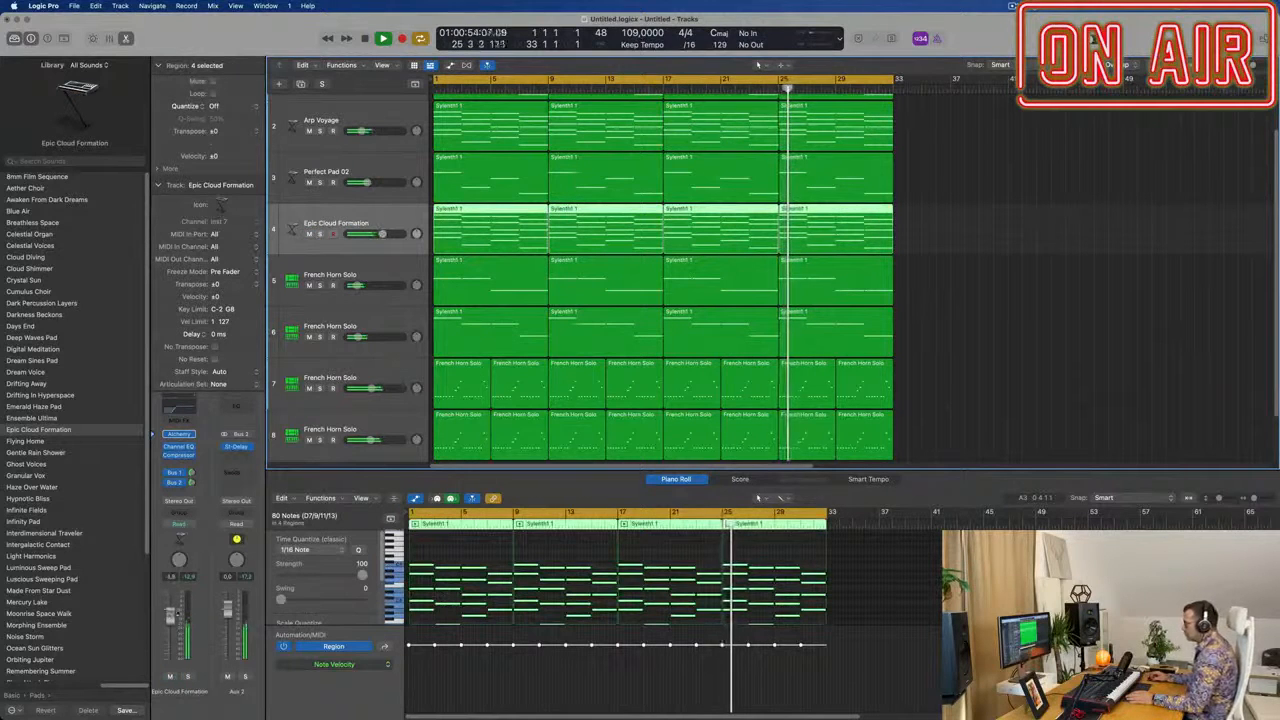
- Set Perfect Pad 02's volume to about -5.2 dB and bring its regions' notes into view in the Piano Roll
{"action": "left_click", "coordinate": [356, 280]}
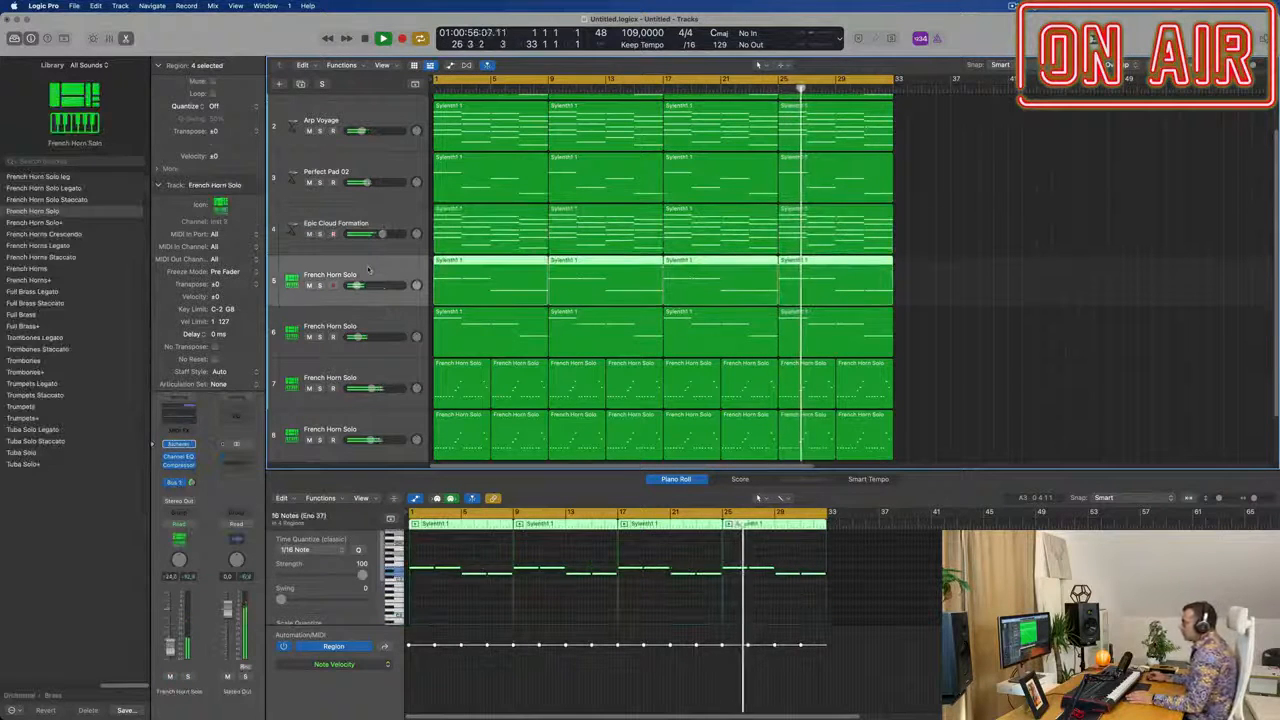
{"action": "scroll", "coordinate": [390, 178], "scroll_direction": "up", "scroll_amount": 3}
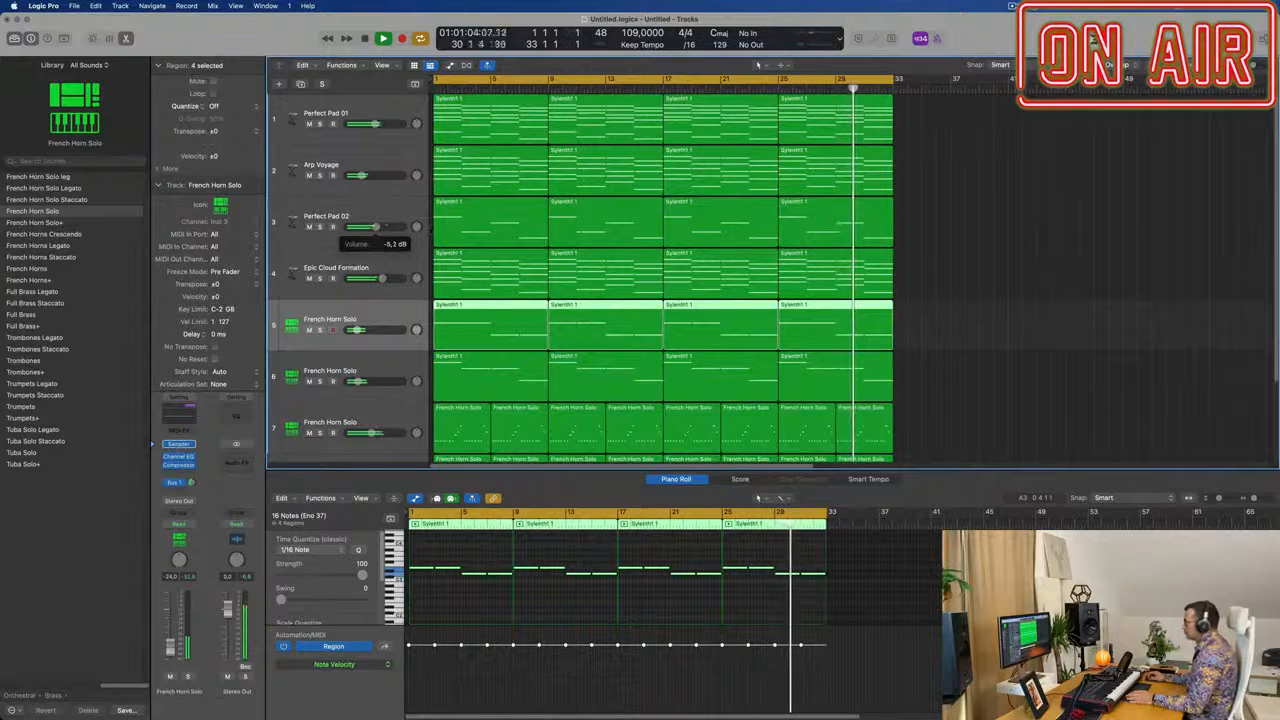
{"action": "left_click_drag", "start_coordinate": [1008, 222], "coordinate": [500, 228]}
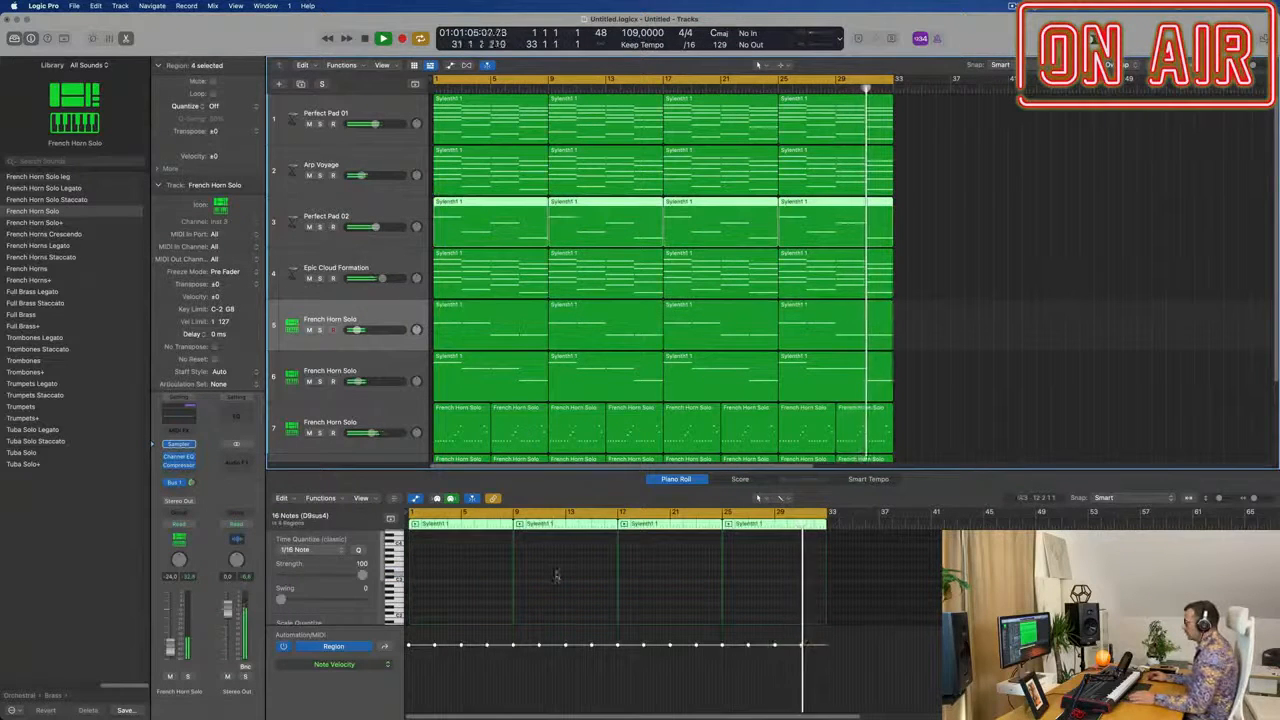
{"action": "scroll", "coordinate": [556, 578], "scroll_direction": "down", "scroll_amount": 5}
{"action": "key", "text": "super+a"}
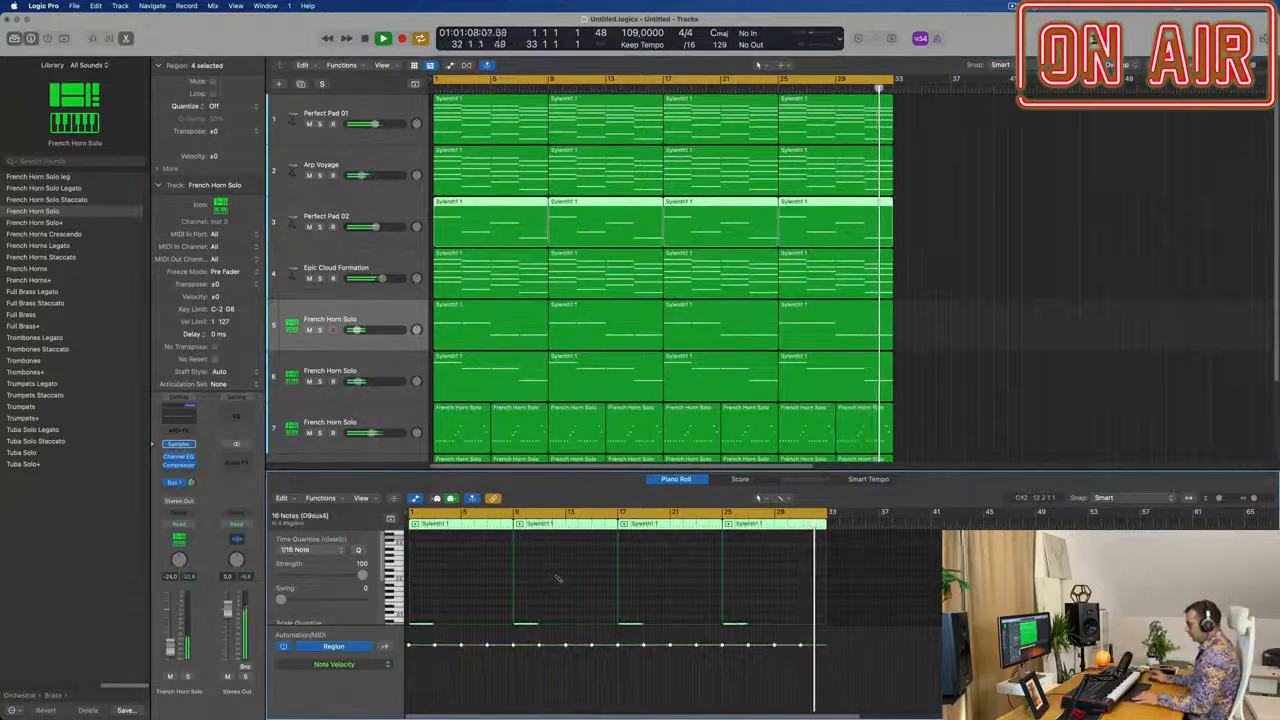
{"action": "scroll", "coordinate": [556, 577], "scroll_direction": "down", "scroll_amount": 3}
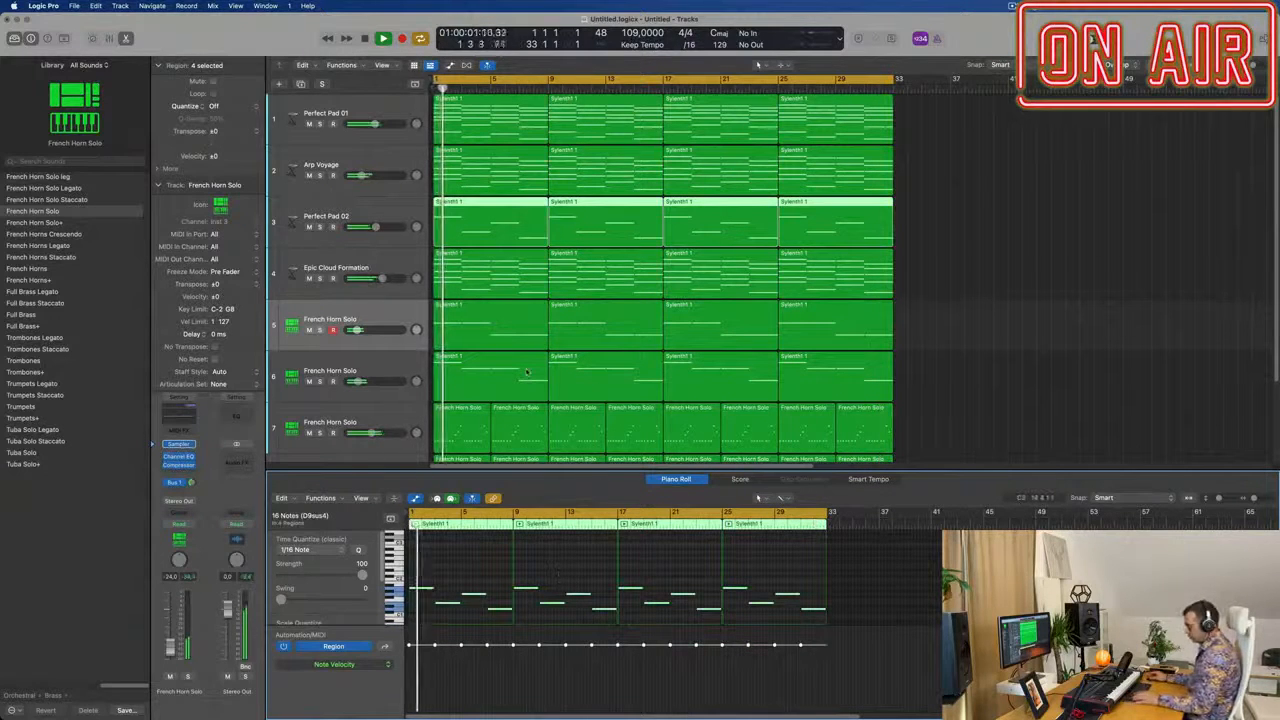
- Play from bar 1, briefly solo Arp Voyage and raise its volume to about -14.6 dB
{"action": "scroll", "coordinate": [556, 578], "scroll_direction": "up", "scroll_amount": 2}
{"action": "key", "text": "Return"}
{"action": "left_click", "coordinate": [997, 257]}
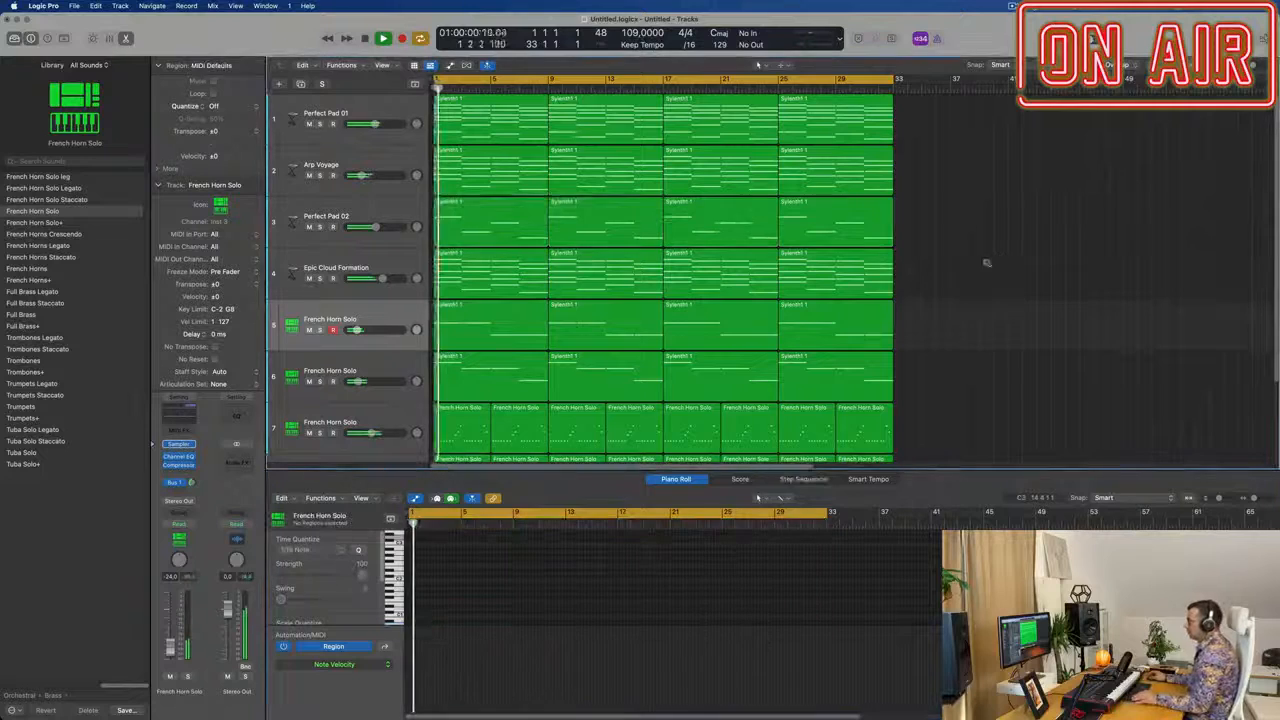
{"action": "key", "text": "super+Right"}
{"action": "key", "text": "super+Right"}
{"action": "key", "text": "super+Left"}
{"action": "key", "text": "super+Left"}
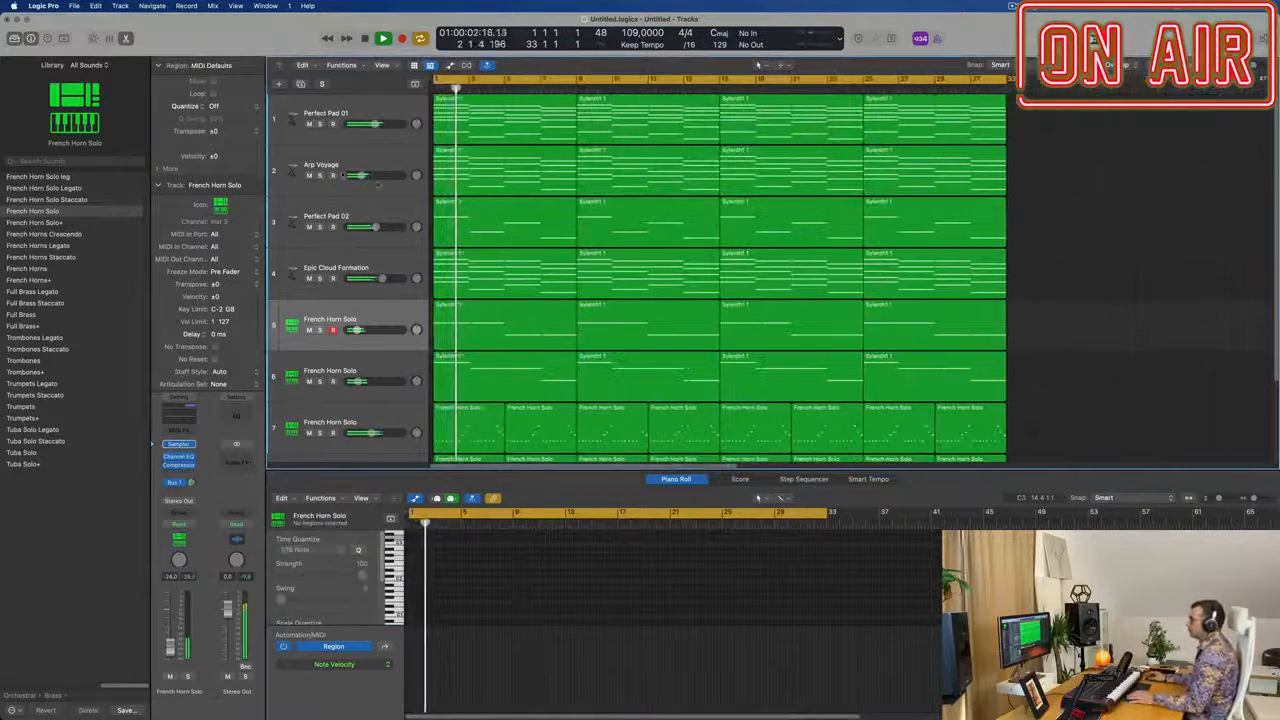
{"action": "left_click", "coordinate": [320, 175]}
{"action": "left_click", "coordinate": [320, 175]}
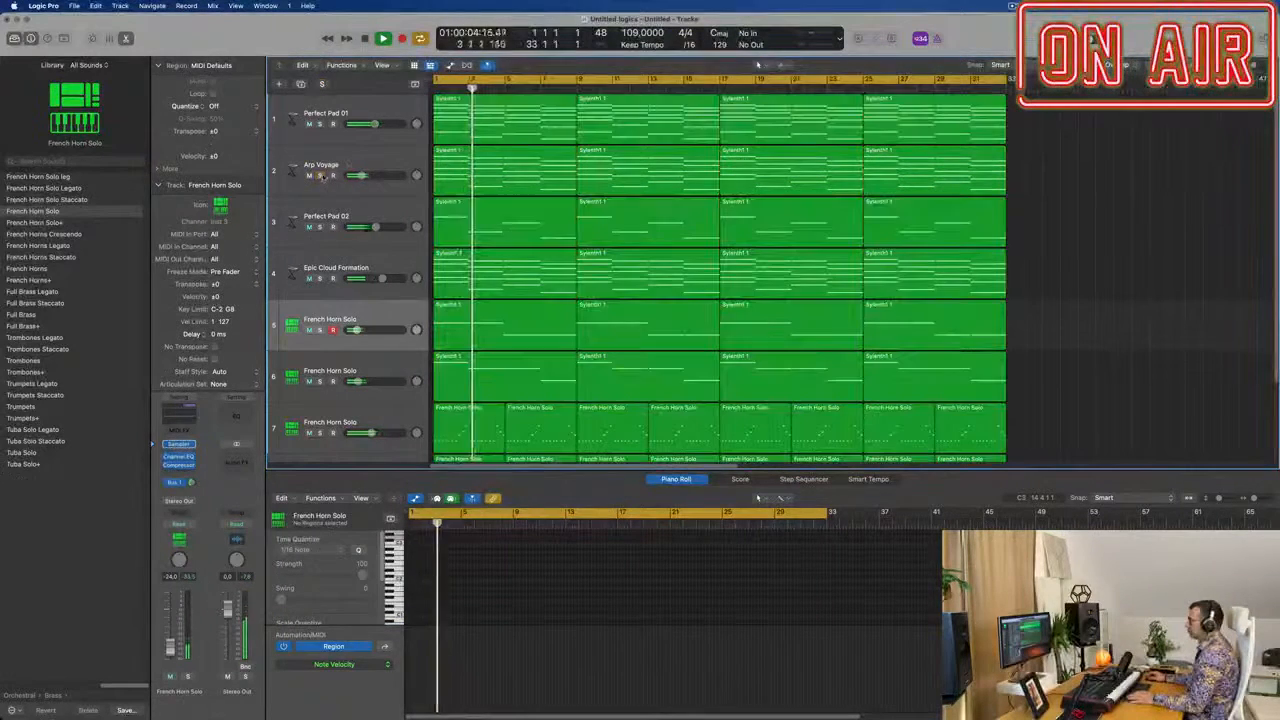
{"action": "left_click", "coordinate": [348, 165]}
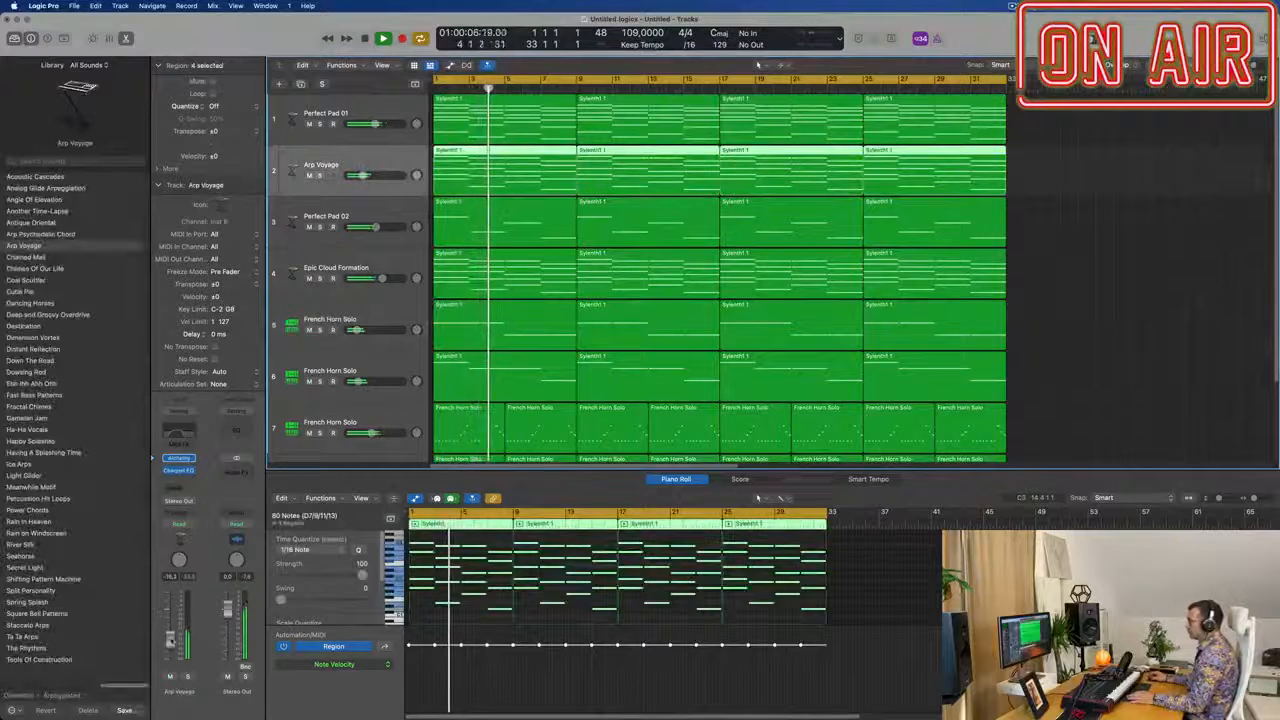
- Look over all tracks of the arrangement up to bar 33 and the empty bars beyond during playback
{"action": "key", "text": "super+Left"}
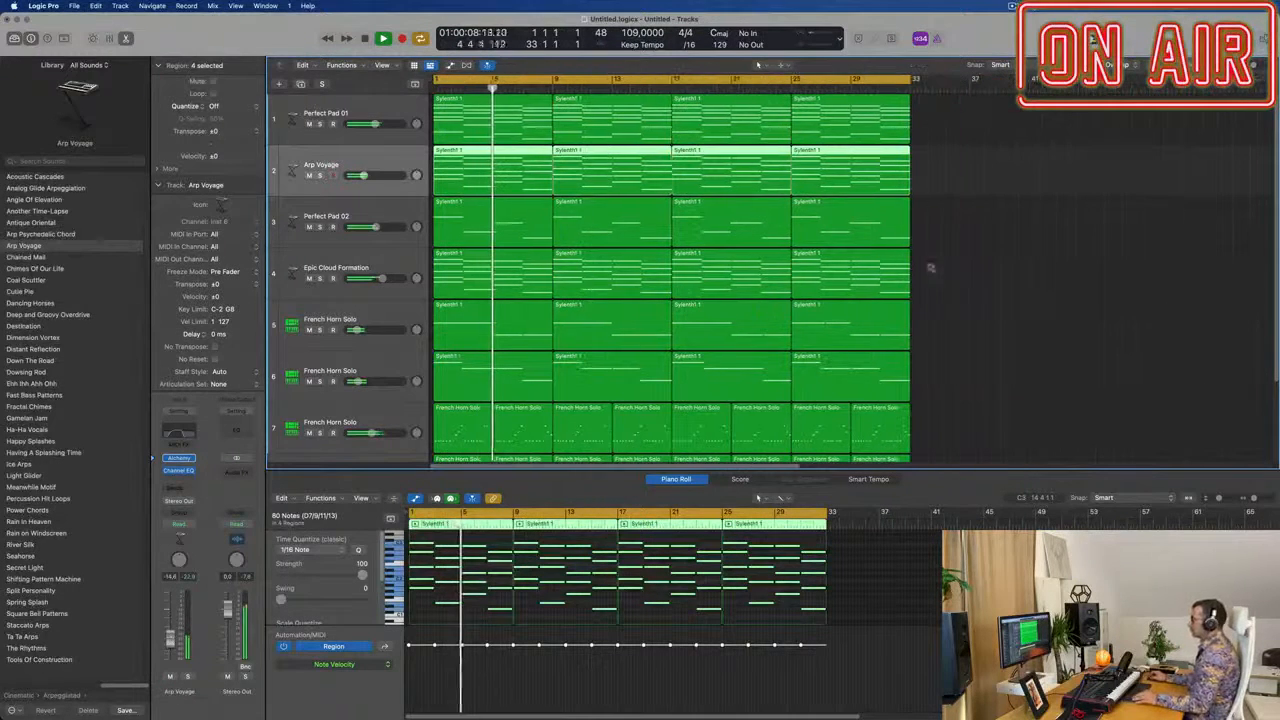
{"action": "key", "text": "super+Up"}
{"action": "scroll", "coordinate": [971, 308], "scroll_direction": "down", "scroll_amount": 2}
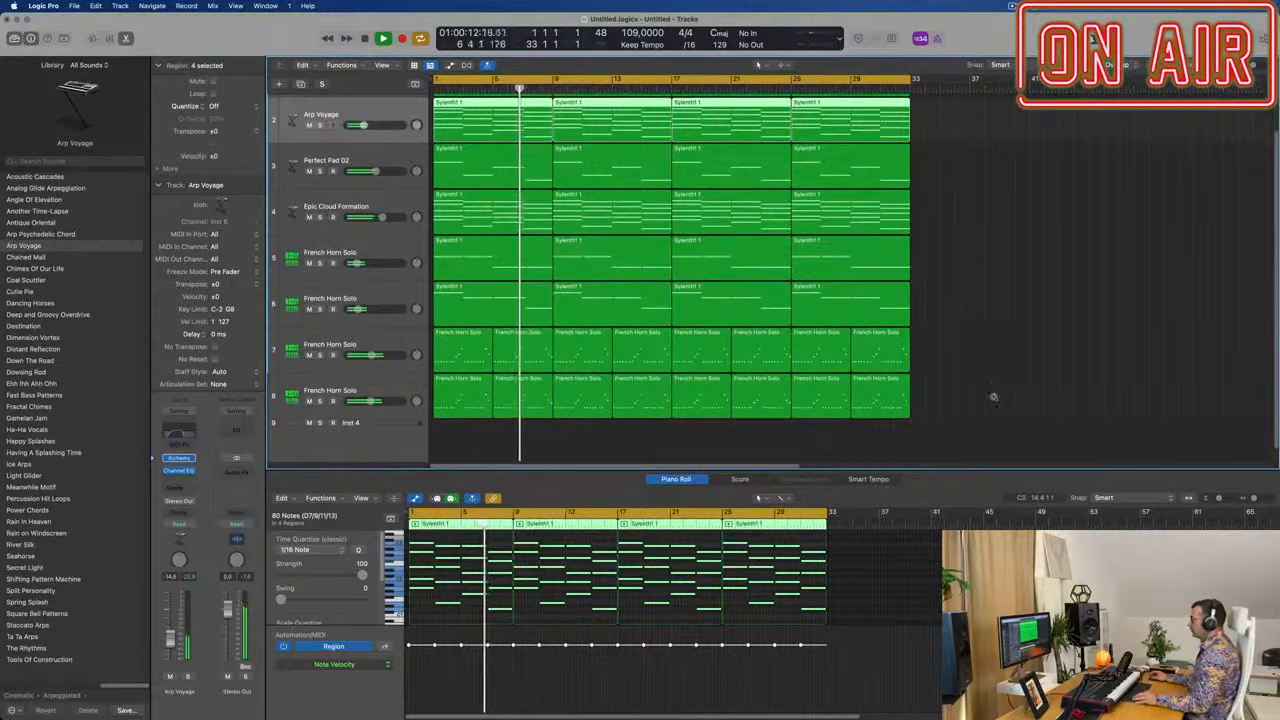
{"action": "key", "text": "super+Left"}
{"action": "scroll", "coordinate": [960, 350], "scroll_direction": "up", "scroll_amount": 2}
{"action": "key", "text": "super+Left"}
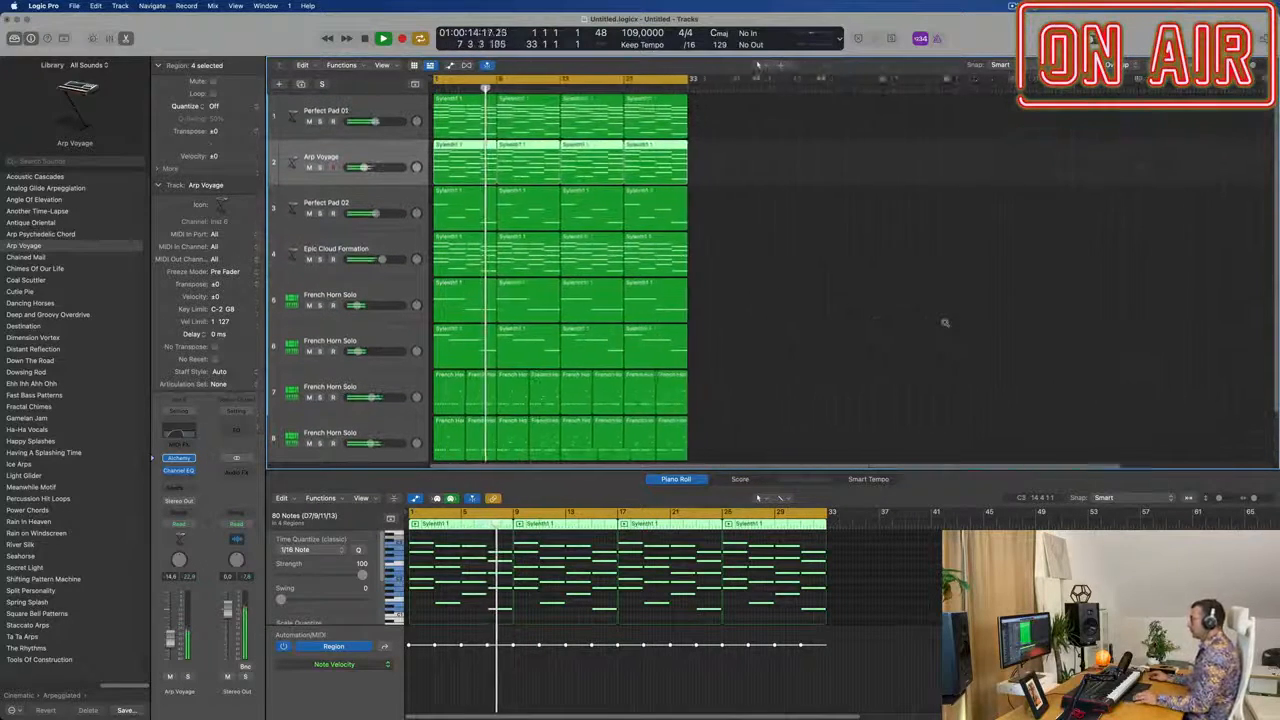
{"action": "key", "text": "super+Left"}
{"action": "scroll", "coordinate": [835, 330], "scroll_direction": "down", "scroll_amount": 2}
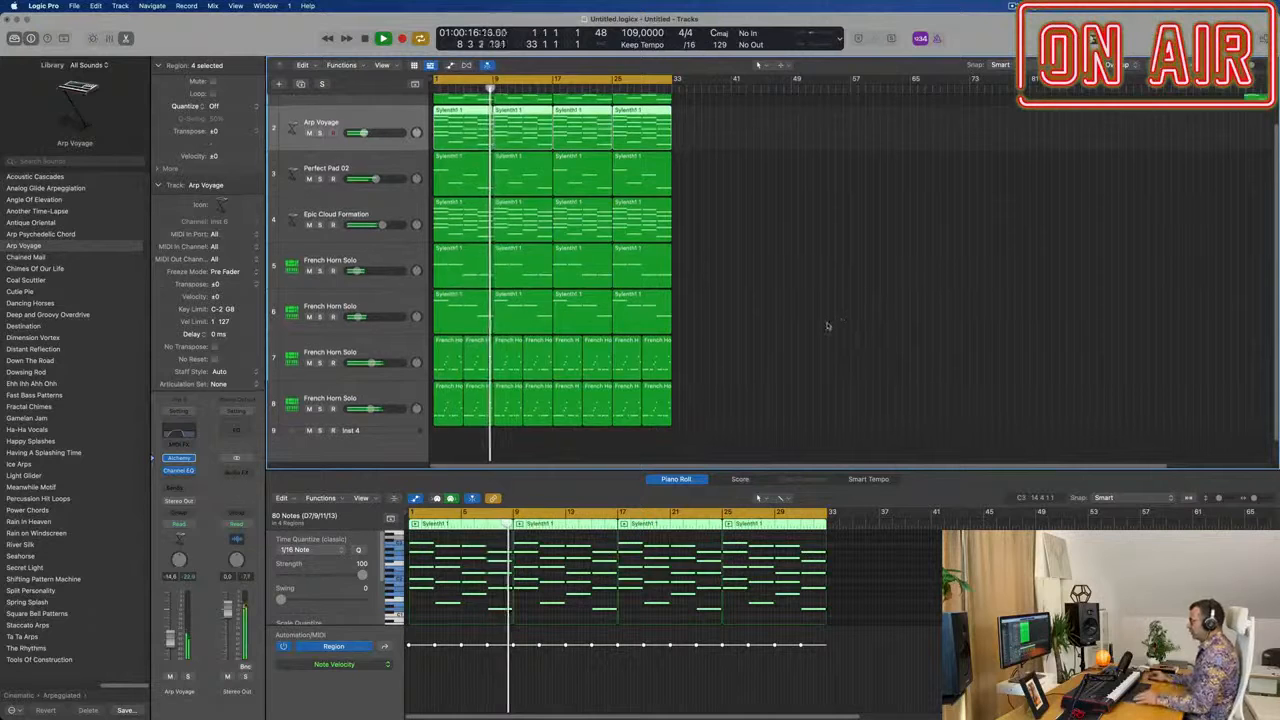
{"action": "key", "text": "super+Right"}
{"action": "key", "text": "super+Left"}
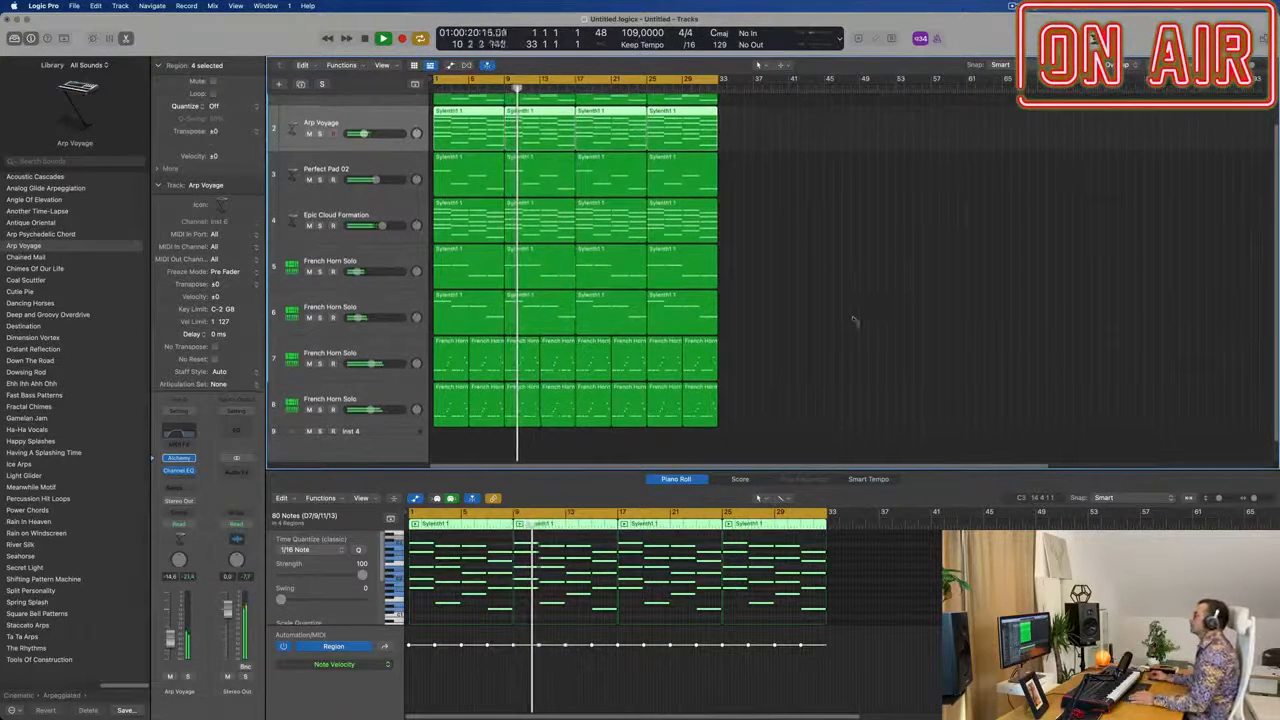
{"action": "scroll", "coordinate": [299, 105], "scroll_direction": "up", "scroll_amount": 2}
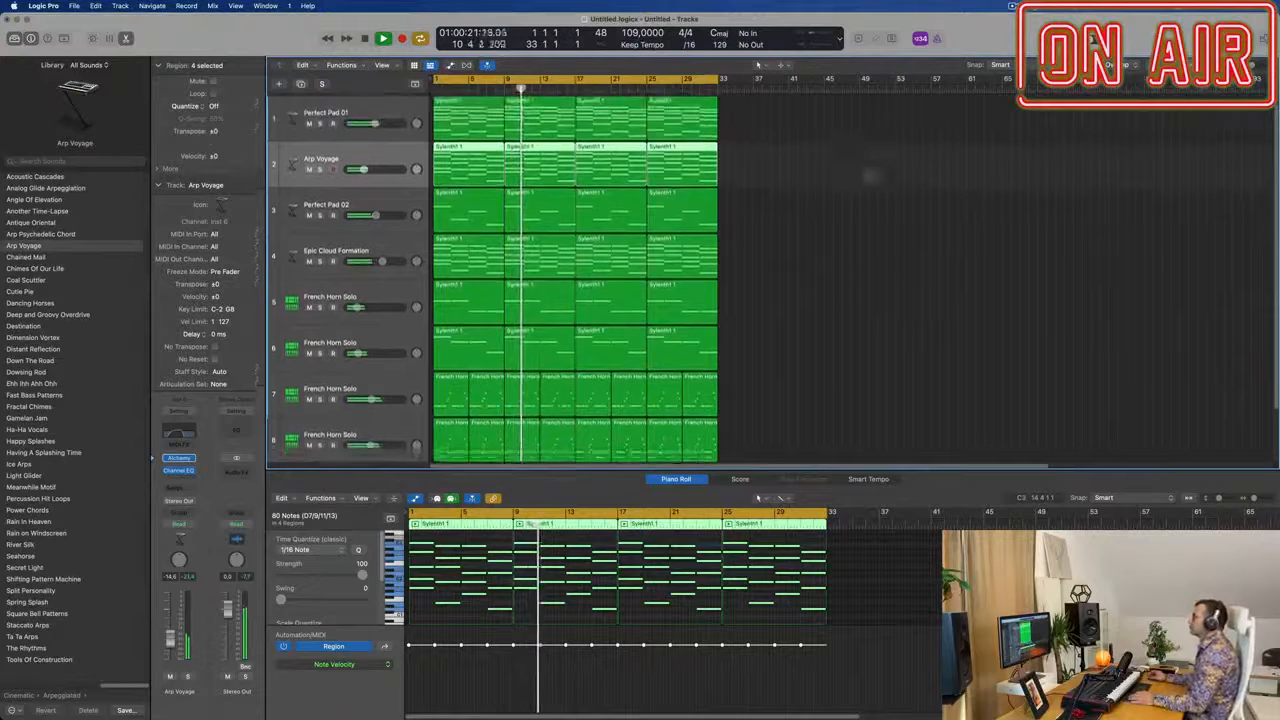
- Duplicate the Perfect Pad 01 track with its settings and raise the new track's volume to about -0.9 dB
{"action": "left_click", "coordinate": [390, 96]}
{"action": "key", "text": "super+d"}
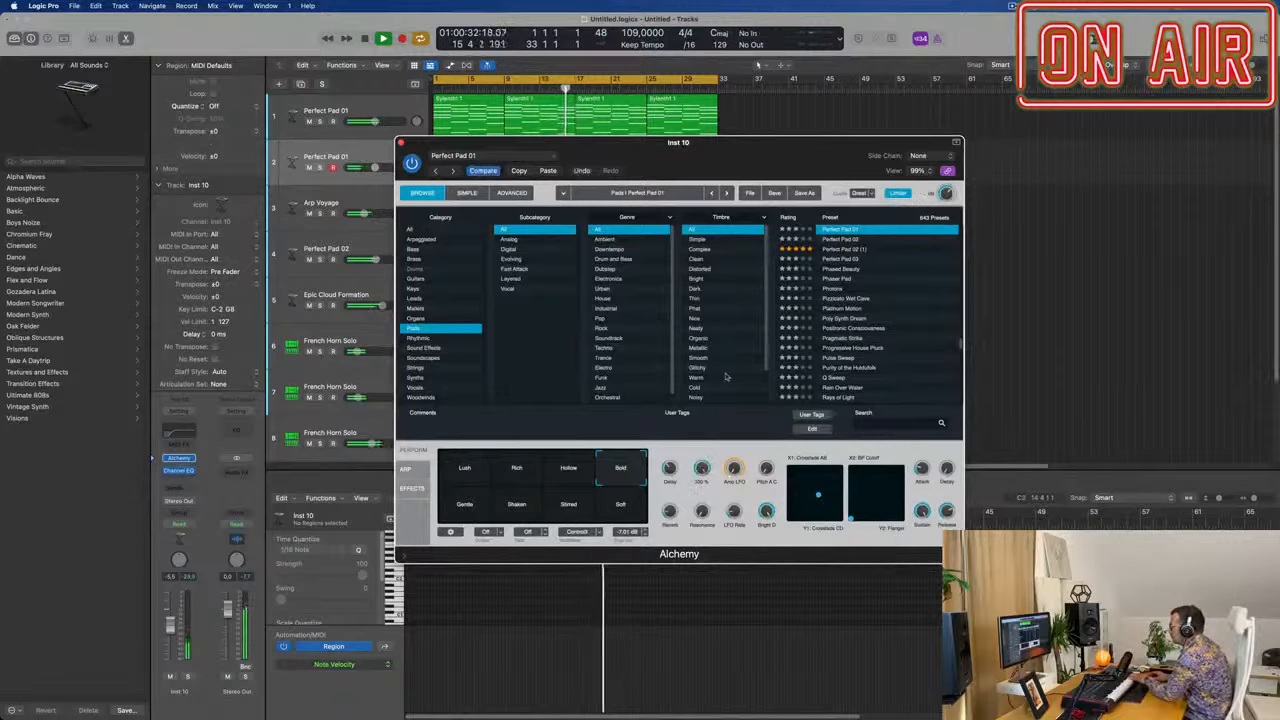
{"action": "left_click_drag", "start_coordinate": [728, 155], "coordinate": [923, 245]}
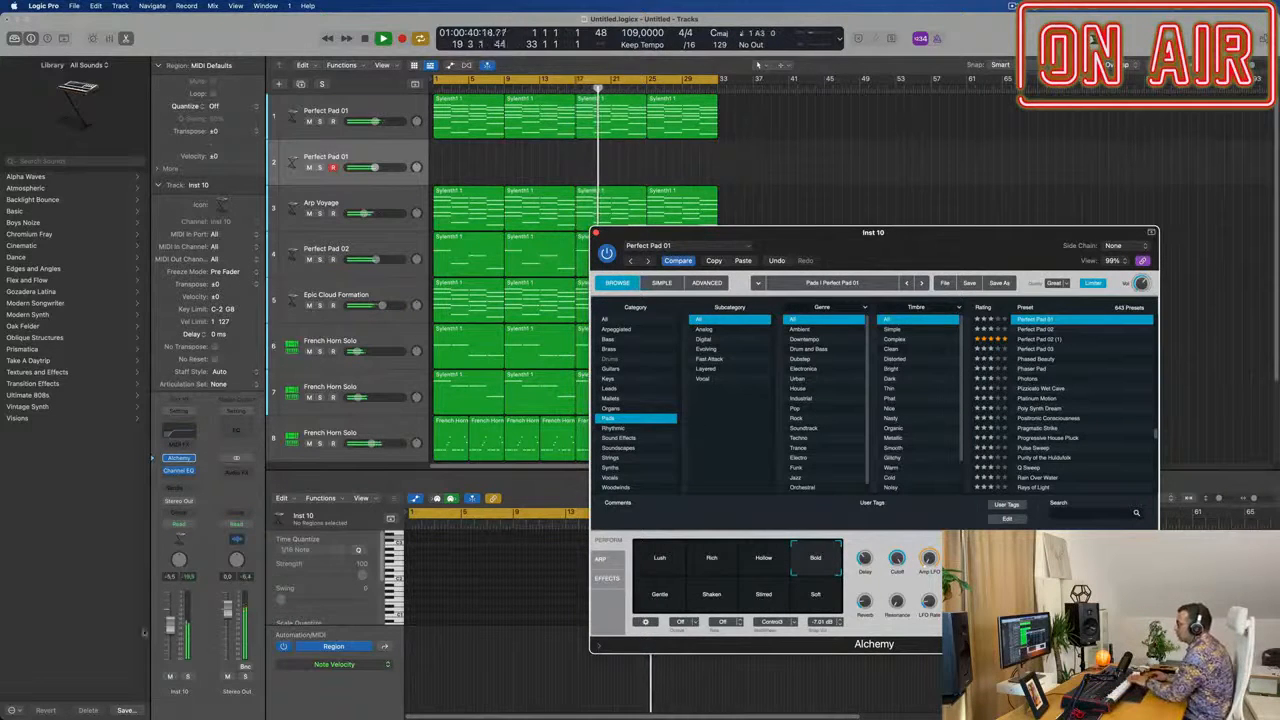
{"action": "left_click", "coordinate": [178, 602]}
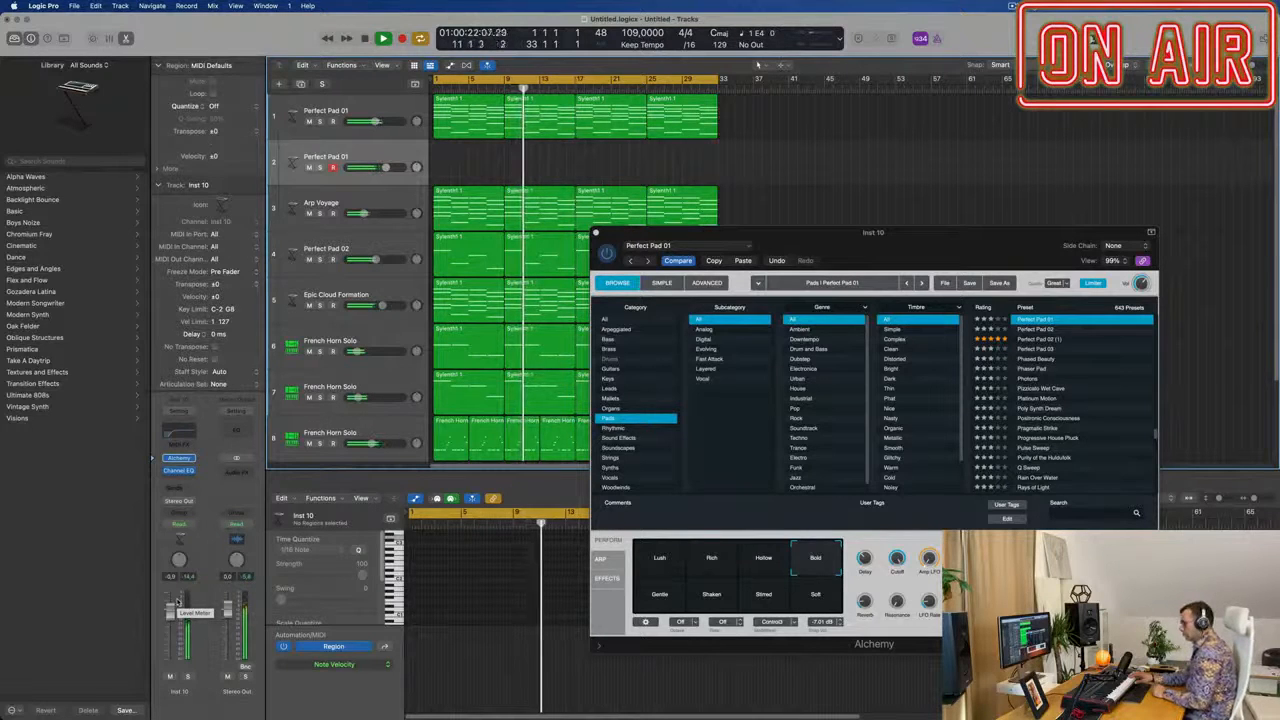
- Try recording a melody from bar 17 on the duplicated Perfect Pad 01 track, and delete the recorded region
{"action": "key", "text": "r"}
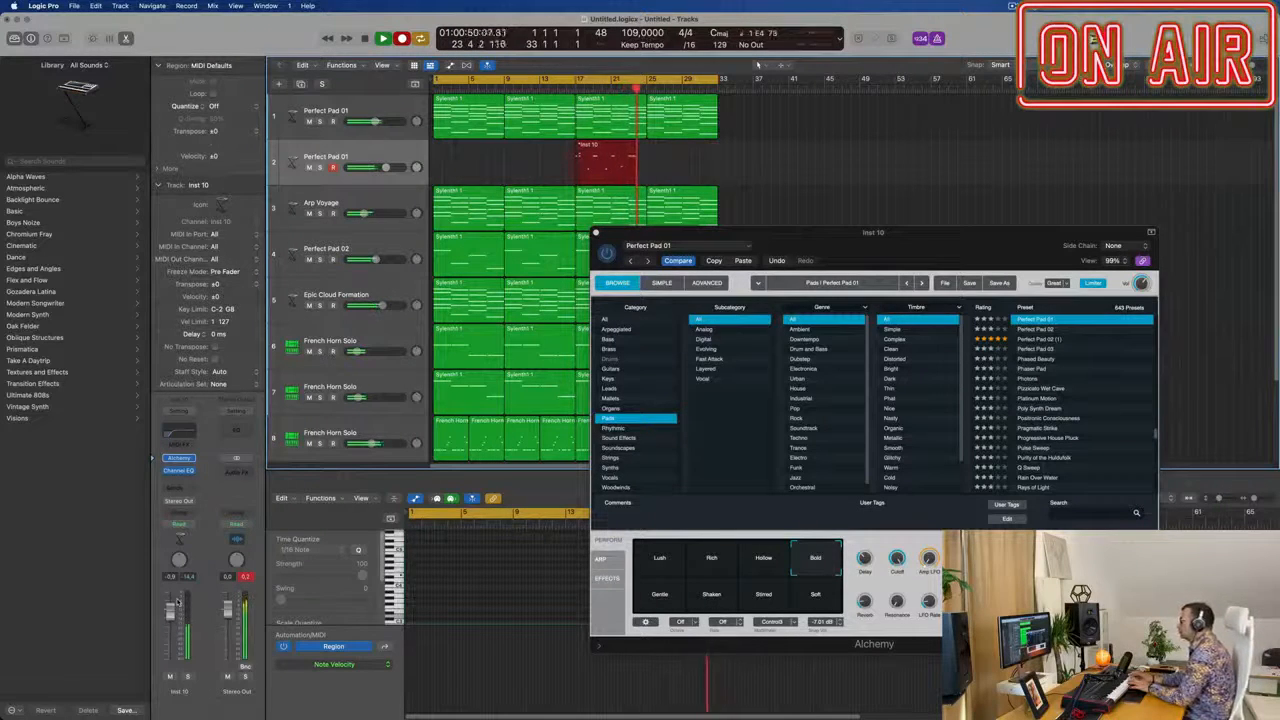
{"action": "key", "text": "space"}
{"action": "key", "text": "space"}
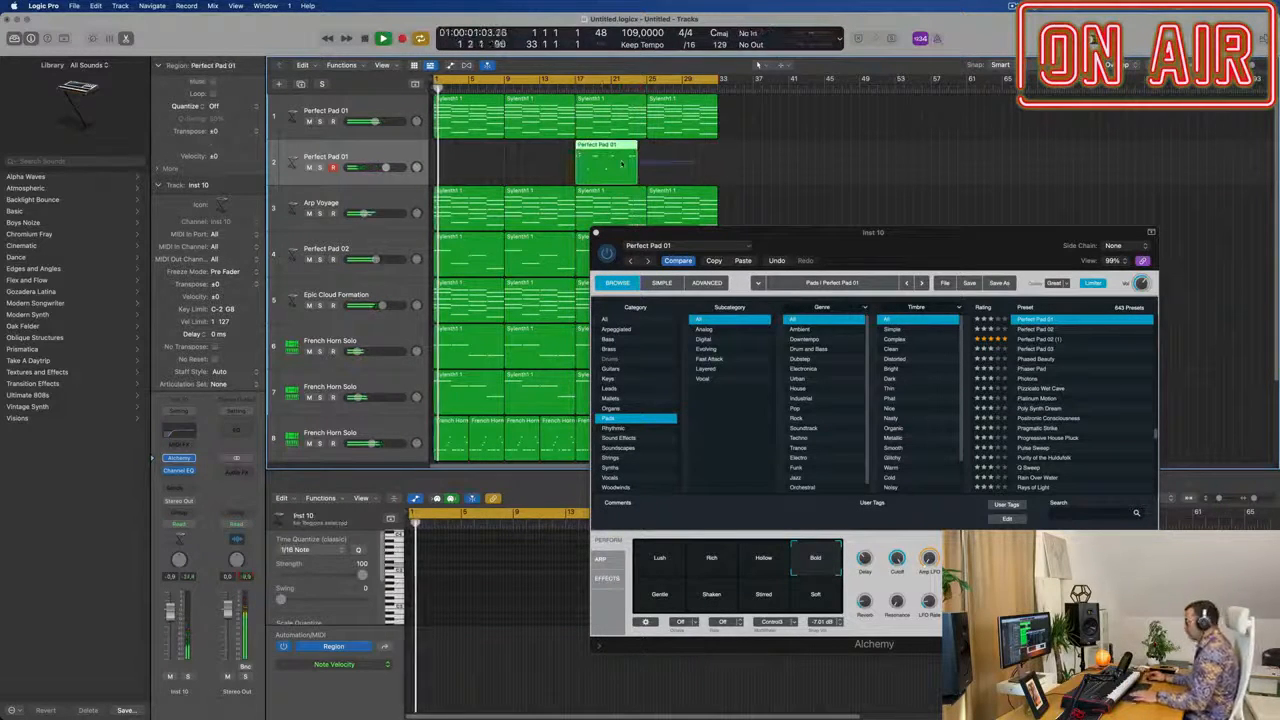
{"action": "key", "text": "Delete"}
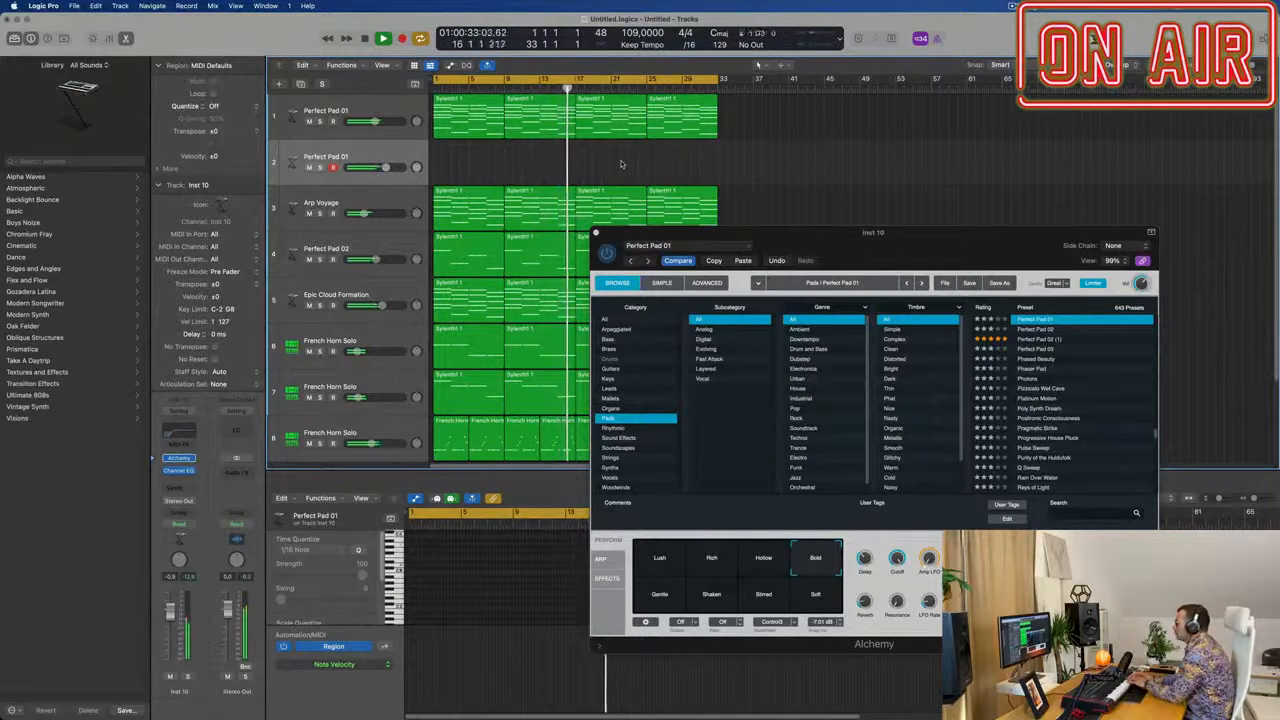
- Duplicate the lowest French Horn Solo track, the one using Grand Piano, with its settings
{"action": "left_click_drag", "start_coordinate": [961, 256], "coordinate": [995, 243]}
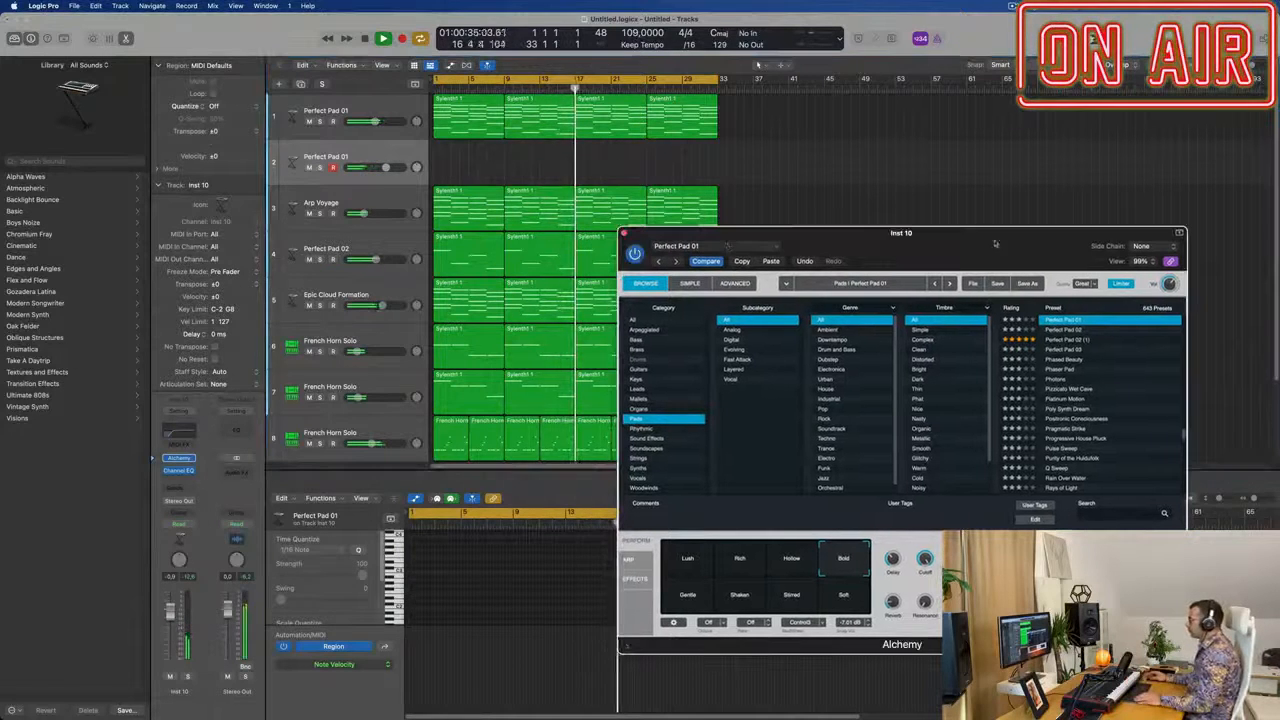
{"action": "scroll", "coordinate": [492, 224], "scroll_direction": "down", "scroll_amount": 4}
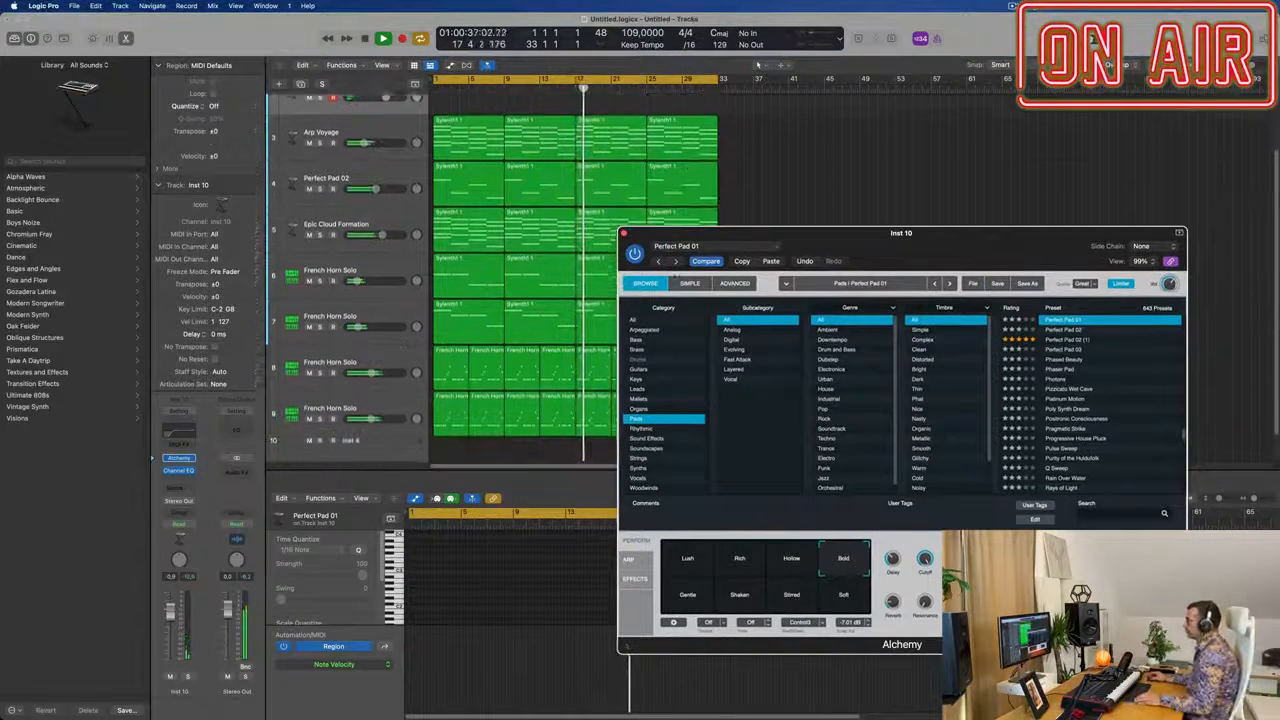
{"action": "left_click_drag", "start_coordinate": [878, 234], "coordinate": [1140, 201]}
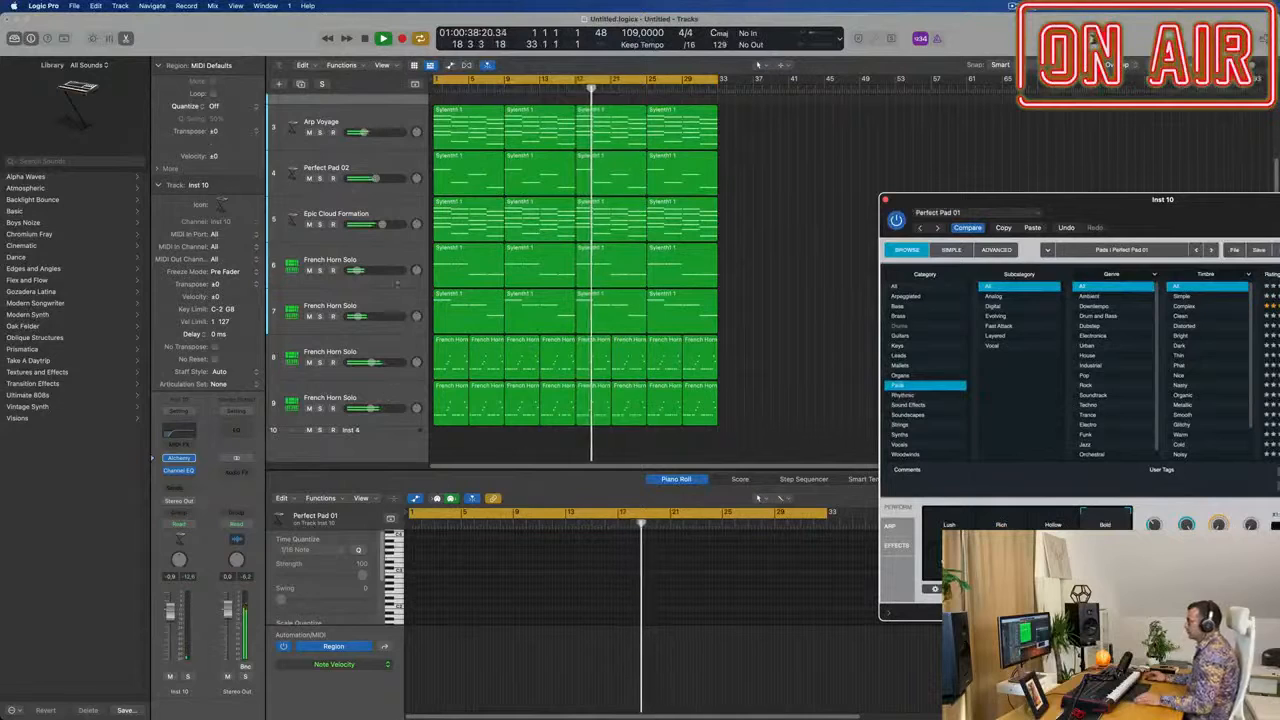
{"action": "key", "text": "Up"}
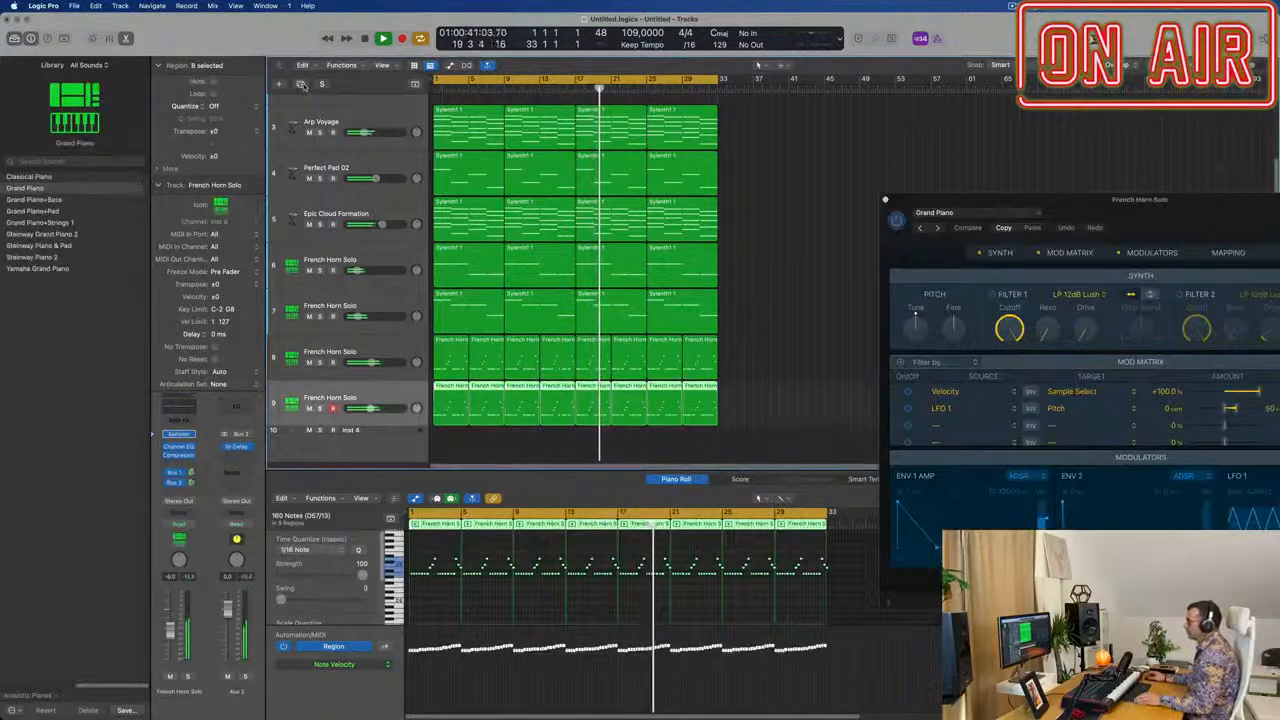
{"action": "key", "text": "super+d"}
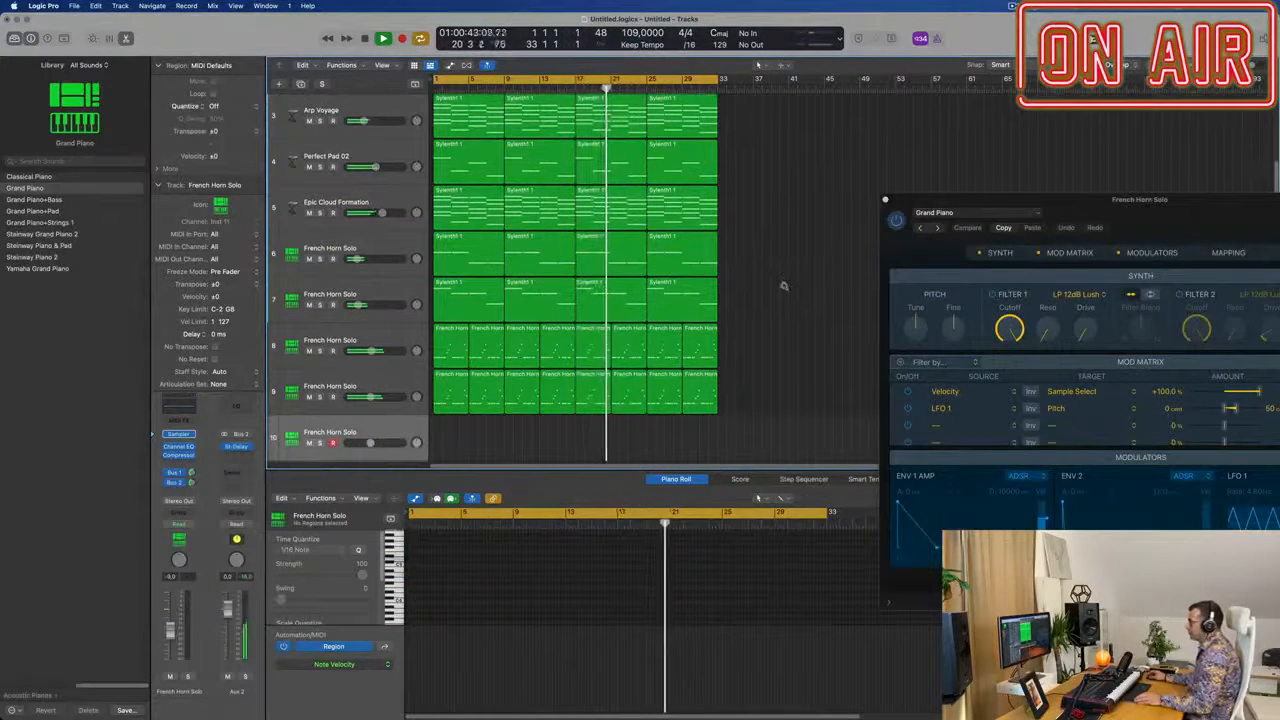
- Bring the spare Sylenth1 1 region from the far end of the Perfect Pad 01 track to bar 1 of the new piano track
{"action": "scroll", "coordinate": [496, 165], "scroll_direction": "up", "scroll_amount": 4}
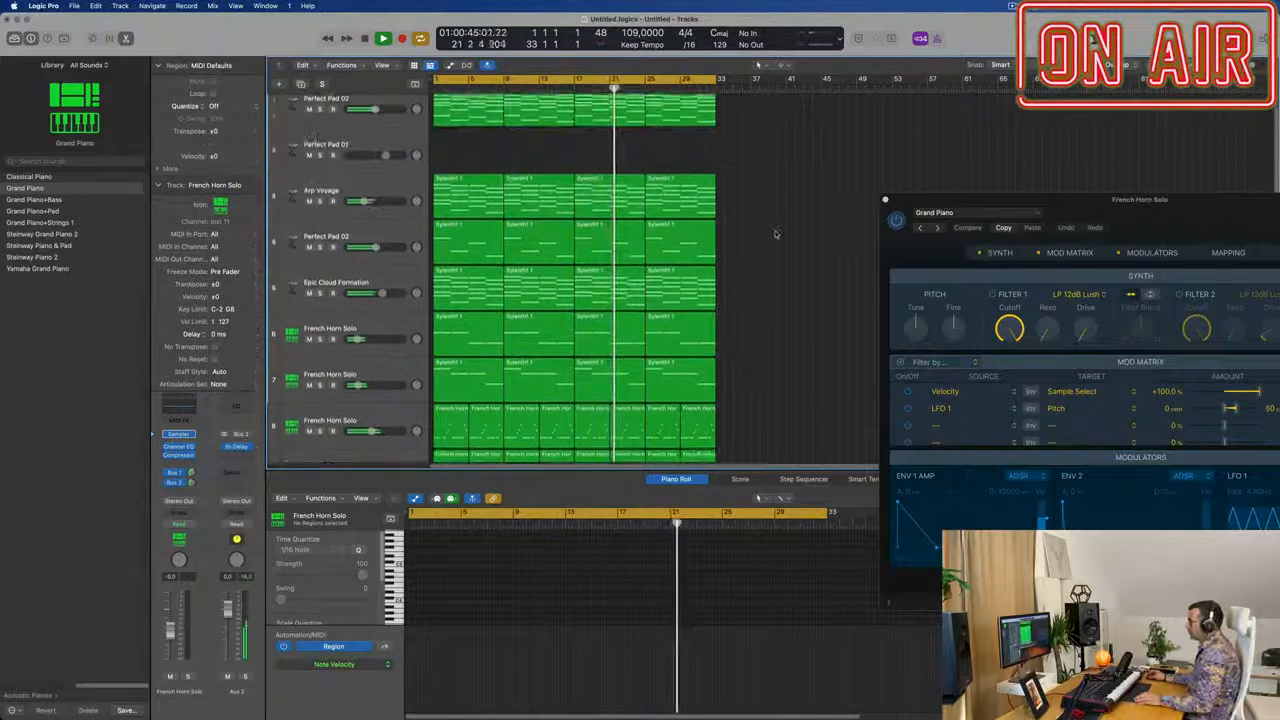
{"action": "scroll", "coordinate": [860, 181], "scroll_direction": "down", "scroll_amount": 2}
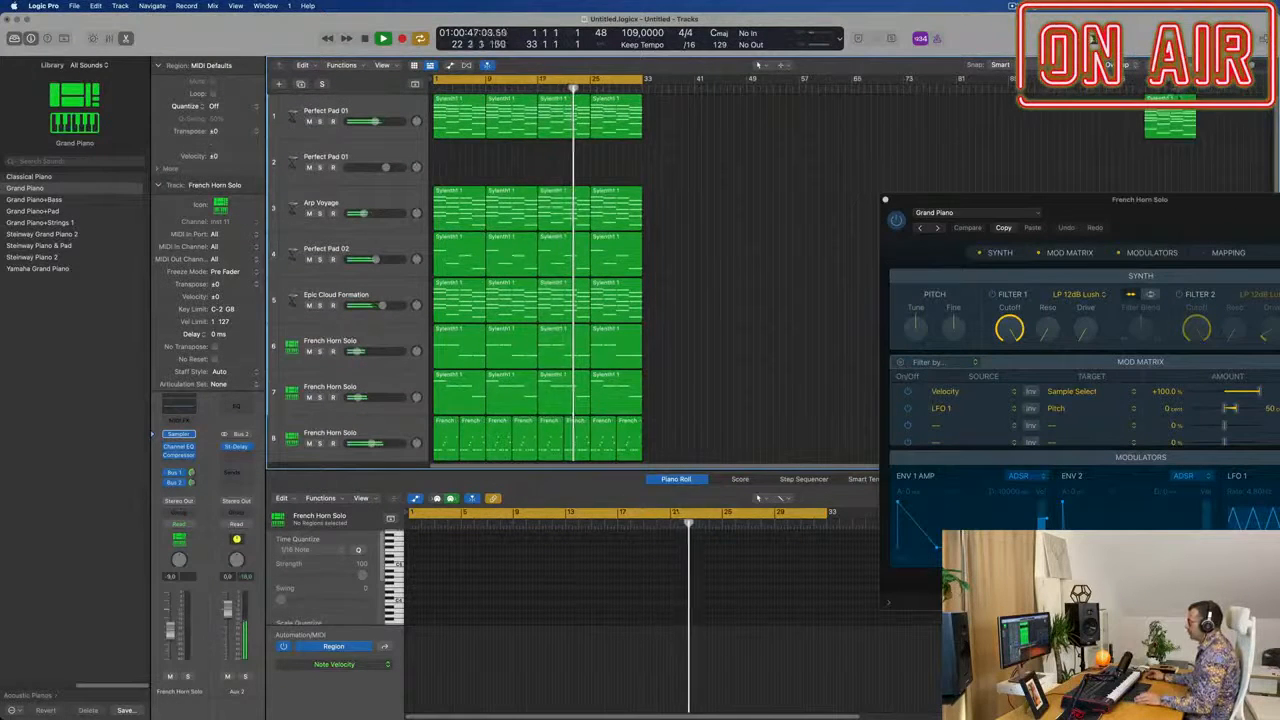
{"action": "left_click_drag", "start_coordinate": [1172, 120], "coordinate": [713, 412]}
{"action": "scroll", "coordinate": [712, 340], "scroll_direction": "down", "scroll_amount": 4}
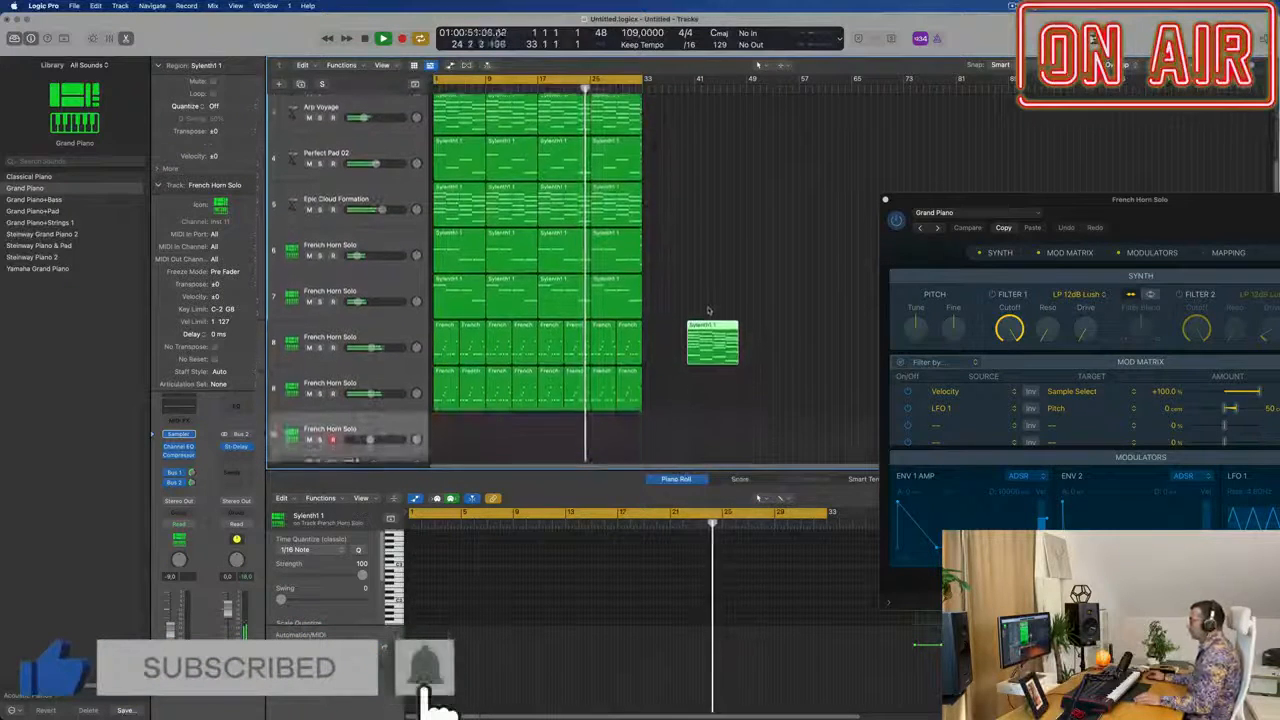
{"action": "left_click_drag", "start_coordinate": [716, 303], "coordinate": [440, 402]}
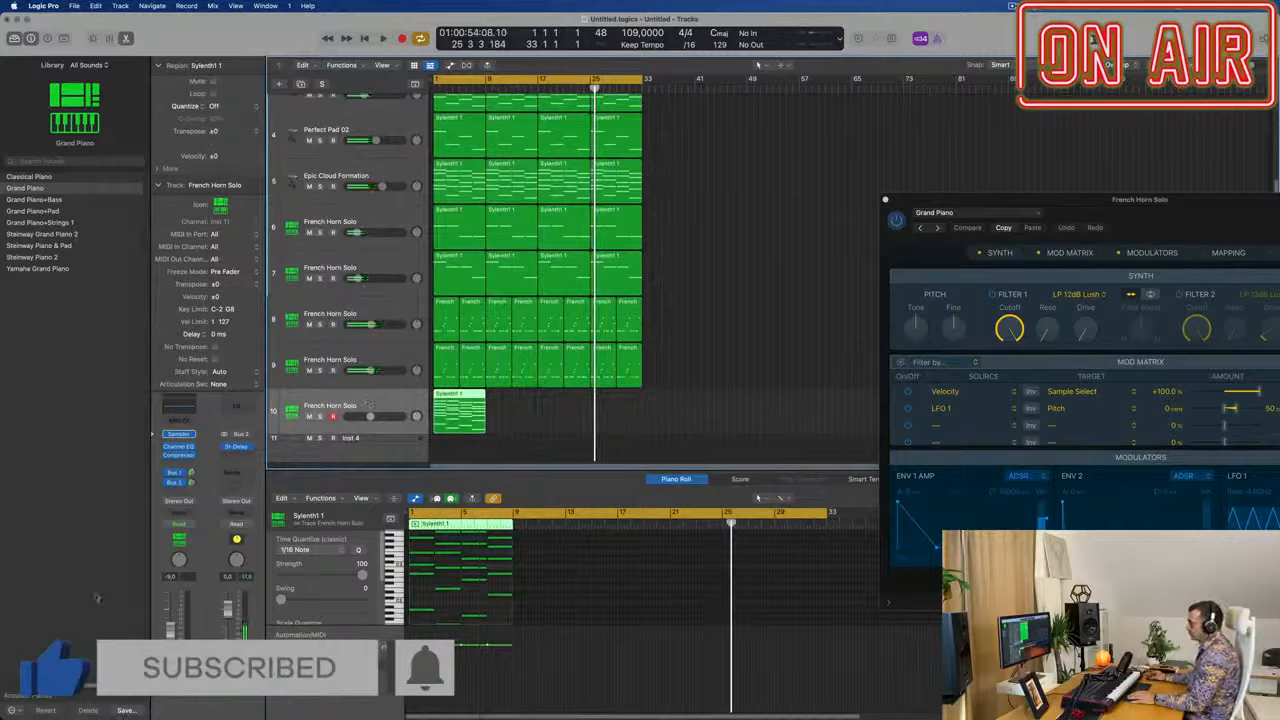
- Play the arrangement from bar 1 and adjust the new piano track's volume
{"action": "key", "text": "Return"}
{"action": "key", "text": "space"}
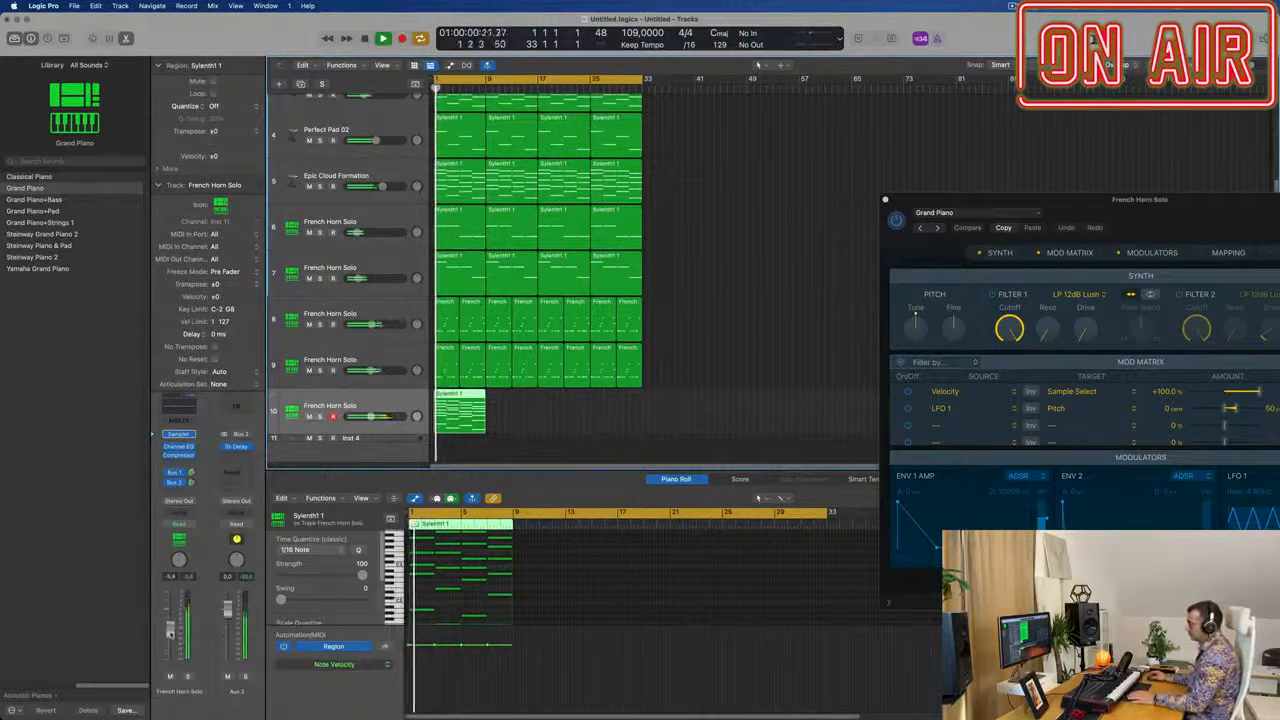
{"action": "key", "text": "Return"}
{"action": "key", "text": "space"}
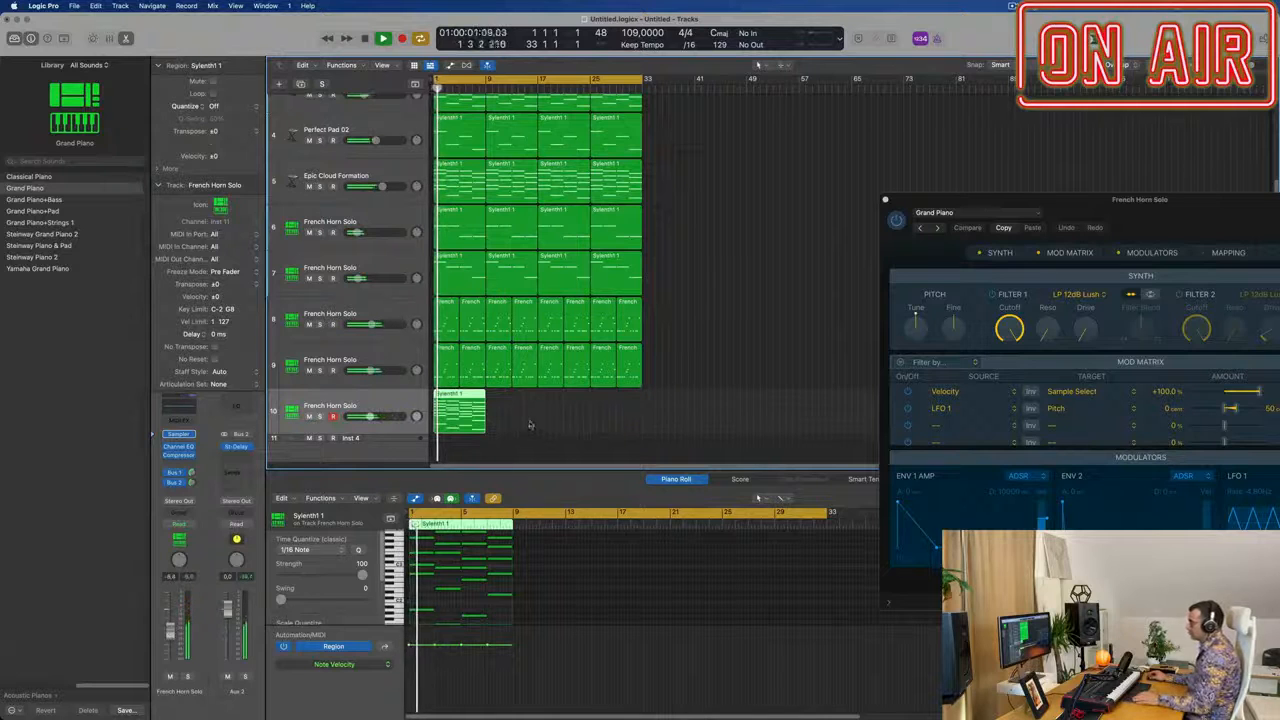
- Repeat the new piano track's region three times to fill it up to bar 33, and close its Sampler window
{"action": "key", "text": "super+r"}
{"action": "key", "text": "super+r"}
{"action": "key", "text": "super+r"}
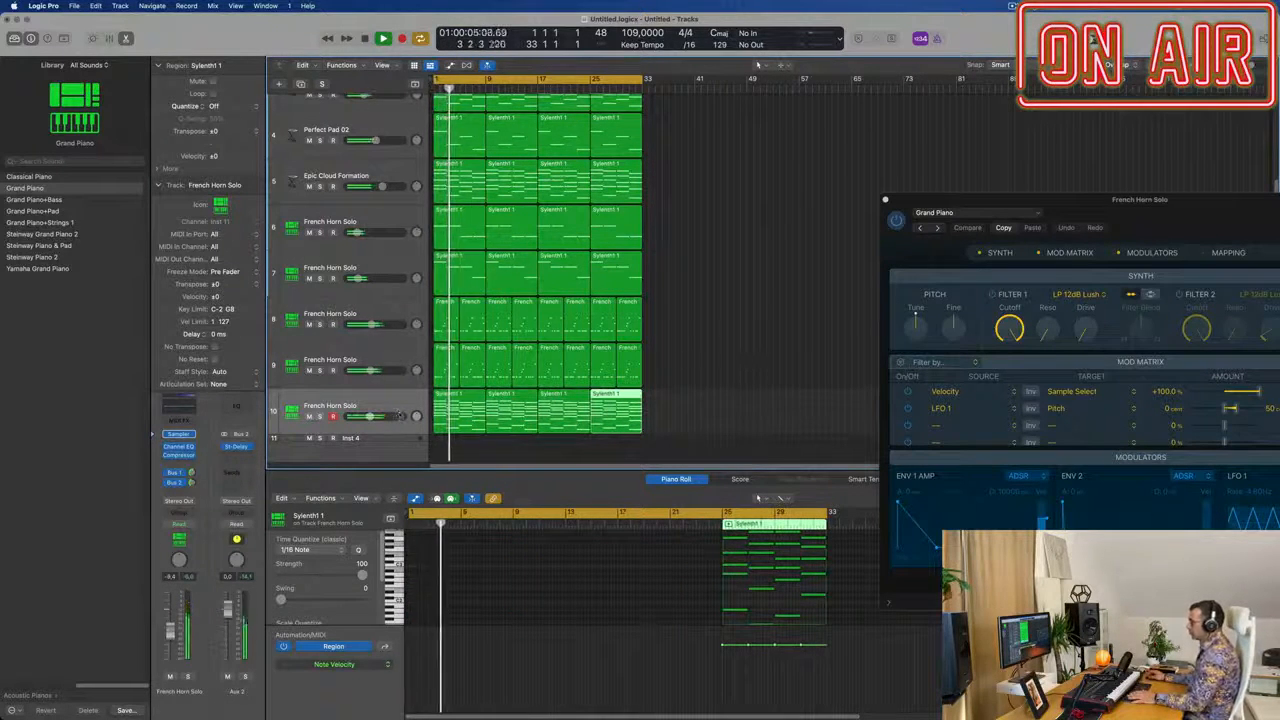
{"action": "left_click", "coordinate": [296, 420]}
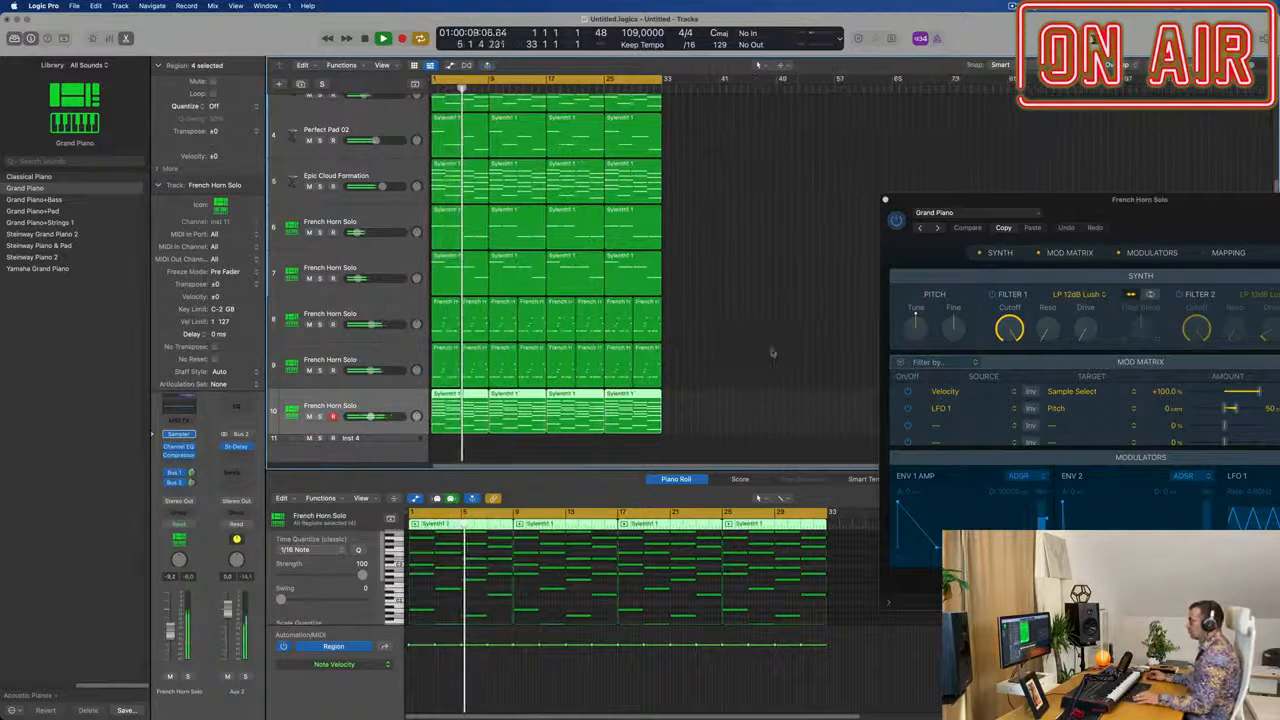
{"action": "scroll", "coordinate": [745, 372], "scroll_direction": "down", "scroll_amount": 1}
{"action": "scroll", "coordinate": [745, 372], "scroll_direction": "down", "scroll_amount": 3}
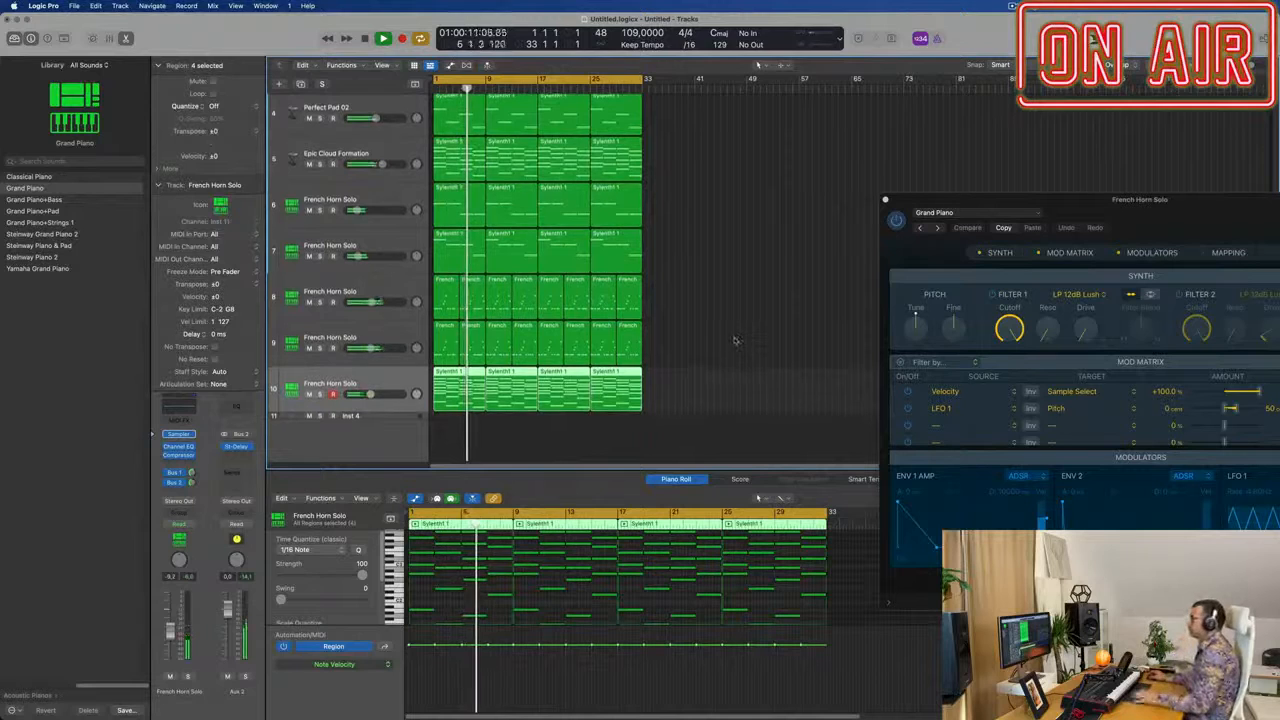
{"action": "left_click_drag", "start_coordinate": [1175, 204], "coordinate": [760, 212]}
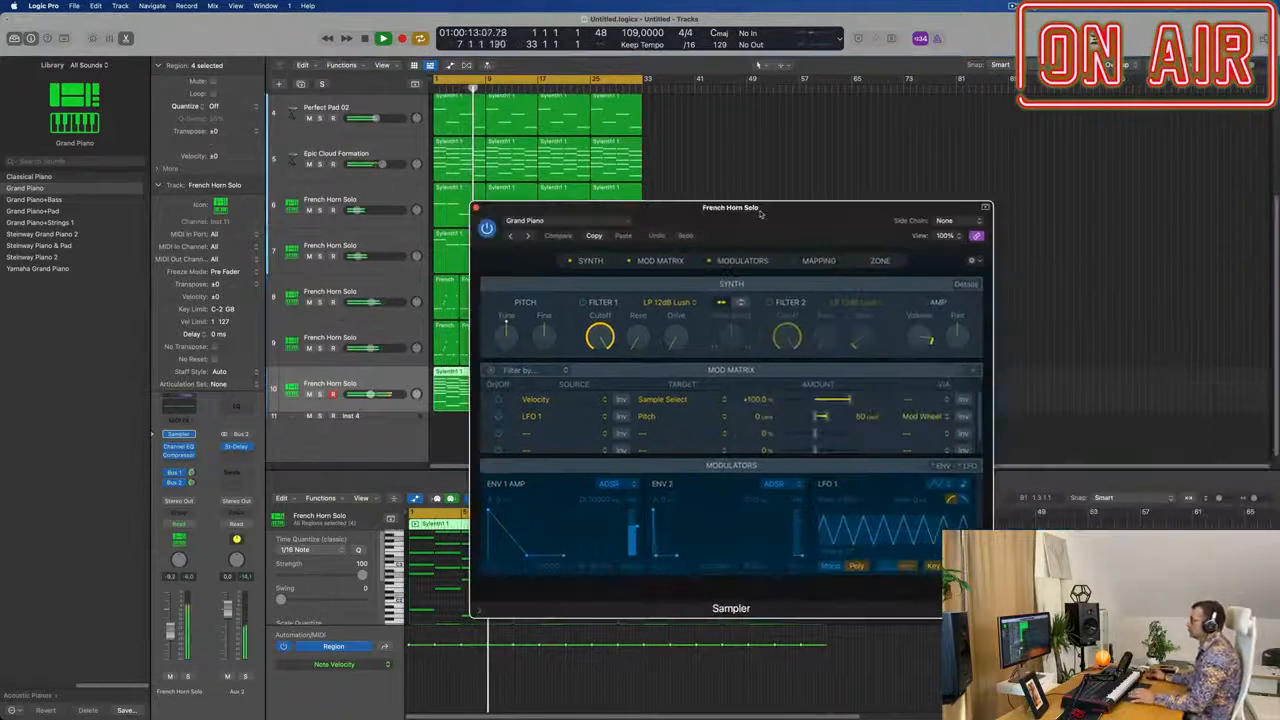
{"action": "left_click", "coordinate": [476, 208]}
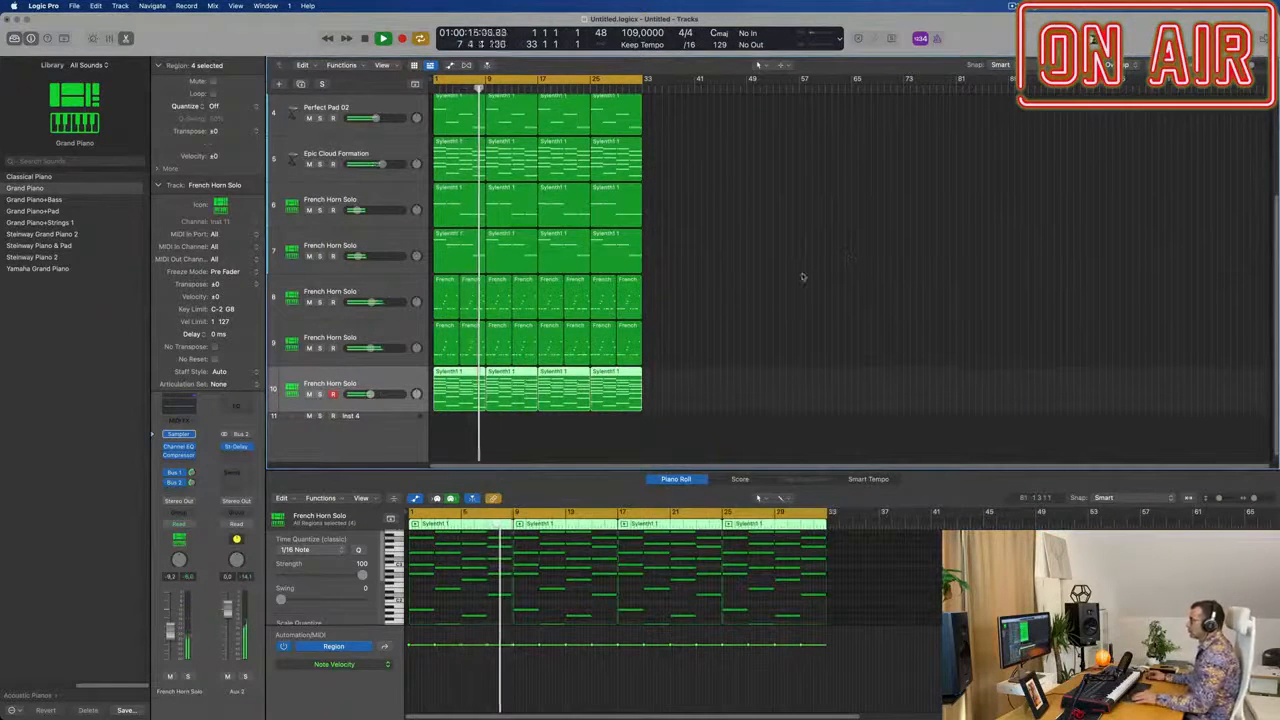
- Adjust the Cutoff to about 48 % in the Alchemy synth of the first Perfect Pad 01 track, and close the synth
{"action": "scroll", "coordinate": [732, 320], "scroll_direction": "up", "scroll_amount": 5}
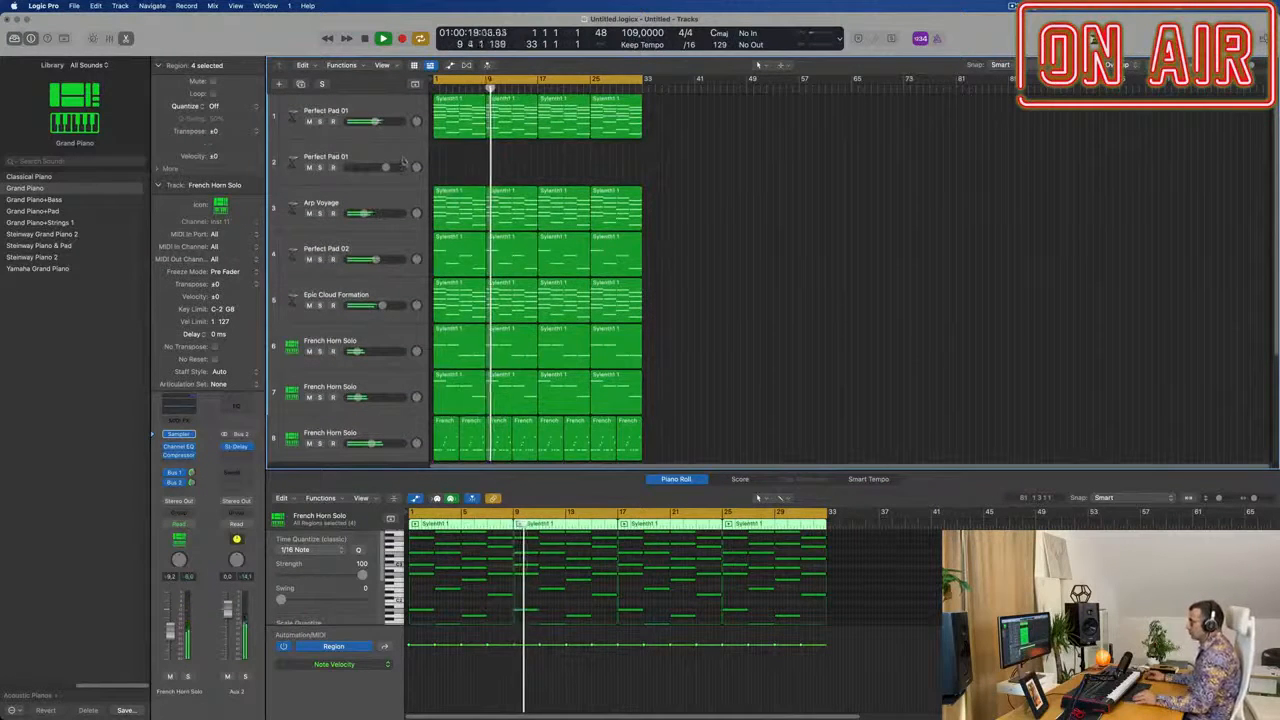
{"action": "left_click", "coordinate": [403, 160]}
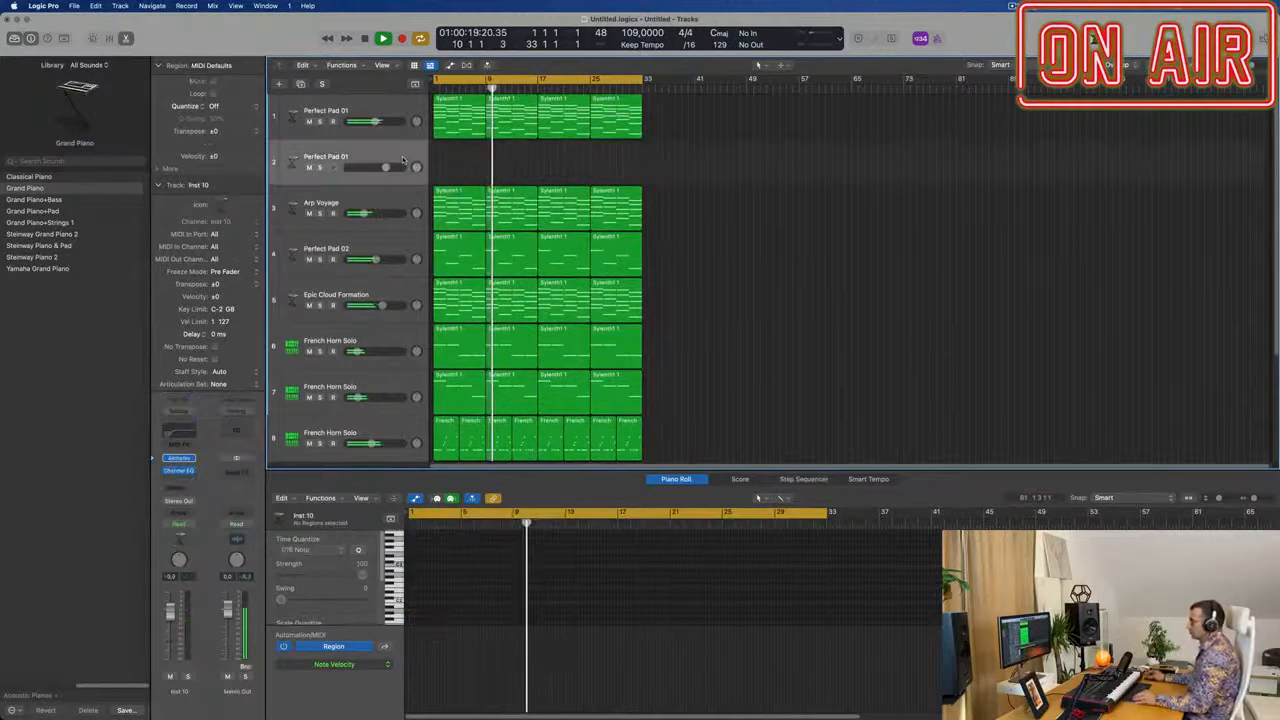
{"action": "left_click", "coordinate": [400, 112]}
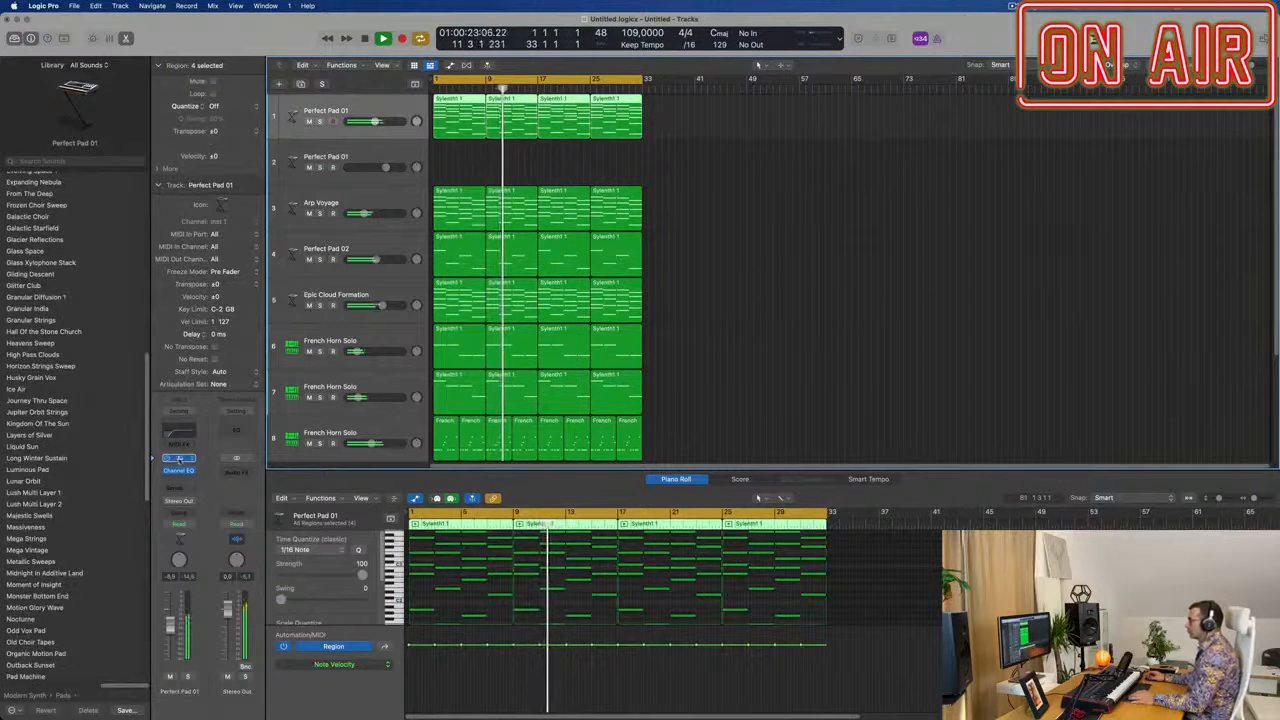
{"action": "key", "text": "v"}
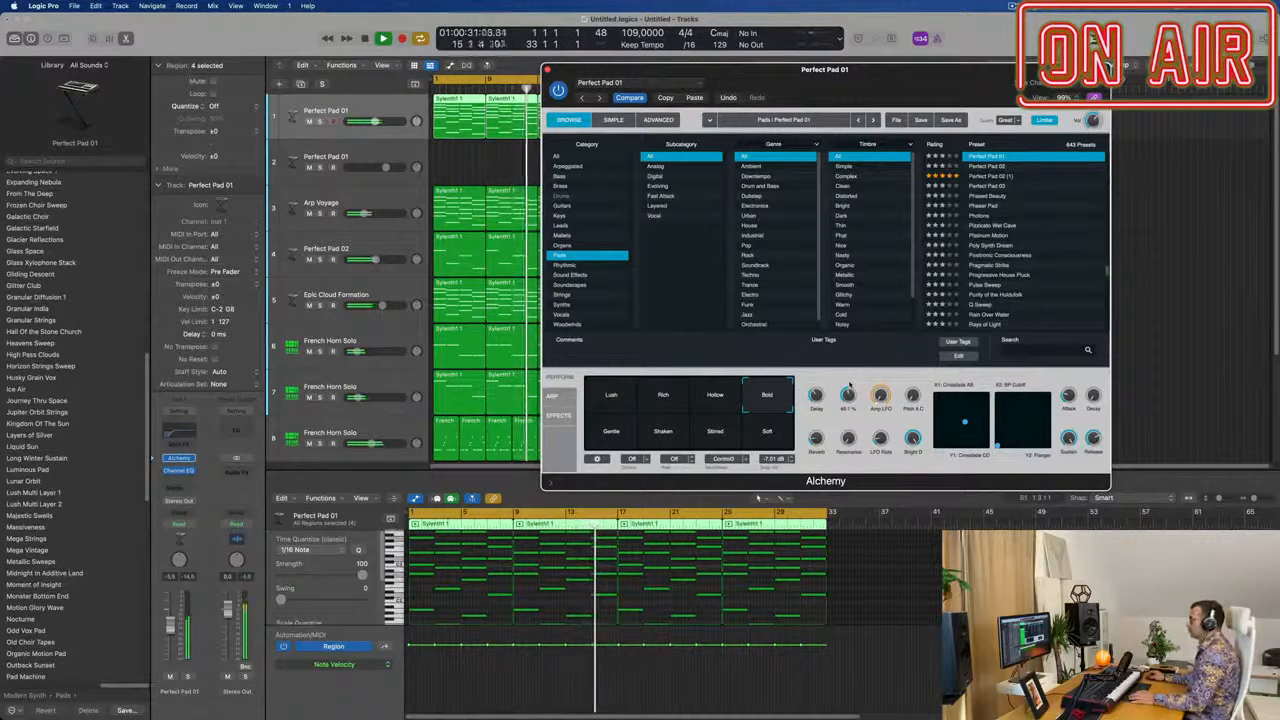
{"action": "left_click_drag", "start_coordinate": [860, 83], "coordinate": [735, 79]}
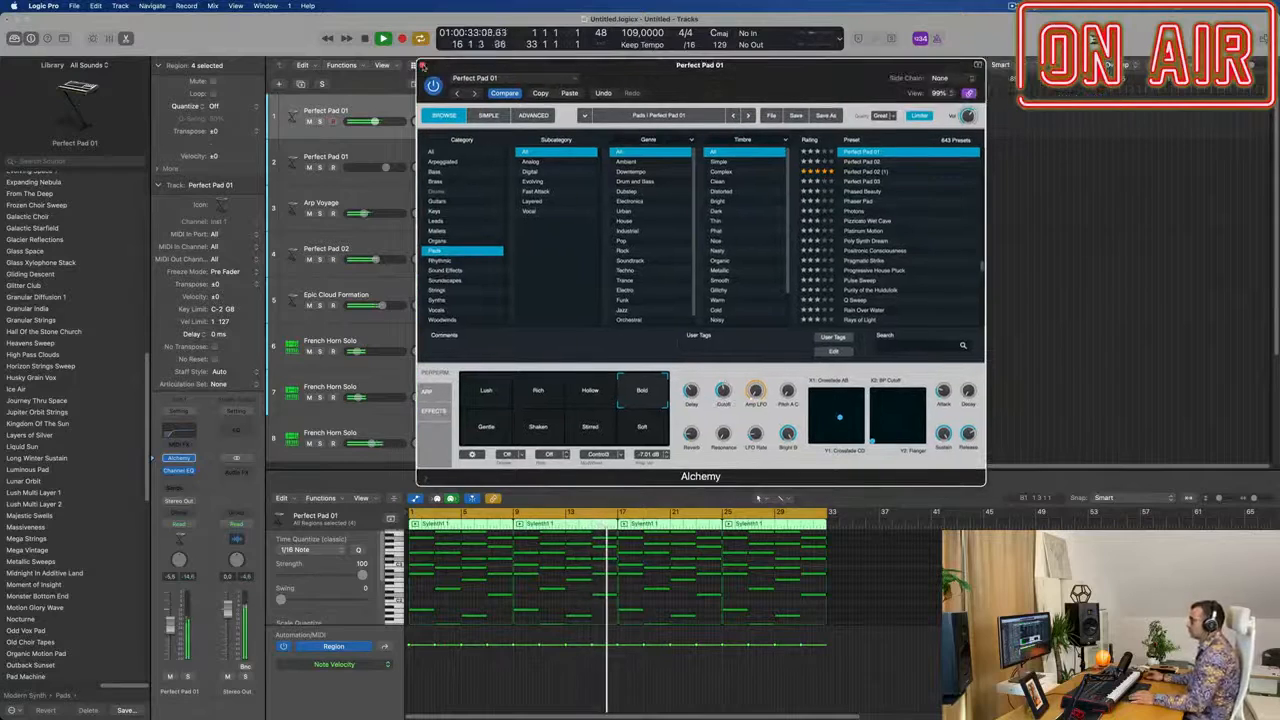
{"action": "left_click", "coordinate": [422, 65]}
- Load the Yamaha Grand Piano preset from Acoustic Pianos in the Sampler of the new piano track
{"action": "scroll", "coordinate": [373, 370], "scroll_direction": "down", "scroll_amount": 5}
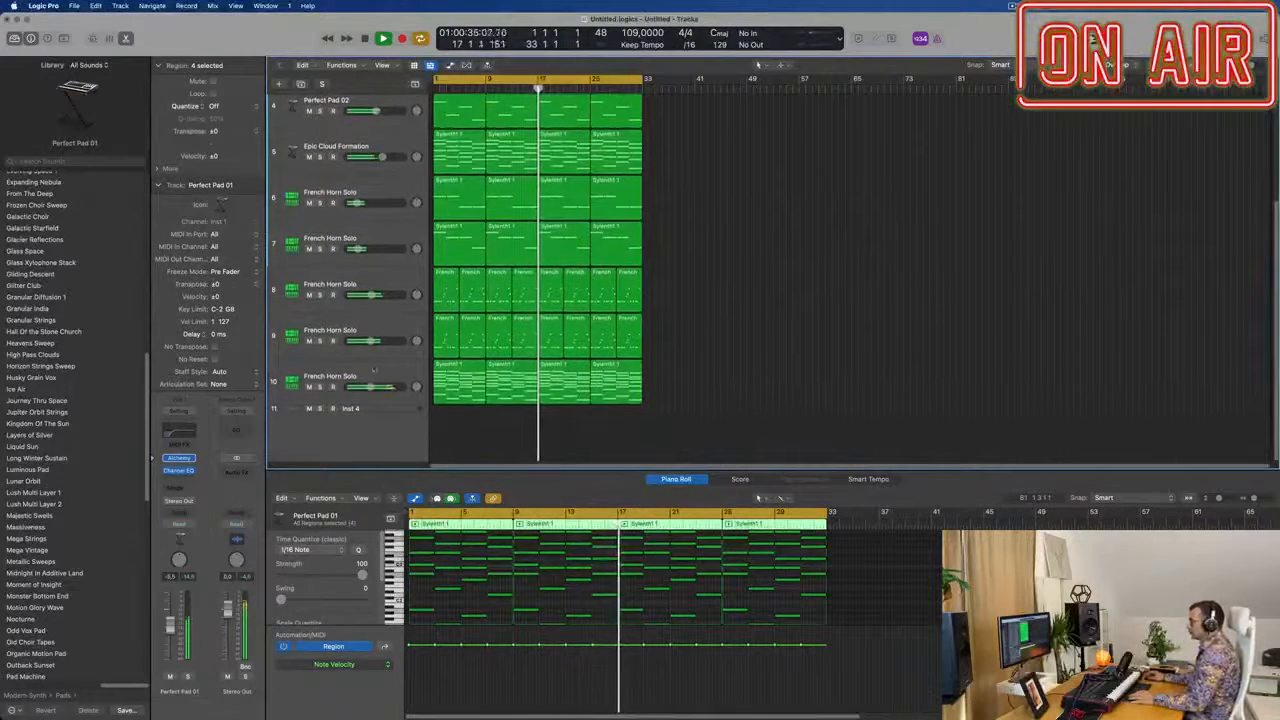
{"action": "left_click", "coordinate": [370, 372]}
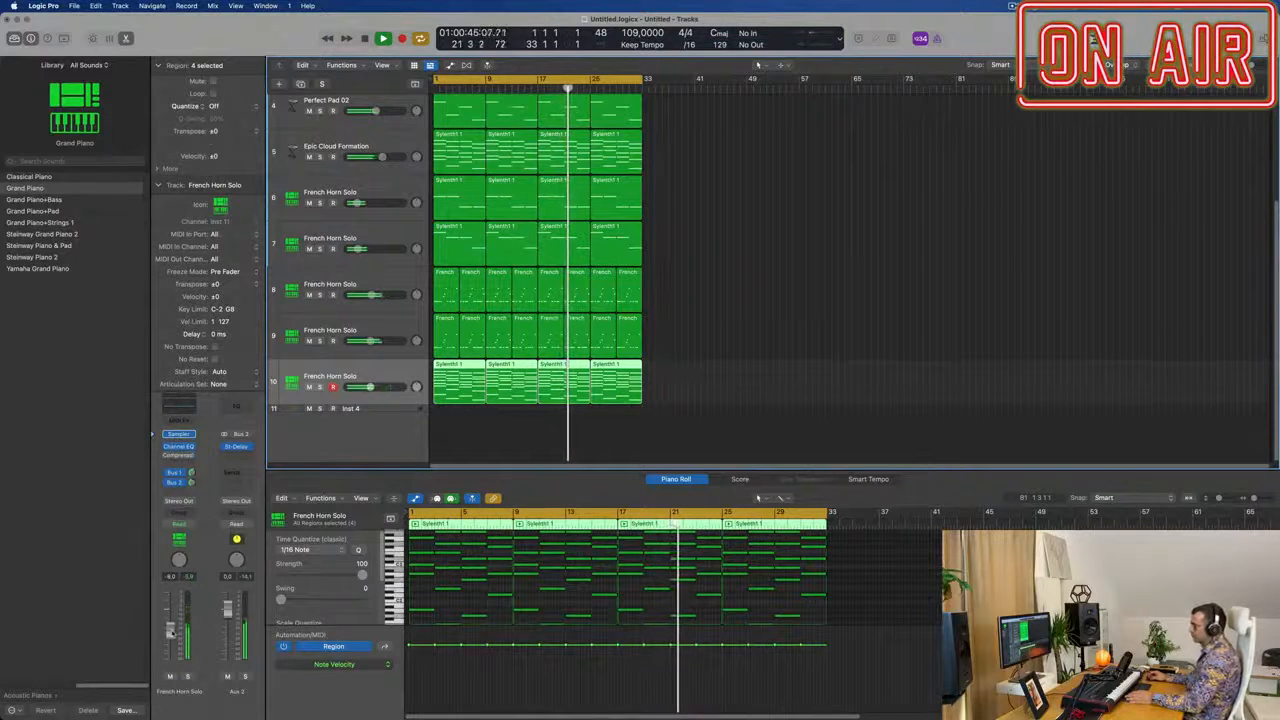
{"action": "left_click", "coordinate": [179, 435]}
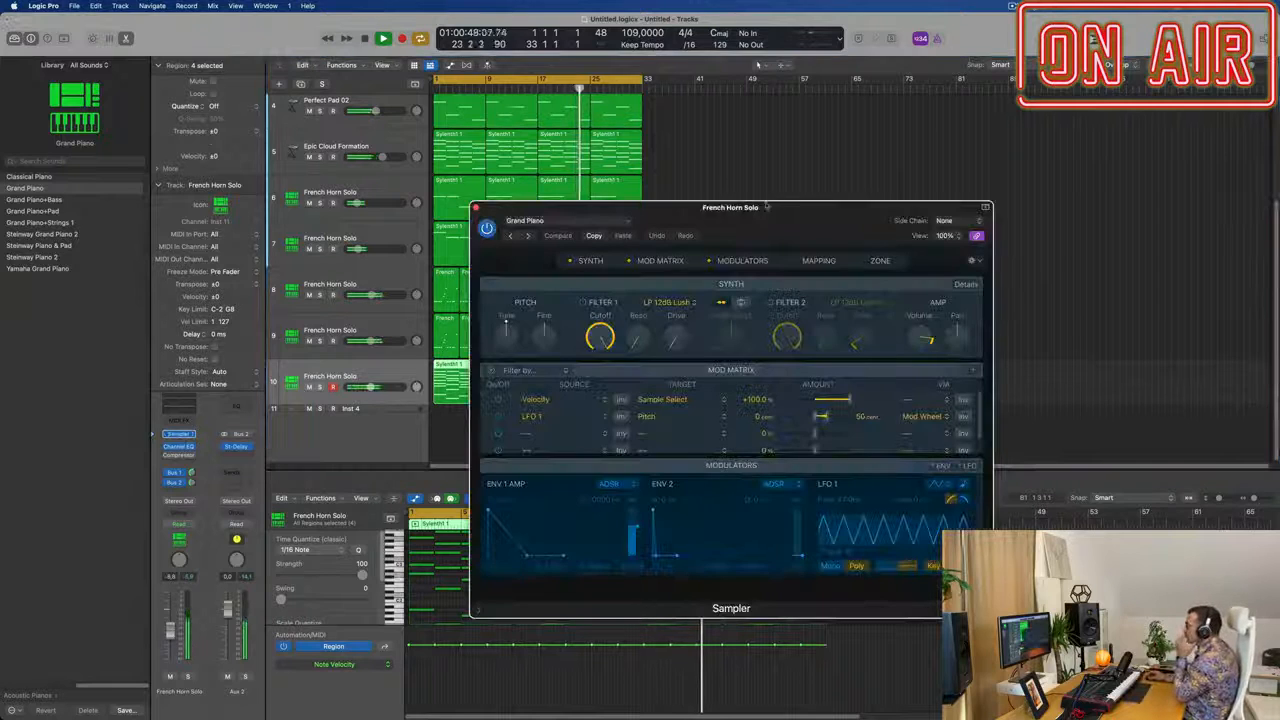
{"action": "left_click_drag", "start_coordinate": [766, 207], "coordinate": [565, 209]}
{"action": "left_click", "coordinate": [551, 218]}
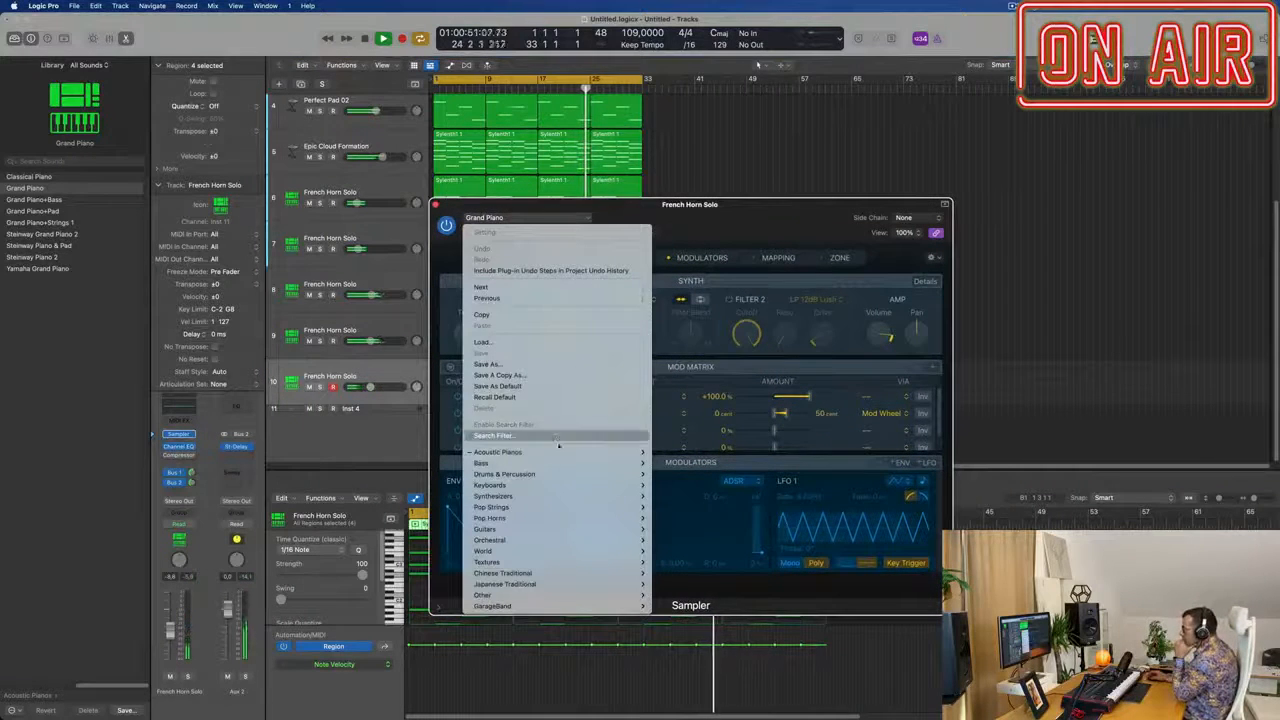
{"action": "mouse_move", "coordinate": [571, 455]}
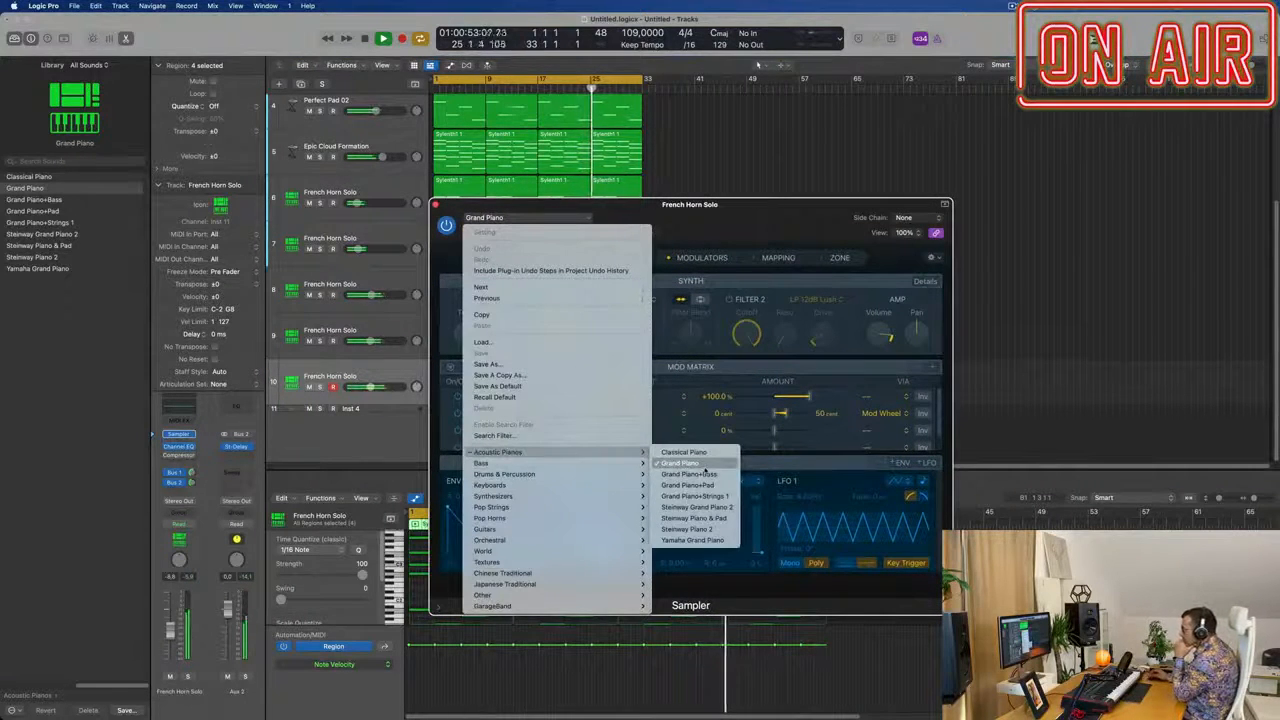
{"action": "left_click", "coordinate": [703, 541]}
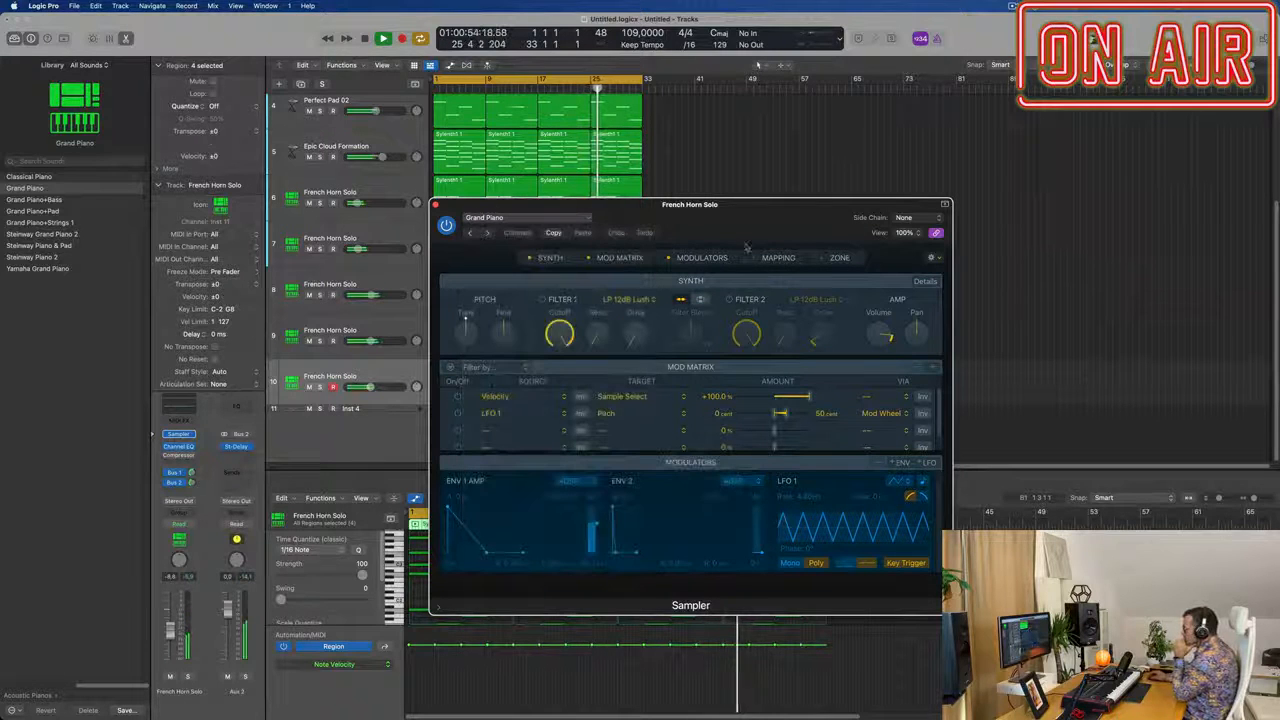
{"action": "left_click_drag", "start_coordinate": [762, 204], "coordinate": [946, 174]}
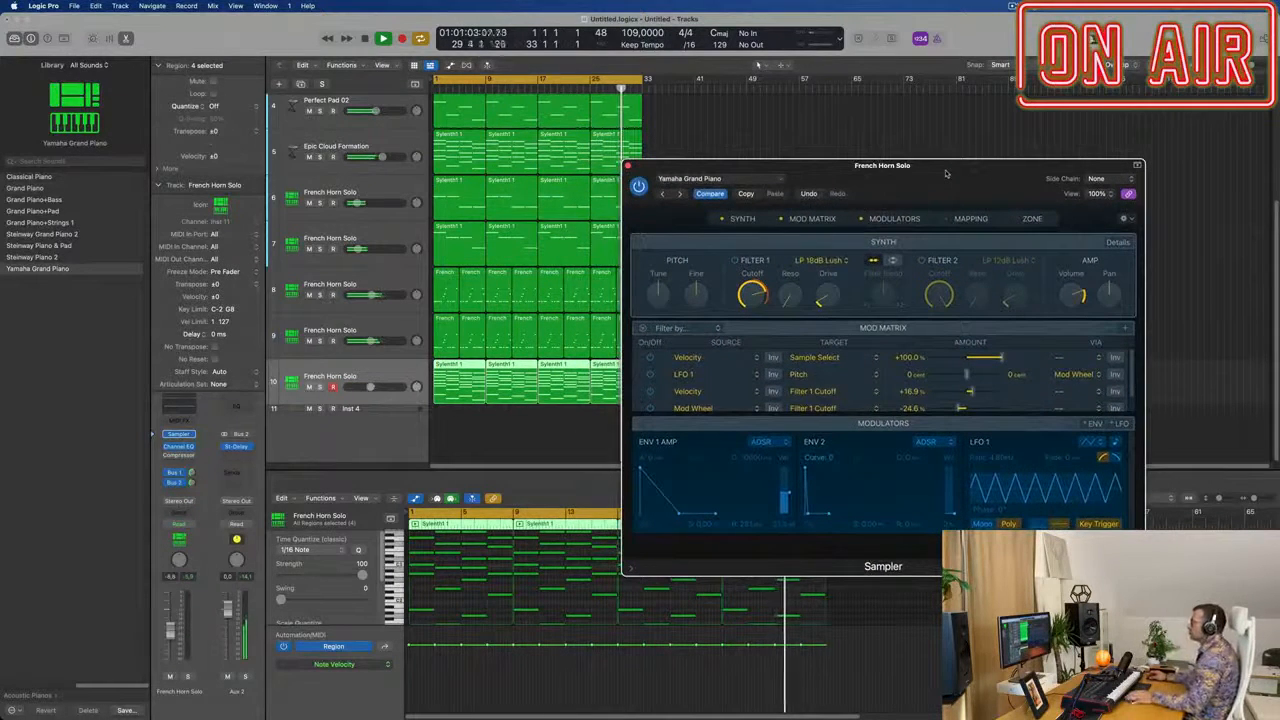
- Raise the new piano track's volume to about -5.1 dB and the note velocities in its first region to about 113
{"action": "key", "text": "space"}
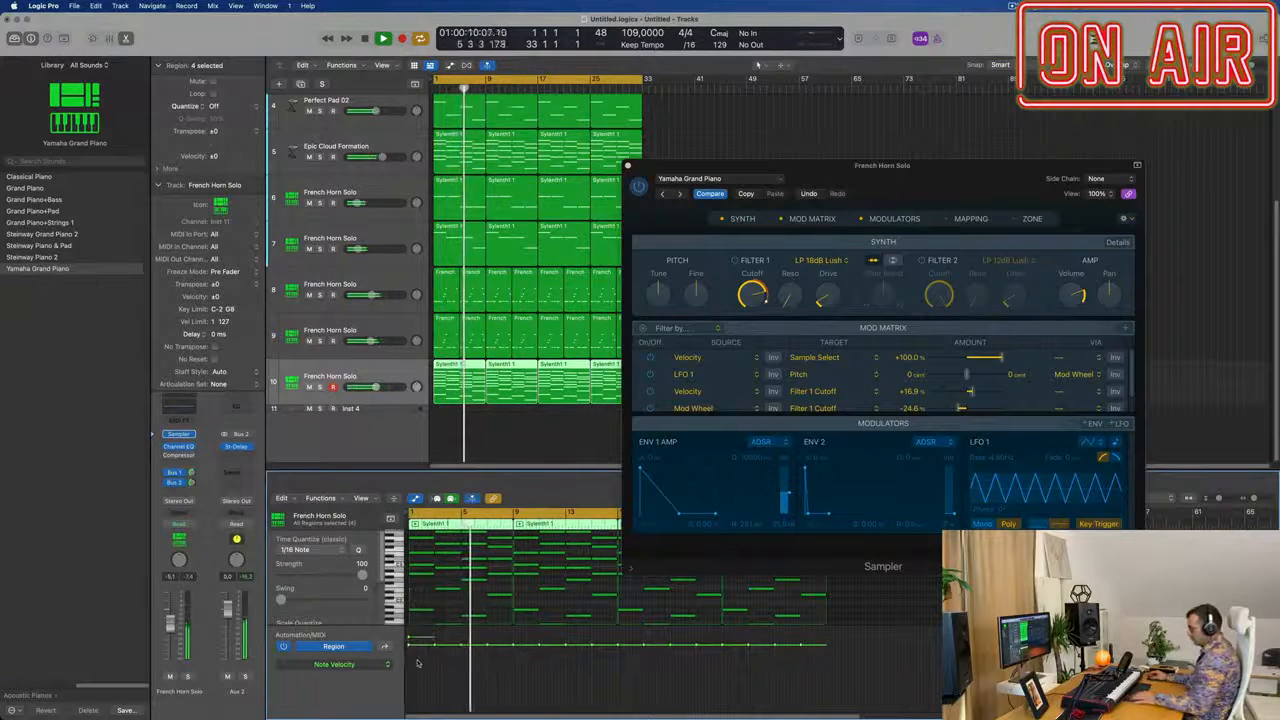
{"action": "key", "text": "super+a"}
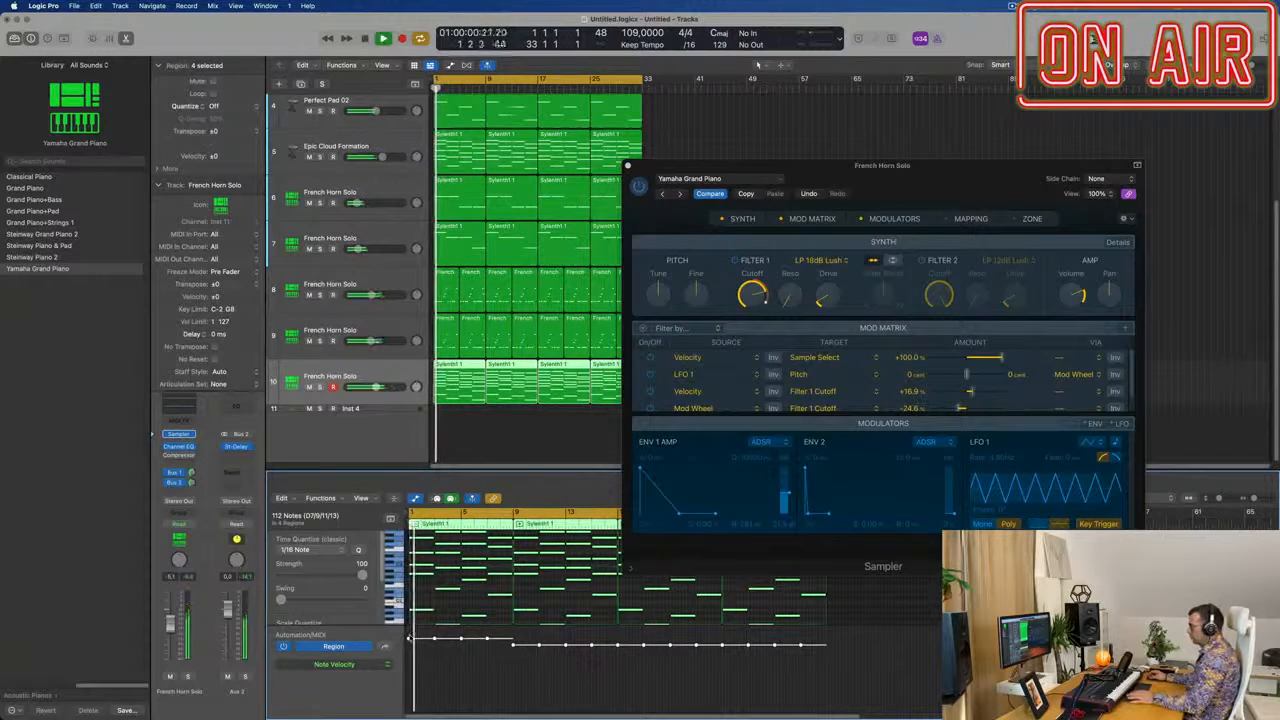
{"action": "left_click_drag", "start_coordinate": [409, 638], "coordinate": [411, 637]}
{"action": "key", "text": "space"}
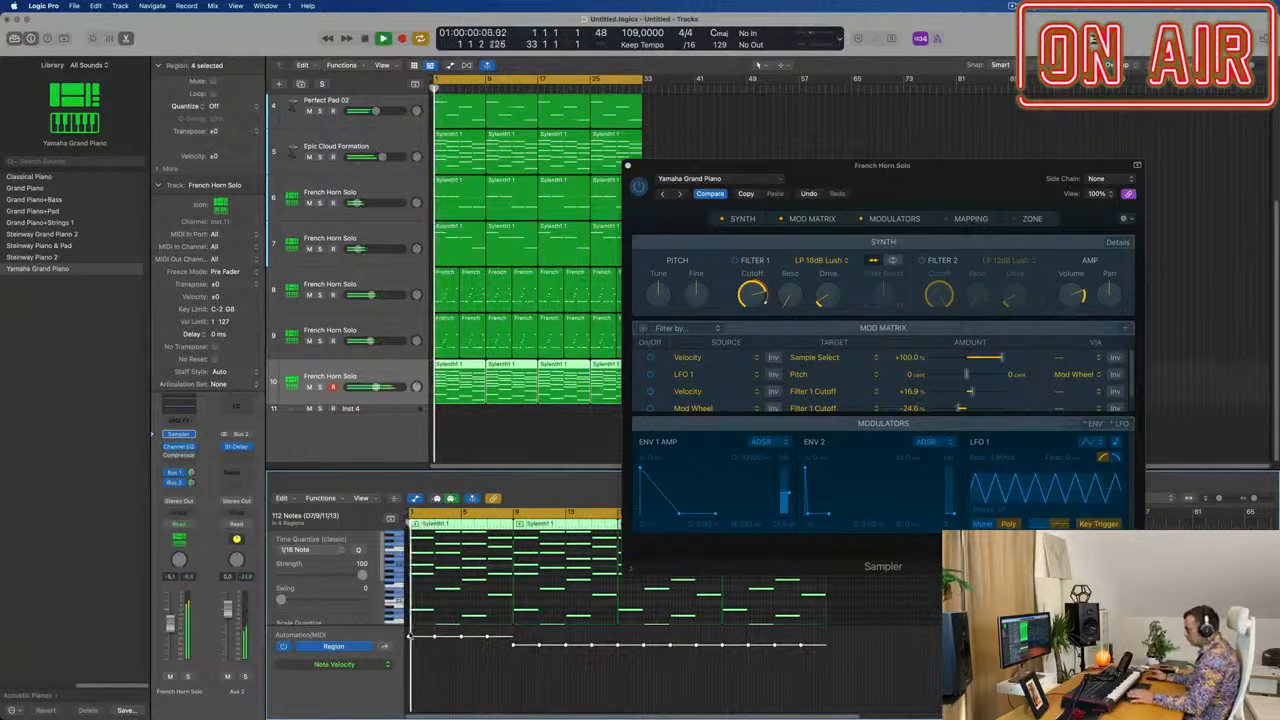
- Replace the new piano track's last three regions with three repeats of its edited first region
{"action": "left_click_drag", "start_coordinate": [948, 179], "coordinate": [1142, 158]}
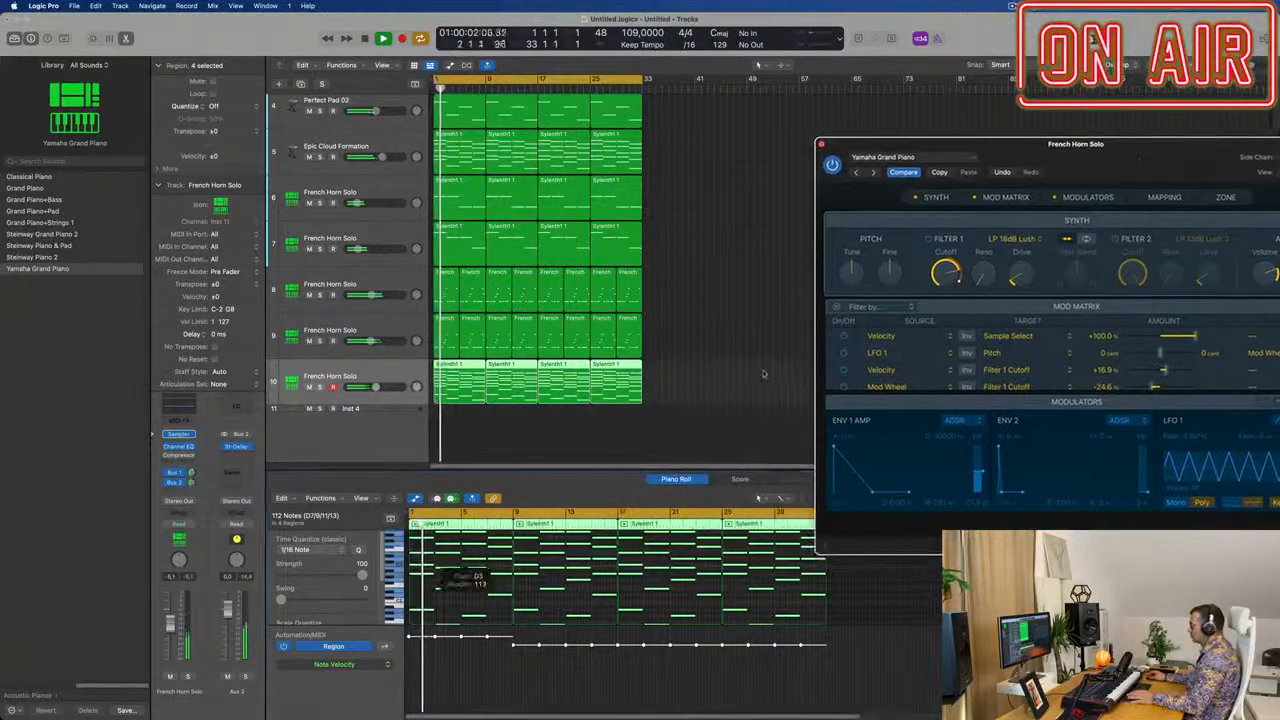
{"action": "left_click_drag", "start_coordinate": [703, 387], "coordinate": [524, 392]}
{"action": "left_click", "coordinate": [453, 380]}
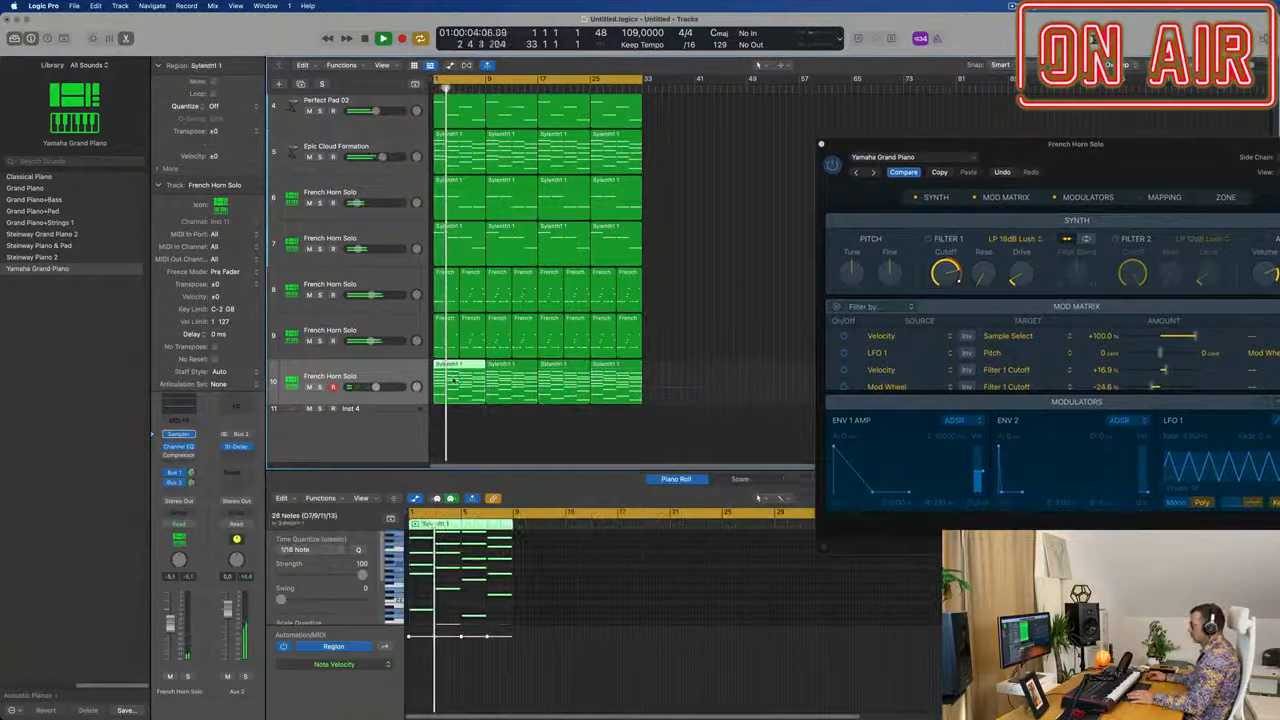
{"action": "left_click_drag", "start_coordinate": [705, 386], "coordinate": [495, 391]}
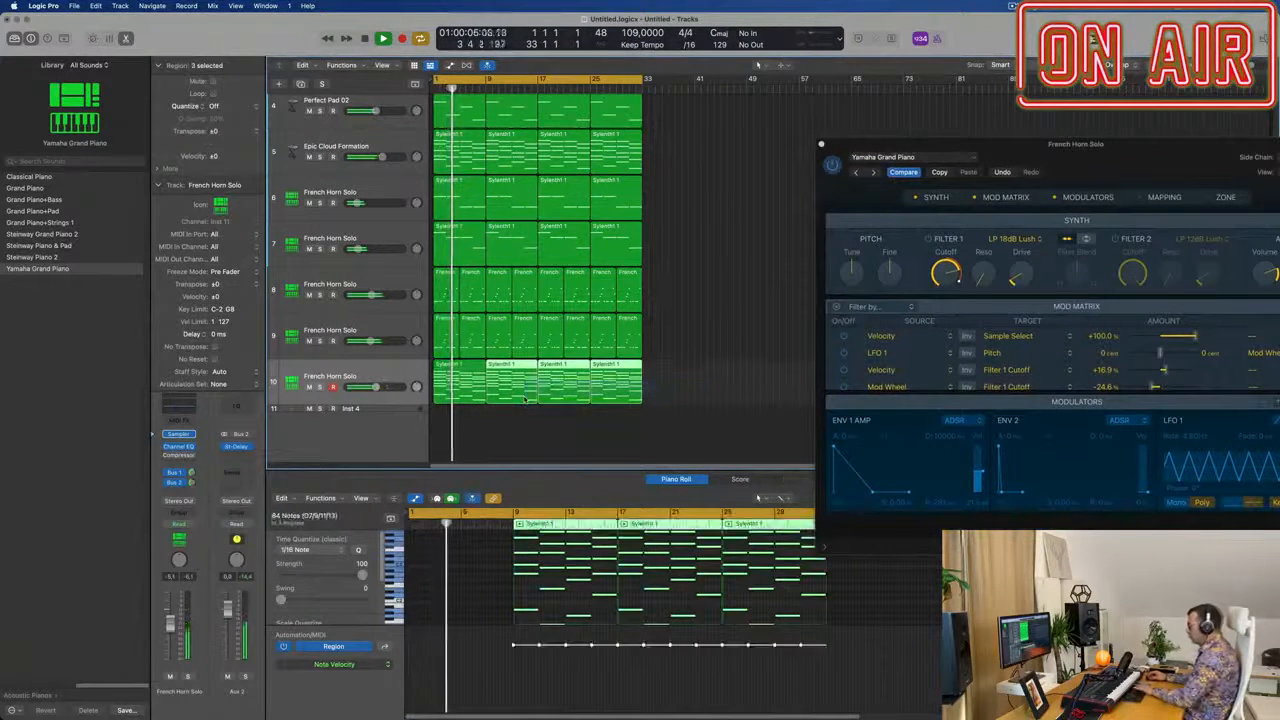
{"action": "key", "text": "Delete"}
{"action": "key", "text": "super+r"}
{"action": "key", "text": "super+r"}
{"action": "key", "text": "super+r"}
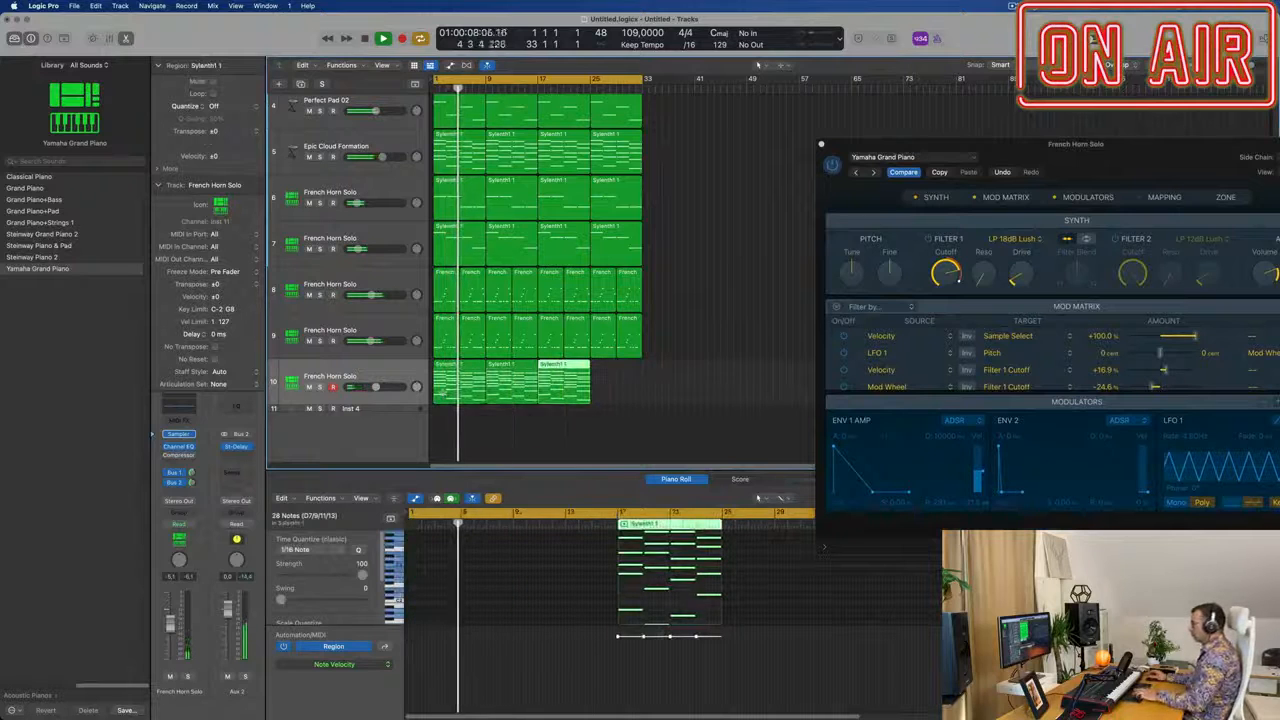
- Load the Steinway Piano 2 preset from Acoustic Pianos in the Sampler of the piano chord track and play from the start
{"action": "left_click_drag", "start_coordinate": [1104, 163], "coordinate": [799, 164]}
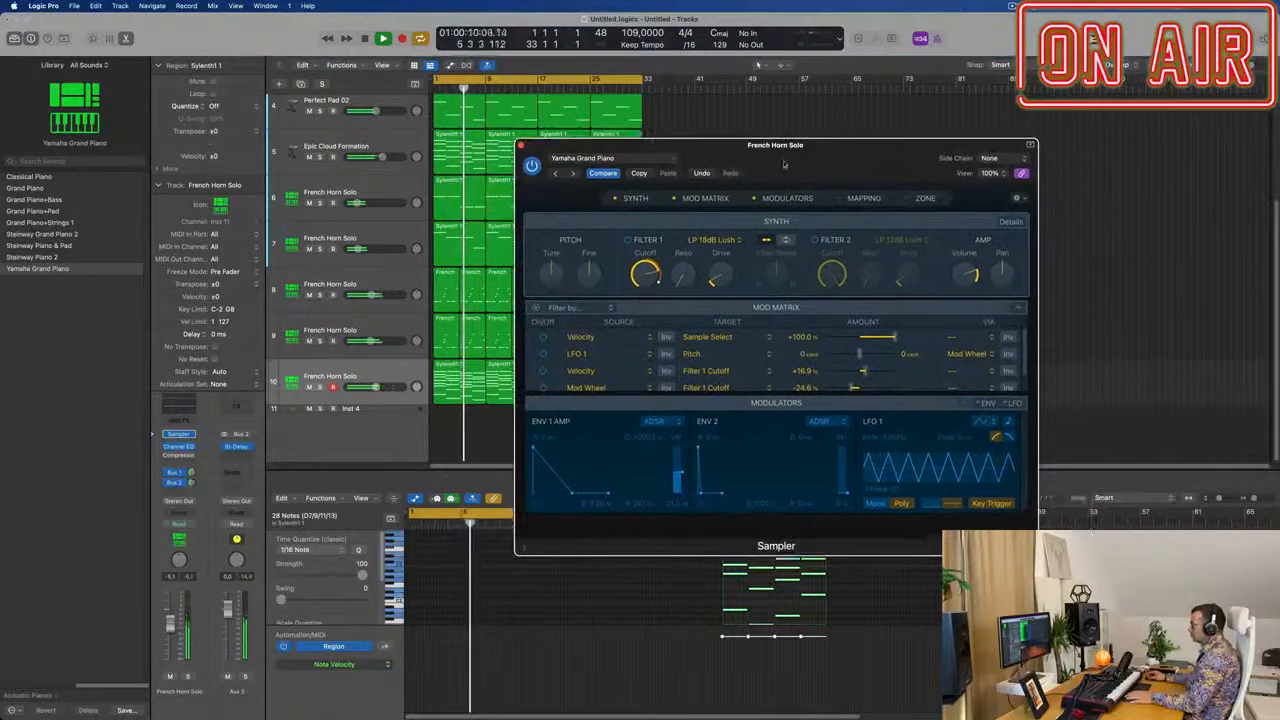
{"action": "left_click", "coordinate": [590, 158]}
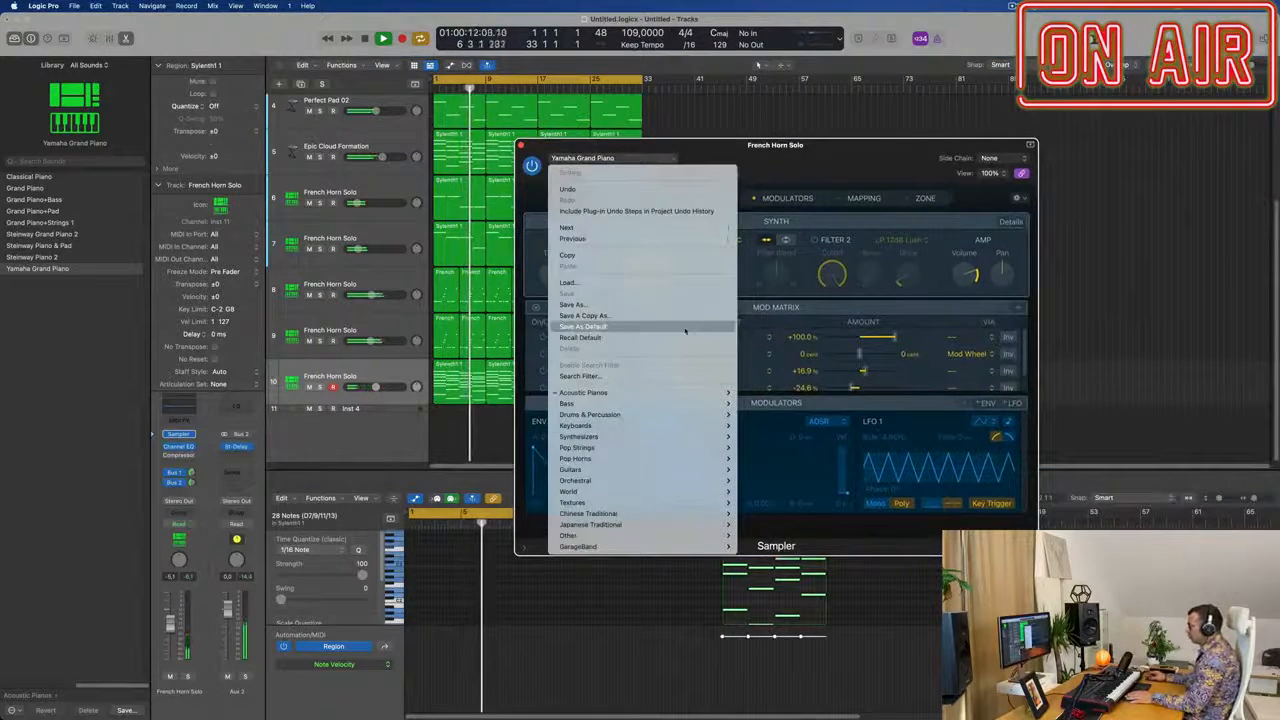
{"action": "mouse_move", "coordinate": [667, 392]}
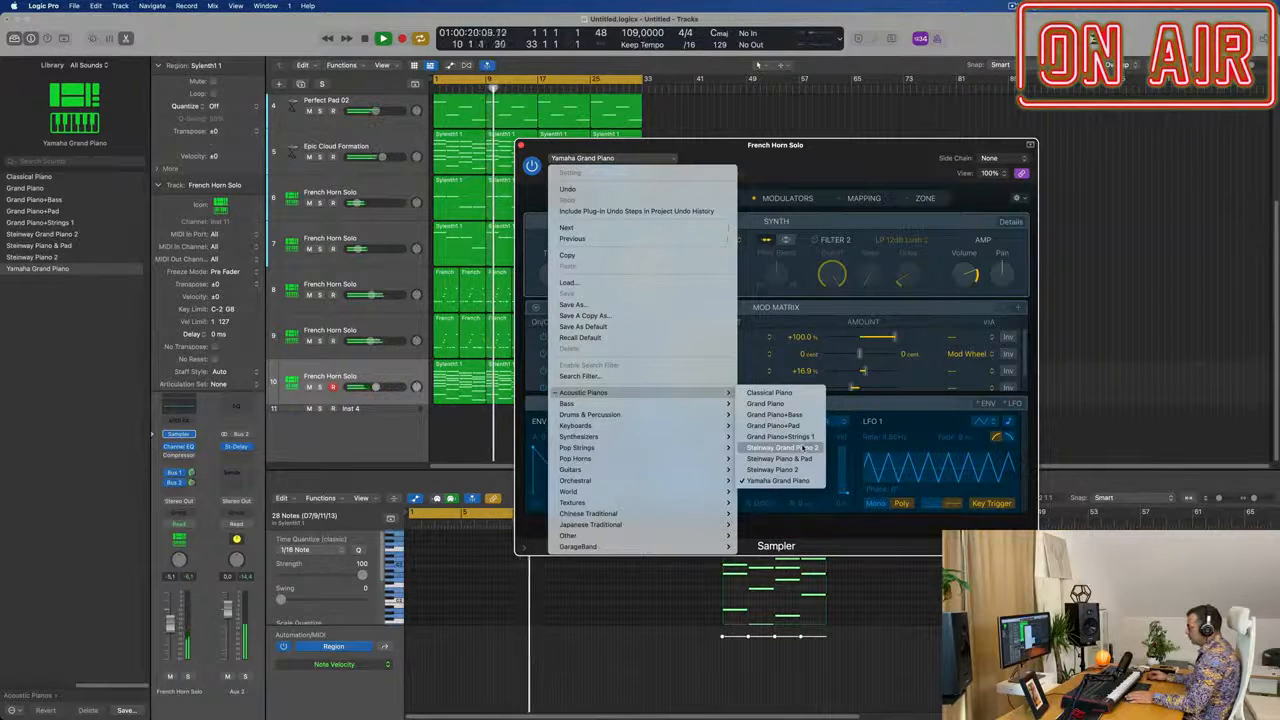
{"action": "left_click", "coordinate": [790, 469]}
{"action": "left_click_drag", "start_coordinate": [824, 152], "coordinate": [943, 145]}
{"action": "key", "text": "Return"}
{"action": "key", "text": "space"}
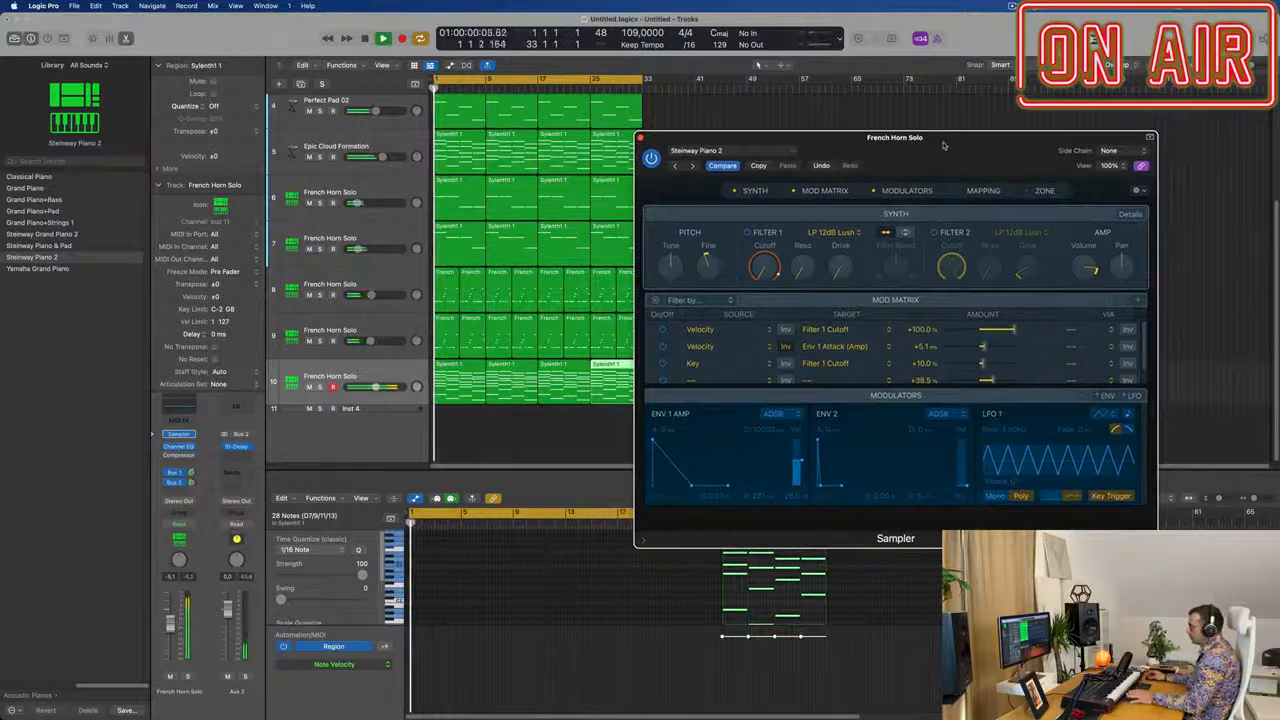
- Lower the piano chord track's volume to about -10.2 dB while playing from the start, and close the Sampler
{"action": "left_click_drag", "start_coordinate": [169, 628], "coordinate": [169, 631]}
{"action": "key", "text": "space"}
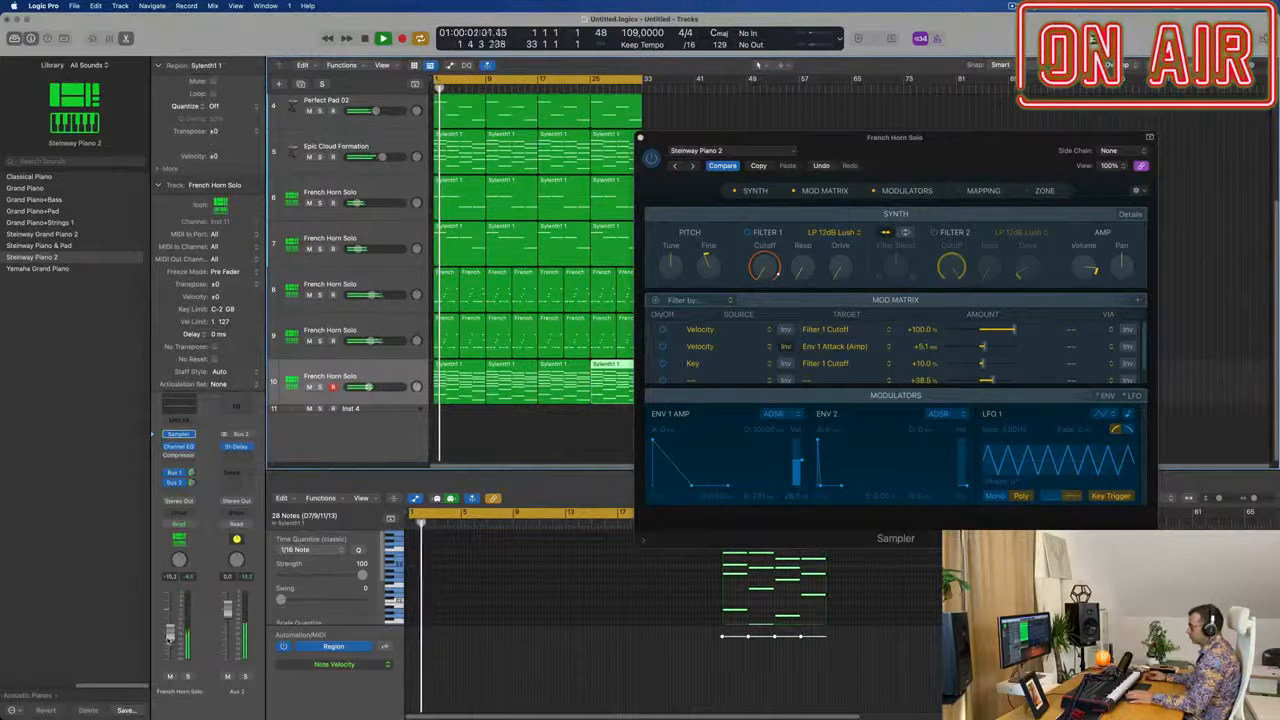
{"action": "key", "text": "Return"}
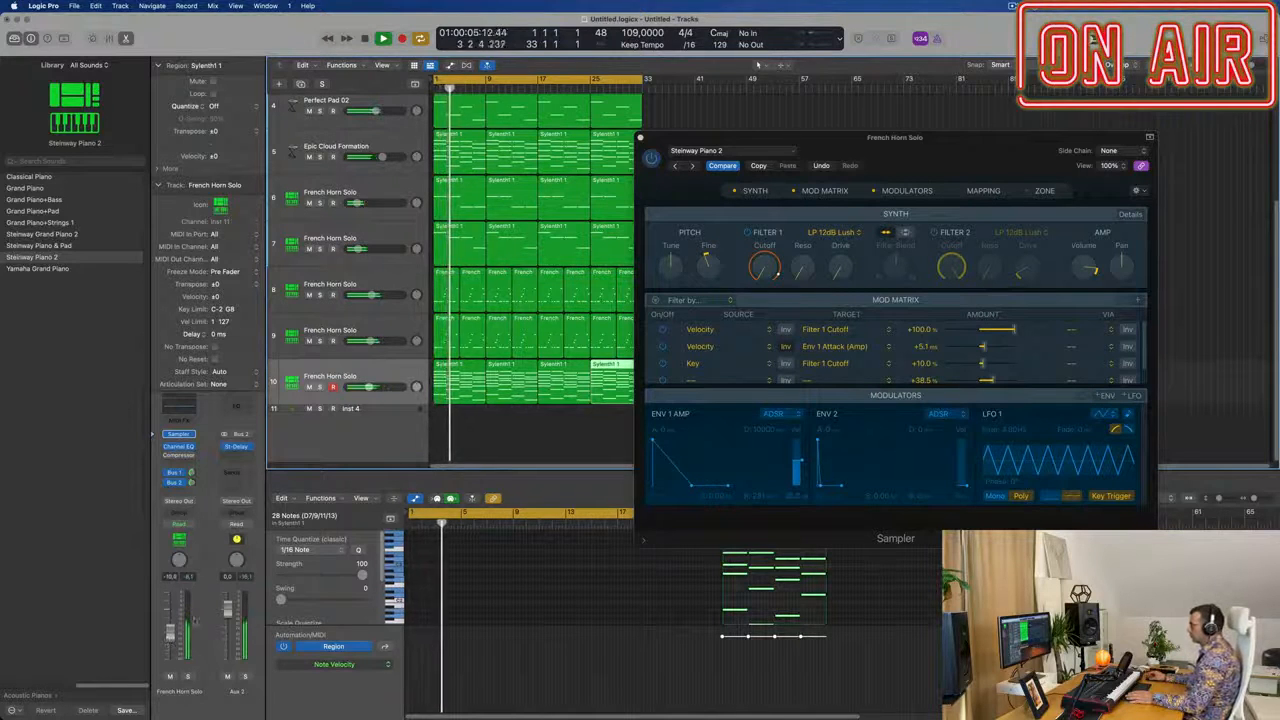
{"action": "left_click_drag", "start_coordinate": [654, 138], "coordinate": [597, 165]}
{"action": "left_click", "coordinate": [584, 164]}
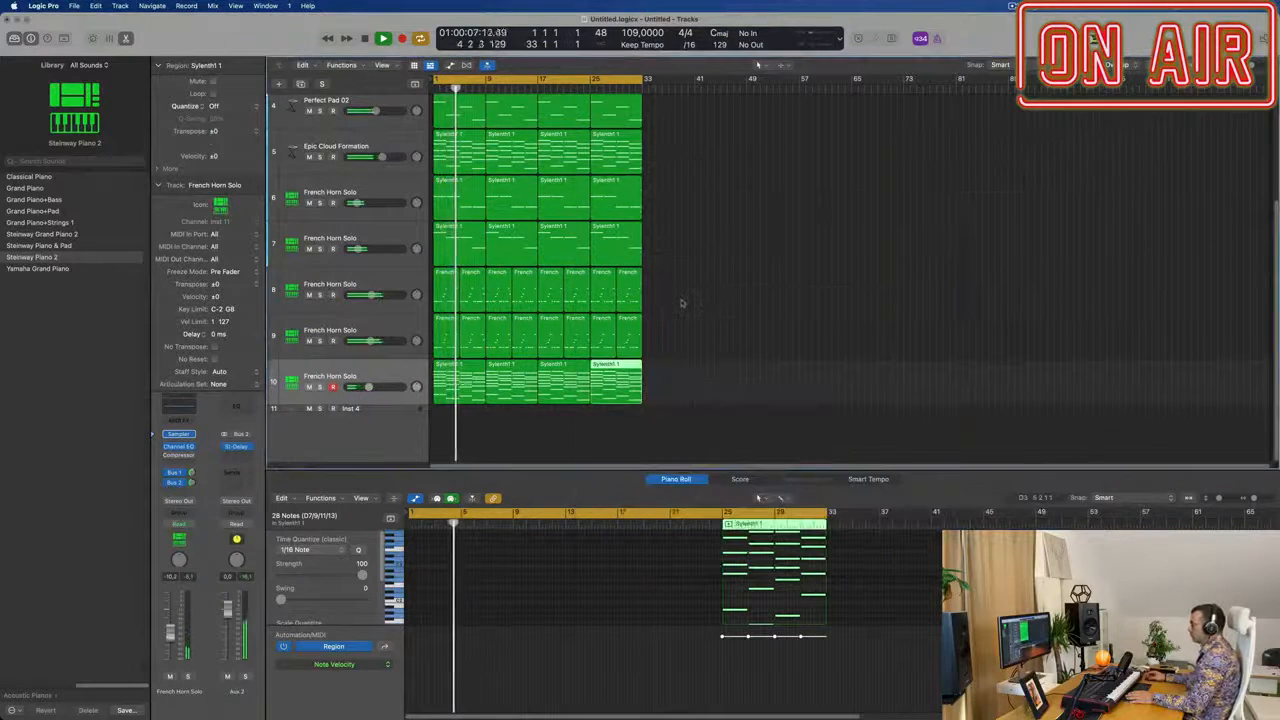
- Mute all pad, horn and delayed piano tracks so only the piano chord track sounds, and restart playback from the beginning
{"action": "left_click", "coordinate": [309, 295]}
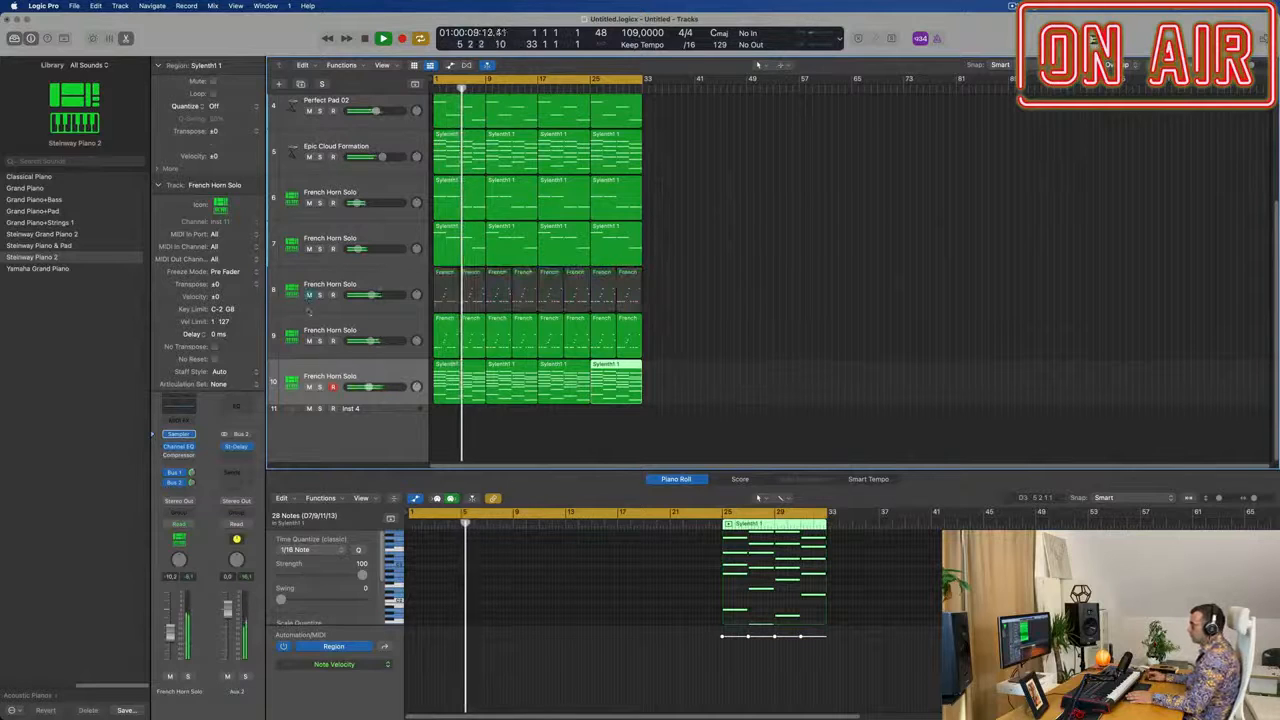
{"action": "left_click", "coordinate": [309, 341]}
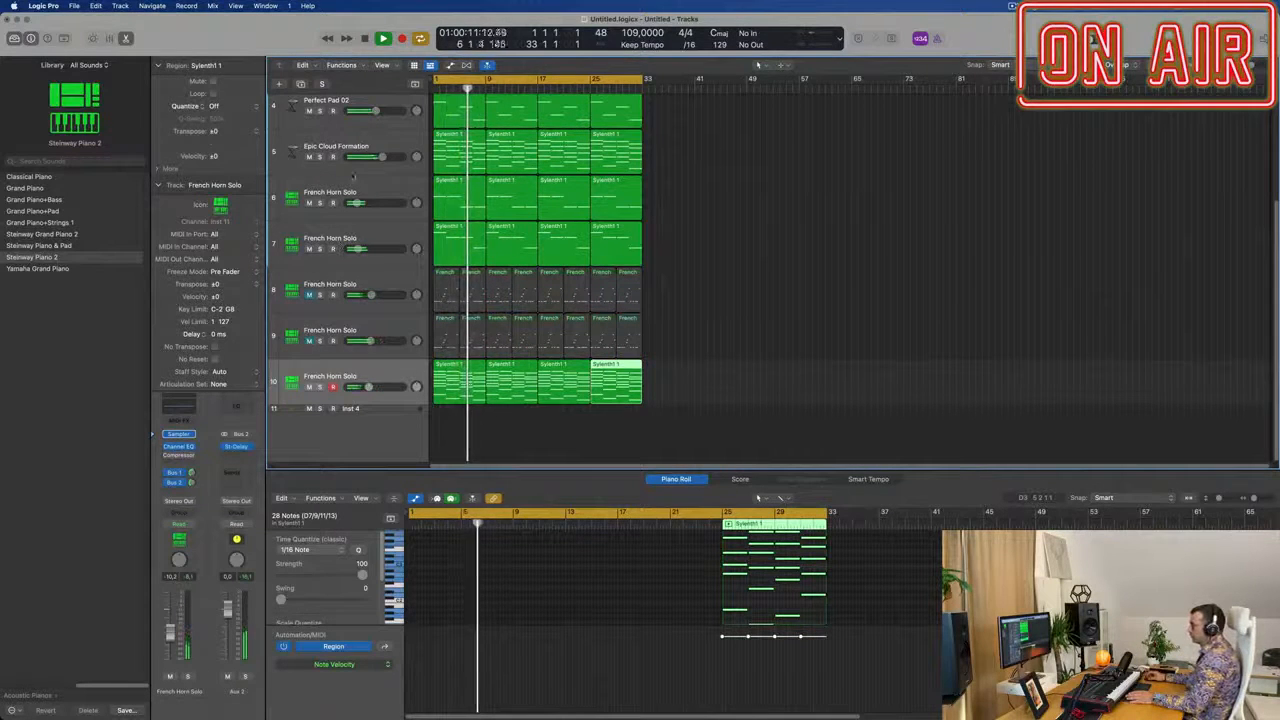
{"action": "left_click", "coordinate": [308, 157]}
{"action": "scroll", "coordinate": [298, 176], "scroll_direction": "up", "scroll_amount": 3}
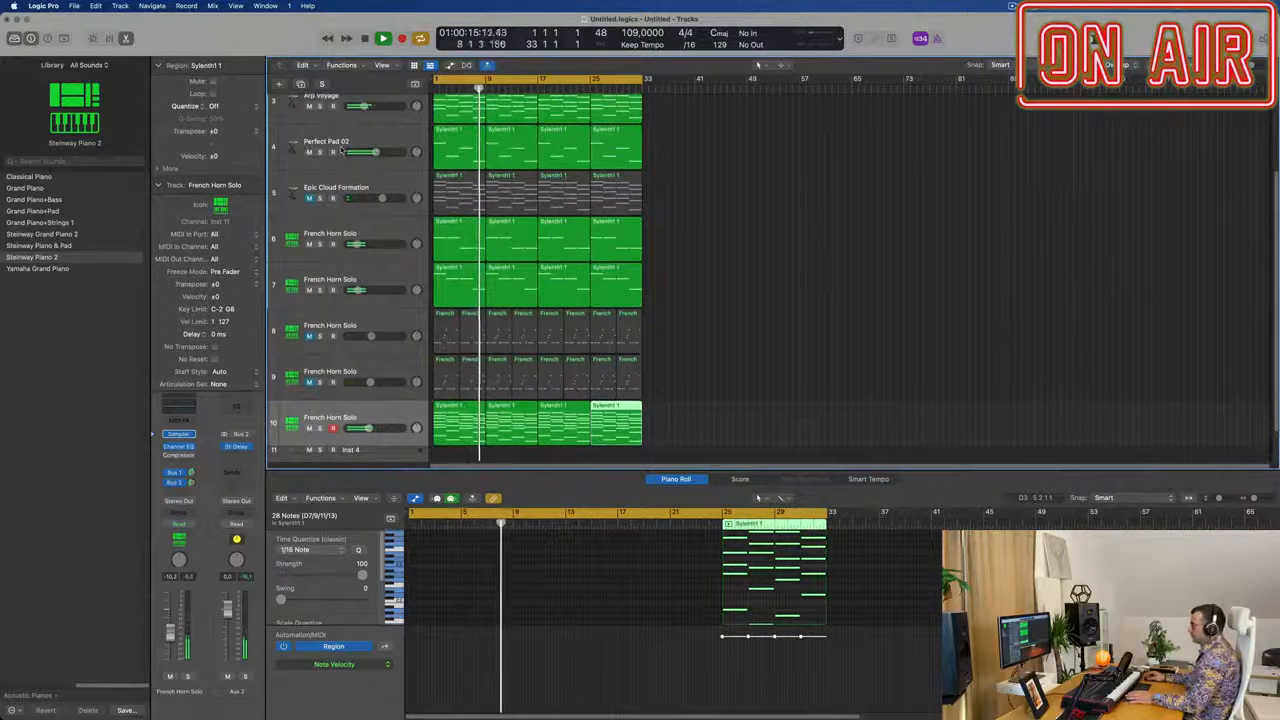
{"action": "scroll", "coordinate": [320, 143], "scroll_direction": "up", "scroll_amount": 3}
{"action": "left_click", "coordinate": [309, 121]}
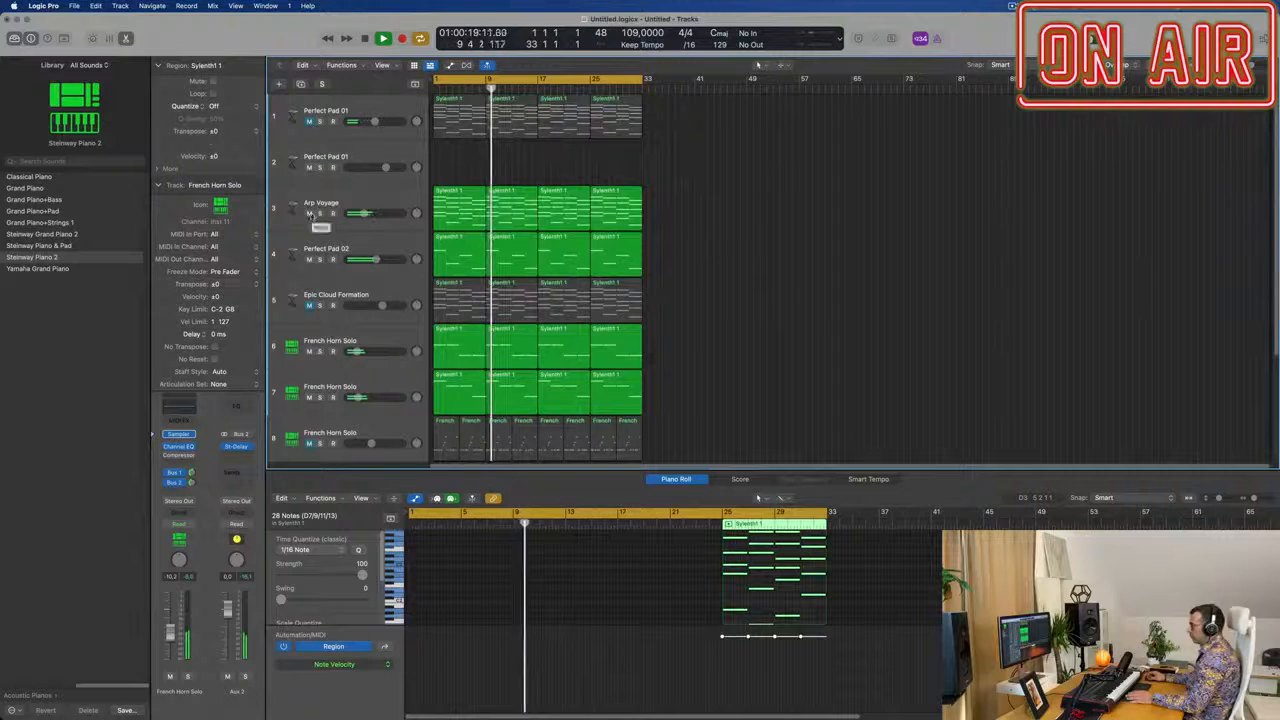
{"action": "left_click", "coordinate": [309, 213]}
{"action": "left_click", "coordinate": [308, 260]}
{"action": "scroll", "coordinate": [308, 262], "scroll_direction": "down", "scroll_amount": 2}
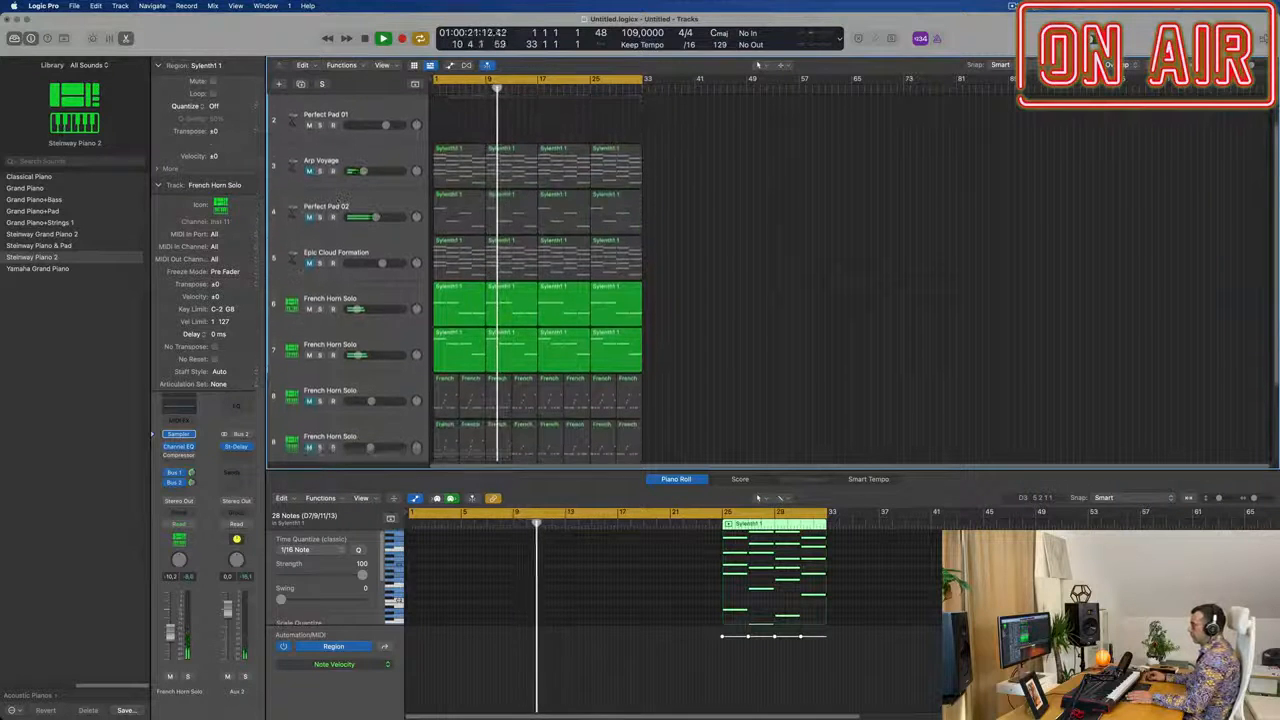
{"action": "left_click", "coordinate": [309, 304]}
{"action": "left_click", "coordinate": [309, 350]}
{"action": "scroll", "coordinate": [375, 330], "scroll_direction": "down", "scroll_amount": 4}
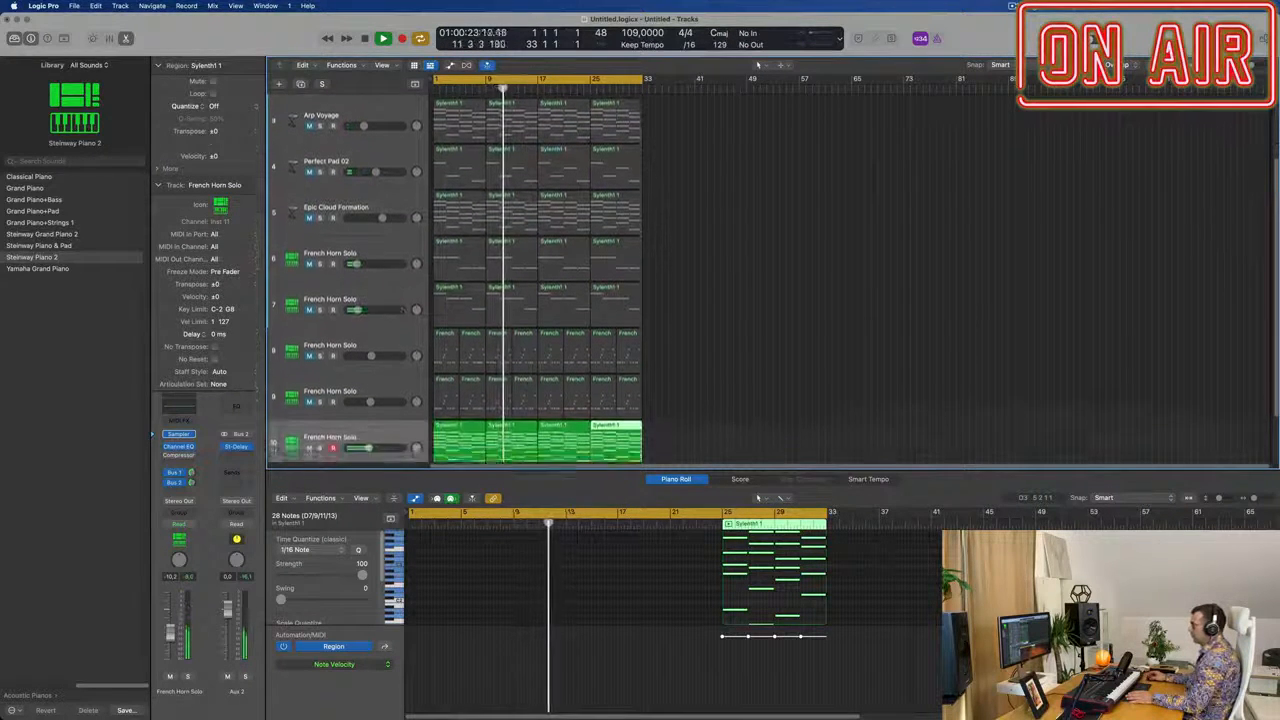
{"action": "key", "text": "Return"}
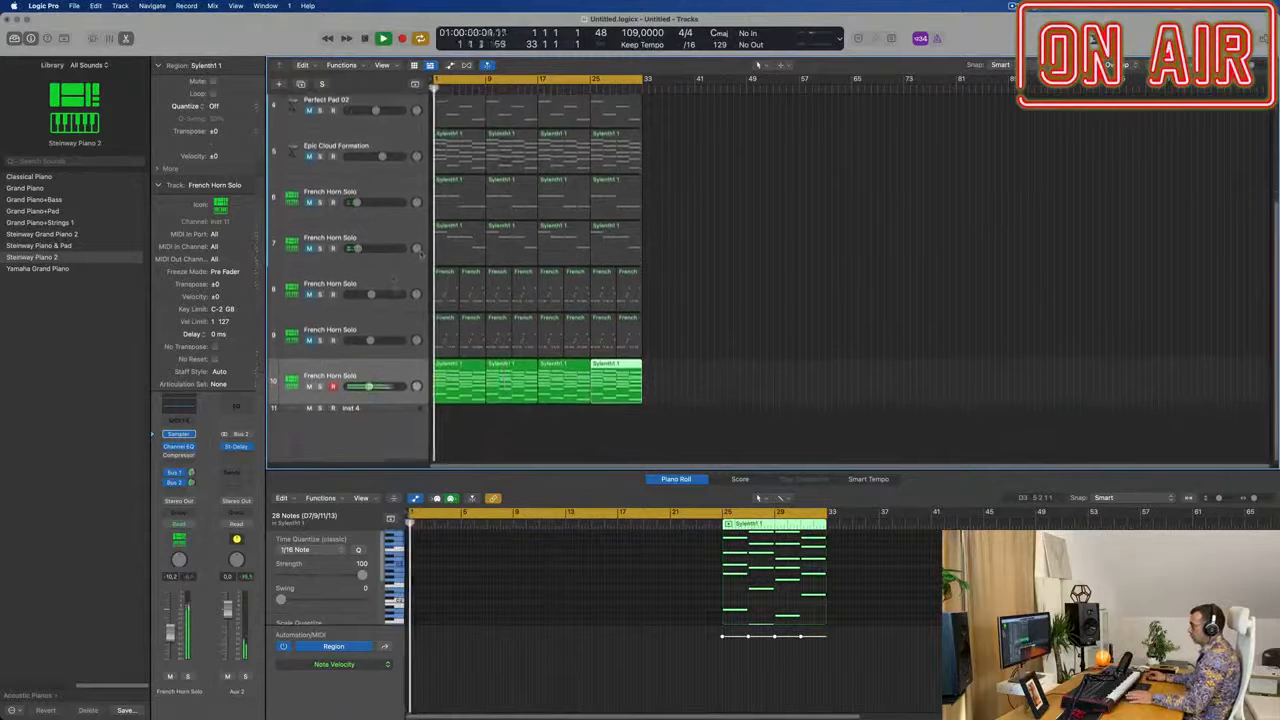
- Unmute the first delayed piano track (track 8) and the Perfect Pad 02 track
{"action": "left_click", "coordinate": [309, 295]}
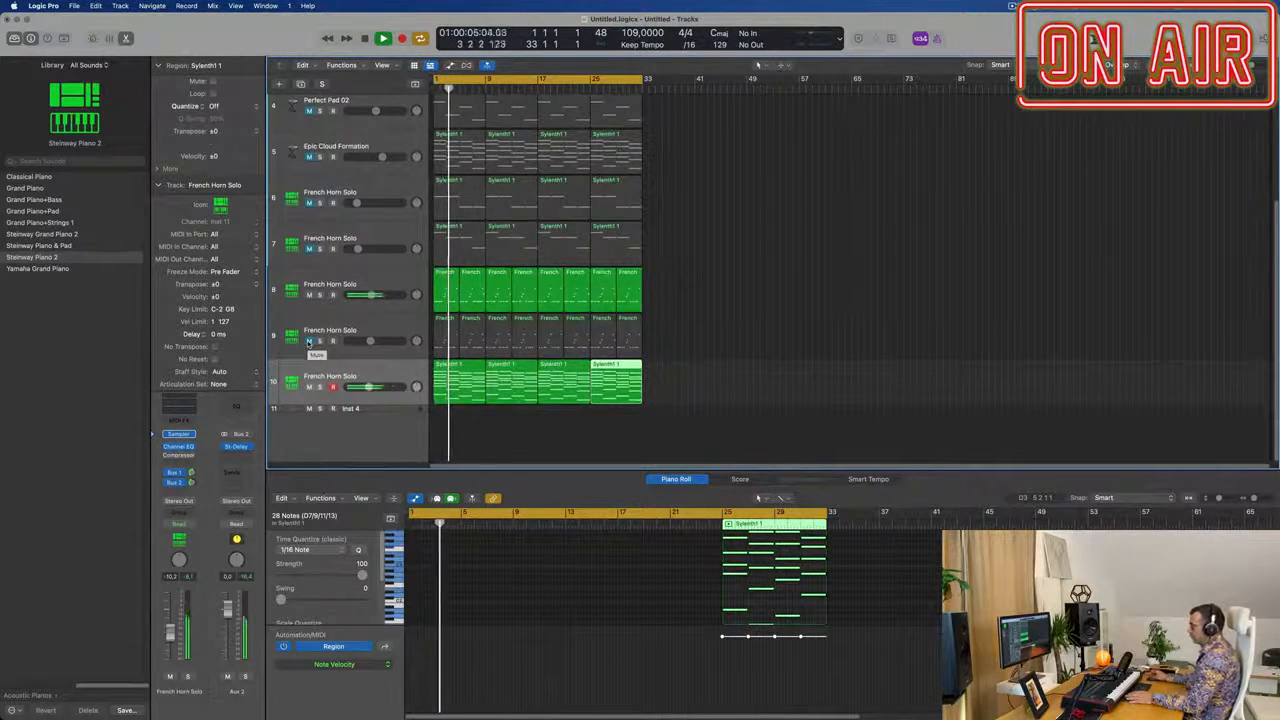
{"action": "scroll", "coordinate": [377, 282], "scroll_direction": "up", "scroll_amount": 2}
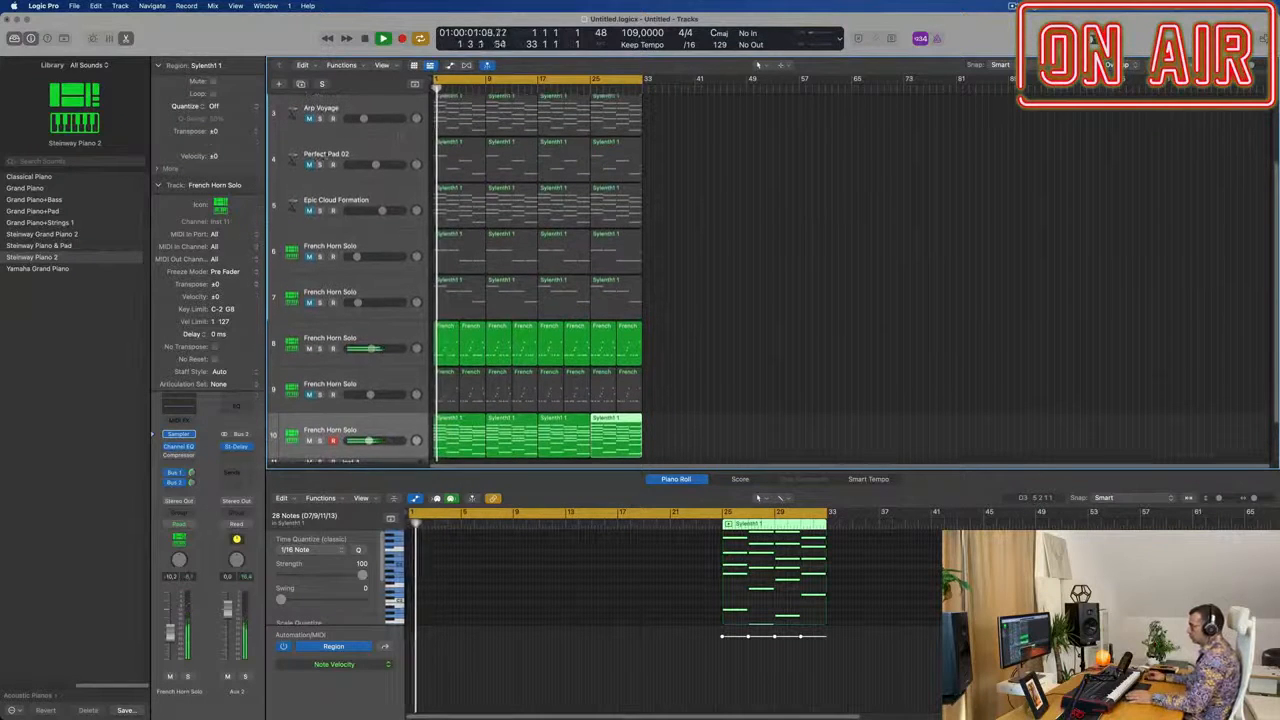
{"action": "left_click", "coordinate": [309, 165]}
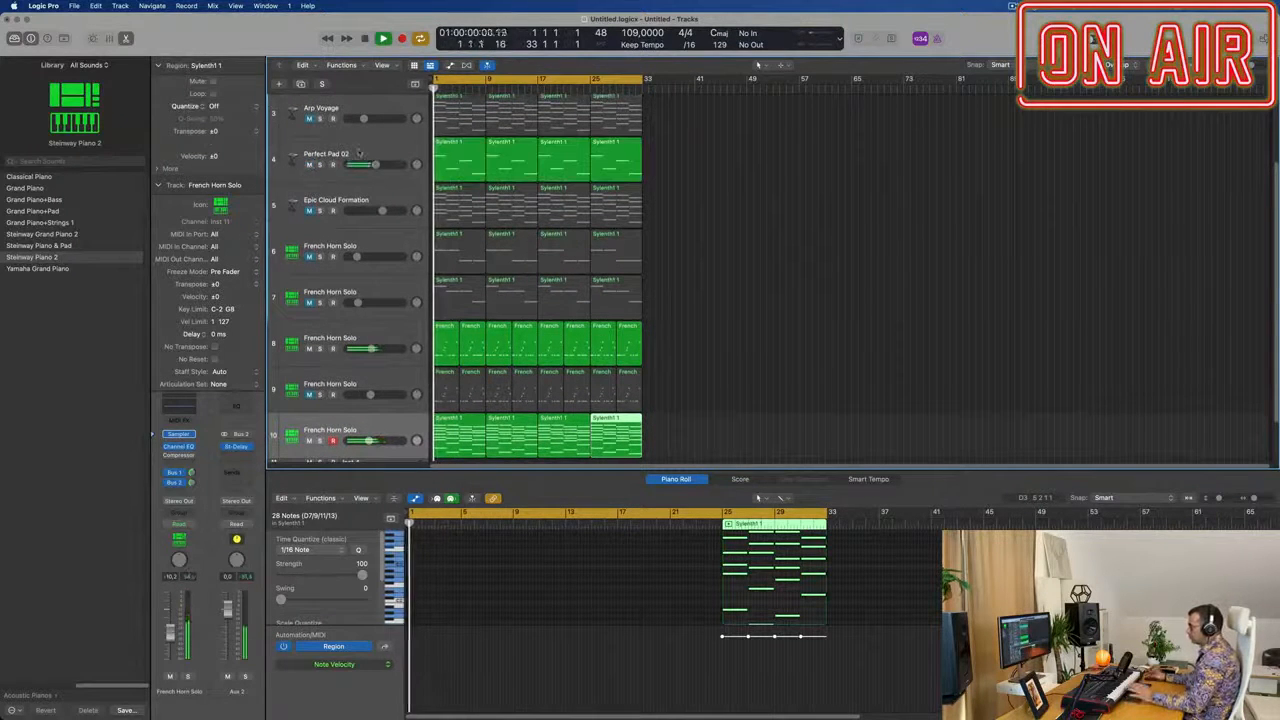
{"action": "scroll", "coordinate": [629, 260], "scroll_direction": "up", "scroll_amount": 5}
{"action": "scroll", "coordinate": [629, 260], "scroll_direction": "down", "scroll_amount": 2}
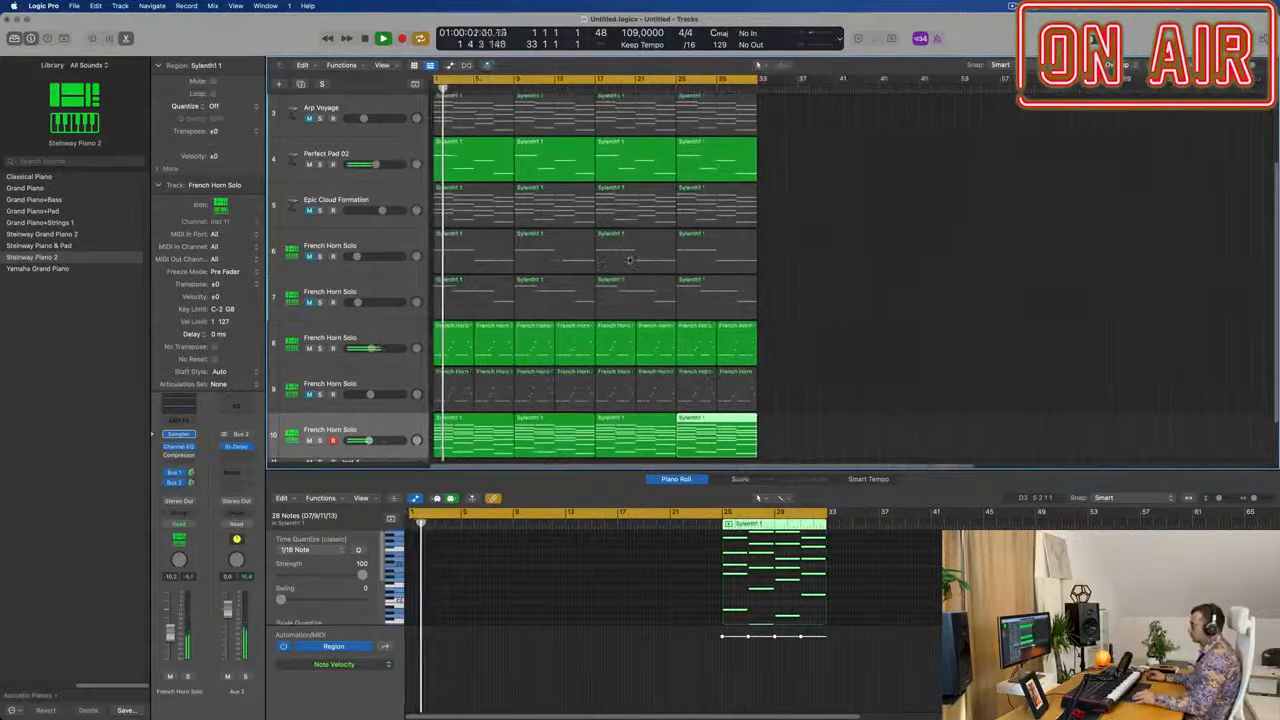
{"action": "scroll", "coordinate": [794, 294], "scroll_direction": "up", "scroll_amount": 3}
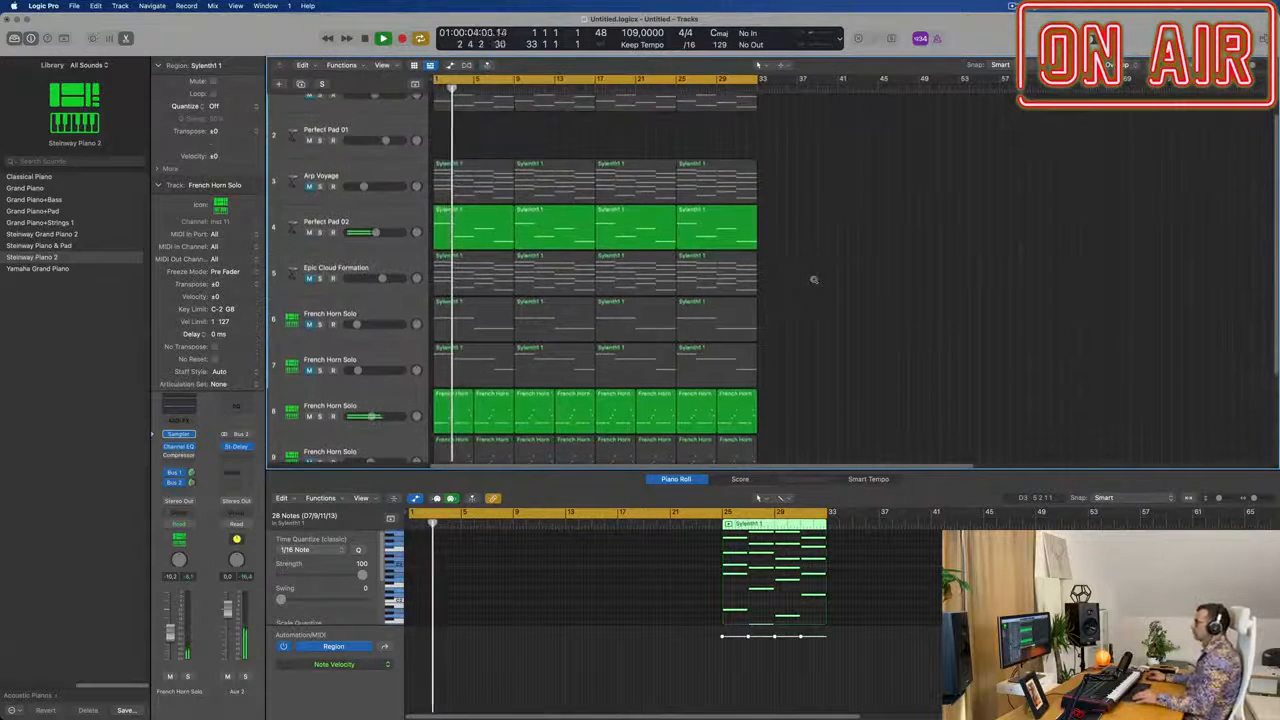
{"action": "scroll", "coordinate": [815, 306], "scroll_direction": "down", "scroll_amount": 4}
{"action": "scroll", "coordinate": [817, 305], "scroll_direction": "down", "scroll_amount": 2}
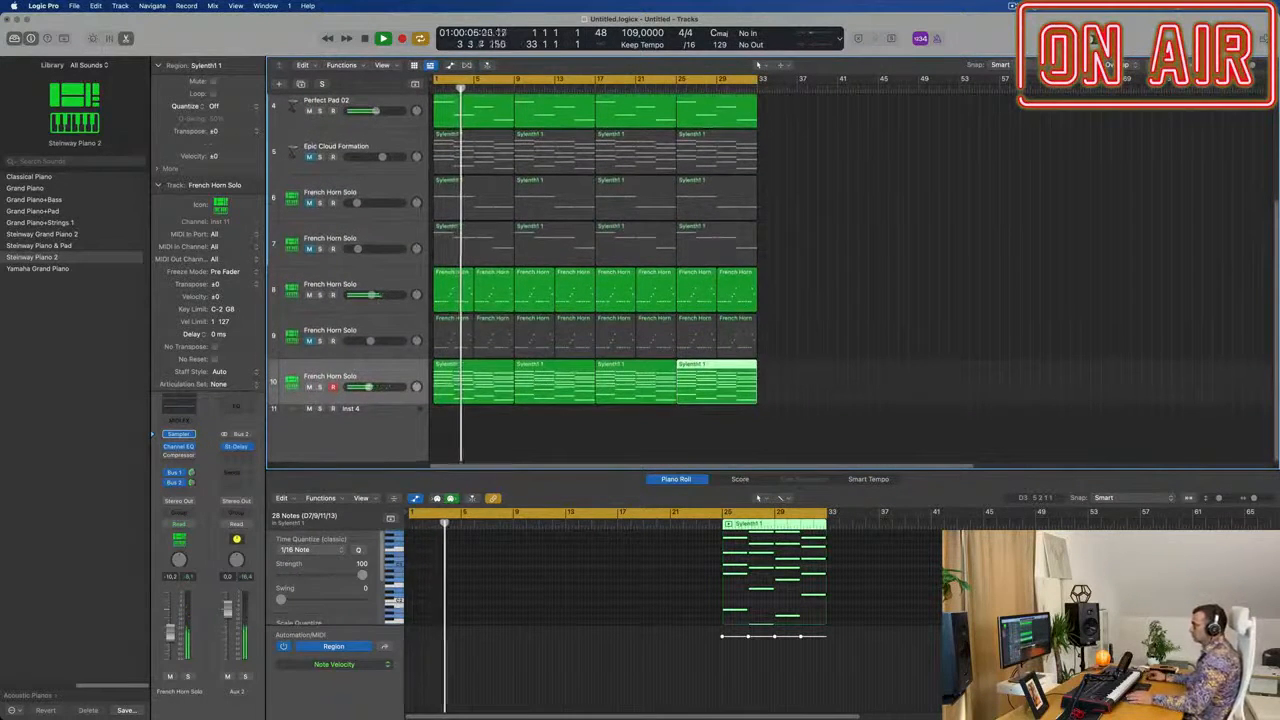
- Unmute tracks 9 and 7, setting their volumes to about -14.2 dB and -13.2 dB respectively
{"action": "left_click", "coordinate": [309, 341]}
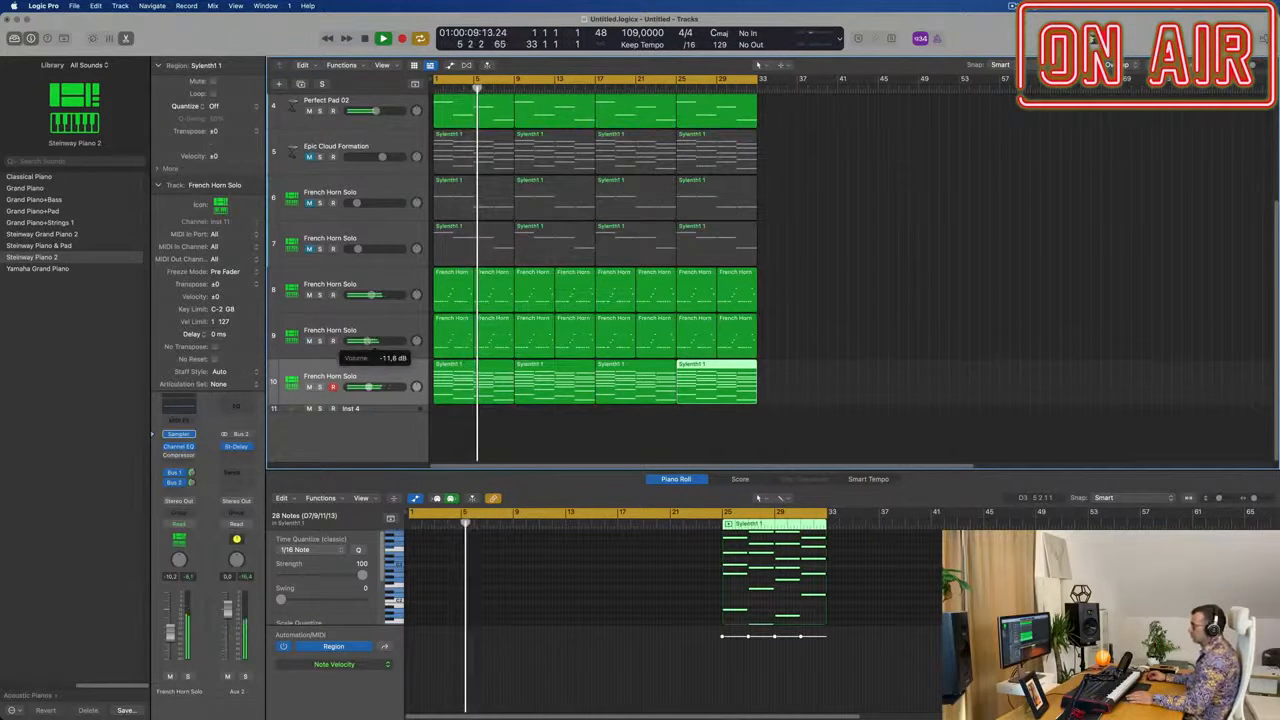
{"action": "left_click_drag", "start_coordinate": [368, 341], "coordinate": [364, 341]}
{"action": "left_click", "coordinate": [383, 324]}
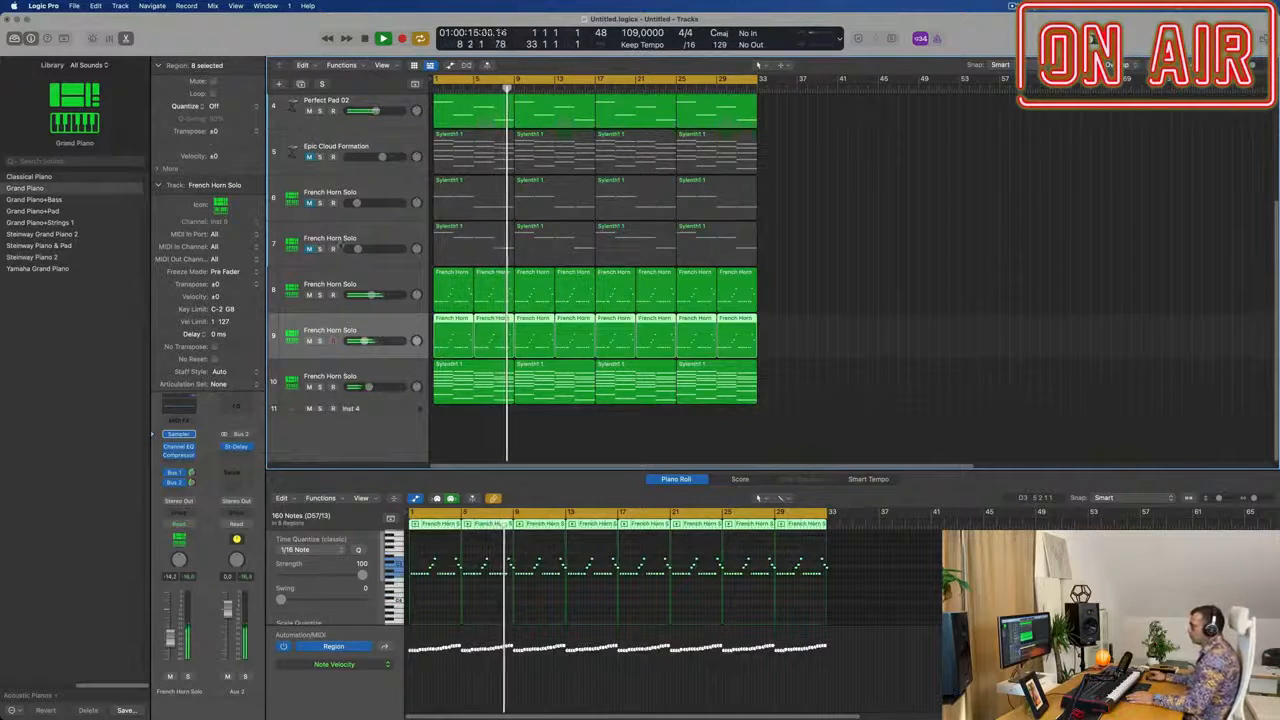
{"action": "left_click", "coordinate": [358, 249]}
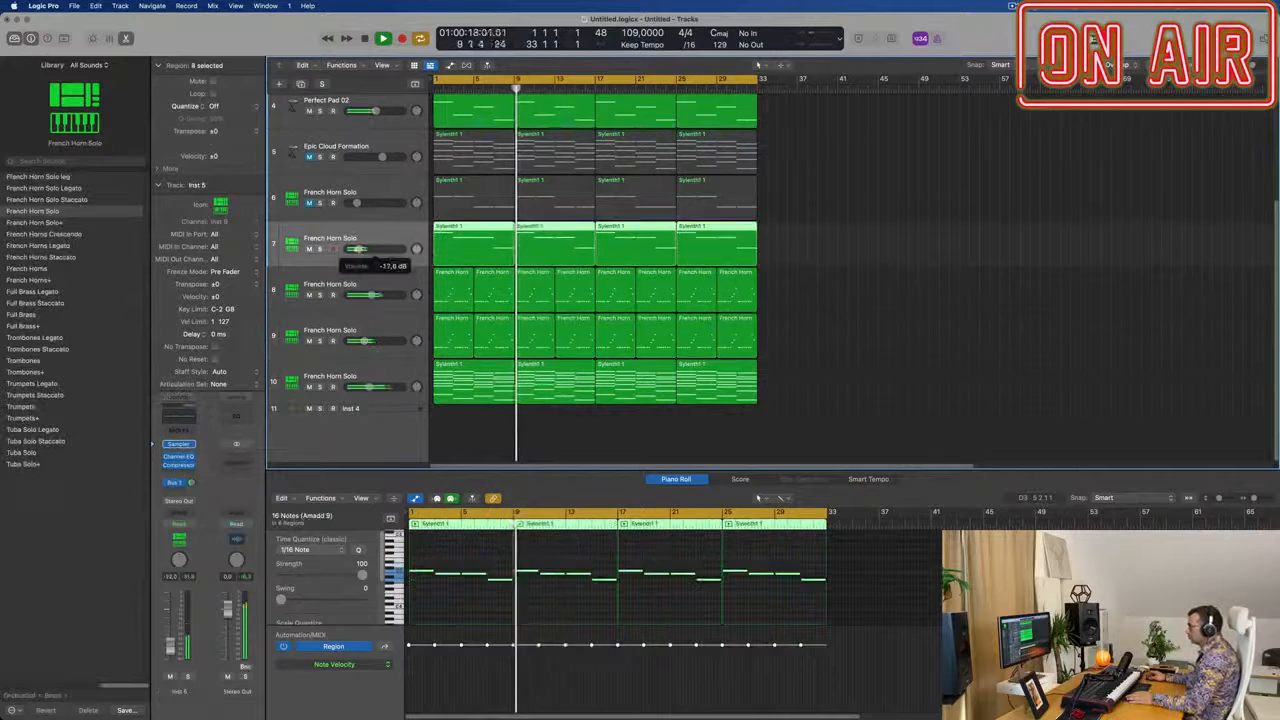
{"action": "left_click_drag", "start_coordinate": [358, 249], "coordinate": [373, 250]}
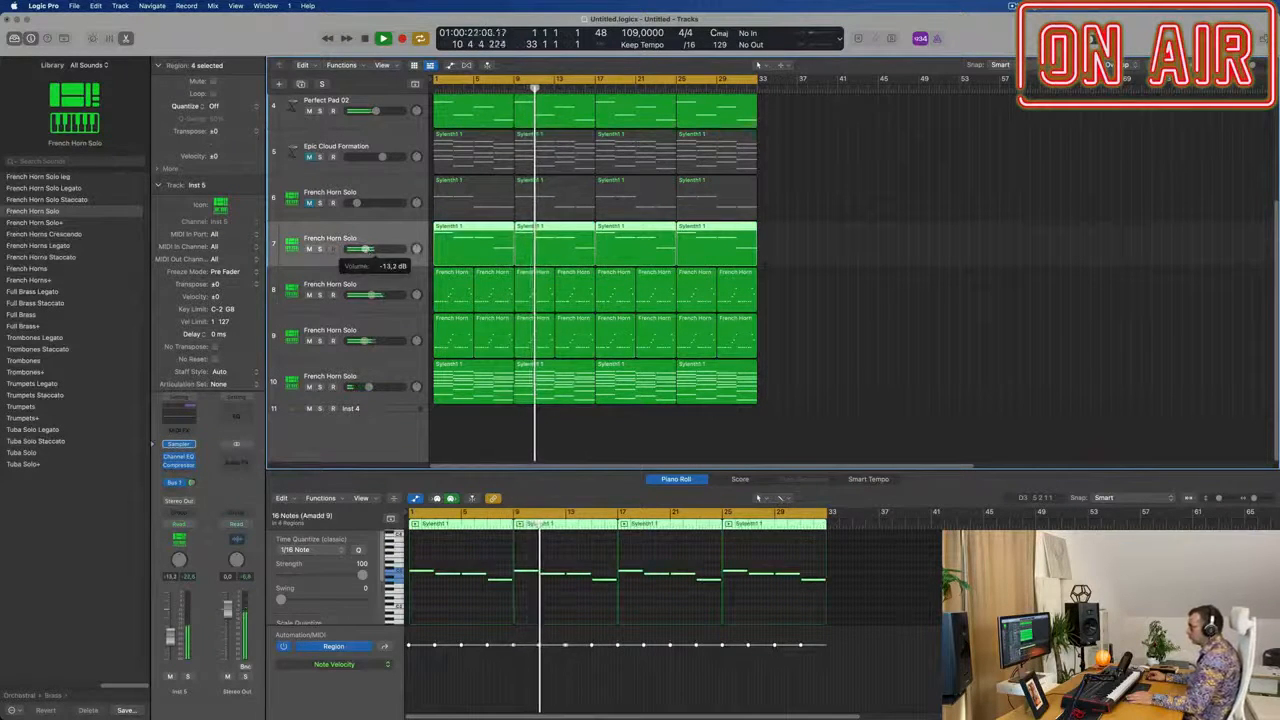
- Shape track 7's Channel EQ with a 258 Hz low cut, 378 Hz high cut, 2100 Hz boost and 4260 Hz high-shelf cut, and close it
{"action": "left_click", "coordinate": [179, 457]}
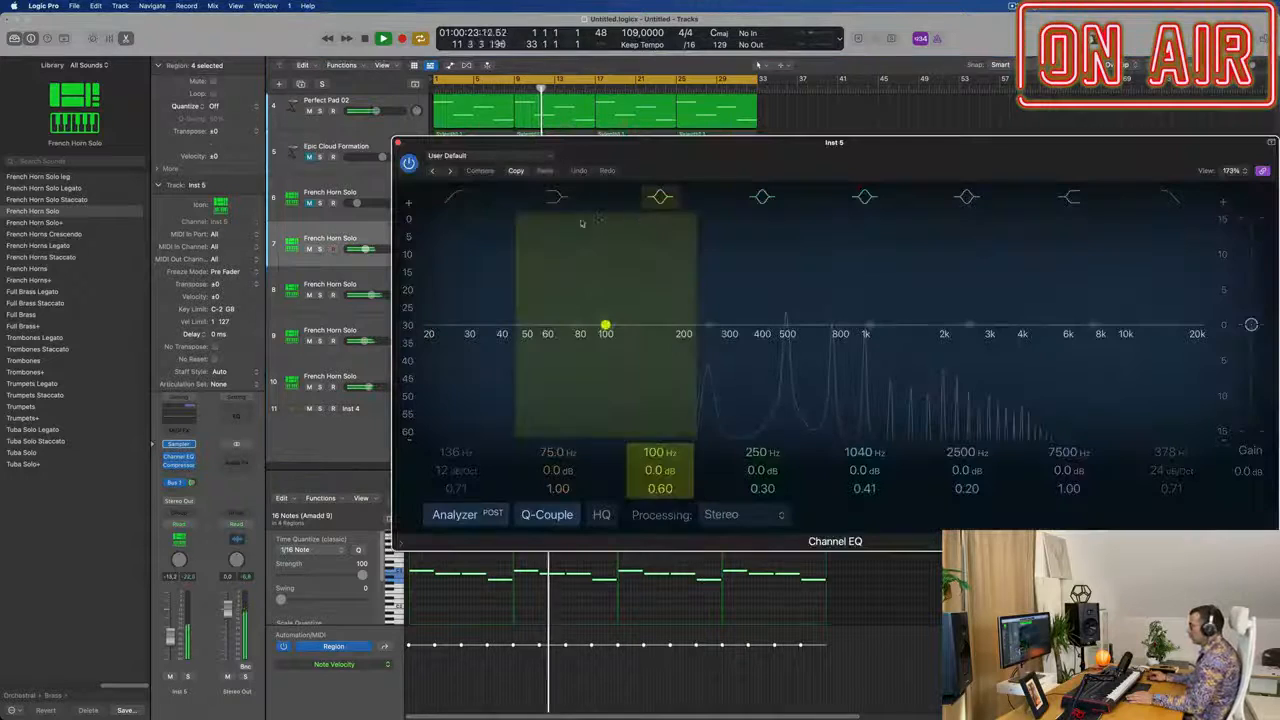
{"action": "left_click", "coordinate": [456, 198]}
{"action": "left_click_drag", "start_coordinate": [578, 274], "coordinate": [686, 269]}
{"action": "left_click_drag", "start_coordinate": [647, 348], "coordinate": [712, 343]}
{"action": "left_click_drag", "start_coordinate": [870, 328], "coordinate": [952, 324]}
{"action": "mouse_move", "coordinate": [1090, 324]}
{"action": "left_mouse_down"}
{"action": "mouse_move", "coordinate": [1121, 339]}
{"action": "mouse_move", "coordinate": [1068, 322]}
{"action": "left_mouse_up"}
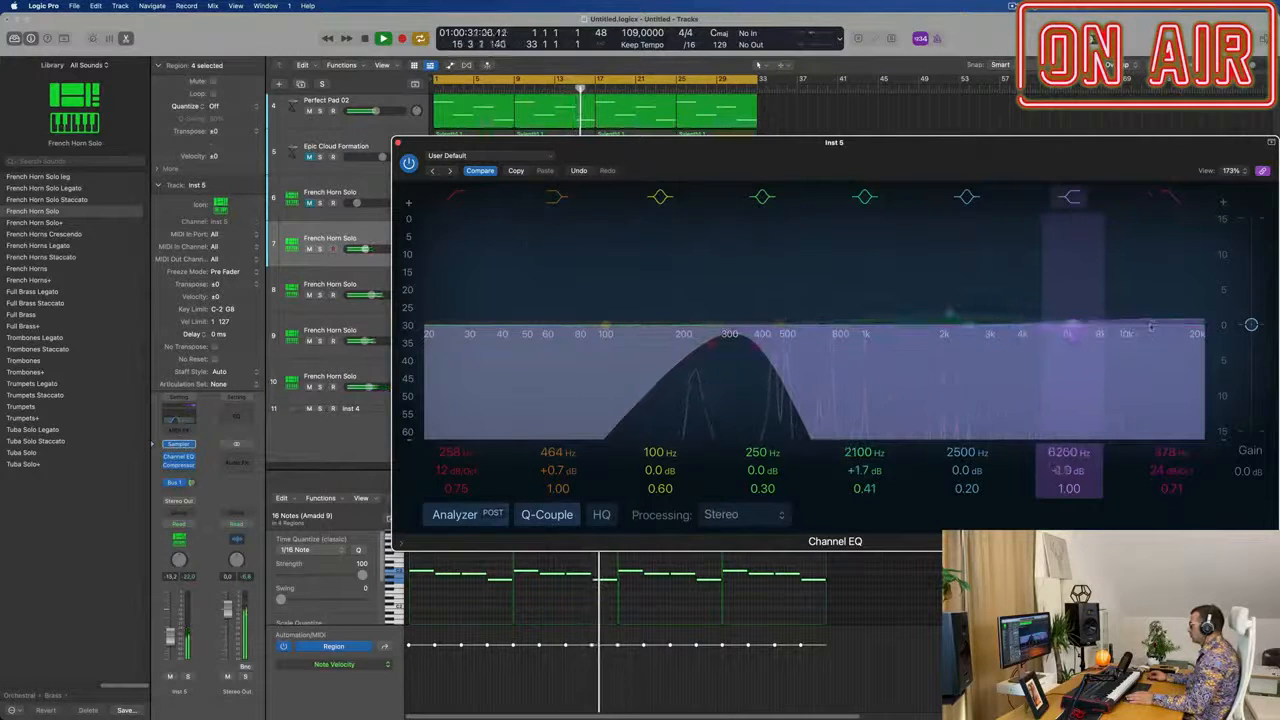
{"action": "left_click_drag", "start_coordinate": [1150, 327], "coordinate": [1030, 402]}
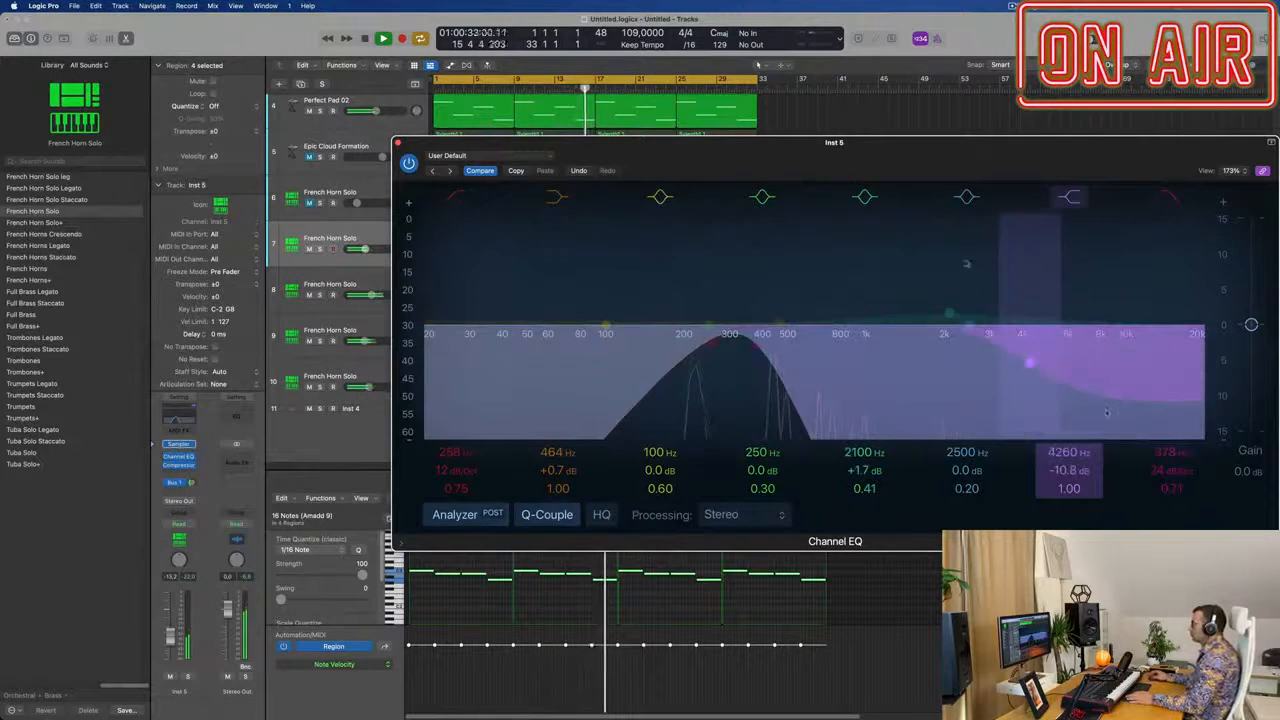
{"action": "left_click", "coordinate": [399, 143]}
- Unmute the first Perfect Pad 01 track and lower its volume to about -12.0 dB
{"action": "scroll", "coordinate": [310, 120], "scroll_direction": "up", "scroll_amount": 3}
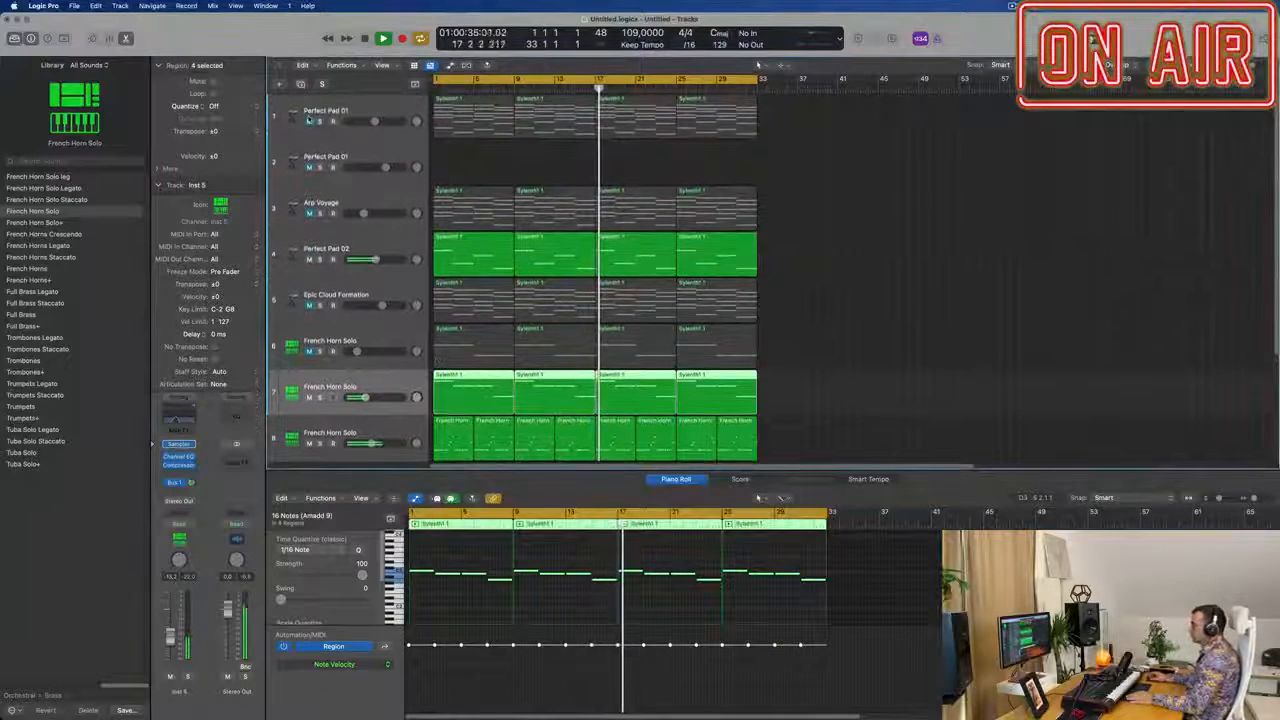
{"action": "left_click", "coordinate": [307, 119]}
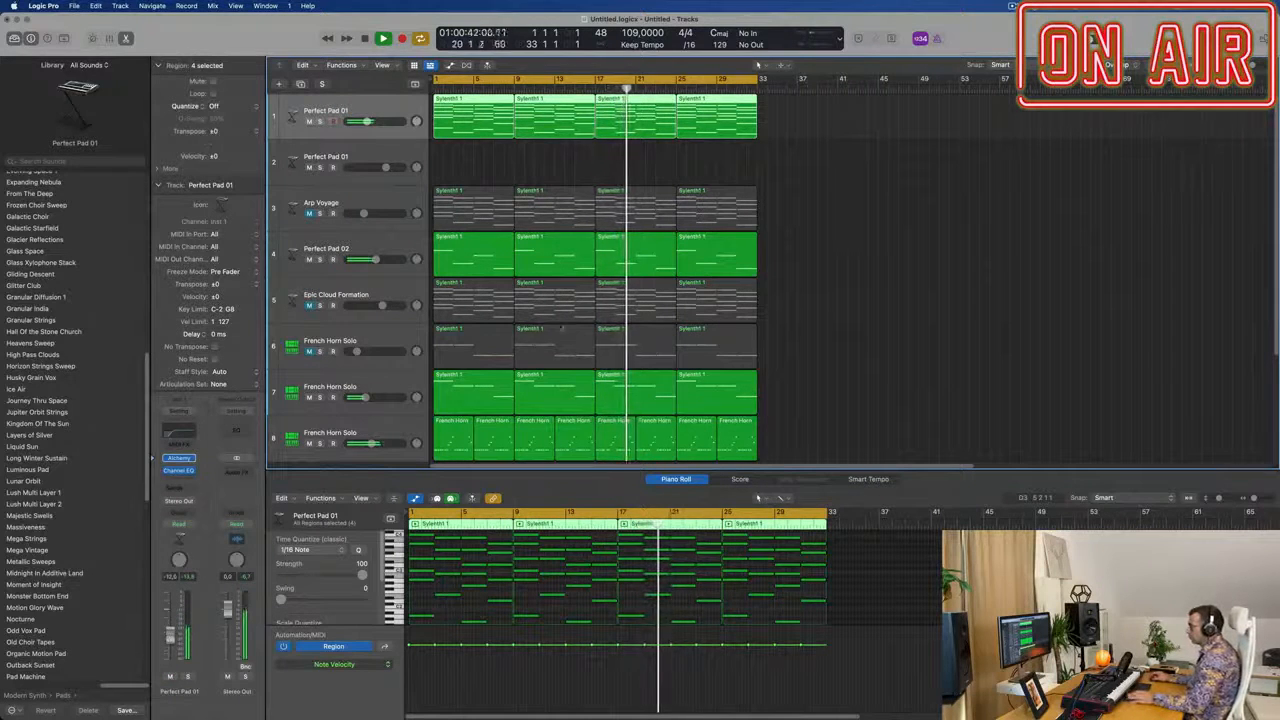
- Close the Piano Roll editor and fit all tracks up to bar 33 into the arrangement view
{"action": "scroll", "coordinate": [561, 328], "scroll_direction": "up", "scroll_amount": 3}
{"action": "scroll", "coordinate": [561, 318], "scroll_direction": "down", "scroll_amount": 2}
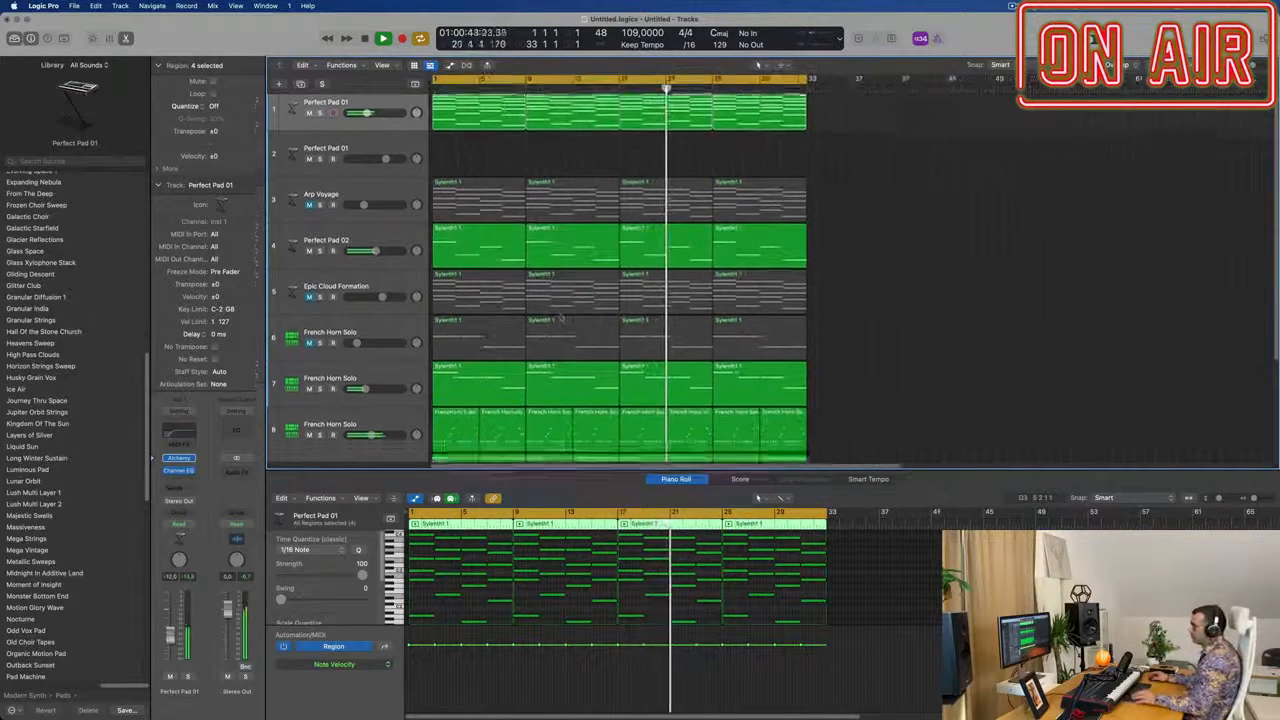
{"action": "scroll", "coordinate": [561, 318], "scroll_direction": "down", "scroll_amount": 3}
{"action": "scroll", "coordinate": [572, 322], "scroll_direction": "down", "scroll_amount": 2}
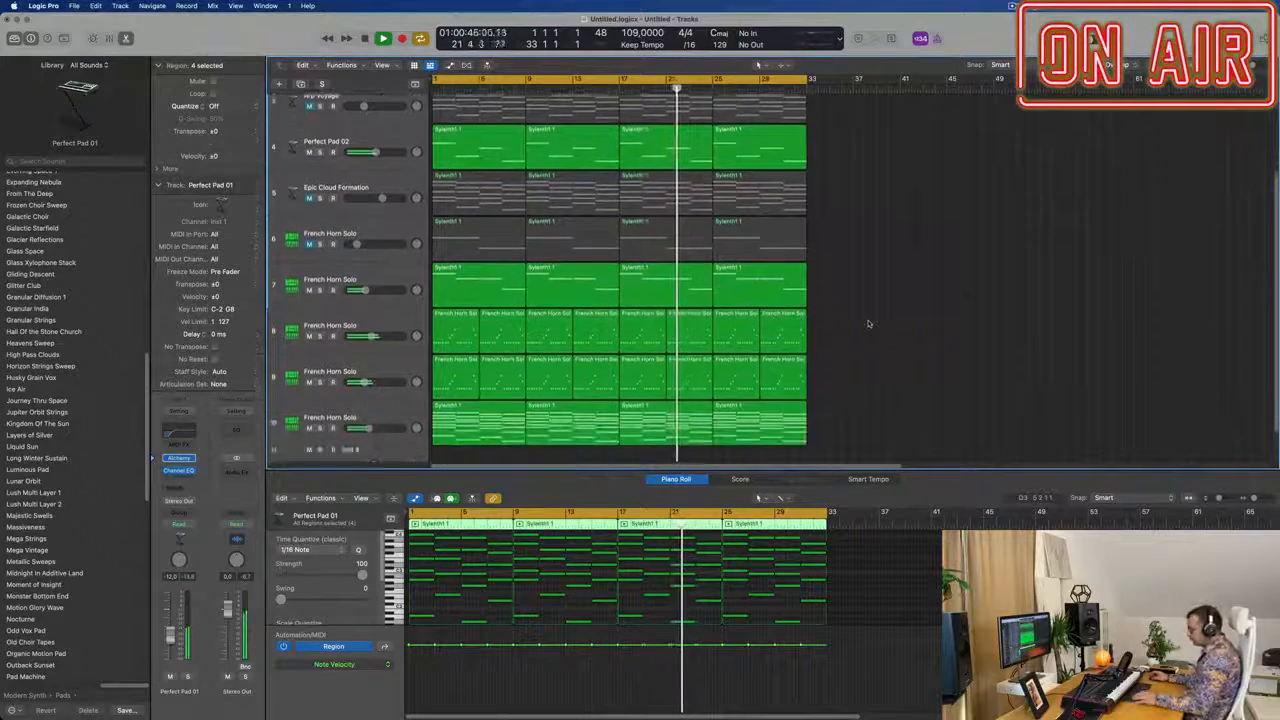
{"action": "key", "text": "x"}
{"action": "key", "text": "x"}
{"action": "scroll", "coordinate": [560, 600], "scroll_direction": "up", "scroll_amount": 2}
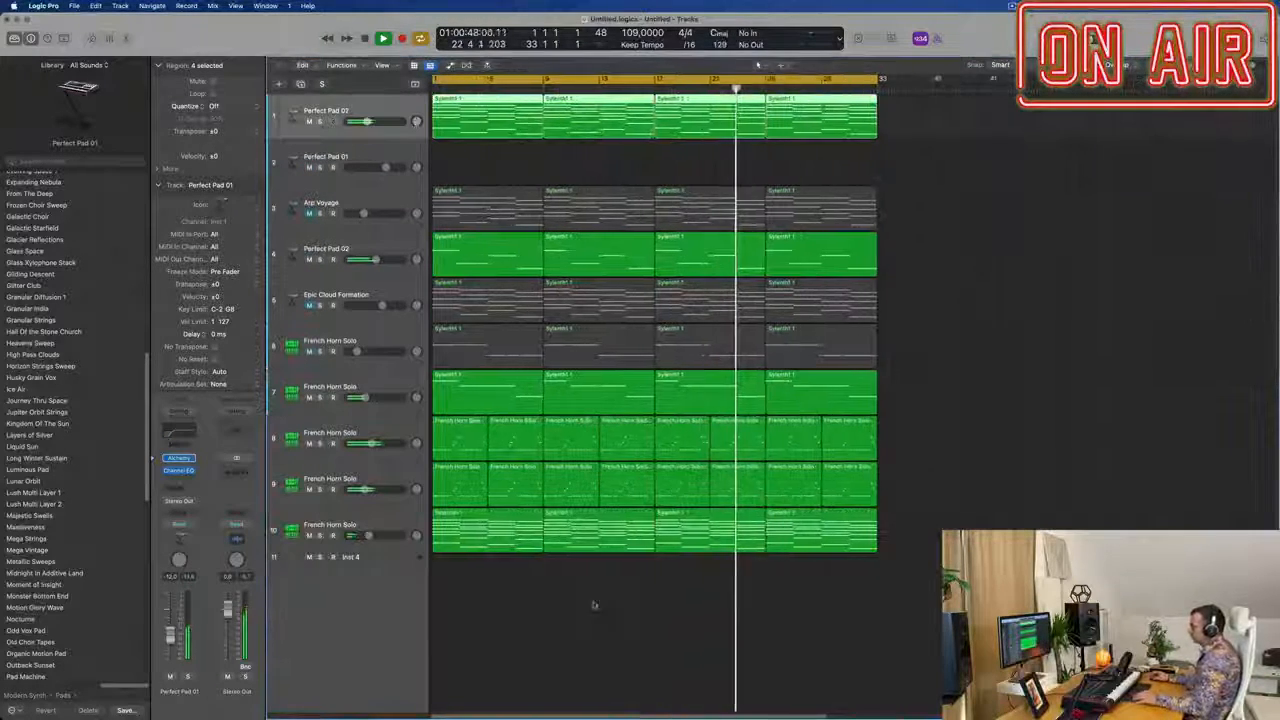
{"action": "scroll", "coordinate": [589, 601], "scroll_direction": "down", "scroll_amount": 1}
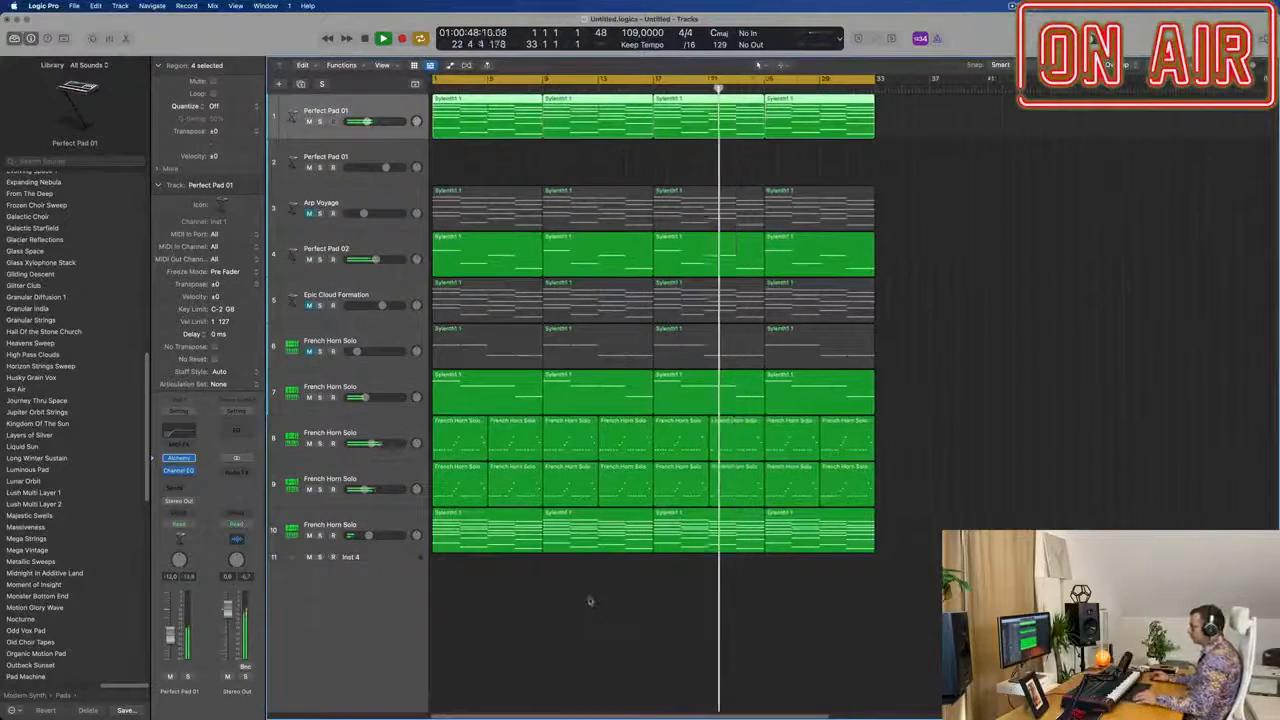
- Lower the piano chord track's volume to about -12.4 dB, and unmute and select the Epic Cloud Formation track
{"action": "left_click", "coordinate": [384, 522]}
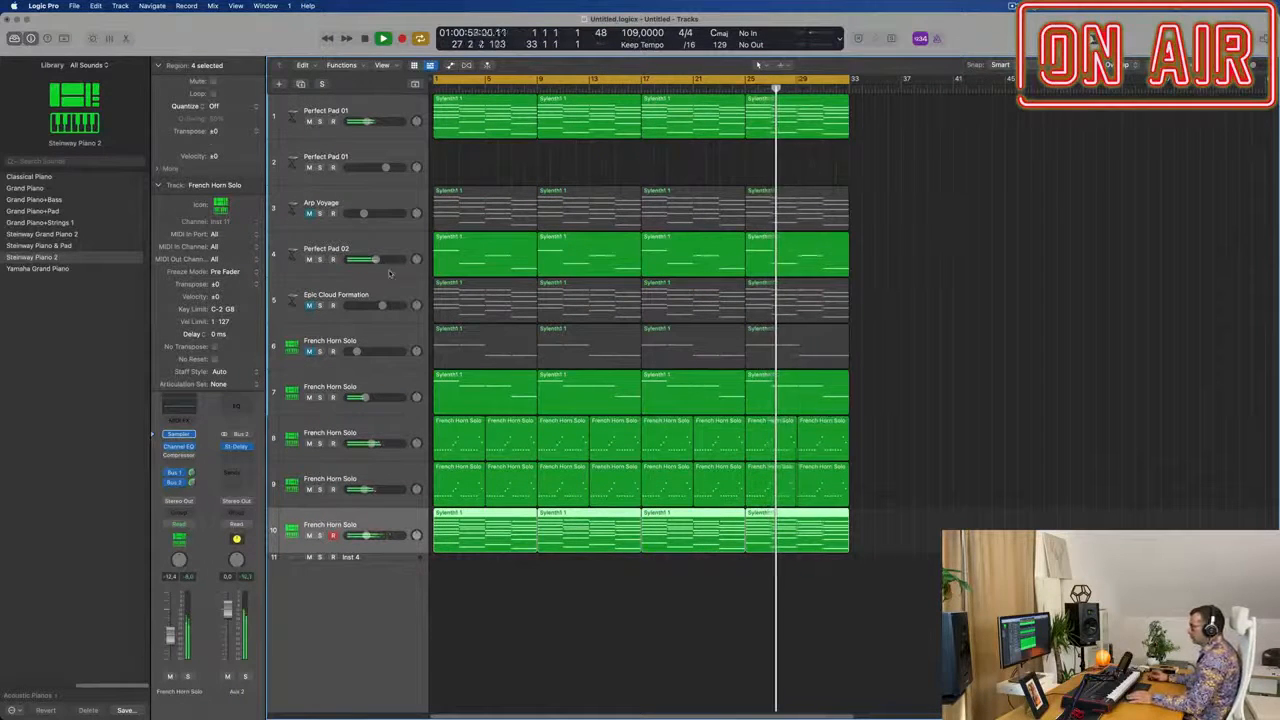
{"action": "left_click", "coordinate": [309, 305]}
{"action": "left_click", "coordinate": [398, 293]}
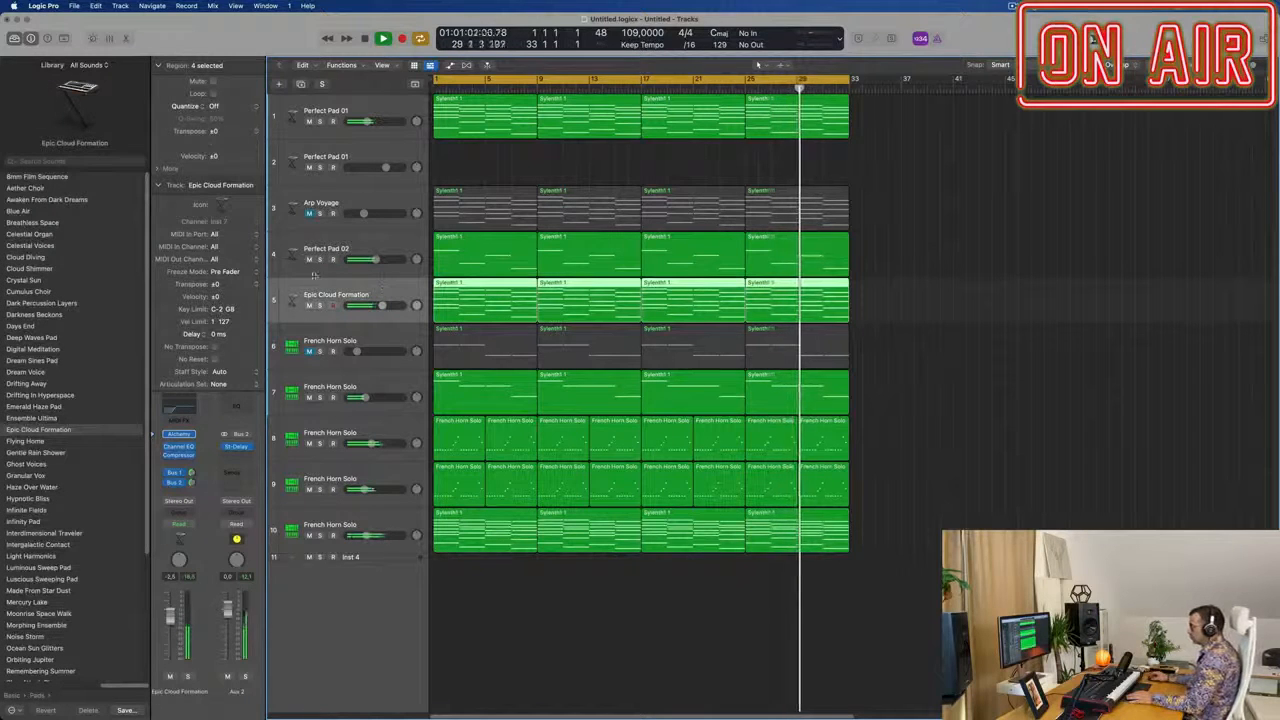
- Mute Epic Cloud Formation, unmute and select Arp Voyage, and restart playback from bar 1
{"action": "left_click", "coordinate": [309, 305]}
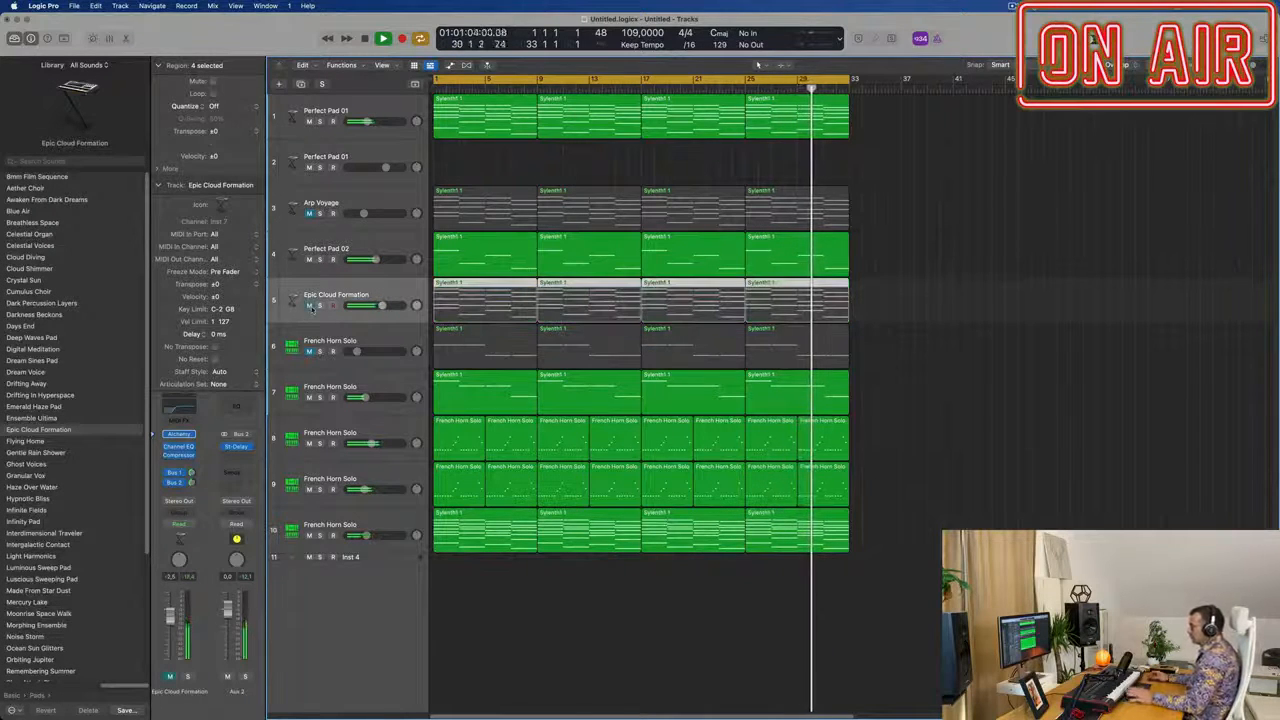
{"action": "left_click", "coordinate": [309, 213]}
{"action": "key", "text": "Return"}
{"action": "left_click", "coordinate": [291, 214]}
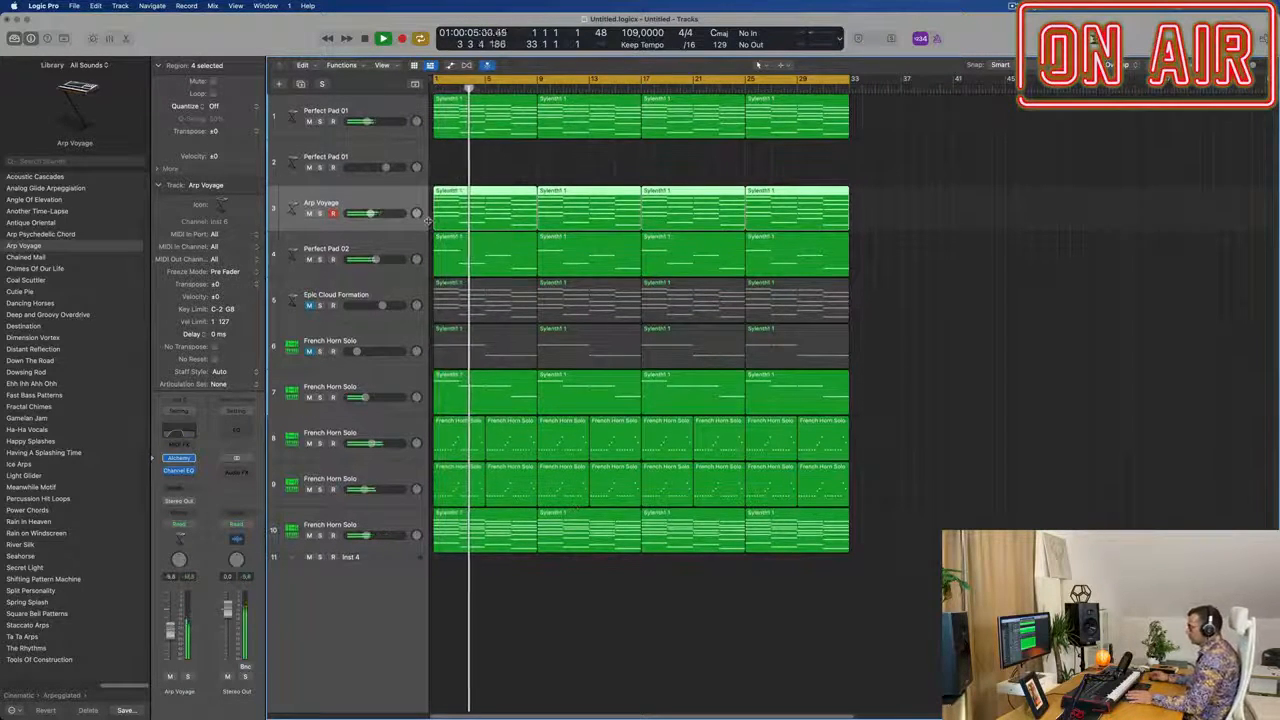
- Unmute the French Horn Solo on track 6 and raise its volume to about -16.4 dB
{"action": "left_click", "coordinate": [300, 348]}
{"action": "left_click", "coordinate": [309, 351]}
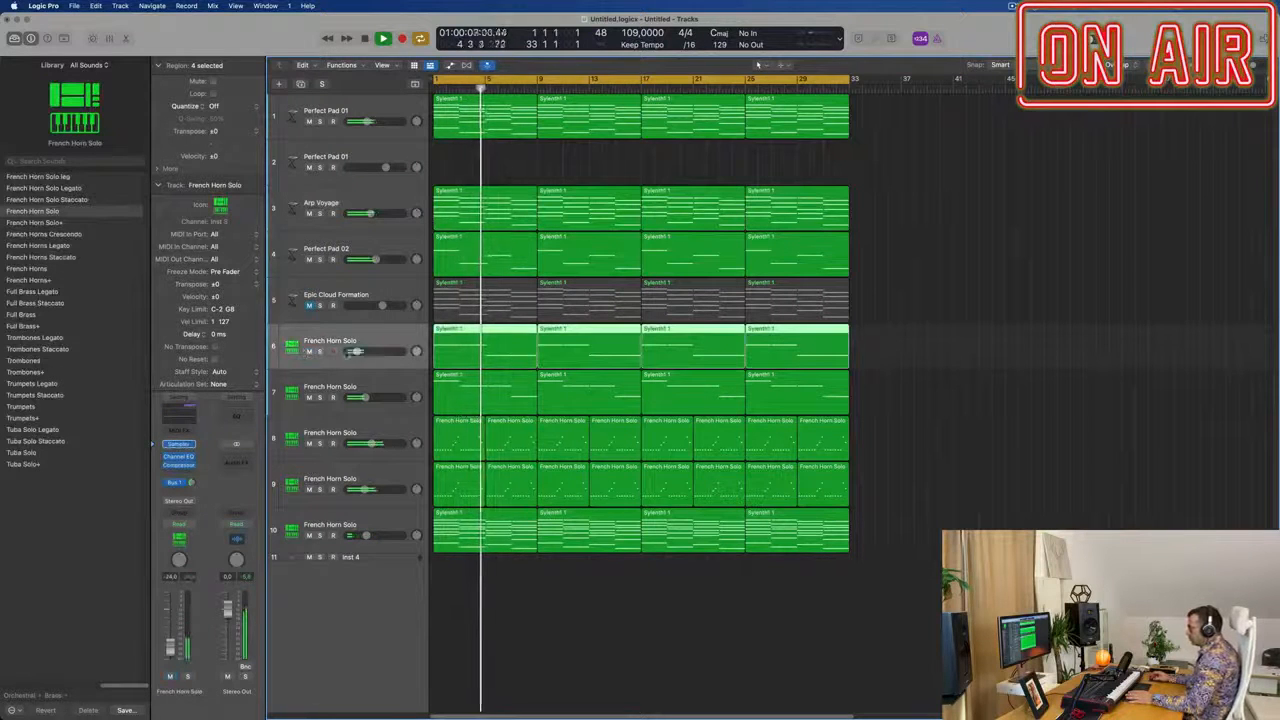
{"action": "left_click_drag", "start_coordinate": [357, 352], "coordinate": [362, 352]}
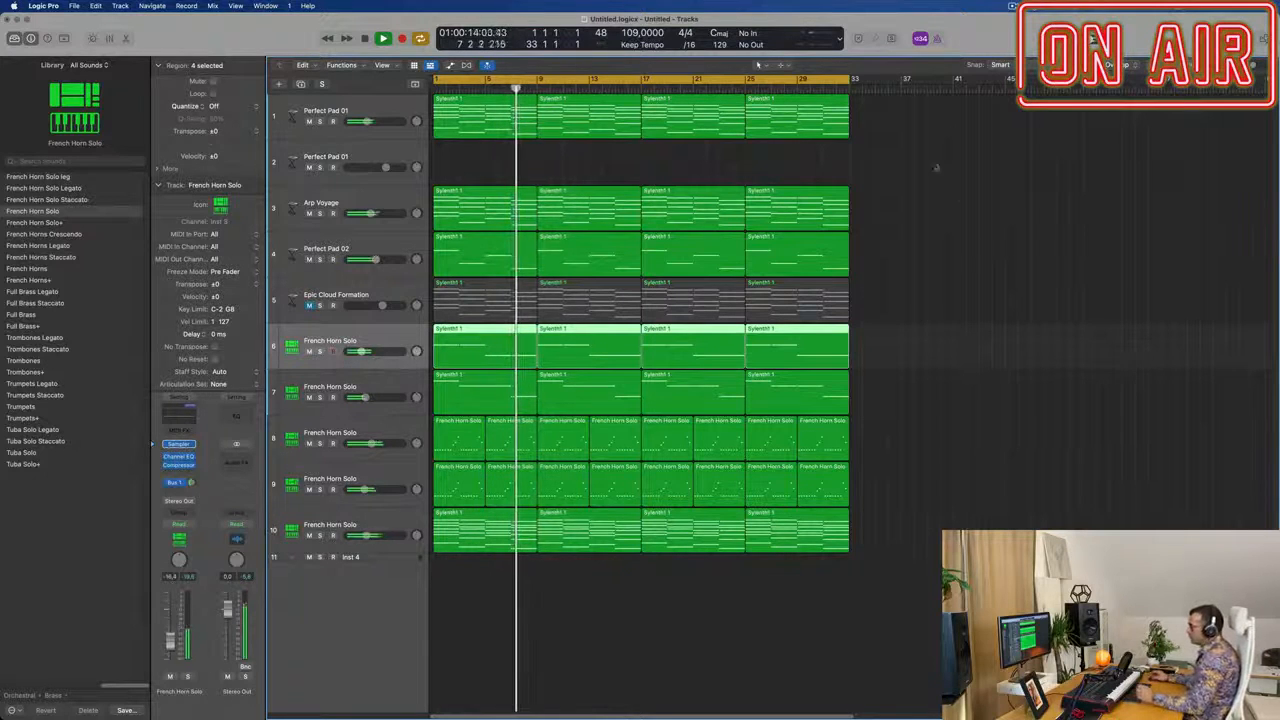
- Duplicate the Perfect Pad 02 track, copy its first region onto the new track, and repeat it three times up to bar 33
{"action": "left_click", "coordinate": [399, 253]}
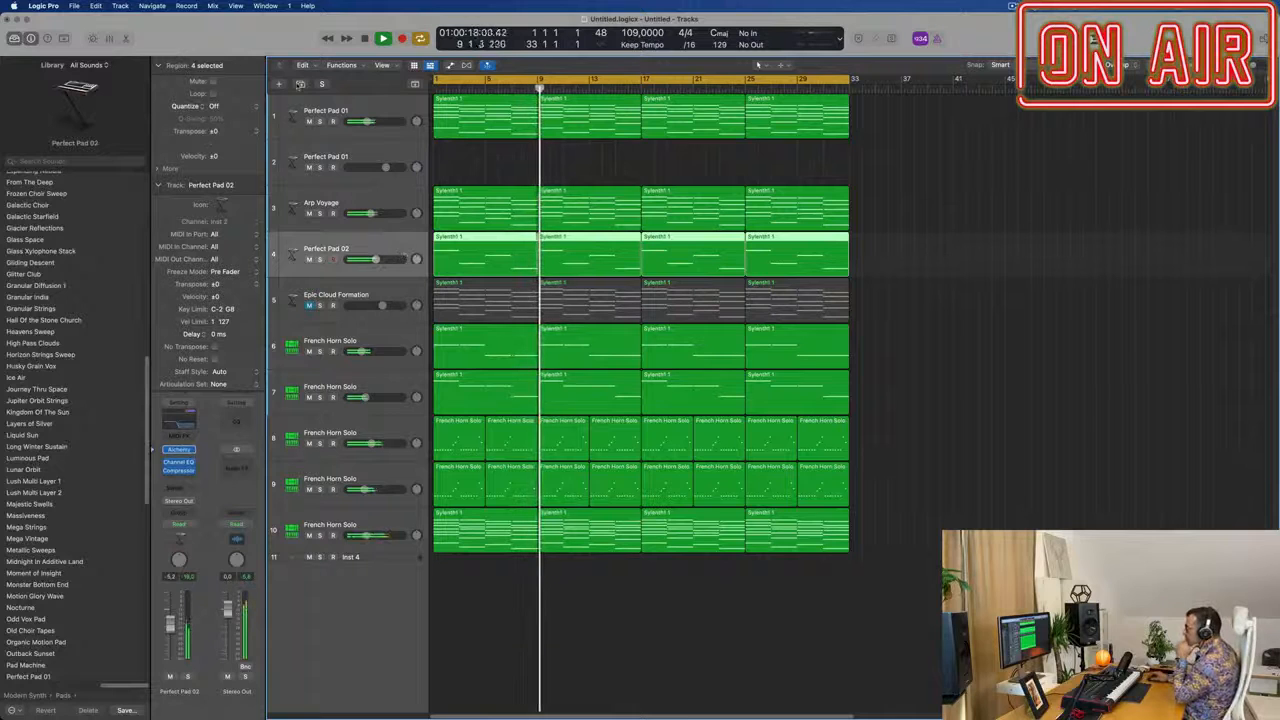
{"action": "key", "text": "super+d"}
{"action": "left_click_drag", "start_coordinate": [490, 250], "coordinate": [493, 294]}
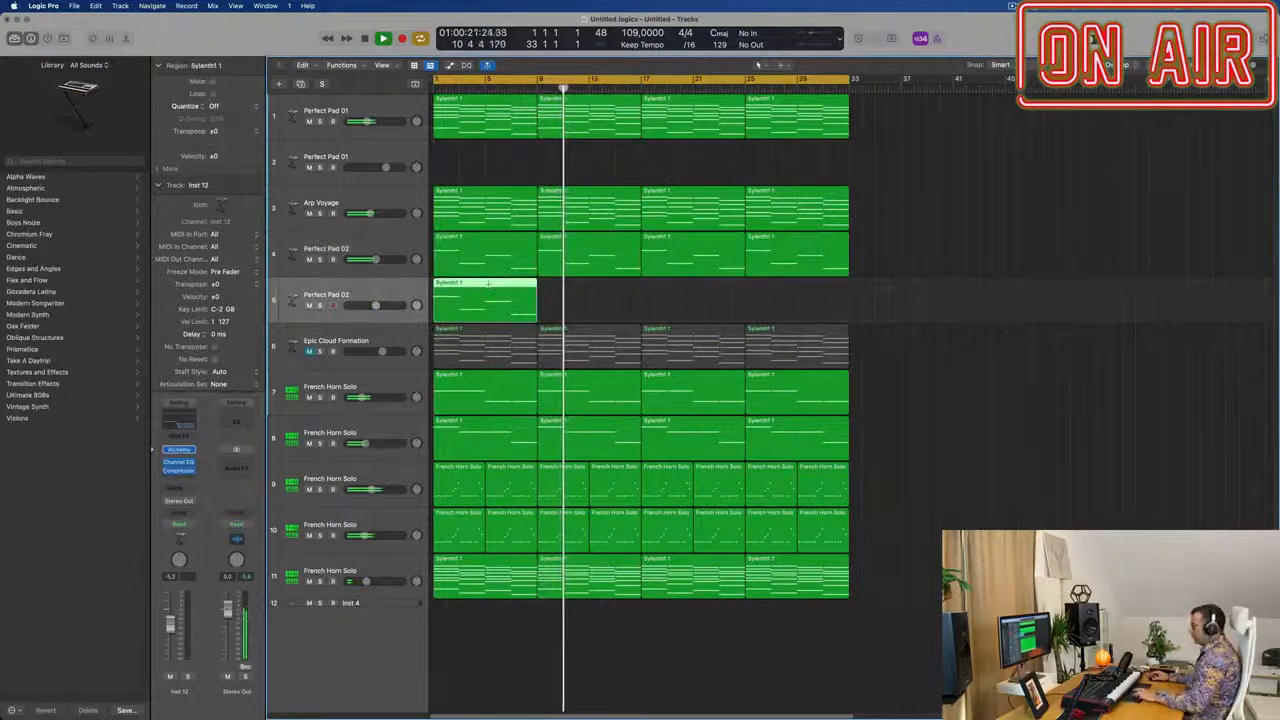
{"action": "key", "text": "super+r"}
{"action": "key", "text": "super+r"}
{"action": "key", "text": "super+r"}
{"action": "left_click", "coordinate": [390, 288]}
{"action": "key", "text": "Return"}
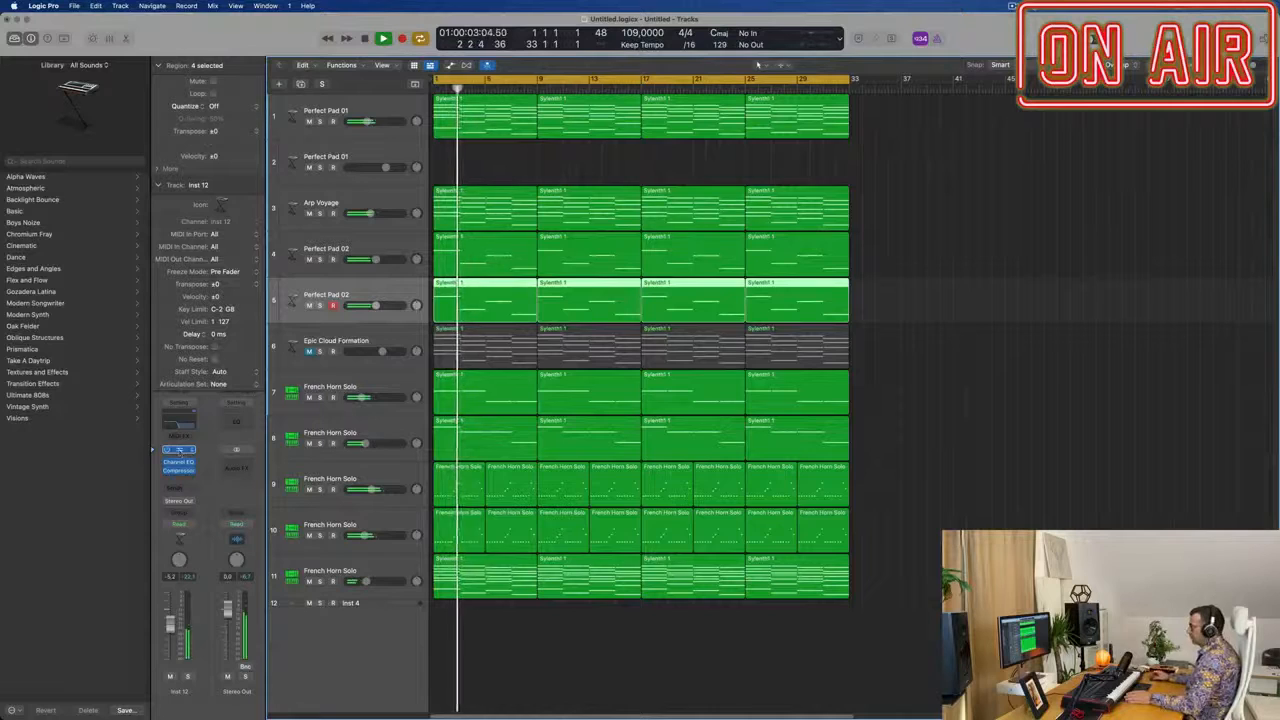
- Load Alchemy's 1963 Semi-Acoustic Thumb preset from the Bass category on the duplicated track and solo it
{"action": "left_click", "coordinate": [178, 450]}
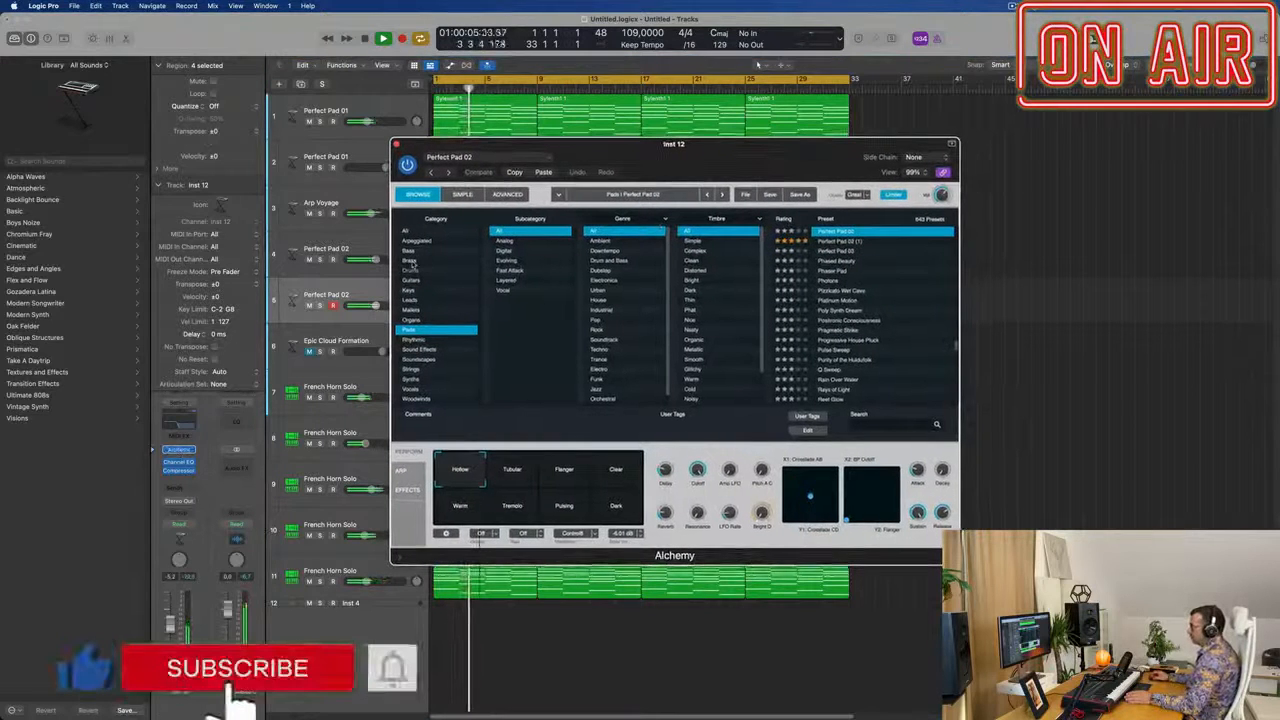
{"action": "left_click", "coordinate": [410, 251]}
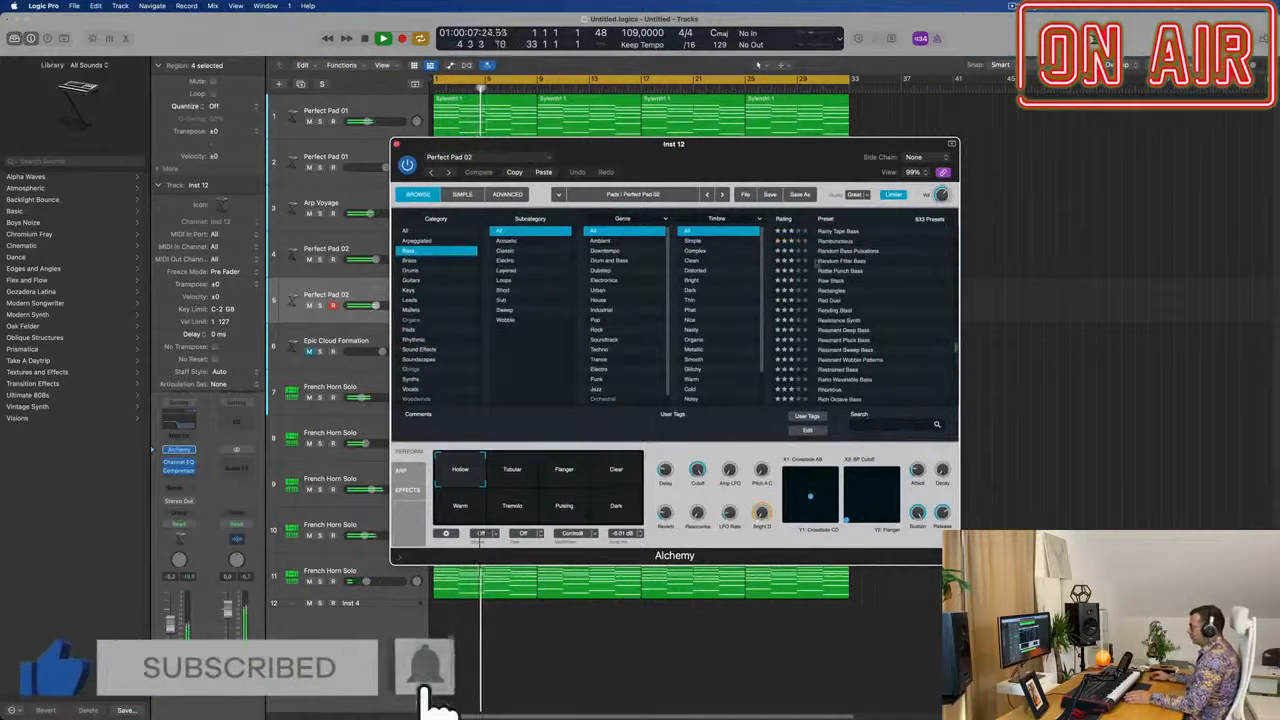
{"action": "left_click_drag", "start_coordinate": [956, 322], "coordinate": [971, 194]}
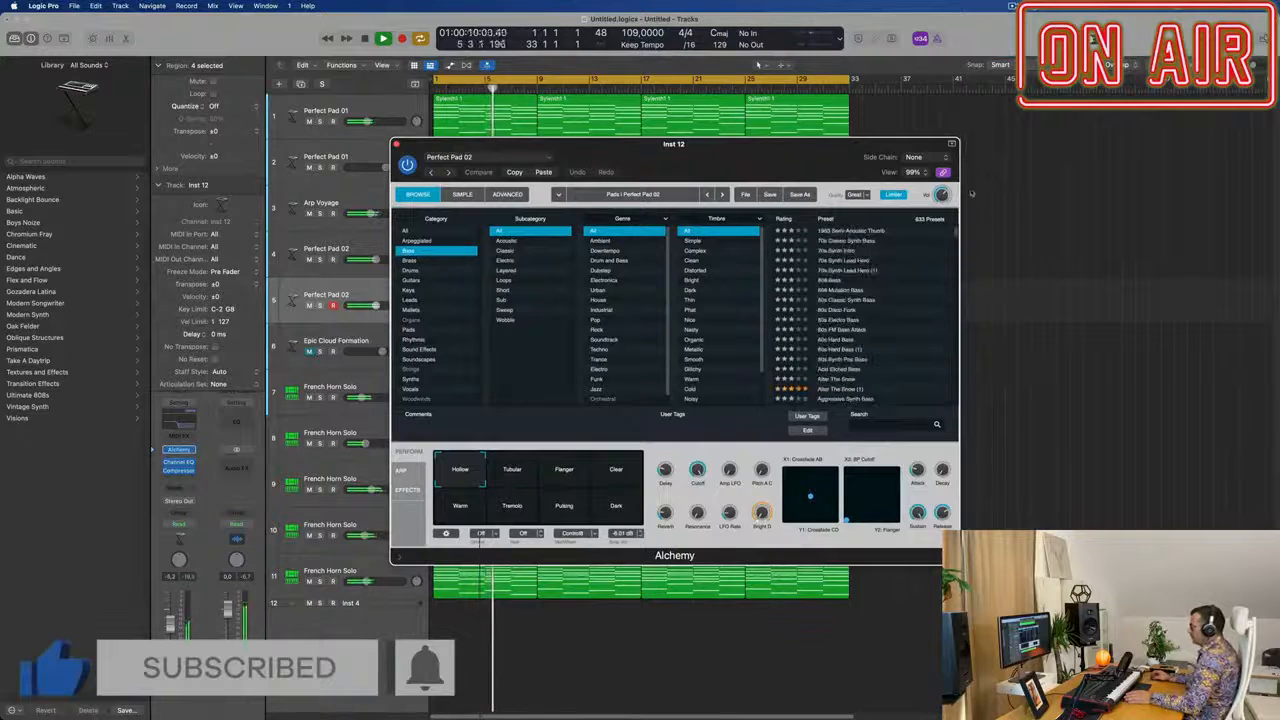
{"action": "left_click", "coordinate": [850, 232]}
{"action": "left_click_drag", "start_coordinate": [775, 158], "coordinate": [913, 152]}
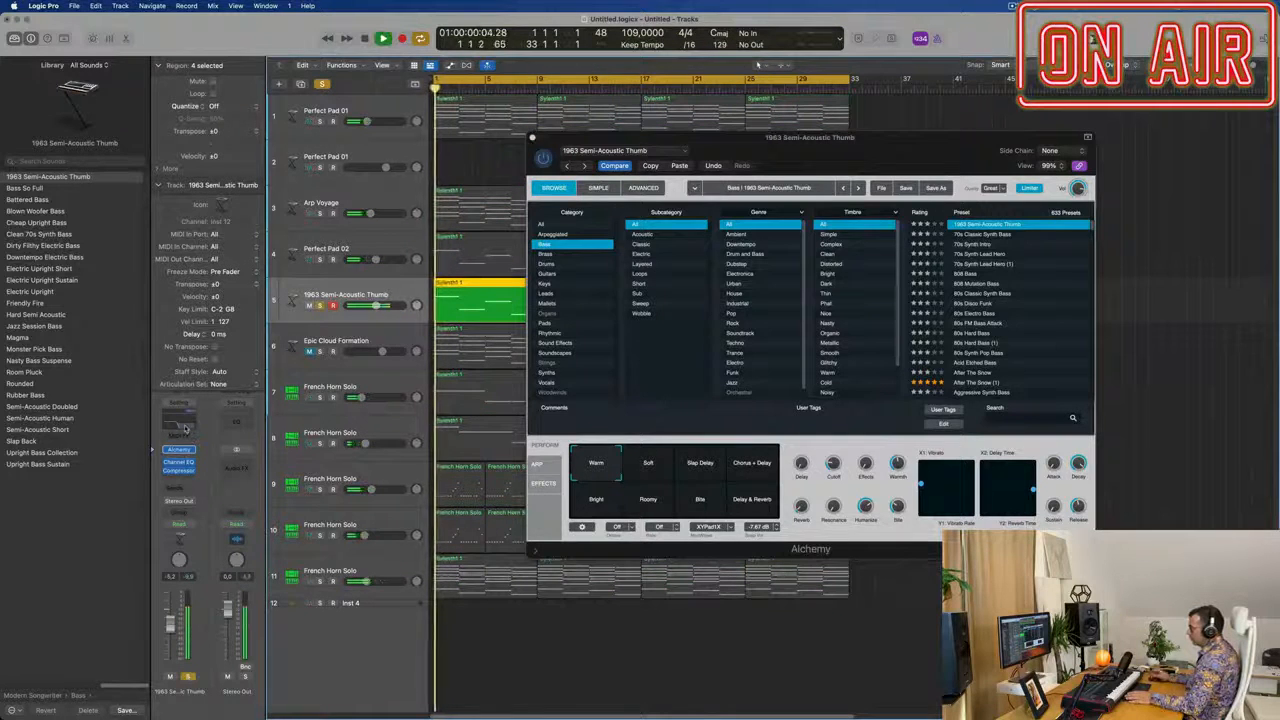
- Open the bass track's Channel EQ and switch off its 378 Hz high cut
{"action": "left_click", "coordinate": [185, 428]}
{"action": "left_click_drag", "start_coordinate": [990, 140], "coordinate": [510, 149]}
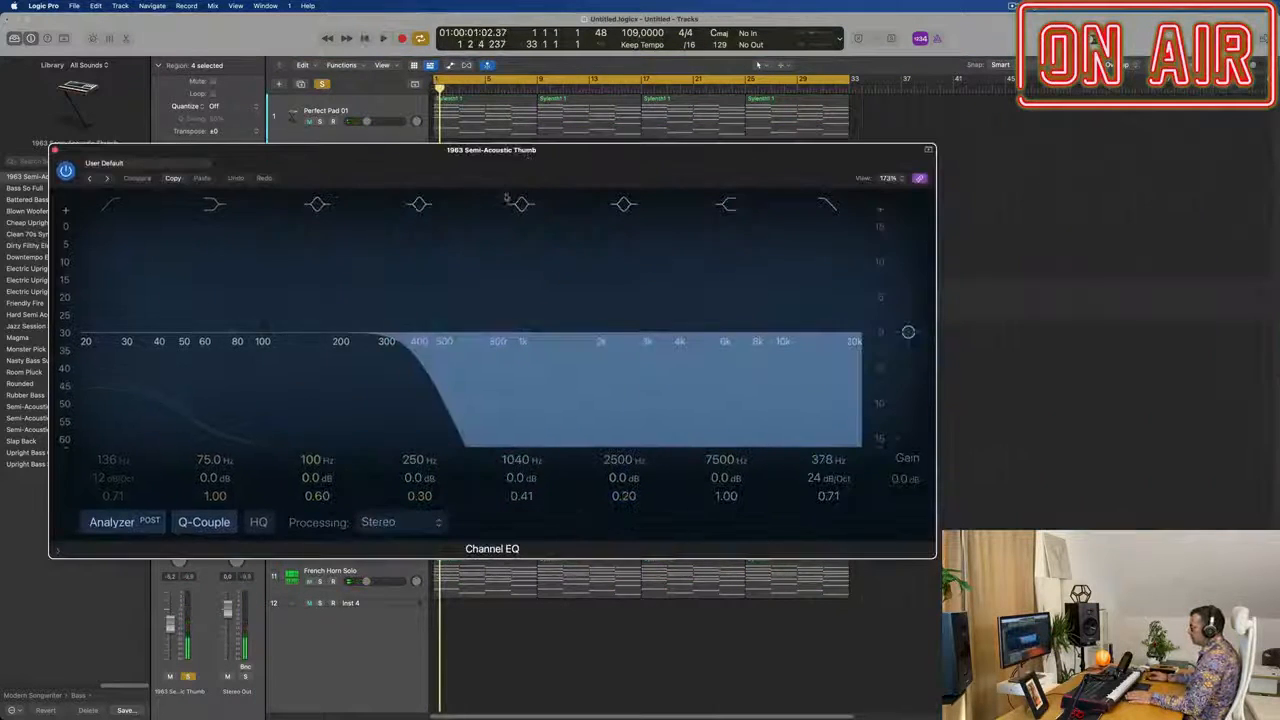
{"action": "key", "text": "space"}
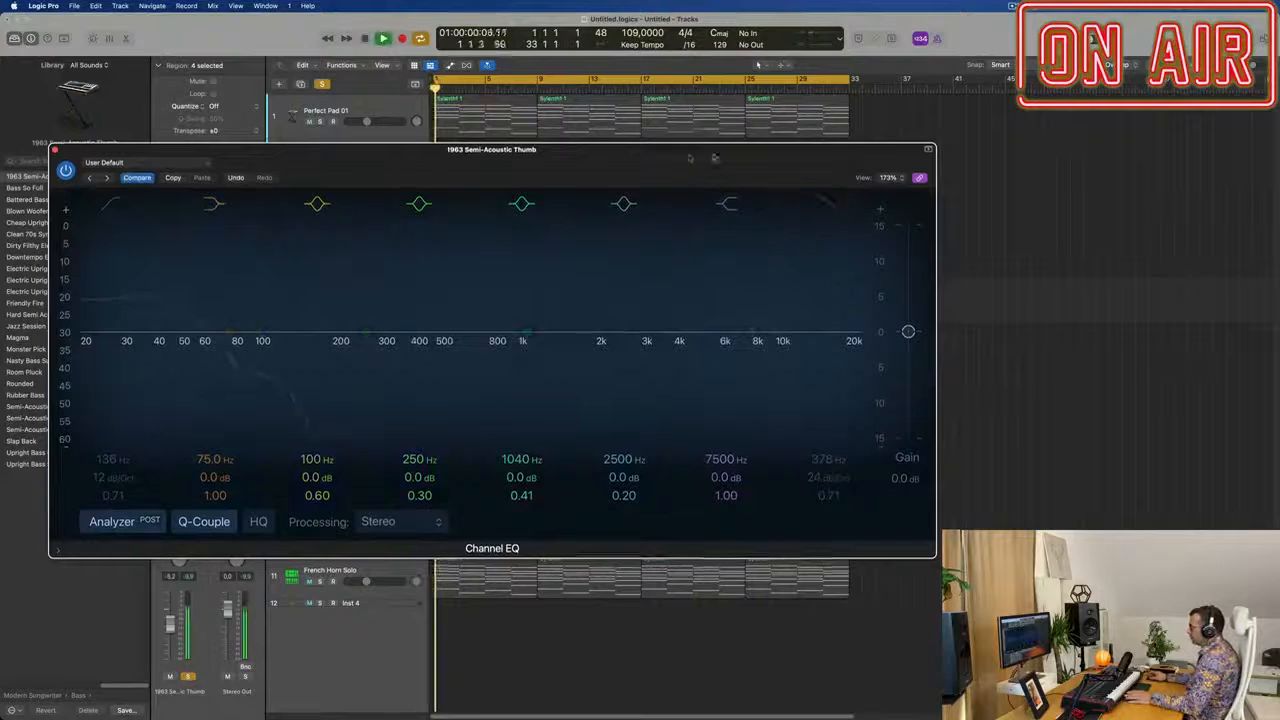
{"action": "left_click_drag", "start_coordinate": [670, 163], "coordinate": [1262, 163]}
- Open the bass regions in the Piano Roll, then unsolo the bass track and play it with the full arrangement
{"action": "double_click", "coordinate": [482, 287]}
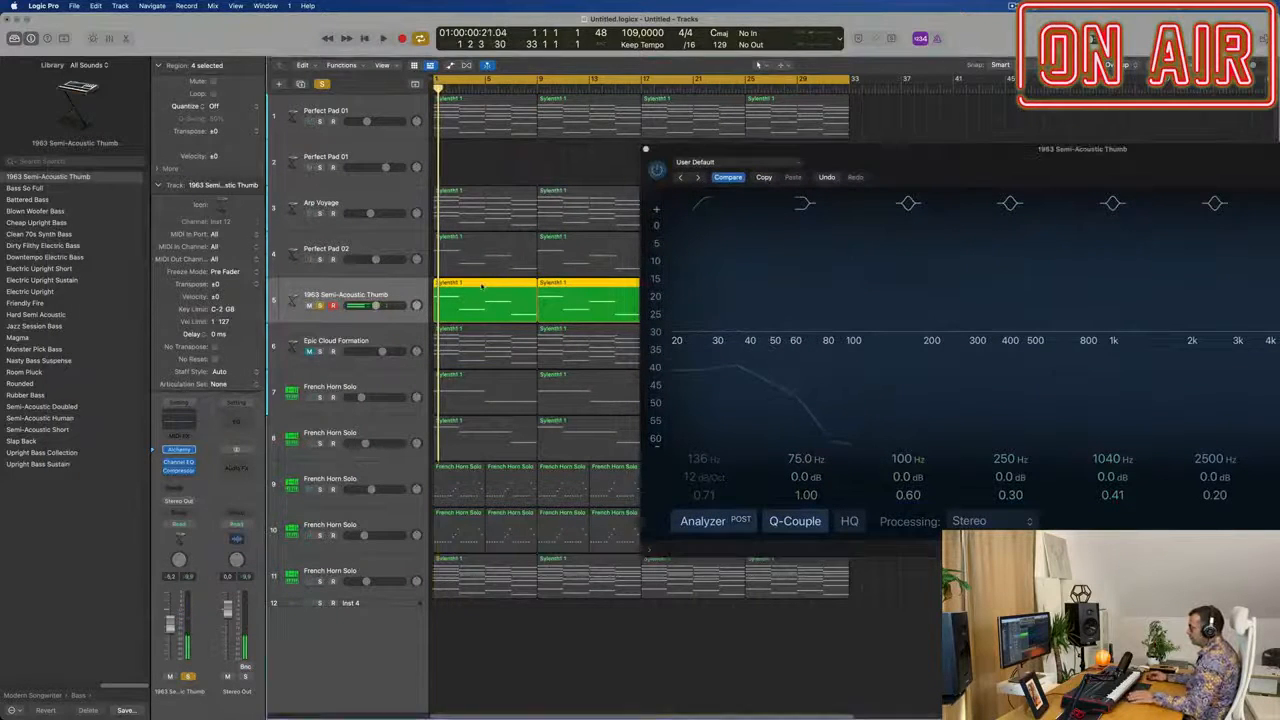
{"action": "left_click", "coordinate": [486, 597]}
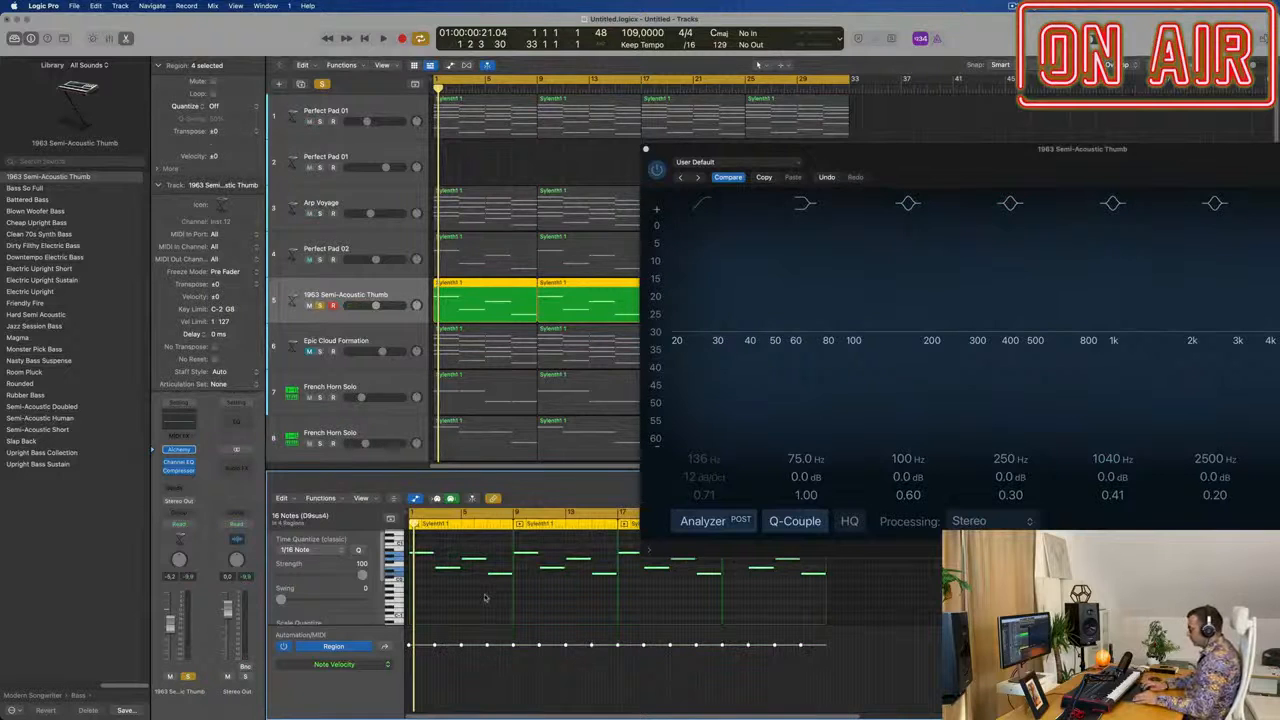
{"action": "scroll", "coordinate": [484, 597], "scroll_direction": "down", "scroll_amount": 2}
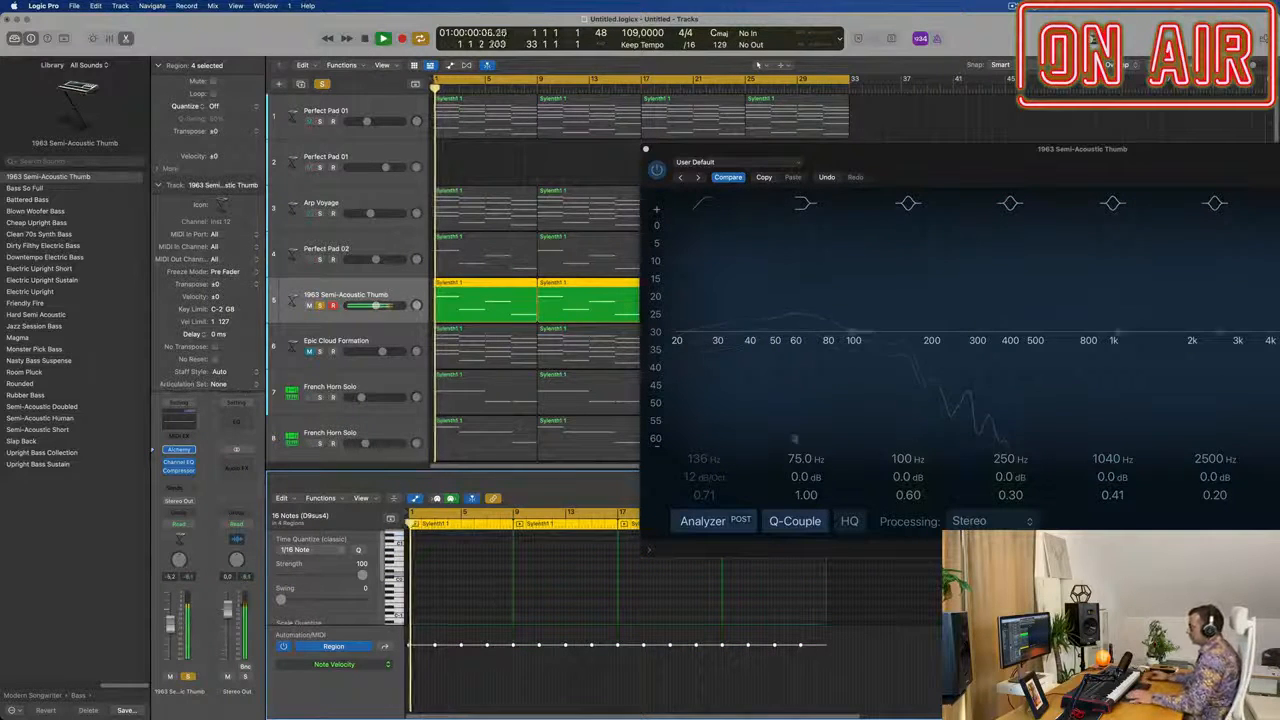
{"action": "left_click_drag", "start_coordinate": [1025, 153], "coordinate": [889, 122]}
{"action": "left_click", "coordinate": [320, 306]}
{"action": "key", "text": "space"}
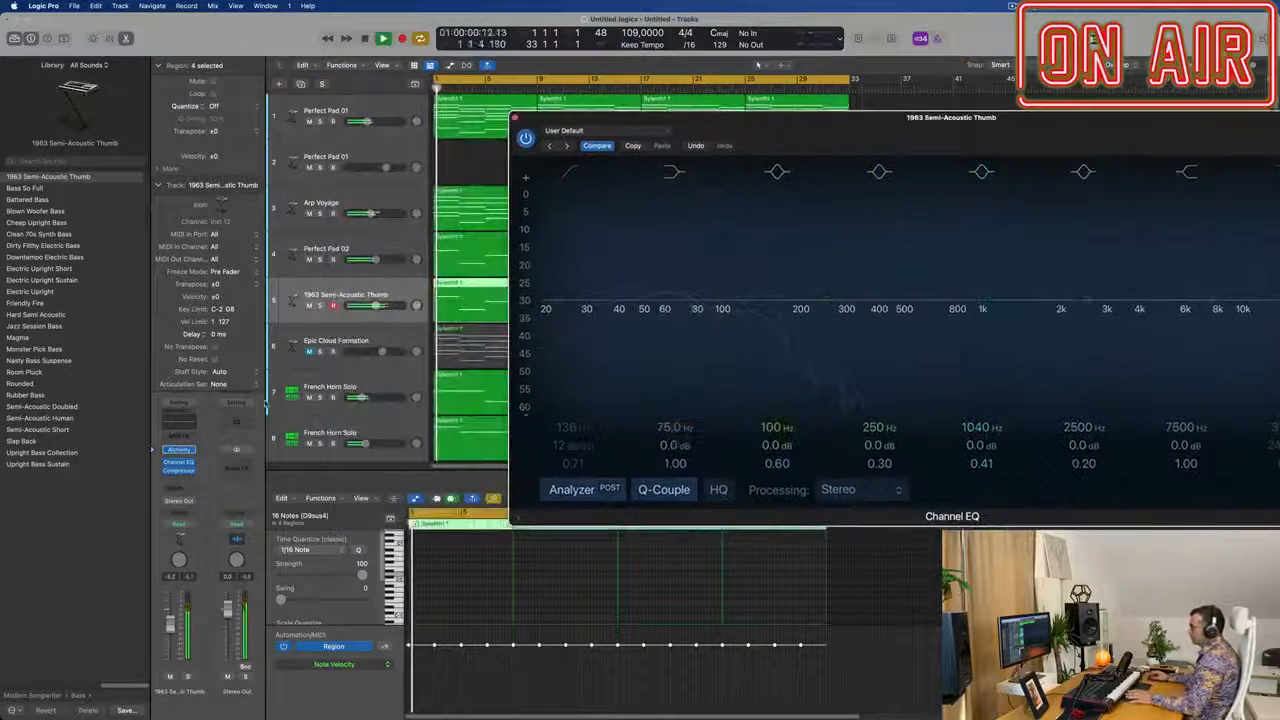
- Try Alchemy's arpeggiator on the bass track in Up mode with a range of 2 octaves
{"action": "left_click", "coordinate": [180, 451]}
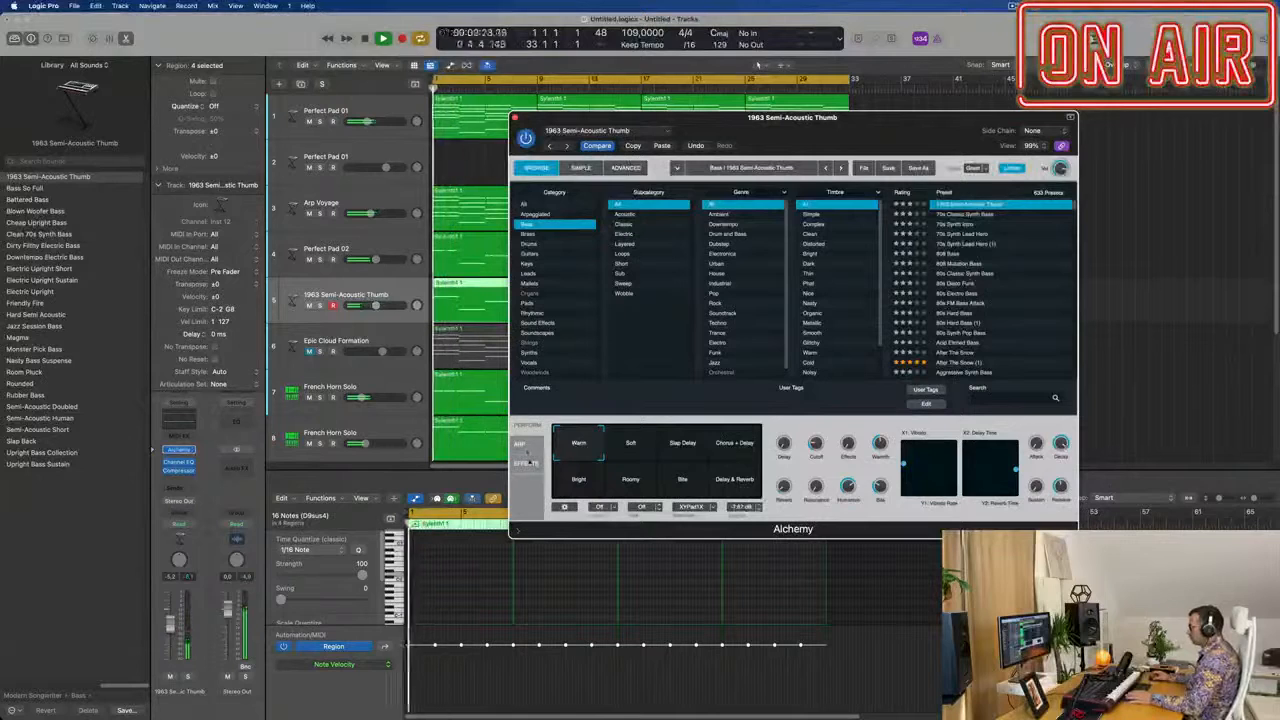
{"action": "left_click", "coordinate": [519, 443]}
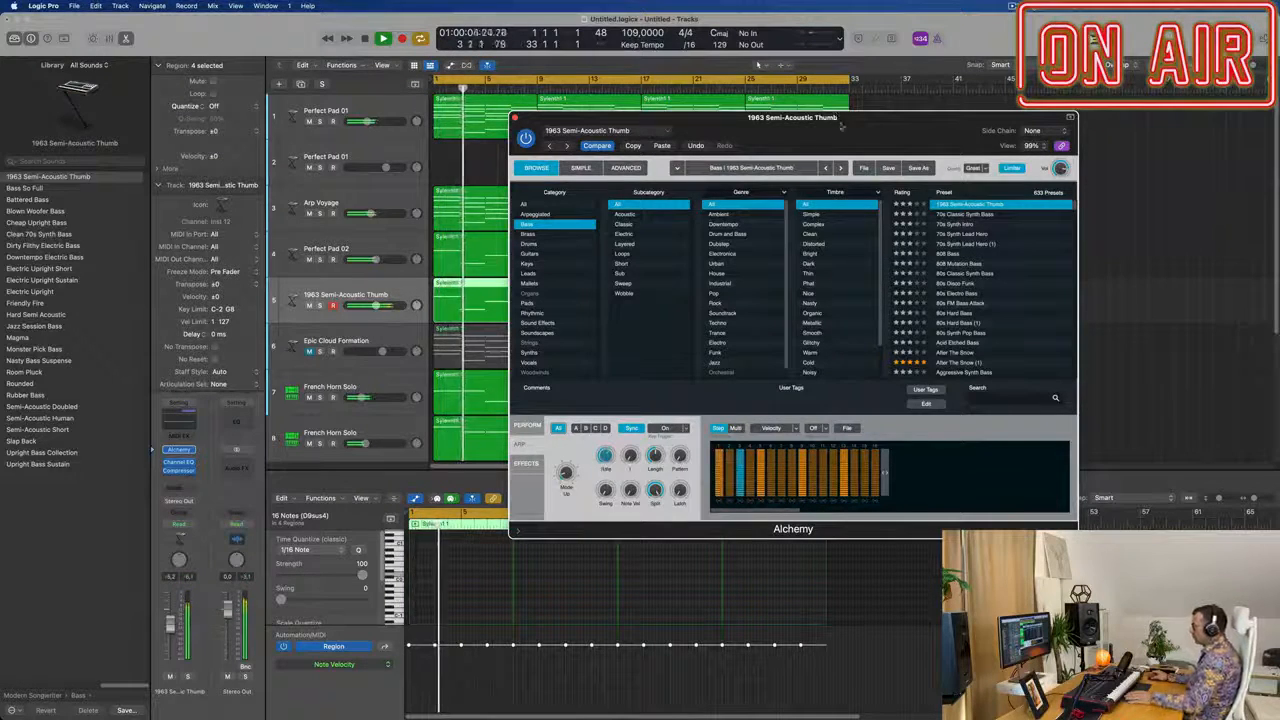
{"action": "left_click_drag", "start_coordinate": [842, 125], "coordinate": [1045, 78]}
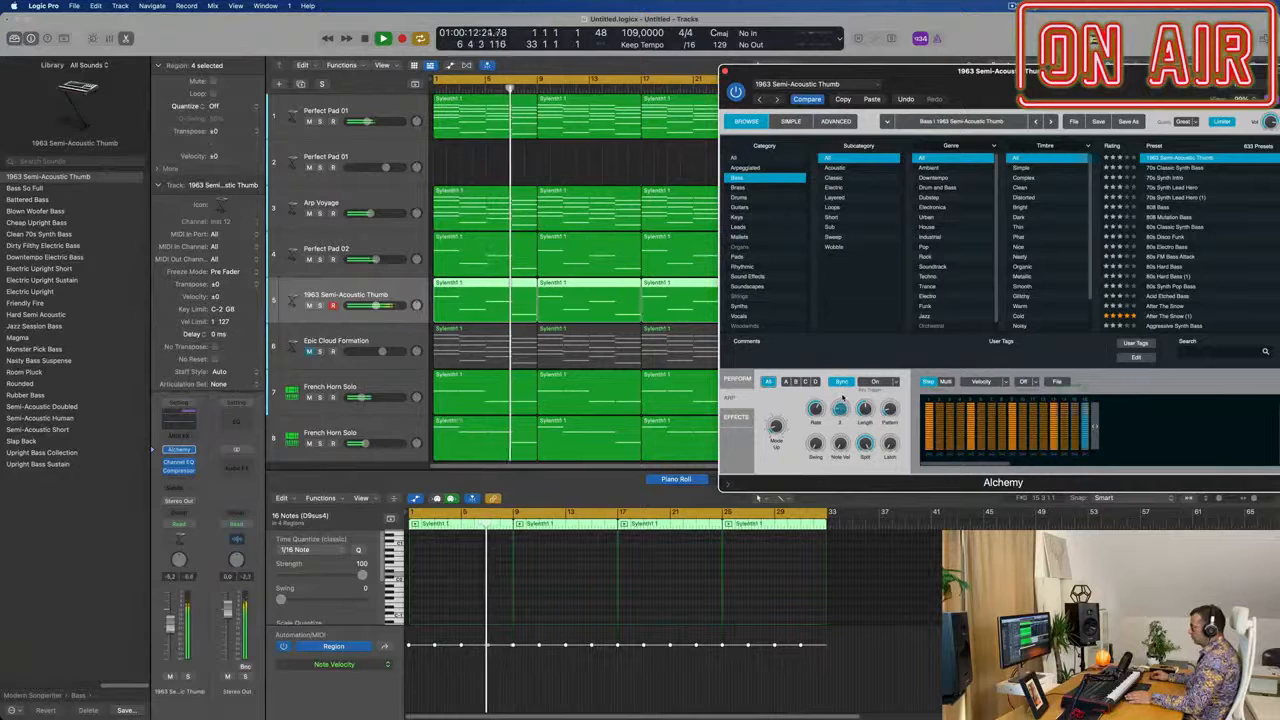
{"action": "left_click_drag", "start_coordinate": [1077, 100], "coordinate": [776, 87]}
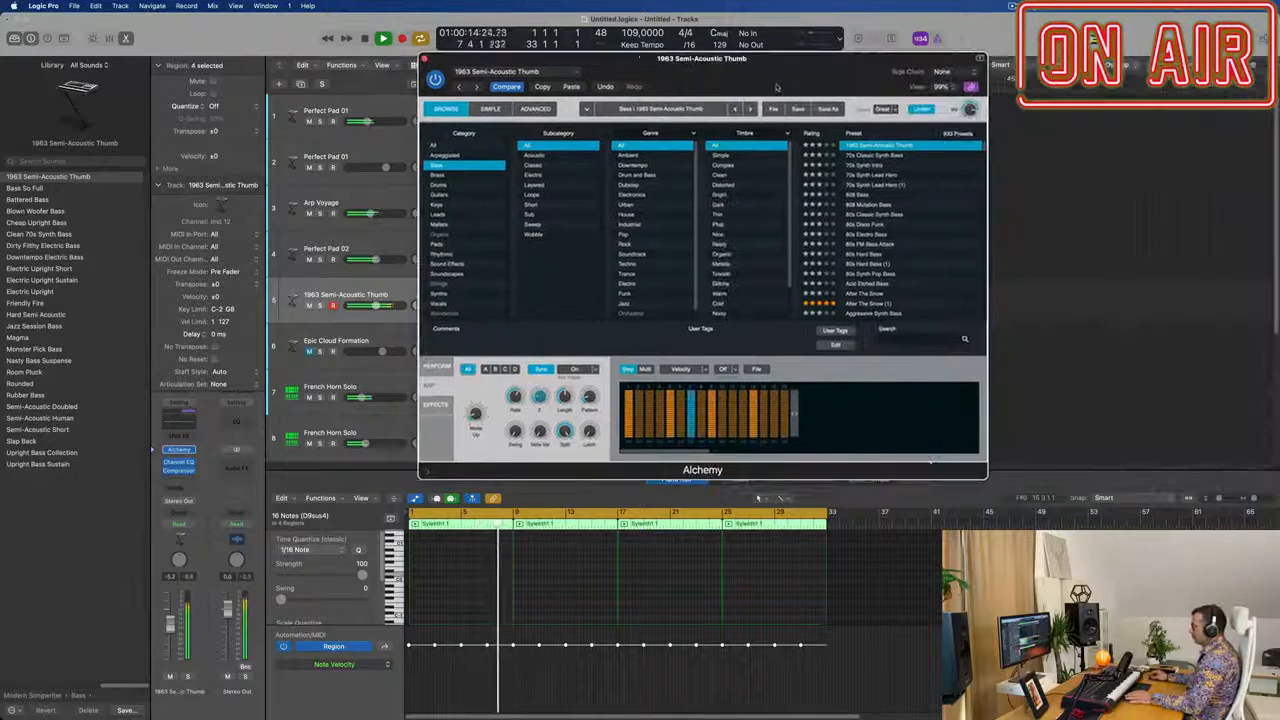
- Load Alchemy's 70s Classic Synth Bass preset on the bass track
{"action": "left_click", "coordinate": [880, 155]}
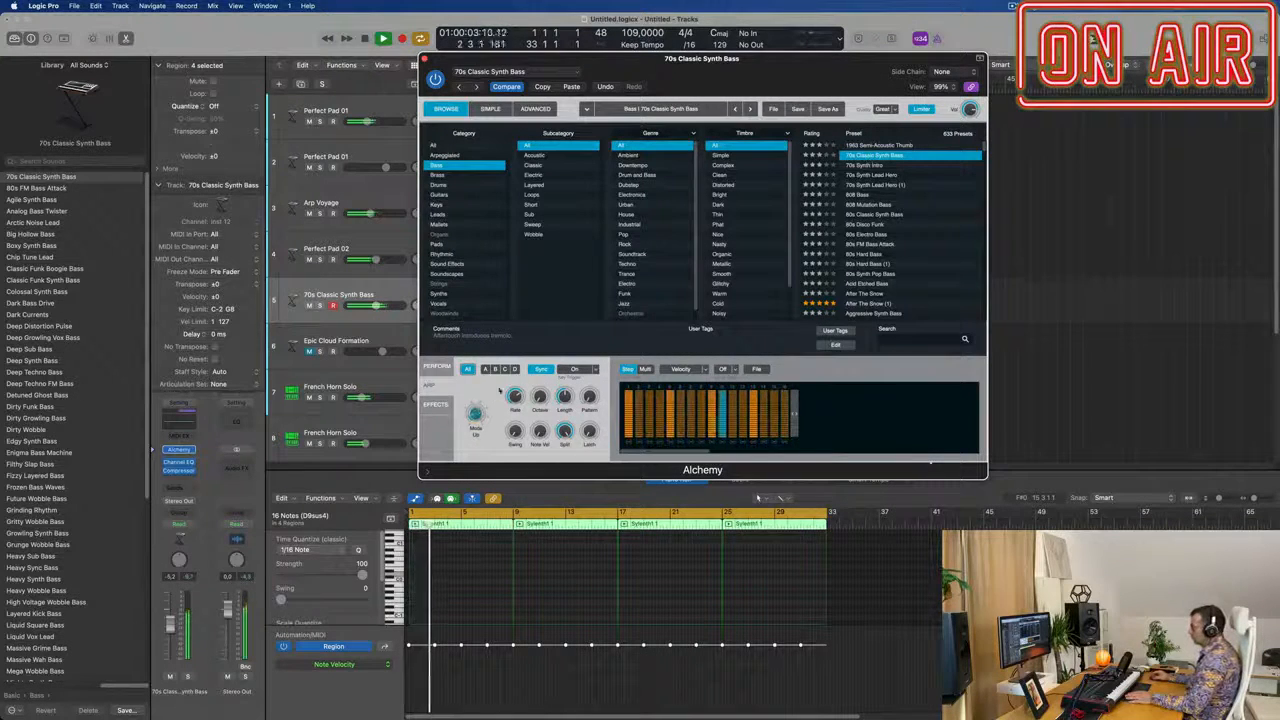
{"action": "left_click_drag", "start_coordinate": [735, 73], "coordinate": [810, 112]}
{"action": "key", "text": "space"}
- Show the synth bass's performance controls, set its Cutoff to about 25%, and close Alchemy
{"action": "left_click", "coordinate": [518, 404]}
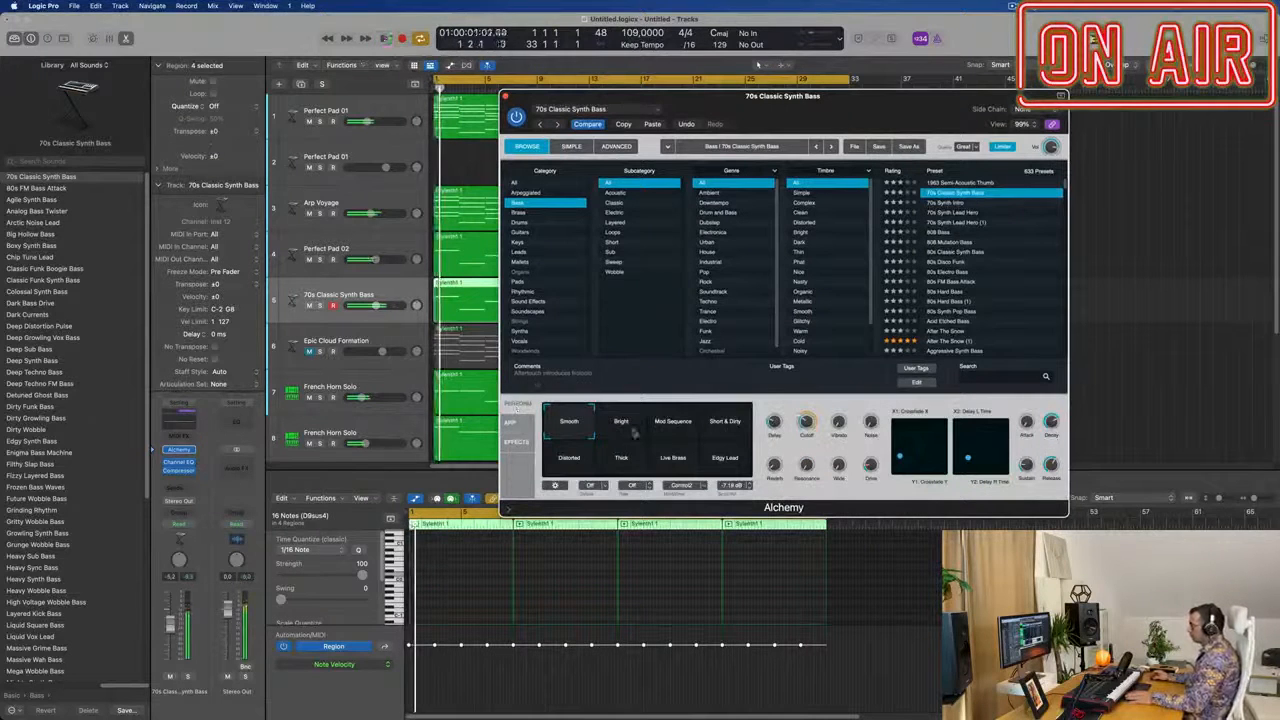
{"action": "key", "text": "space"}
{"action": "key", "text": "space"}
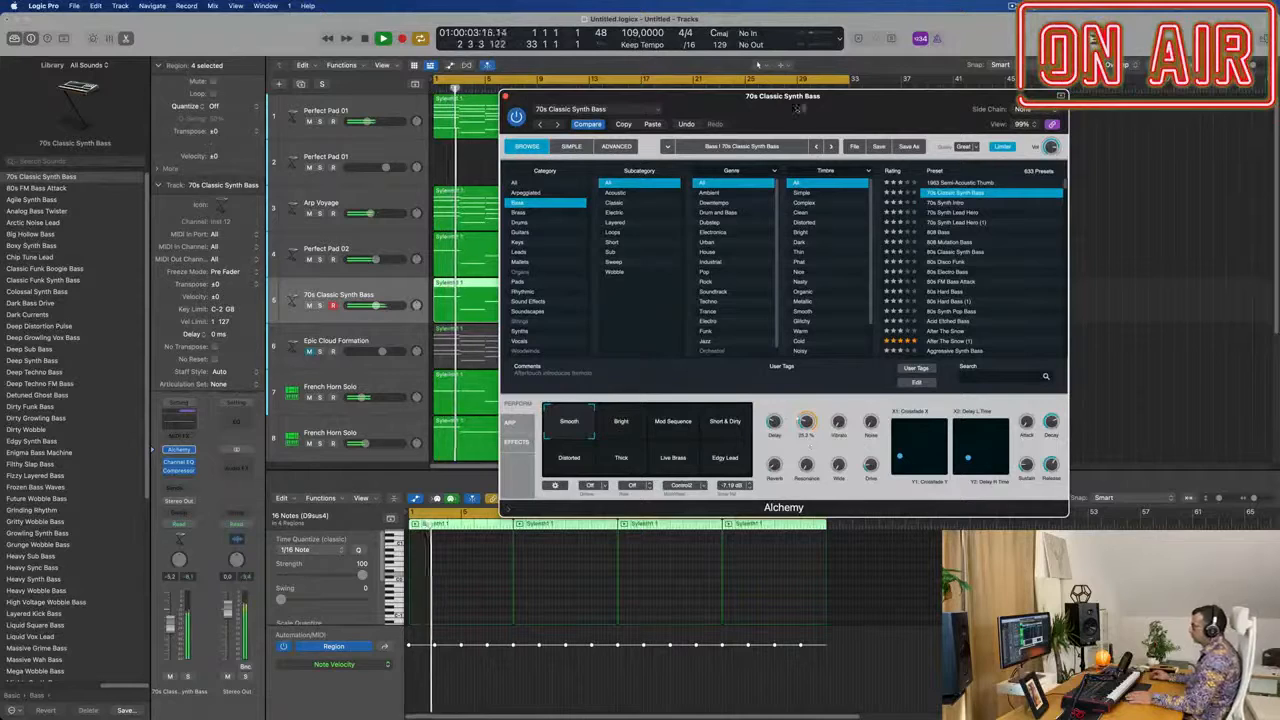
{"action": "left_click_drag", "start_coordinate": [797, 108], "coordinate": [952, 127]}
{"action": "left_click", "coordinate": [660, 115]}
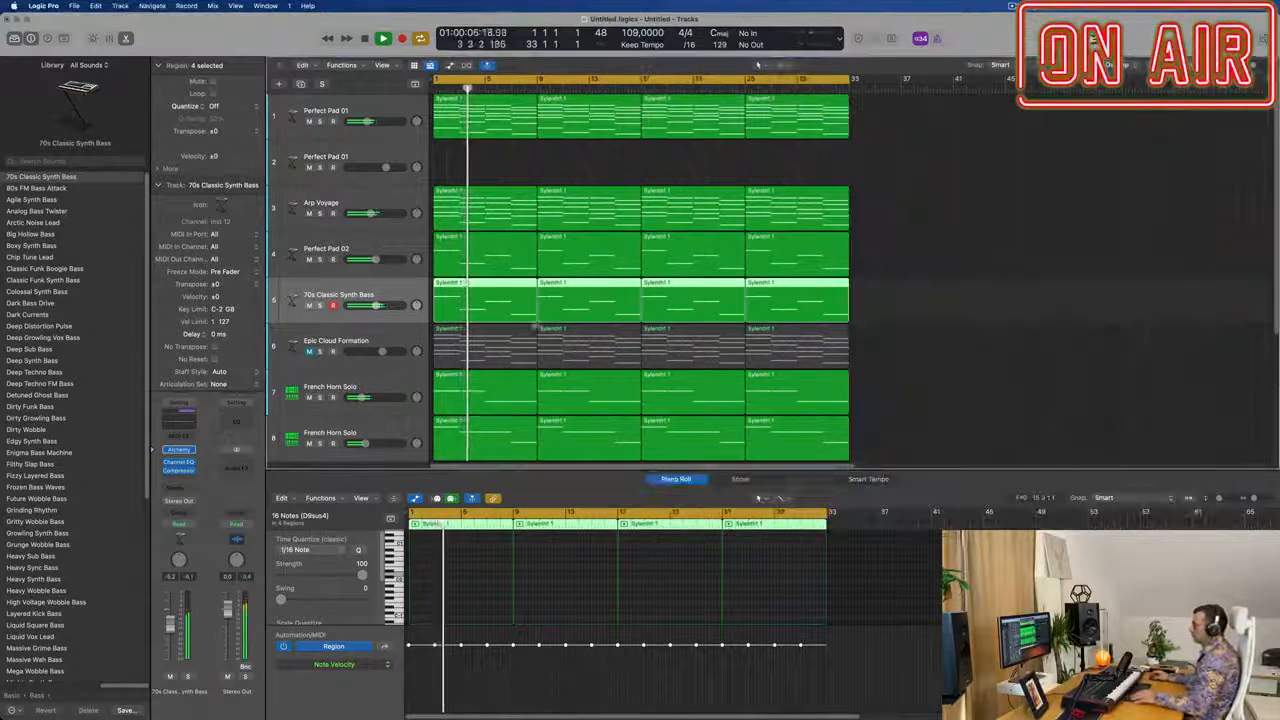
{"action": "scroll", "coordinate": [475, 306], "scroll_direction": "down", "scroll_amount": 2}
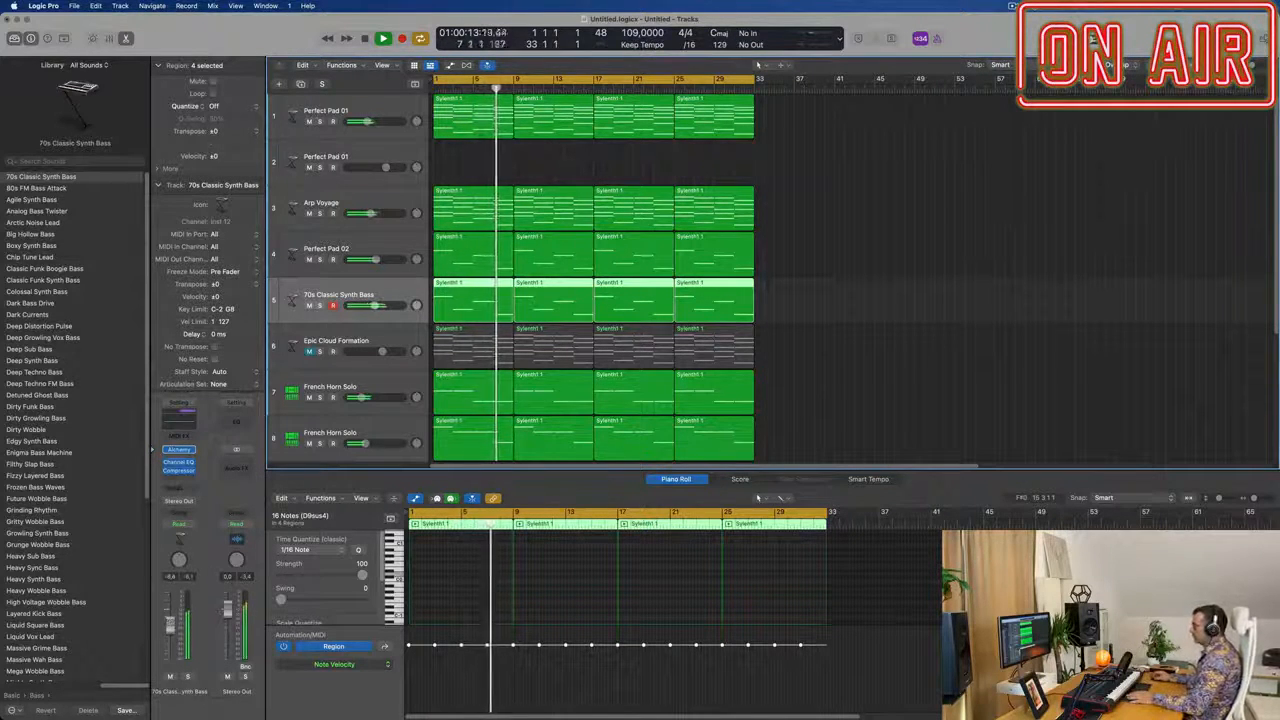
{"action": "scroll", "coordinate": [888, 285], "scroll_direction": "down", "scroll_amount": 2}
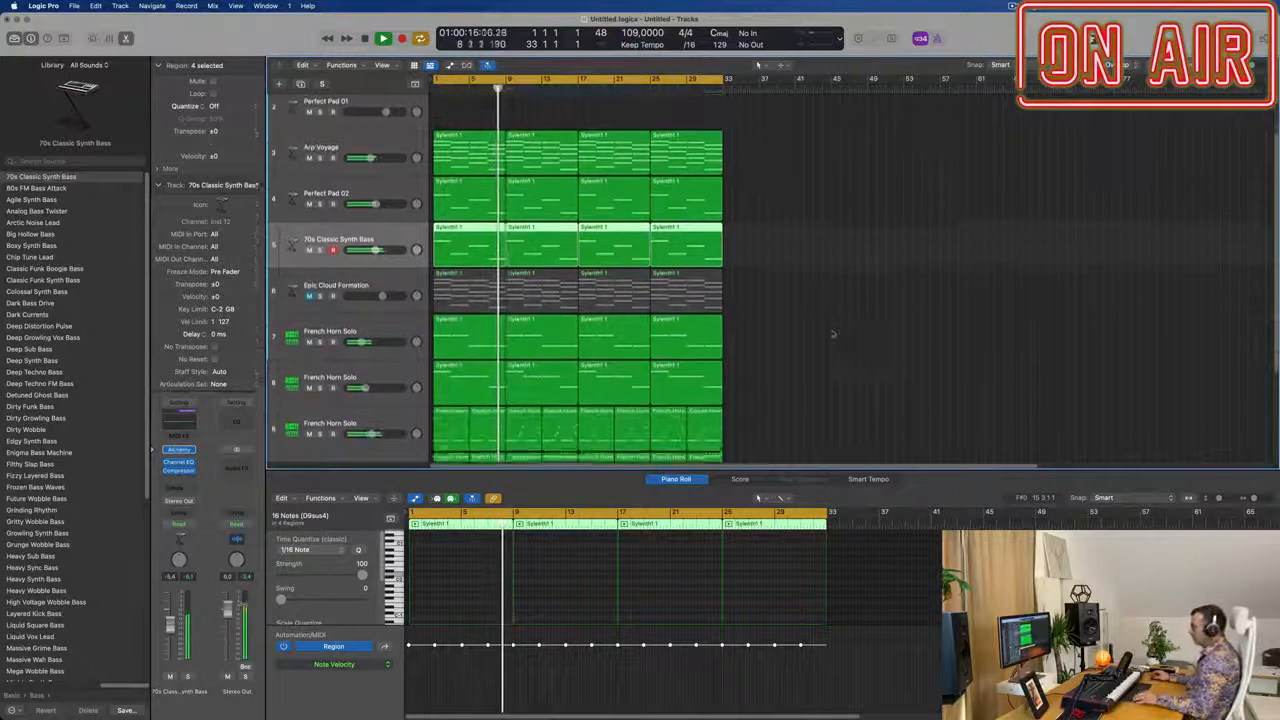
{"action": "scroll", "coordinate": [829, 332], "scroll_direction": "up", "scroll_amount": 2}
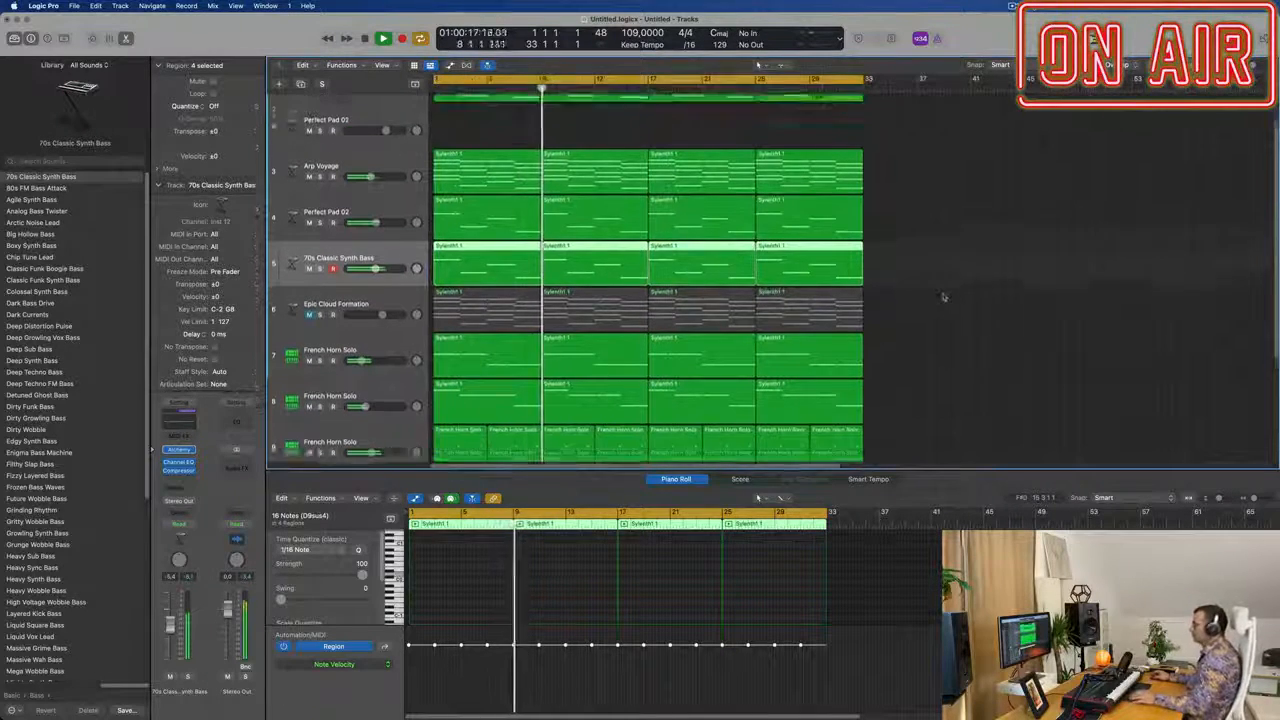
{"action": "scroll", "coordinate": [421, 283], "scroll_direction": "up", "scroll_amount": 2}
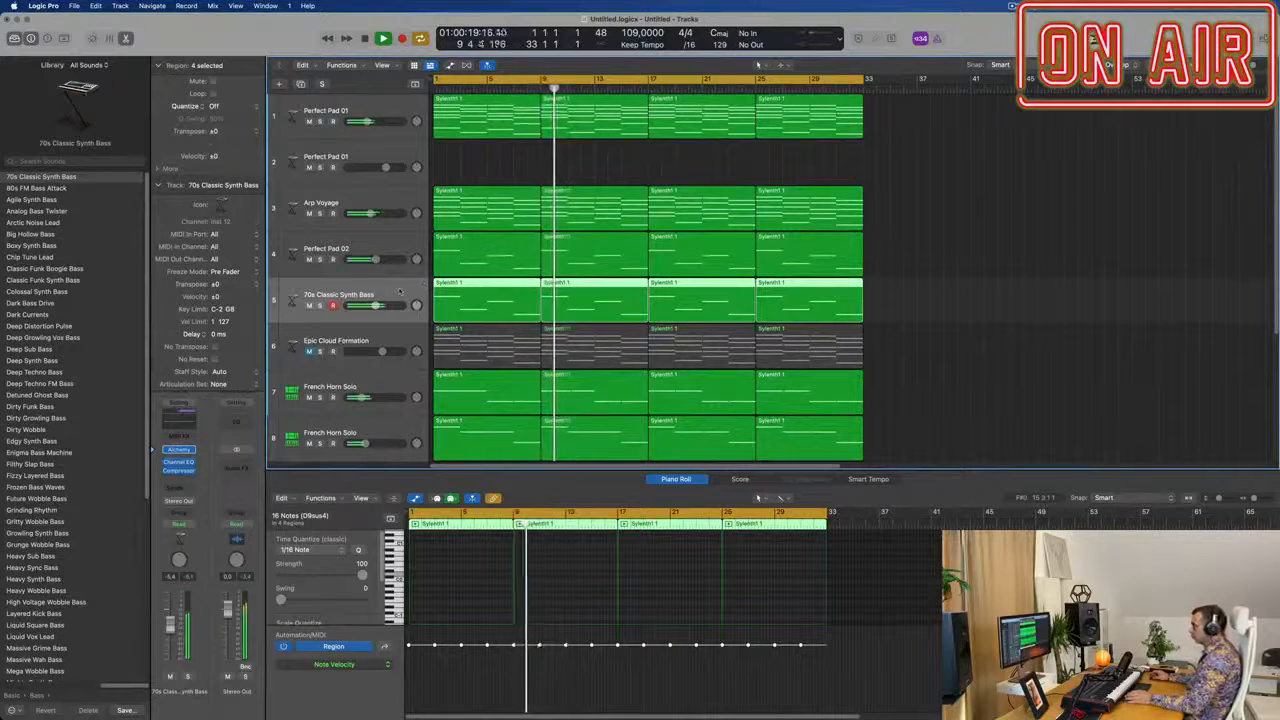
{"action": "left_click", "coordinate": [1012, 6]}
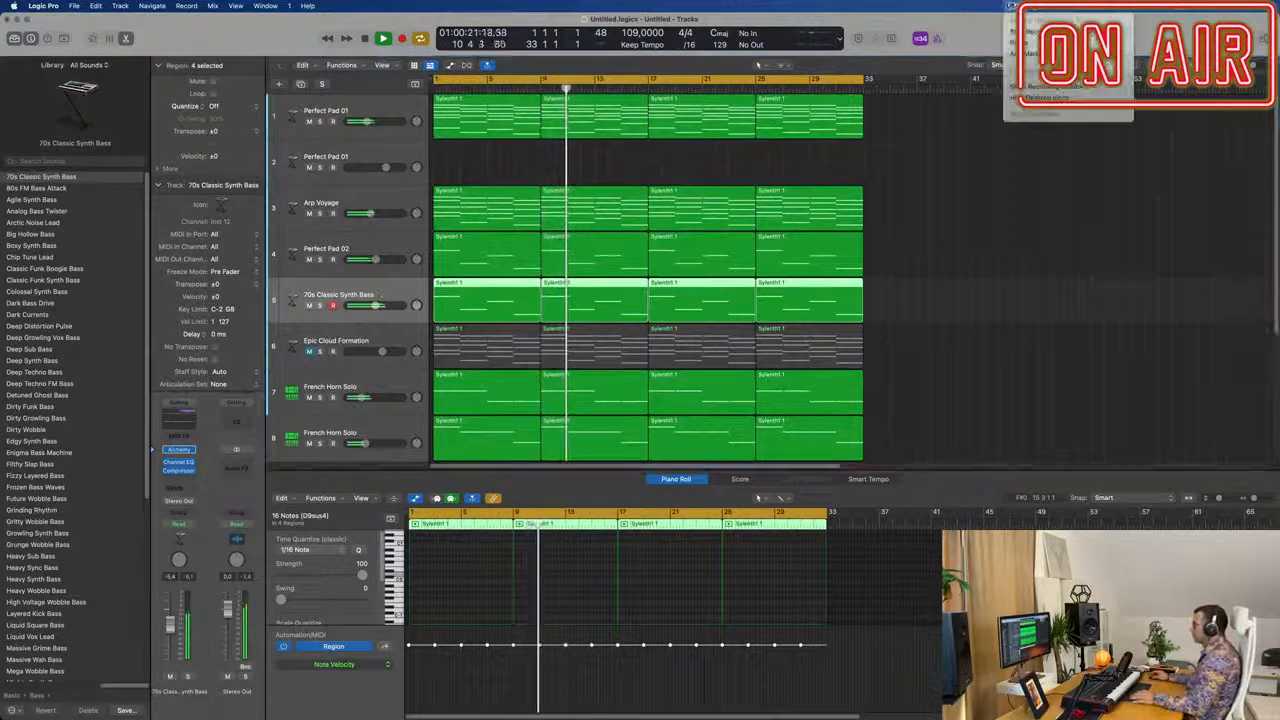
{"action": "left_click", "coordinate": [905, 284]}
{"action": "scroll", "coordinate": [716, 280], "scroll_direction": "up", "scroll_amount": 4}
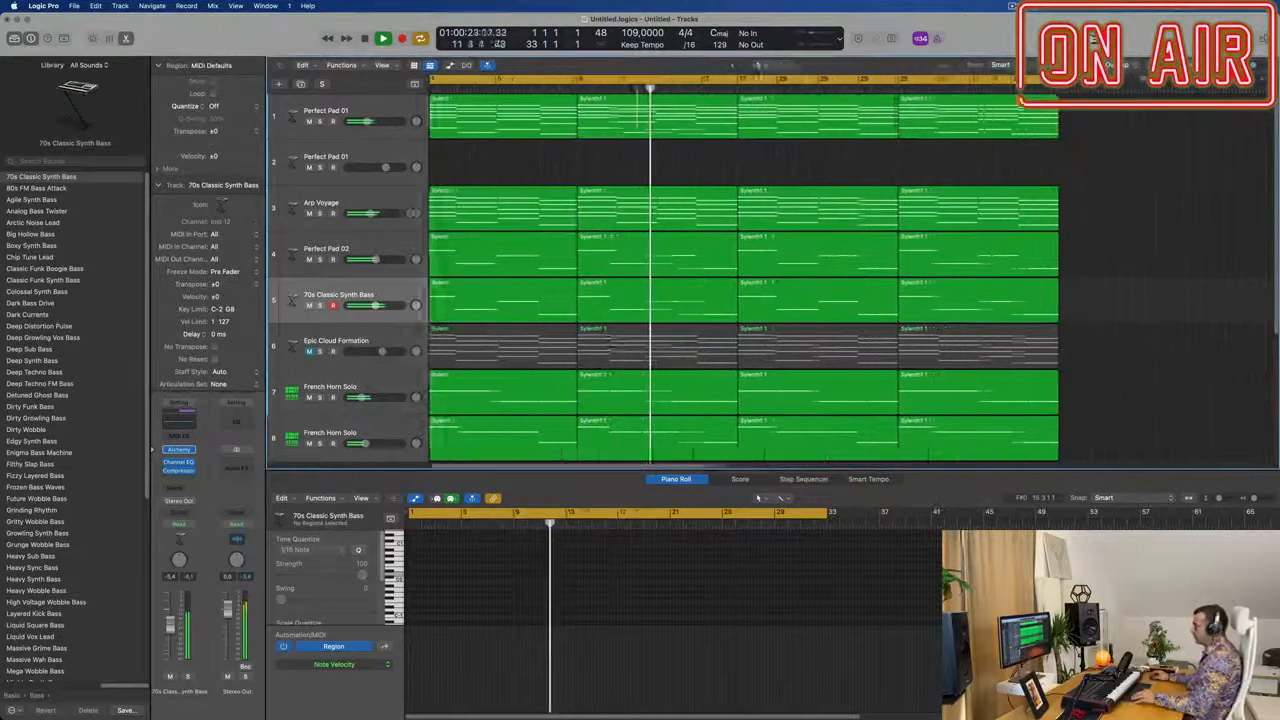
{"action": "scroll", "coordinate": [716, 280], "scroll_direction": "down", "scroll_amount": 4}
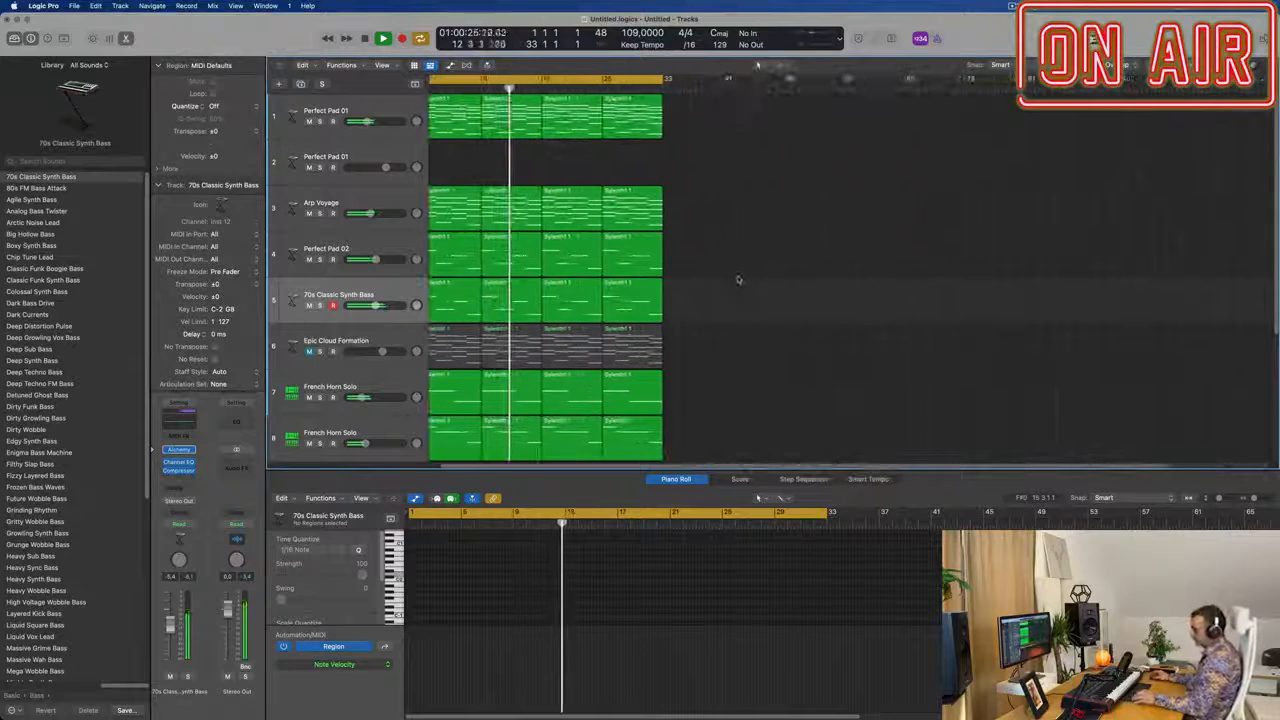
- Close the Piano Roll editor and repeat all regions on every track once, starting at bar 33
{"action": "key", "text": "x"}
{"action": "key", "text": "x"}
{"action": "scroll", "coordinate": [746, 277], "scroll_direction": "up", "scroll_amount": 1}
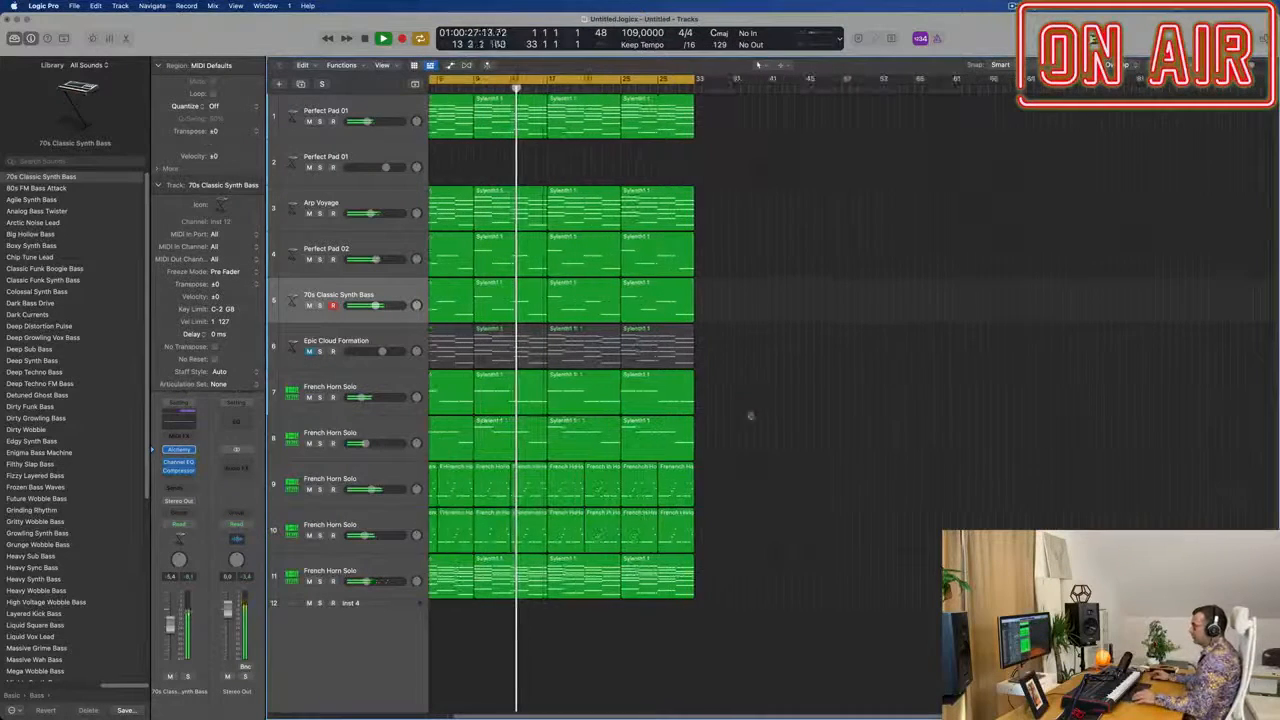
{"action": "scroll", "coordinate": [800, 408], "scroll_direction": "up", "scroll_amount": 2}
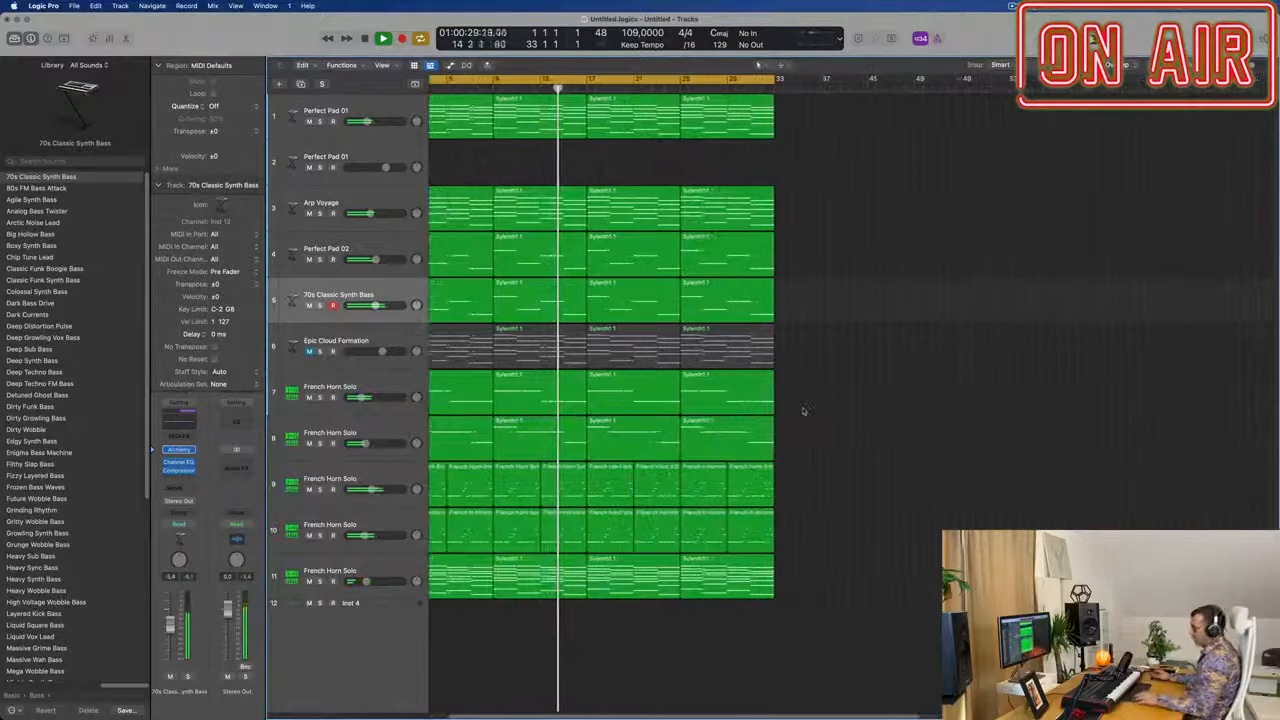
{"action": "key", "text": "super+a"}
{"action": "key", "text": "super+r"}
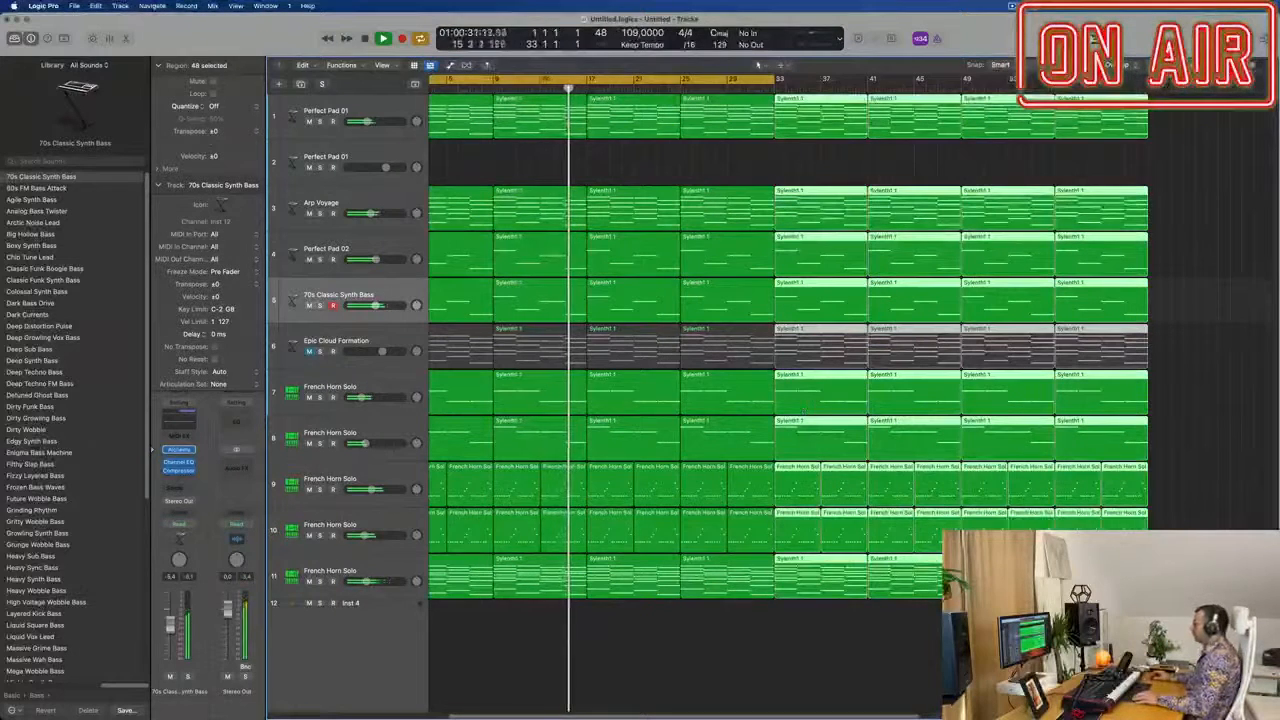
- Show the secondary time ruler above the tracks
{"action": "scroll", "coordinate": [446, 158], "scroll_direction": "down", "scroll_amount": 1}
{"action": "left_click", "coordinate": [383, 66]}
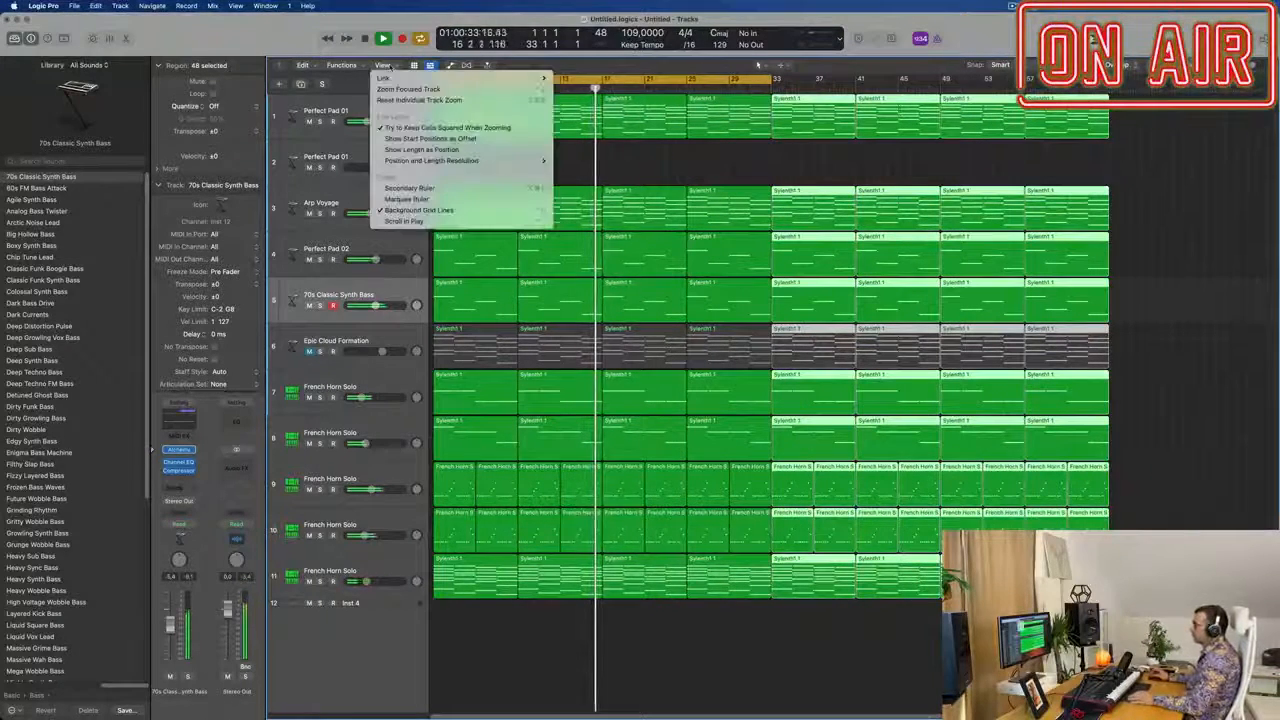
{"action": "left_click", "coordinate": [415, 190]}
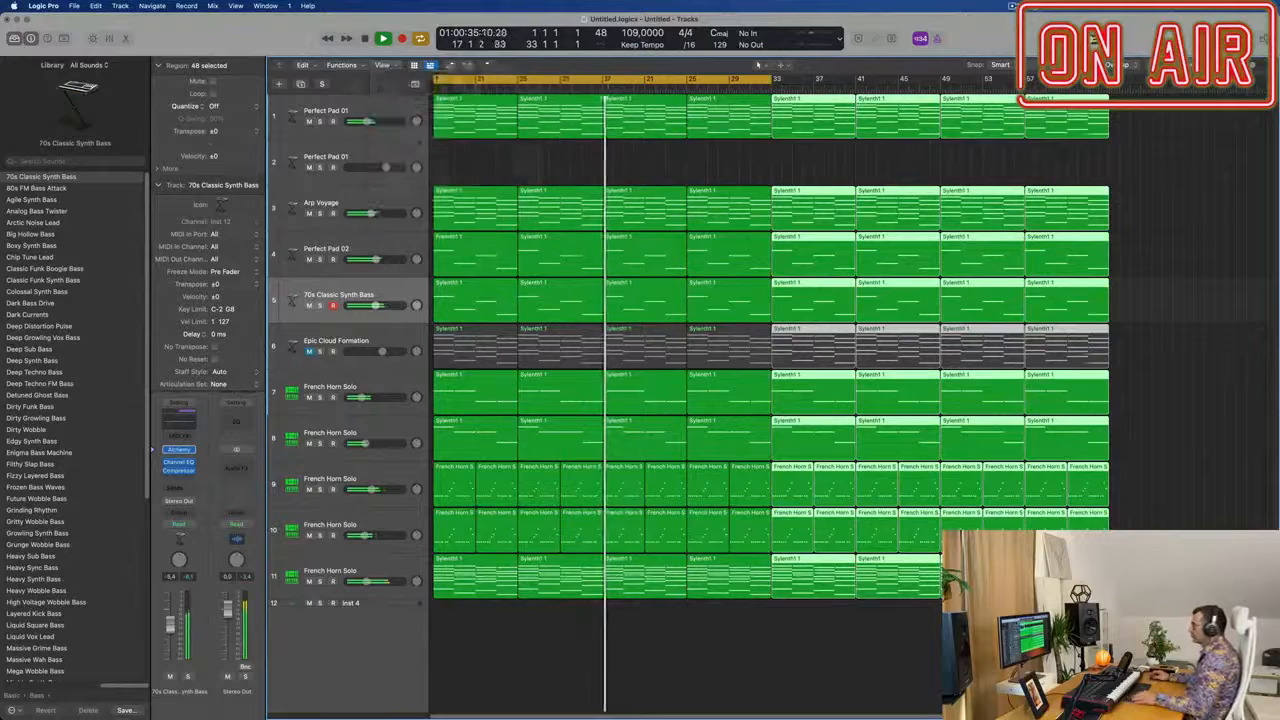
- Extend the cycle range's end to bar 65, covering the repeated regions, and deselect all regions
{"action": "scroll", "coordinate": [556, 174], "scroll_direction": "down", "scroll_amount": 1}
{"action": "scroll", "coordinate": [745, 197], "scroll_direction": "up", "scroll_amount": 1}
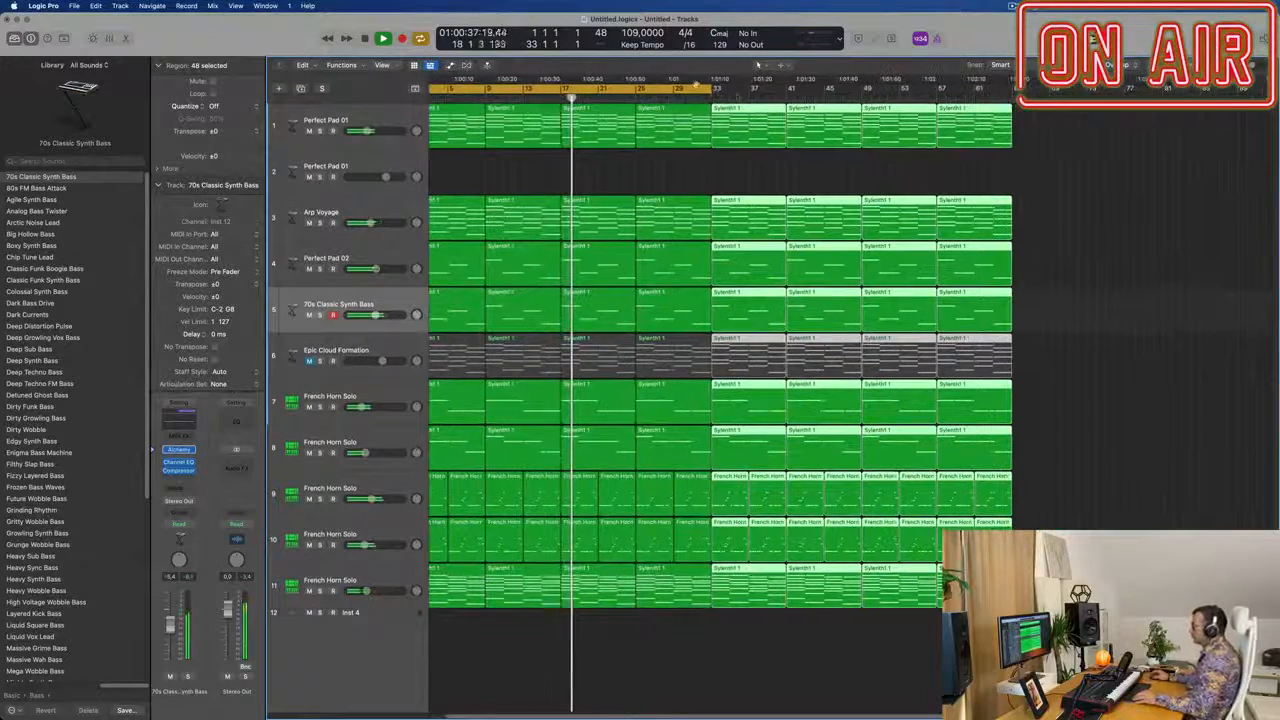
{"action": "left_click_drag", "start_coordinate": [715, 88], "coordinate": [1013, 117]}
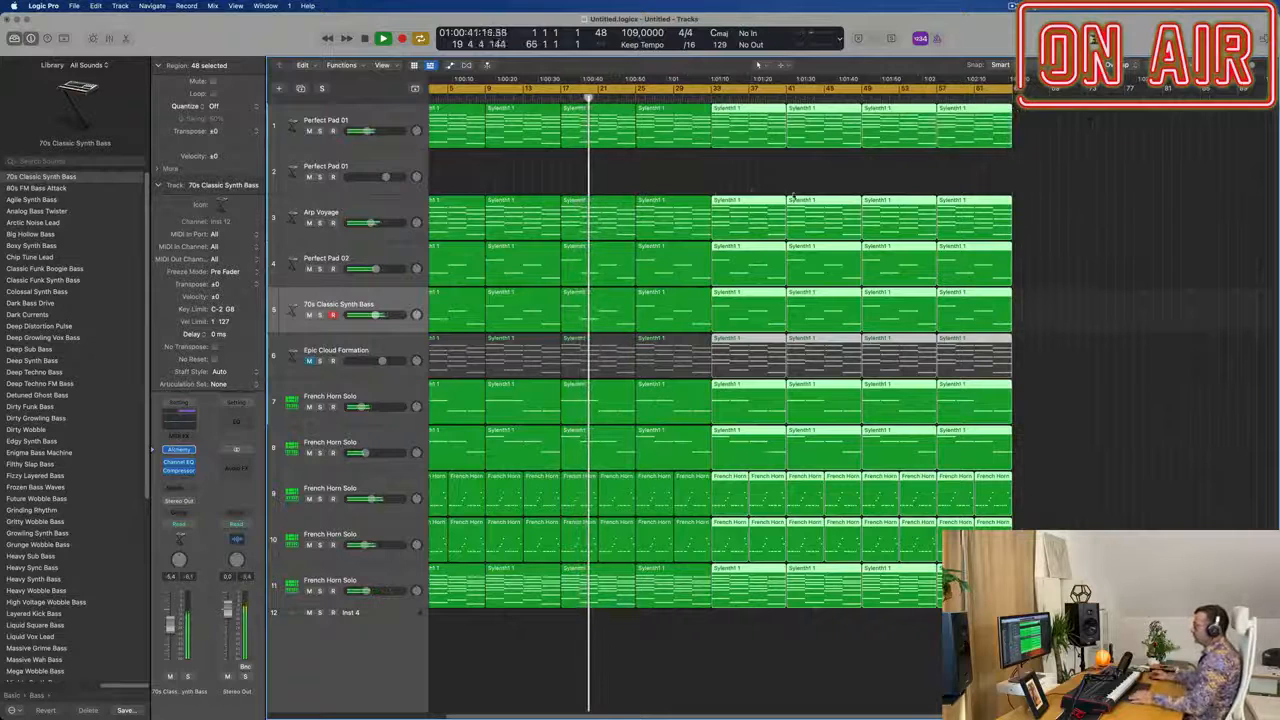
{"action": "left_click", "coordinate": [682, 178]}
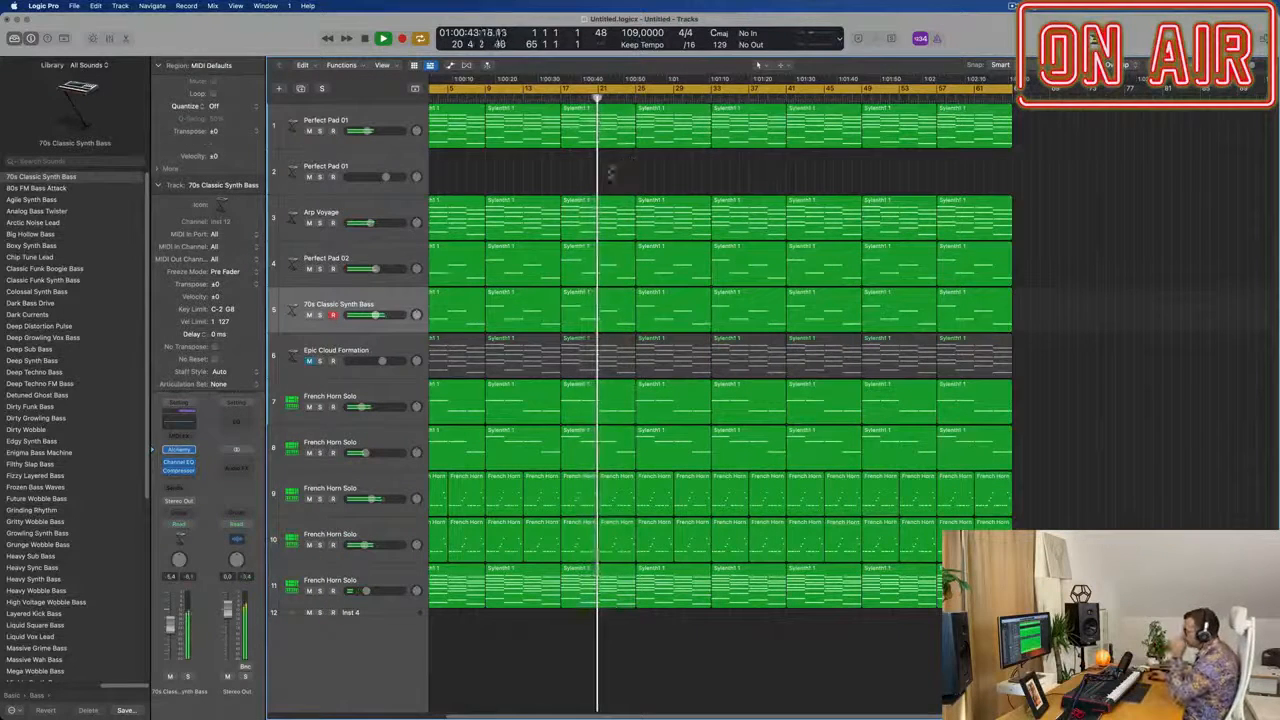
{"action": "scroll", "coordinate": [620, 176], "scroll_direction": "left", "scroll_amount": 2}
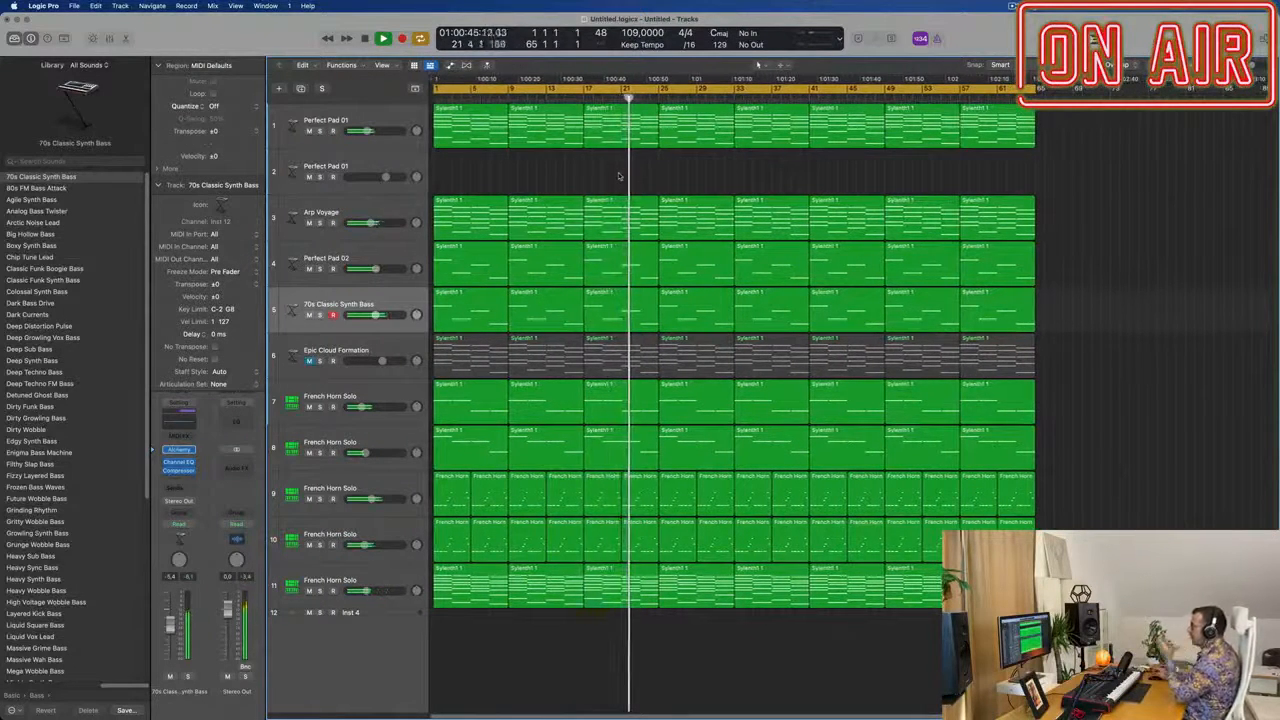